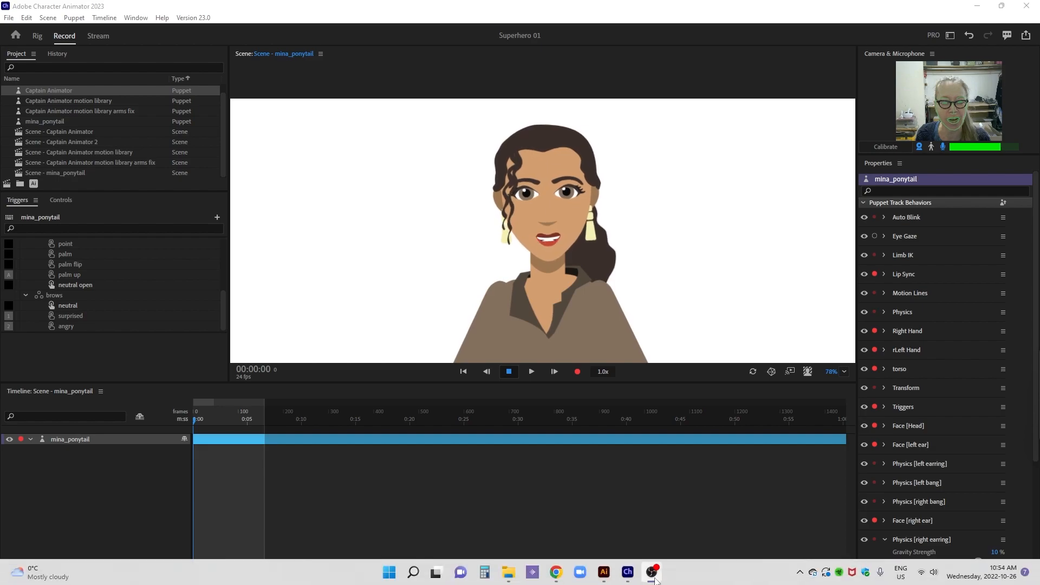
Switch to Illustrator and examine which artwork the Mary Annette layers hold by hiding and reshowing them
click(604, 571)
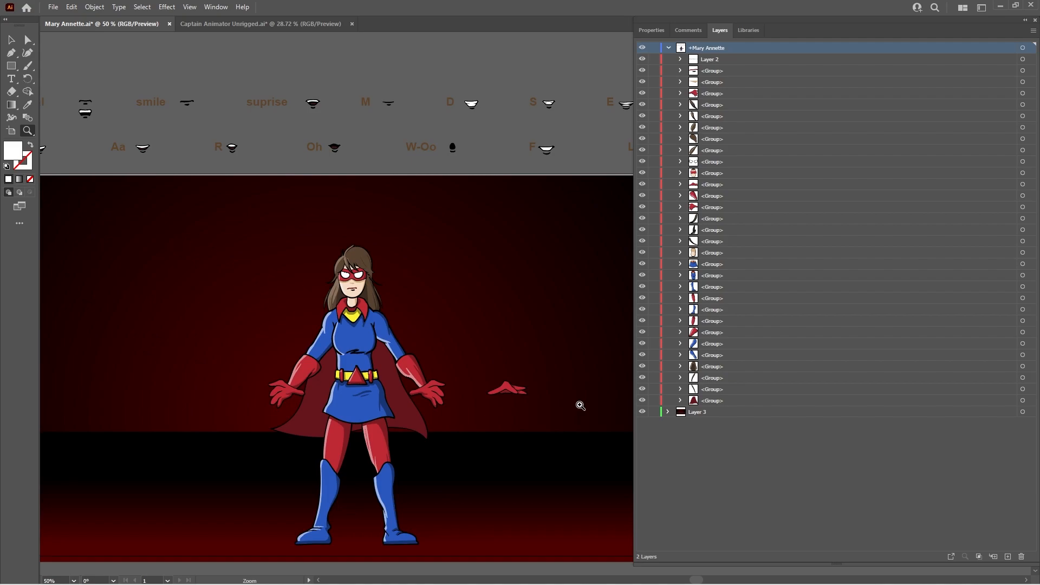
alt+click(548, 385)
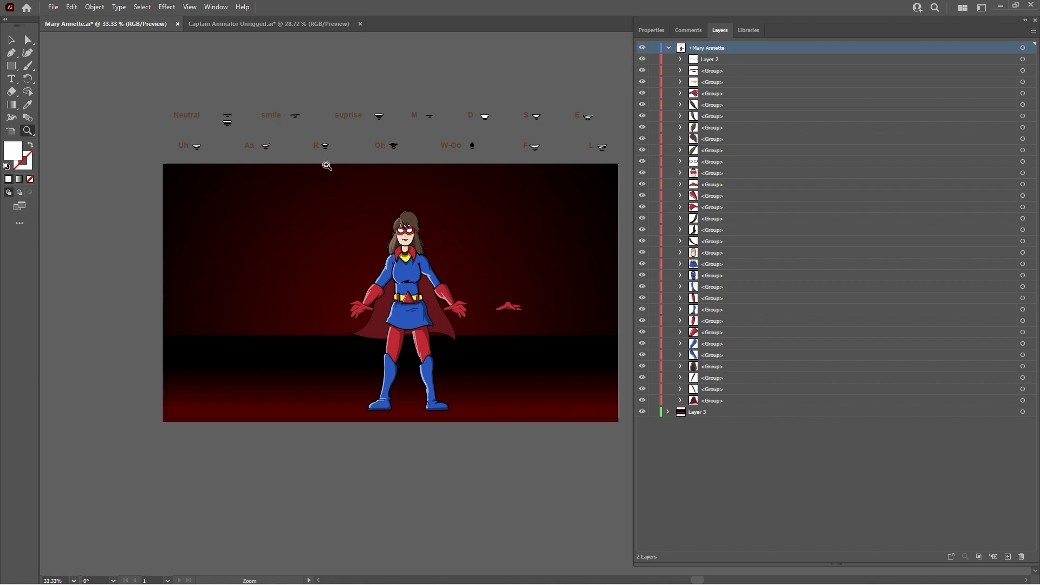
click(644, 62)
drag(642, 83, 643, 130)
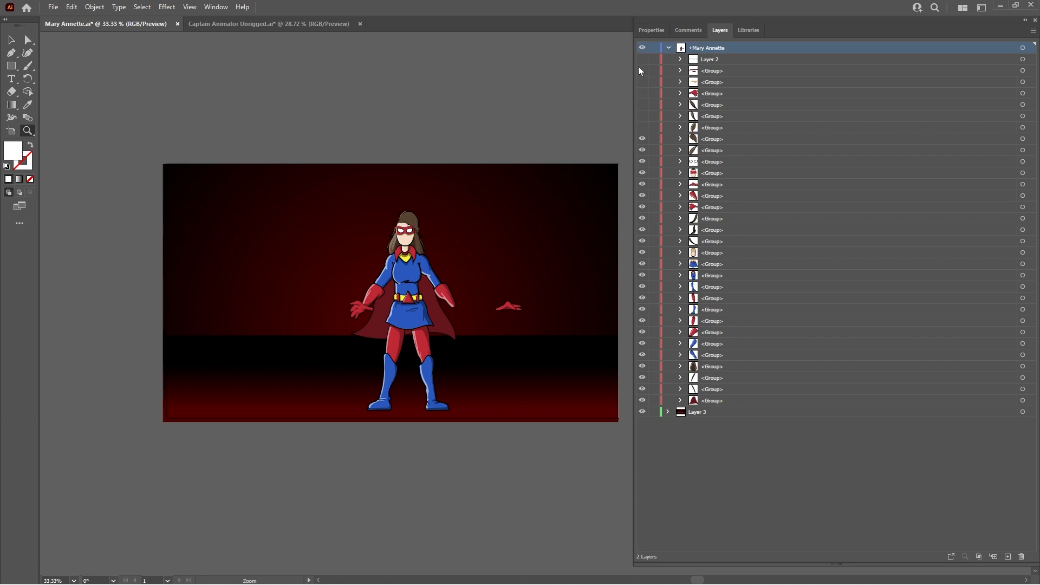
drag(642, 60, 642, 73)
click(643, 127)
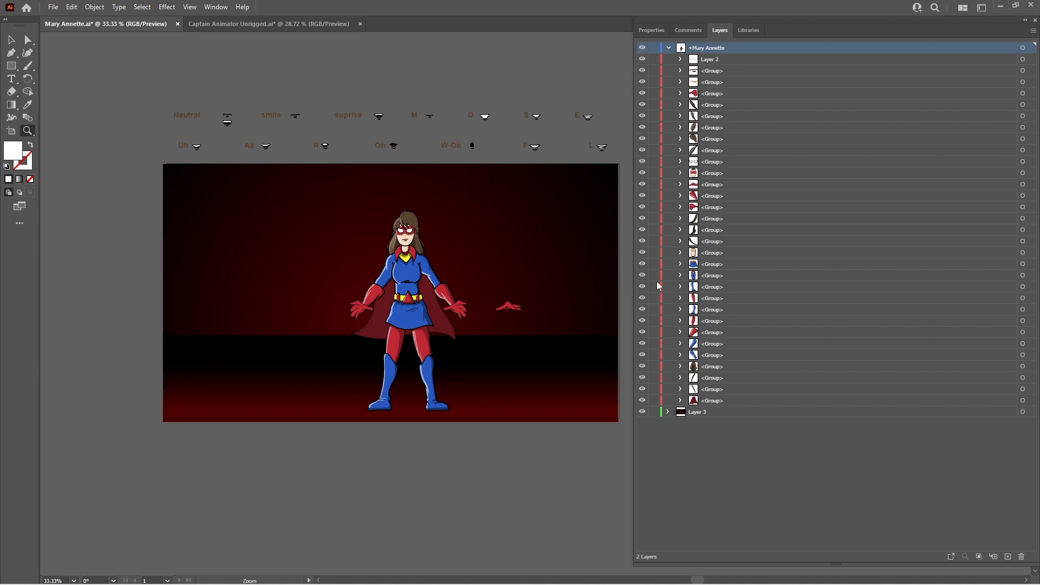
click(643, 287)
click(642, 286)
Compare the Mary Annette layer structure with the one in the Captain Animator Unrigged document
click(720, 413)
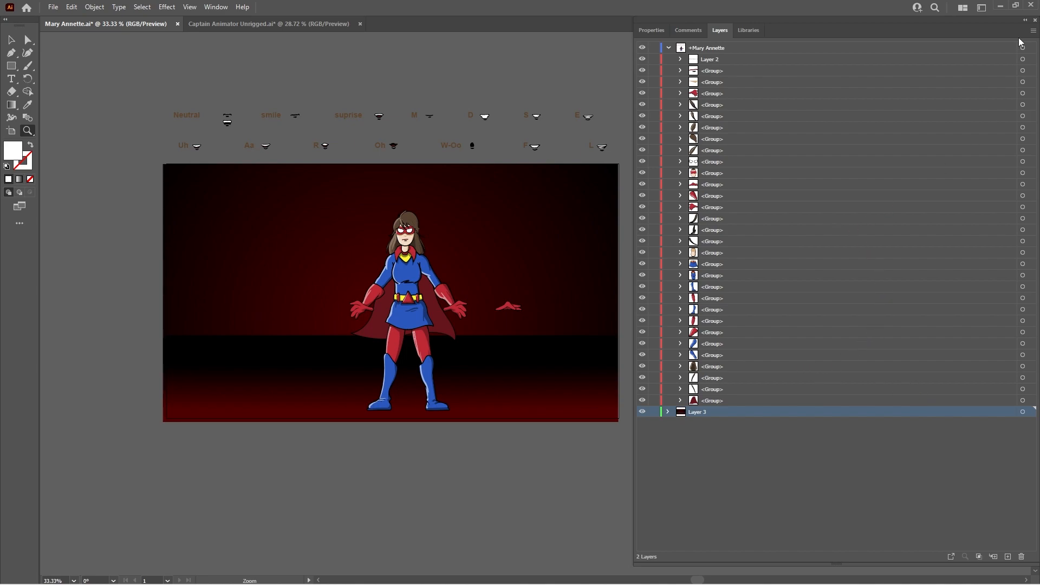
click(764, 49)
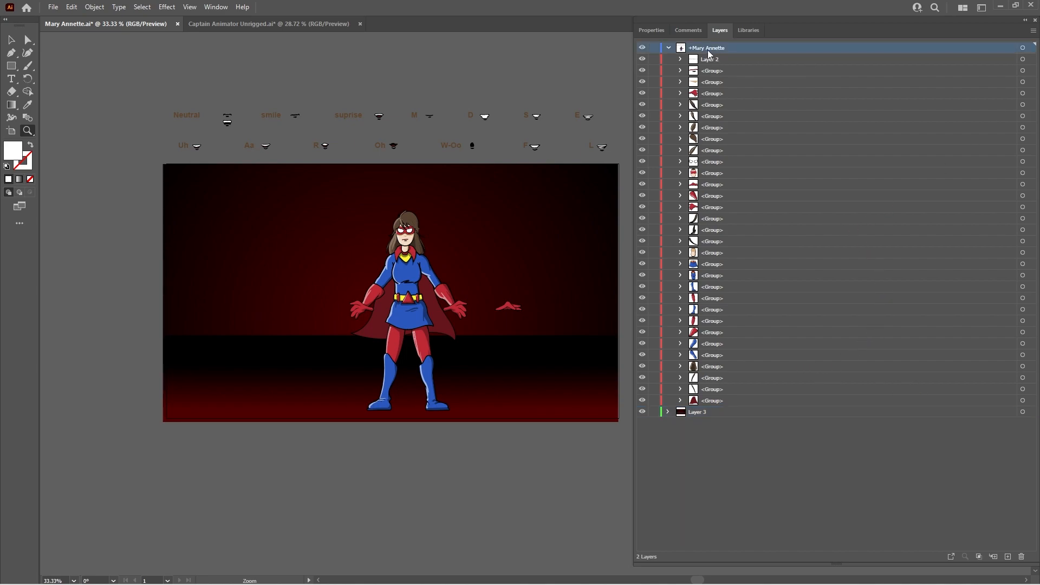
click(257, 26)
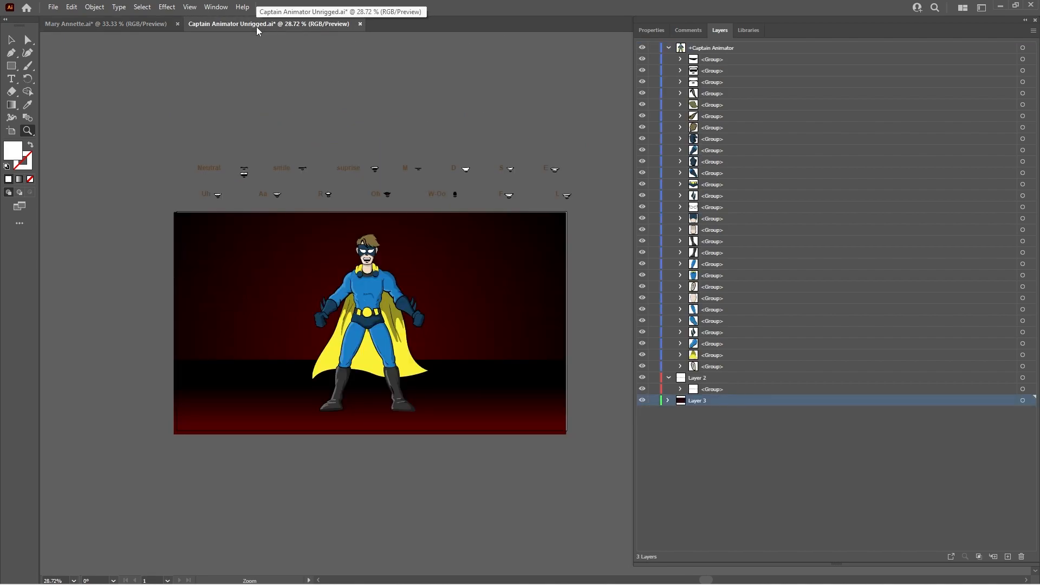
click(124, 25)
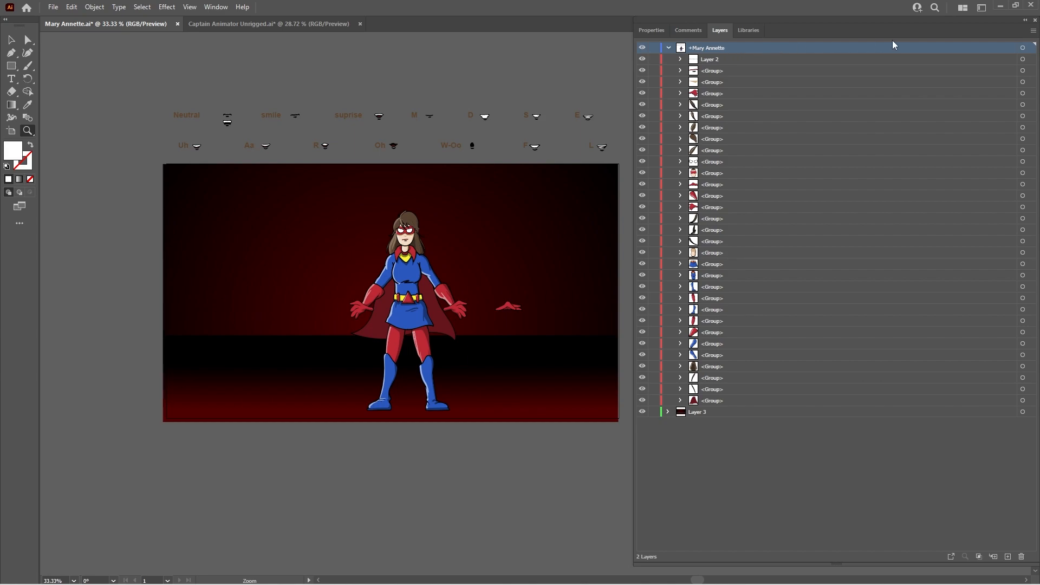
Create a sublayer named "frontal" inside the +Mary Annette layer
click(1032, 32)
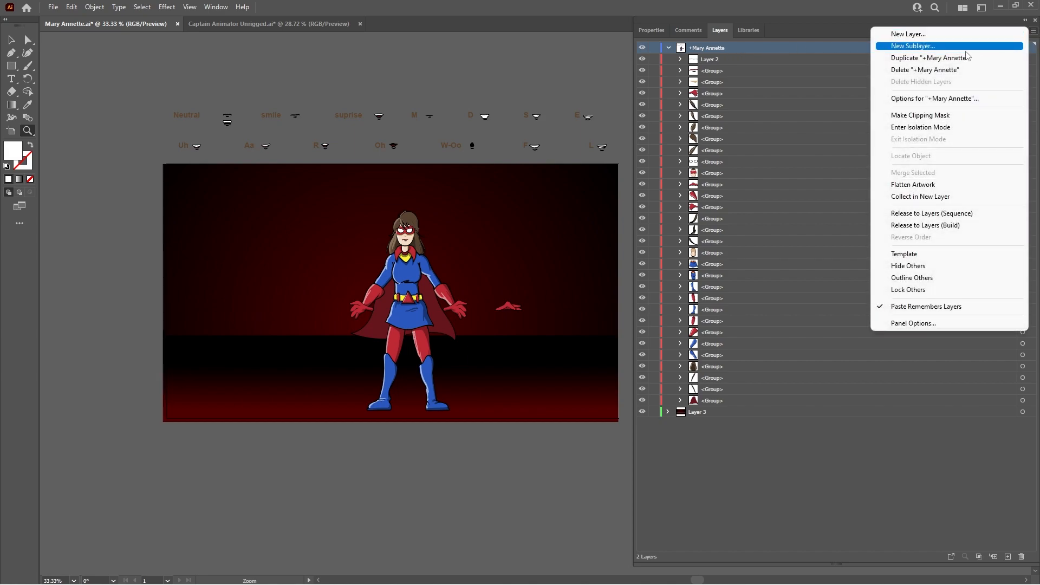
click(946, 47)
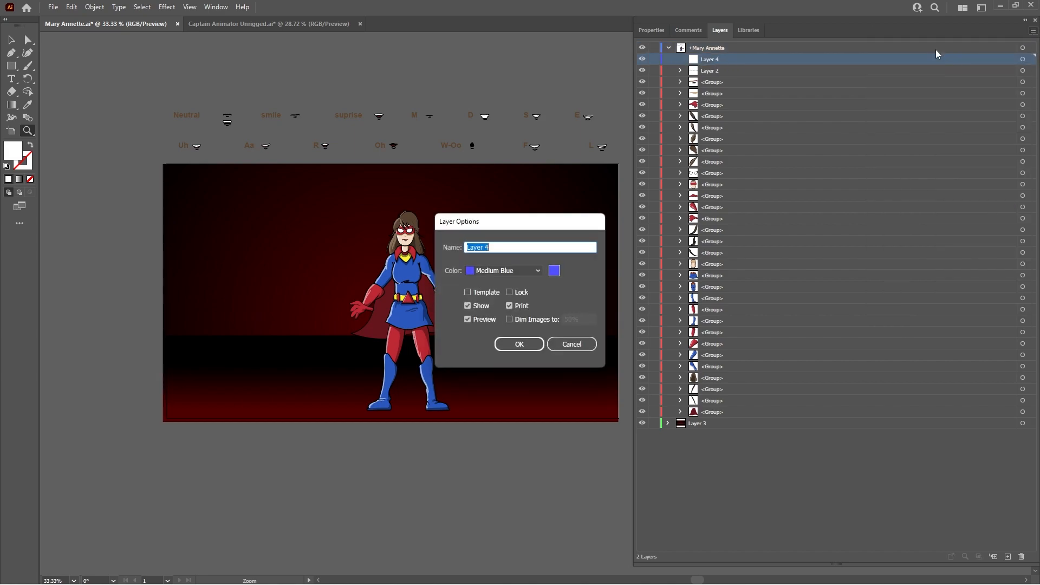
text(frontal)
key(Return)
Add two sublayers named "body" and "+head" inside the frontal layer
click(1032, 31)
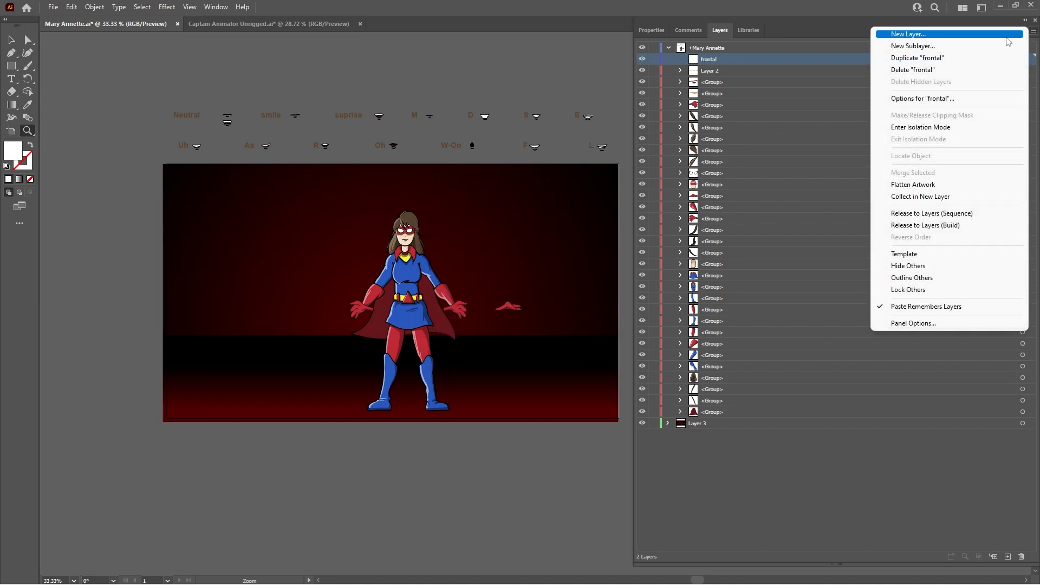
click(991, 46)
text(body)
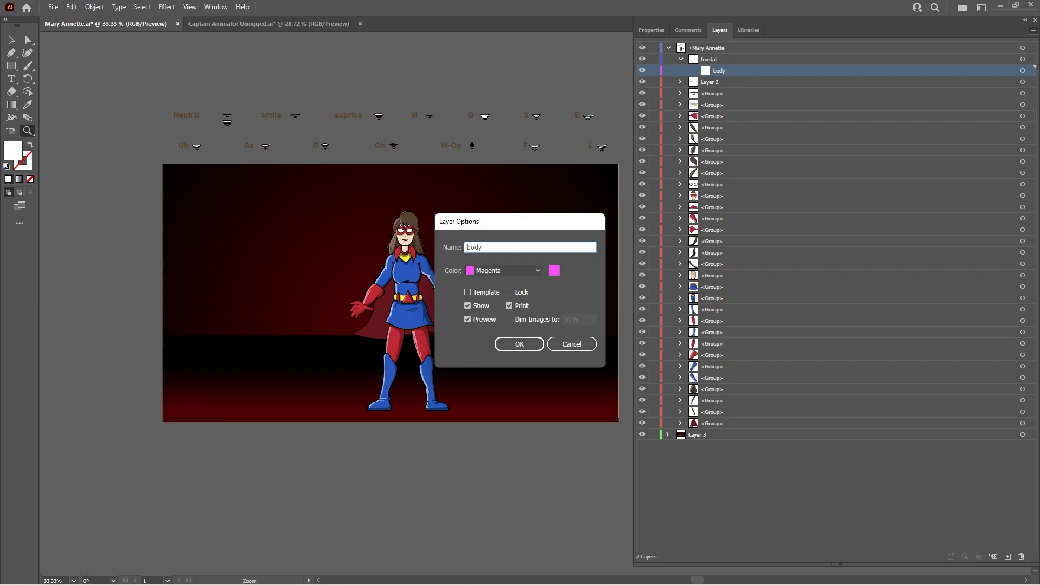
key(Return)
click(839, 59)
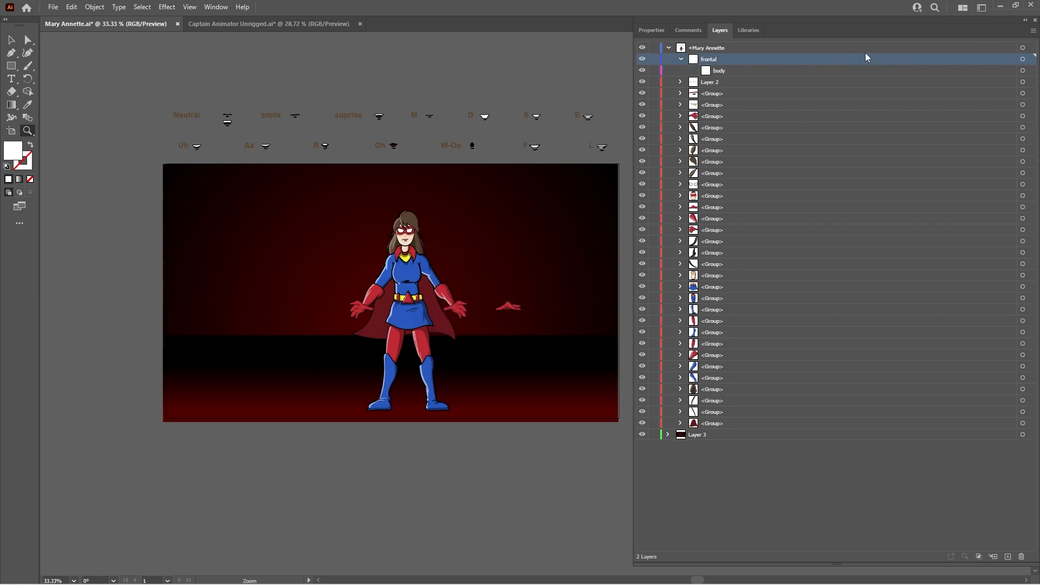
click(1032, 31)
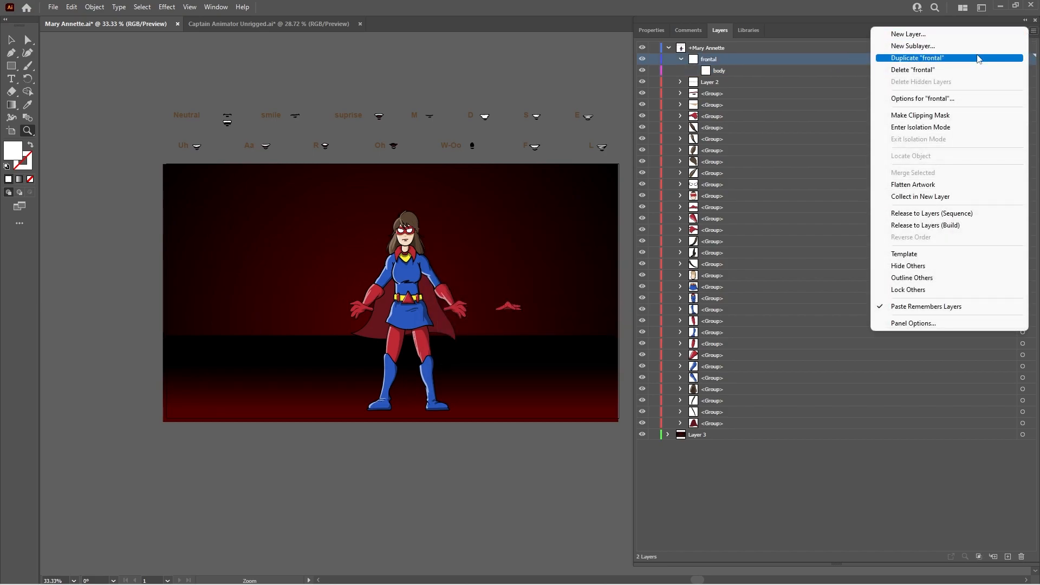
click(975, 46)
text(+head)
key(Return)
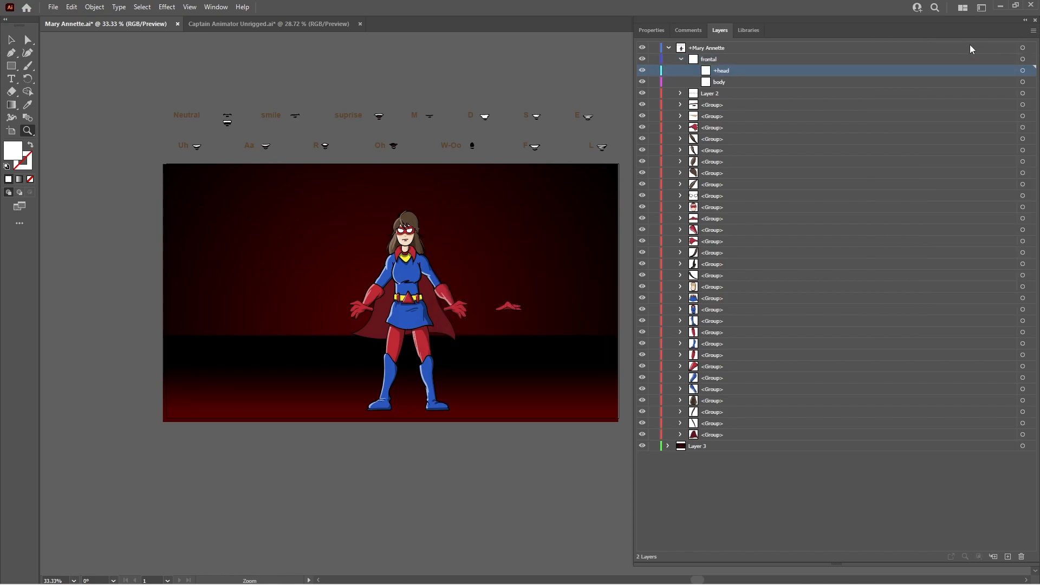
Delete Layer 3 with the dark red background artwork and save the document
click(860, 92)
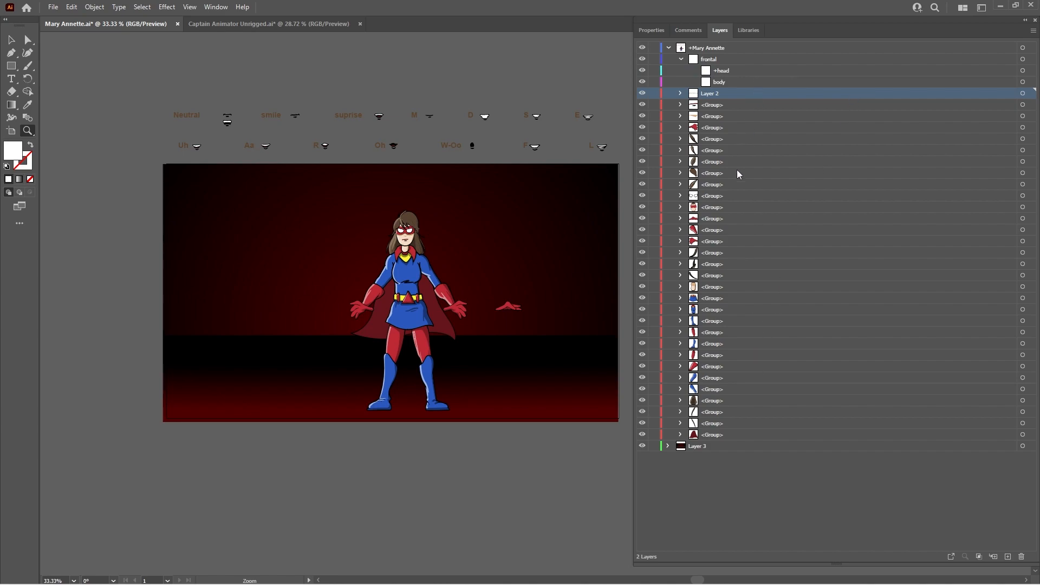
click(737, 445)
click(1022, 446)
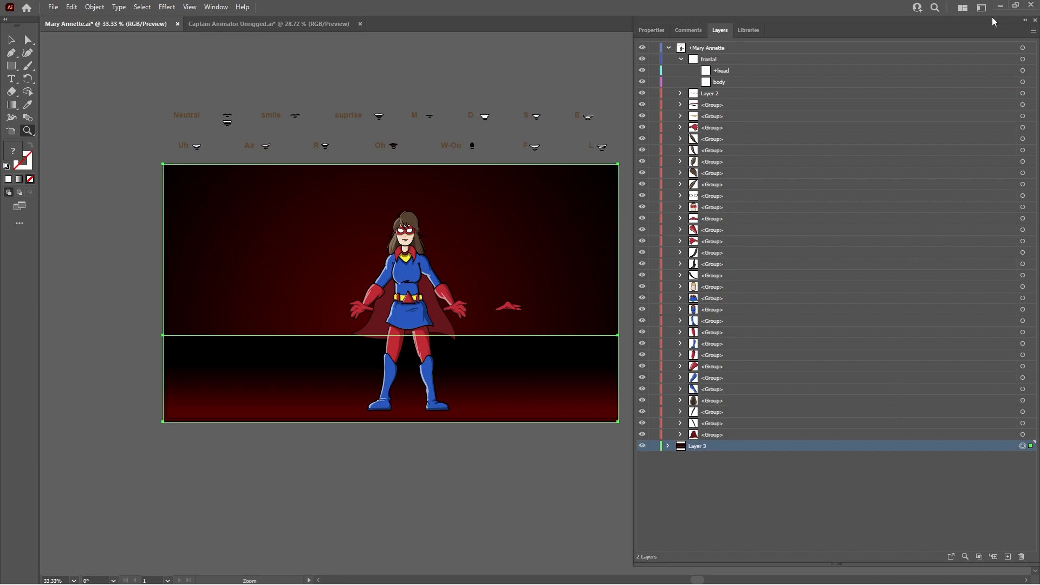
click(1032, 34)
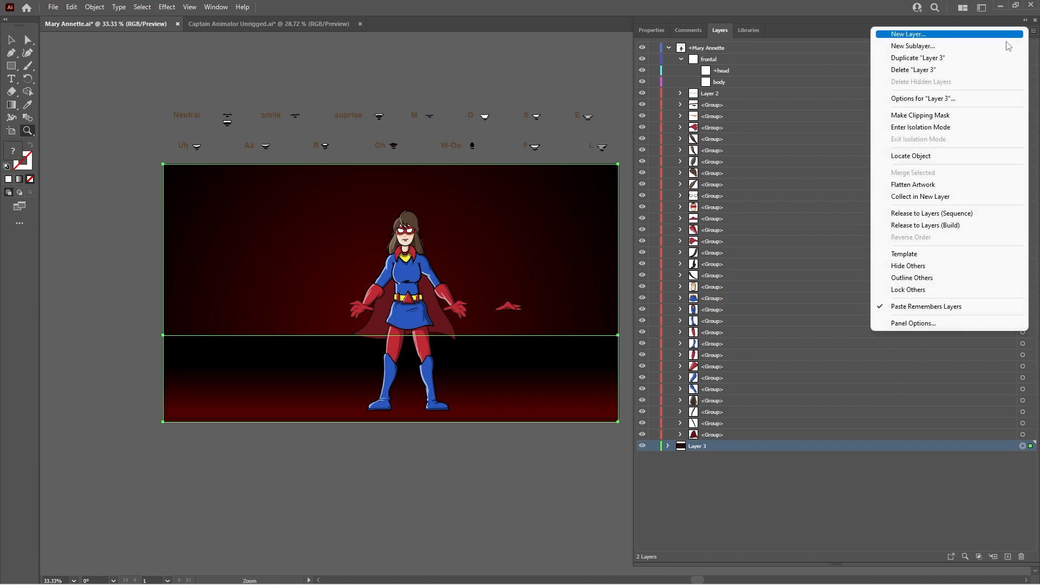
click(964, 68)
click(554, 313)
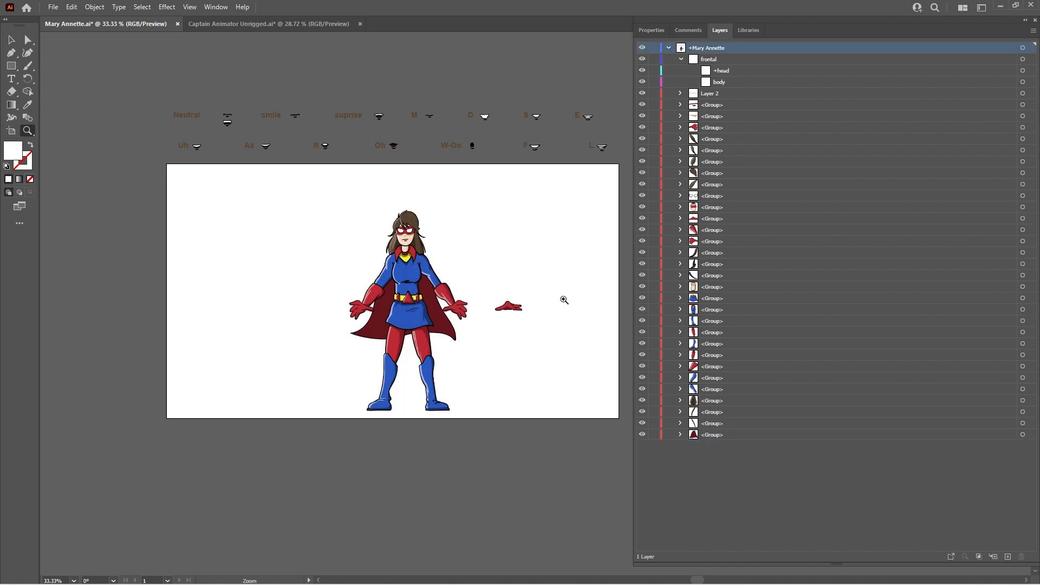
key(ctrl)
key(ctrl+s)
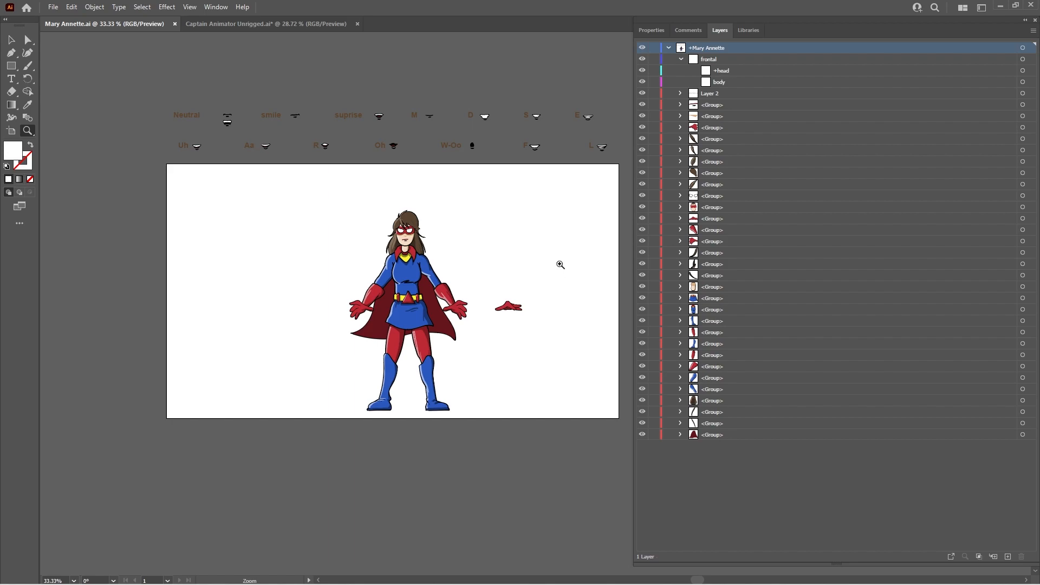
Rename Layer 2 as "+mouth" and the group directly below it as "neutral mouth"
click(585, 257)
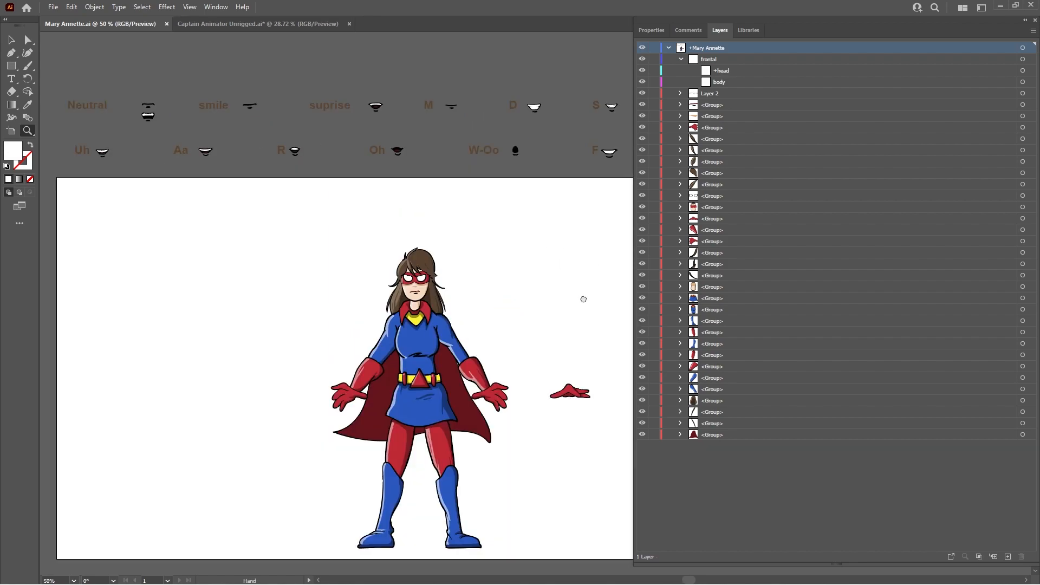
drag(583, 297, 534, 240)
double_click(713, 93)
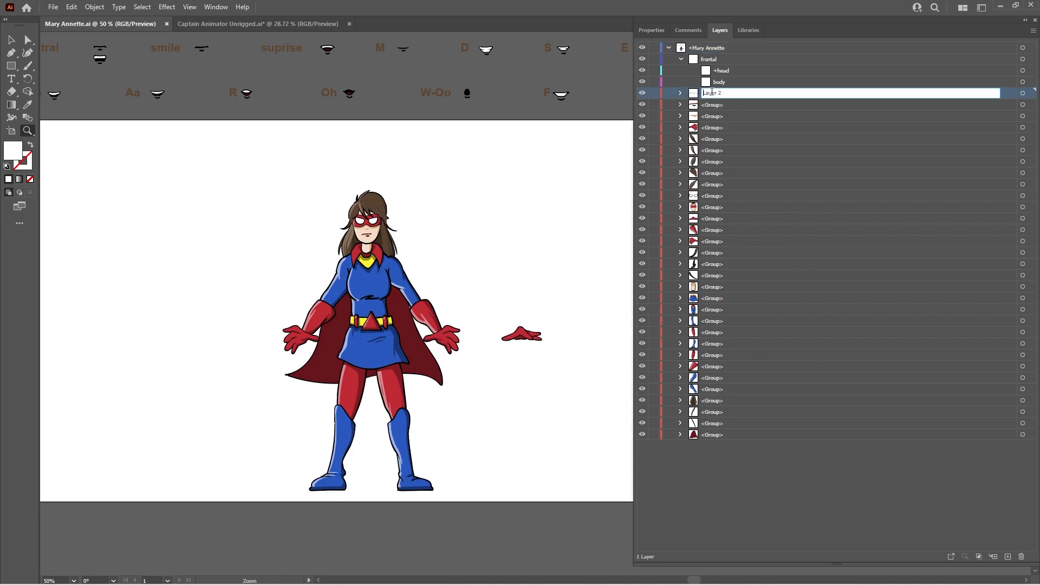
text(+mouth)
key(Return)
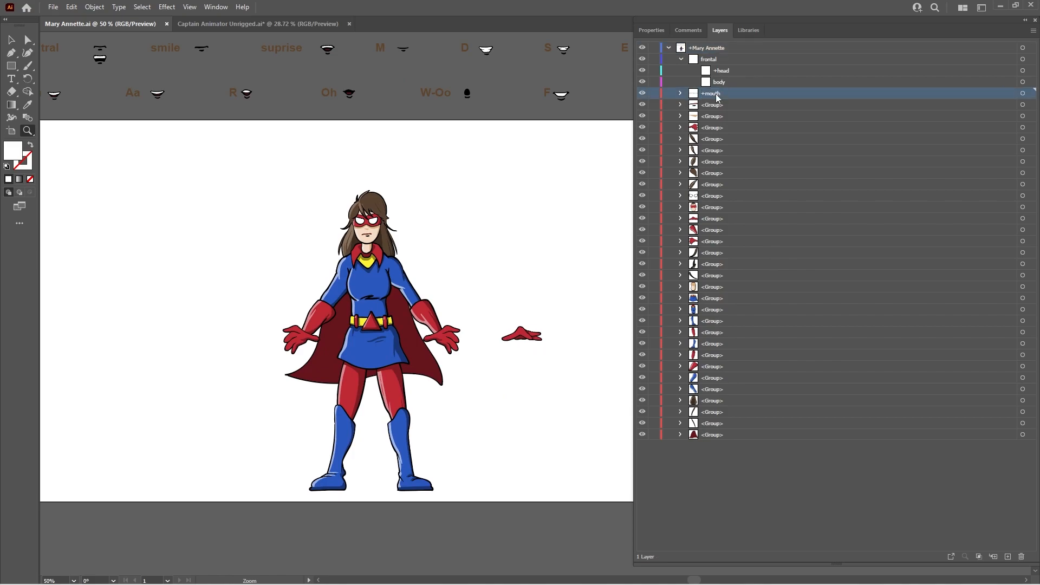
double_click(713, 104)
text(neutral mouth)
key(Return)
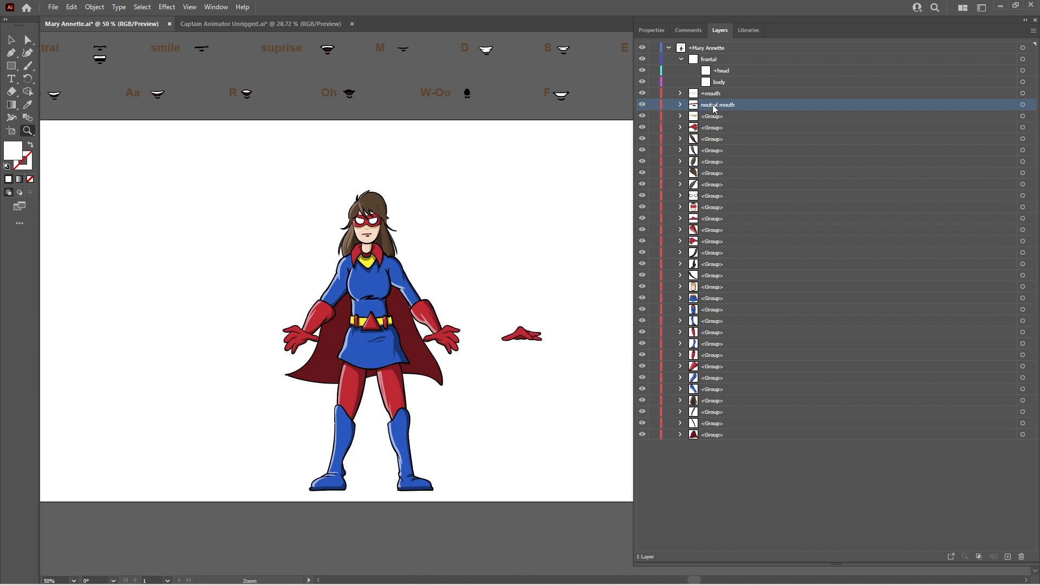
Identify the group below neutral mouth on the artwork and rename it "+nose"
click(716, 117)
click(1022, 117)
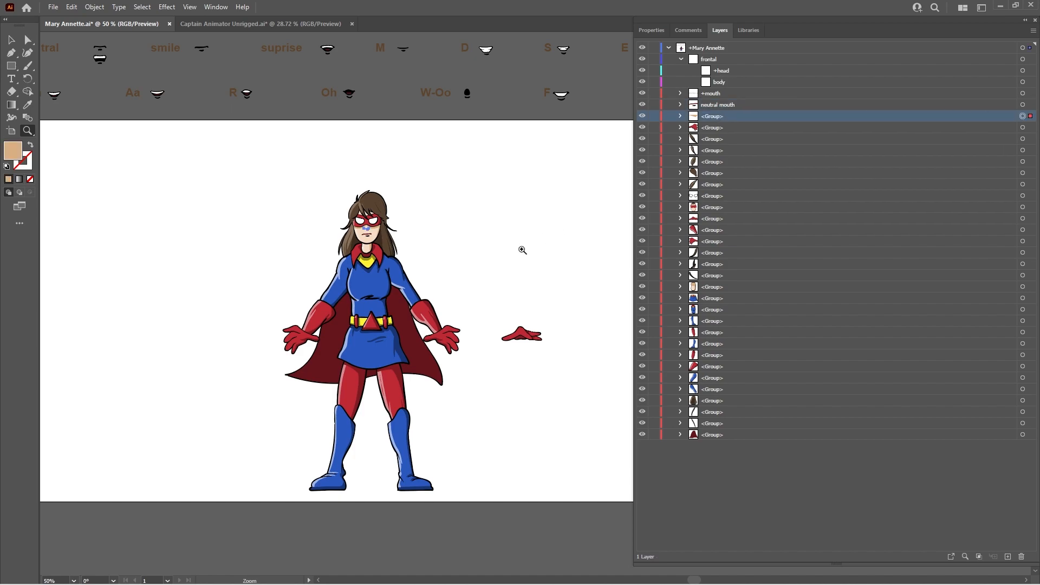
click(406, 248)
drag(592, 270, 459, 163)
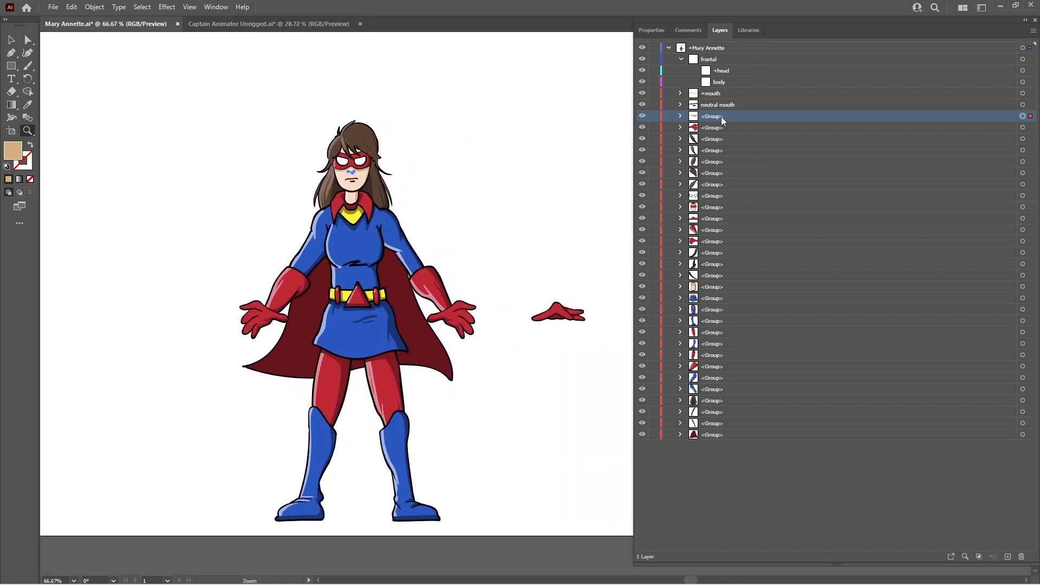
double_click(719, 117)
text(+no)
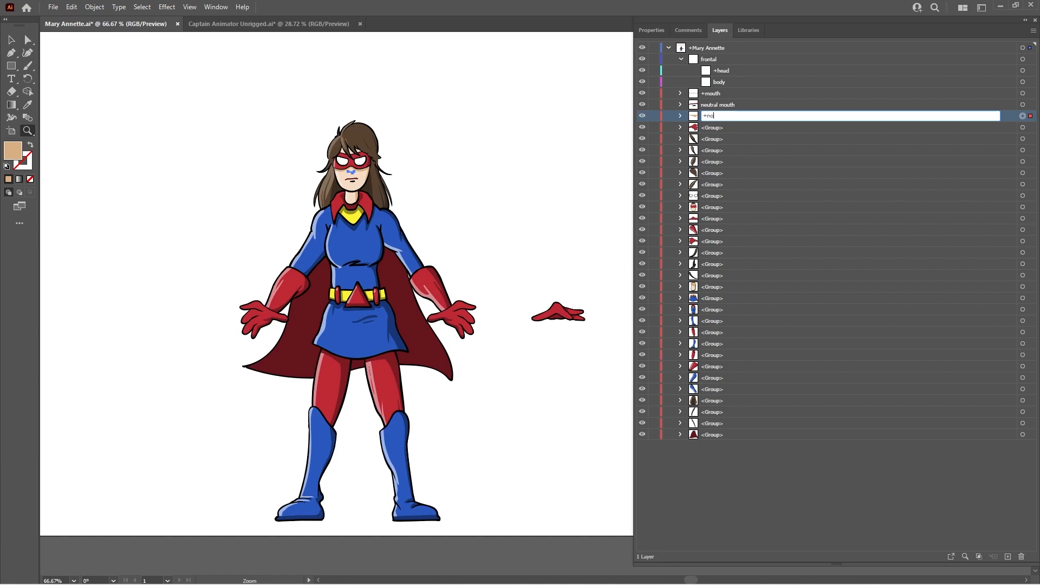
text(se)
key(Return)
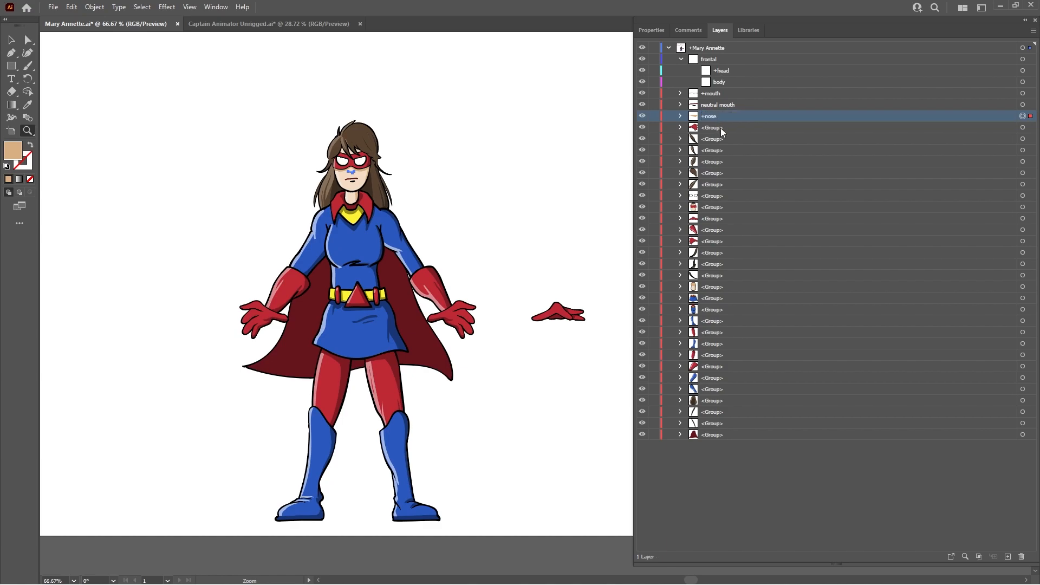
Highlight the group below +nose on the character and rename it "default left hand"
click(720, 128)
click(1023, 128)
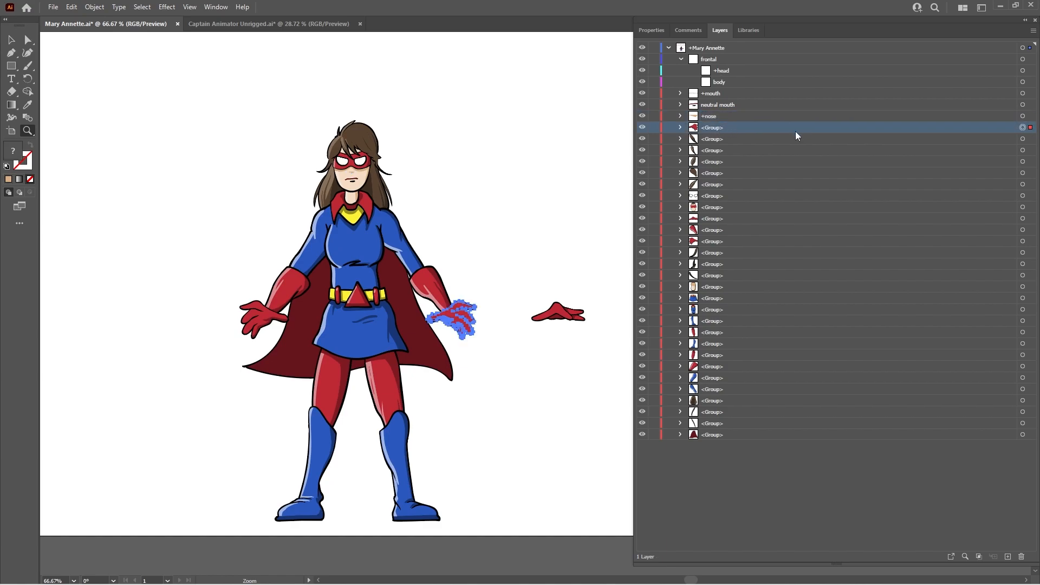
double_click(736, 129)
text(ef)
key(BackSpace)
key(BackSpace)
text(default )
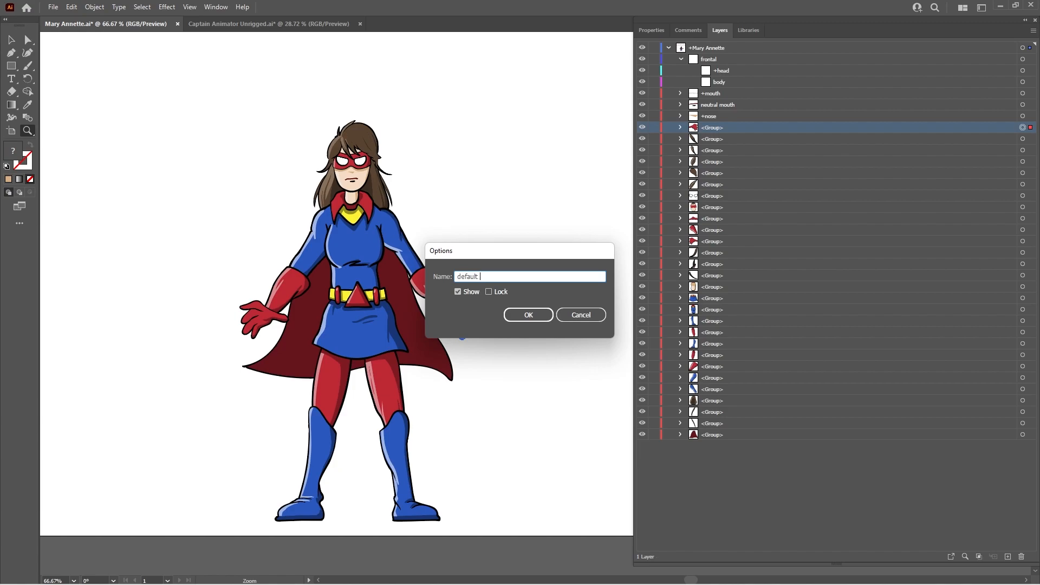
text(left hand)
key(Return)
Highlight the forehead hair strand group below default left hand and rename it "+whisp 1"
click(716, 141)
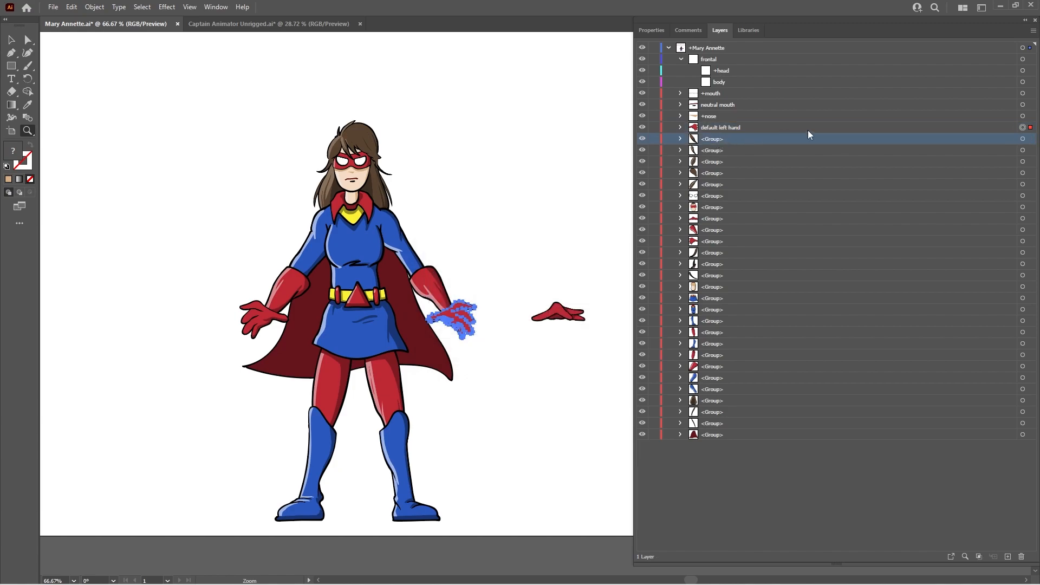
click(1022, 141)
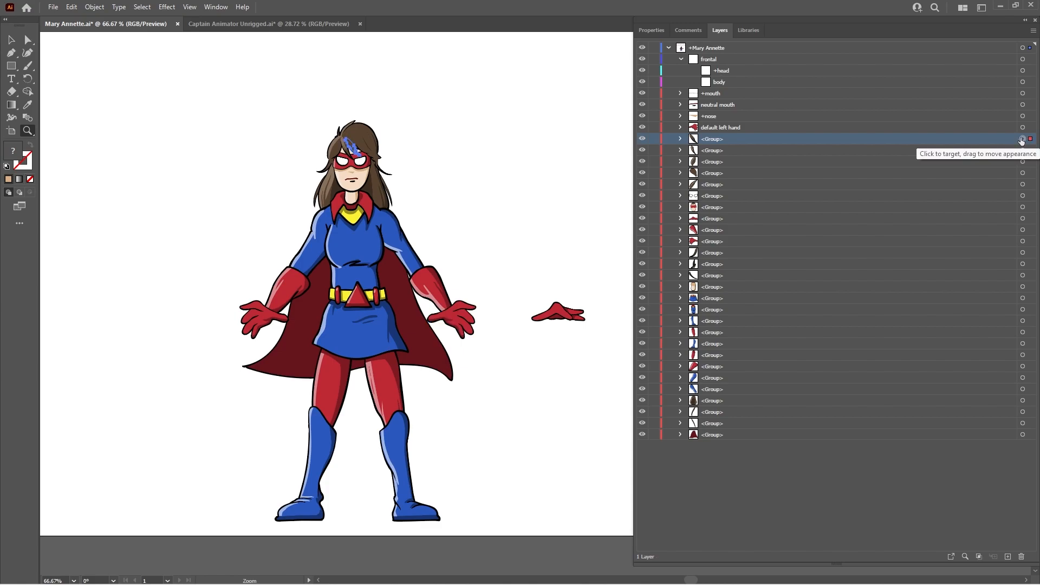
double_click(728, 139)
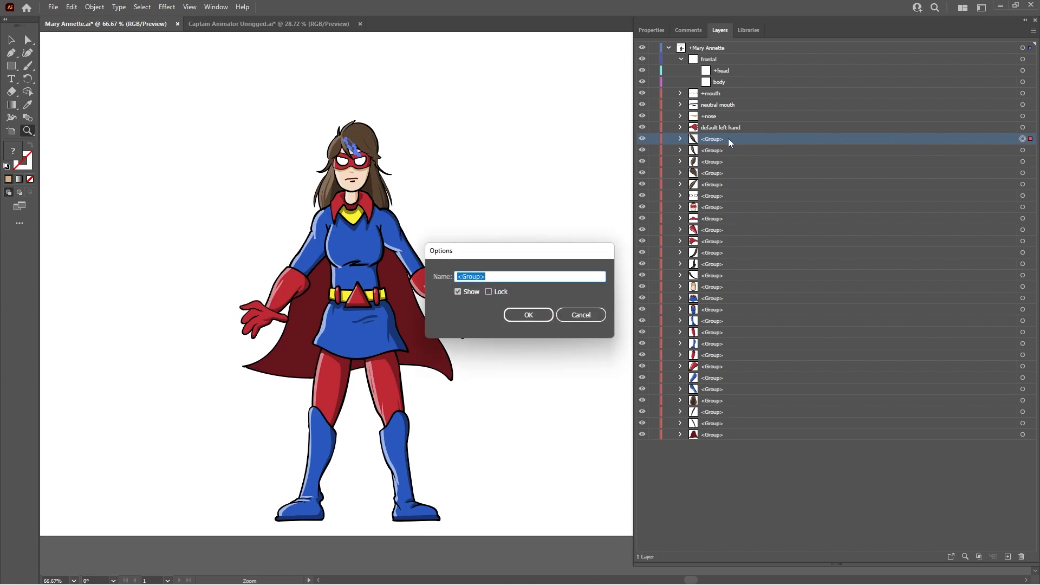
text(+whisp 1)
key(Return)
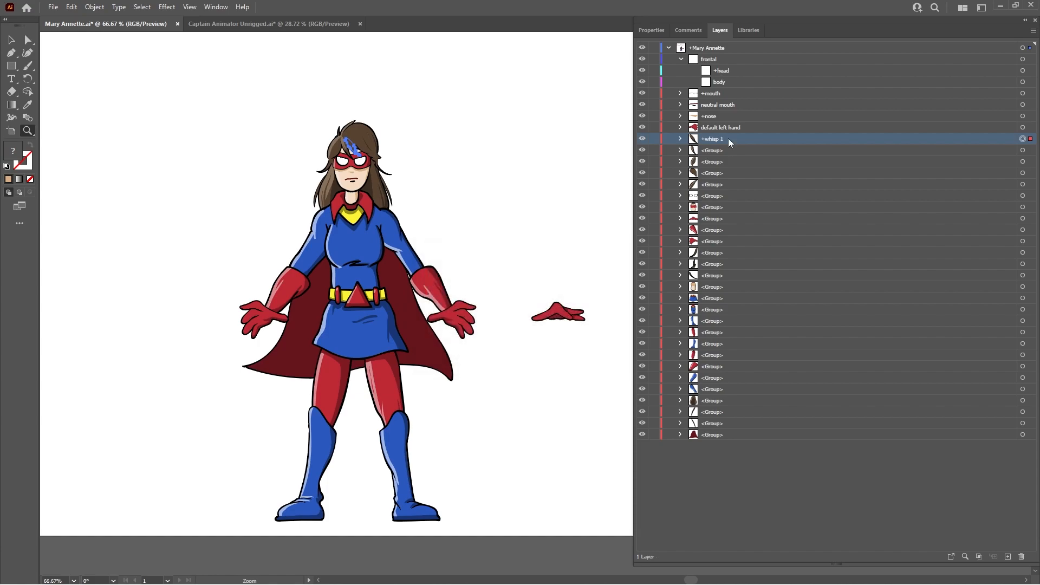
Highlight the group below +whisp 1 on the character and rename it "+whisp"
click(732, 149)
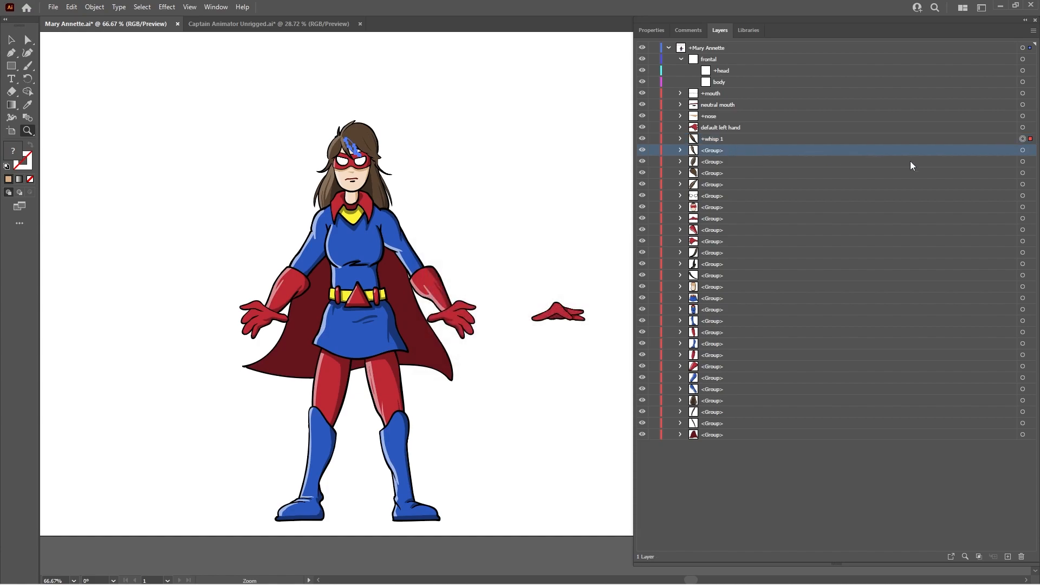
click(1022, 150)
double_click(730, 150)
text(+whisp)
key(Return)
Highlight the side hair group below +whisp on the character and rename it "right hair"
click(738, 162)
click(1023, 162)
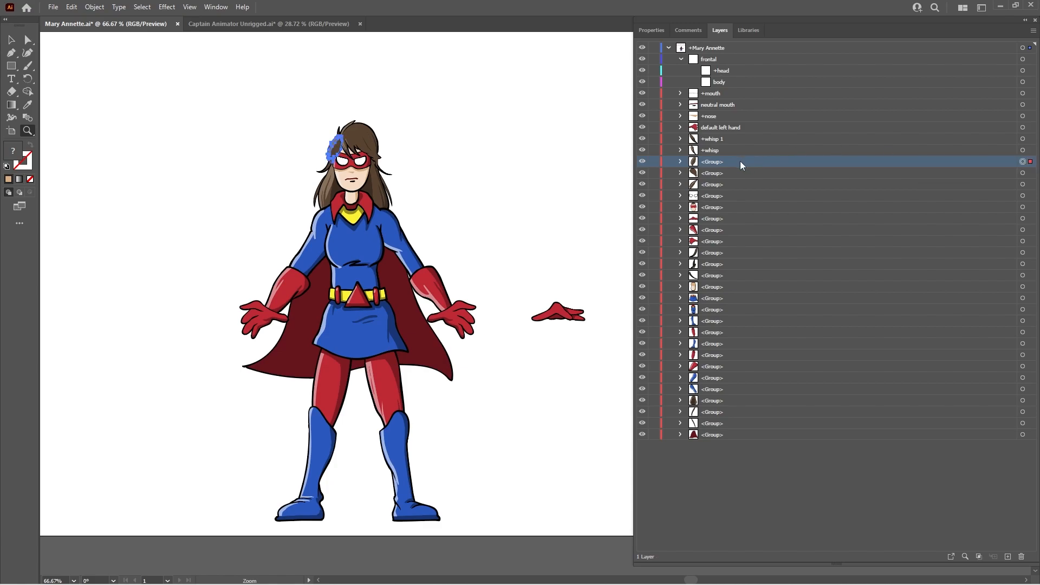
click(377, 177)
click(537, 263)
click(589, 314)
drag(599, 302, 528, 240)
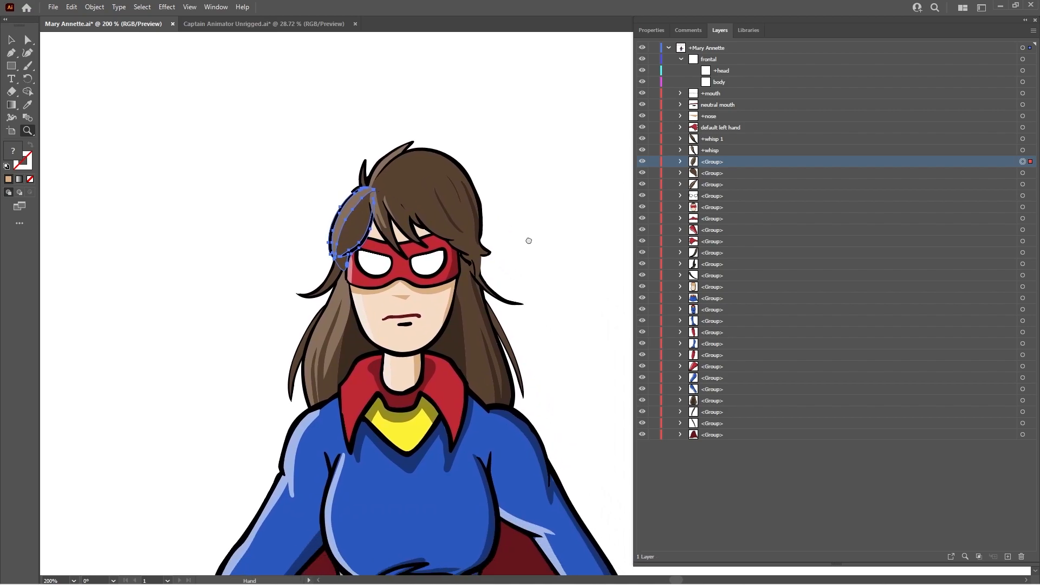
double_click(729, 161)
text(left hair)
key(Return)
double_click(706, 161)
double_click(459, 276)
text(right)
Highlight the large hair group below right hair on the character and rename it "left bangs"
click(739, 173)
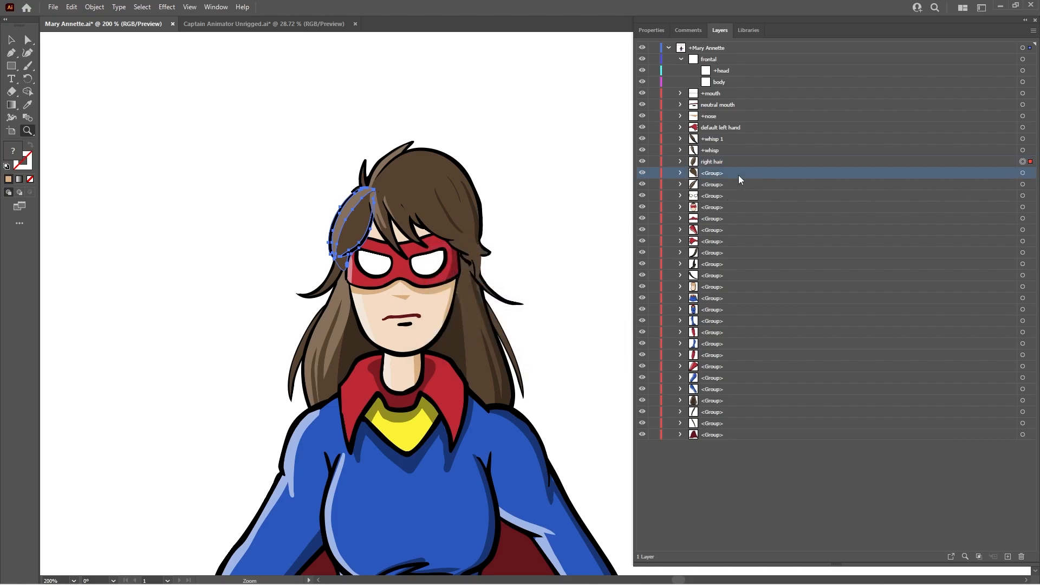
click(1022, 172)
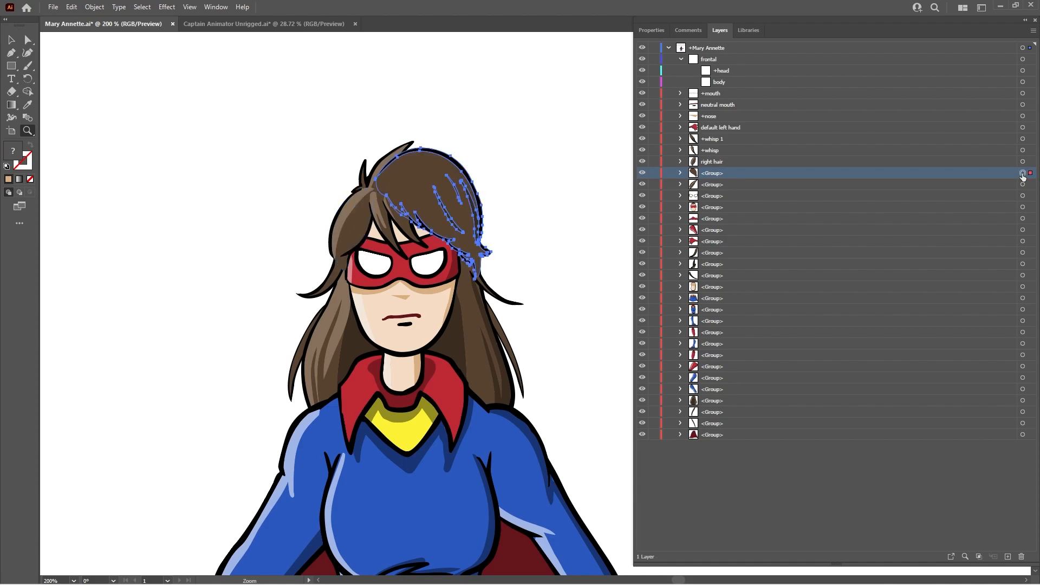
double_click(733, 174)
text(left )
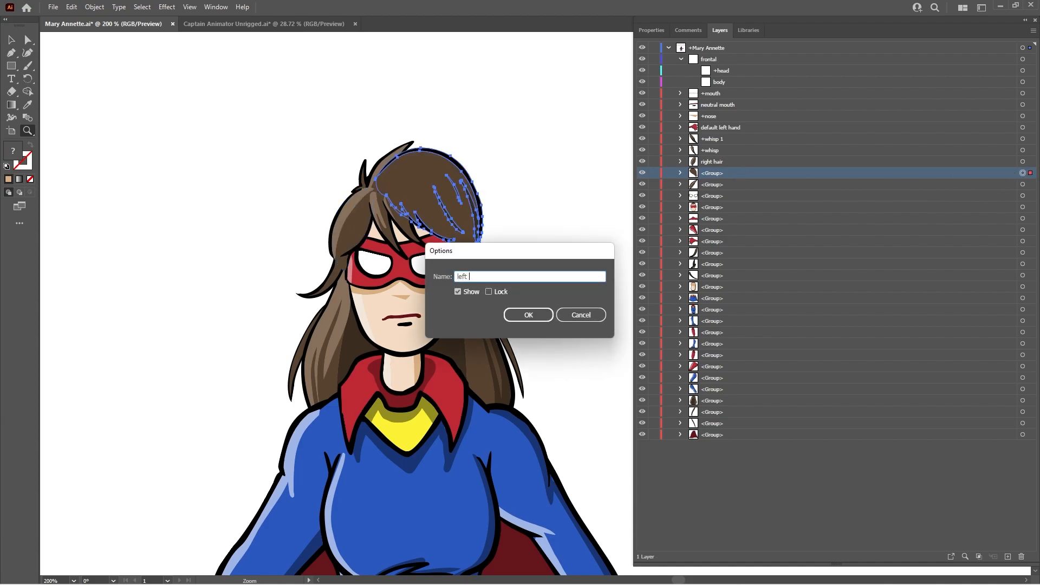
text(bangs)
key(Return)
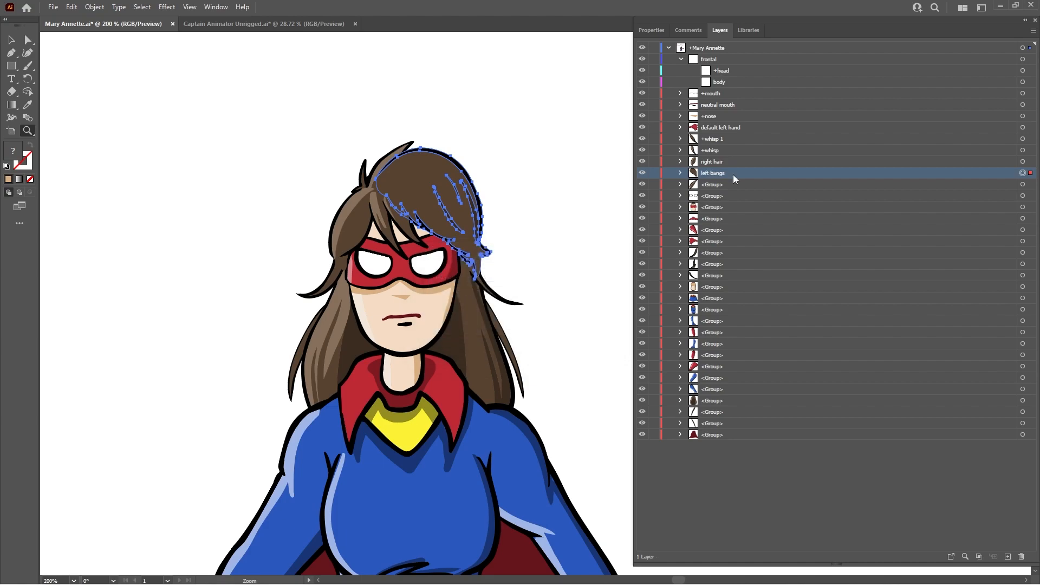
Highlight the hair strand group below left bangs on the character and rename it "+tuft 1"
click(854, 184)
click(1022, 184)
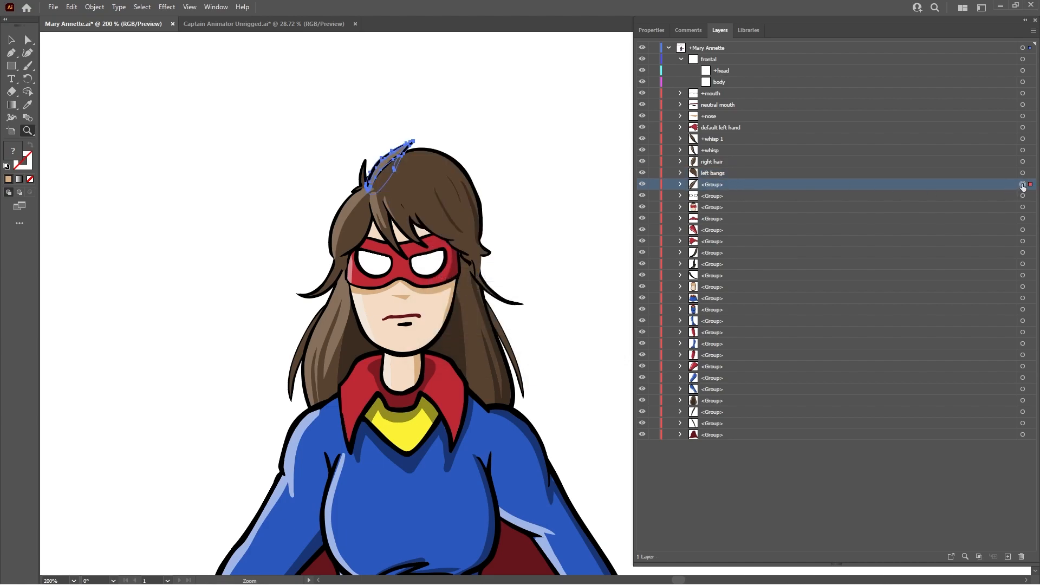
double_click(732, 184)
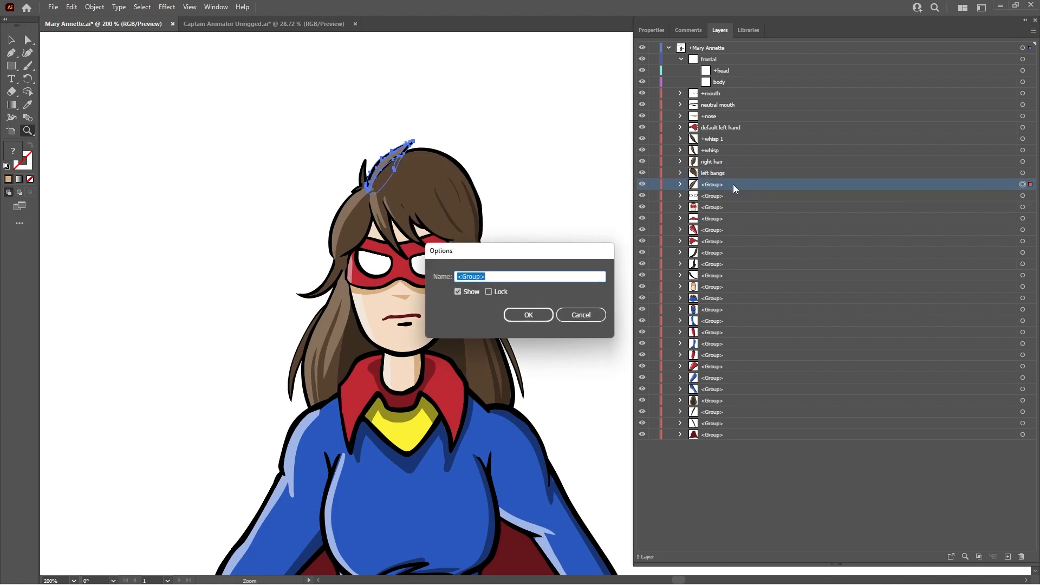
text(+tuft 1)
key(Return)
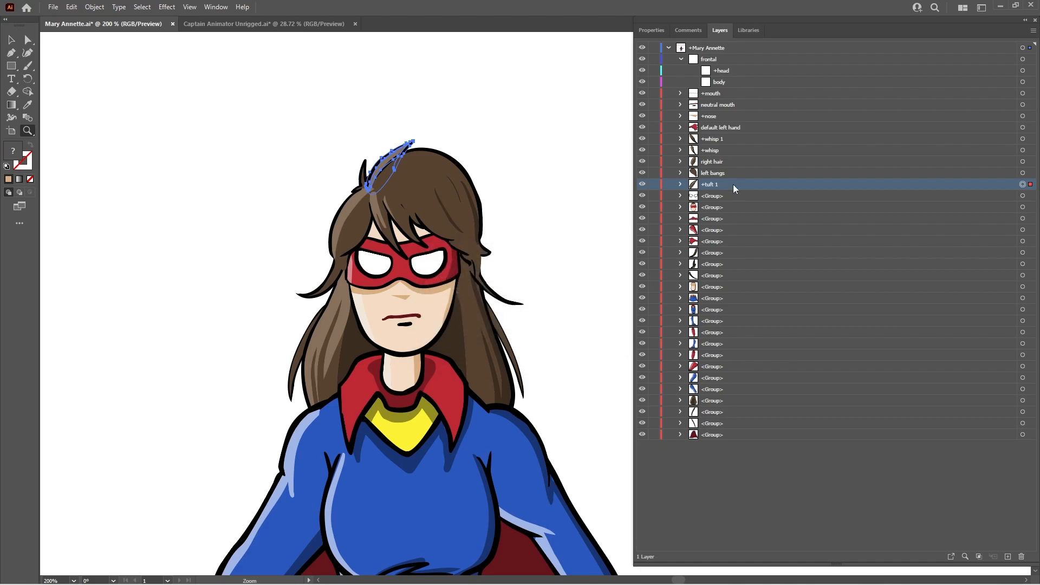
Highlight the group below +tuft 1 on the character and rename it "eyes"
click(736, 196)
click(1022, 196)
double_click(736, 196)
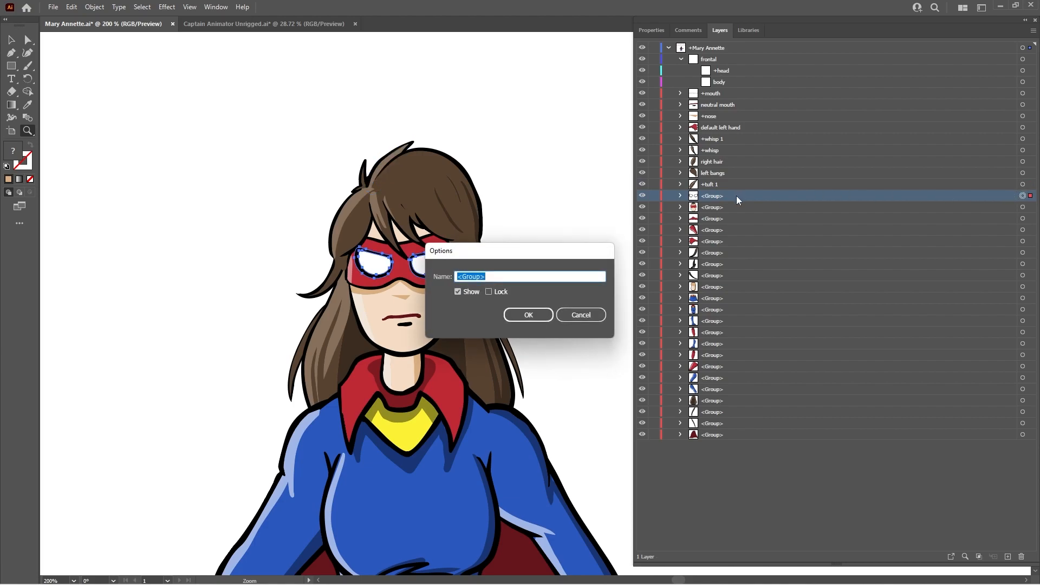
text(eyes)
key(Return)
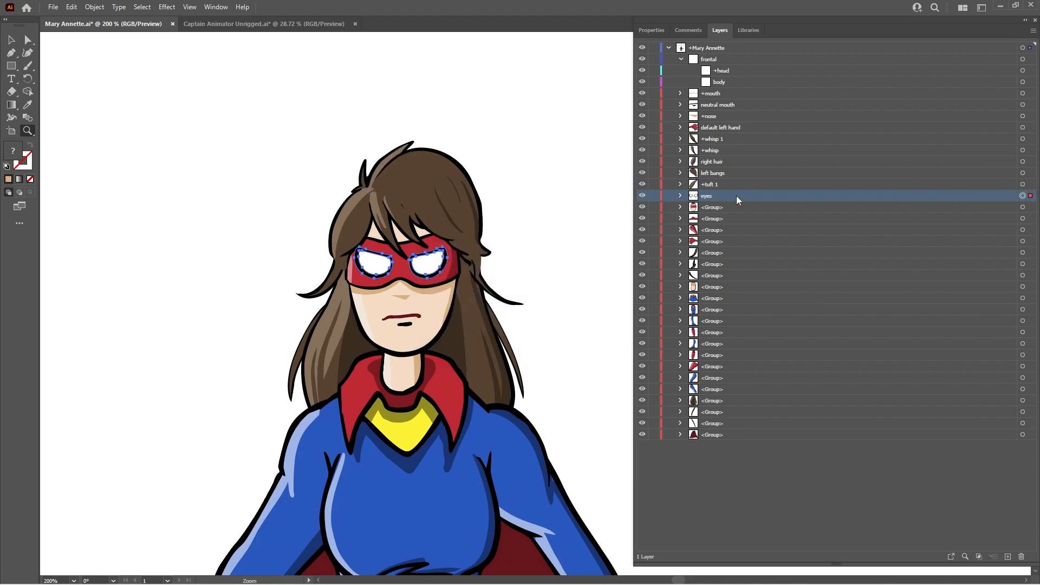
Duplicate the eyes group directly below itself in the layer stack
click(680, 196)
click(680, 195)
drag(721, 197, 720, 201)
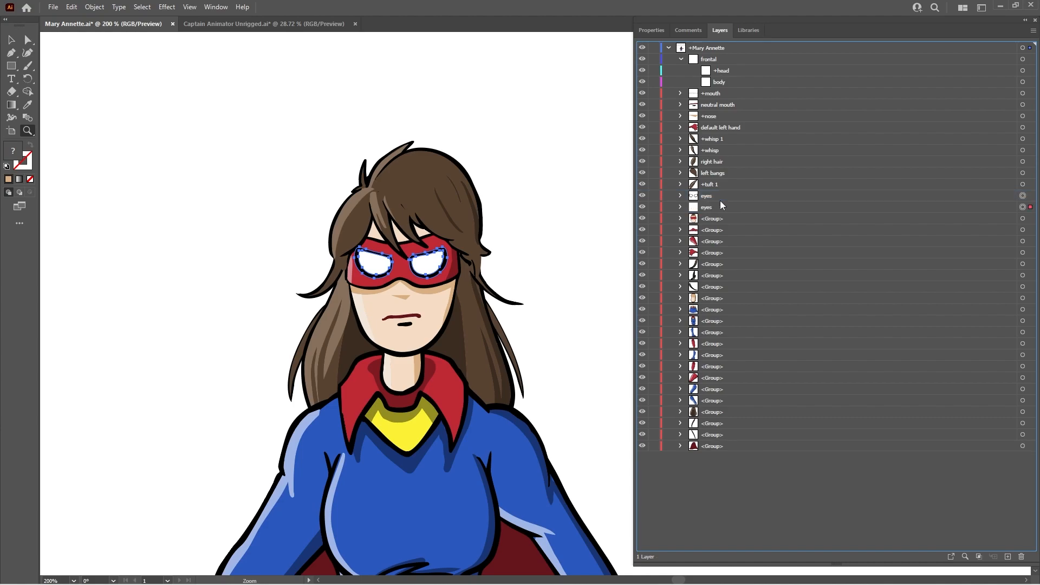
Rename the upper eyes group "+right eye" and the lower eyes group "+left eye"
double_click(710, 196)
text(+)
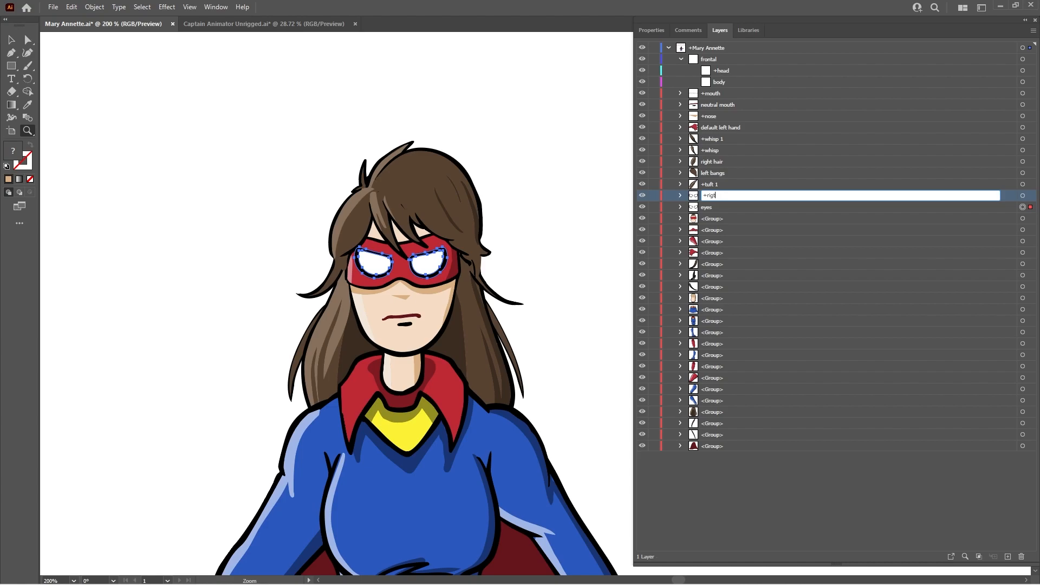
text(right eye)
key(Return)
double_click(713, 206)
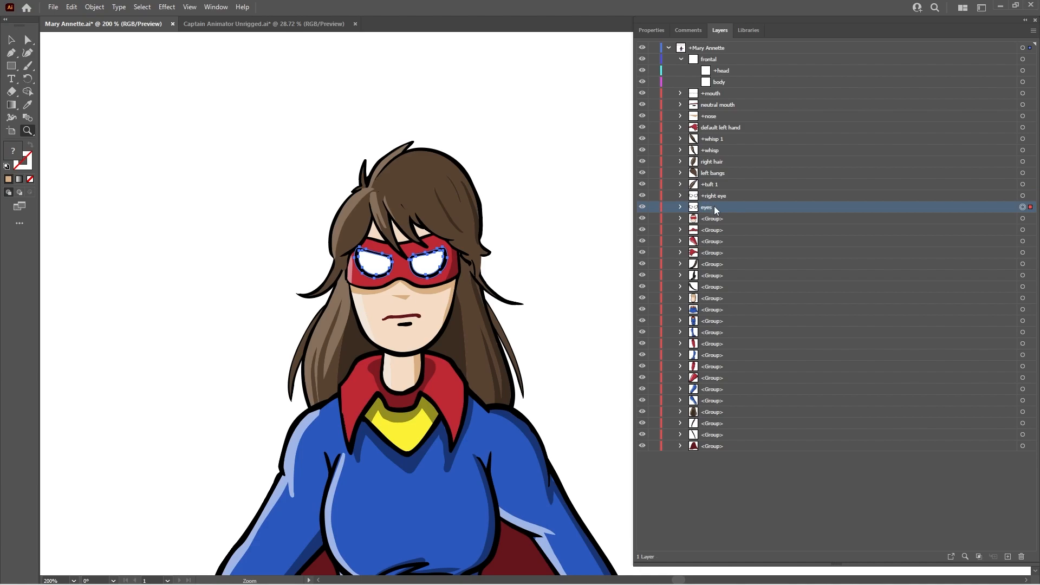
text(+left eye)
key(Return)
Open the +right eye group in isolation mode and expand its nested groups down to the compound paths
click(742, 196)
click(1033, 31)
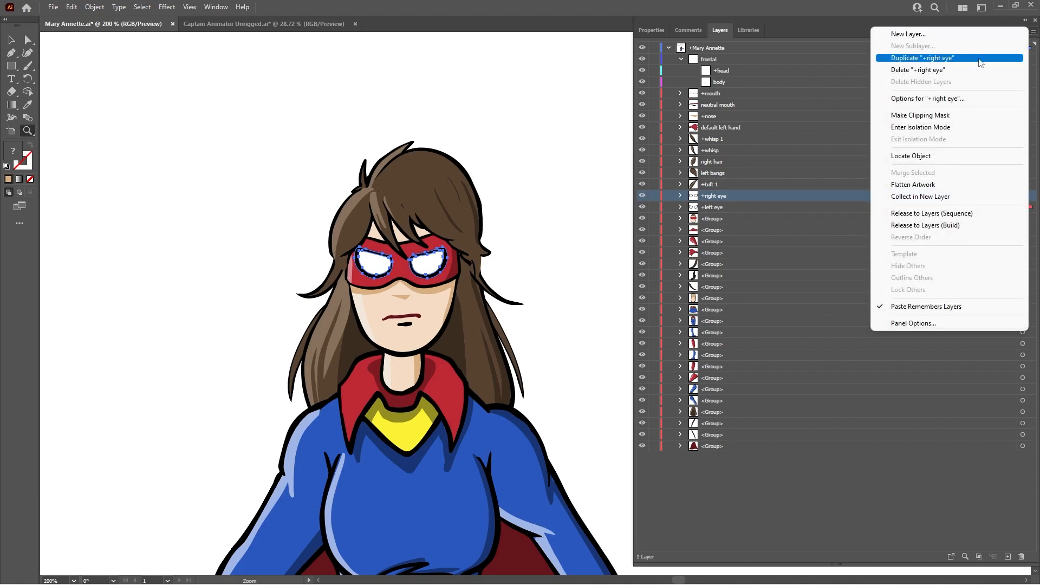
click(933, 127)
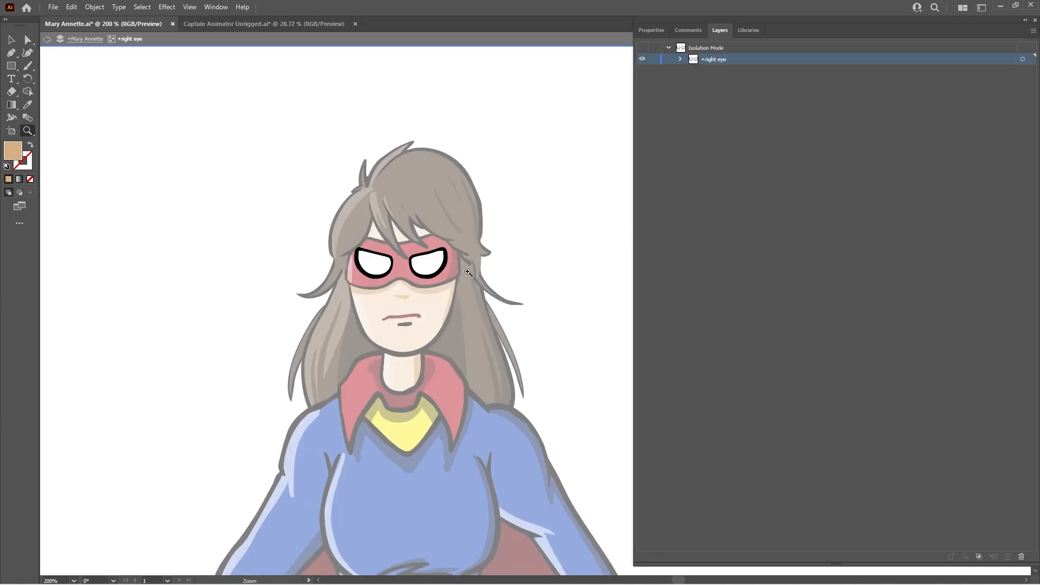
click(419, 270)
scroll(512, 269, up, 2)
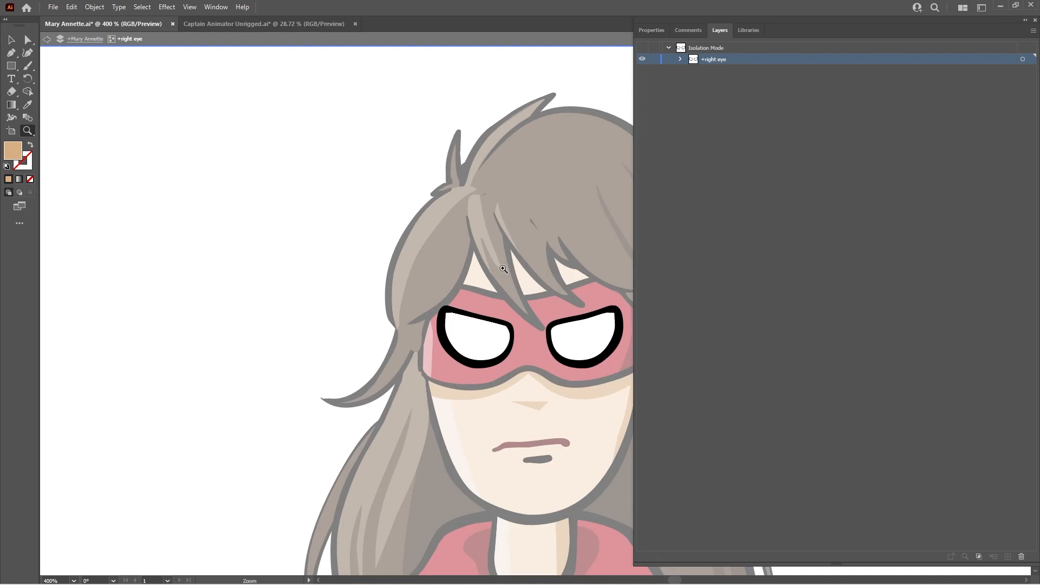
drag(490, 267, 397, 260)
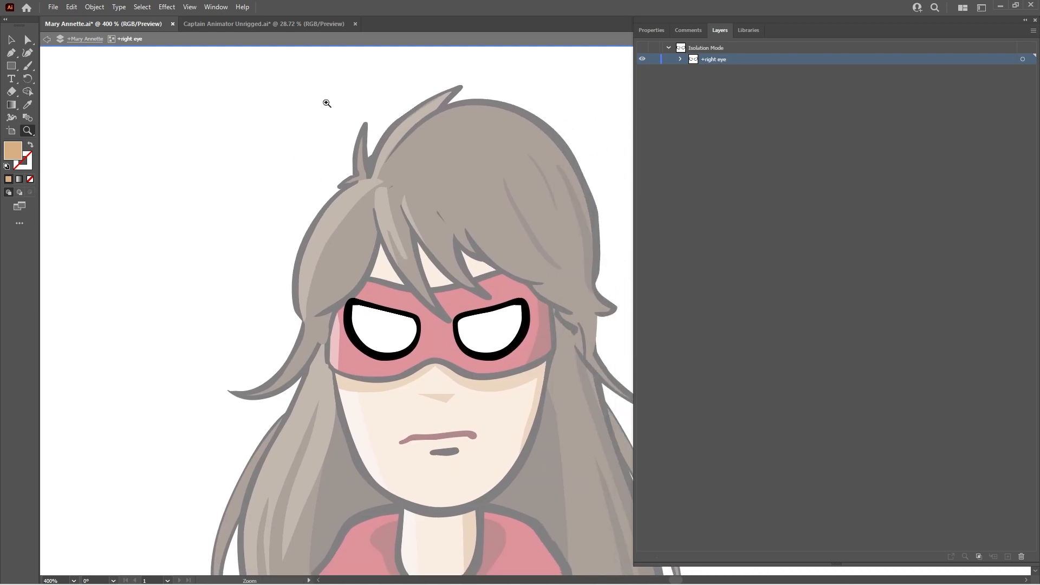
click(678, 60)
click(693, 71)
click(705, 82)
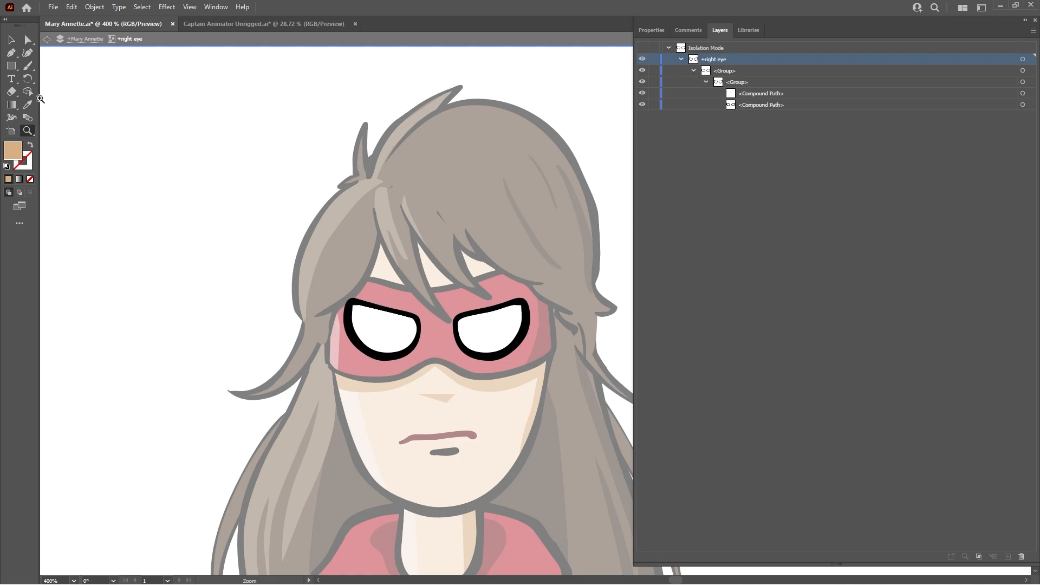
Erase the character's left eye from the isolated +right eye group and save the document
click(11, 92)
mouse_move(467, 330)
mouse_down()
mouse_move(472, 303)
mouse_move(499, 324)
mouse_move(506, 348)
mouse_move(530, 286)
mouse_up()
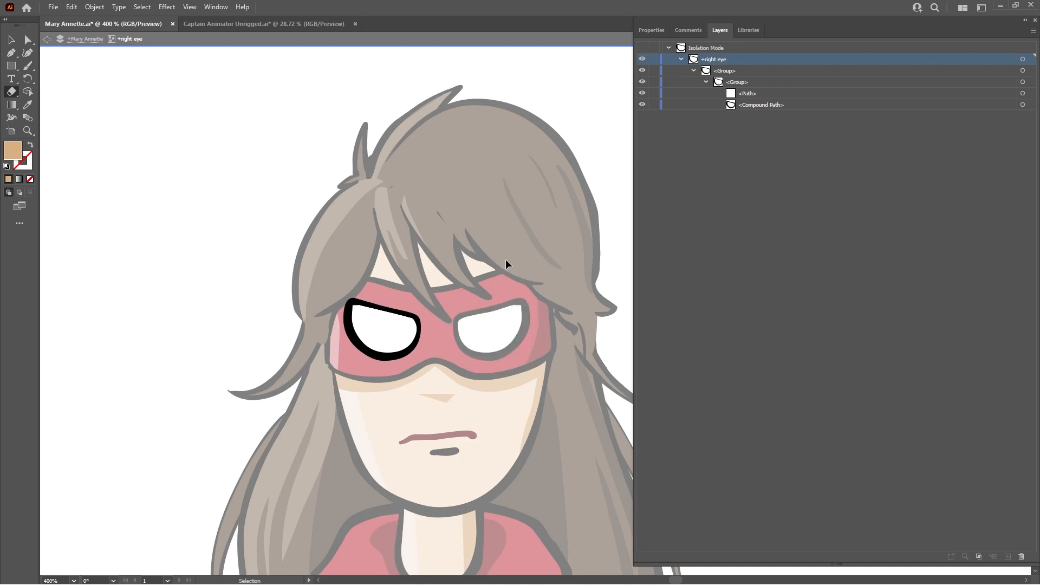
key(ctrl+s)
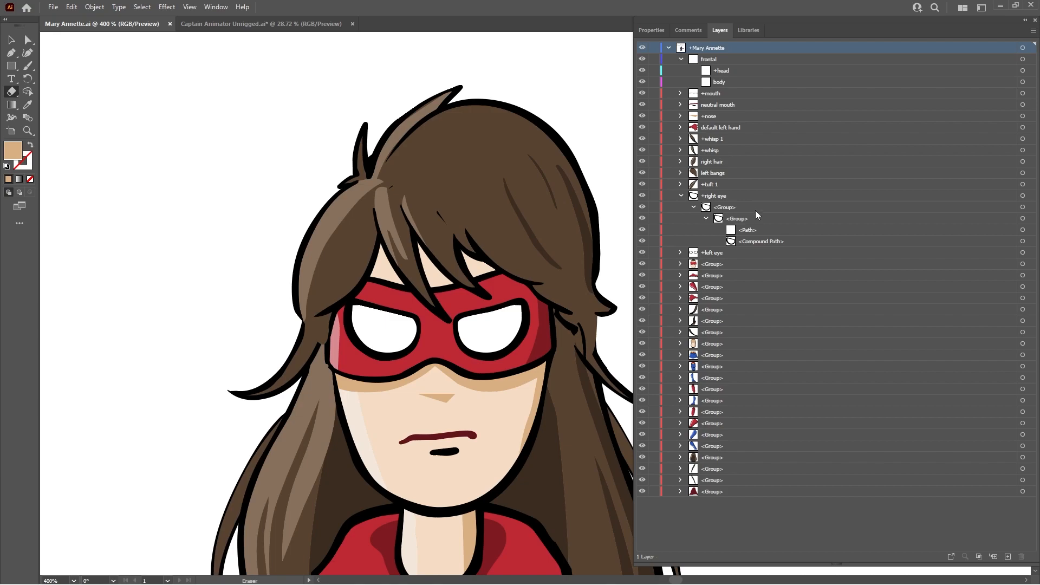
Isolate the +left eye group, erase the character's right eye from it, and save the document
click(682, 195)
click(723, 208)
click(1032, 31)
click(921, 127)
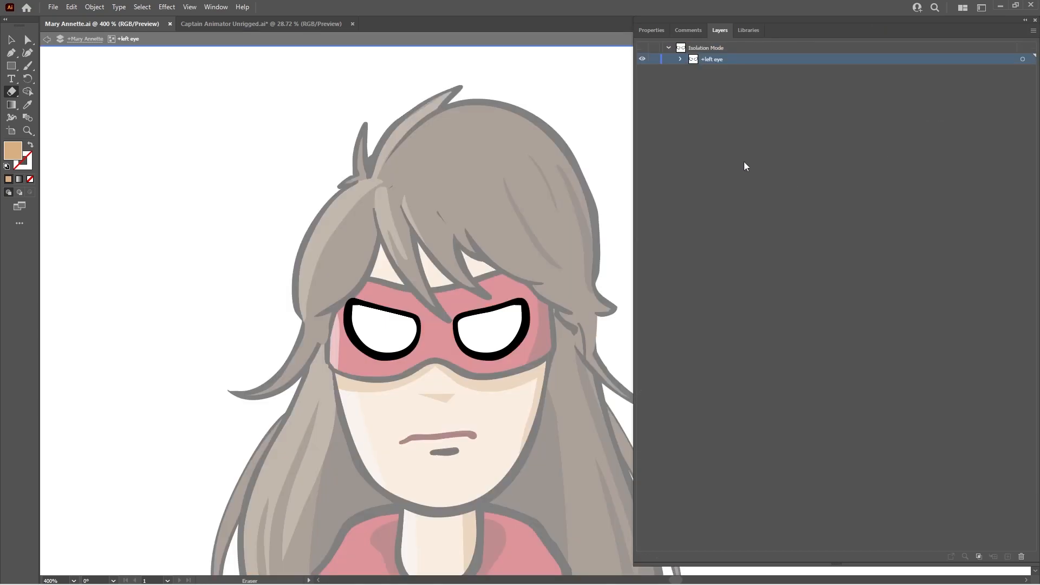
mouse_move(346, 299)
mouse_down()
mouse_move(415, 322)
mouse_move(346, 311)
mouse_move(362, 334)
mouse_move(403, 330)
mouse_move(413, 343)
mouse_move(351, 347)
mouse_move(373, 356)
mouse_move(401, 349)
mouse_up()
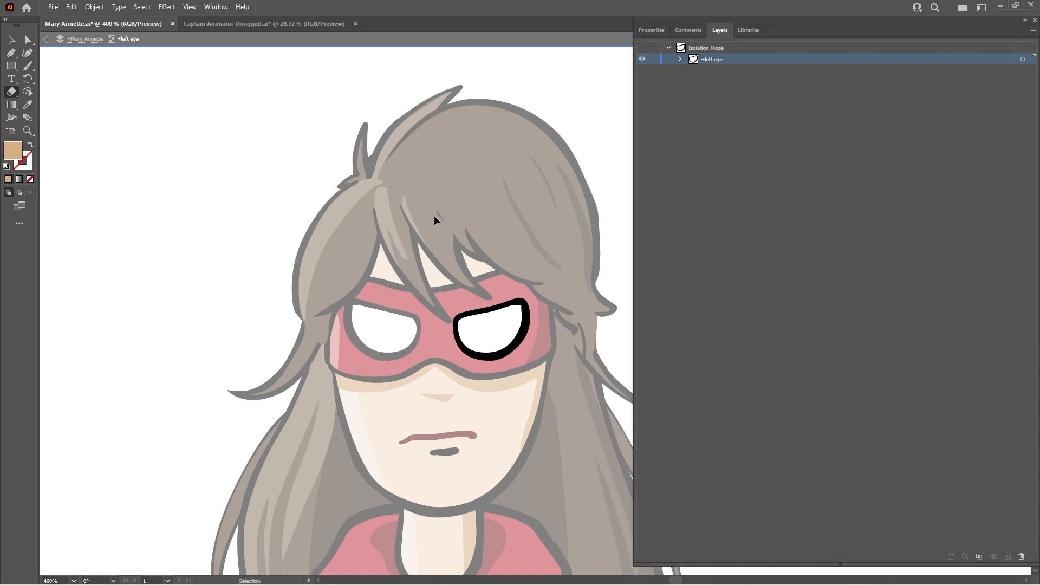
key(Escape)
key(ctrl+s)
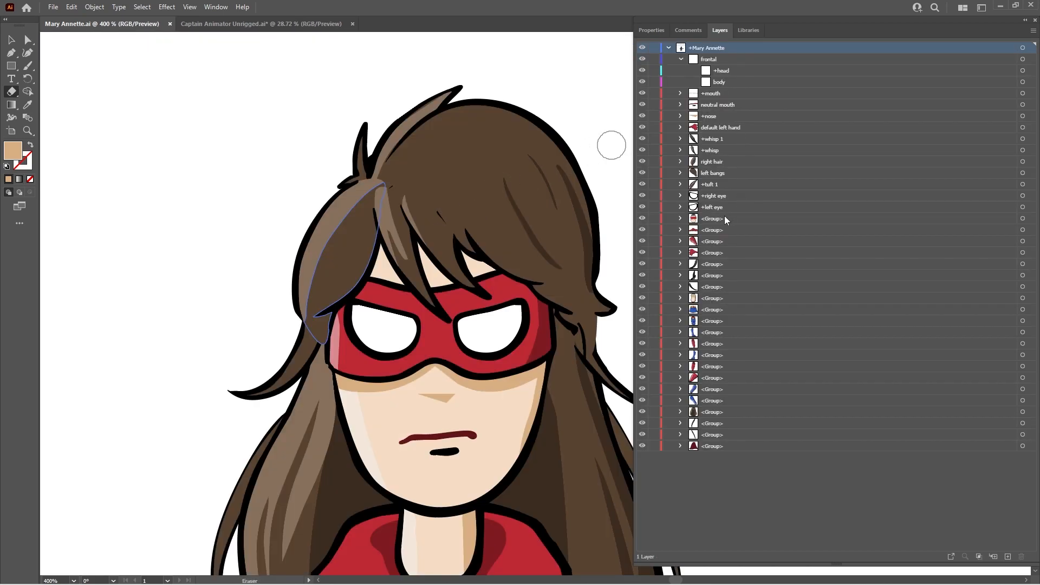
Highlight the face and mask group below +left eye on the character and rename it "face base"
click(801, 217)
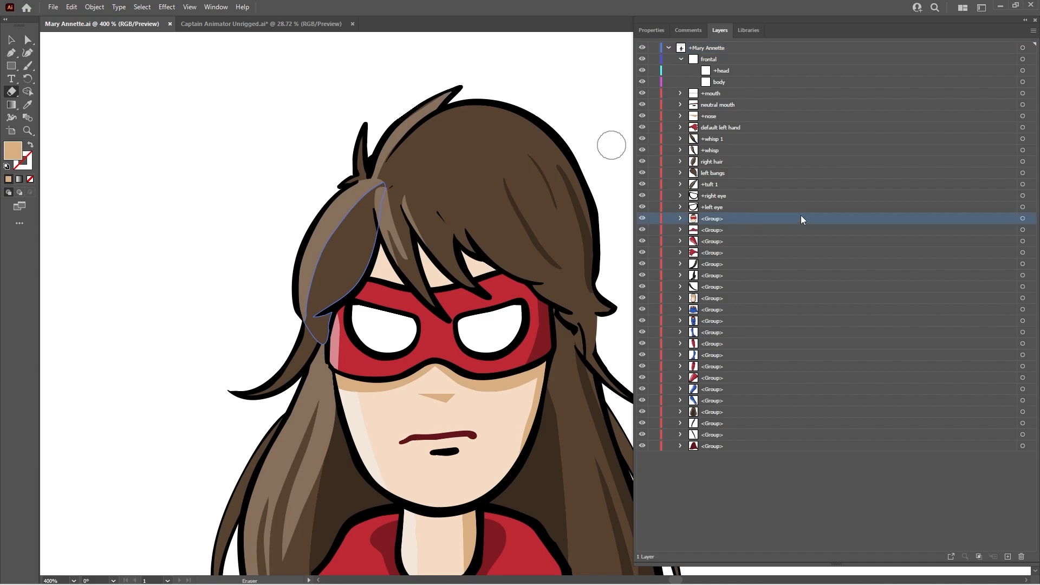
click(1023, 218)
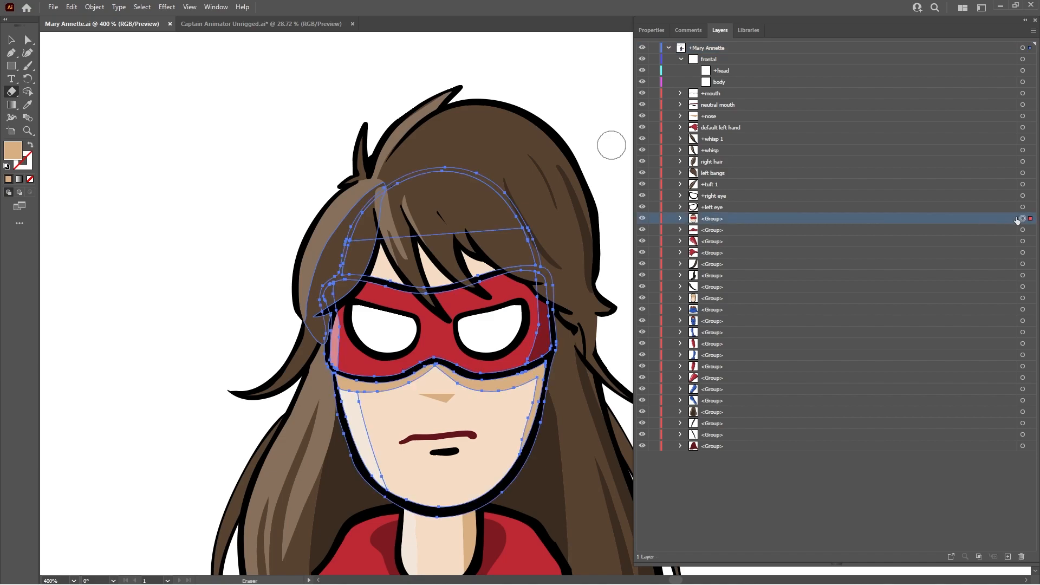
double_click(724, 221)
text(fac)
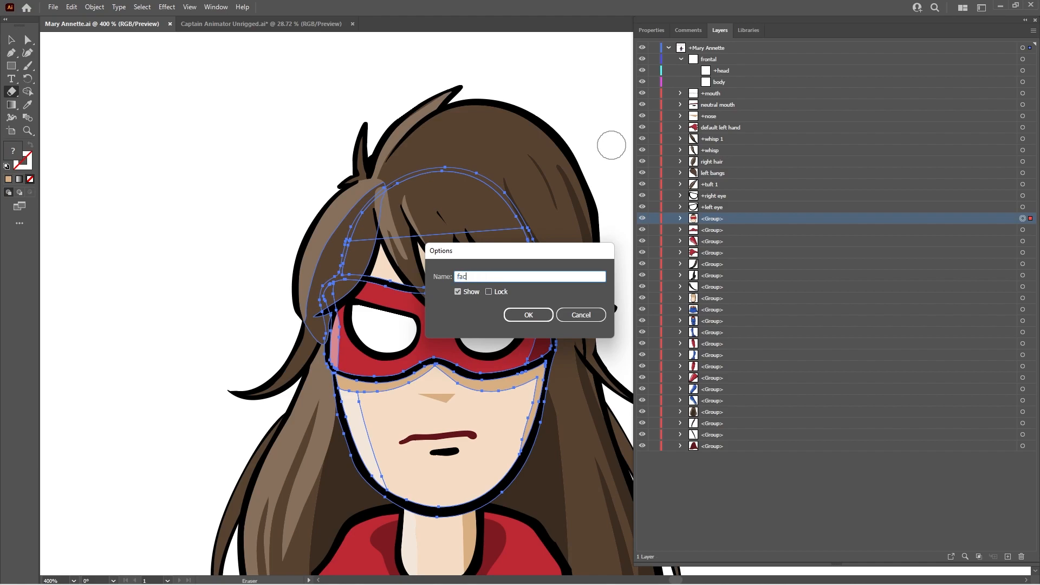
text(e base)
key(Return)
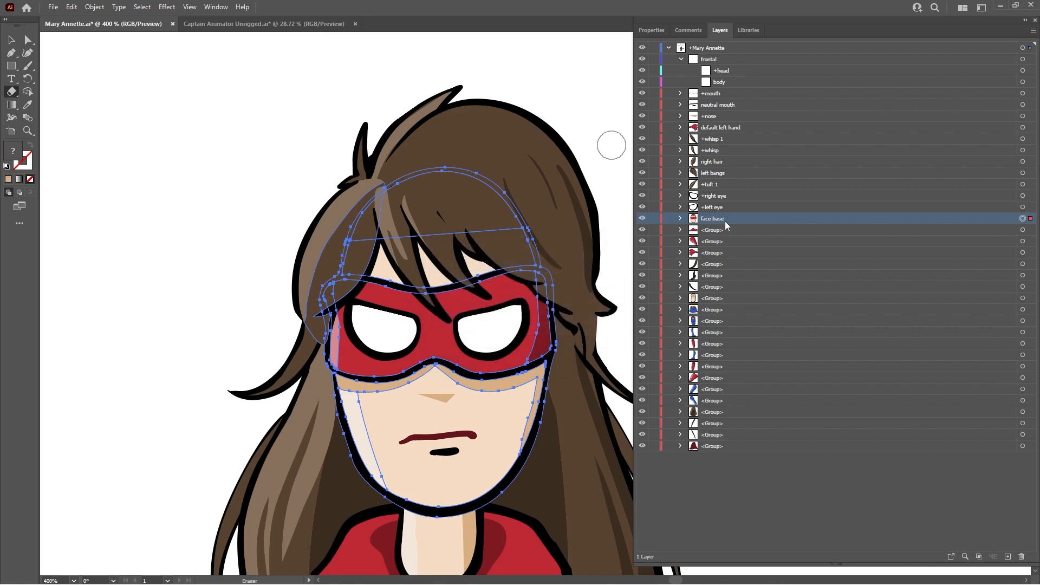
Duplicate the face base group in place and rename the upper copy "maskbase"
key(ctrl+c)
key(ctrl+f)
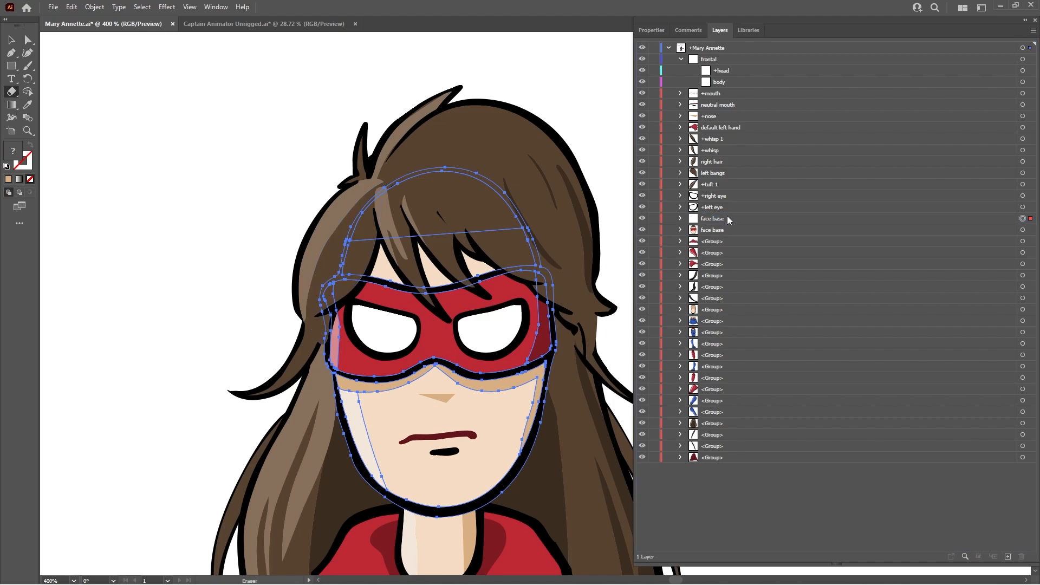
double_click(727, 218)
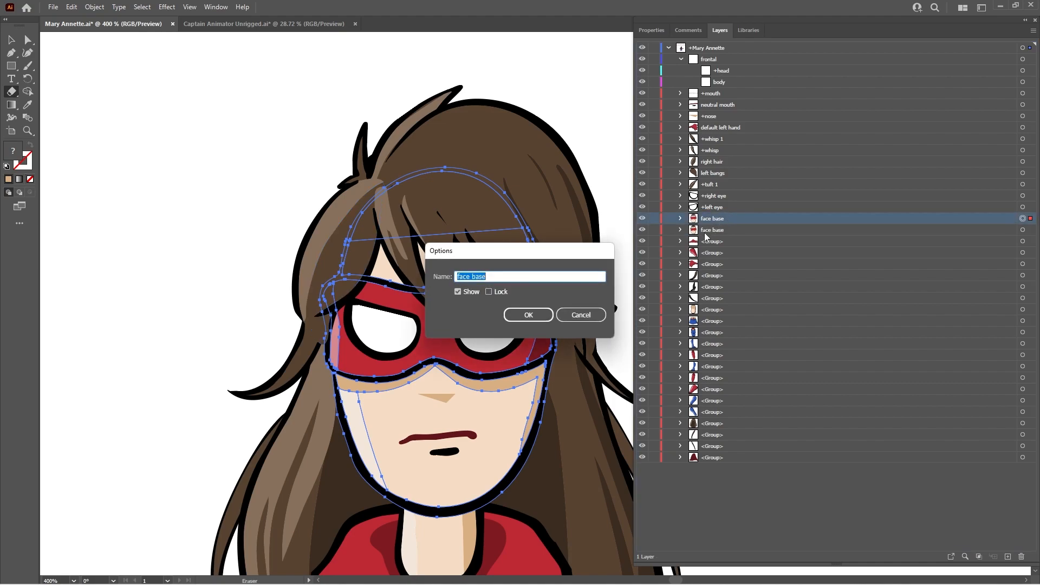
text(mask)
key(Return)
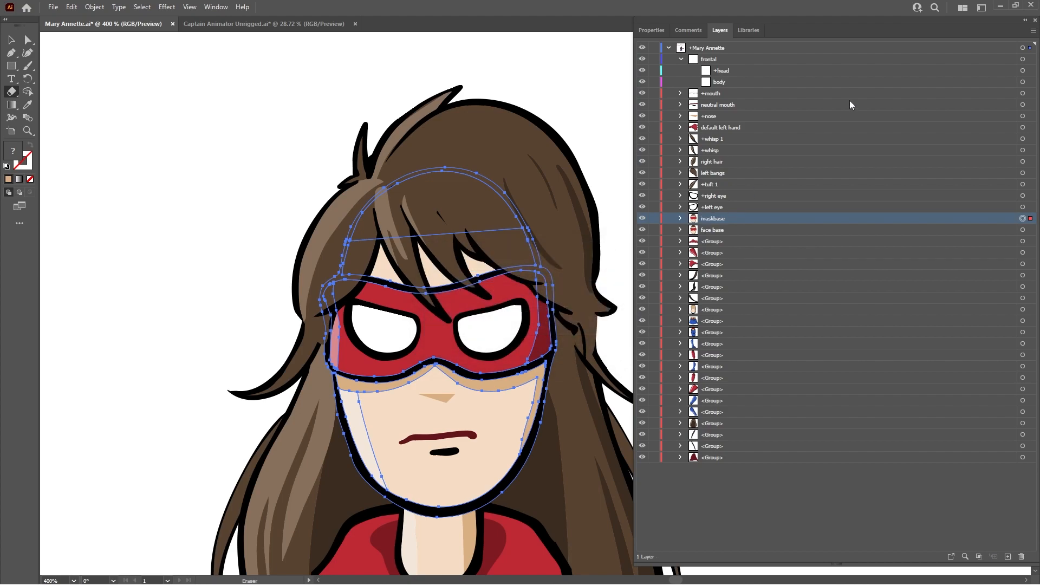
Open the maskbase group in isolation mode and expand its nested groups down to the individual paths
click(1032, 31)
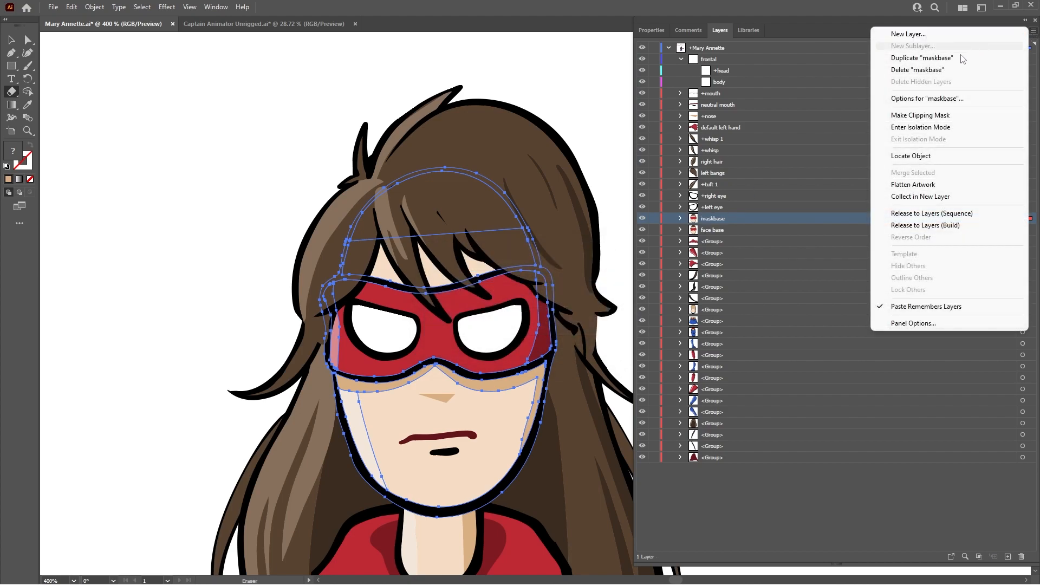
click(922, 127)
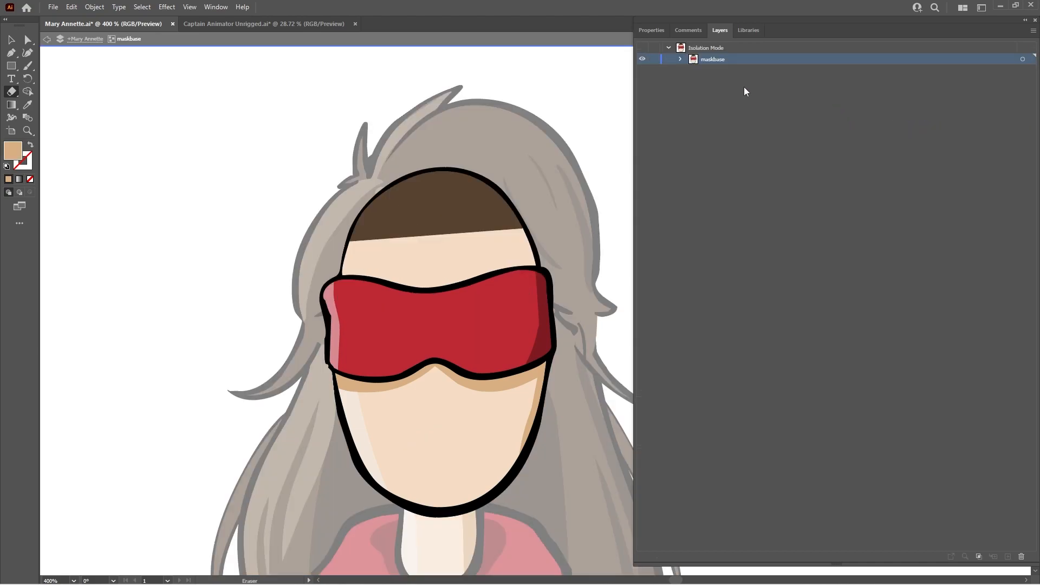
click(680, 59)
click(692, 70)
click(706, 83)
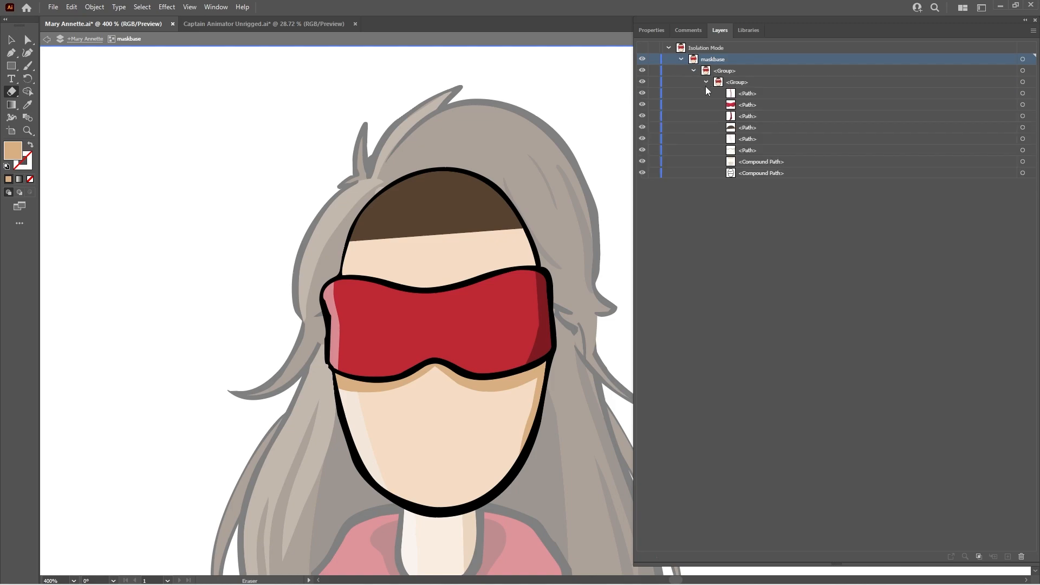
Try to delete the five adjacent face, hair and mask shading paths above the bottom compound path in maskbase, and undo the deletion
click(788, 163)
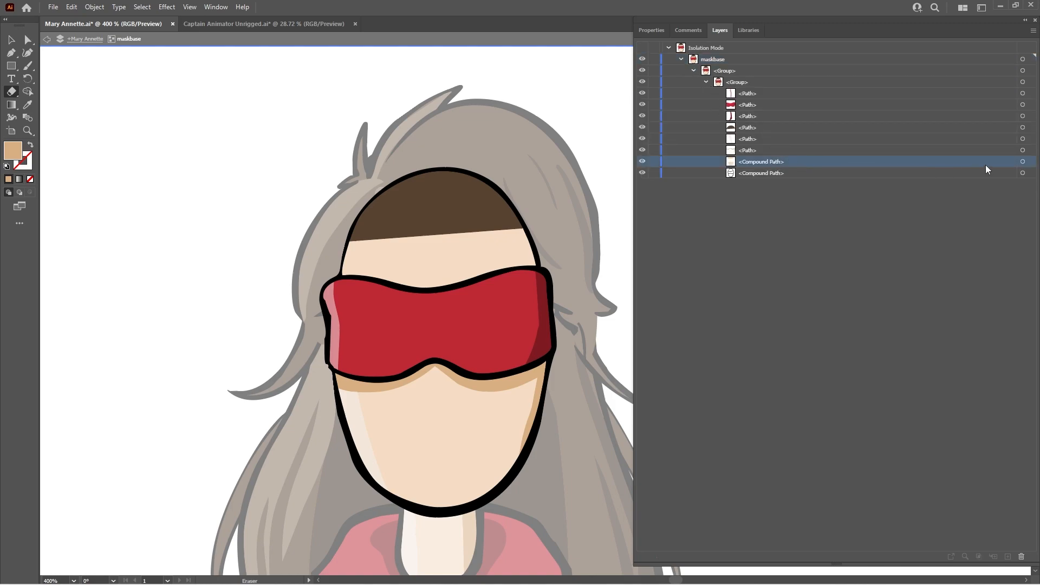
click(1023, 163)
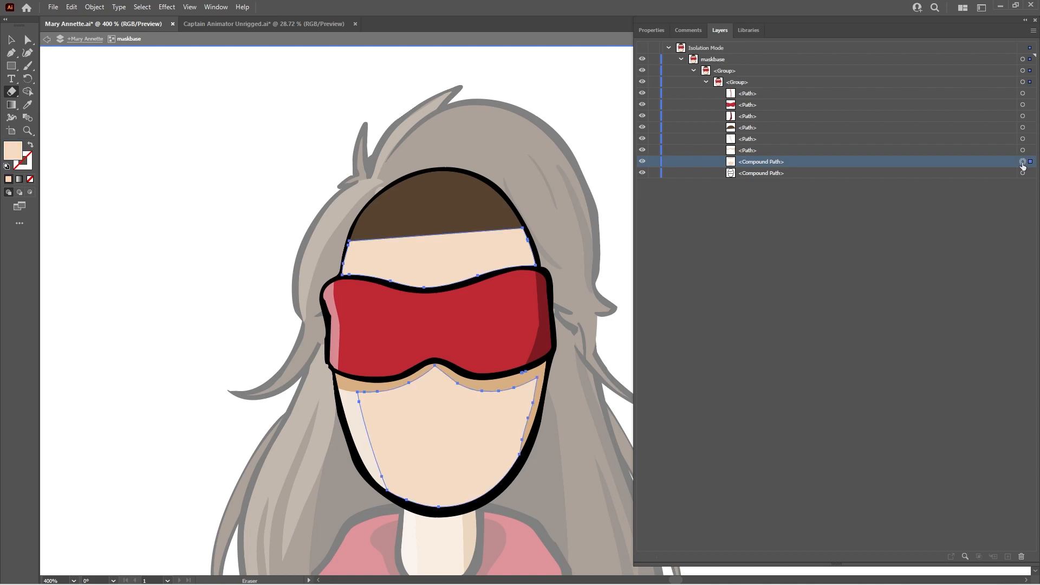
shift+click(886, 154)
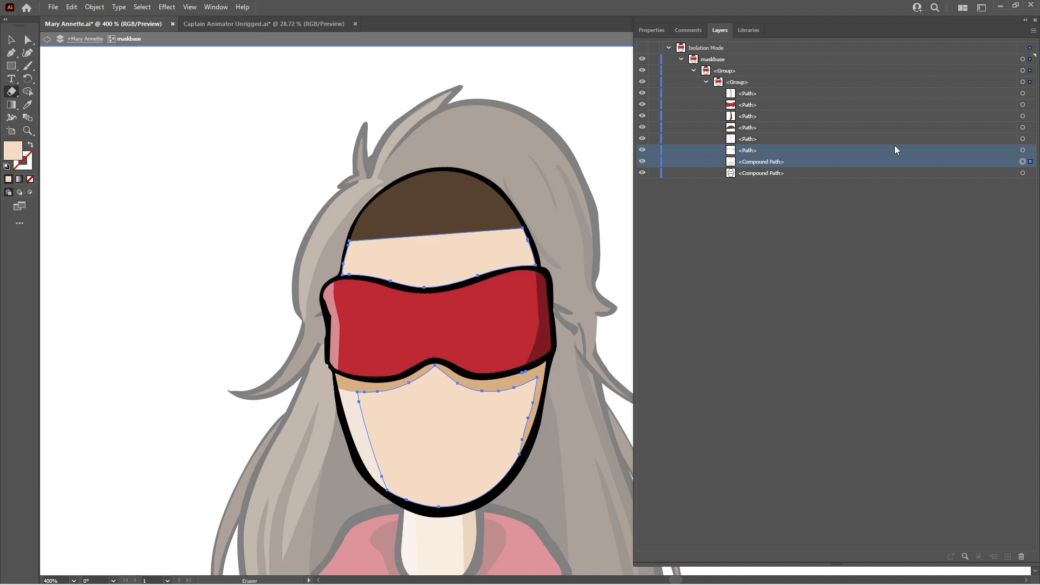
shift+click(820, 139)
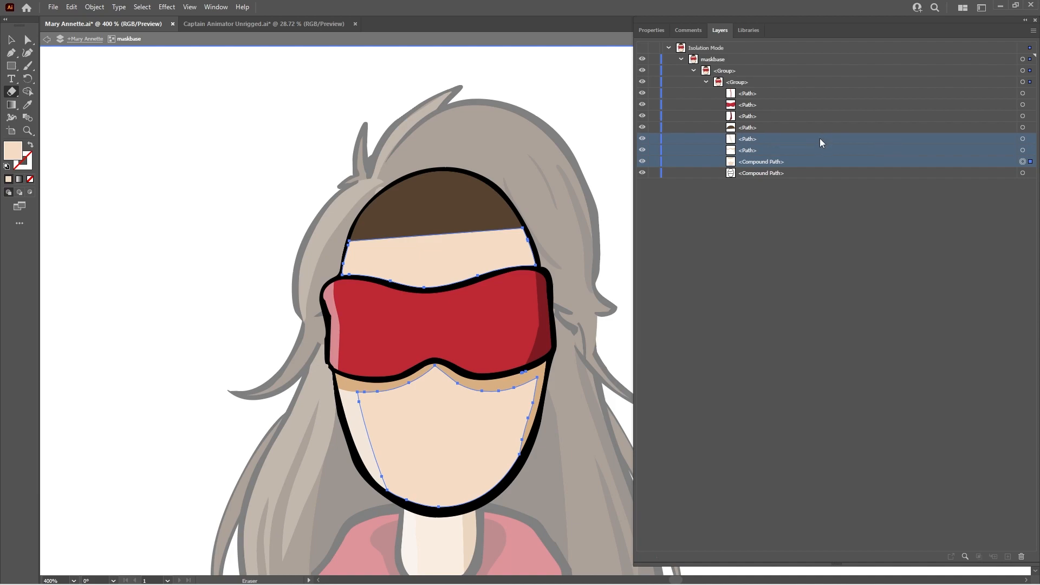
shift+click(816, 130)
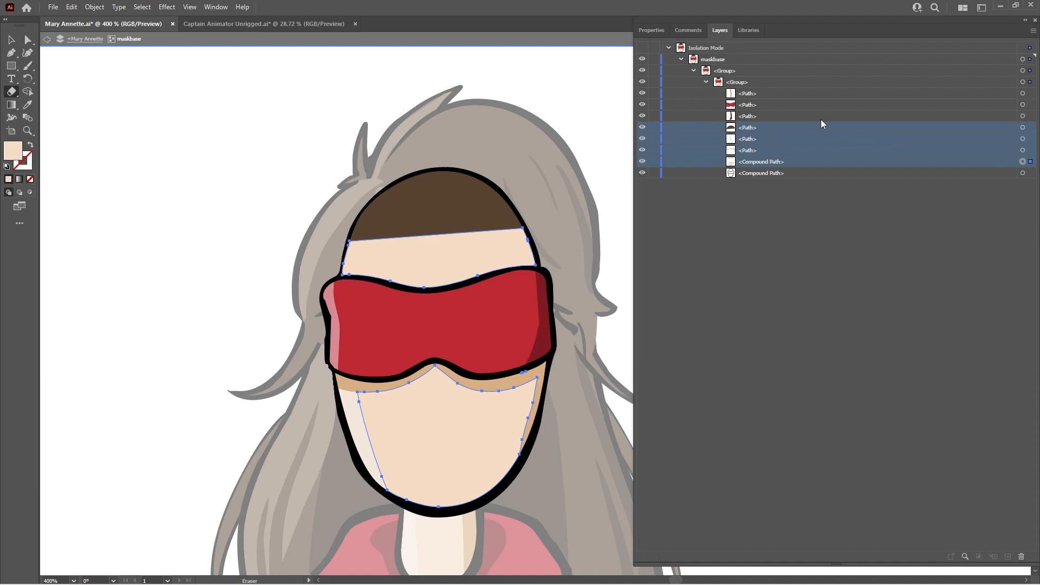
shift+click(821, 118)
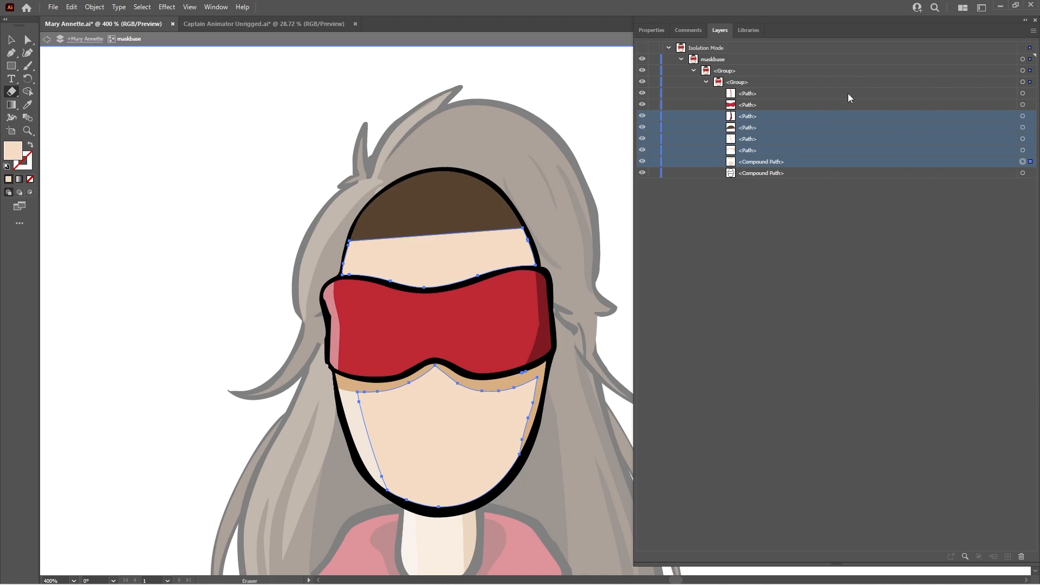
click(1033, 31)
click(939, 71)
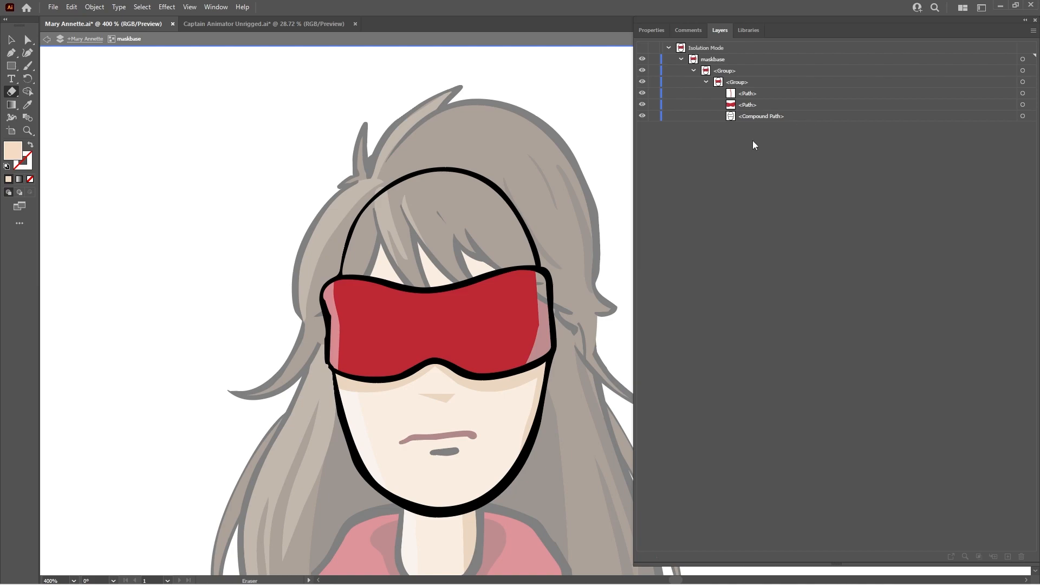
key(ctrl+z)
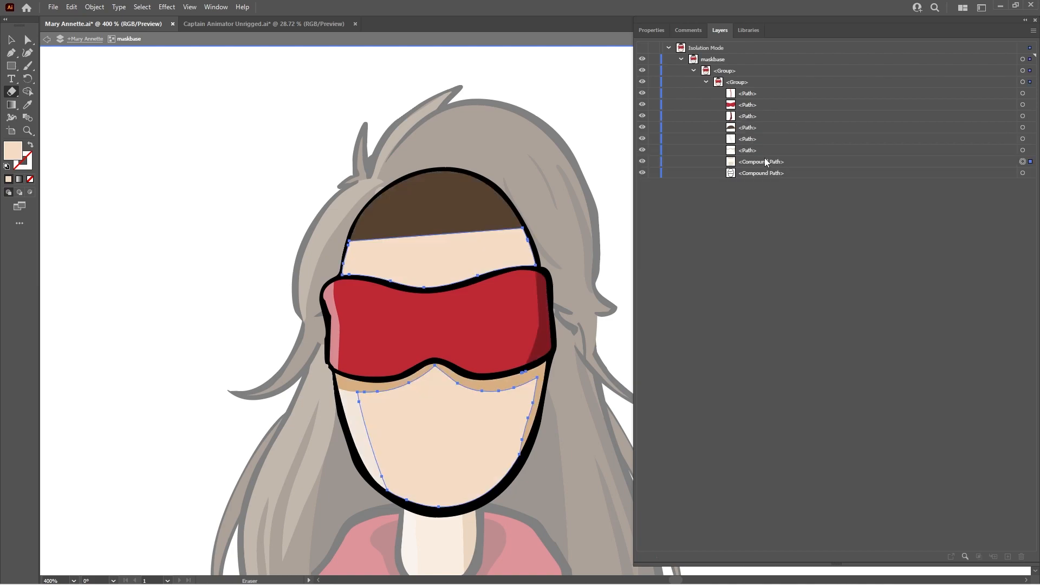
Delete the skin-coloured compound path and the shadow path directly above it from the maskbase group
click(765, 161)
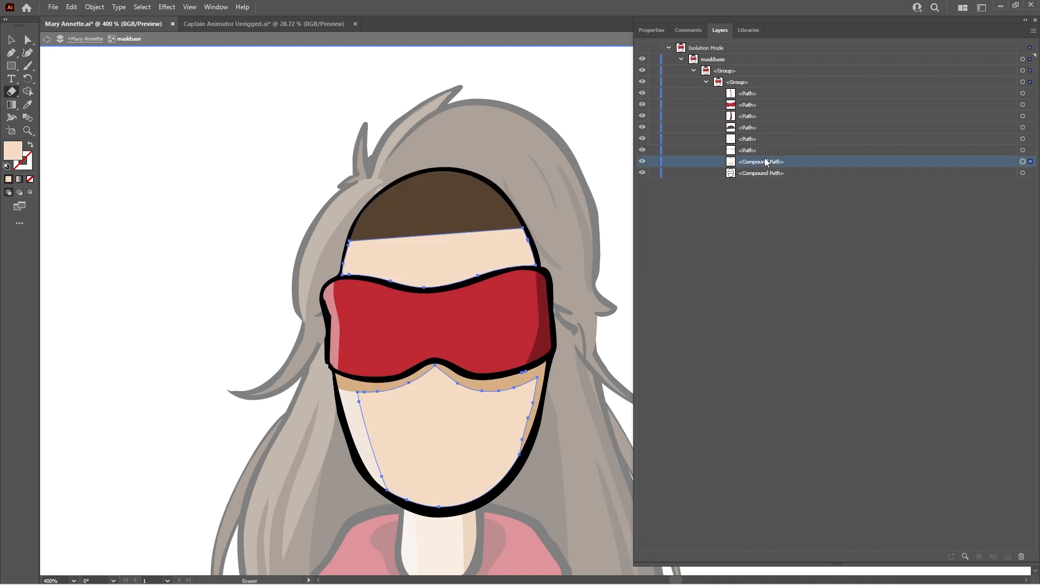
shift+click(1022, 151)
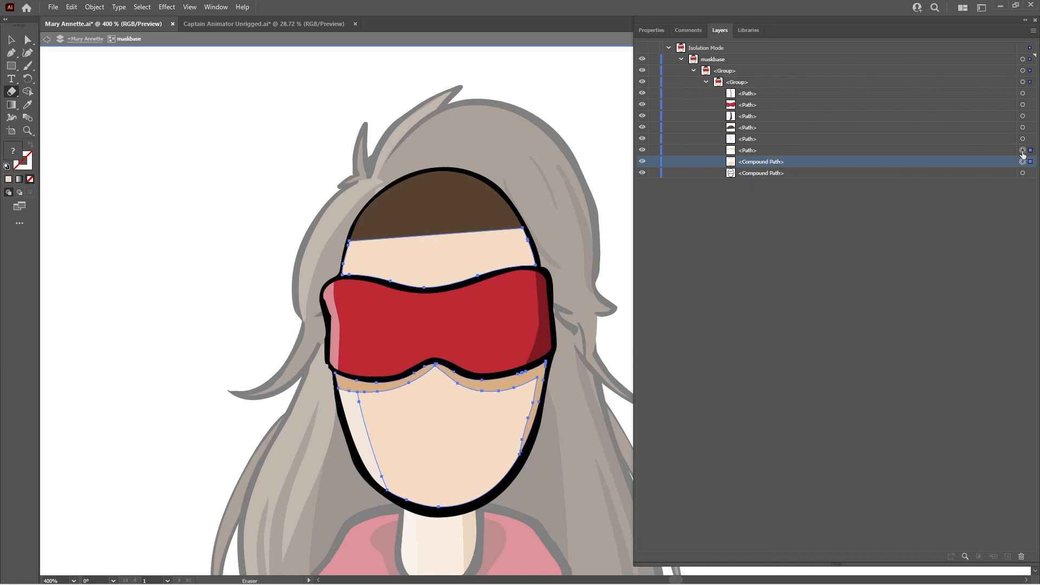
shift+click(964, 150)
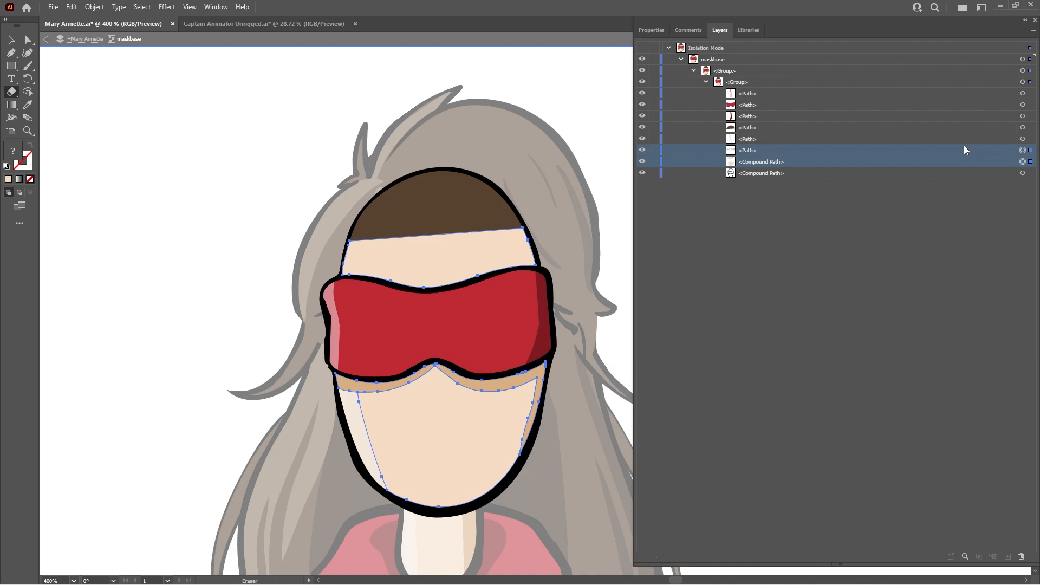
click(1033, 30)
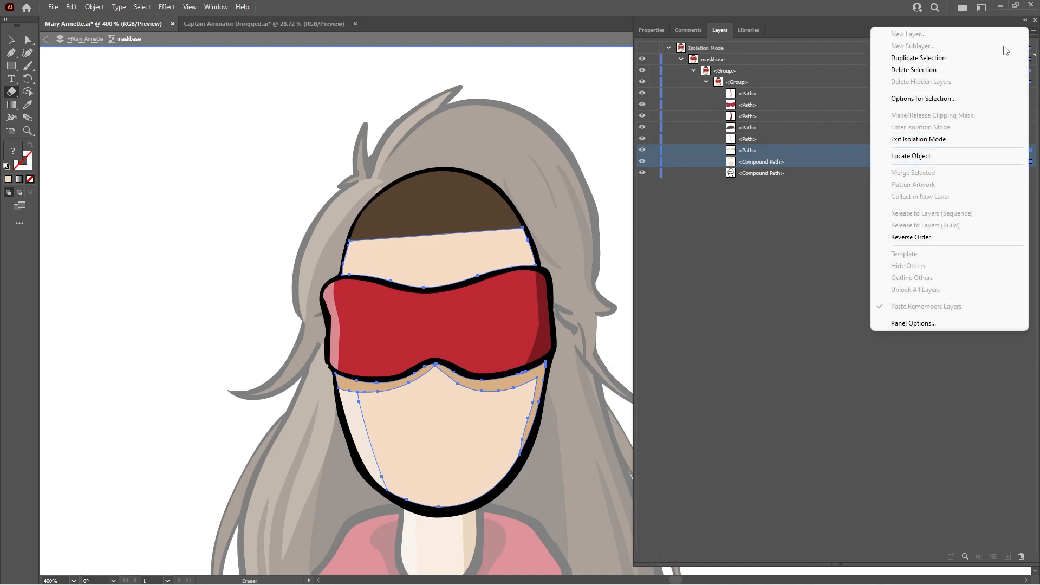
click(956, 69)
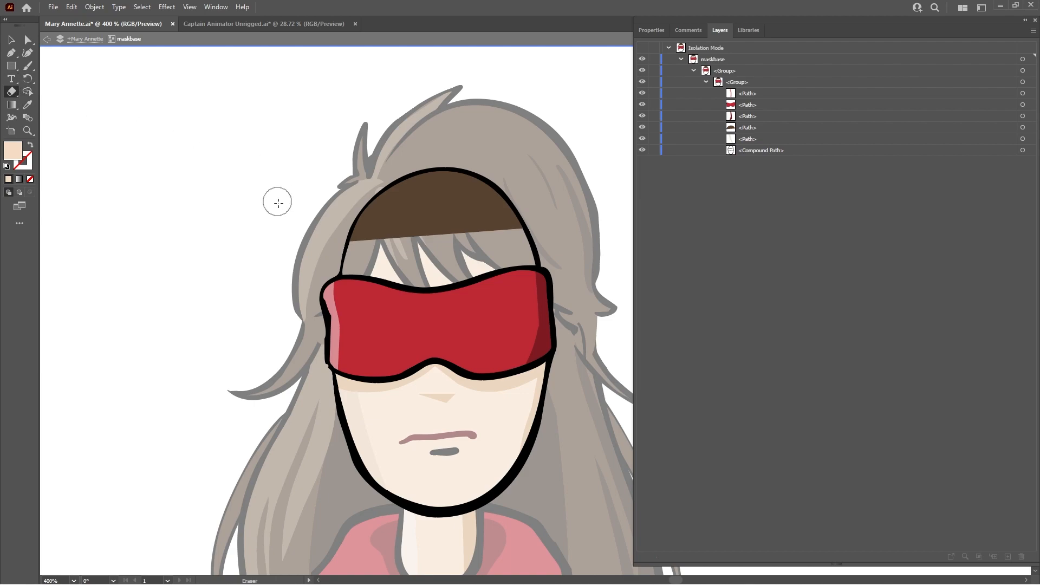
Erase the hairline and head outline above the mask and the jaw outline below it
mouse_move(341, 260)
mouse_down()
mouse_move(368, 206)
mouse_move(413, 178)
mouse_move(477, 175)
mouse_move(517, 187)
mouse_move(510, 202)
mouse_move(430, 193)
mouse_move(360, 211)
mouse_move(370, 229)
mouse_move(532, 210)
mouse_move(523, 224)
mouse_move(366, 222)
mouse_up()
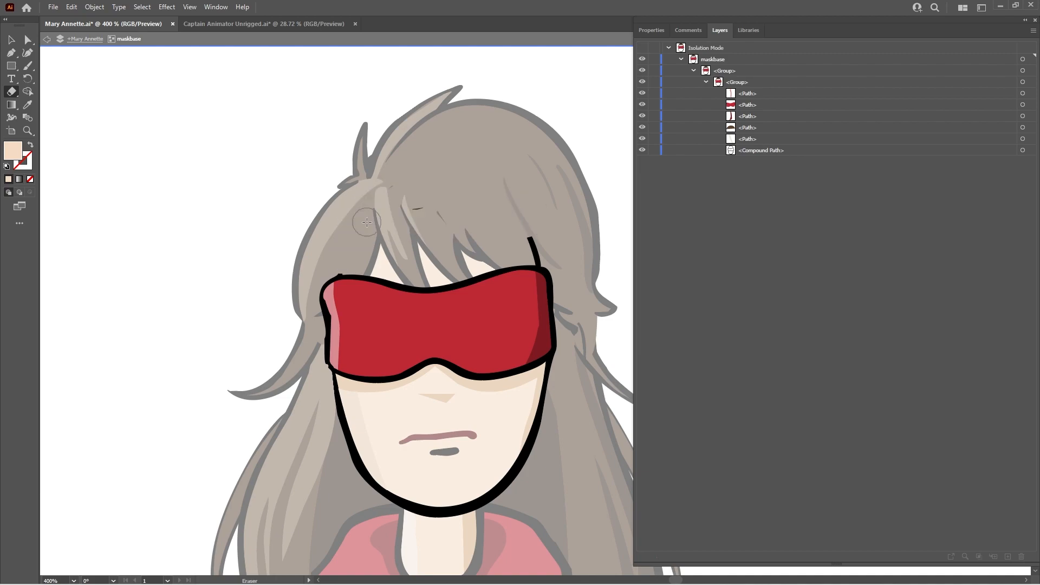
mouse_move(536, 252)
mouse_down()
mouse_move(403, 211)
mouse_move(379, 182)
mouse_up()
click(334, 266)
mouse_move(328, 380)
mouse_down()
mouse_move(325, 398)
mouse_move(367, 478)
mouse_move(424, 494)
mouse_move(488, 494)
mouse_move(569, 359)
mouse_up()
Select the leftover cheek highlight below the mask and delete its path from the maskbase group
click(29, 40)
click(355, 402)
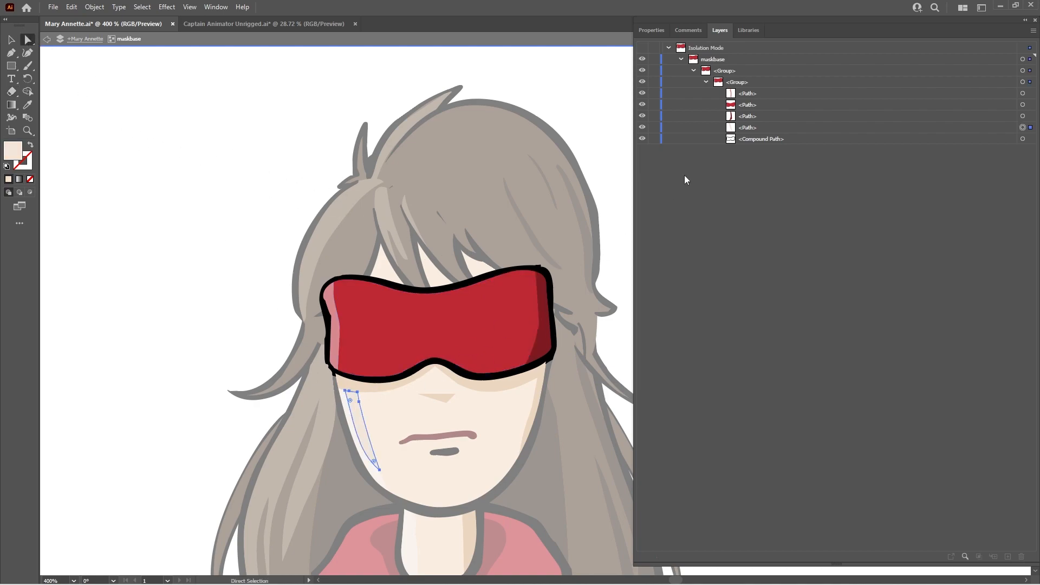
click(843, 127)
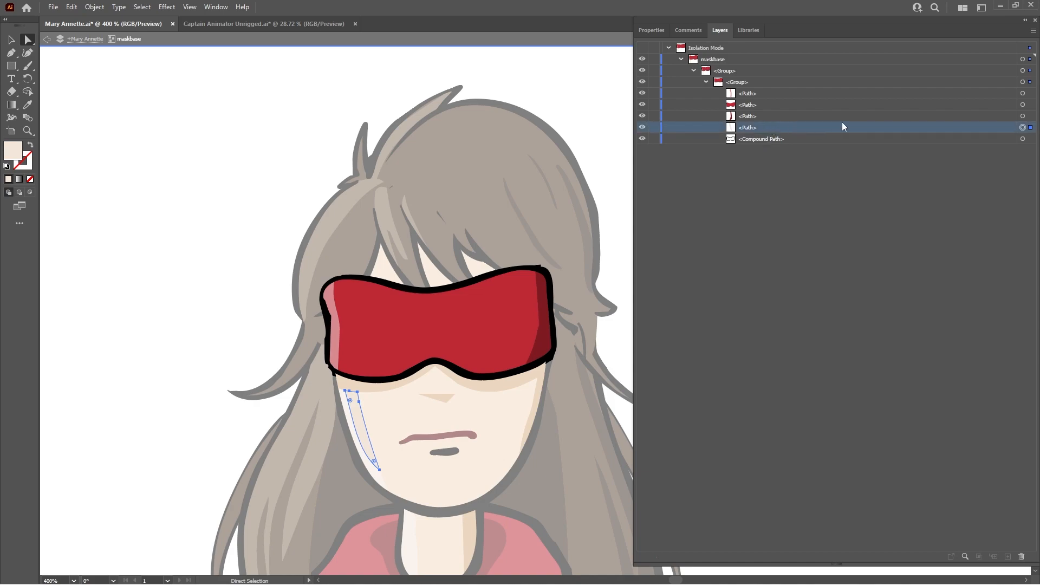
click(1033, 31)
click(928, 71)
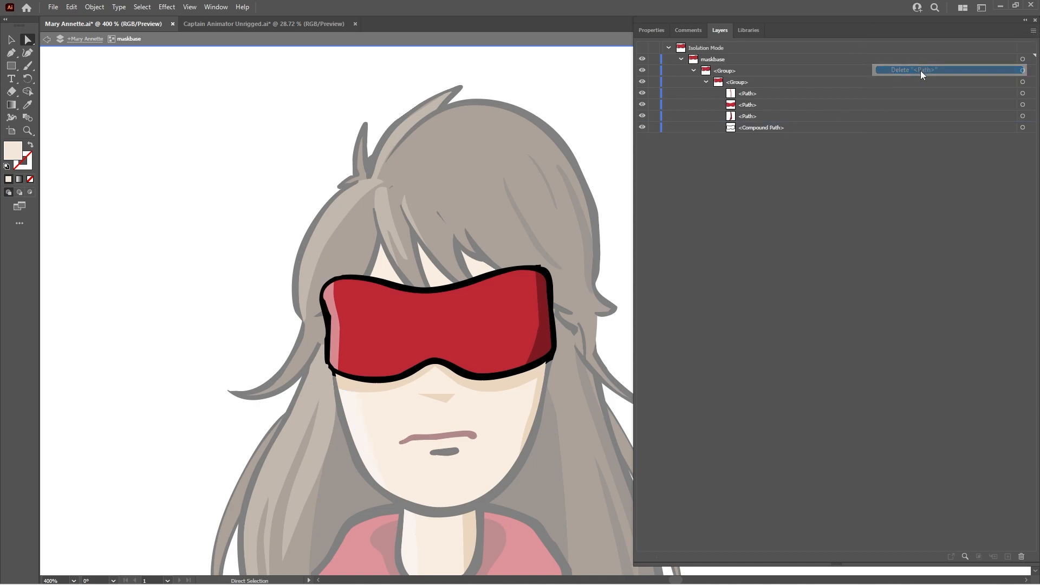
Examine the remaining maskbase paths by highlighting the two side shading pieces and toggling the outline compound path's visibility
click(853, 116)
click(1021, 116)
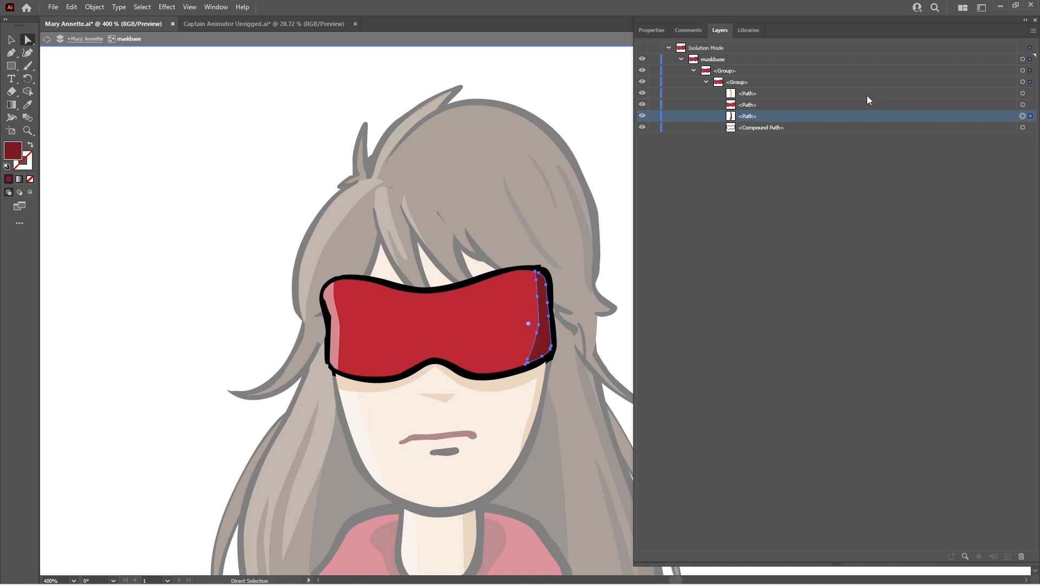
click(867, 95)
click(1022, 93)
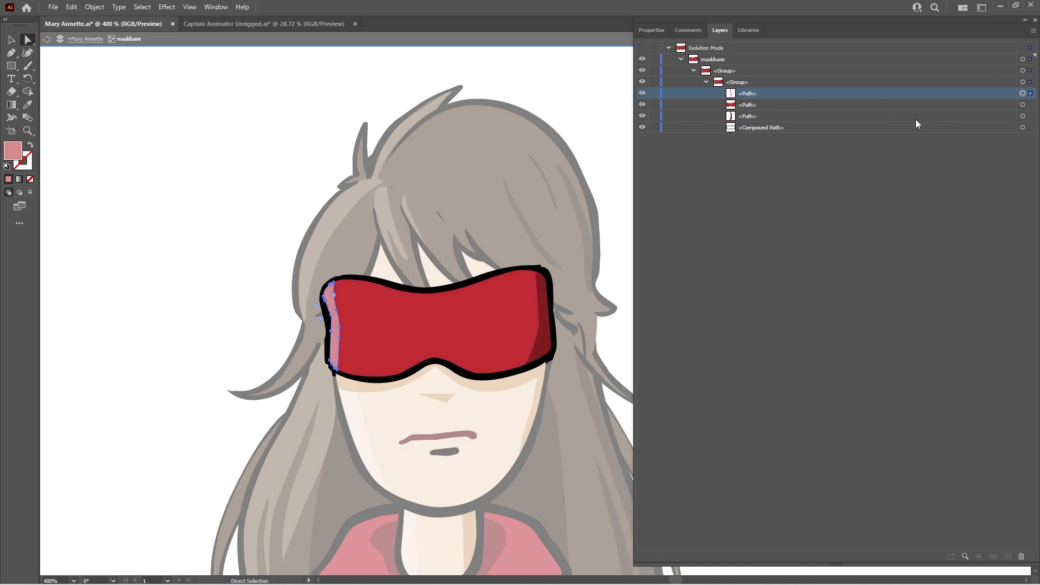
click(872, 127)
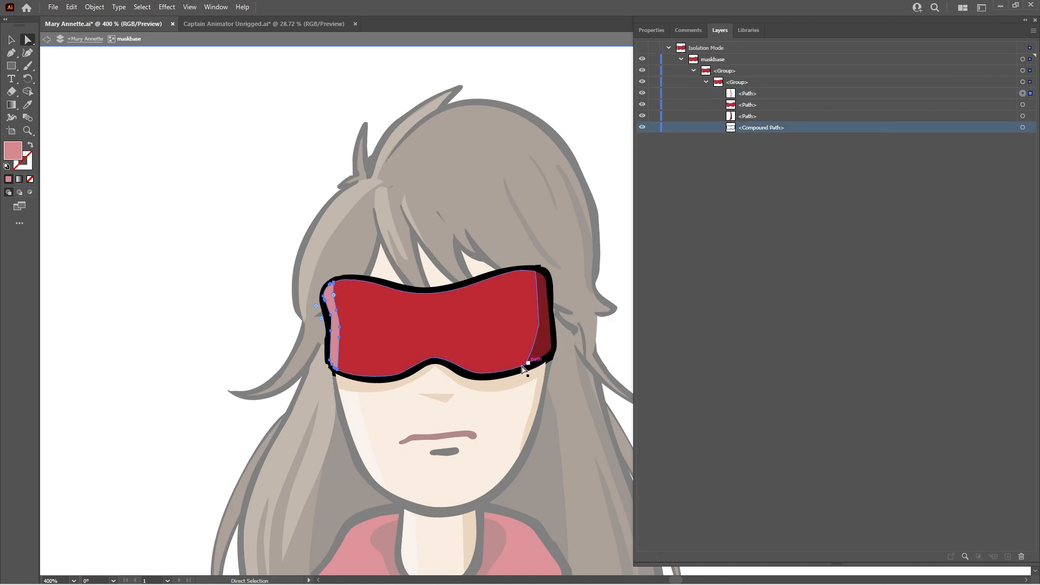
click(508, 389)
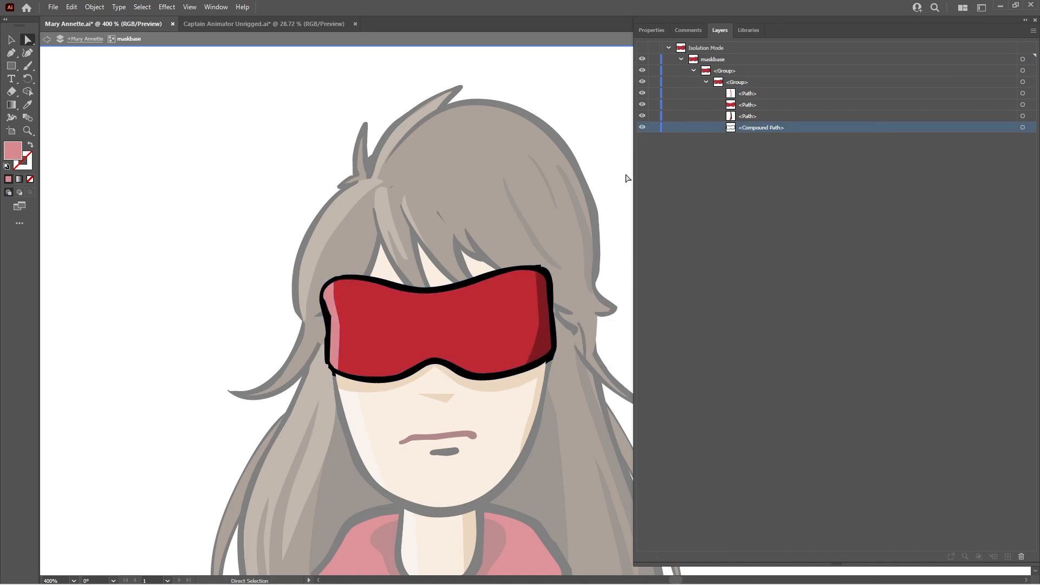
click(643, 127)
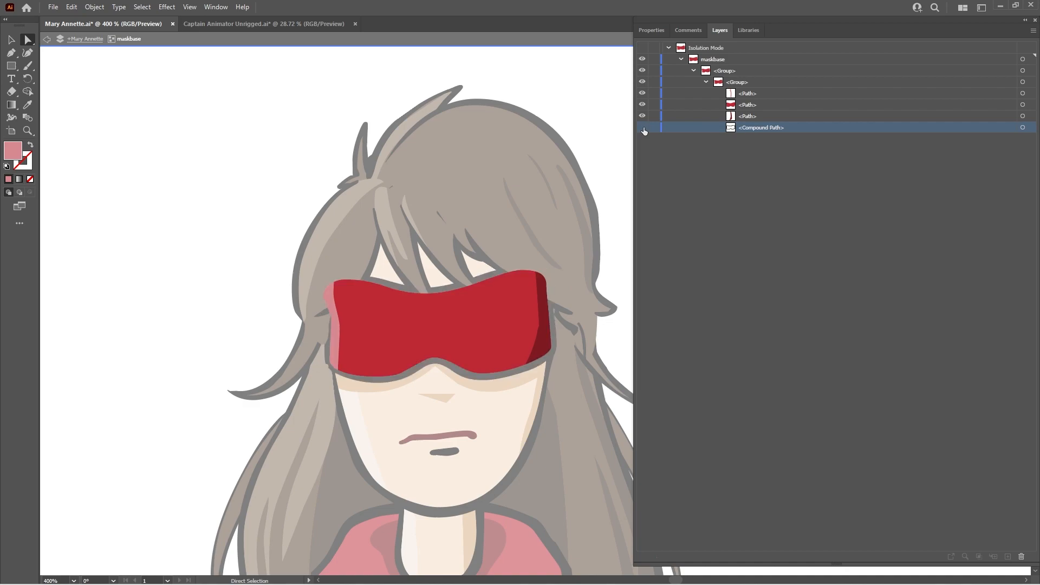
click(642, 128)
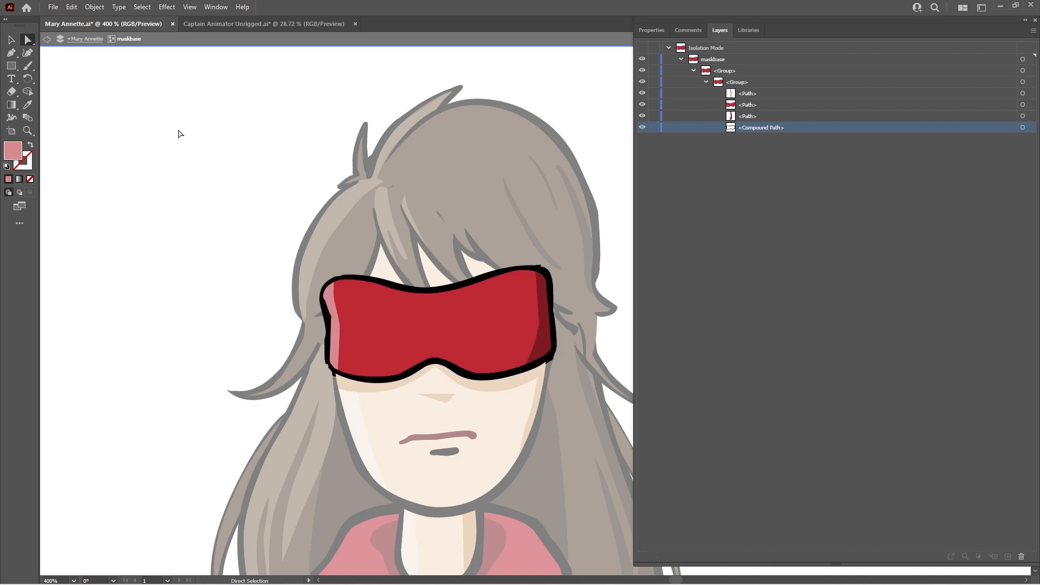
Erase the leftover outline bumps at the mask's upper-right and lower-left corners
key(z)
click(541, 287)
click(12, 91)
click(542, 238)
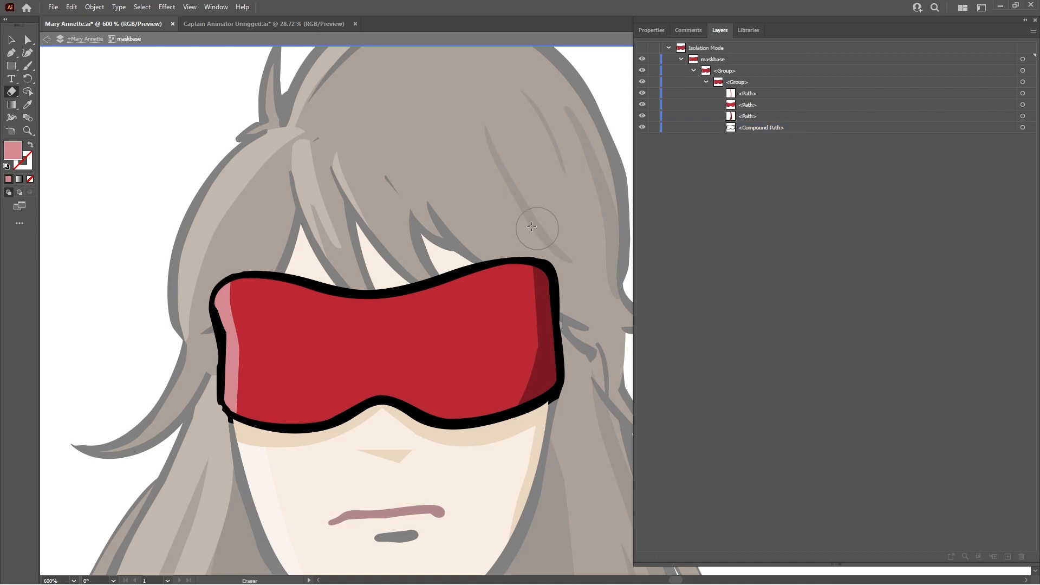
click(222, 438)
Leave isolation mode, save the document, and collapse the maskbase group
key(z)
alt+click(457, 347)
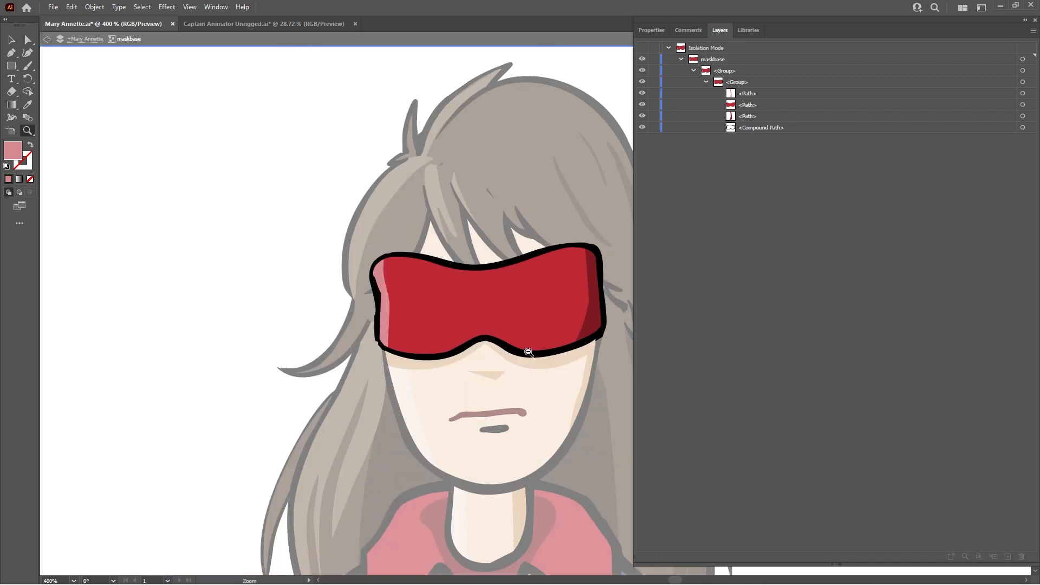
alt+click(529, 351)
alt+click(597, 275)
key(a)
key(ctrl+s)
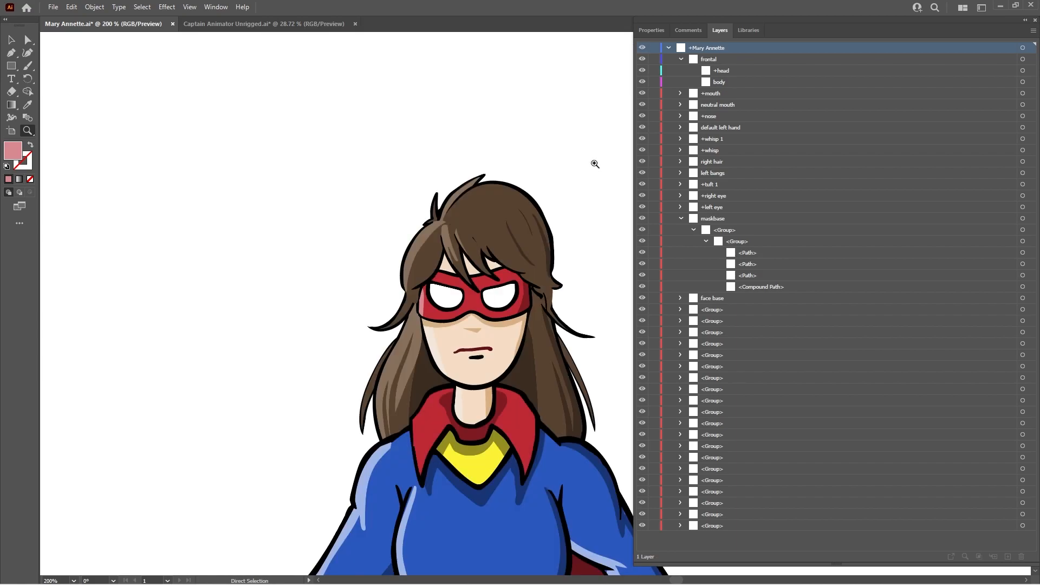
click(681, 218)
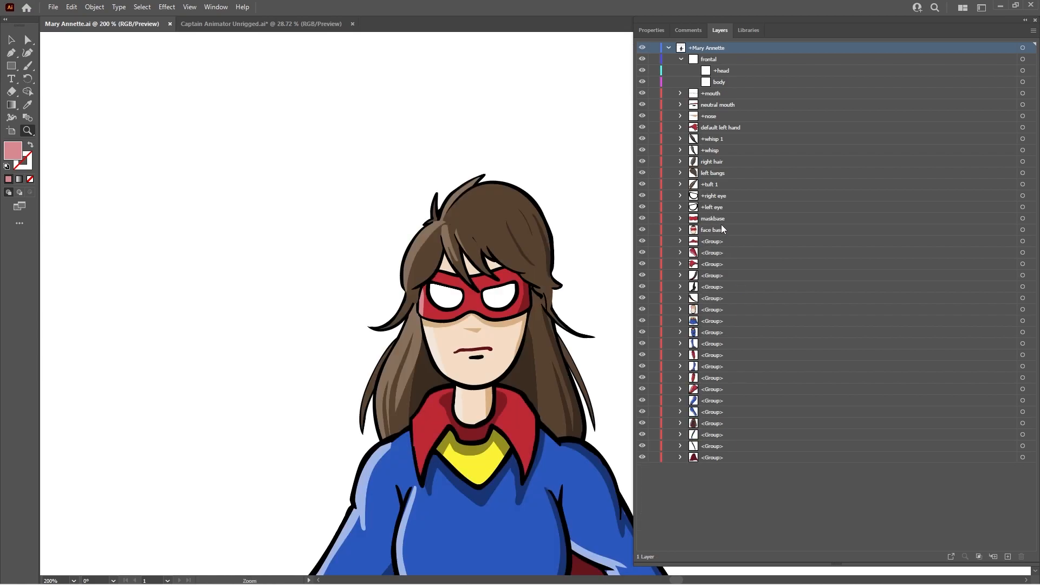
Highlight the group below face base to locate its artwork and rename it "neutral hand 2"
click(740, 242)
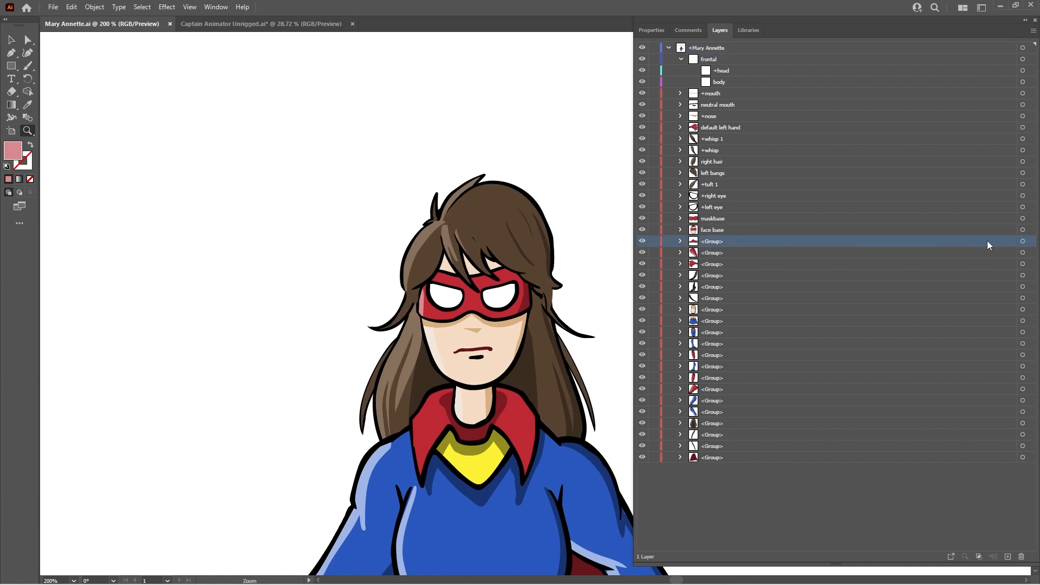
click(1022, 241)
key(ctrl+minus)
key(ctrl+minus)
key(ctrl+minus)
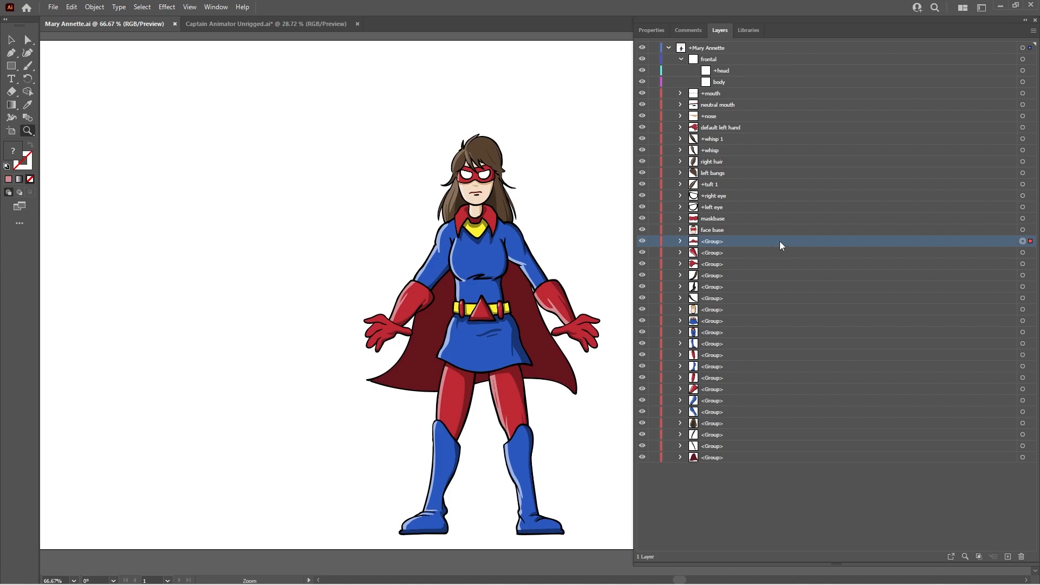
key(ctrl+minus)
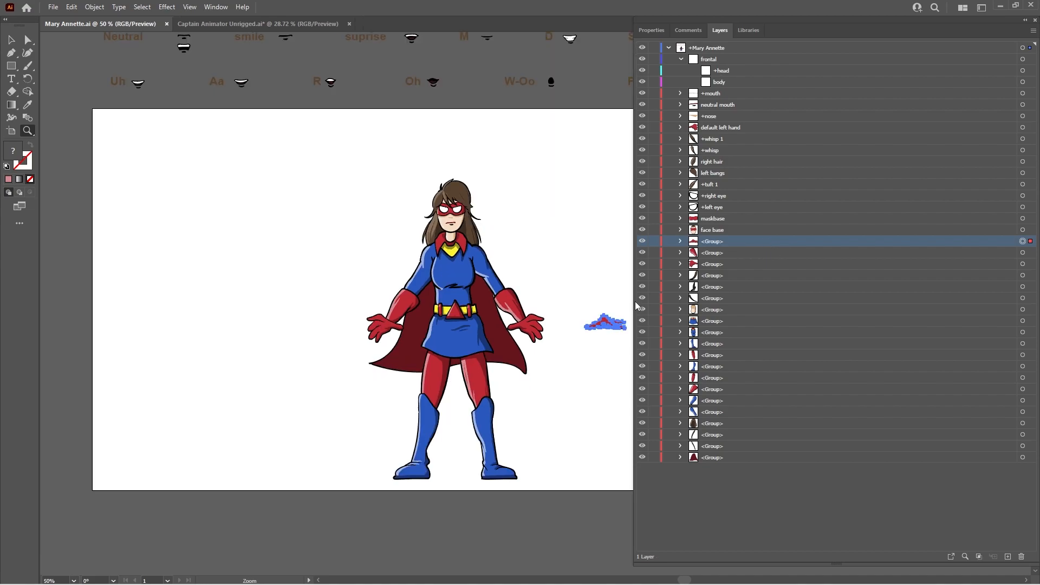
double_click(719, 242)
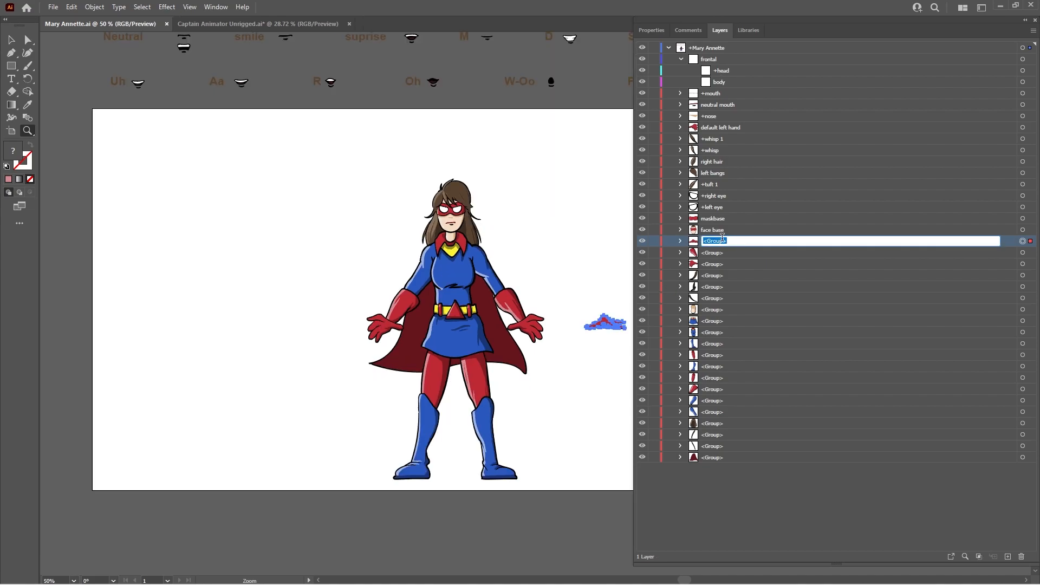
text(neutral hand 2)
key(Return)
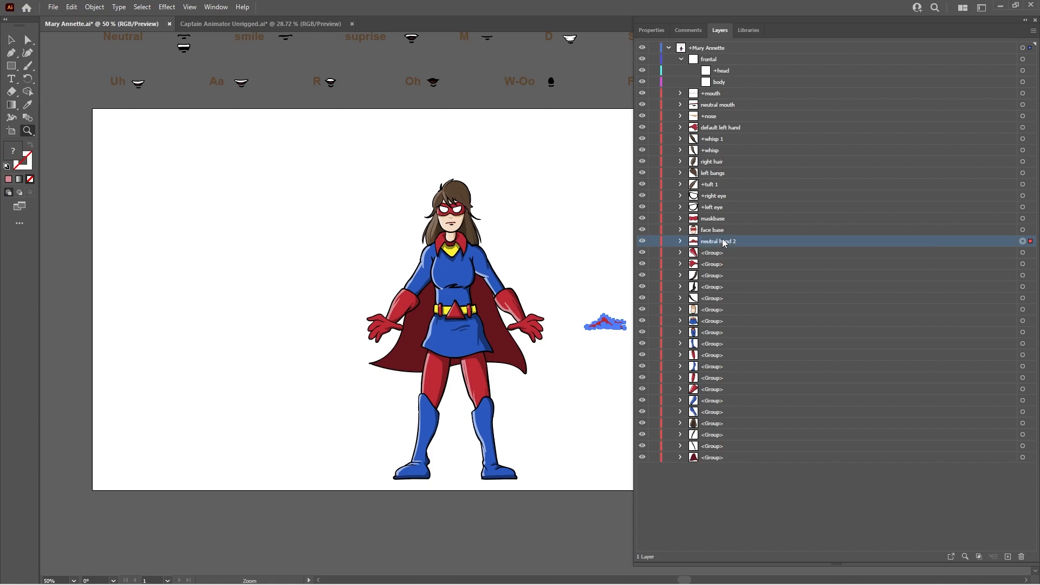
Highlight the group below neutral hand 2 to locate its artwork and rename it "left forearm"
click(745, 252)
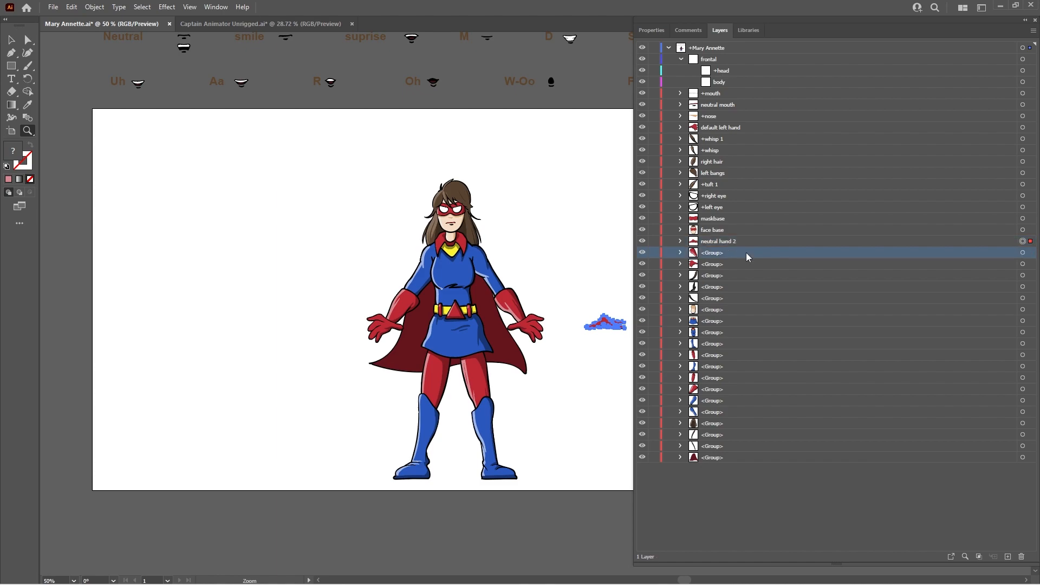
click(1023, 253)
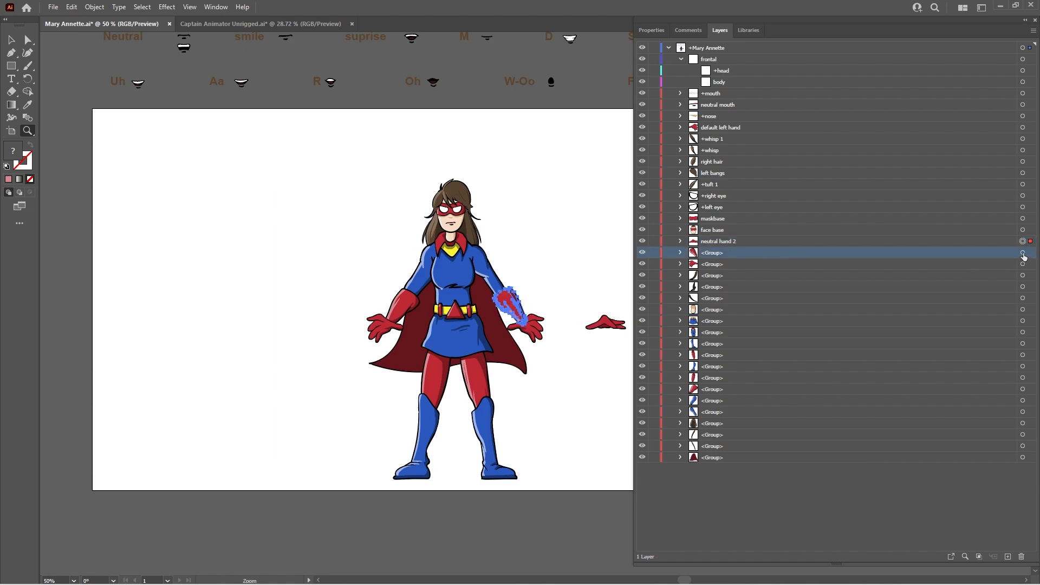
double_click(732, 252)
text(left)
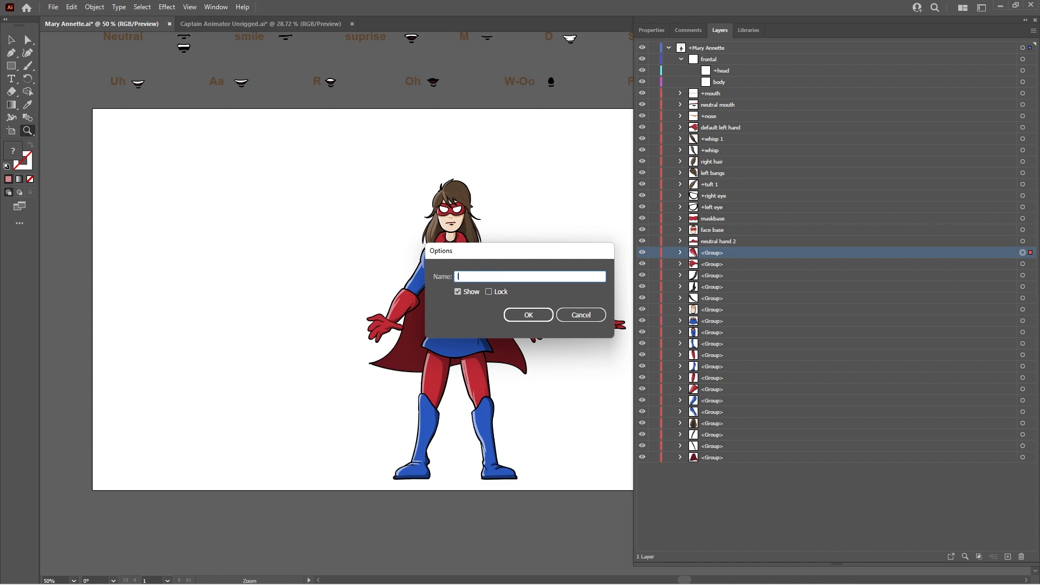
text( forearm)
key(Return)
Highlight the group below left forearm on the artwork and rename it "right hand neutral"
click(805, 265)
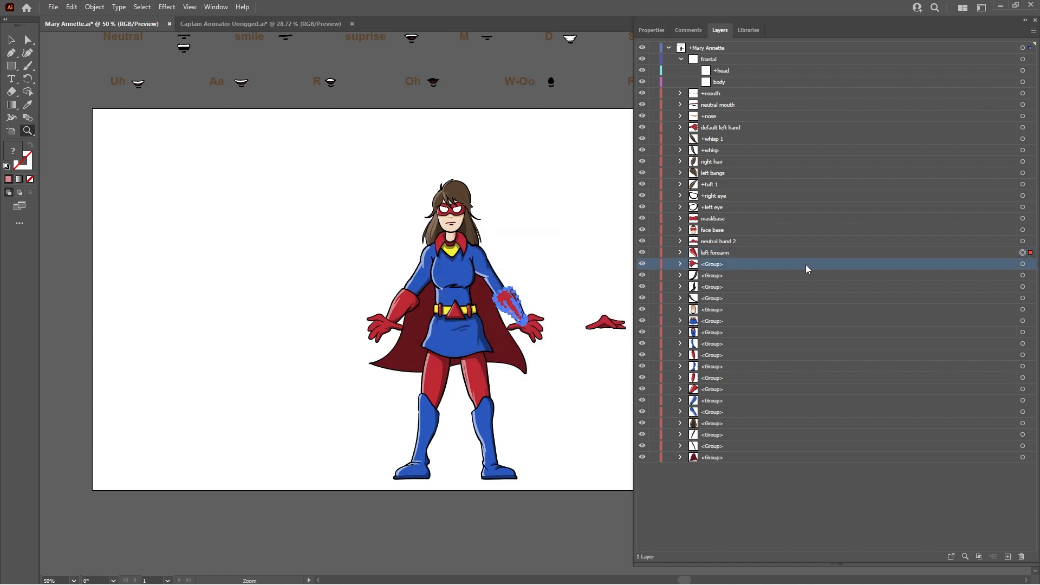
click(1022, 264)
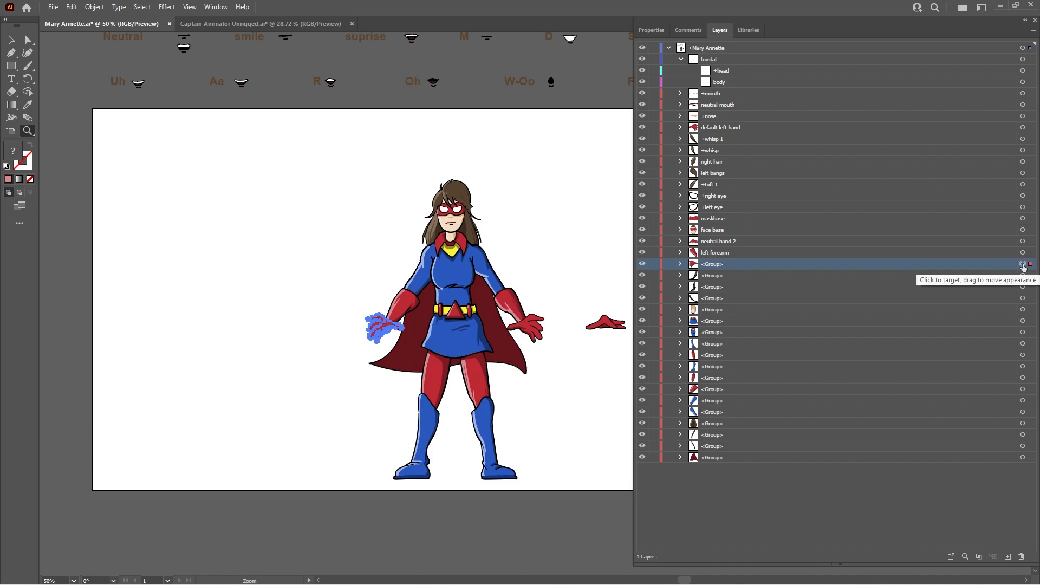
double_click(738, 265)
text(right )
text(a)
text(hand neutral)
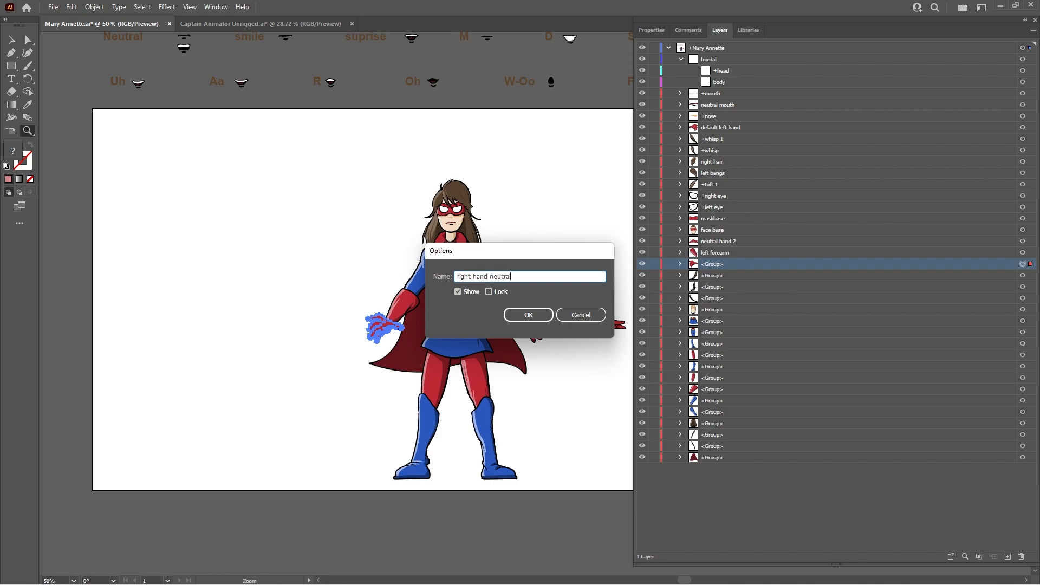
key(Return)
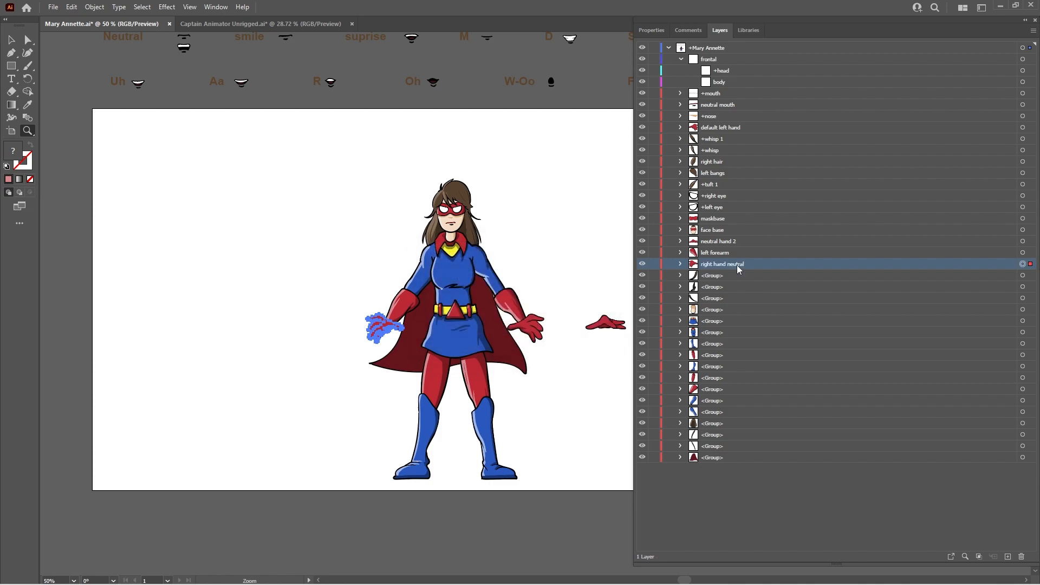
Locate the hair strand group below right hand neutral and rename it "+right whisp"
click(998, 276)
click(1023, 275)
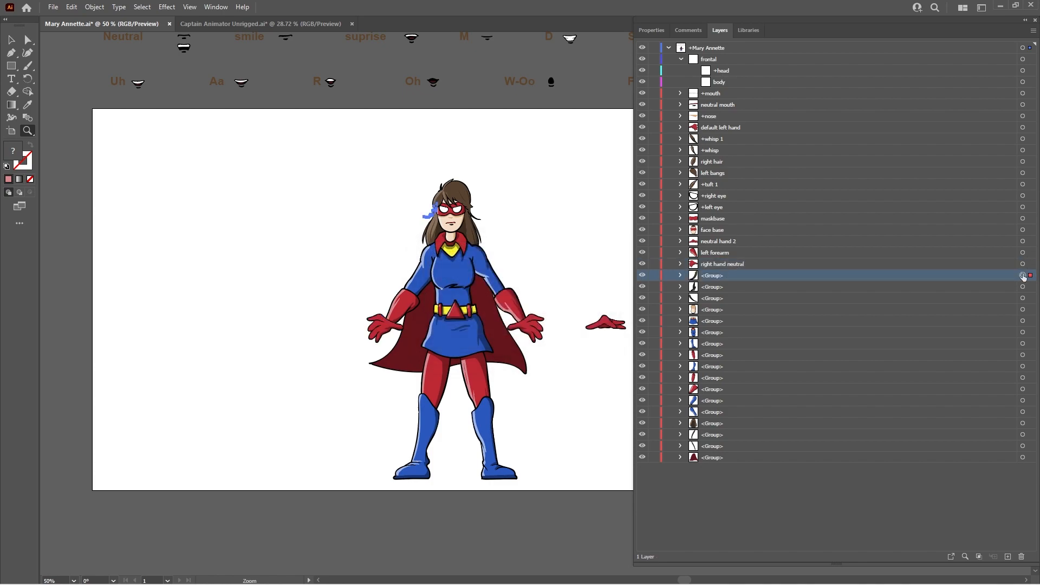
double_click(745, 276)
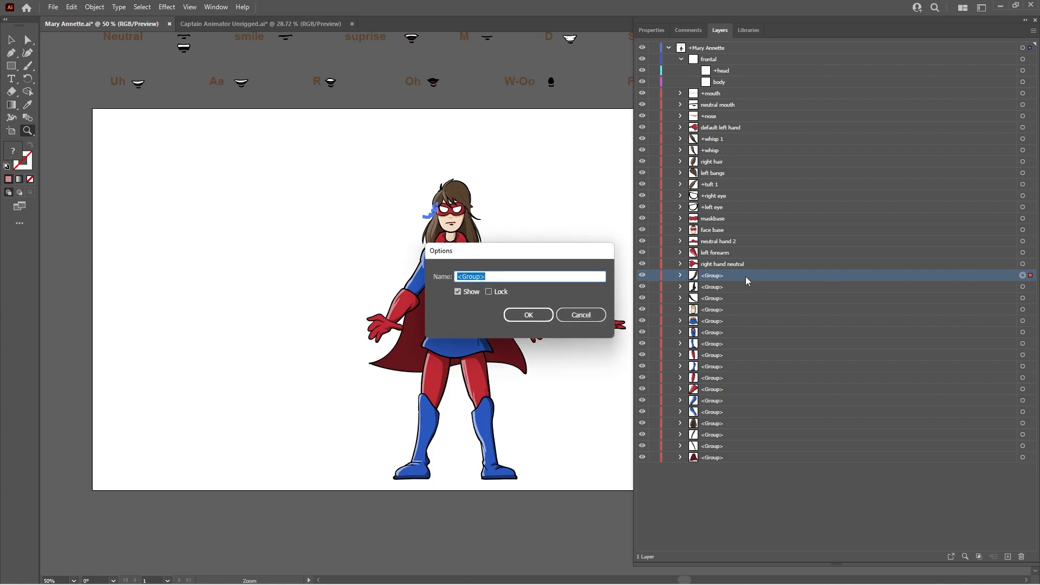
text(+right whisp)
key(Return)
Locate the small hair group below +right whisp on the artwork and rename it "+tuft 2"
click(741, 285)
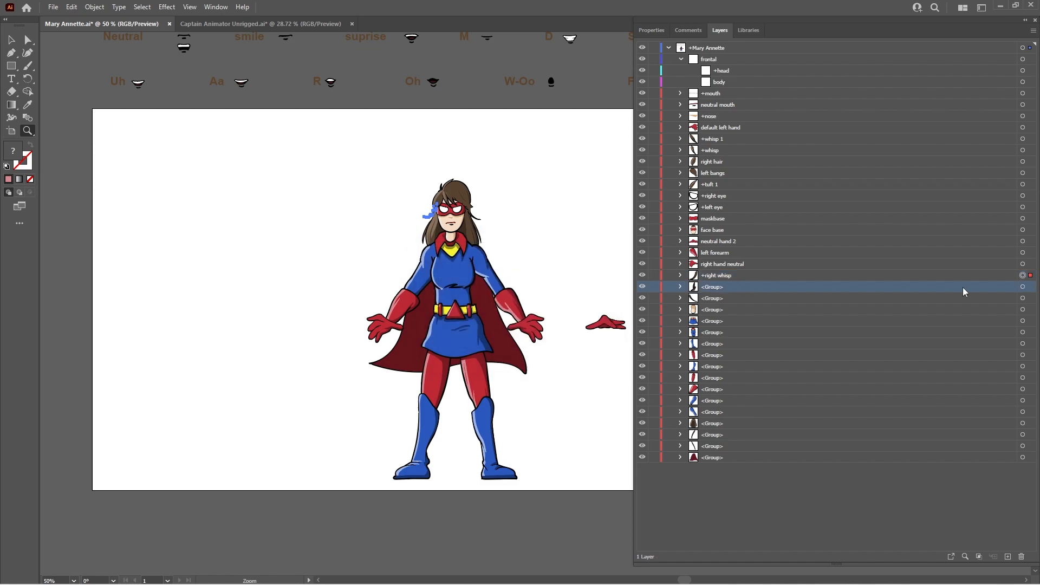
click(1022, 288)
double_click(772, 287)
text(+ru)
key(BackSpace)
key(BackSpace)
text(tuft)
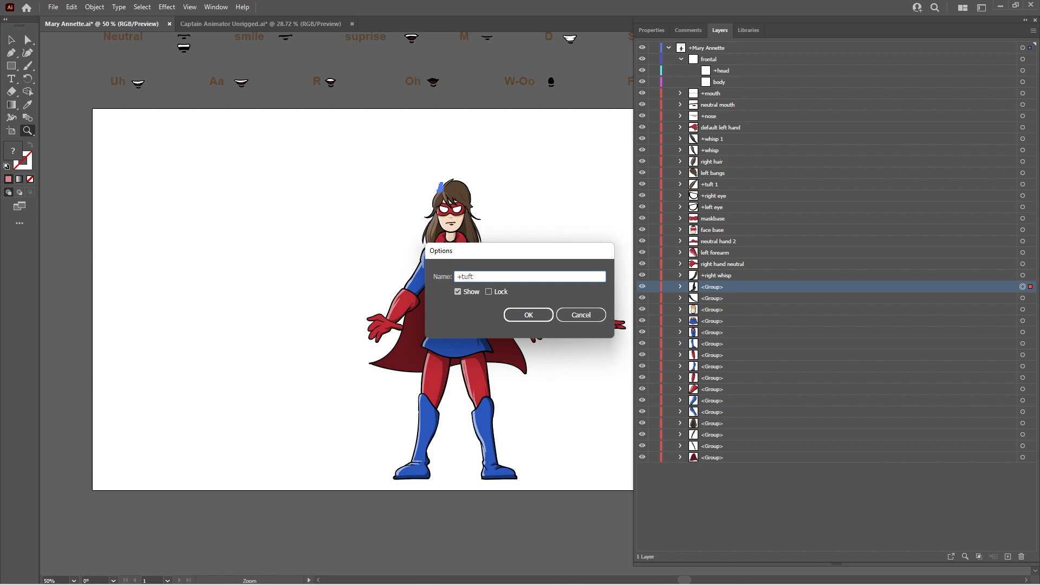
text( 2)
key(Return)
Highlight the hair strand group below +tuft 2 and rename it "+left whisp"
click(773, 299)
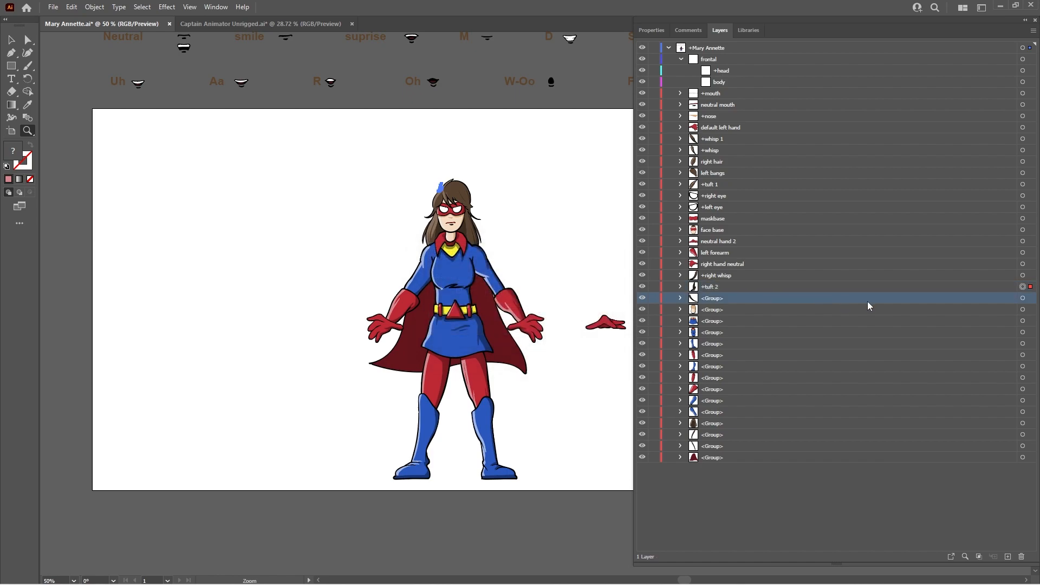
click(1022, 299)
double_click(716, 299)
text(+whisp)
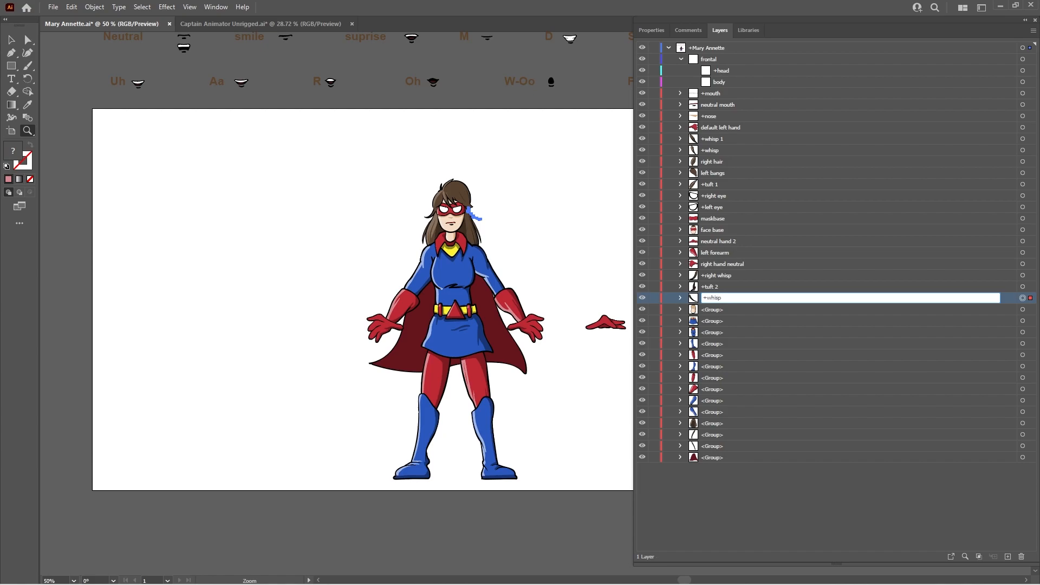
key(BackSpace)
key(BackSpace)
text(left whisp)
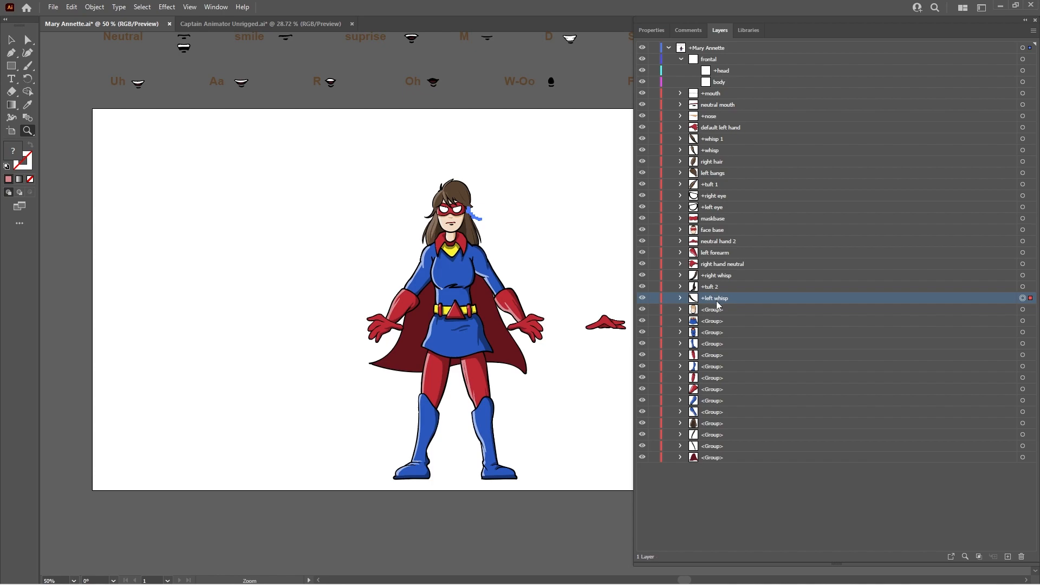
Highlight the group below +left whisp on the artwork and rename it "neck"
click(720, 310)
click(1022, 309)
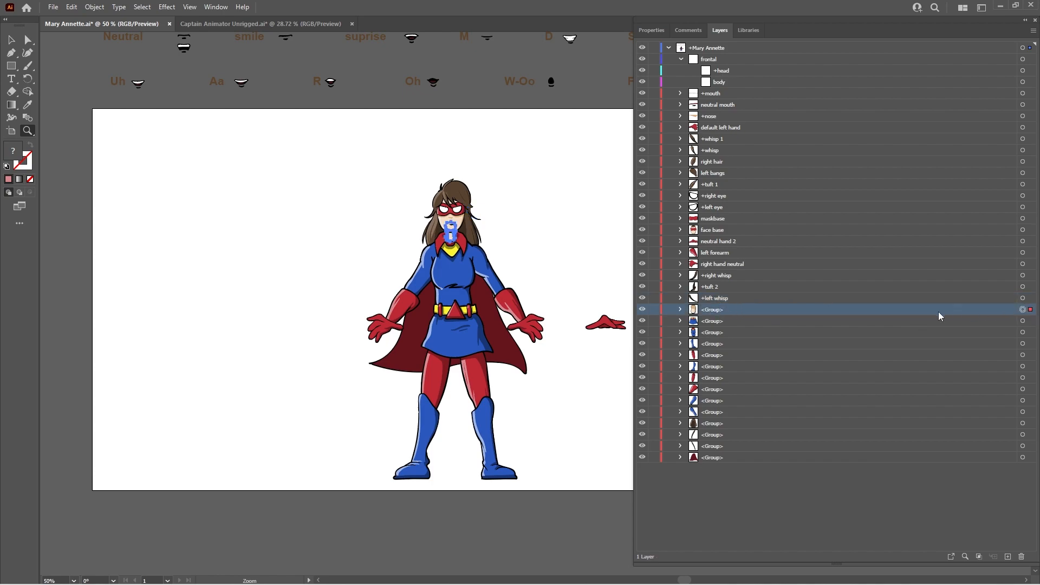
double_click(764, 309)
text(neck)
key(Return)
Highlight the group below neck to identify its artwork and rename it "skirt"
click(761, 320)
click(1022, 320)
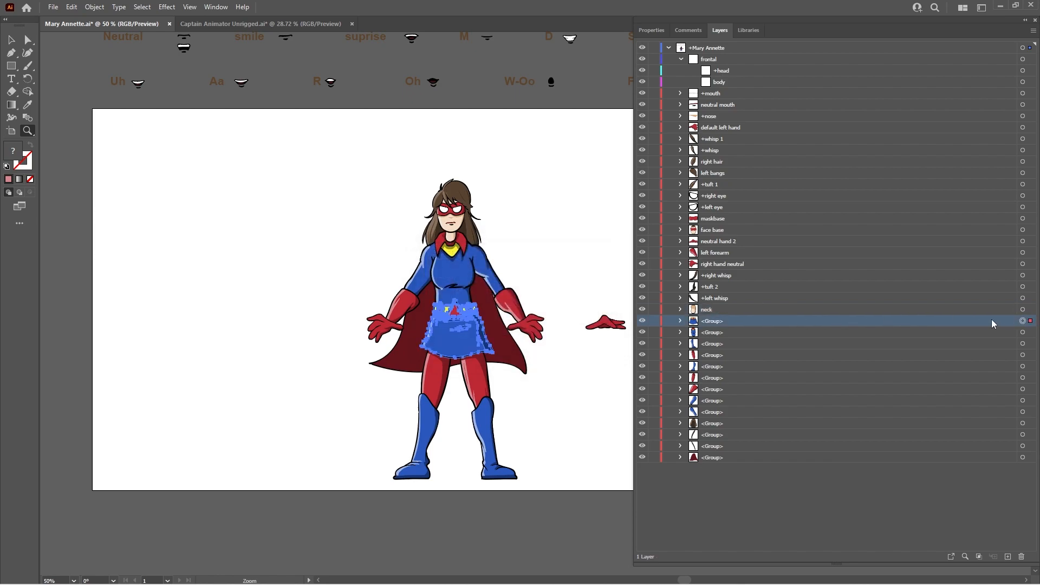
double_click(739, 320)
text(sk)
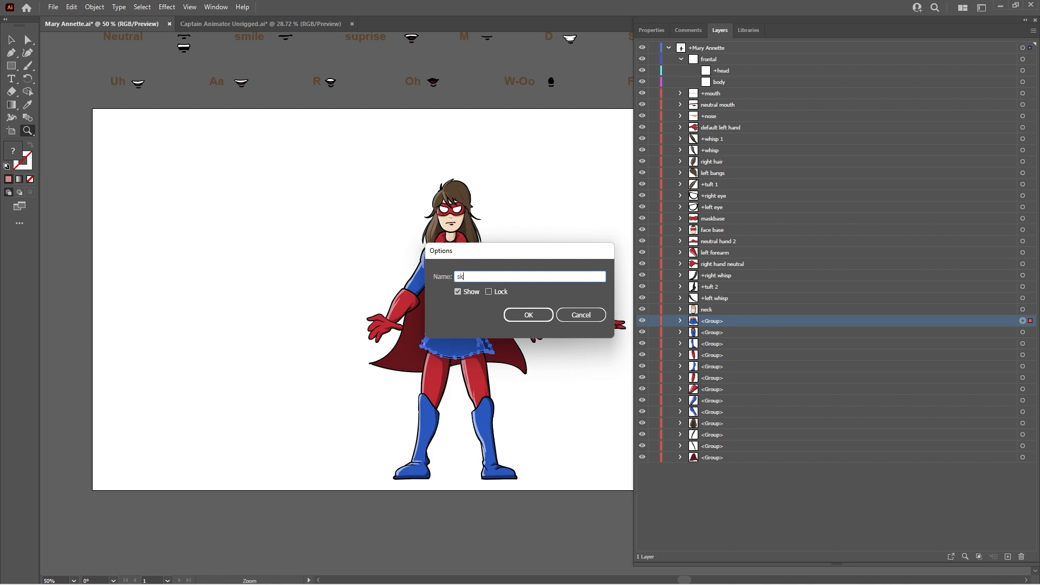
text(irt)
key(Return)
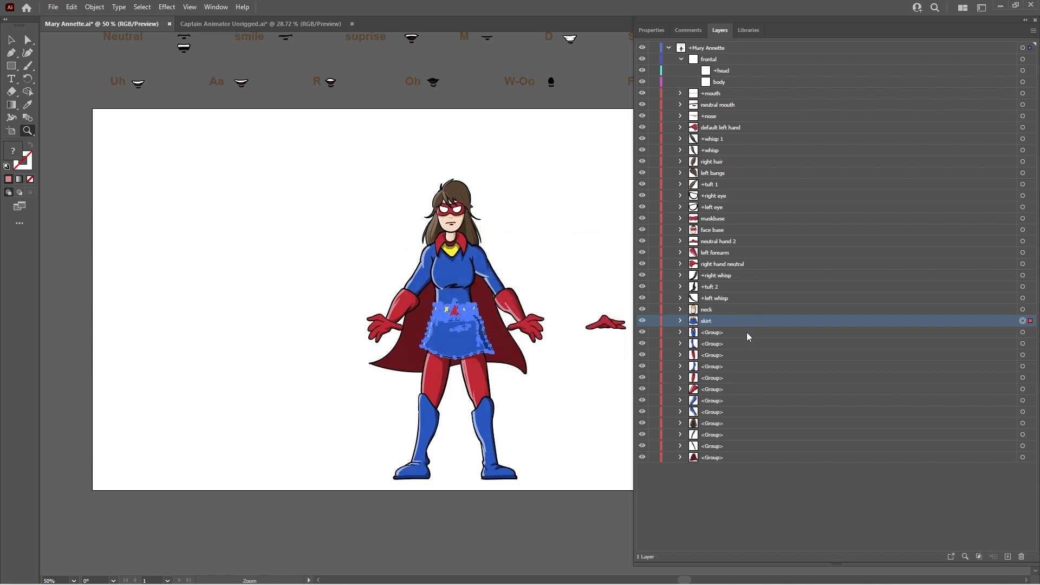
Highlight the upper-body group below skirt and rename it "torso"
click(976, 334)
click(1022, 332)
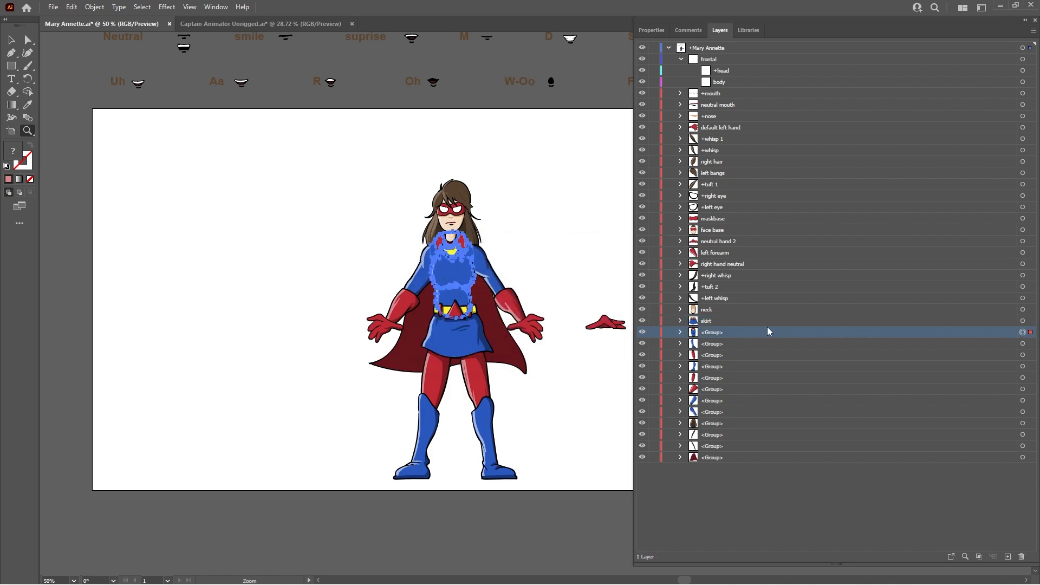
double_click(728, 332)
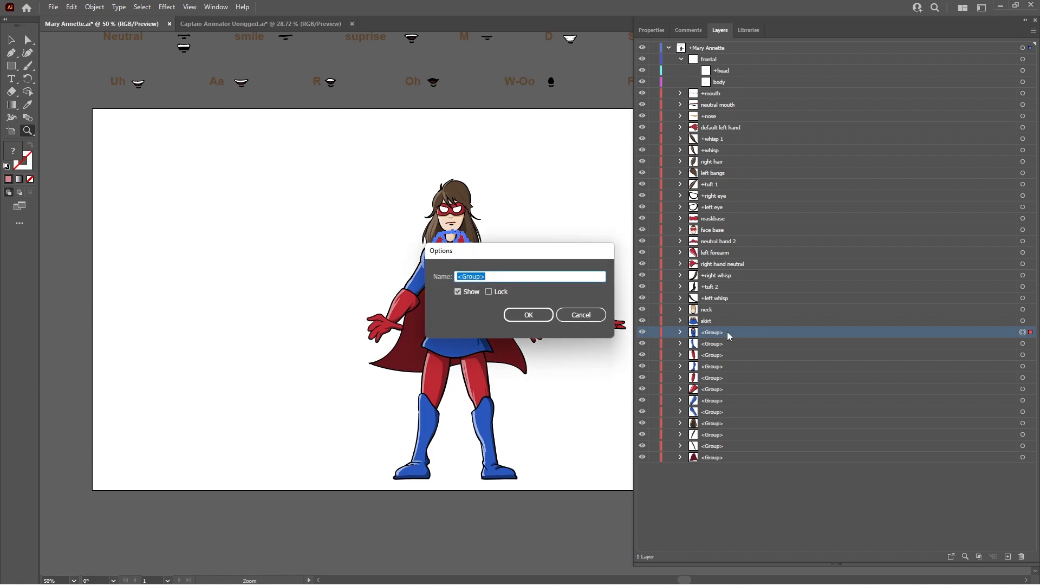
text(torso)
key(Return)
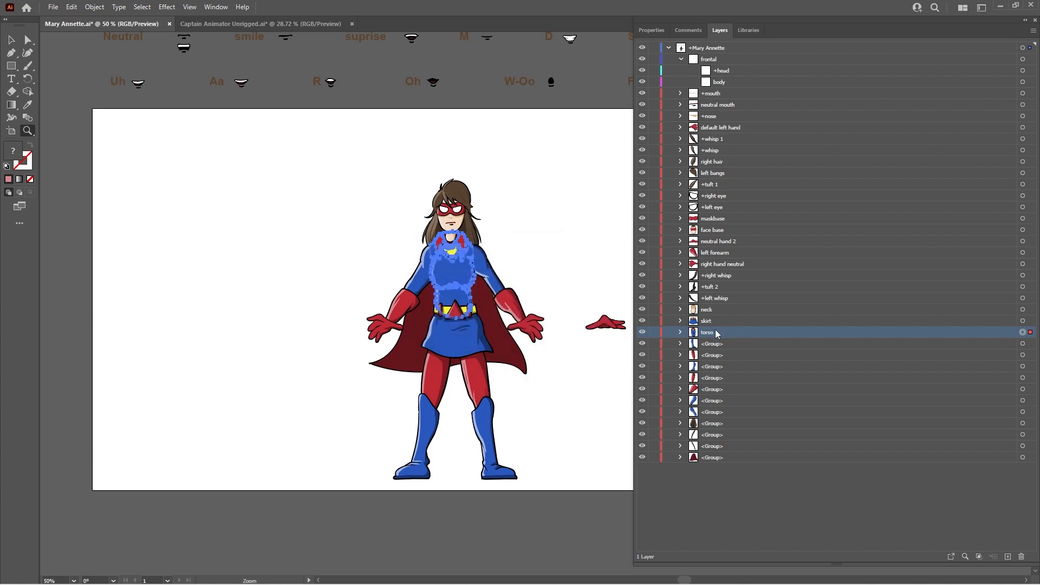
Nest the skirt group inside torso and rename the unnamed subgroup beside it "top"
drag(711, 321, 714, 328)
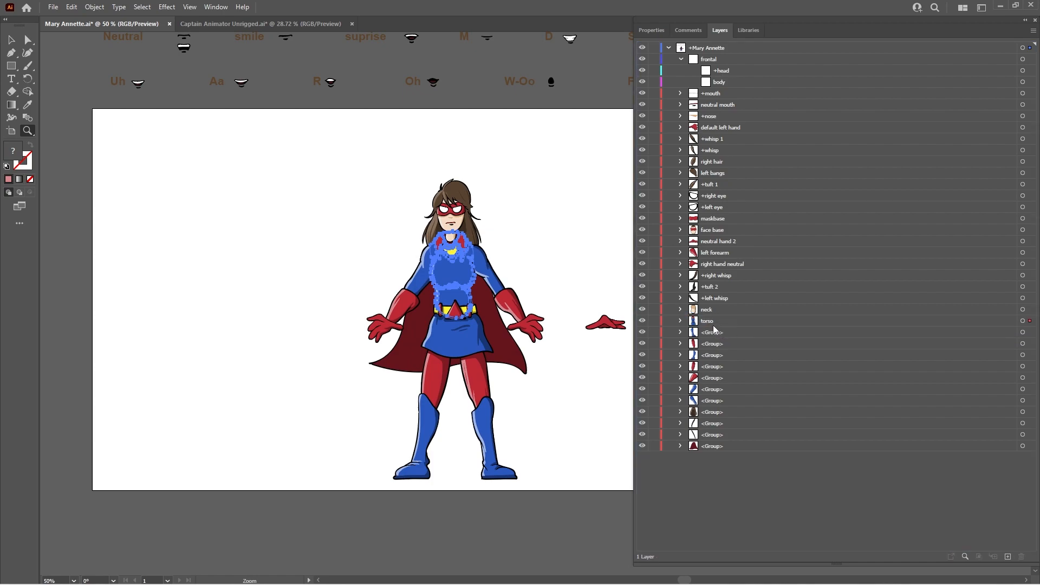
click(680, 321)
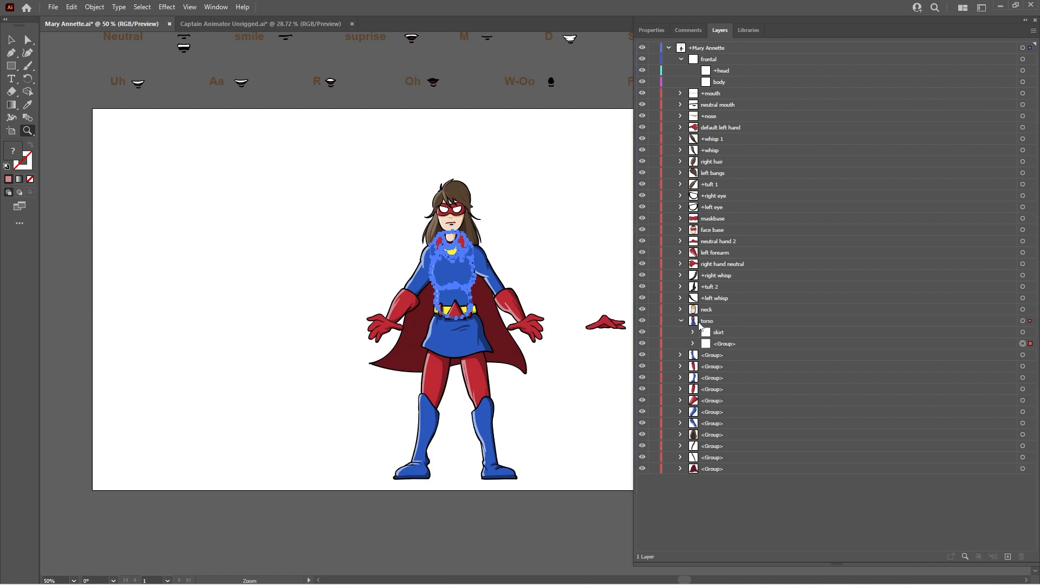
double_click(724, 343)
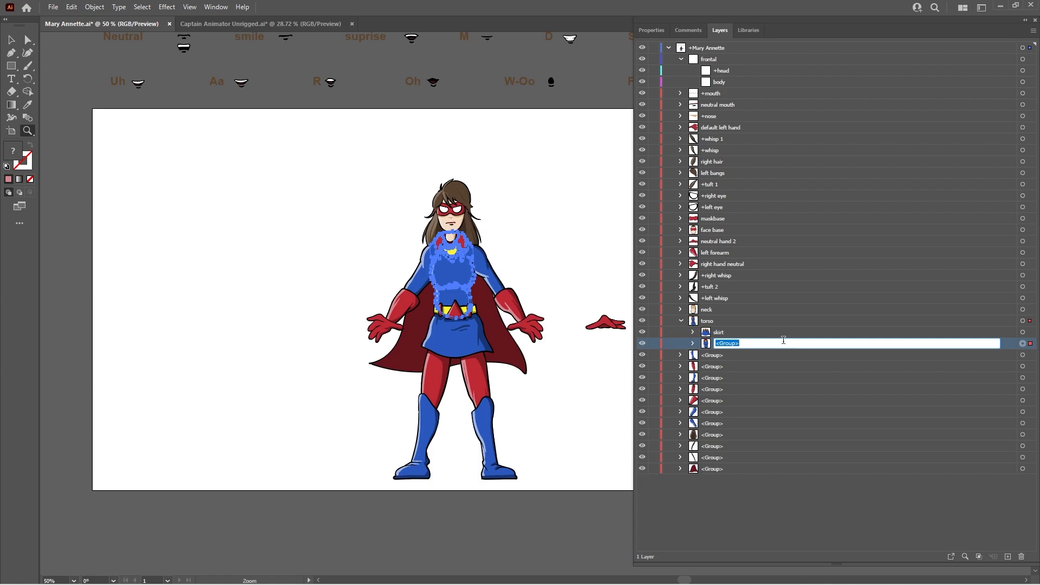
text(top)
key(Return)
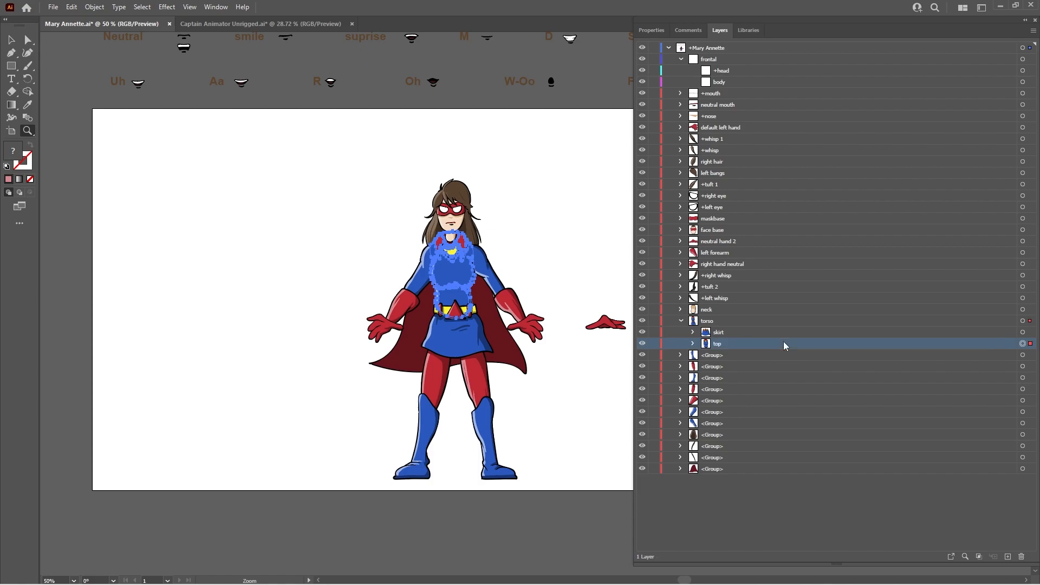
click(681, 322)
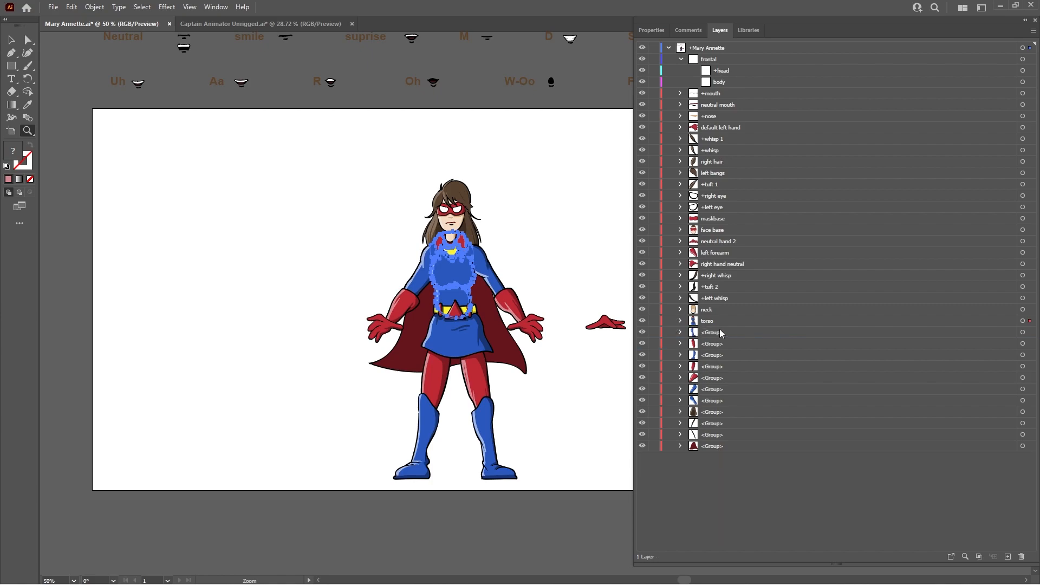
Highlight the boot group below torso on the artwork and rename it "right calf"
click(728, 332)
click(1022, 332)
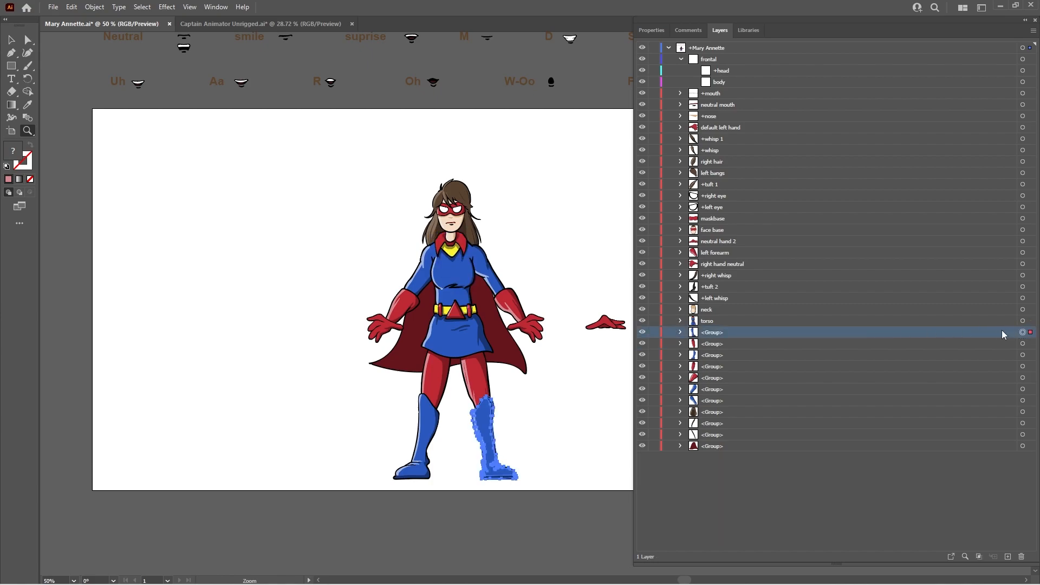
double_click(734, 333)
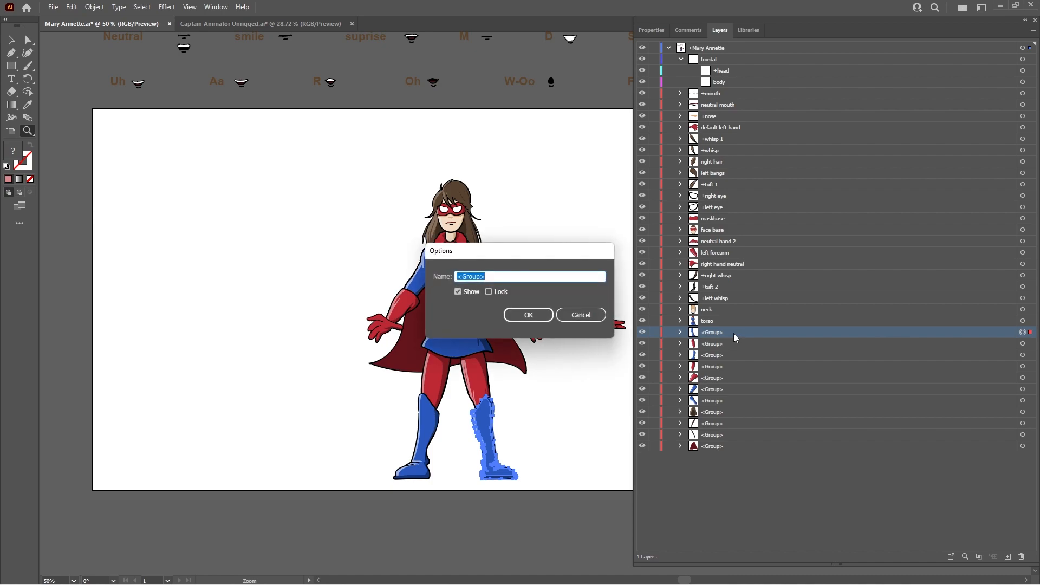
text(right calf)
key(Return)
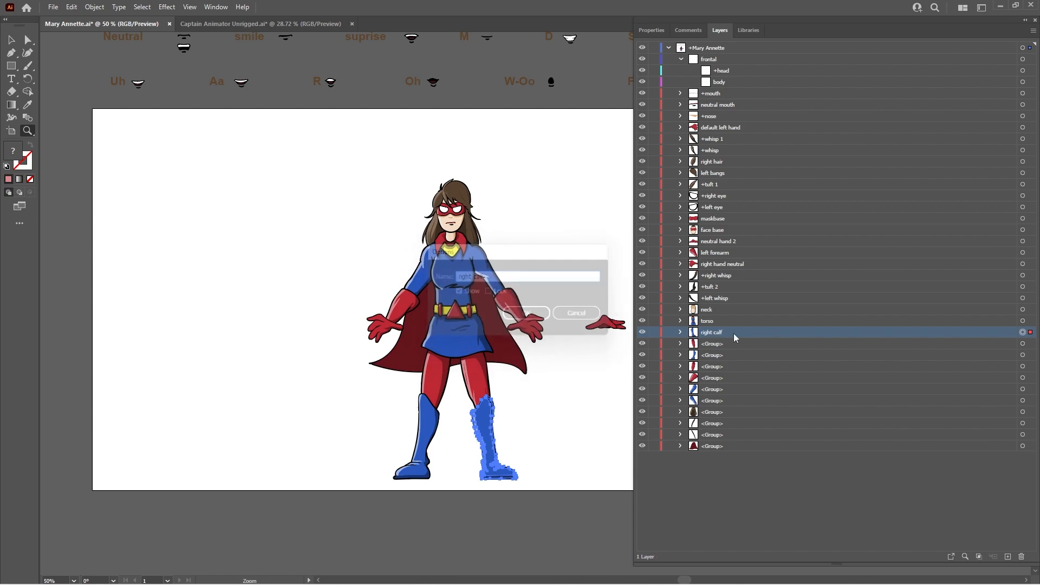
Highlight the upper-leg group below right calf and rename it "right thigh"
click(970, 344)
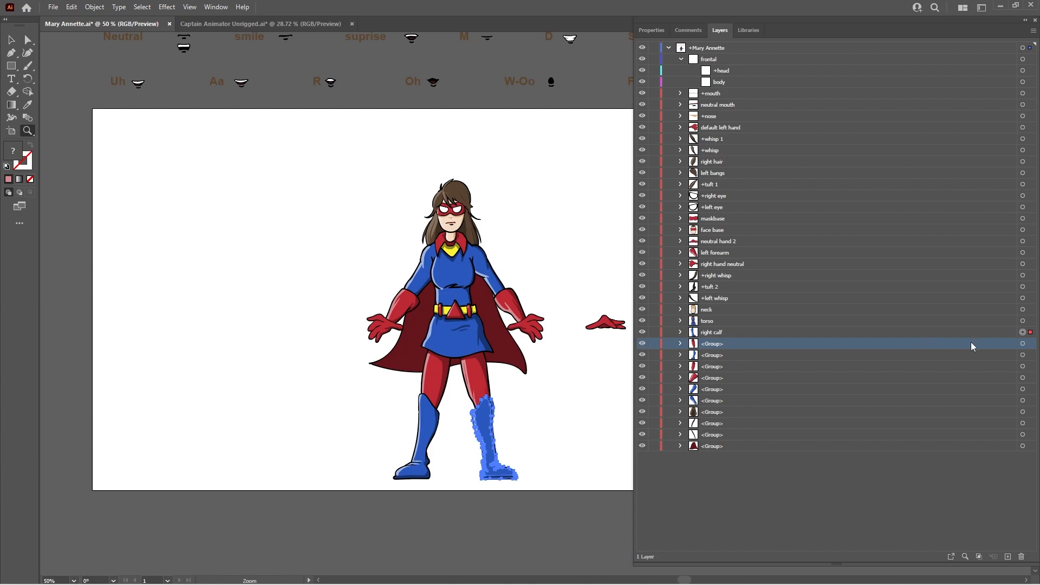
click(1021, 344)
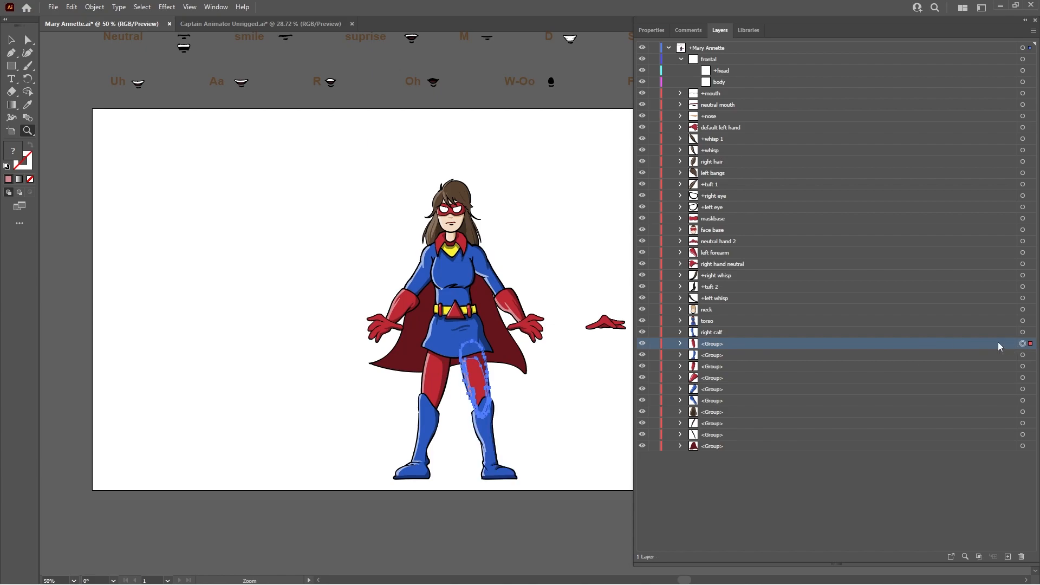
double_click(731, 341)
text(right thigh)
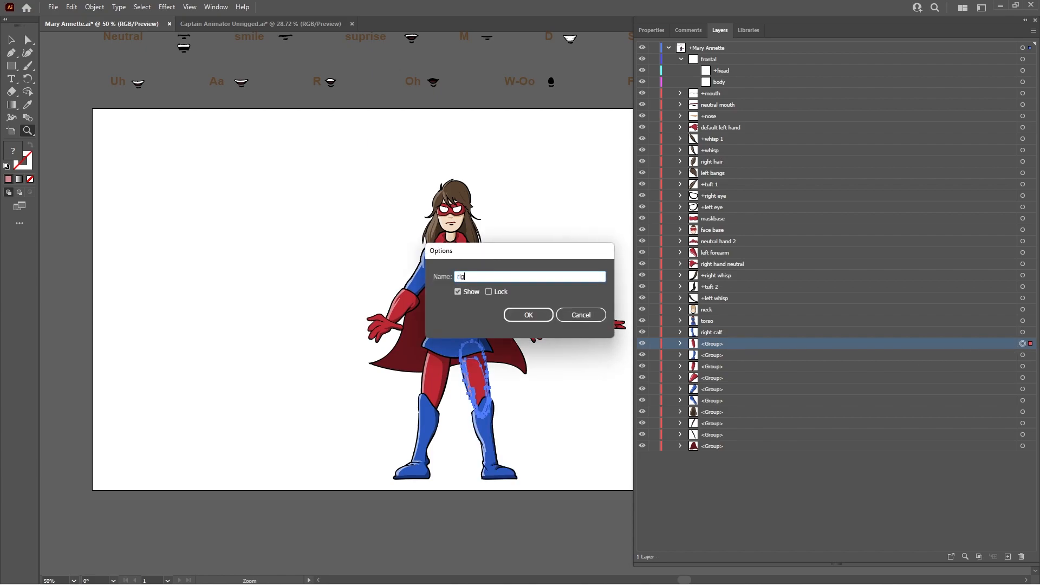
key(Return)
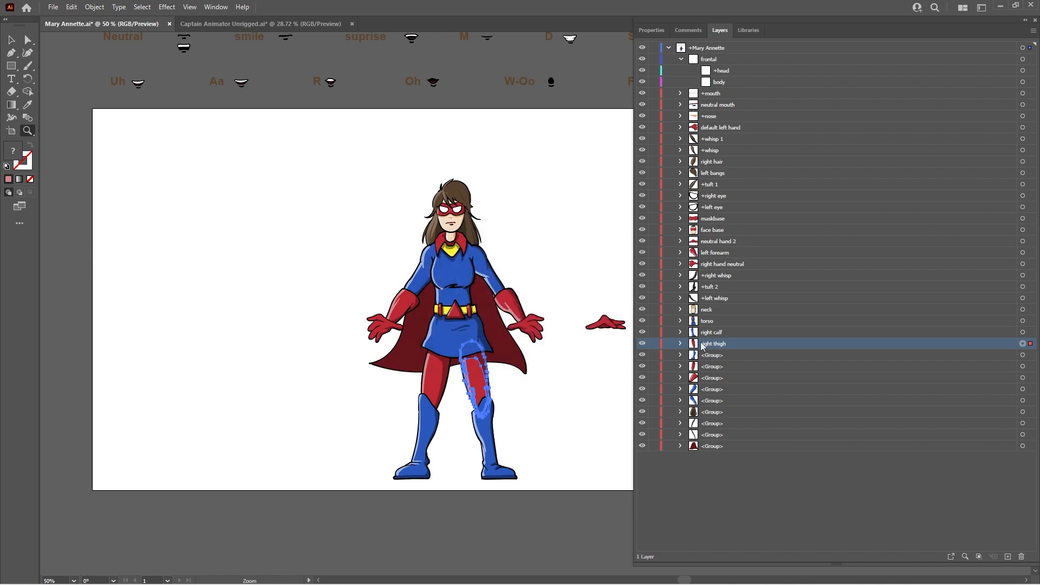
Change the names of the right calf and right thigh groups to "left calf" and "left thigh"
double_click(711, 332)
double_click(711, 332)
text(left)
key(Return)
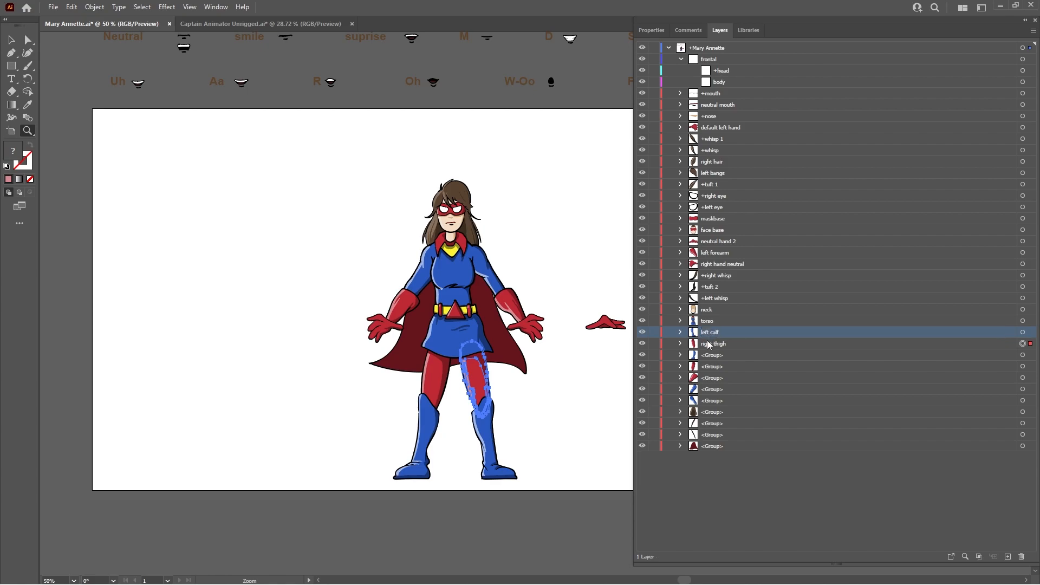
double_click(708, 343)
double_click(707, 343)
text(left)
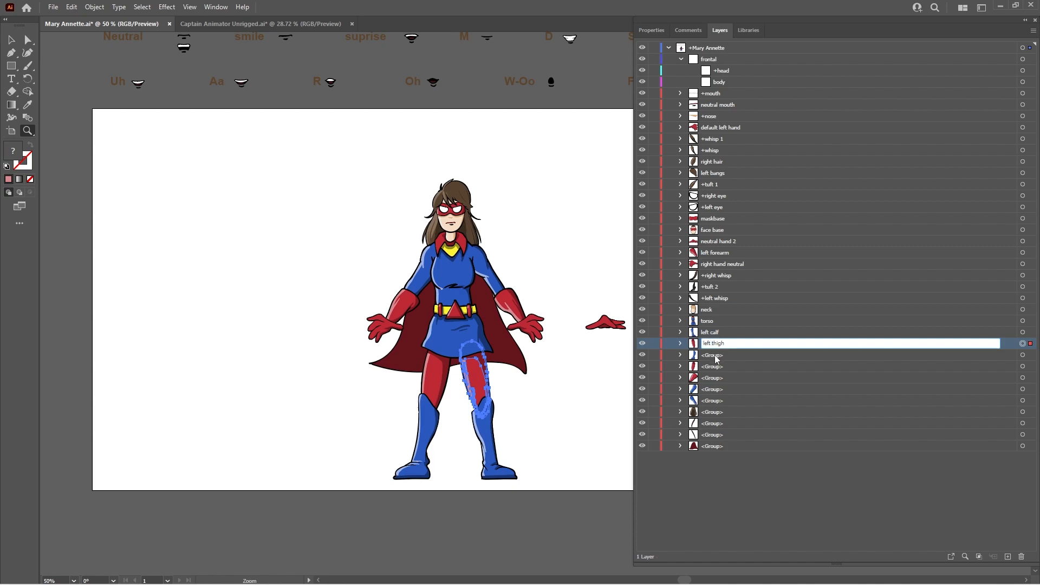
Highlight the boot group below left thigh on the artwork and rename it "right calf"
click(753, 356)
click(1022, 355)
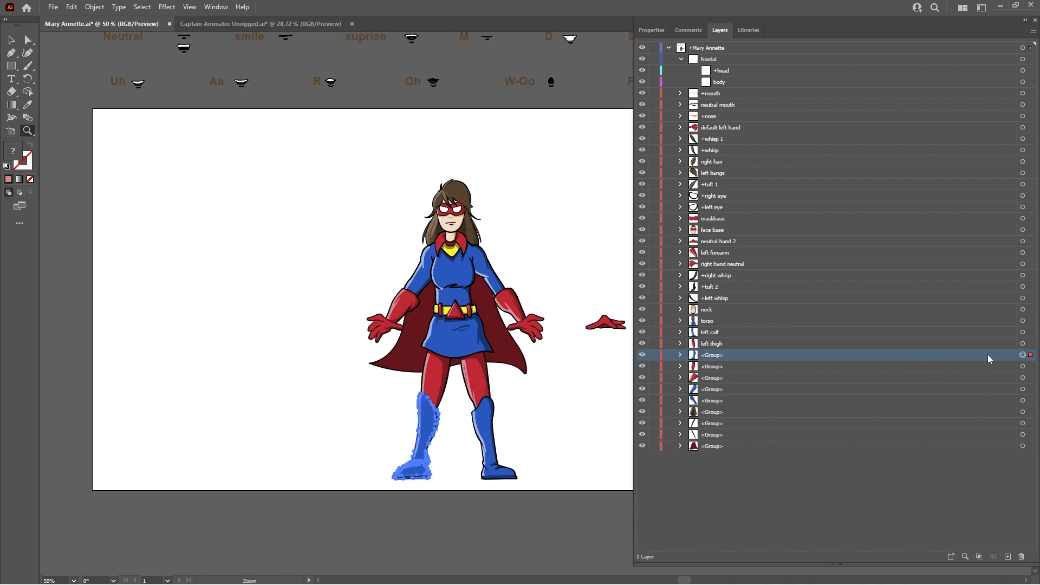
double_click(723, 356)
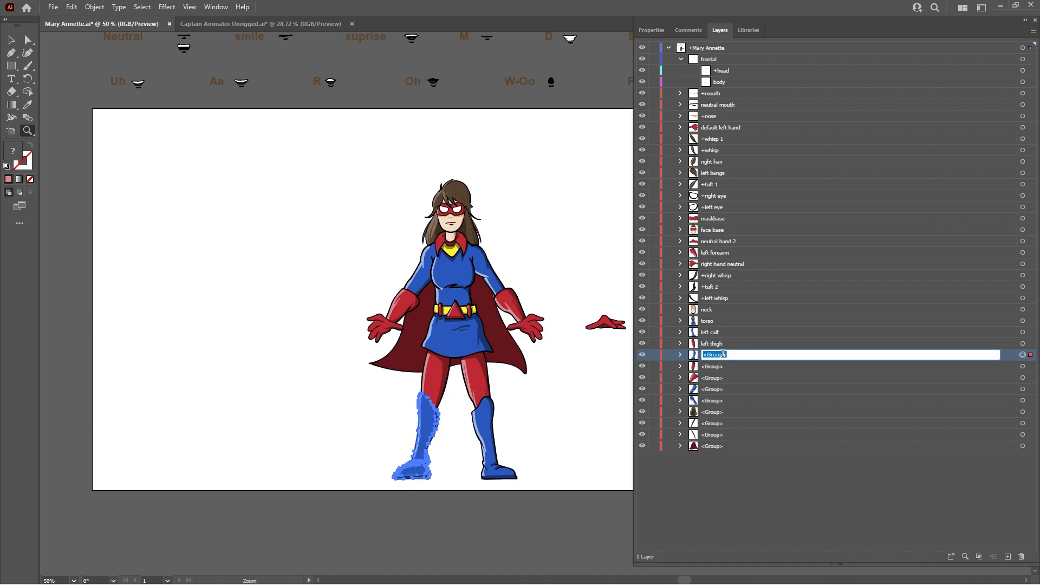
text(right calf)
key(Return)
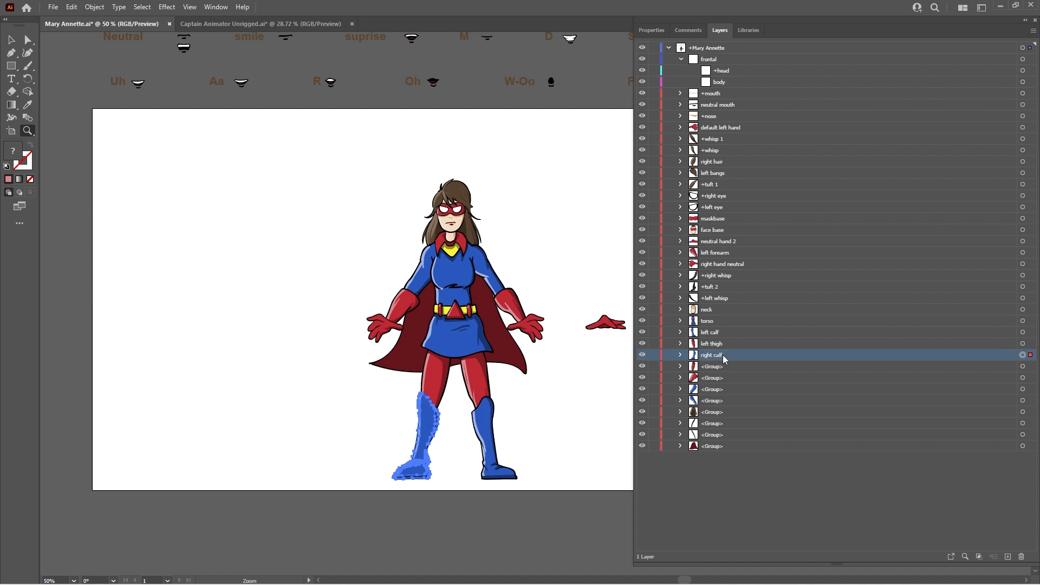
Highlight the upper-leg group below right calf on the artwork and rename it "right thigh"
click(1022, 366)
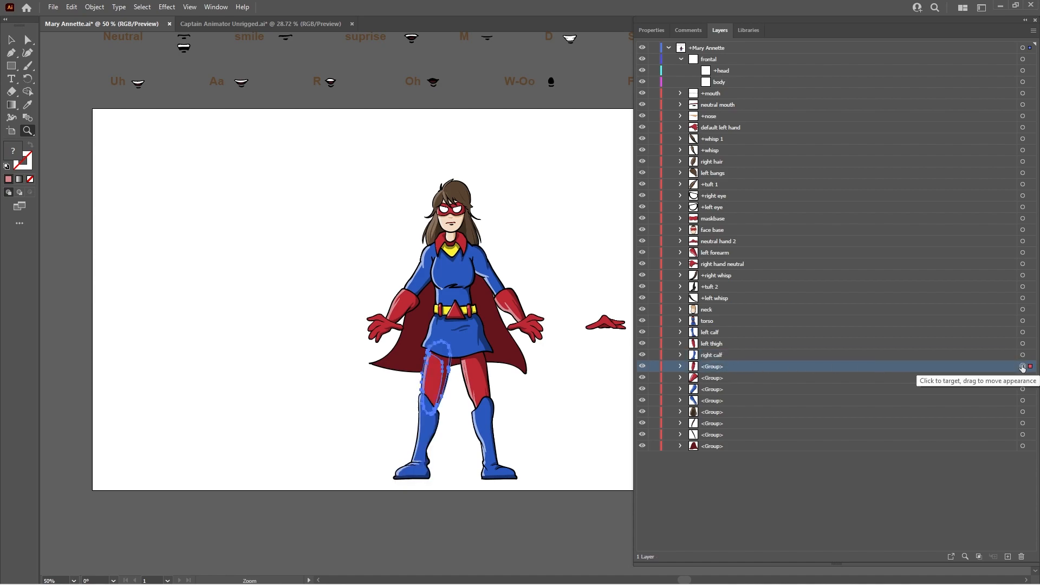
double_click(726, 367)
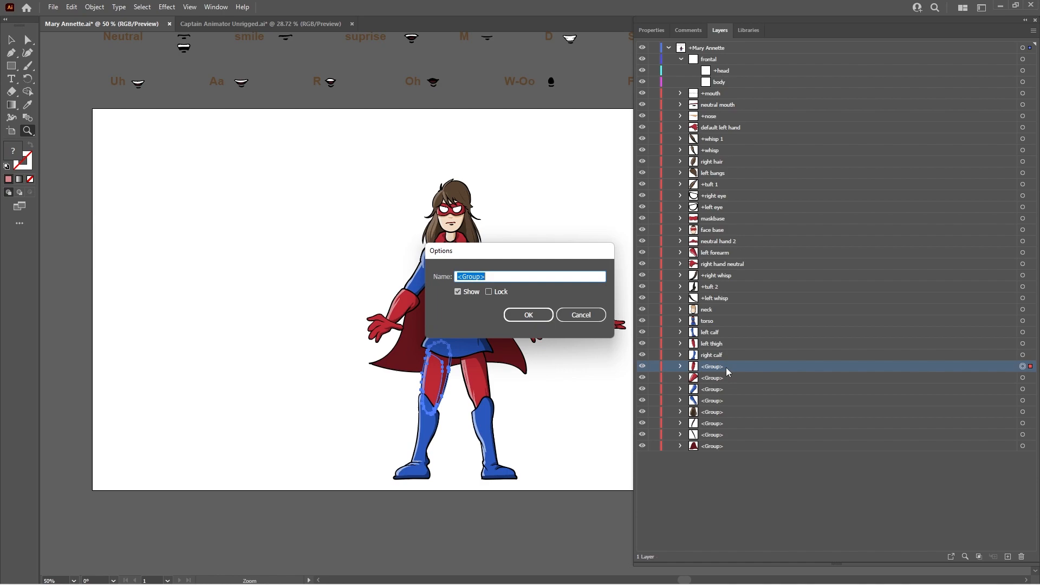
text(right thigh)
key(Return)
Highlight the red glove-arm group below right thigh and rename it "right forearm"
click(728, 379)
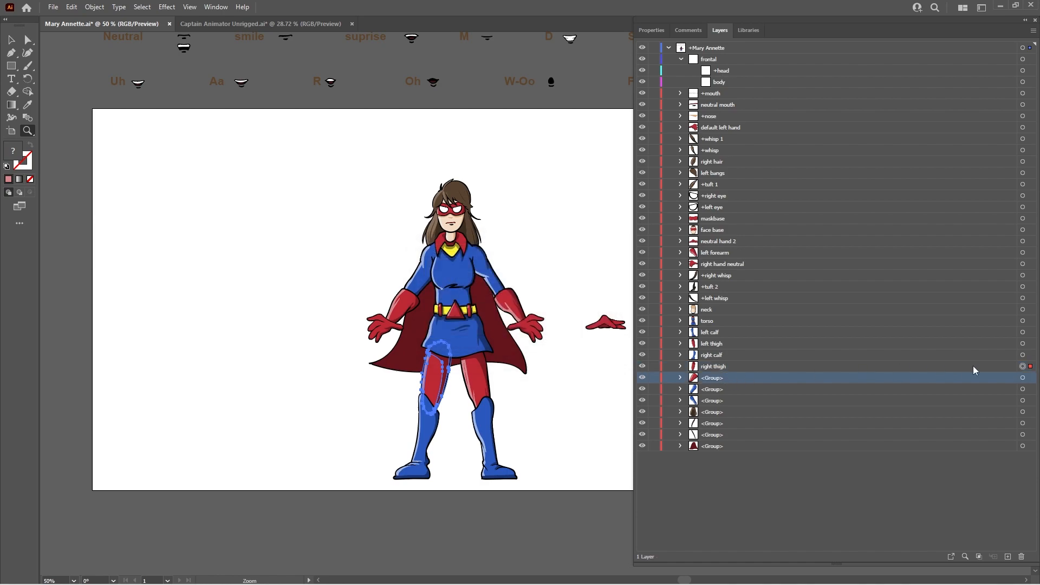
click(1022, 378)
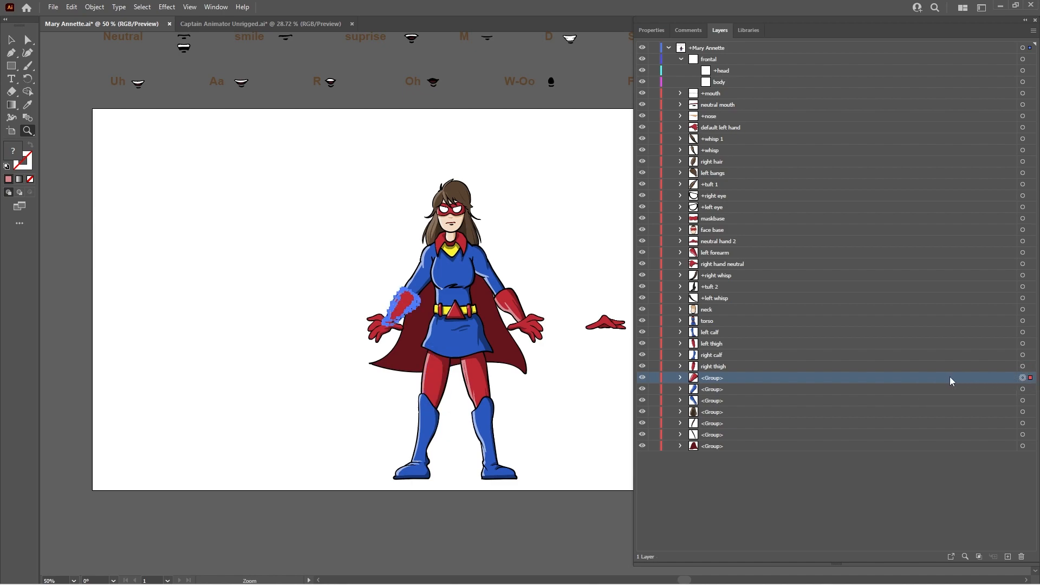
double_click(721, 378)
text(r)
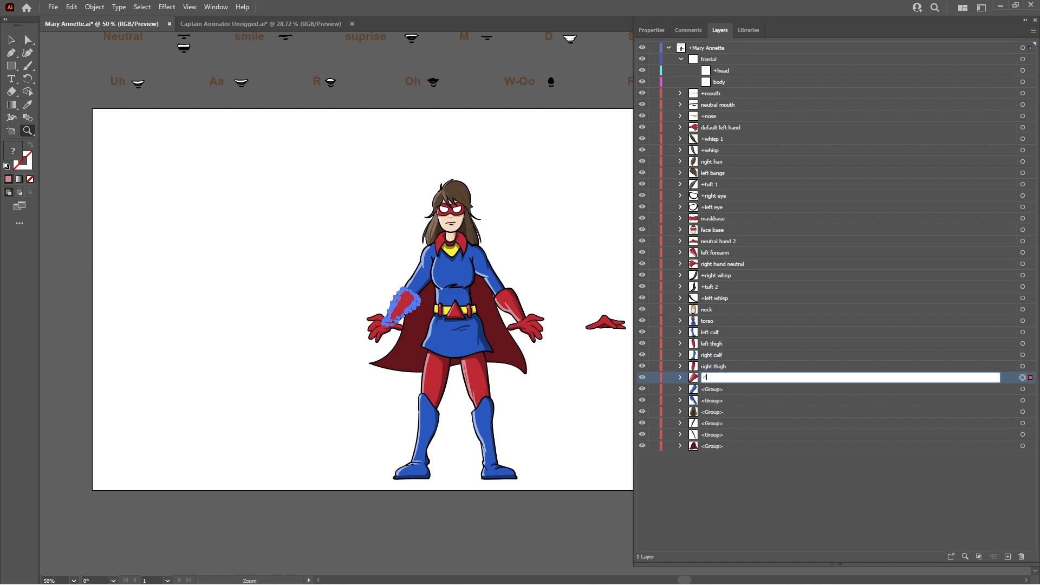
text(ight forearm)
key(Return)
Highlight the blue upper-arm group below right forearm and rename it "right bicep"
click(743, 389)
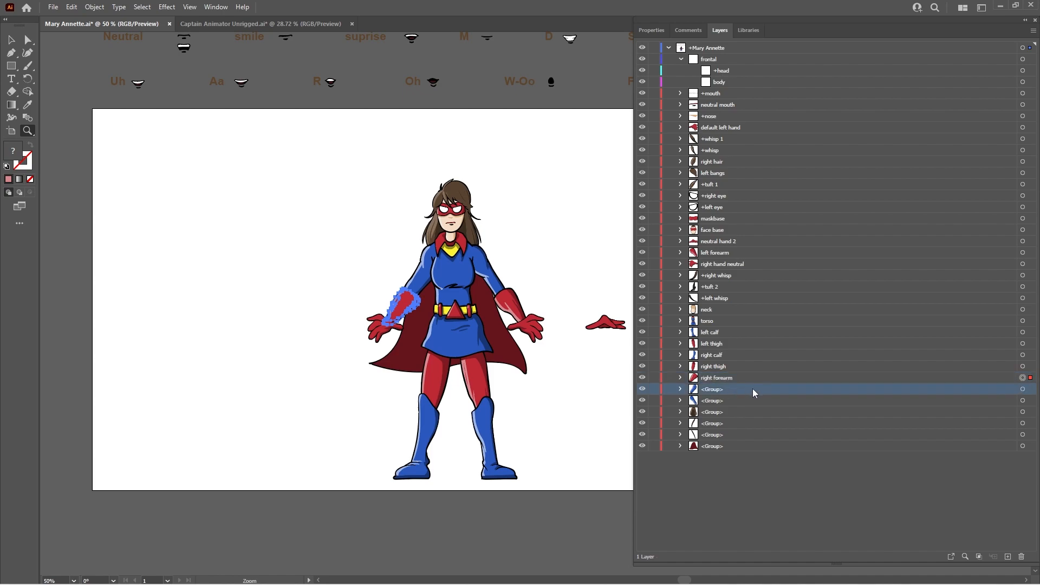
click(1022, 389)
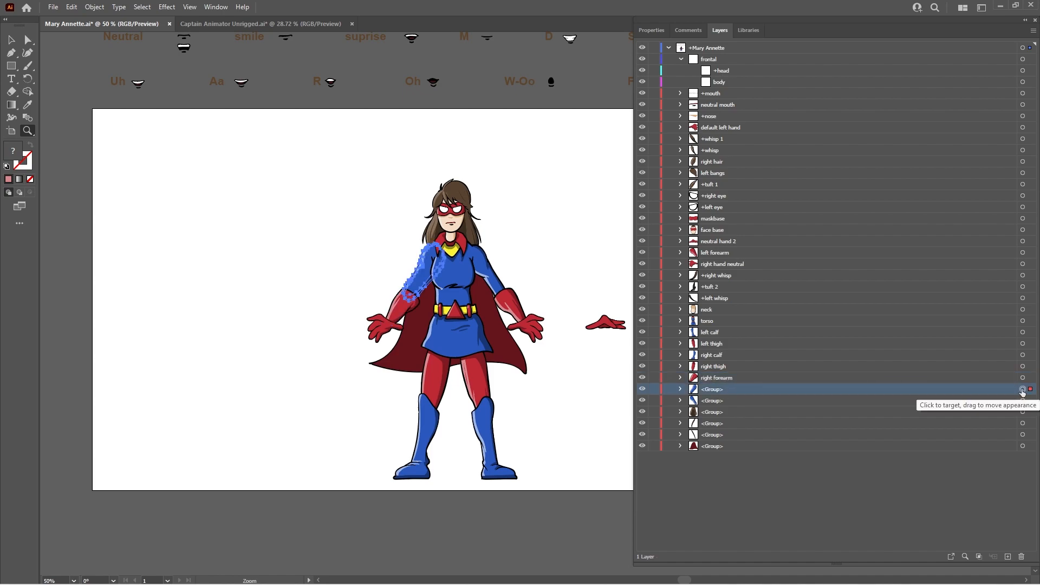
double_click(724, 388)
text(right bicep)
key(Return)
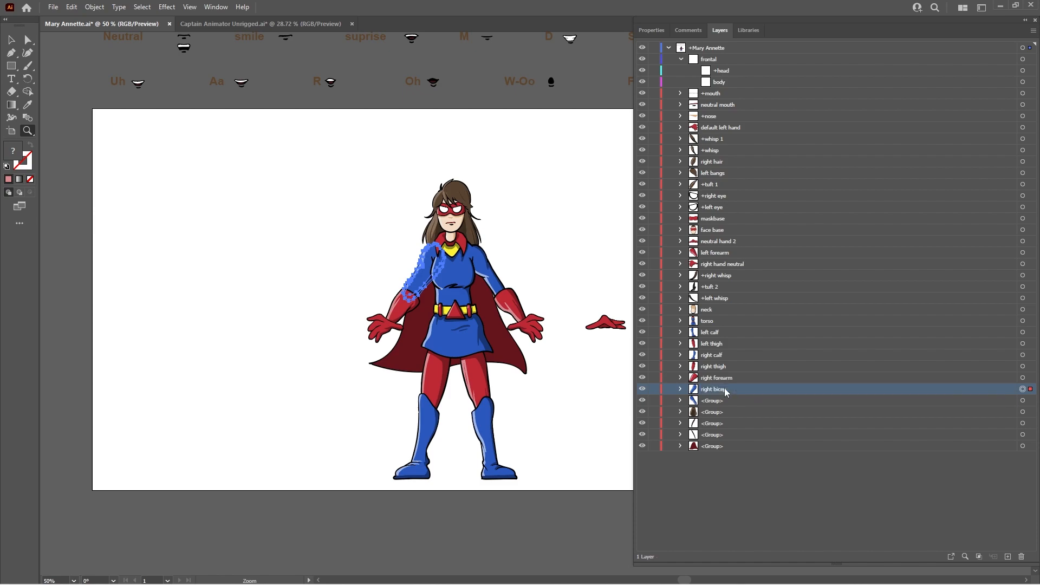
Highlight the other upper-arm group, below right bicep, and rename it "left bicep"
click(734, 401)
click(1022, 401)
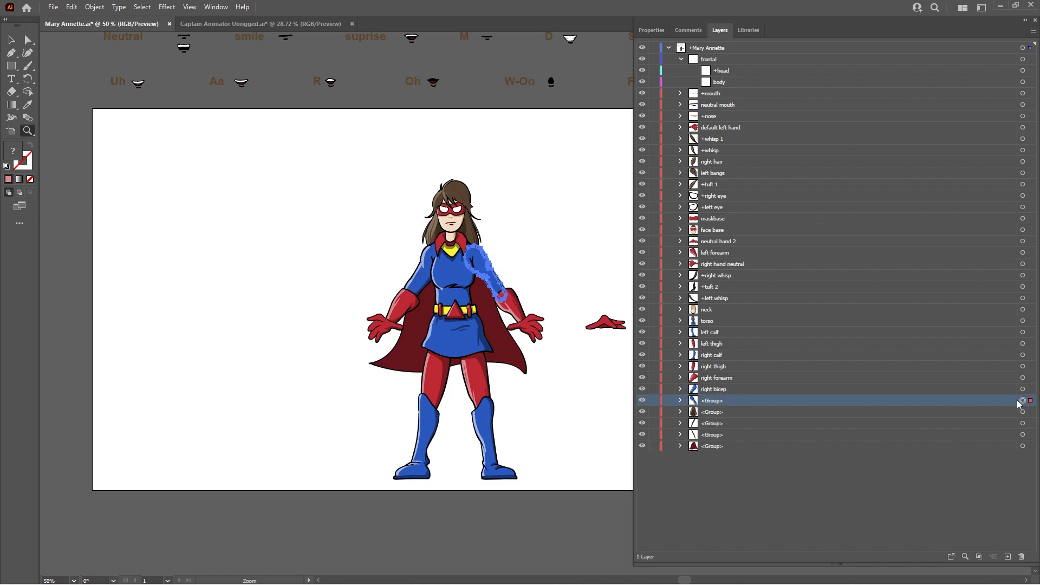
double_click(730, 402)
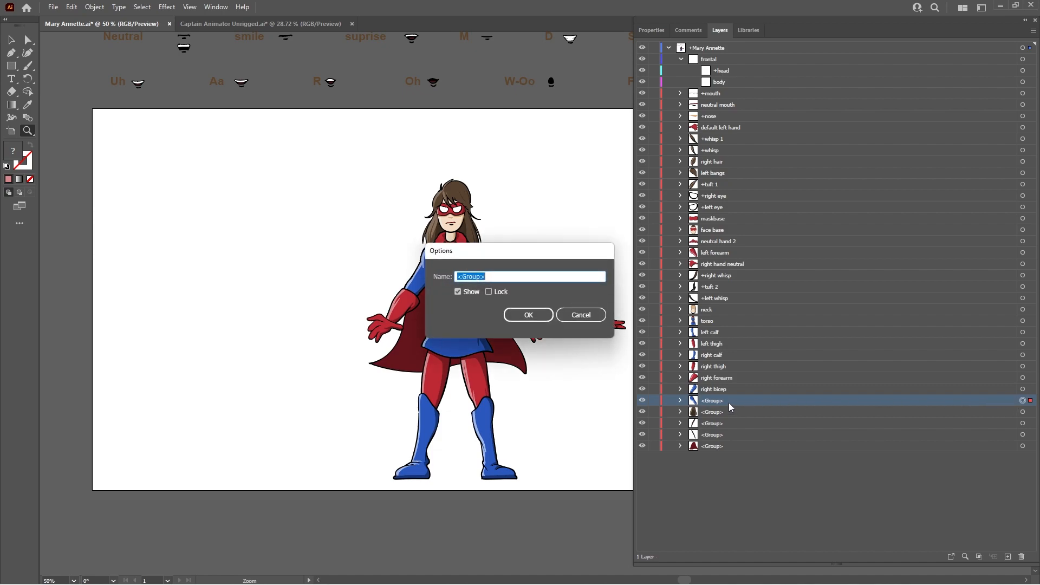
text(left bicep)
key(Return)
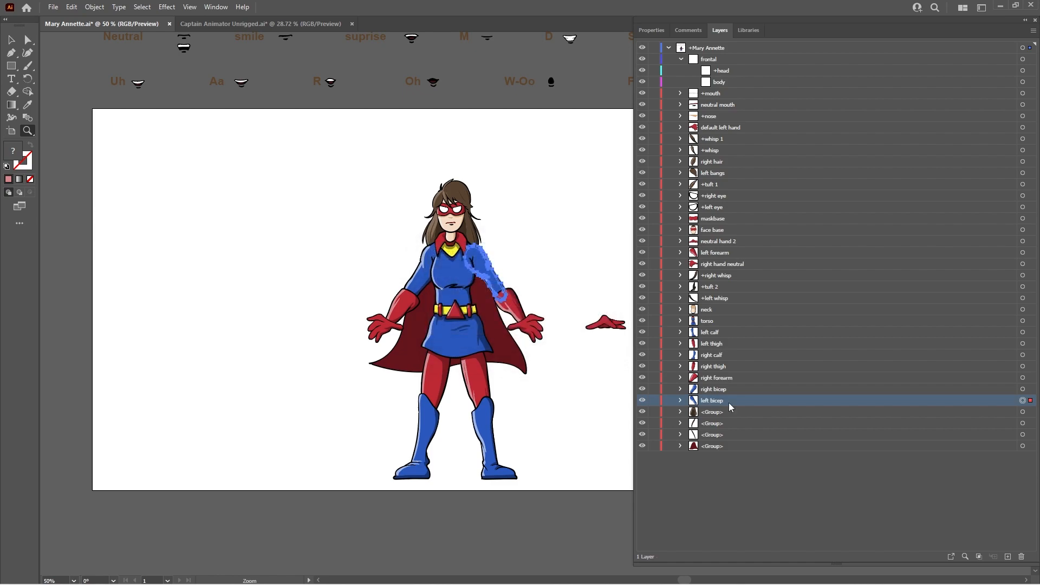
Highlight the large hair group below left bicep and rename it "back hair main"
click(739, 413)
click(1023, 412)
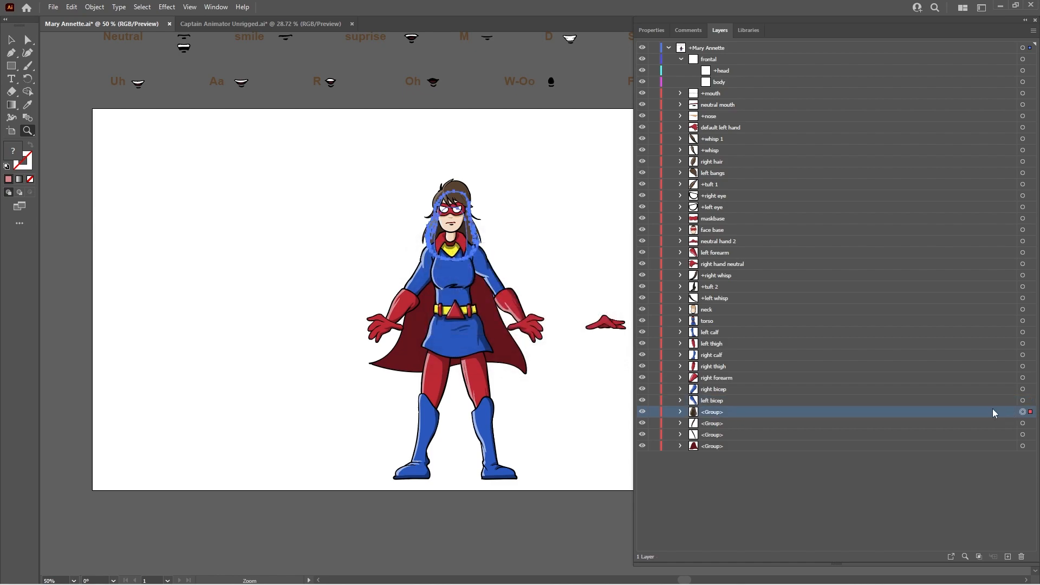
double_click(728, 413)
text(back hair)
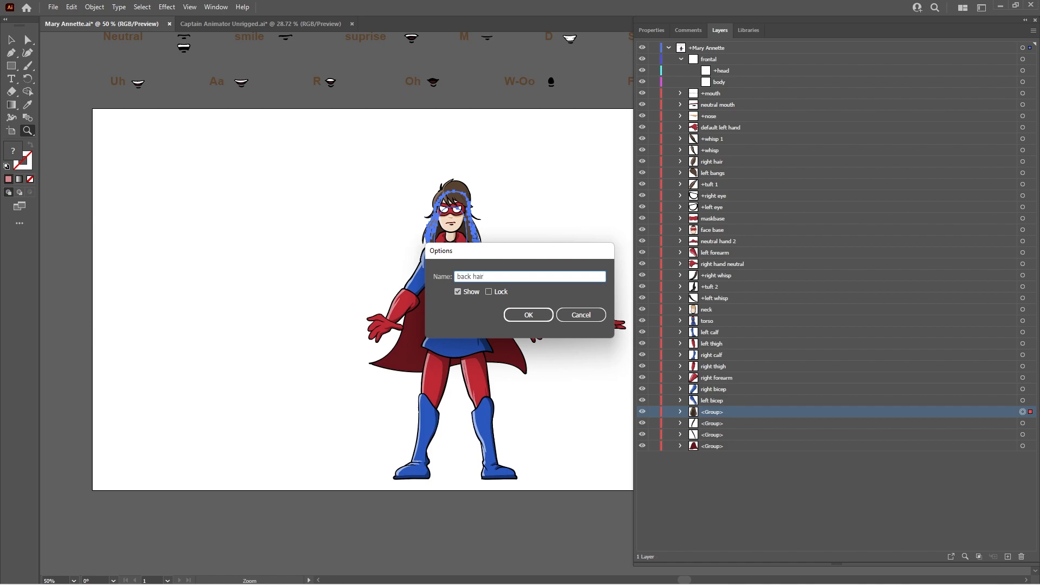
text( main)
key(Return)
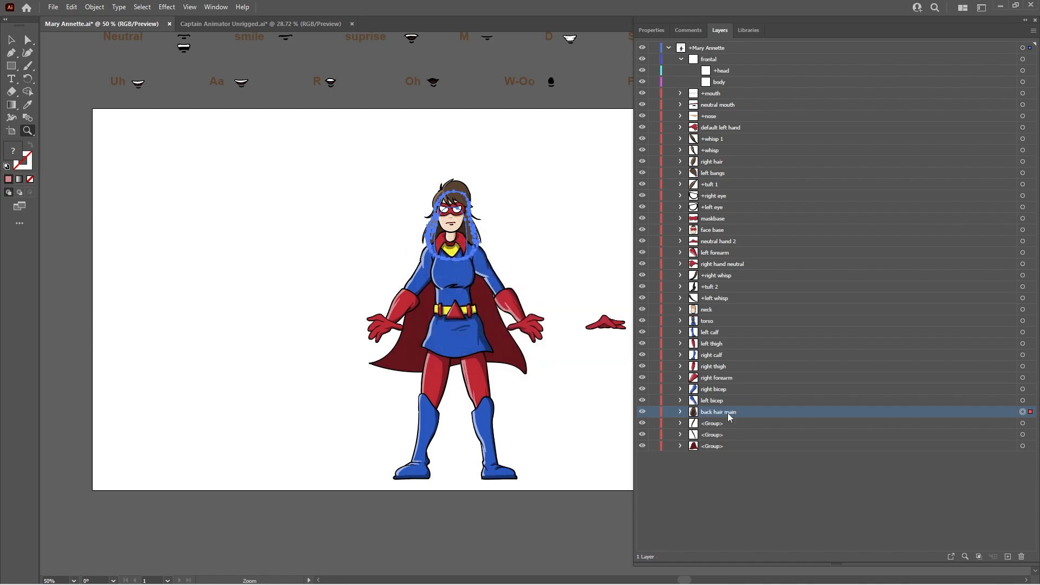
Highlight the thin hair strand group below back hair main and rename it "+right whisp 1"
click(733, 420)
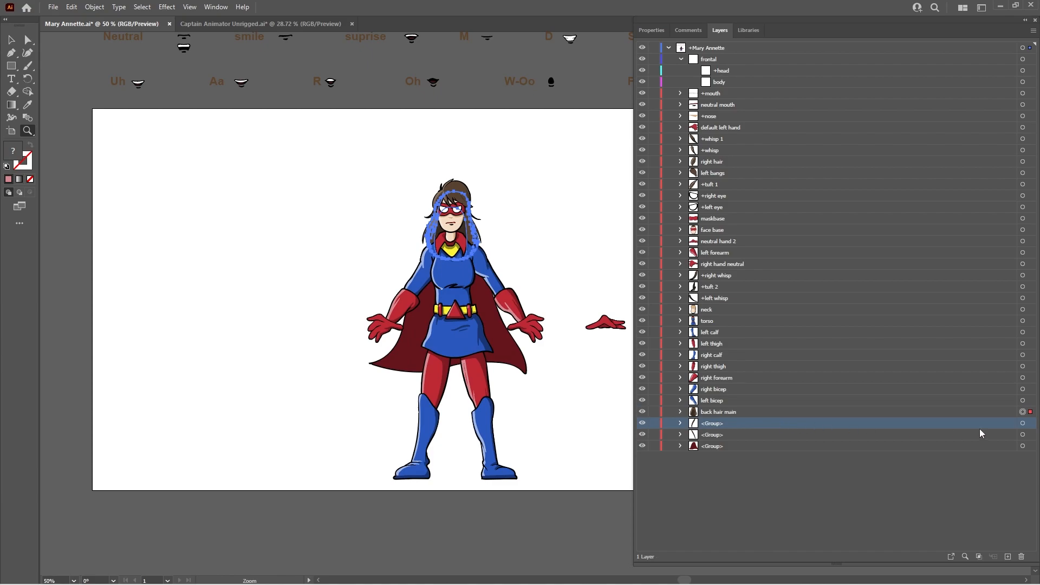
click(1022, 423)
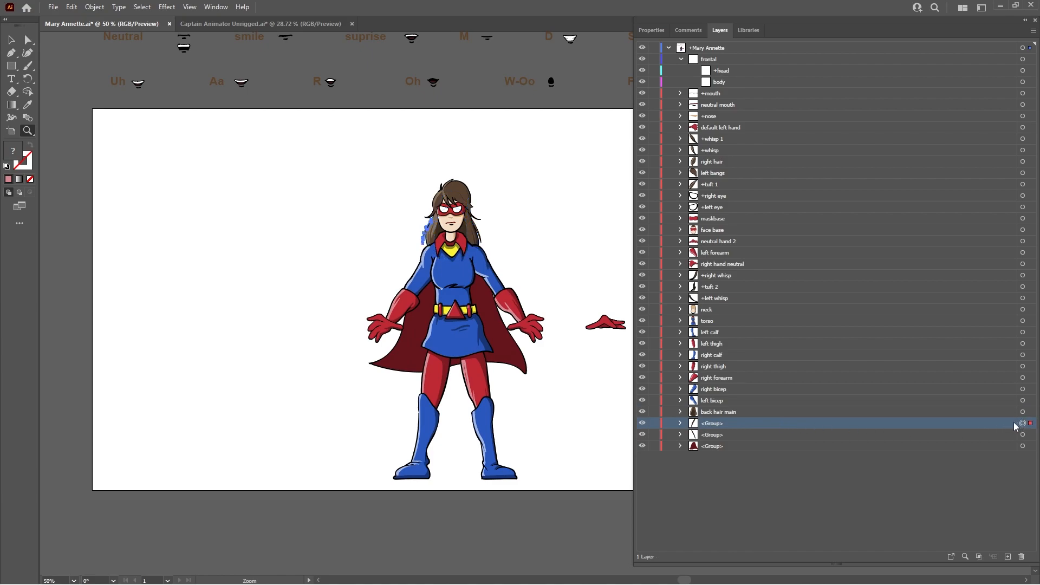
double_click(728, 421)
text(+right whisp 1)
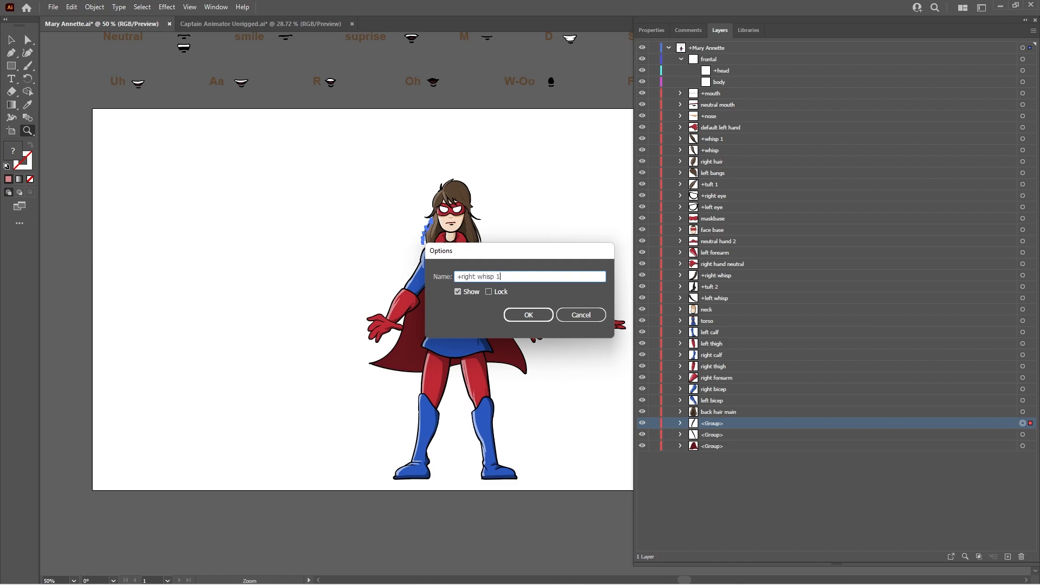
key(Return)
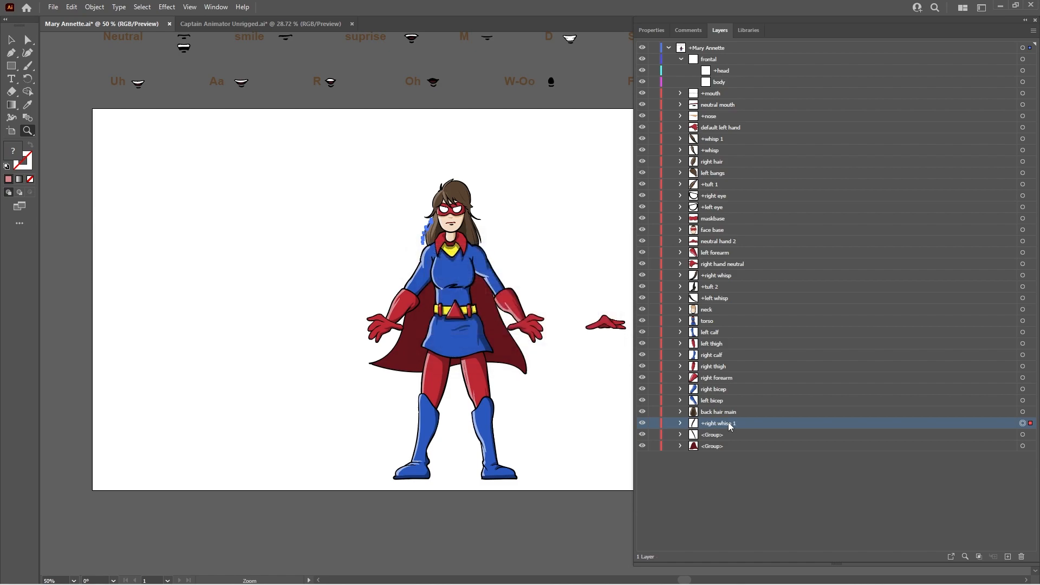
Highlight the hair strand group below +right whisp 1 and rename it "+left whisp 2"
click(737, 432)
click(1021, 435)
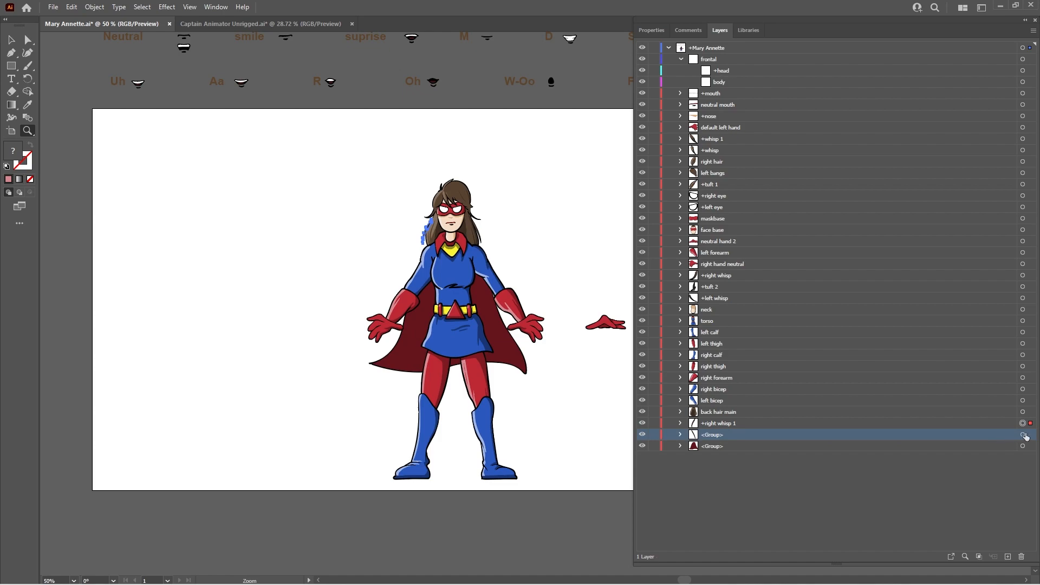
double_click(727, 433)
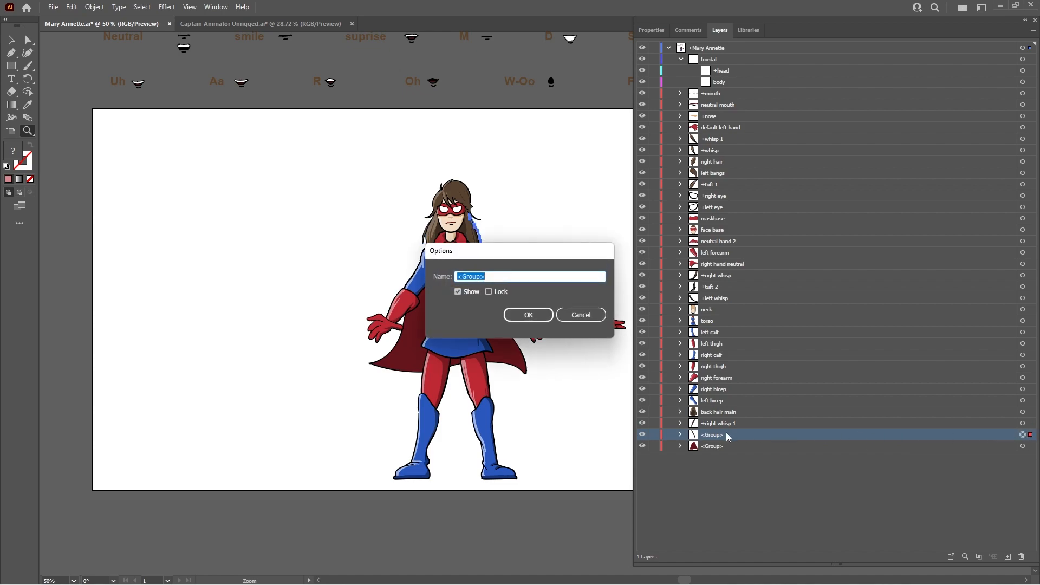
text(+left whisp 2)
key(Return)
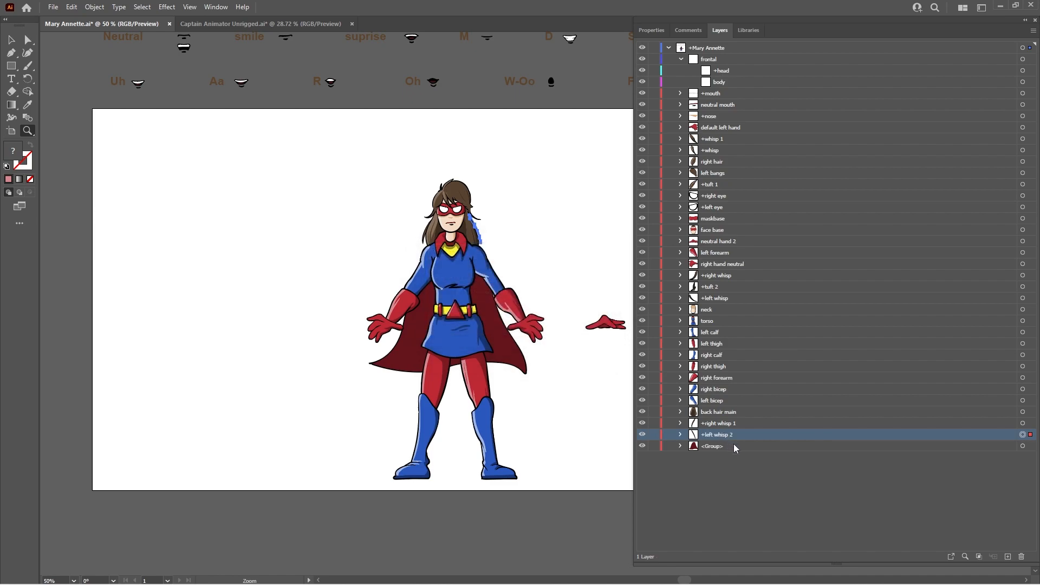
Highlight the last unnamed group, the cape, on the artwork
click(984, 448)
click(1023, 447)
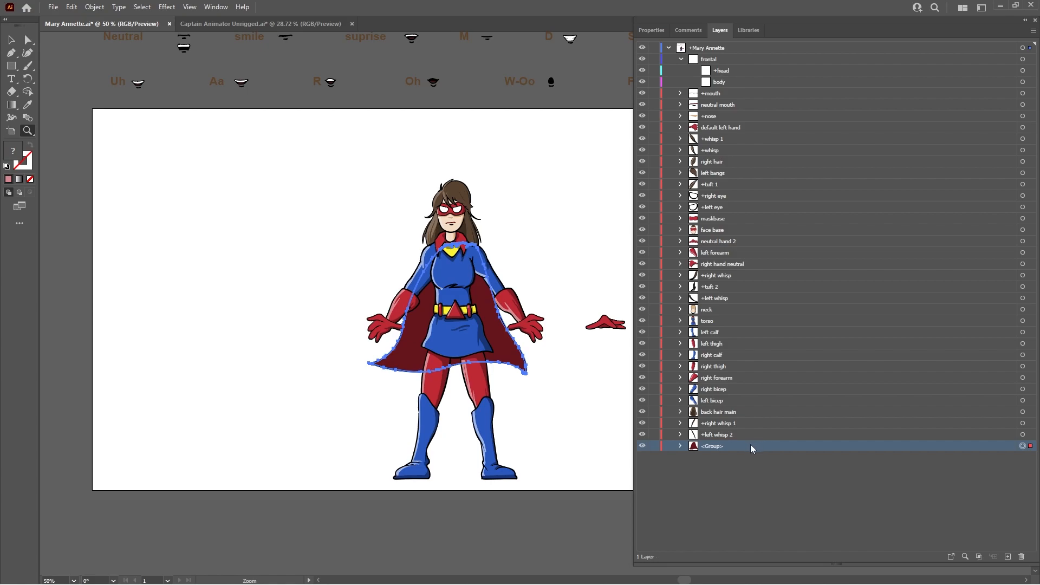
key(e)
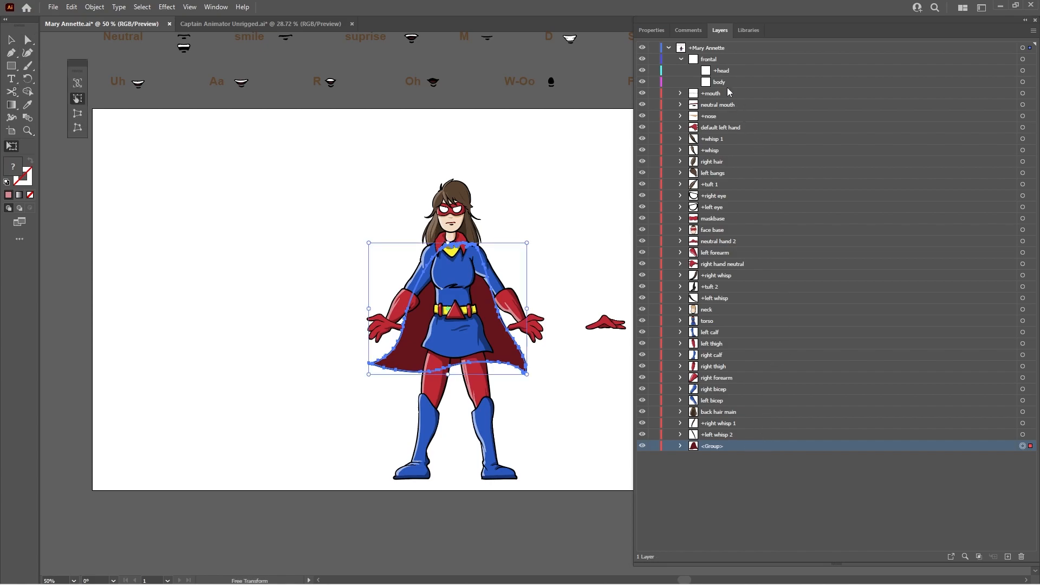
Create a sublayer named "back hair" inside frontal and move it below body
click(719, 59)
click(1032, 30)
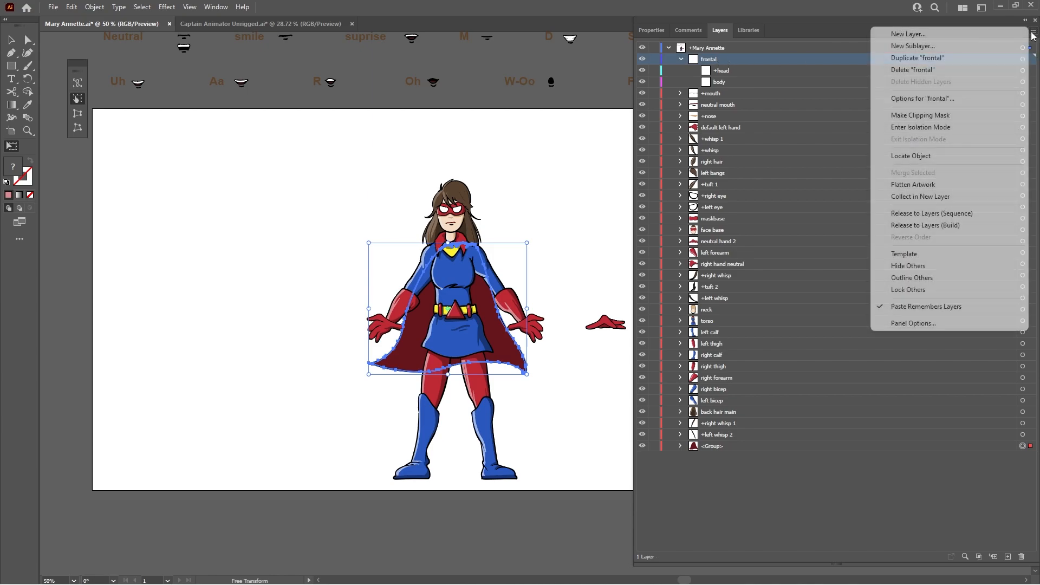
click(976, 45)
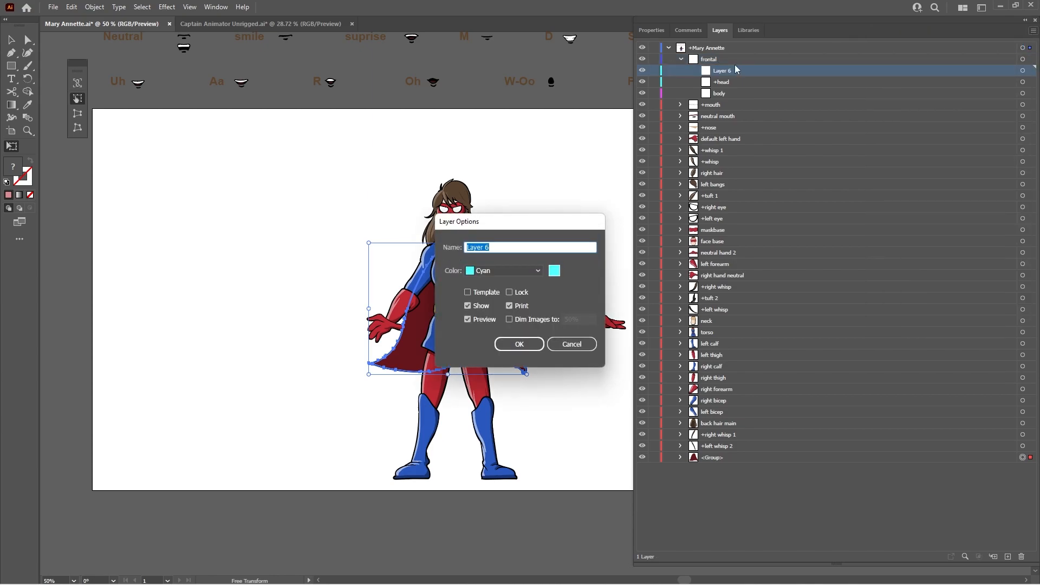
text(back hair)
key(Return)
drag(742, 73, 739, 94)
Create a sublayer named "+left leg" inside the body layer
click(745, 84)
click(1033, 30)
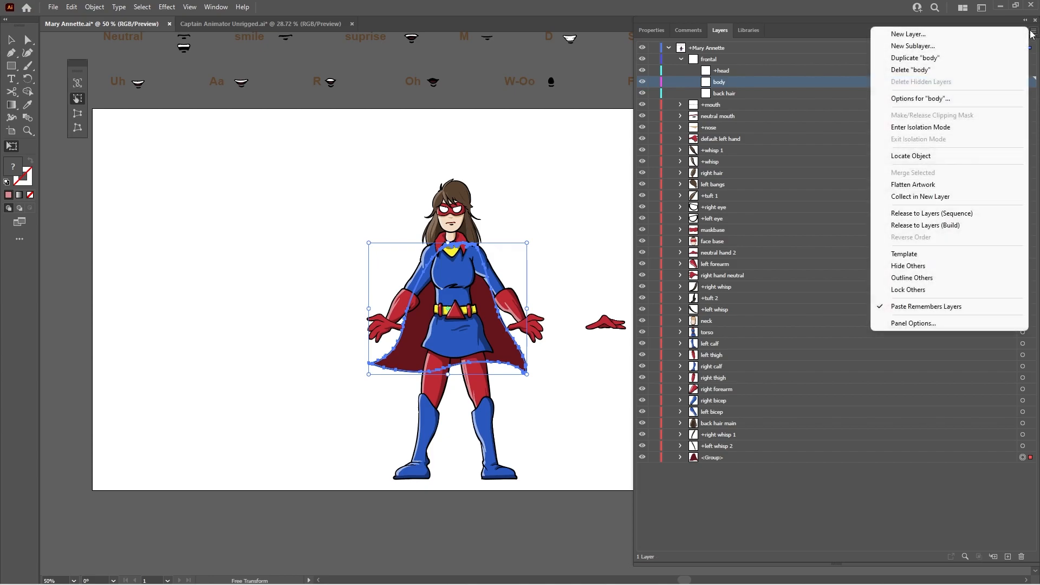
click(962, 46)
text(+)
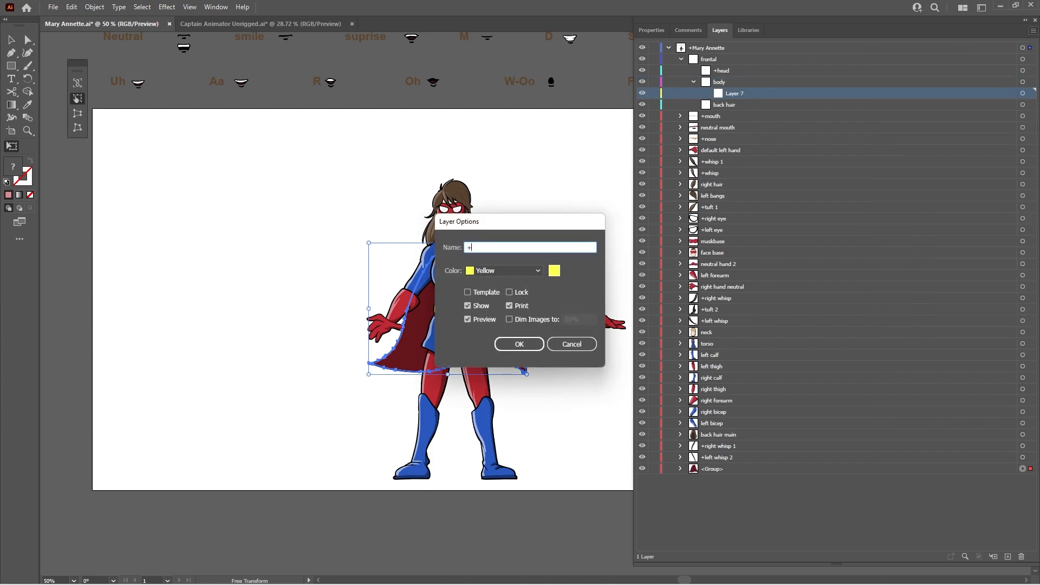
text(left leg)
key(Return)
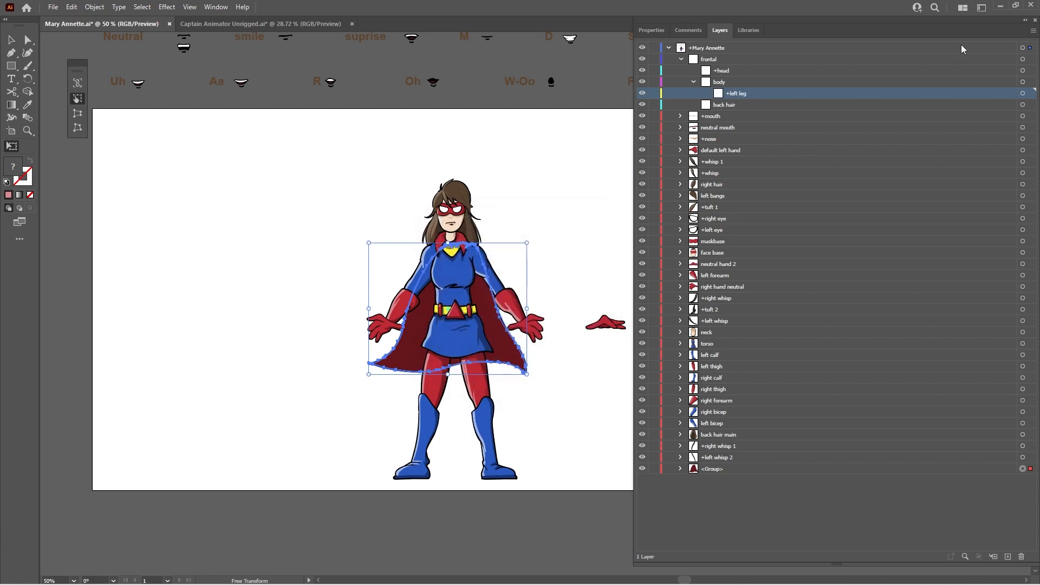
Add a second sublayer to the body layer, named "+right leg"
click(830, 81)
click(1033, 30)
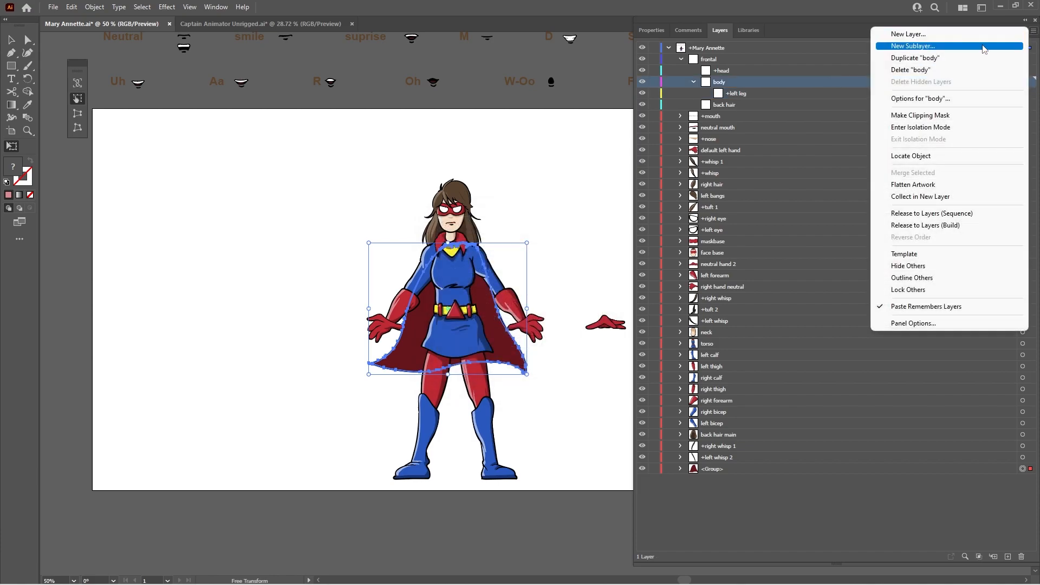
click(912, 46)
text(+right leg)
key(Return)
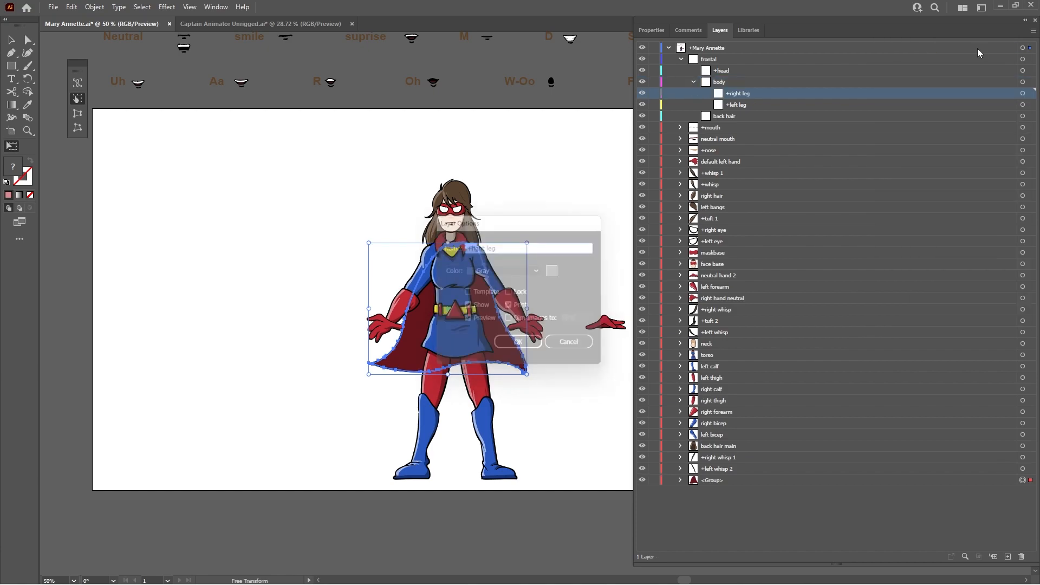
Create a sublayer named "+right arm" inside the body layer
click(931, 80)
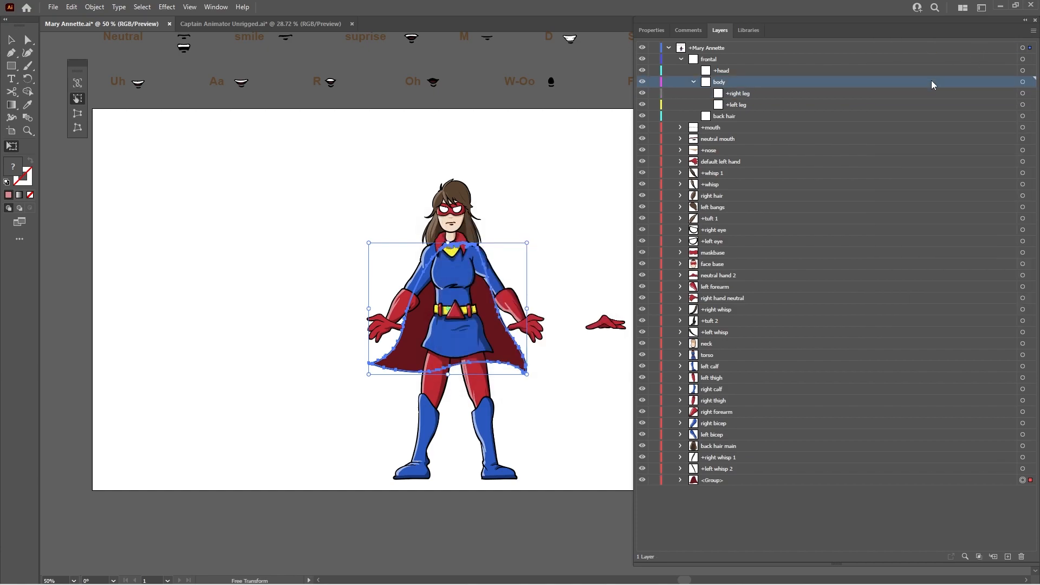
click(1033, 31)
click(1018, 34)
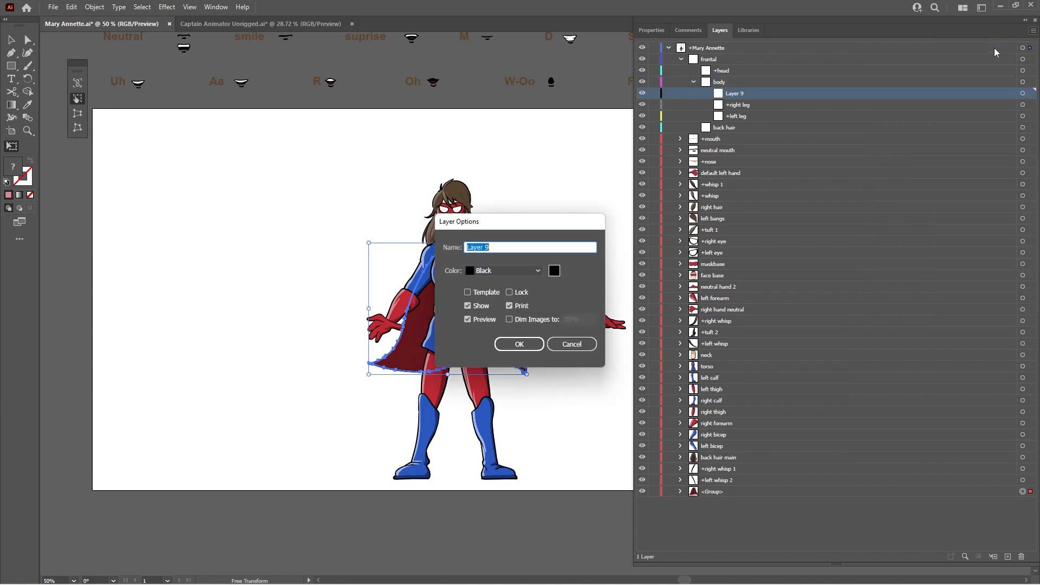
text(+right arm)
key(Return)
Add another sublayer to the body layer, named "+left arm"
click(952, 80)
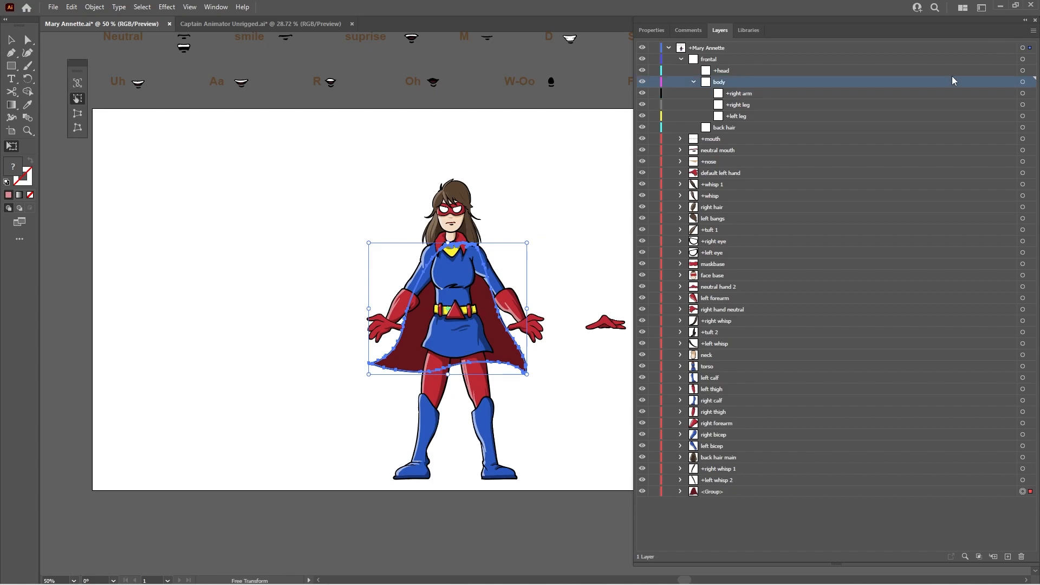
click(1031, 30)
click(1006, 44)
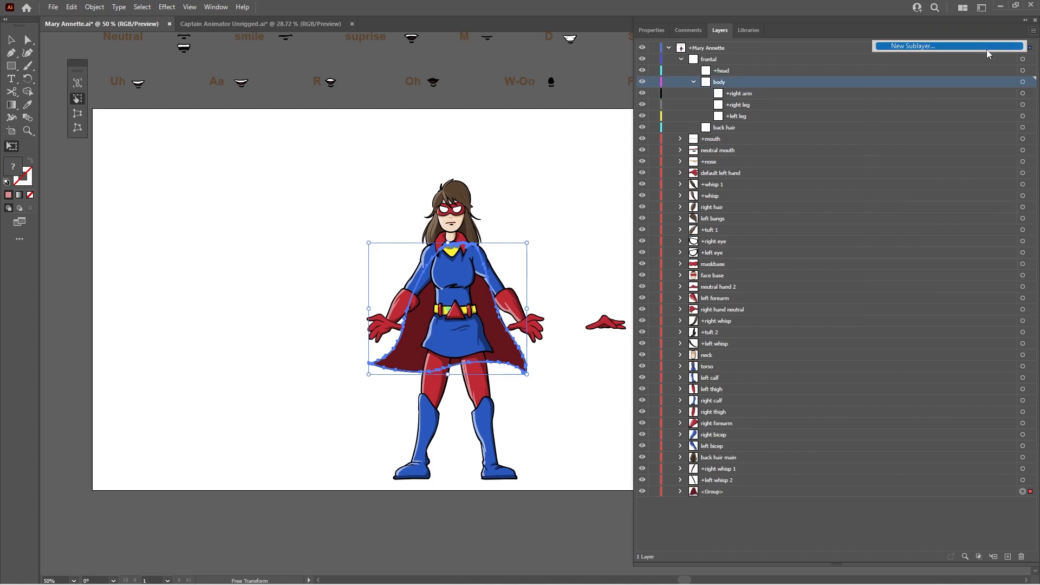
text(+lef)
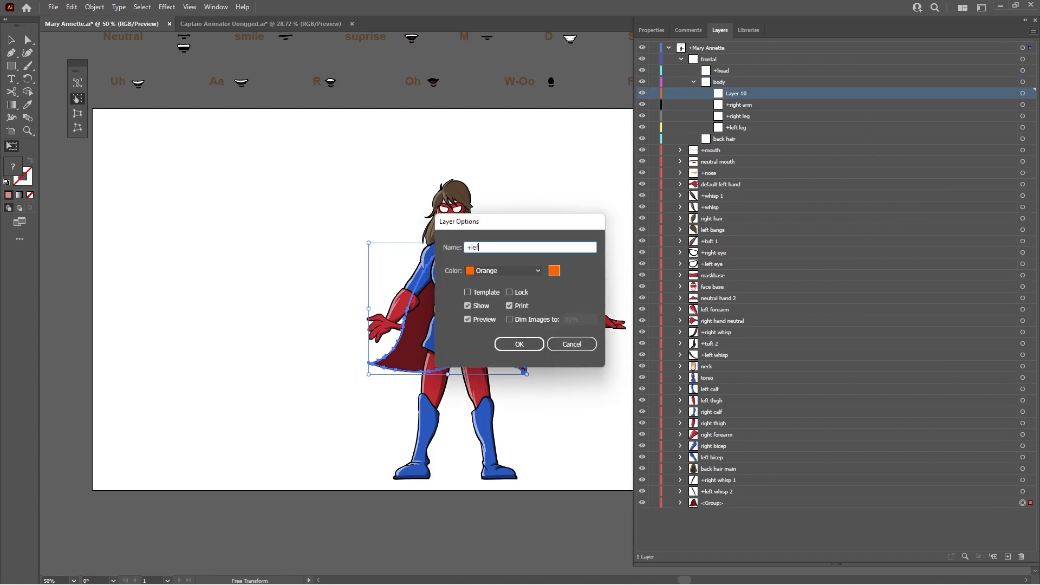
text(t arm)
key(Return)
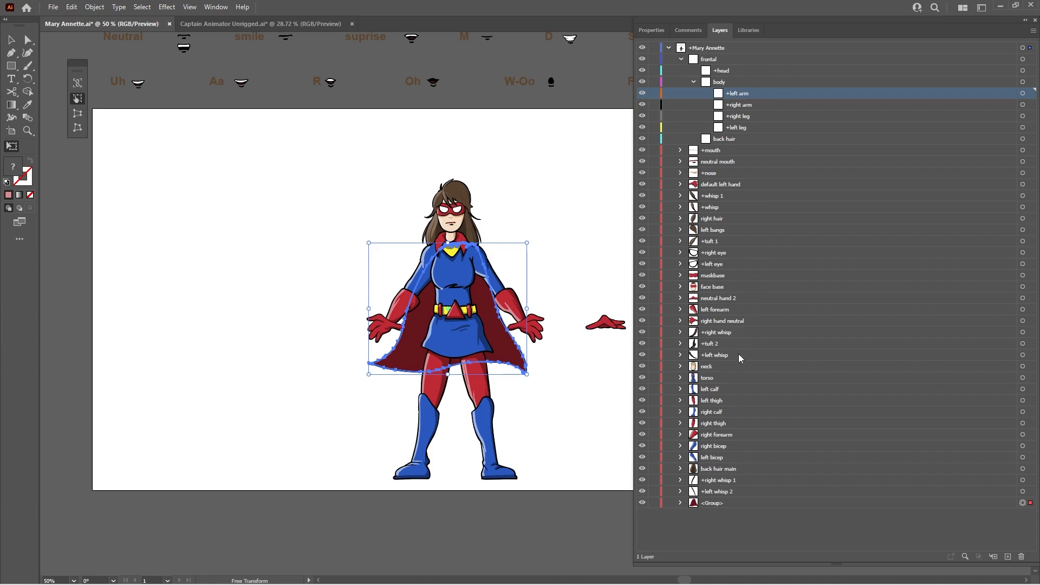
Rename the last unnamed group under +Mary Annette as "cape"
double_click(716, 503)
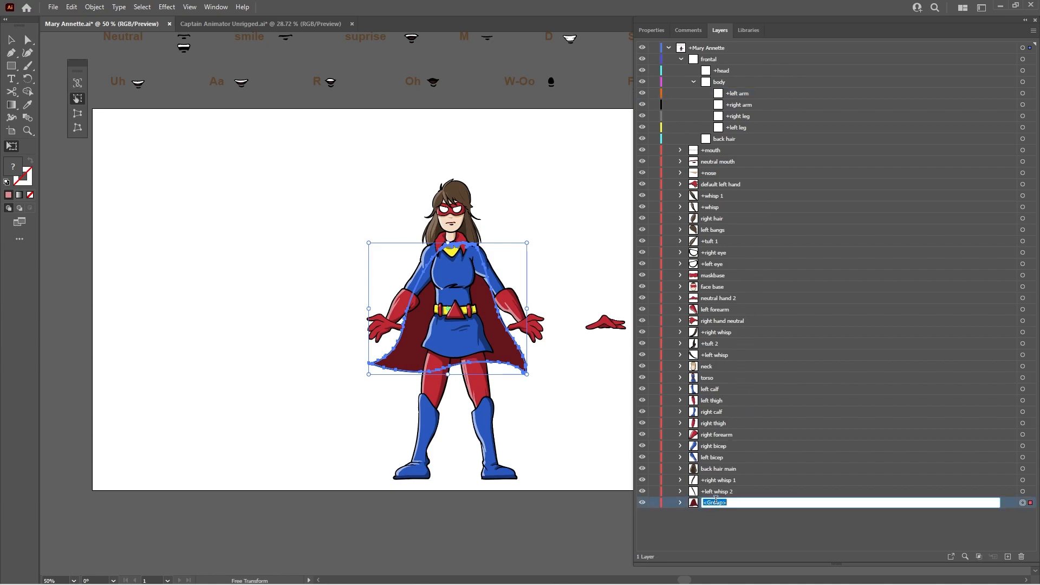
text(cape)
key(Return)
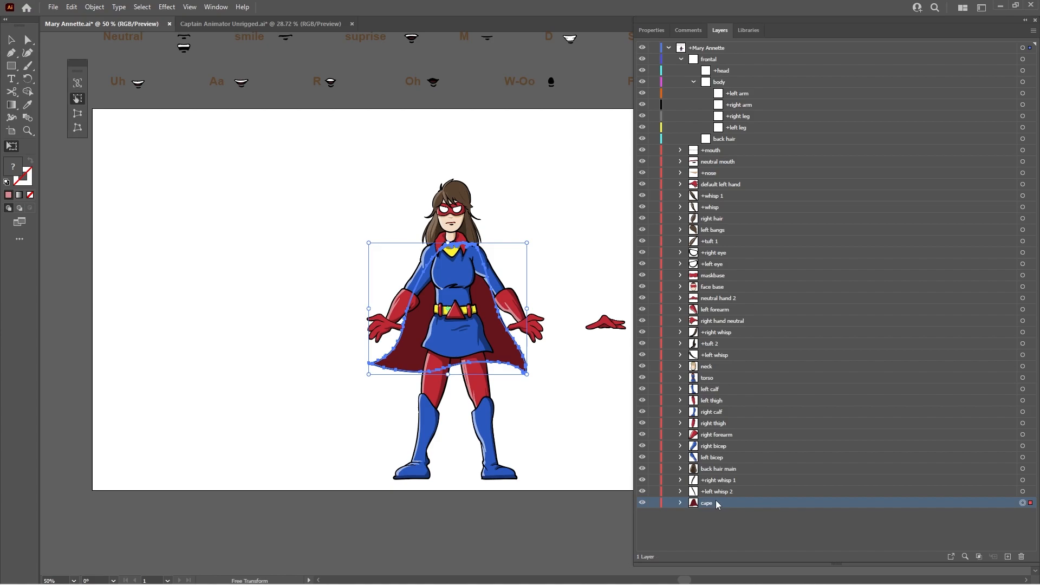
key(z)
click(480, 258)
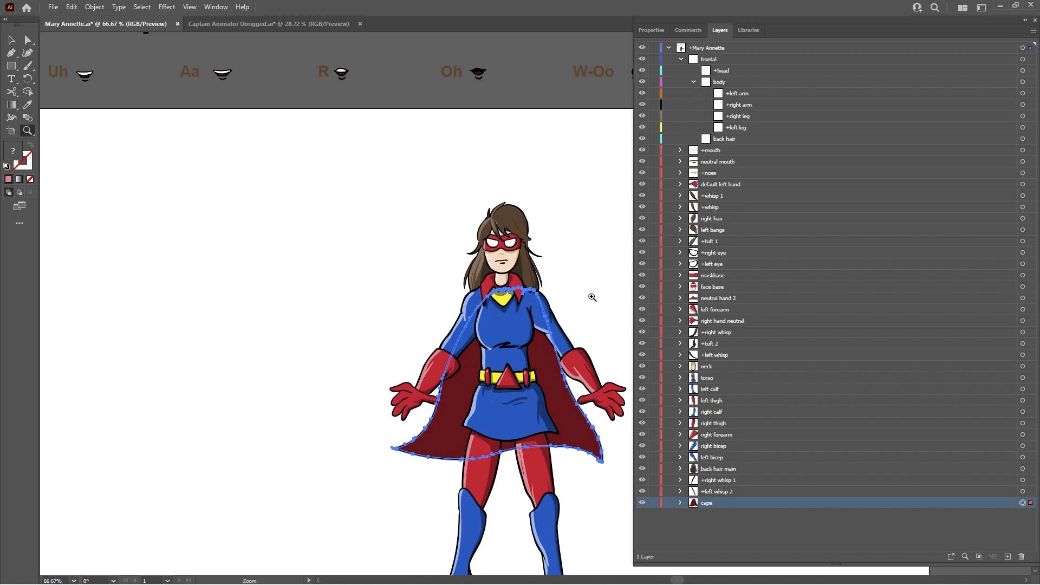
alt+click(573, 299)
alt+click(585, 307)
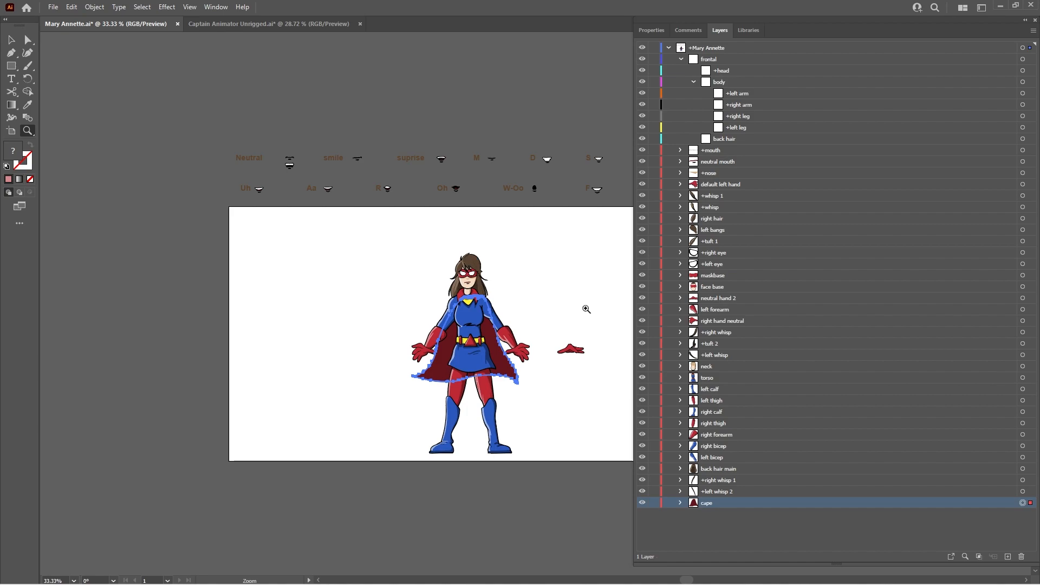
click(491, 301)
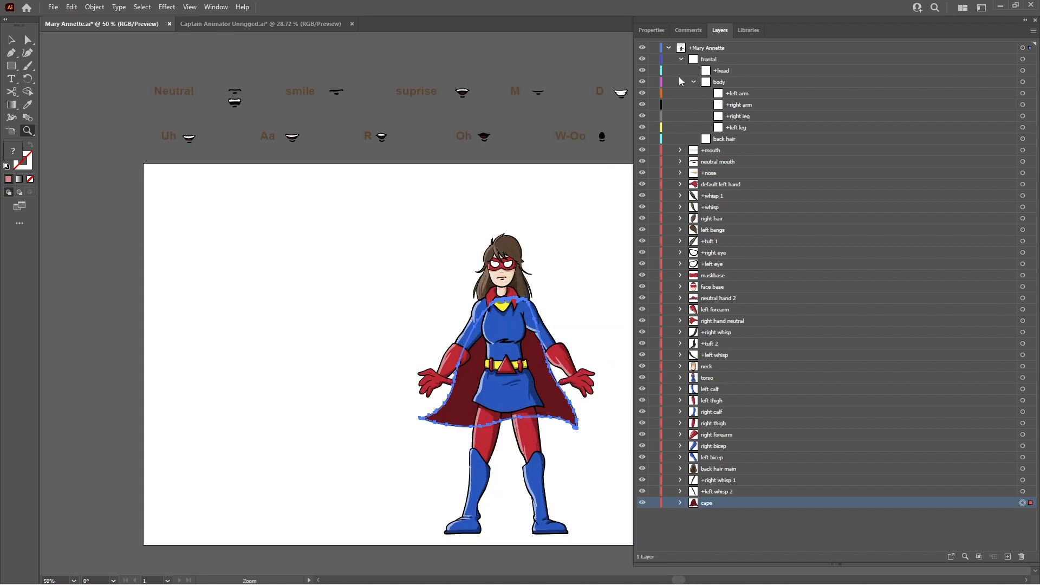
Expand the +mouth layer, its nested group and Layer 2 to list the individual mouth shape groups
click(680, 151)
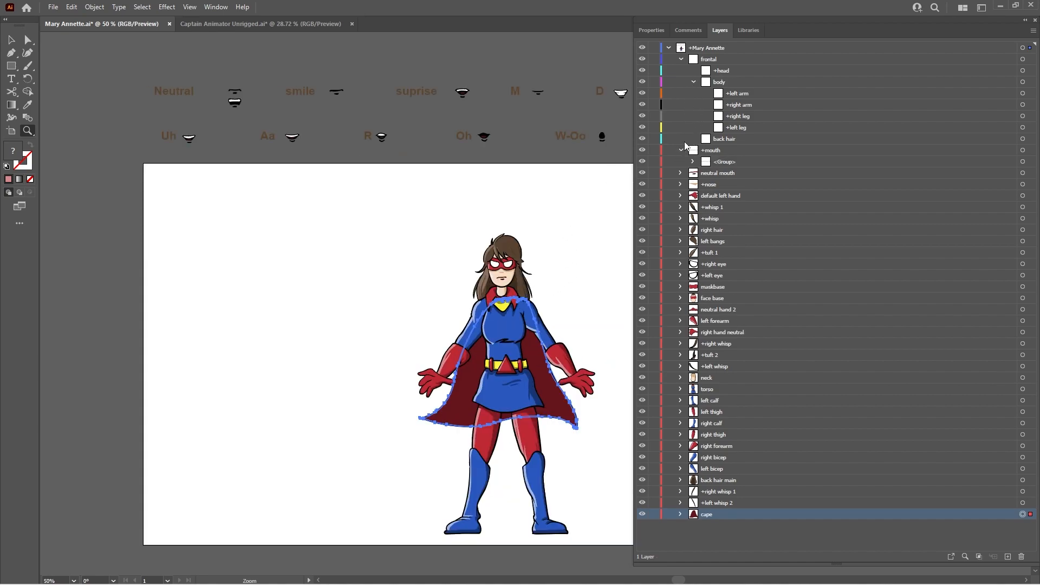
click(867, 147)
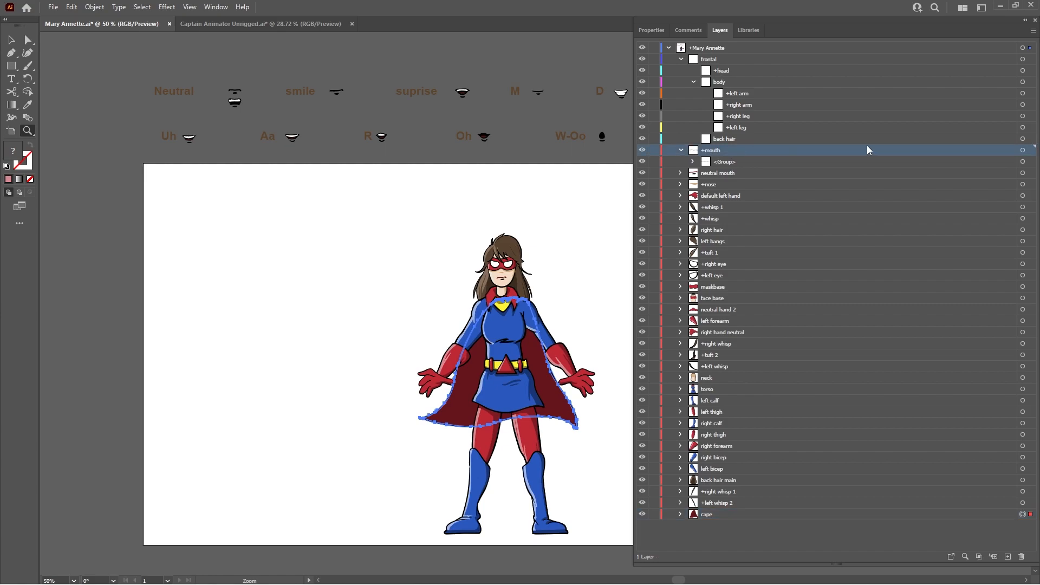
click(786, 162)
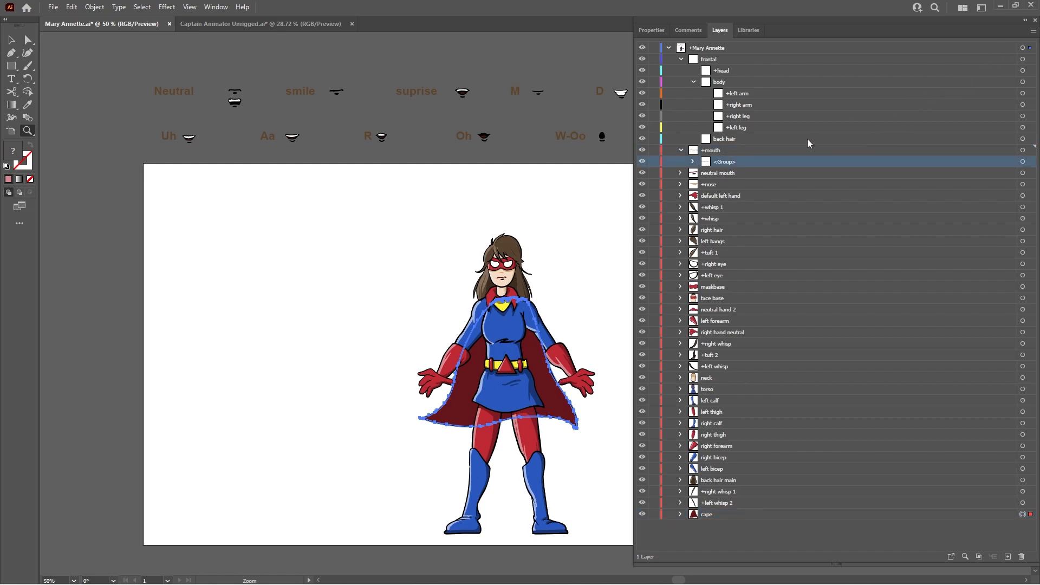
click(692, 162)
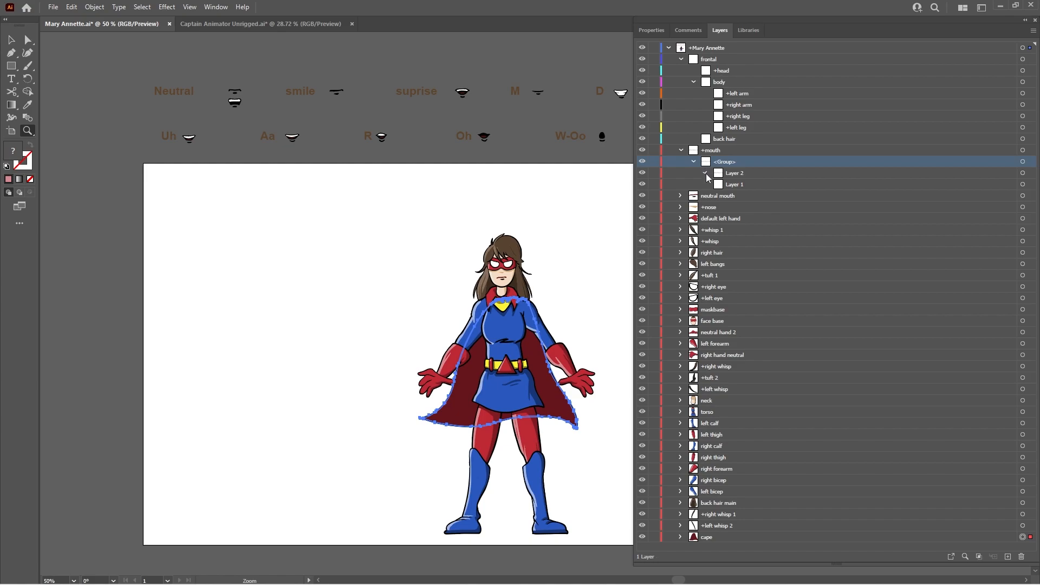
click(705, 172)
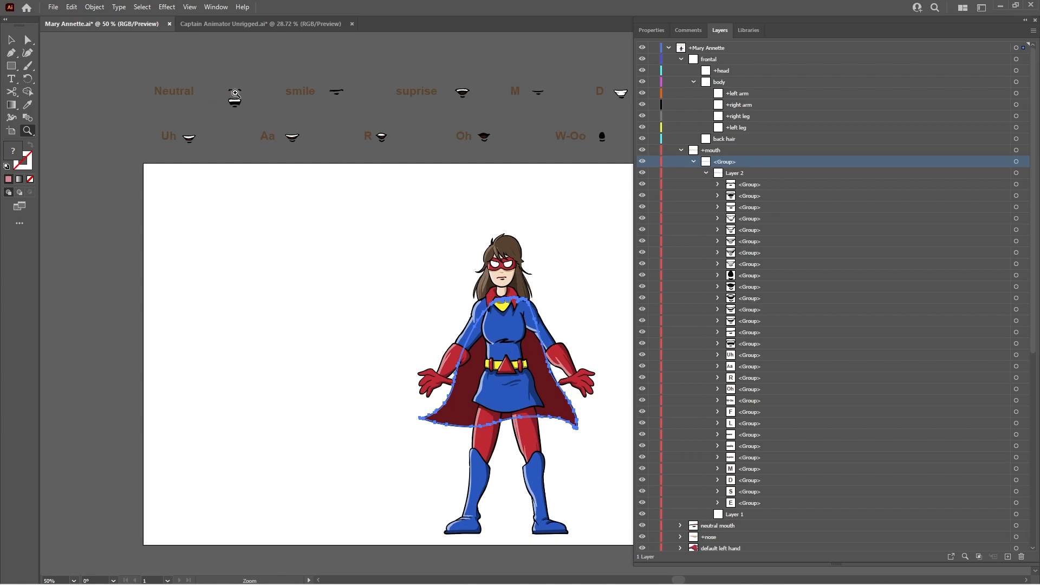
Select the mouth shape beside the smile label on the artwork and rename its group in Layer 2 as "smile"
click(234, 95)
drag(582, 279, 323, 249)
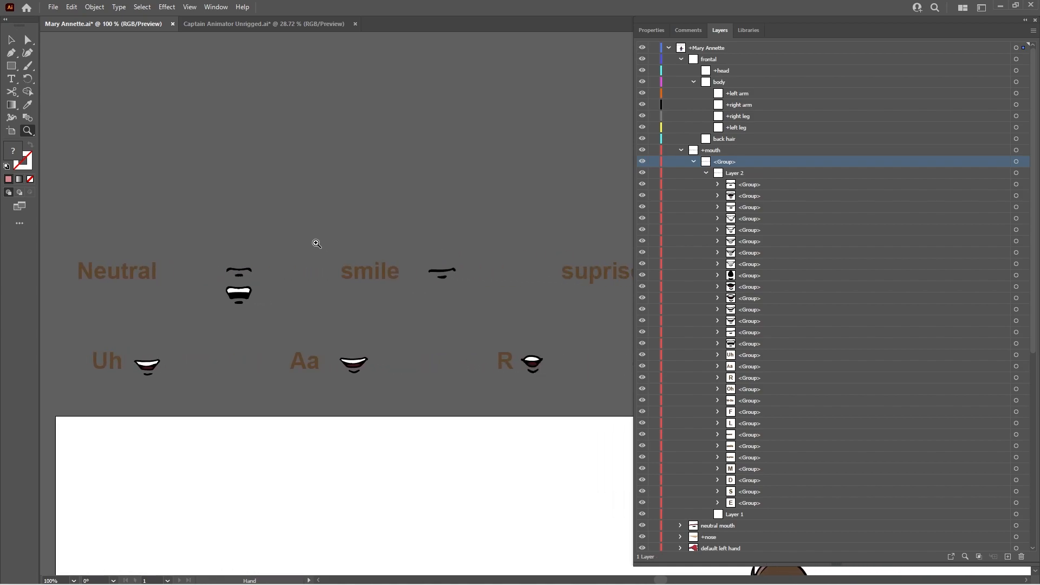
click(28, 40)
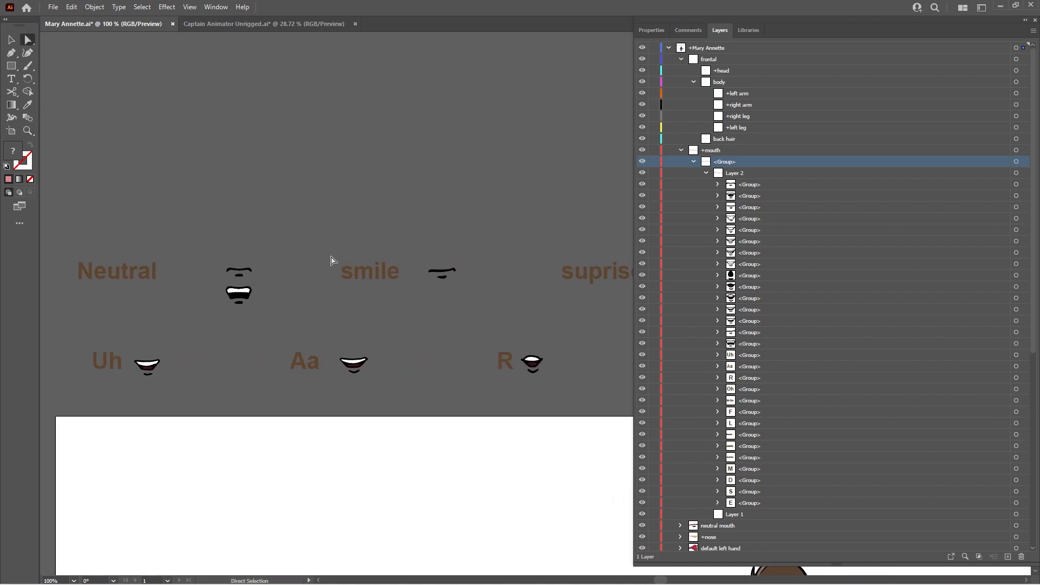
drag(430, 247, 463, 298)
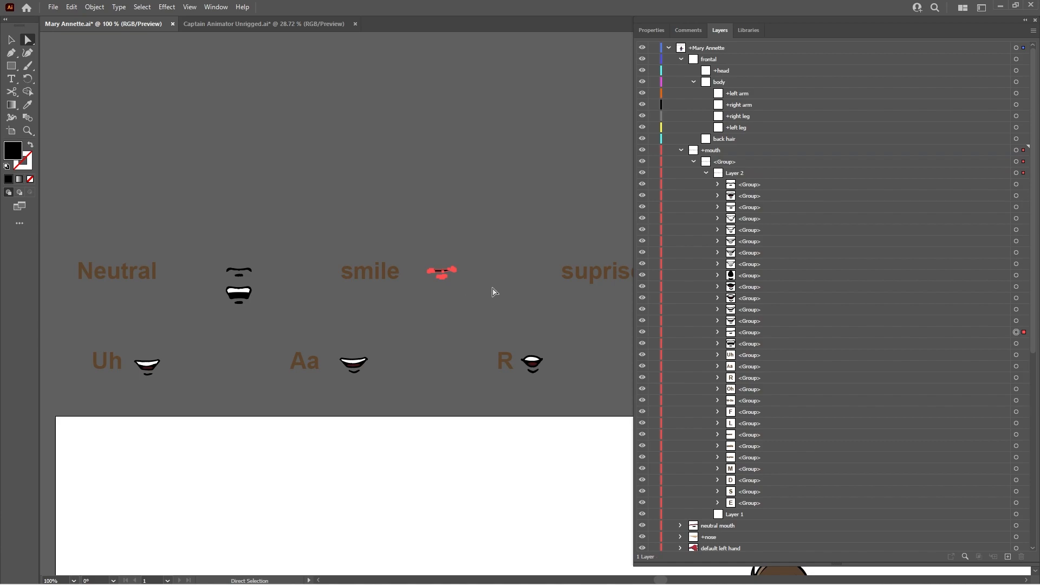
click(971, 332)
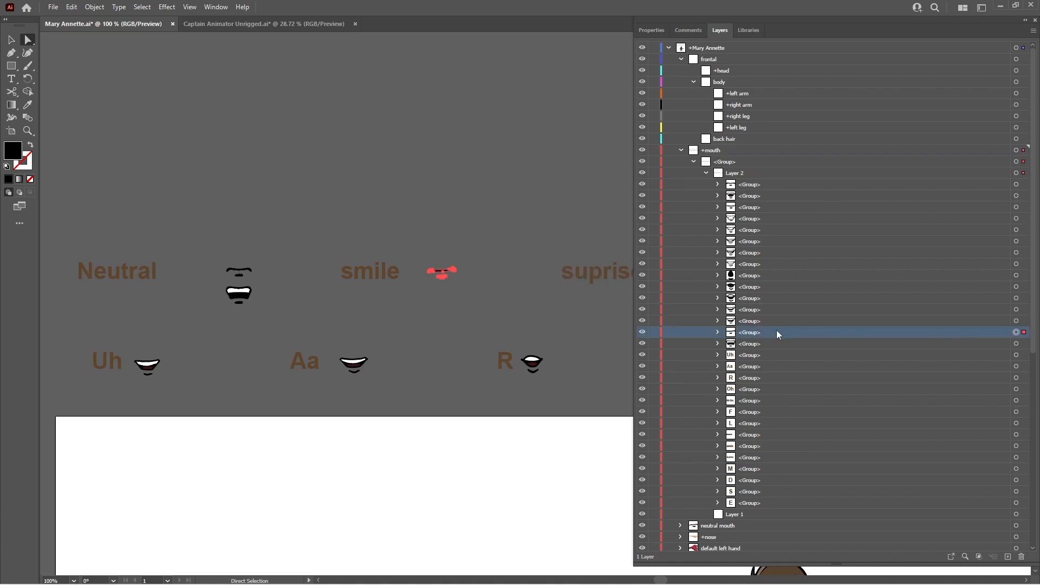
double_click(762, 332)
text(smile)
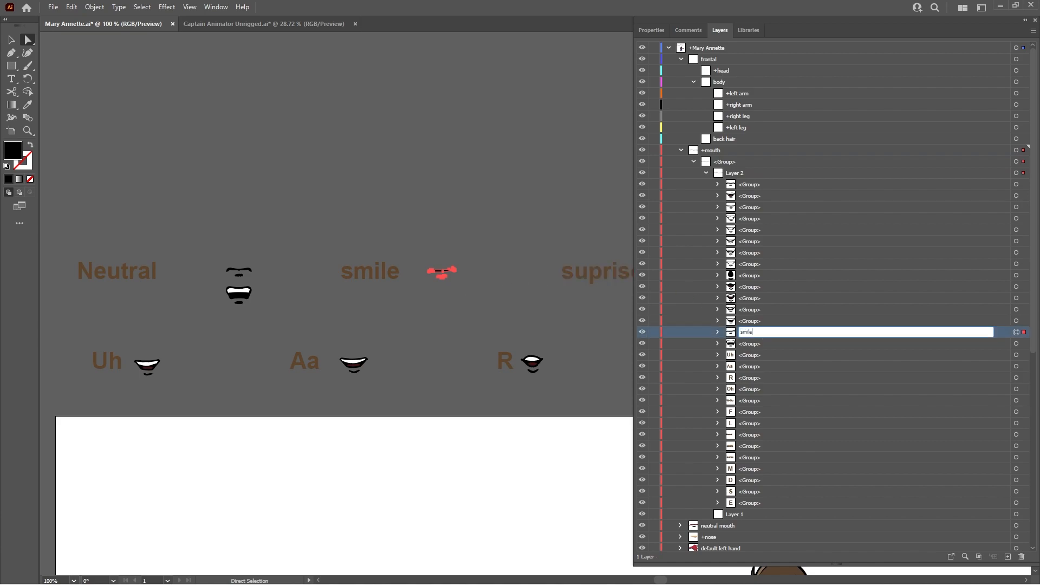
key(Return)
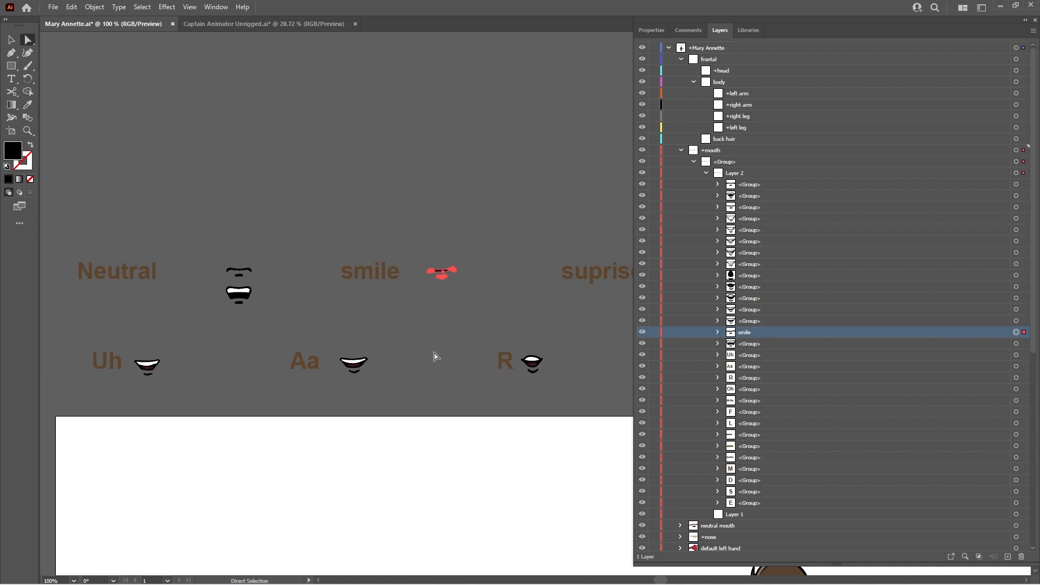
Select the mouth shape beside the Aa label and rename its group as "Aa"
drag(341, 353, 378, 388)
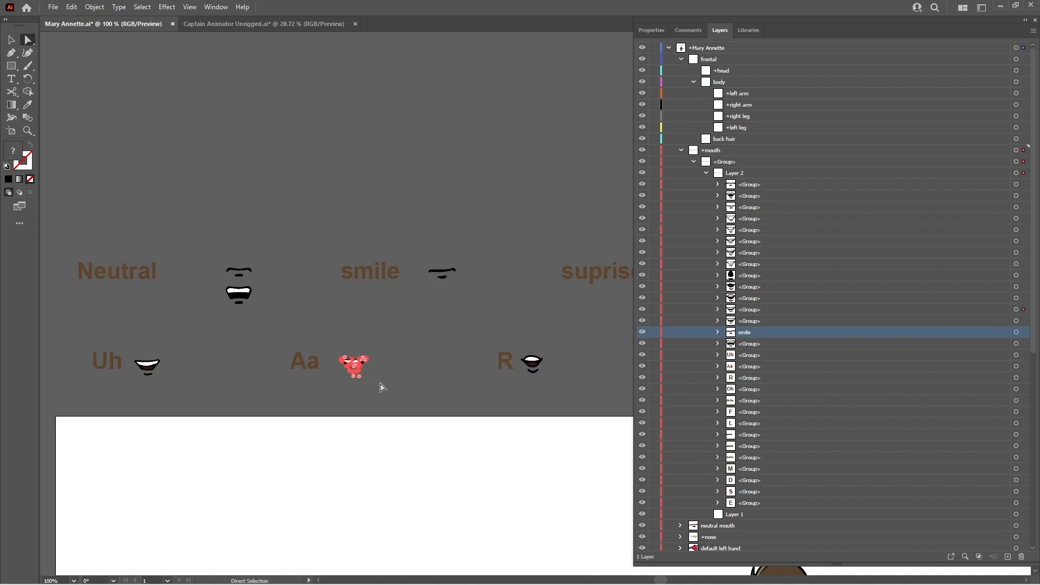
click(825, 311)
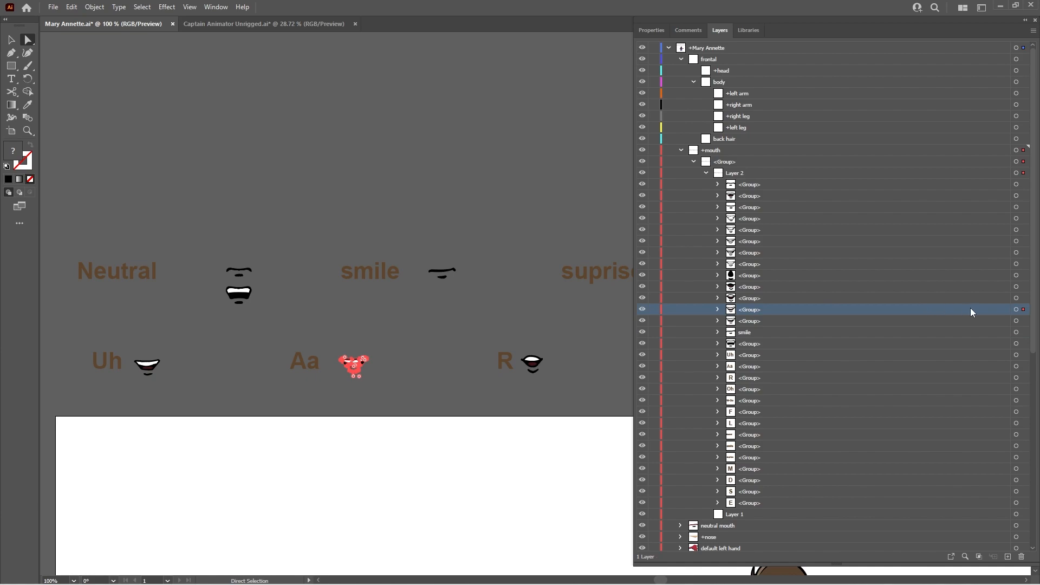
click(1016, 309)
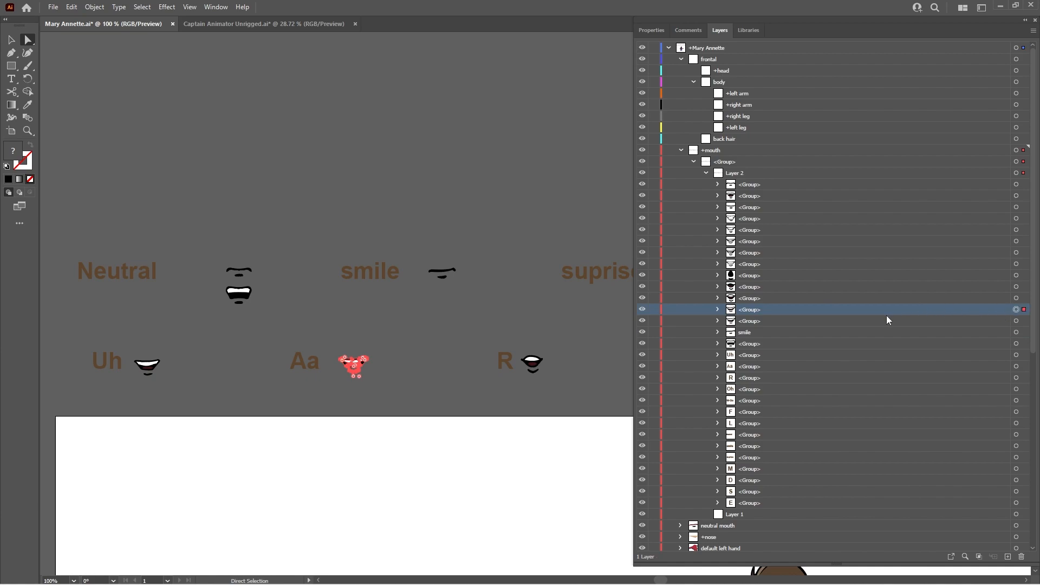
double_click(778, 311)
text(A)
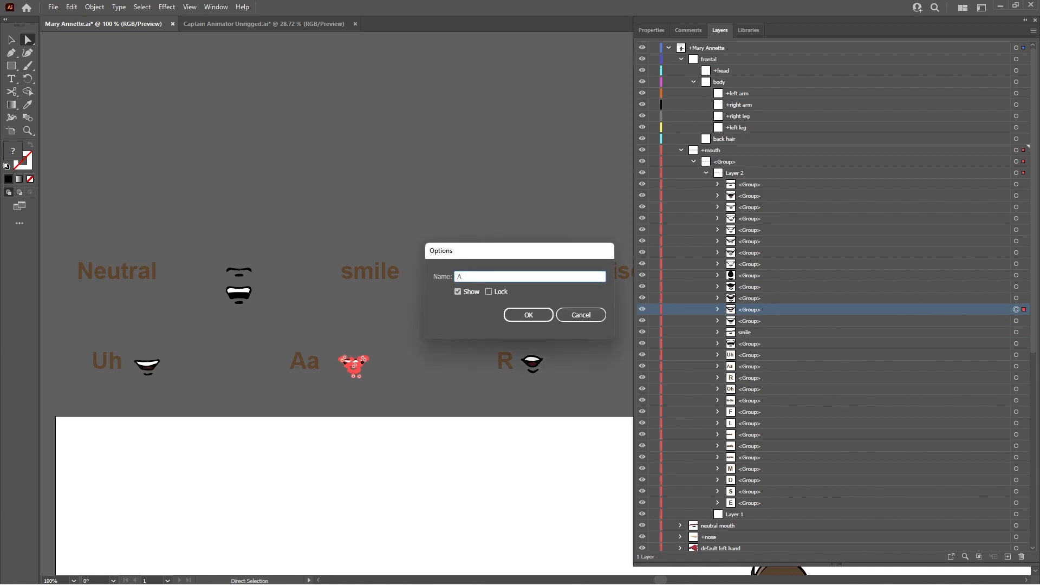
text(a)
key(Return)
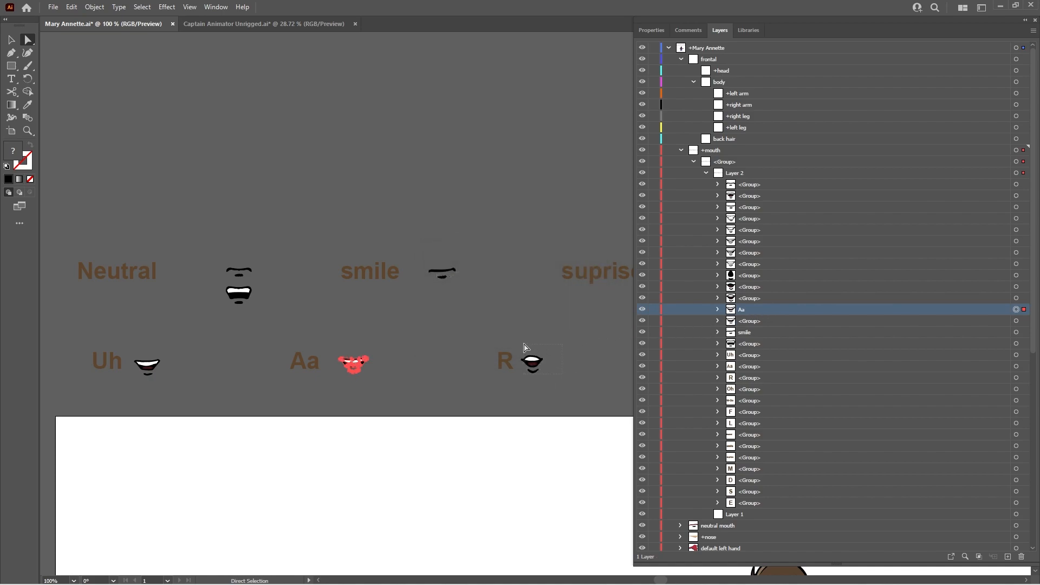
Select the mouth shape beside the R label and rename its group as "R"
click(532, 359)
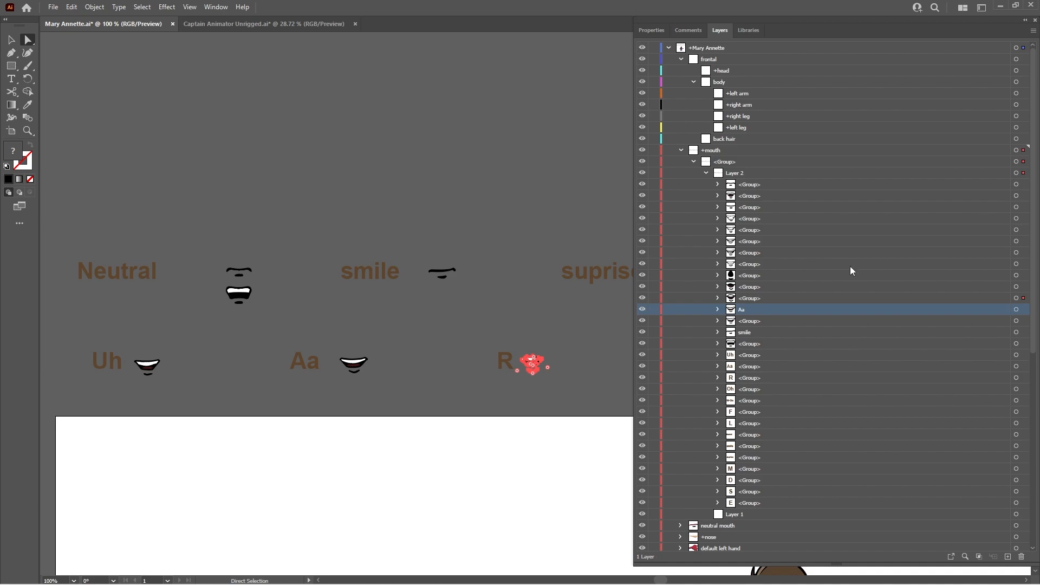
double_click(803, 299)
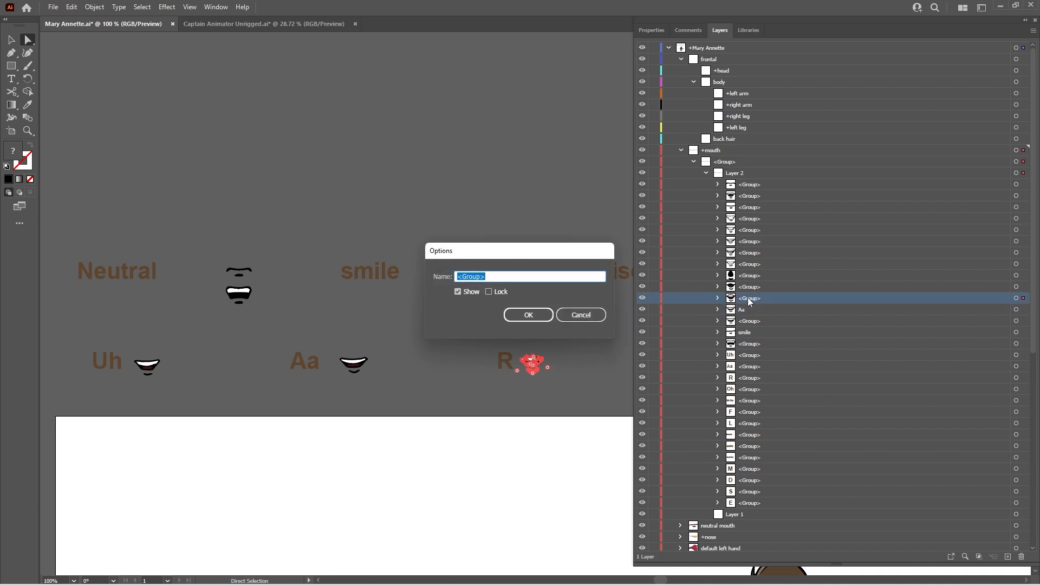
text(R)
key(Return)
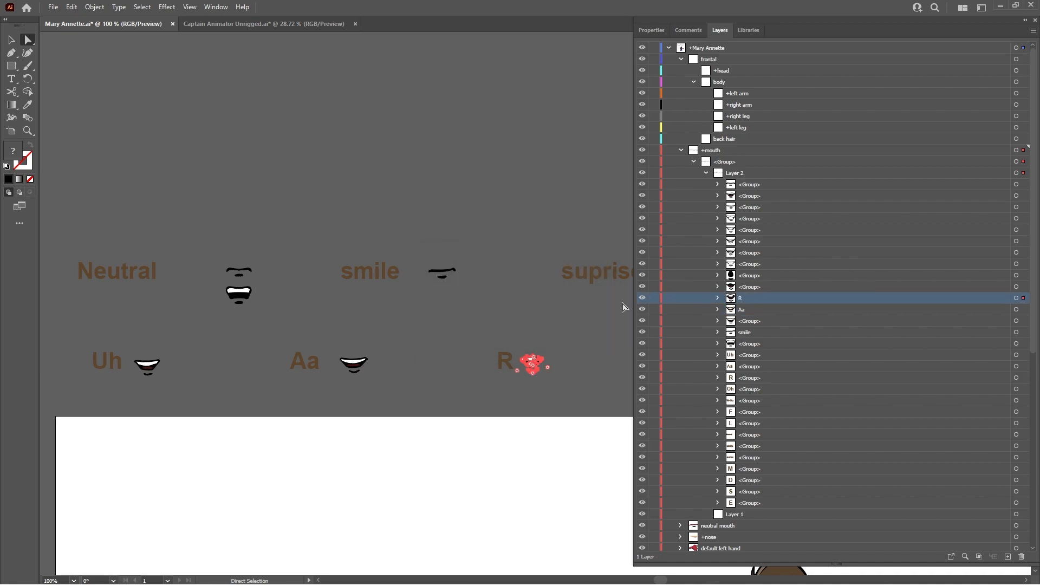
Select the mouth shape beside the Uh label and rename its group as "Uh"
drag(187, 387, 135, 350)
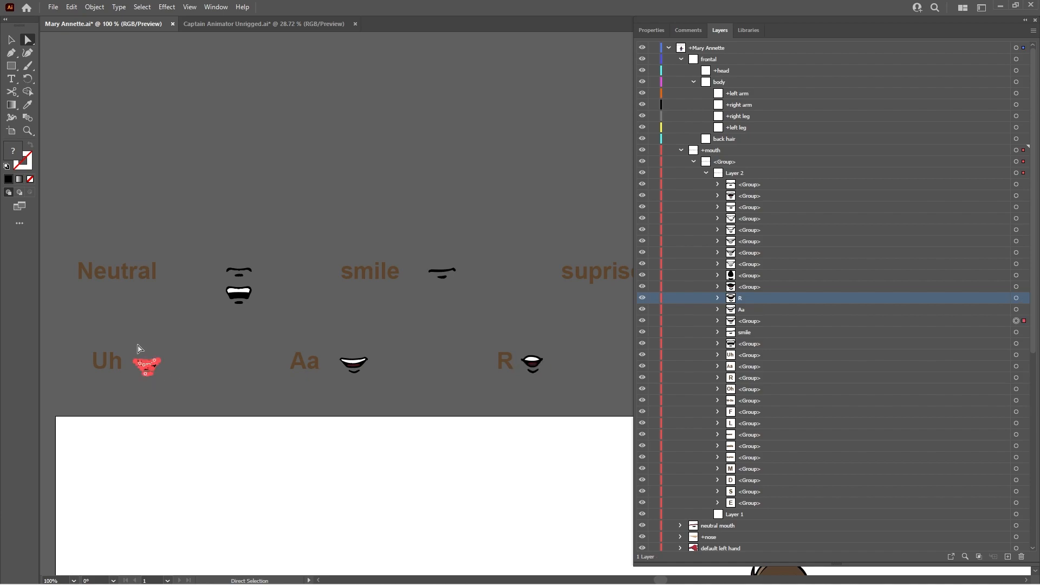
double_click(767, 320)
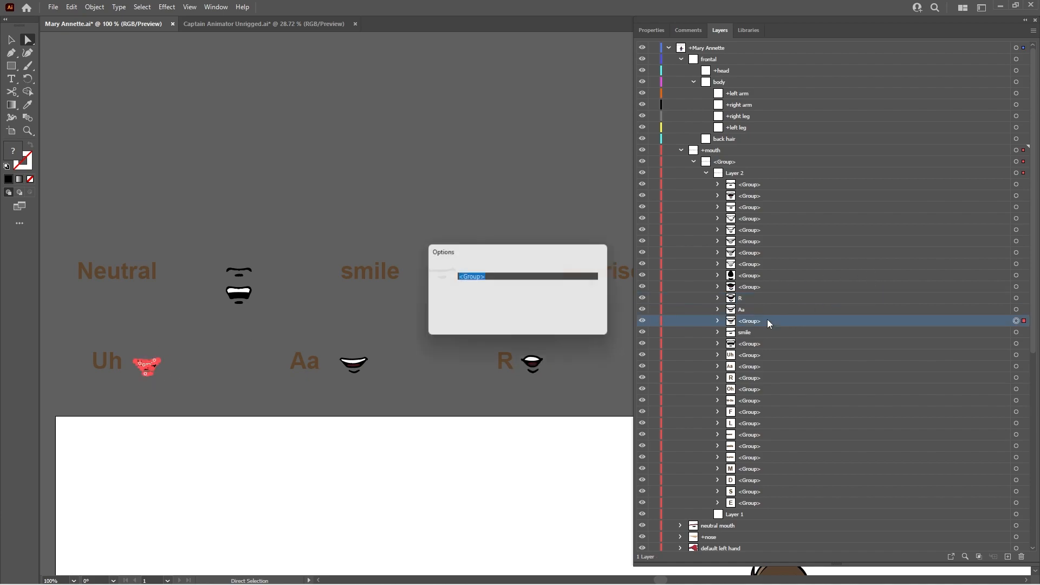
text(Uh)
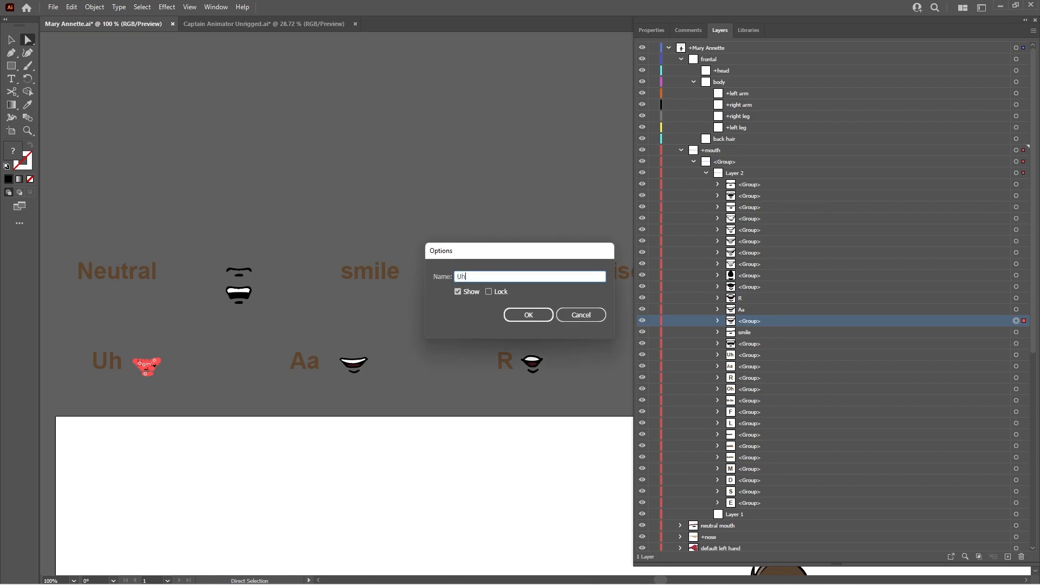
click(531, 315)
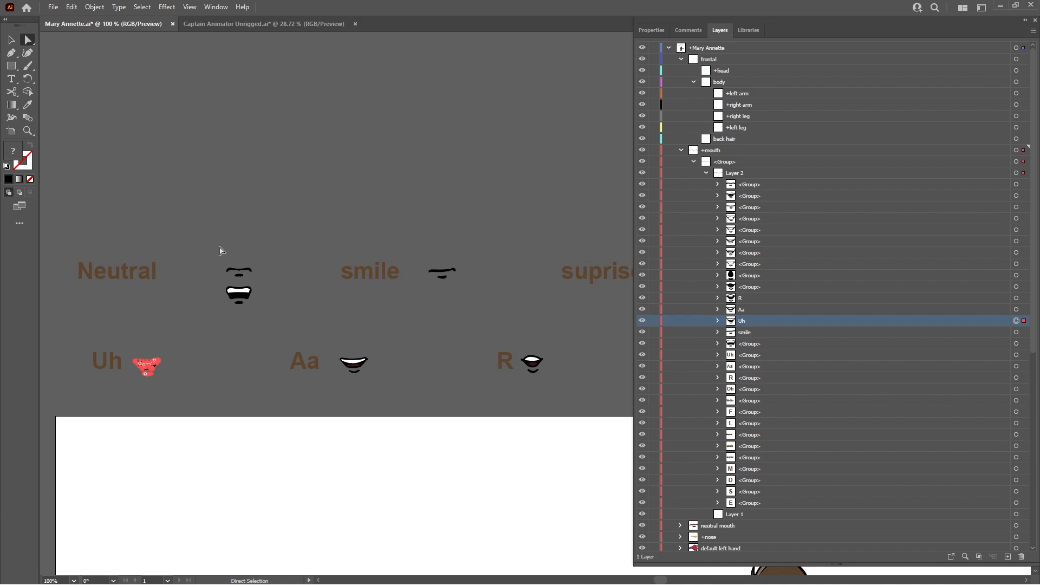
Select the closed mouth shape beside the Neutral label and rename its group in Layer 2 as "neutral 2"
drag(224, 259, 264, 281)
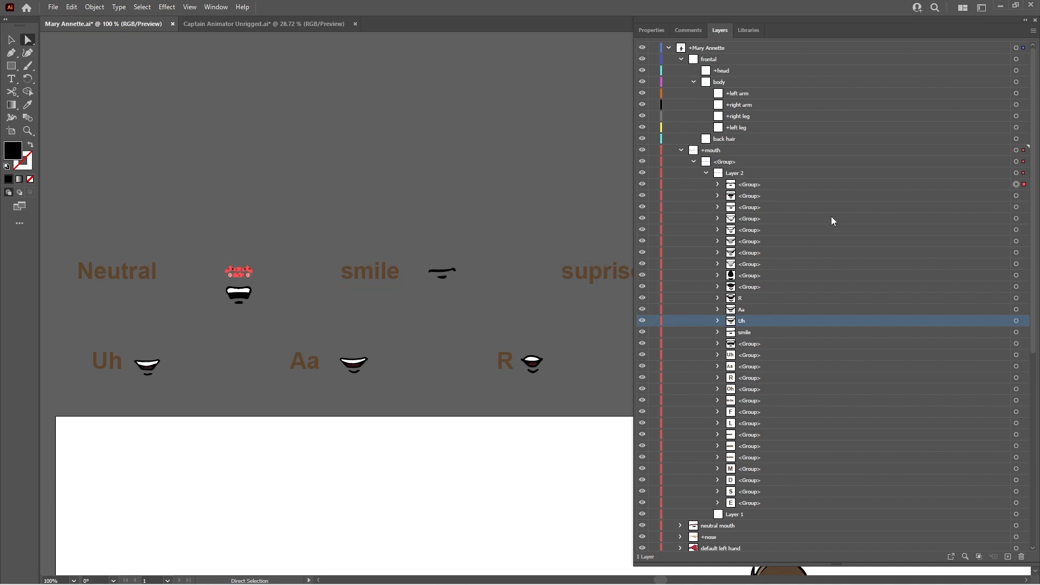
double_click(767, 183)
text(neutral 2)
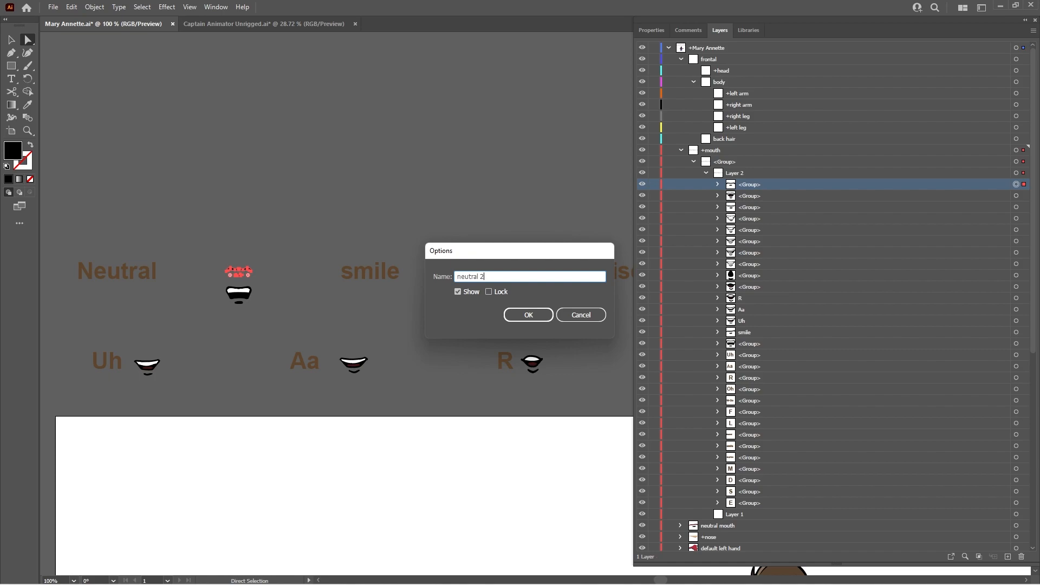
key(Return)
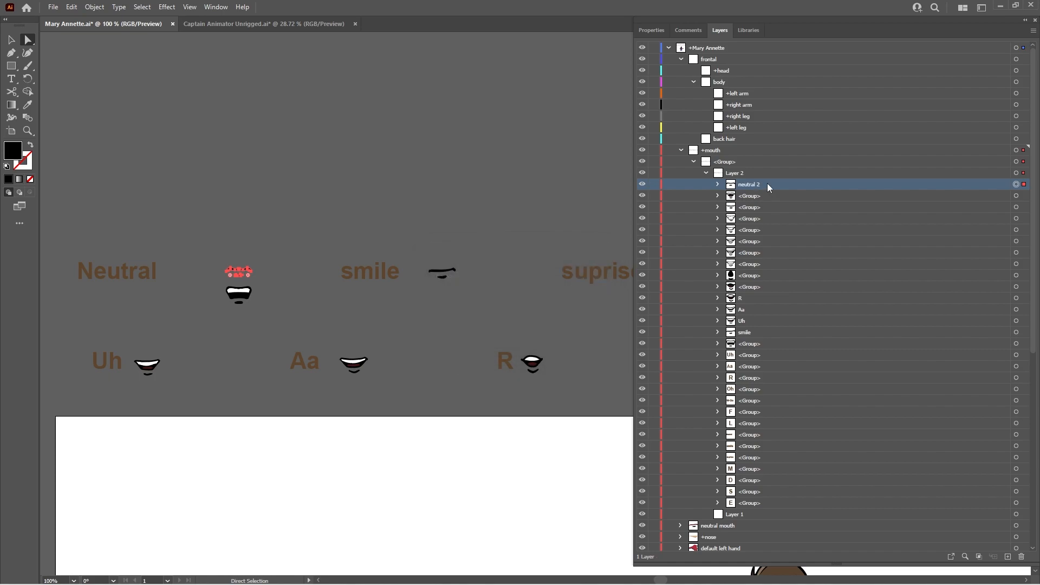
Select the open mouth shape below the neutral one, rename its group as "neutral 3" and deselect the artwork
click(271, 299)
drag(268, 319, 221, 284)
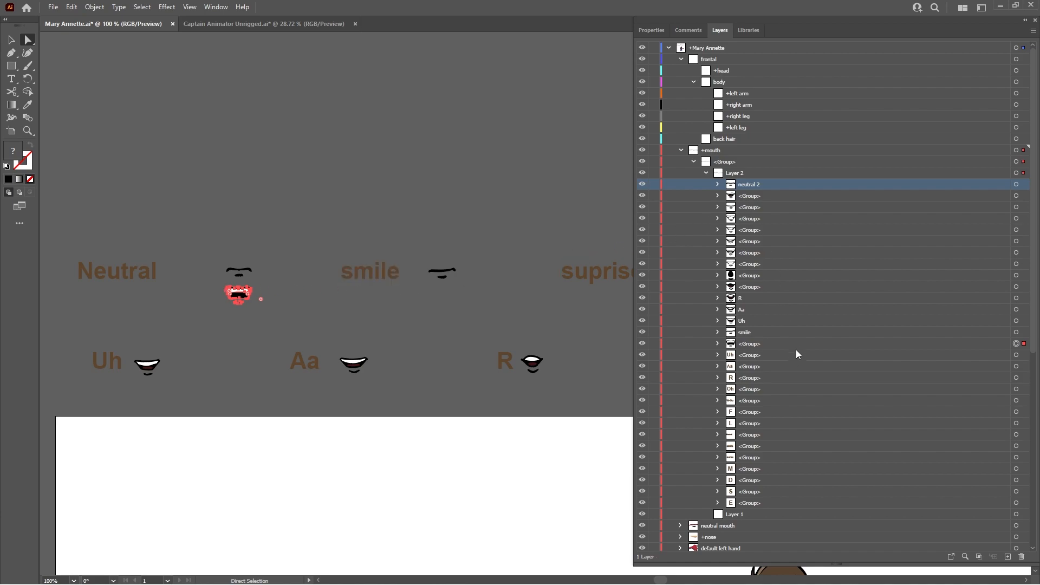
double_click(779, 345)
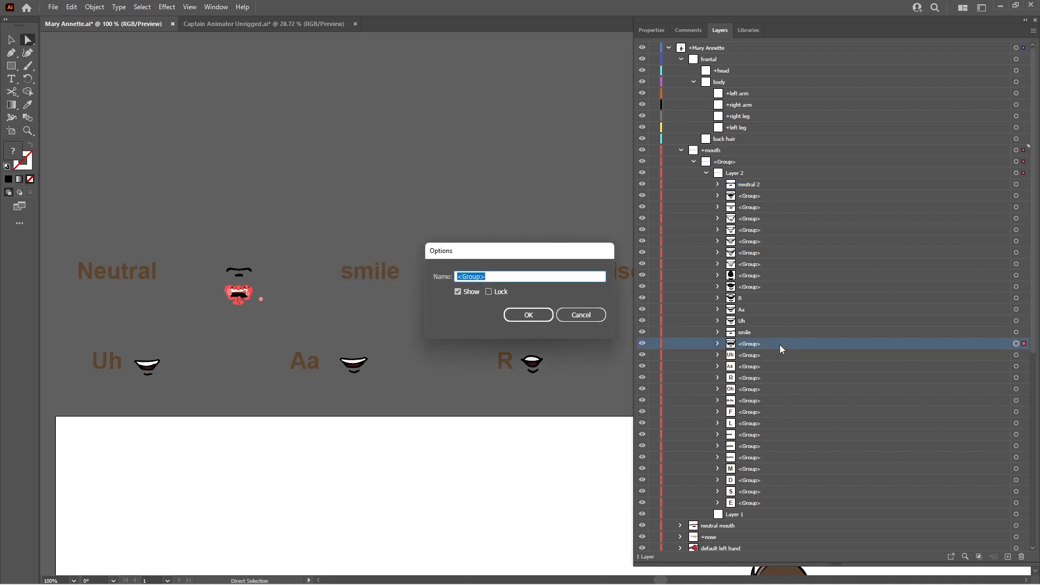
text(neutral 3)
key(Return)
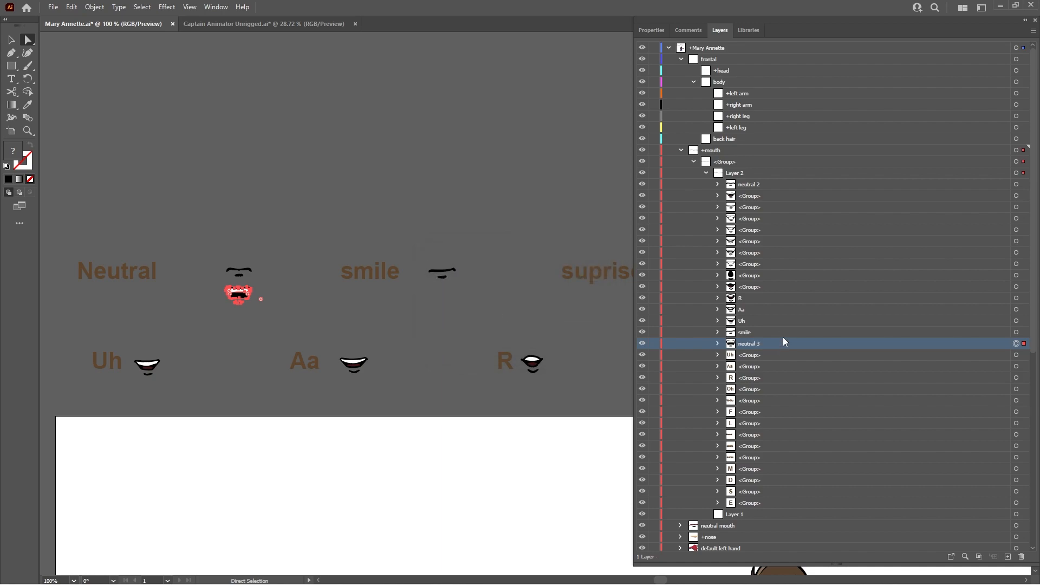
click(510, 318)
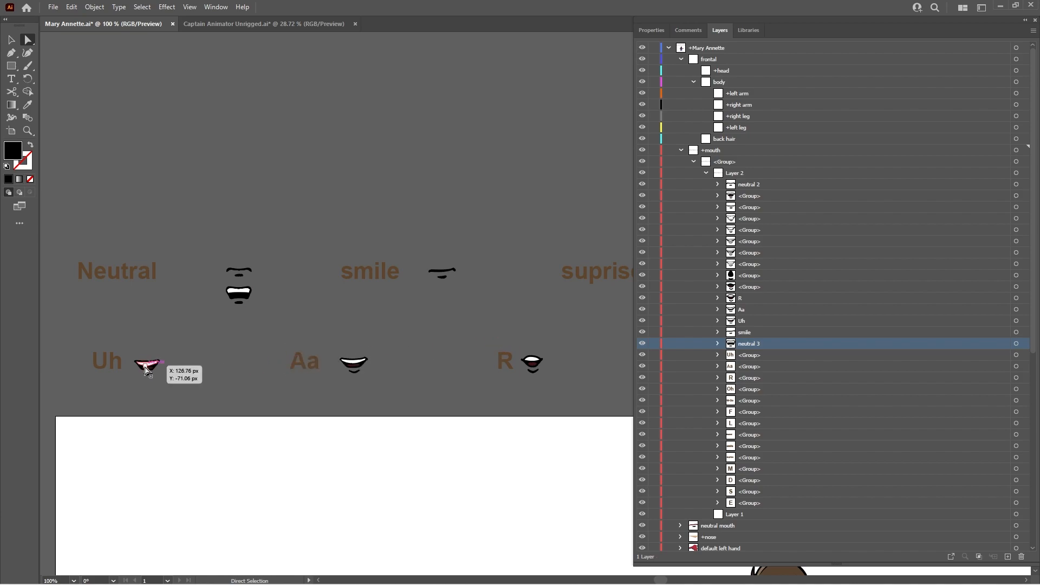
Select the mouth shape beside the suprise label and rename its group as "surprise"
drag(461, 313, 99, 318)
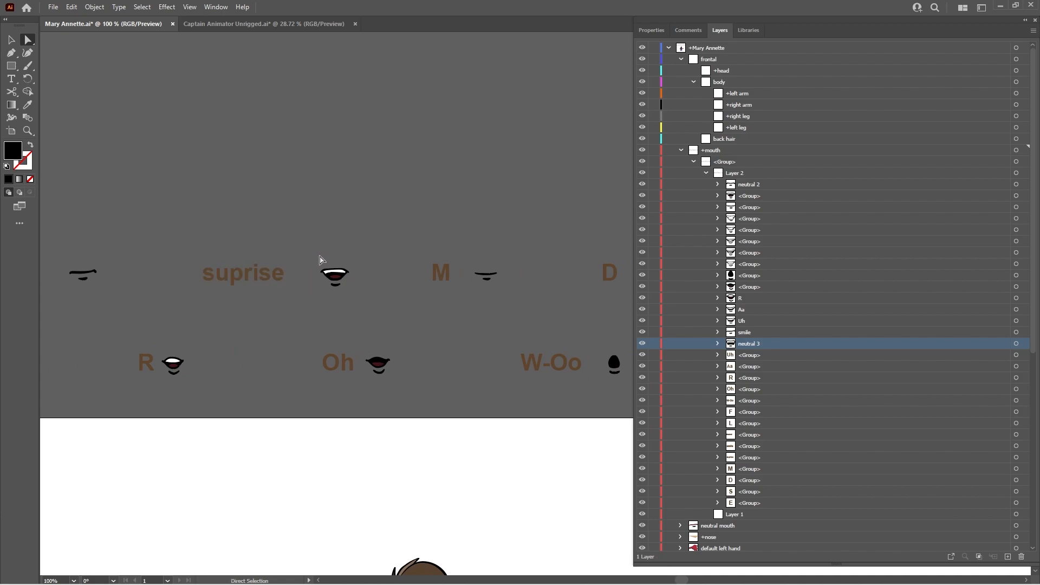
click(357, 290)
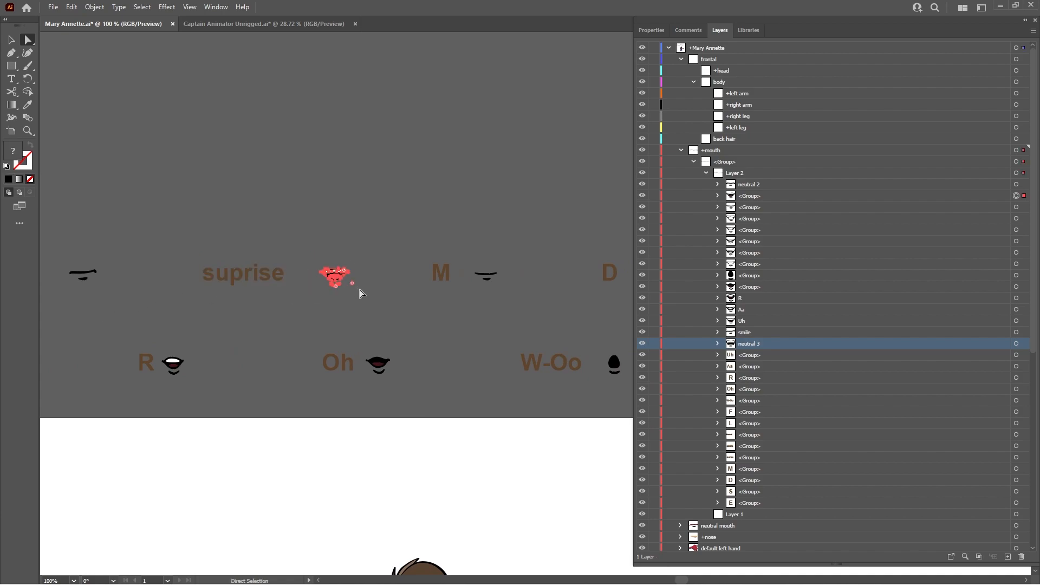
double_click(763, 196)
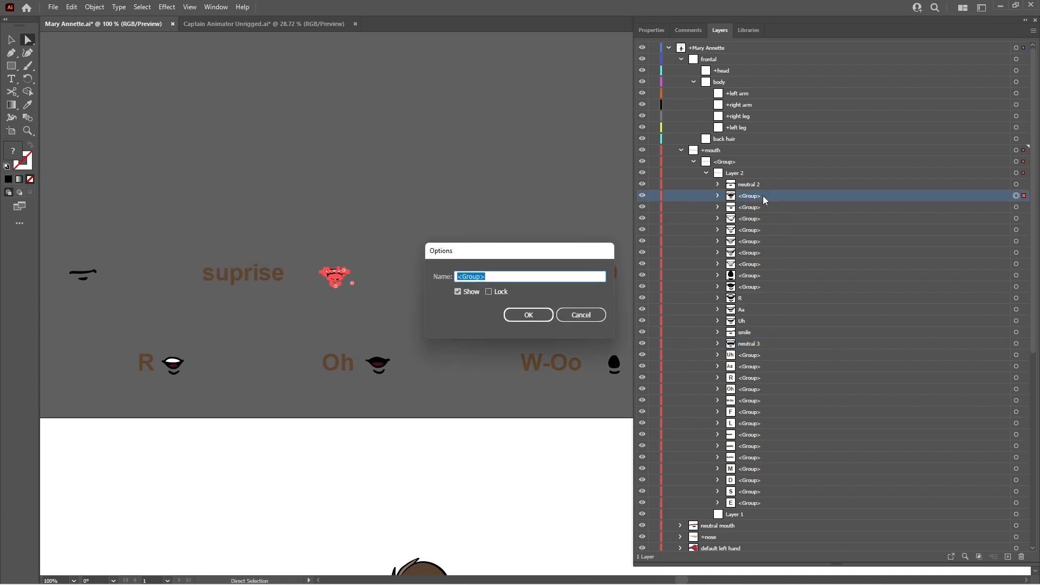
text(surprise)
key(Return)
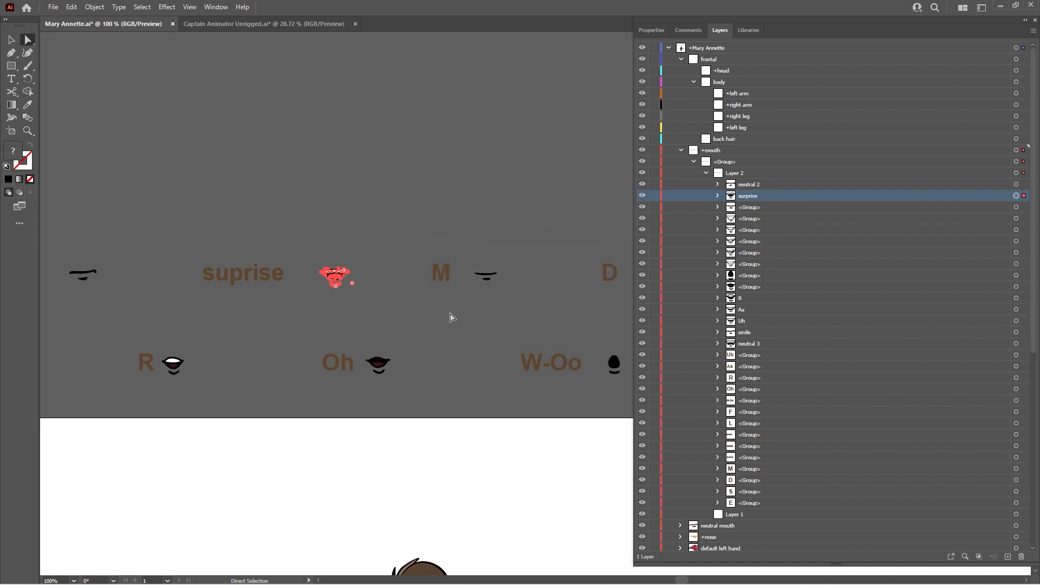
Select the mouth shape beside the Oh label and rename its group as "Oh"
click(384, 370)
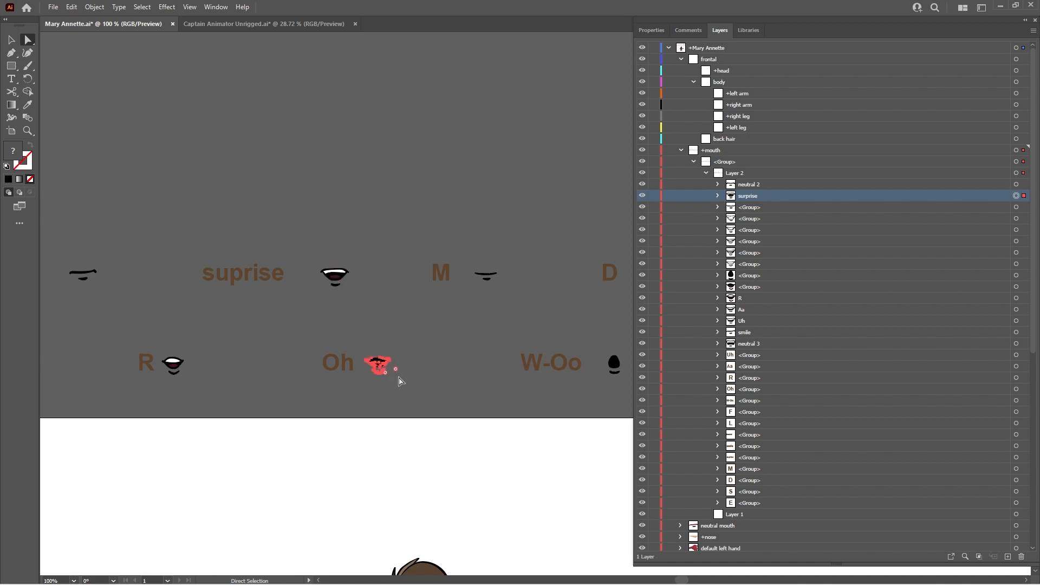
double_click(816, 287)
text(Oh)
click(530, 314)
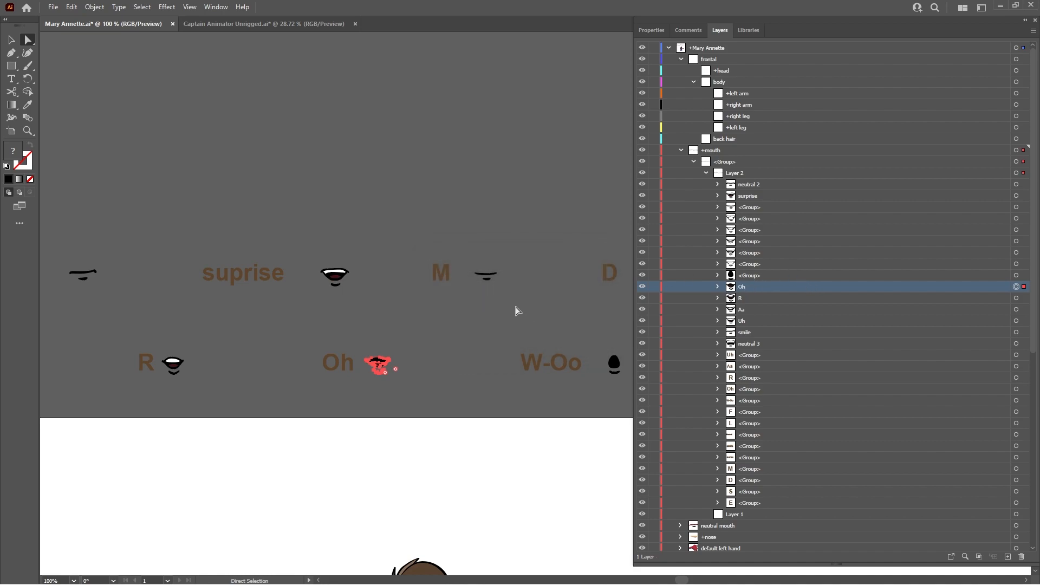
Select the mouth shape beside the M label and rename its group as "M"
click(475, 269)
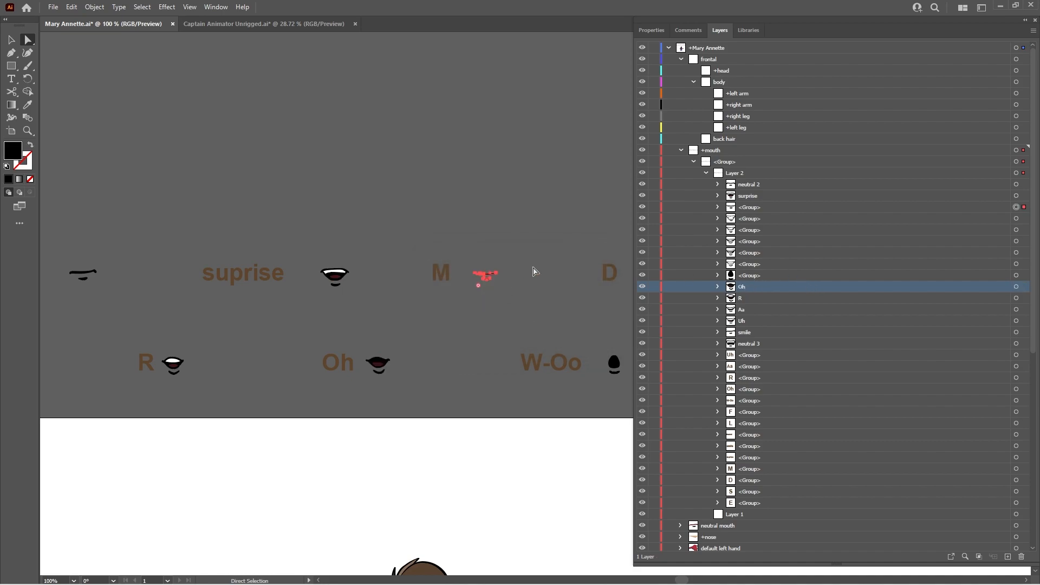
double_click(783, 208)
text(M)
key(Return)
Select the mouth shape beside the W-Oo label and rename its group as "W-Oo"
drag(580, 225, 360, 230)
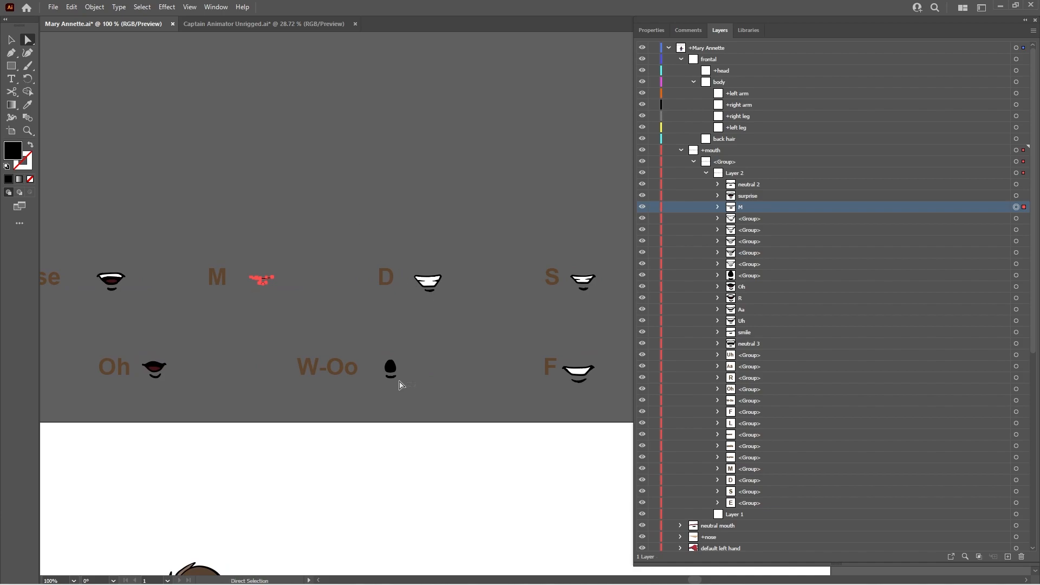
click(386, 360)
double_click(762, 275)
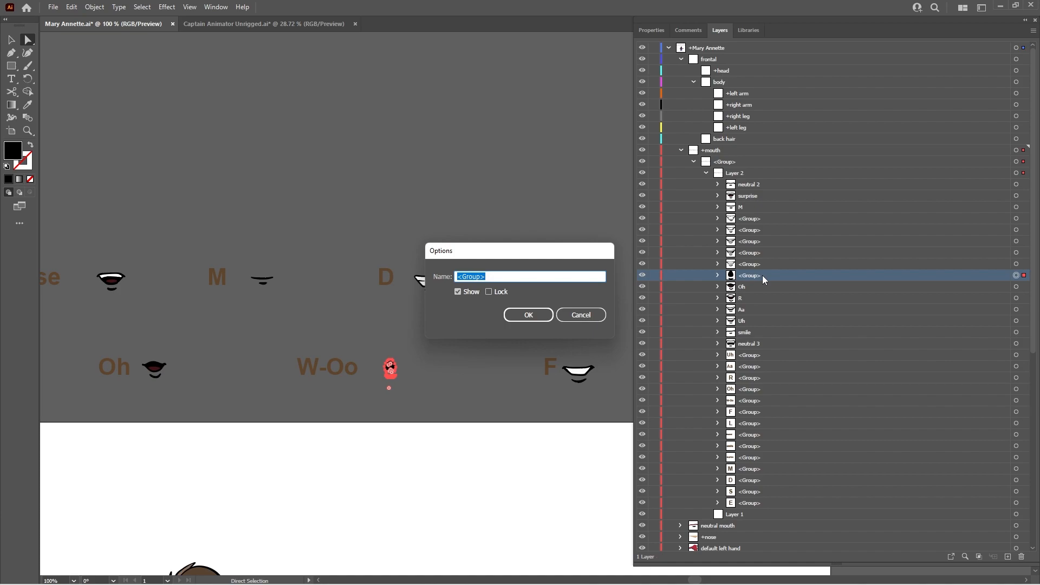
text(W-O)
click(529, 316)
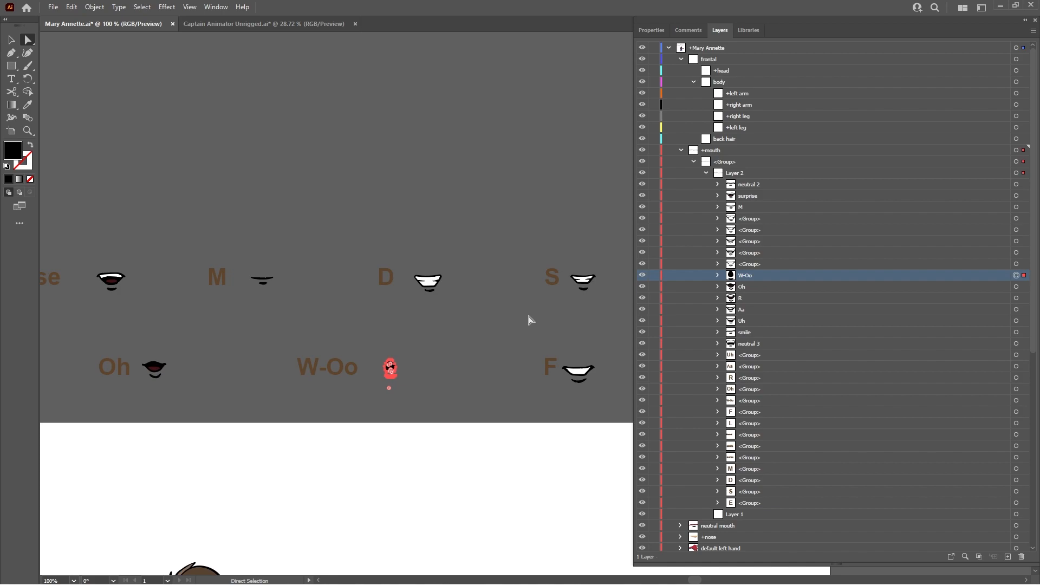
Select the mouth shape beside the D label and rename its group as "D"
click(417, 273)
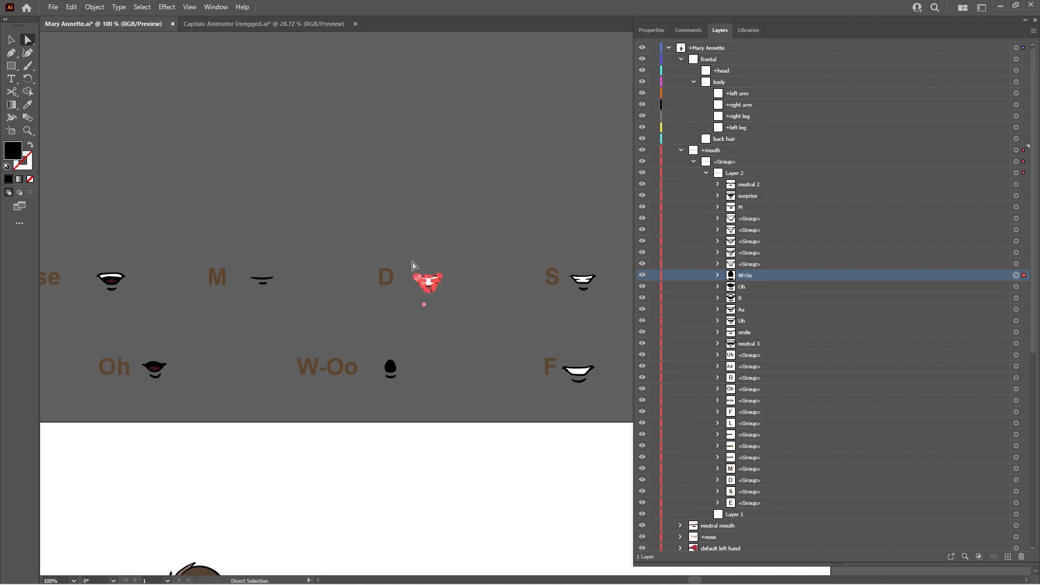
double_click(771, 219)
text(D)
key(Return)
Select the mouth shape beside the S label and rename its group as "S"
drag(550, 231, 388, 230)
drag(450, 293, 410, 258)
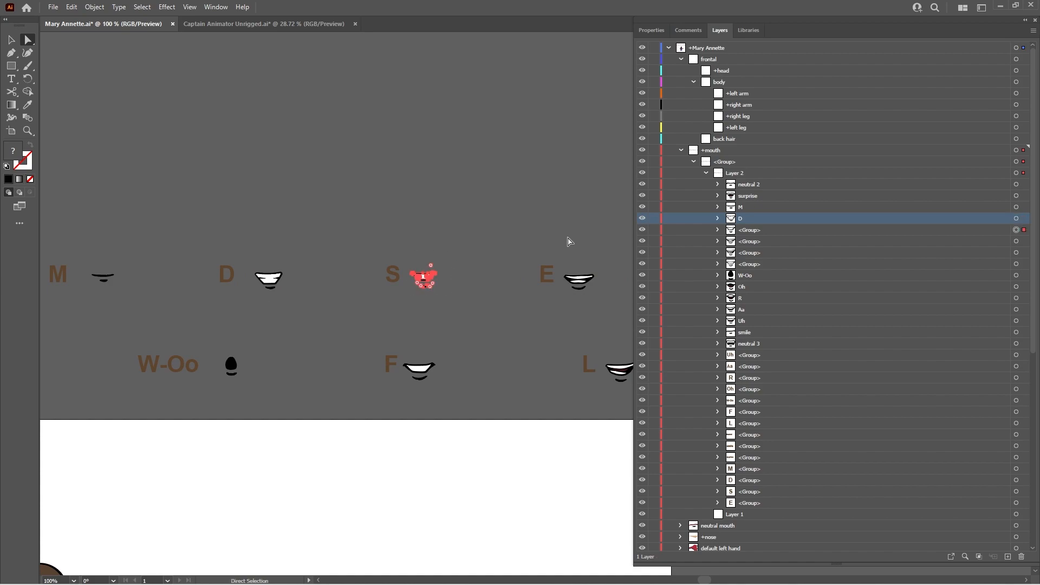
double_click(758, 229)
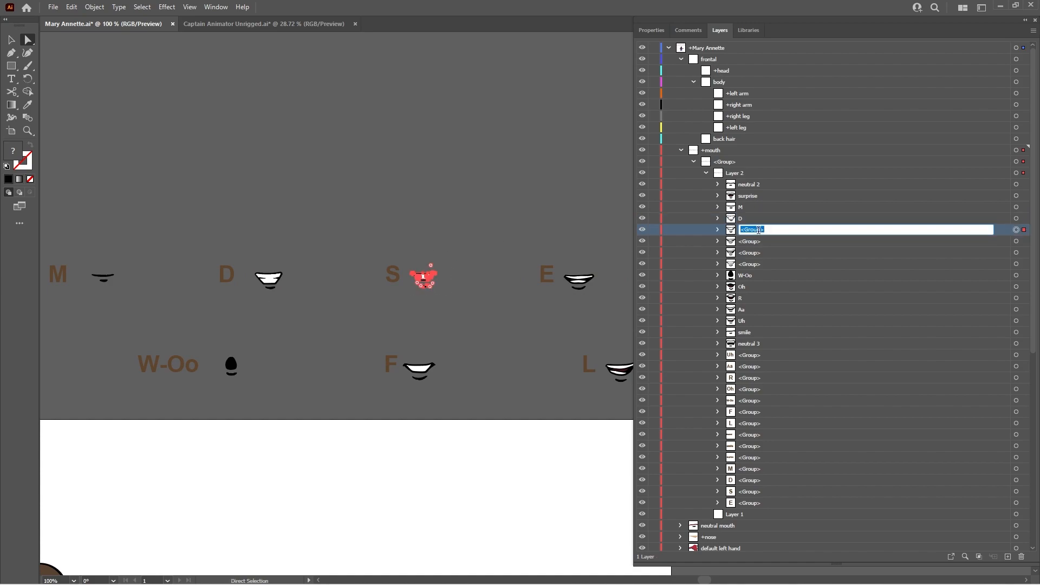
text(S)
key(Return)
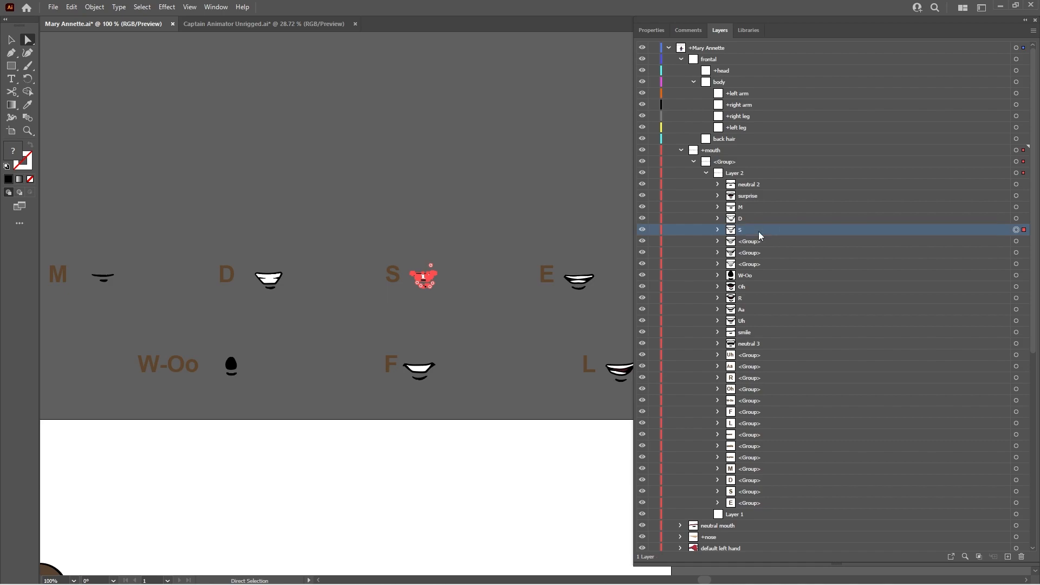
Select the mouth shape beside the F label and rename its group as "F"
click(495, 347)
click(407, 357)
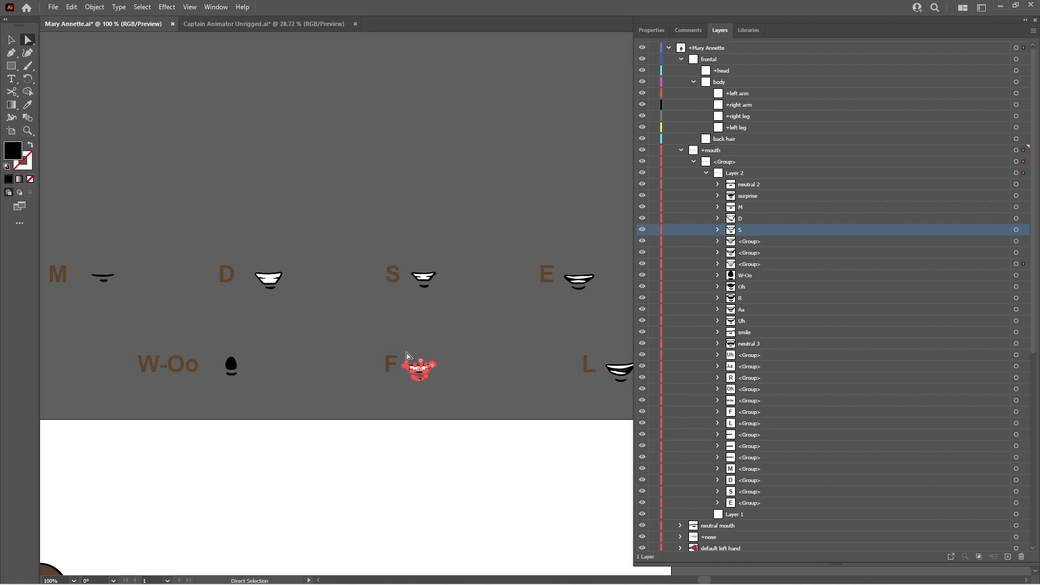
double_click(783, 264)
text(F)
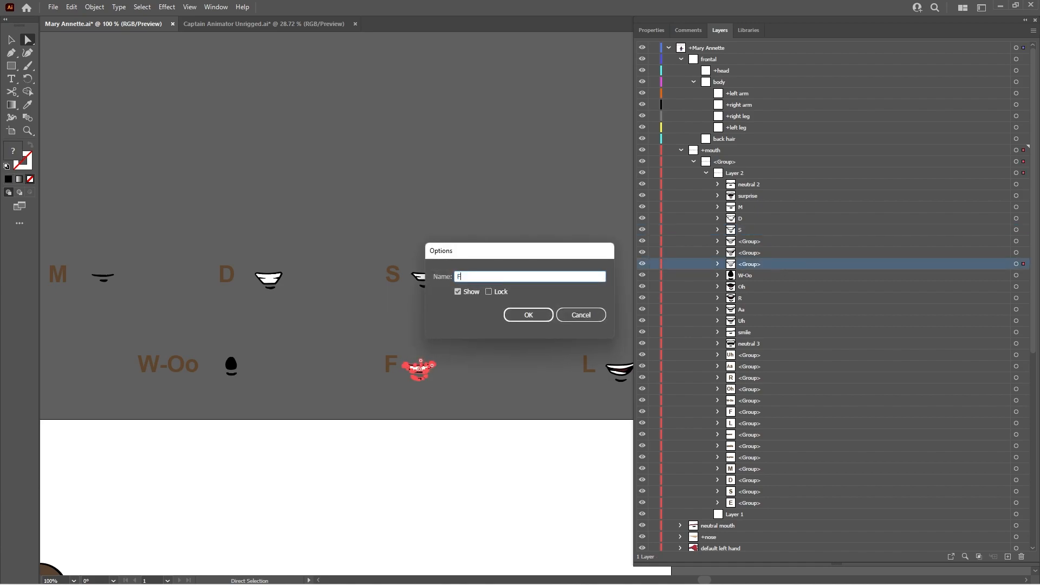
key(Return)
Select the mouth shape beside the E label and rename its group as "E"
scroll(550, 313, right, 5)
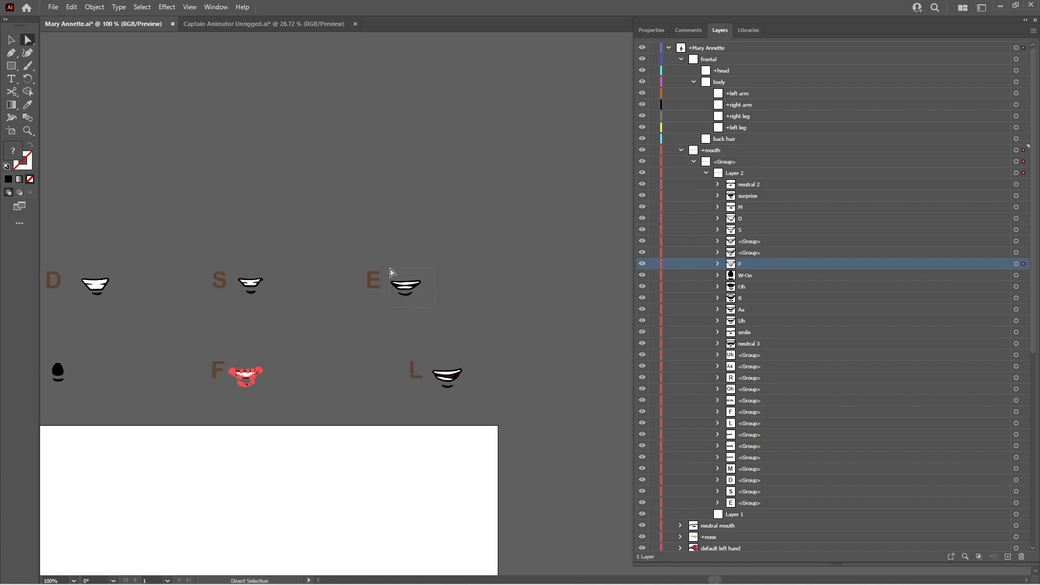
click(393, 272)
double_click(750, 241)
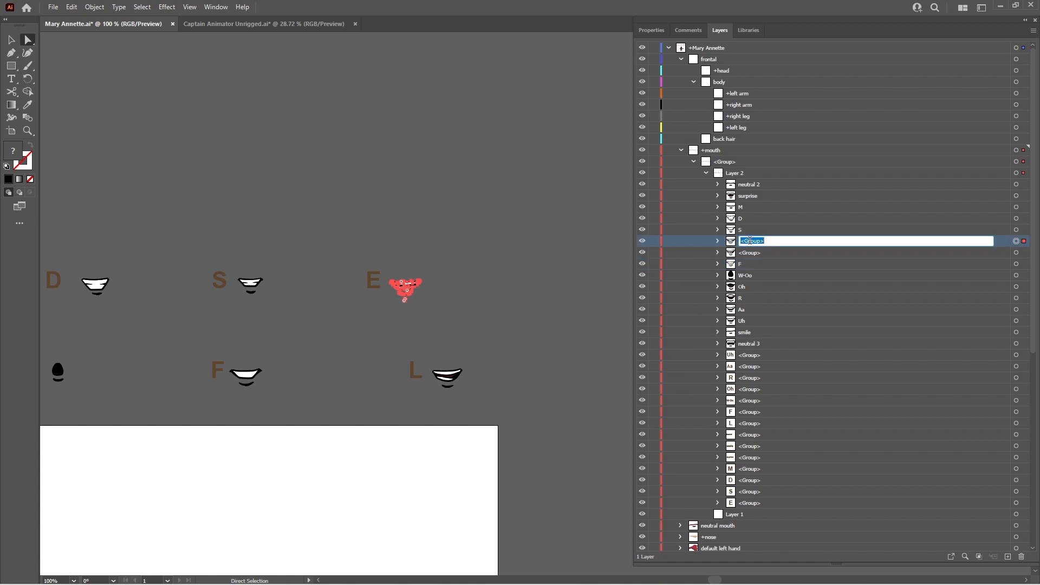
text(E)
key(Return)
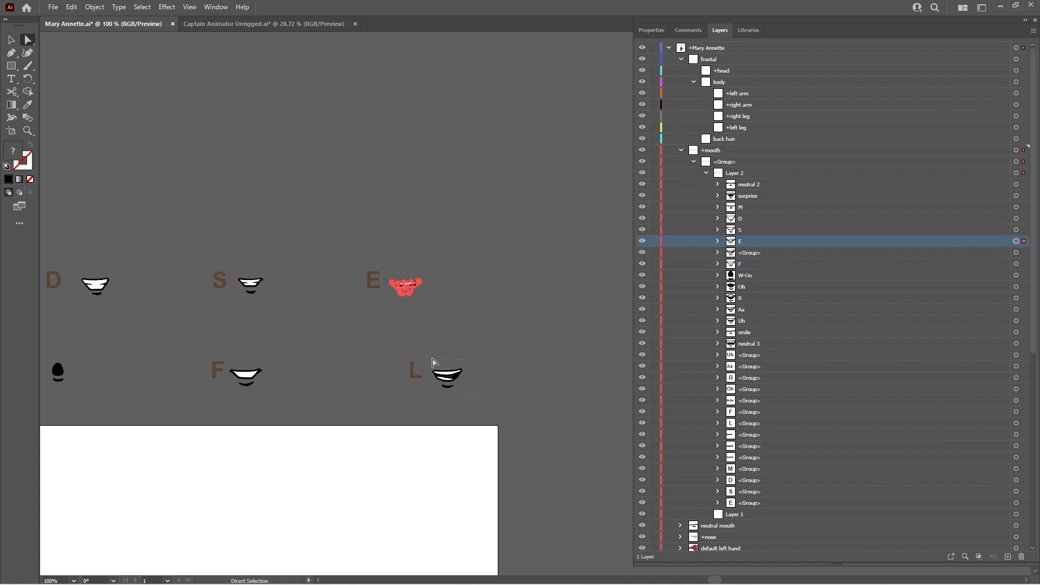
Select the mouth shape beside the L label and rename its group as "L"
click(436, 362)
double_click(757, 253)
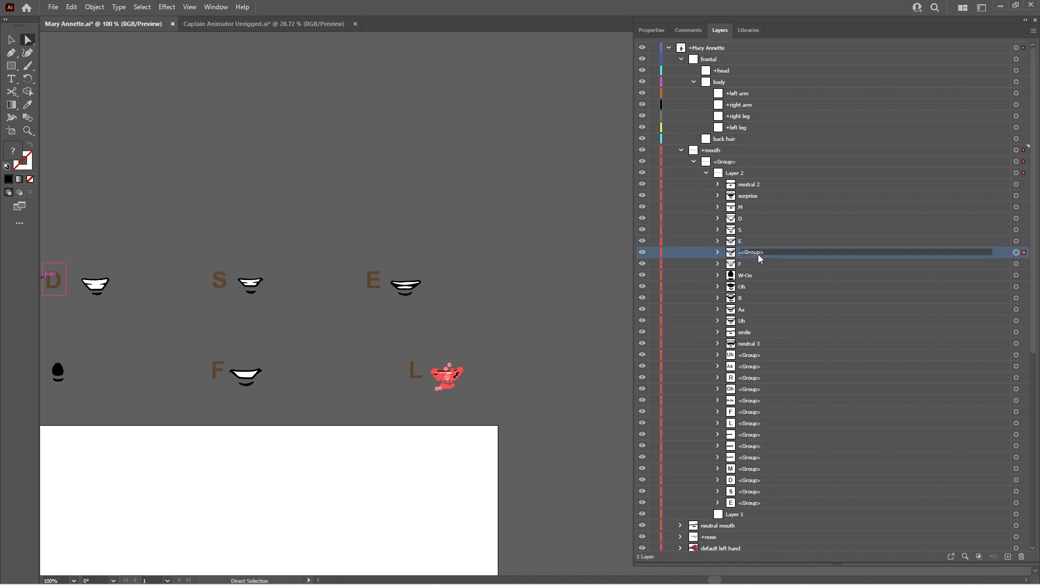
text(L)
key(Return)
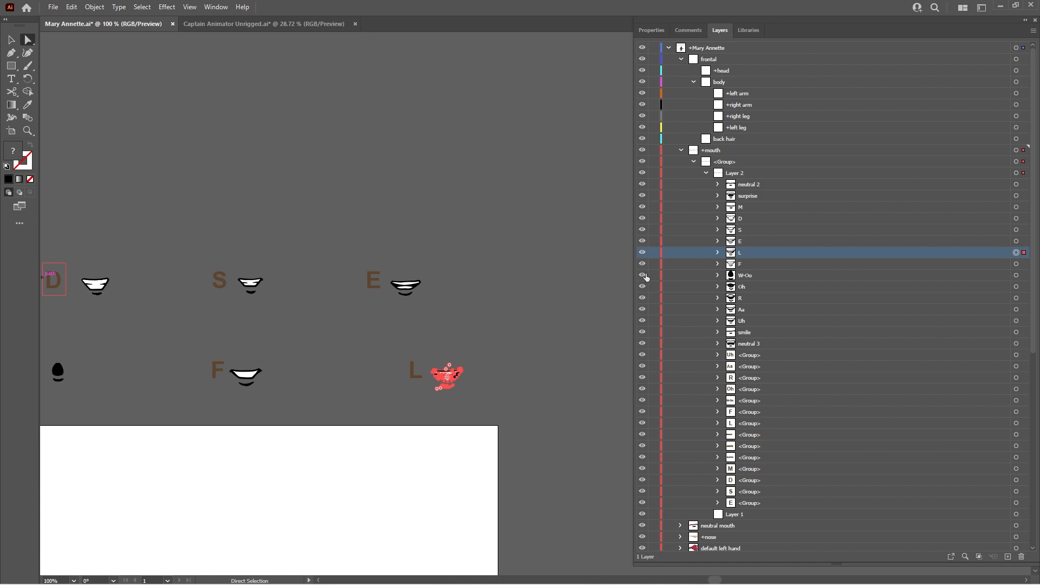
Delete all the unnamed text label groups in Layer 2, from the Uh label through the E label
key(z)
alt+click(506, 327)
alt+click(517, 330)
alt+click(499, 299)
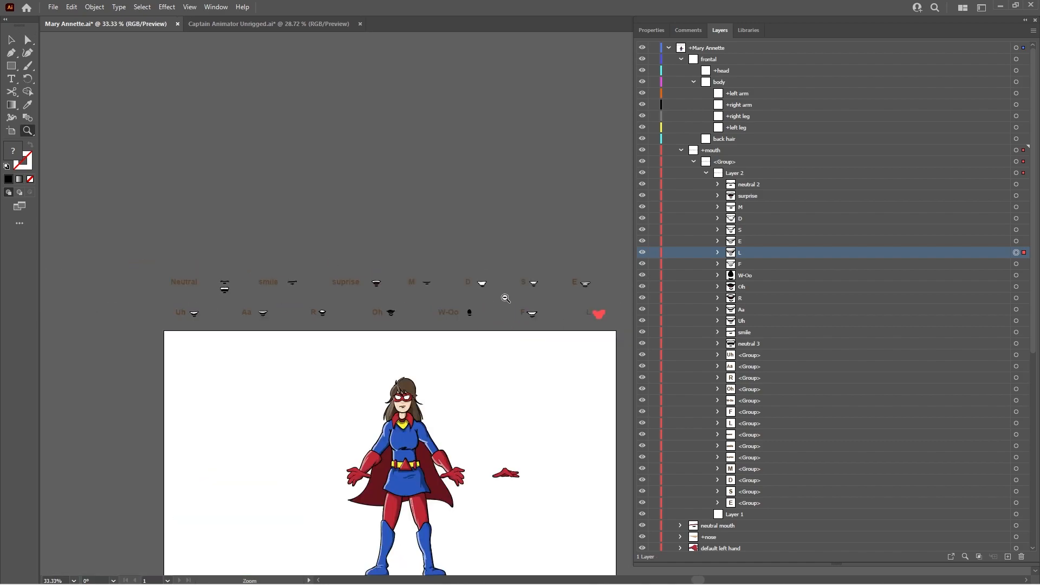
click(753, 357)
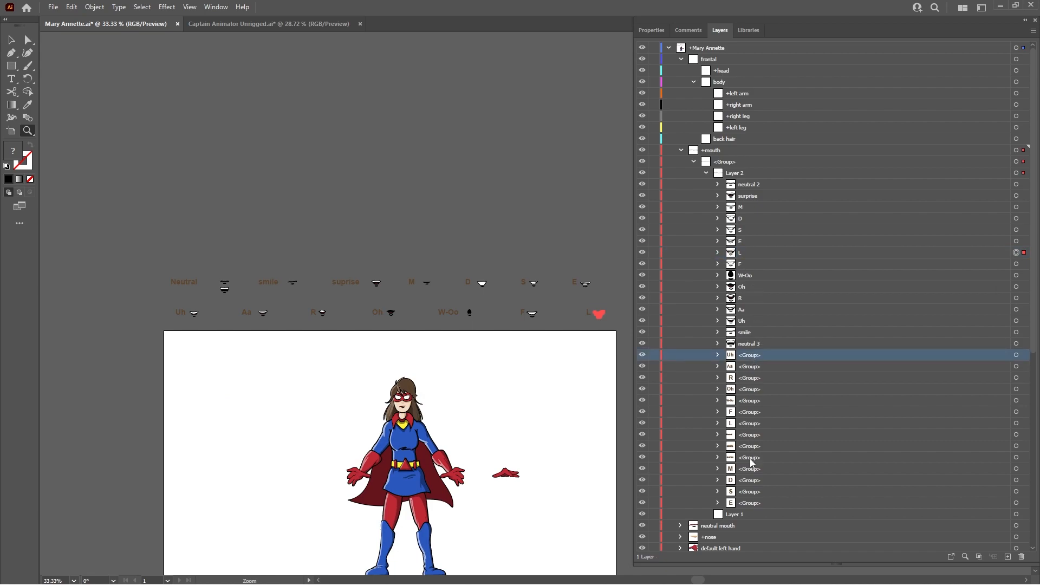
shift+click(753, 504)
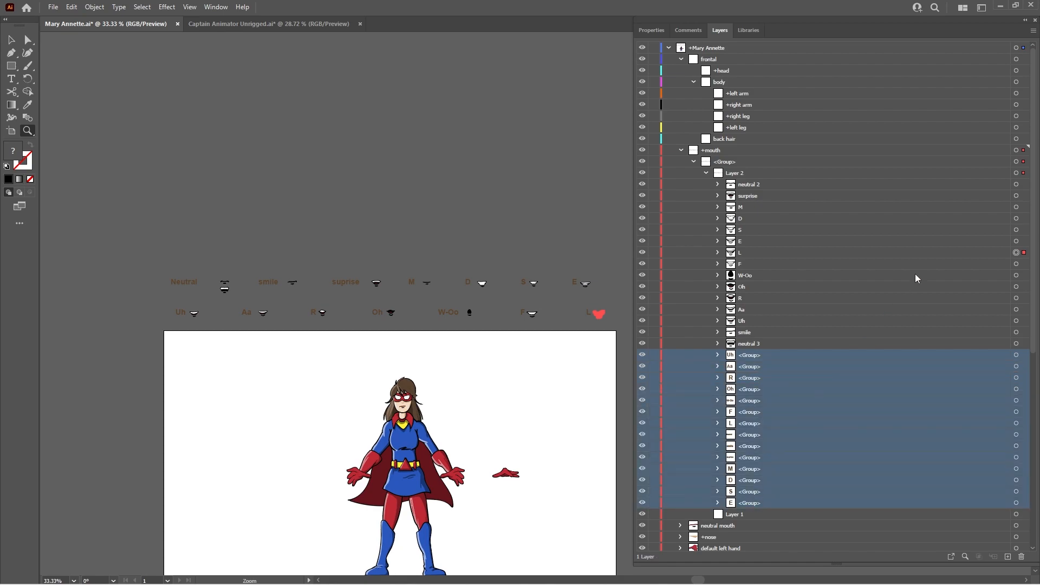
click(1033, 31)
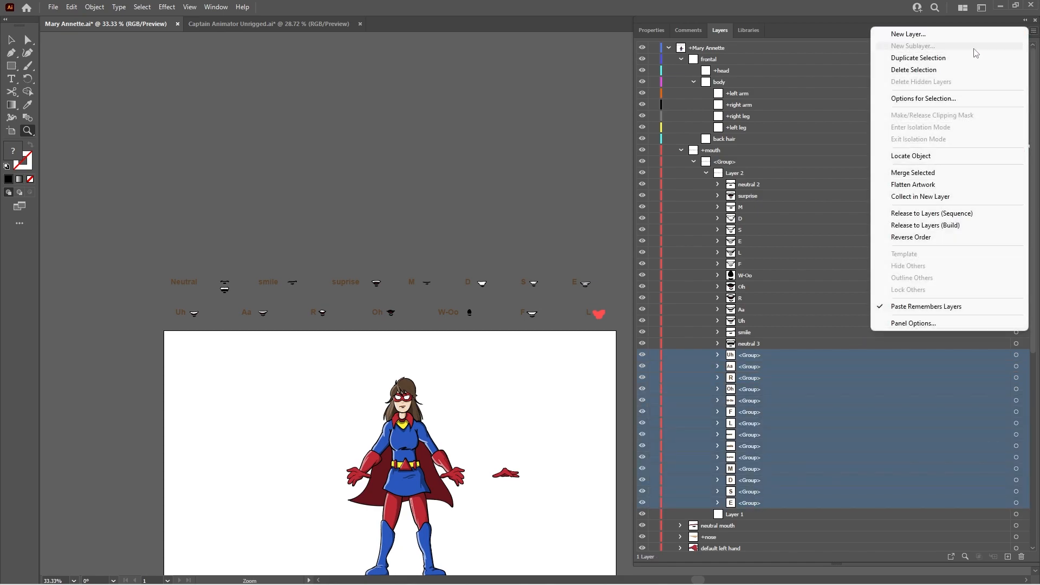
click(953, 70)
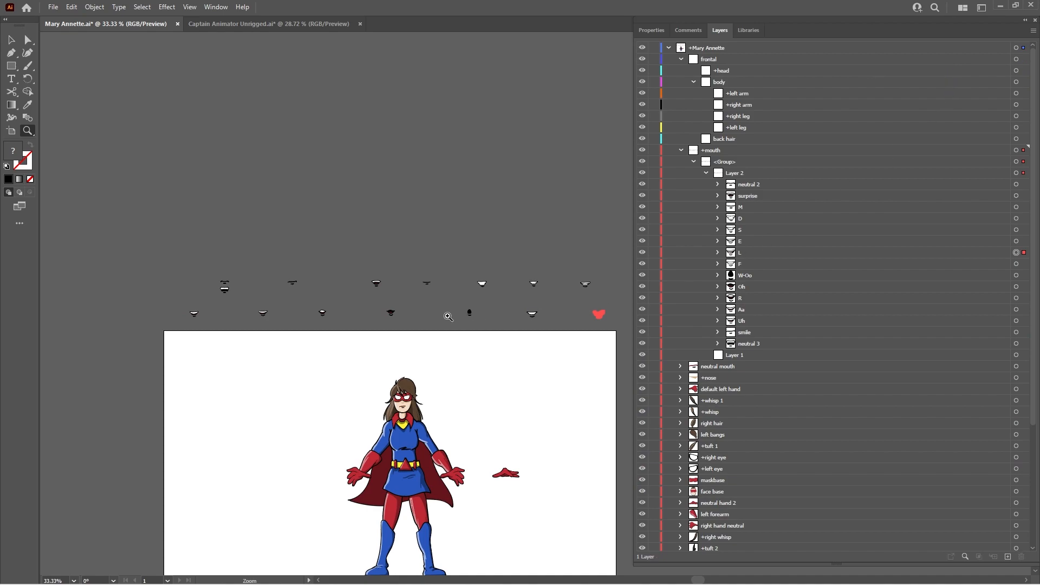
Move the L mouth shape on the canvas onto the F mouth shape
key(ctrl+equal)
drag(531, 296, 388, 286)
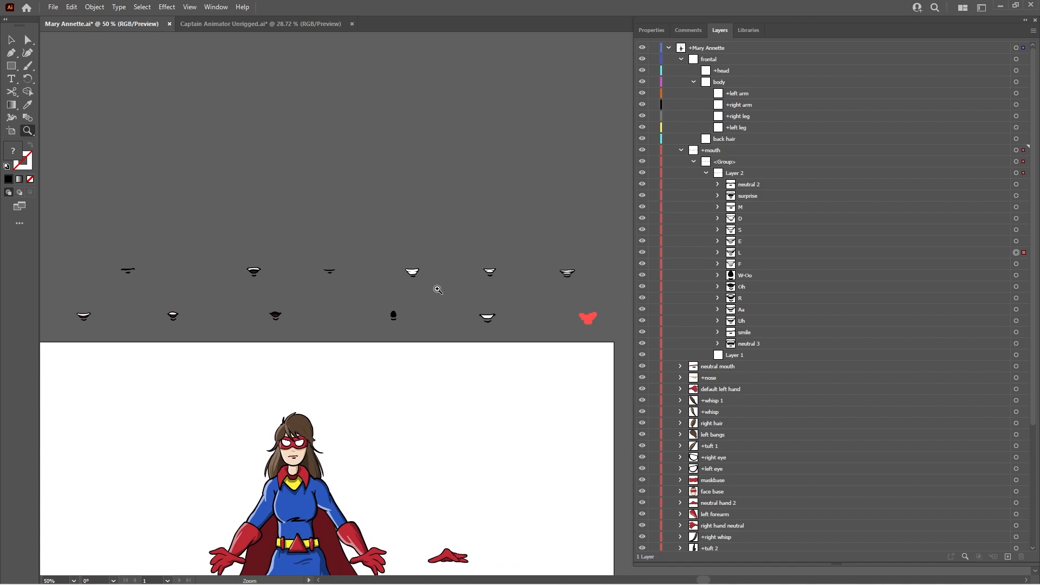
key(v)
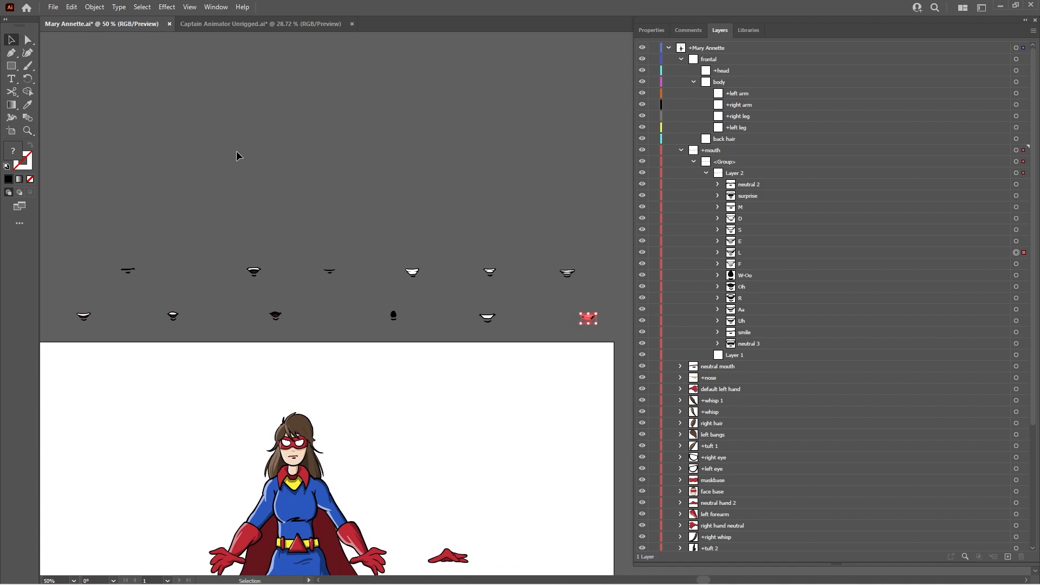
drag(589, 322, 489, 323)
Select only the E mouth shape and move it onto the overlapping F and L mouths
click(568, 276)
click(564, 249)
click(28, 40)
drag(552, 259, 580, 283)
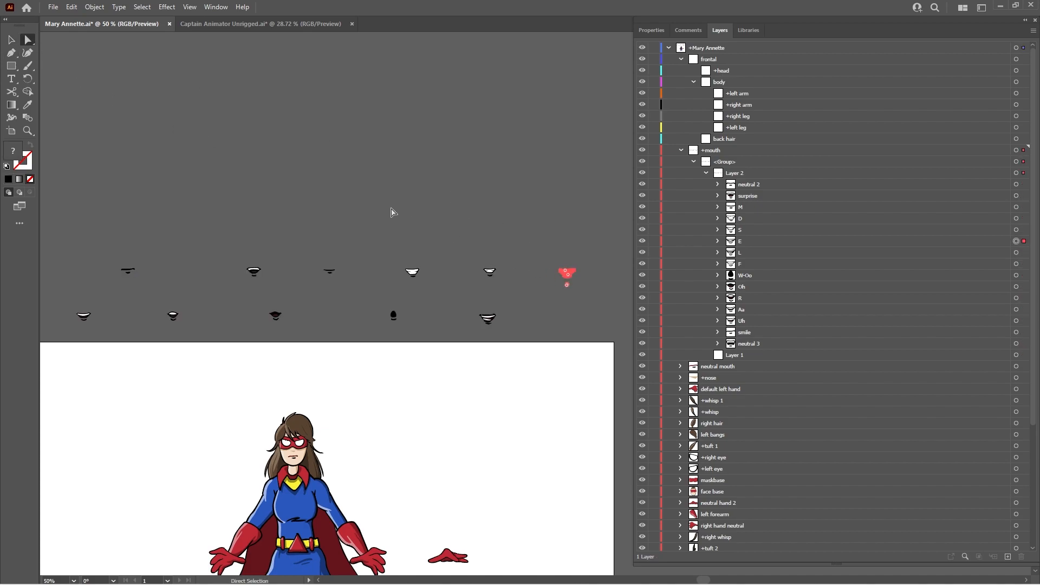
click(11, 39)
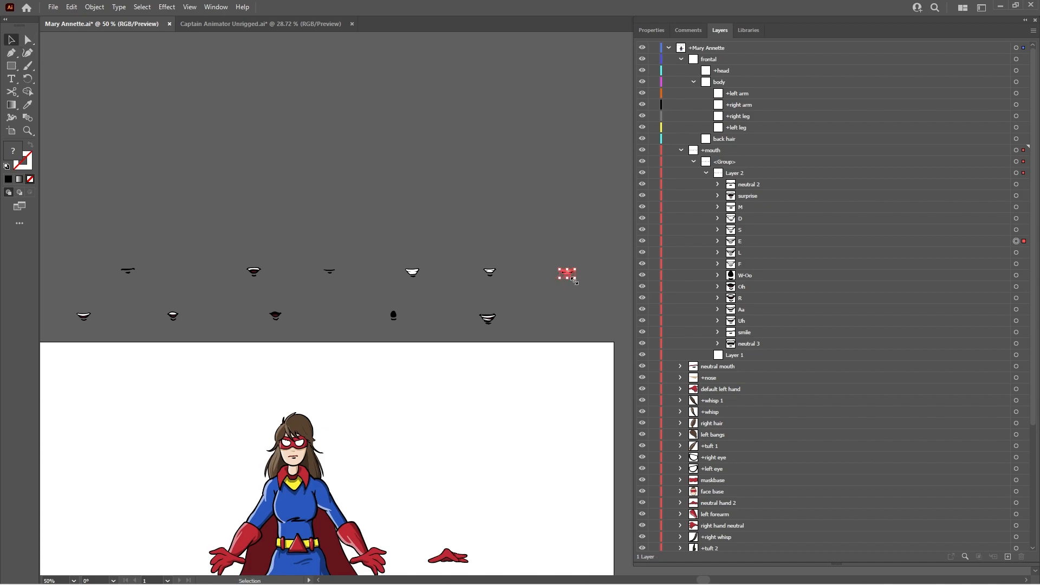
mouse_move(567, 274)
mouse_down()
mouse_move(489, 307)
mouse_move(488, 319)
mouse_up()
click(526, 288)
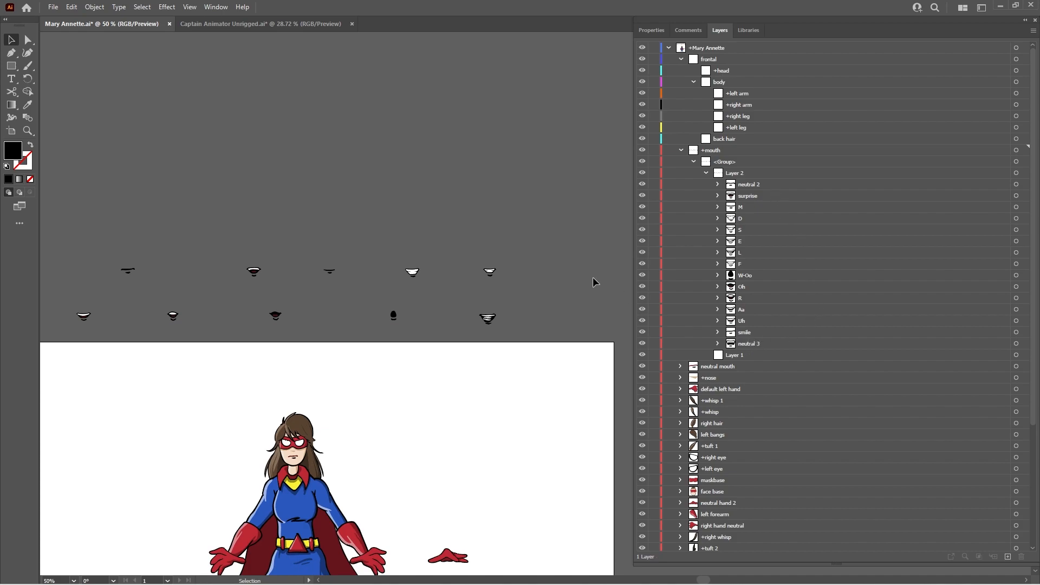
Open the group inside the +mouth layer in isolation mode so its mouth shapes can be selected individually
click(489, 271)
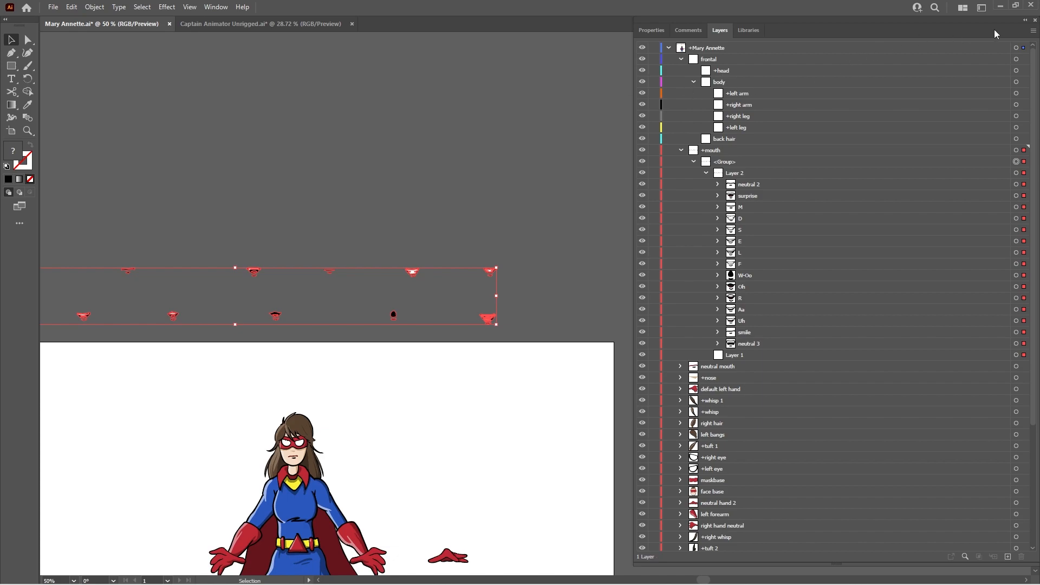
click(1033, 32)
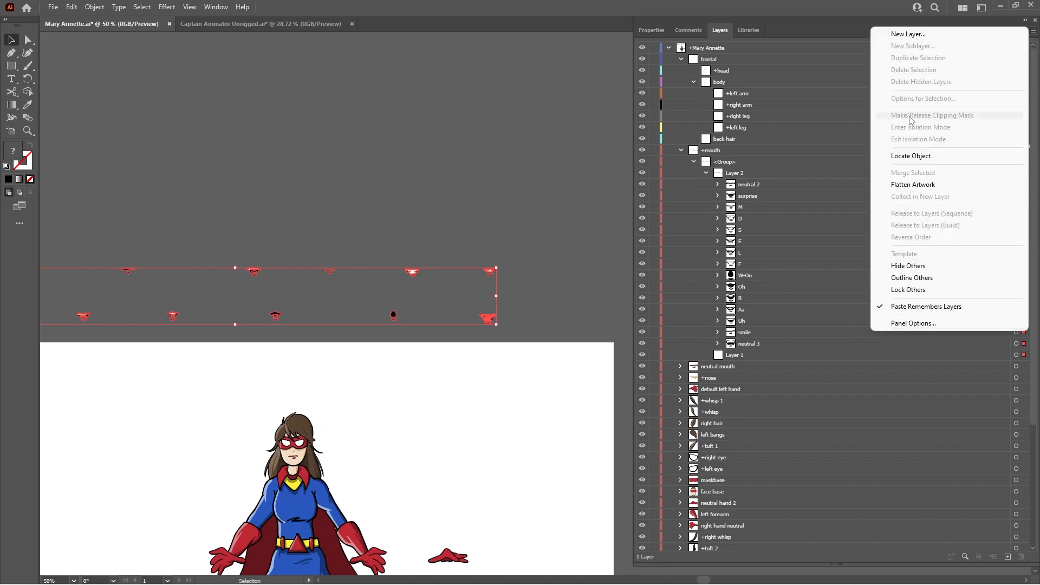
click(519, 174)
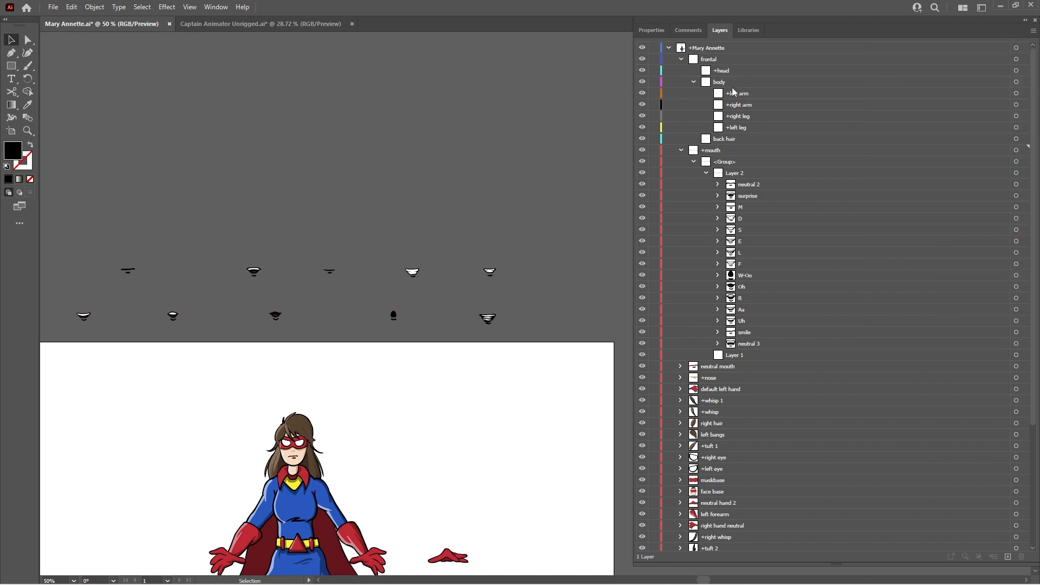
click(757, 173)
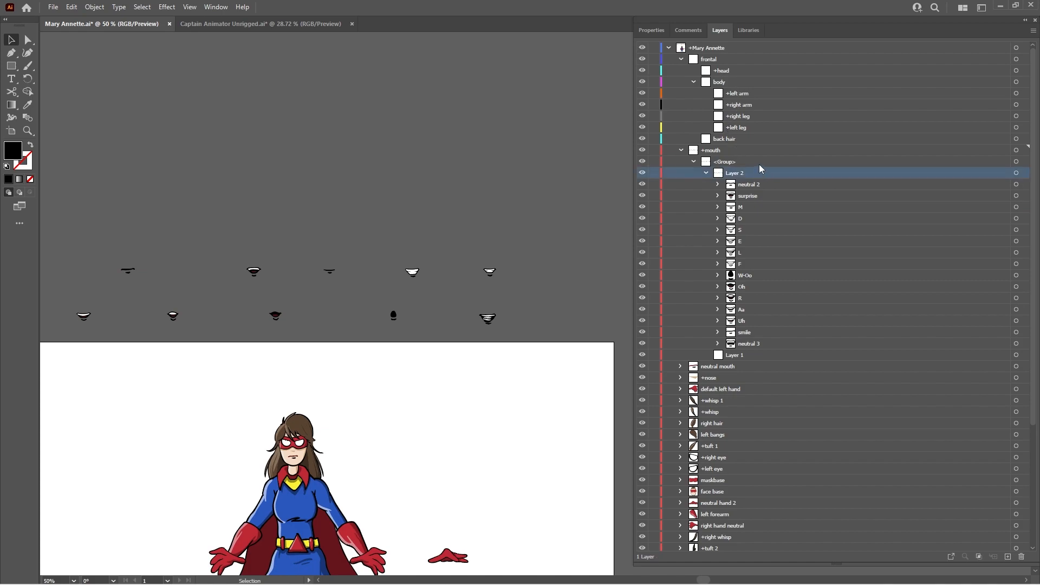
click(758, 162)
click(1032, 31)
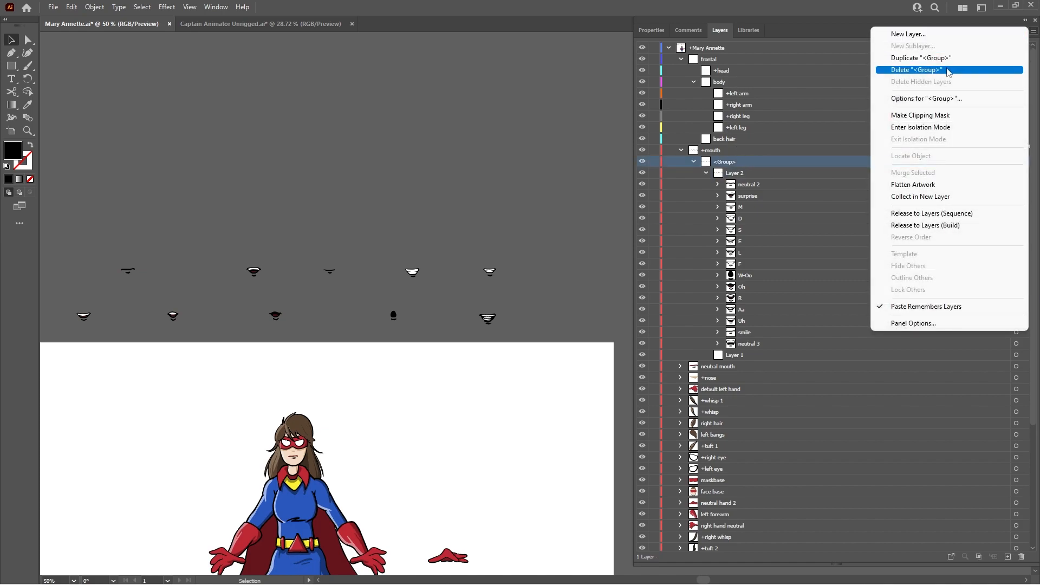
click(921, 127)
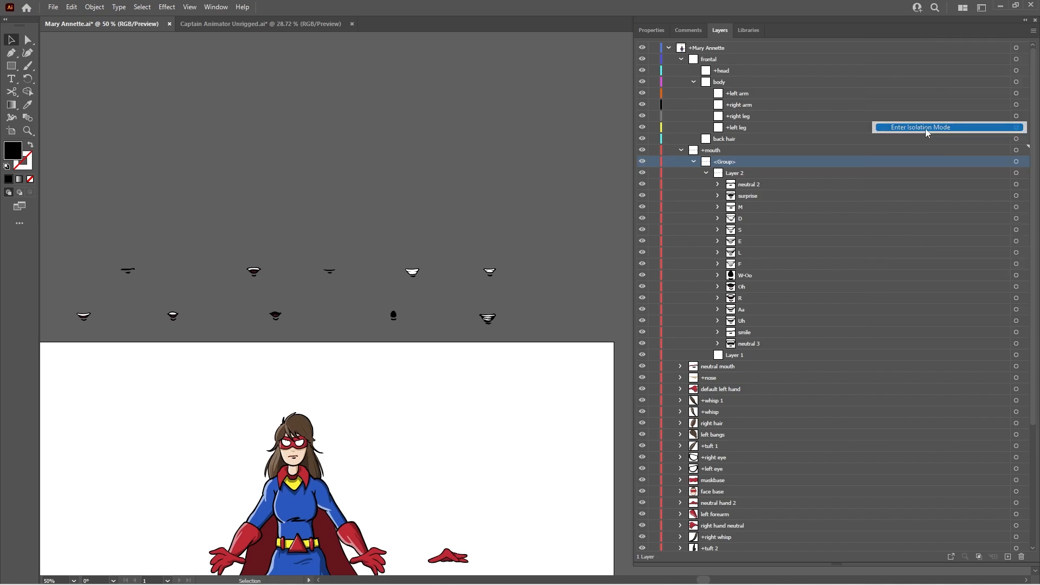
drag(482, 265, 504, 286)
click(544, 269)
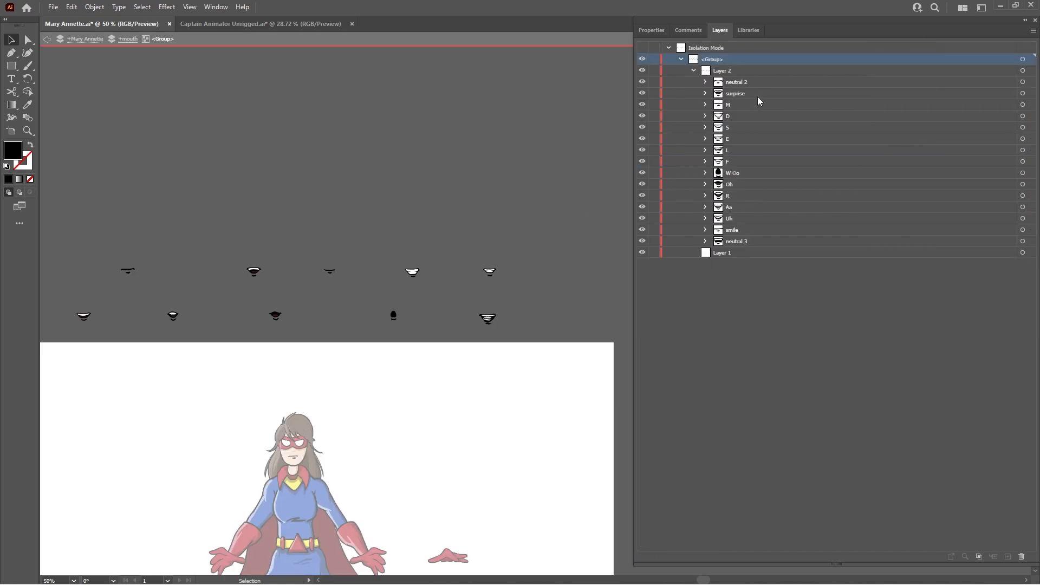
Select the neutral 3 mouth shape and move it onto the stacked F, L and E mouths
drag(380, 225, 487, 226)
click(947, 242)
click(1024, 241)
drag(158, 286, 617, 322)
Select the smile mouth shape and move it onto the stacked mouth shapes
click(862, 230)
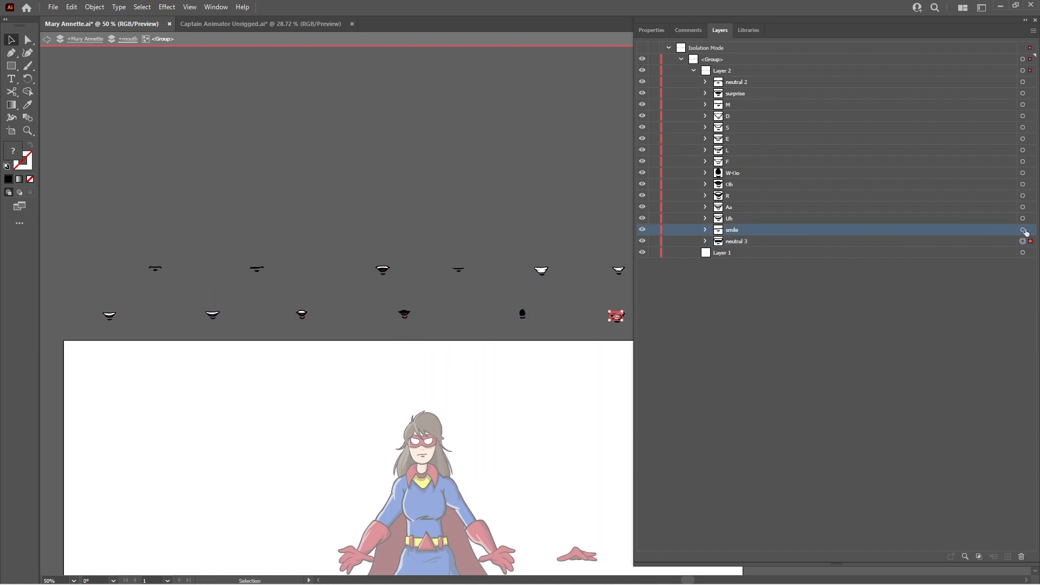
click(1023, 230)
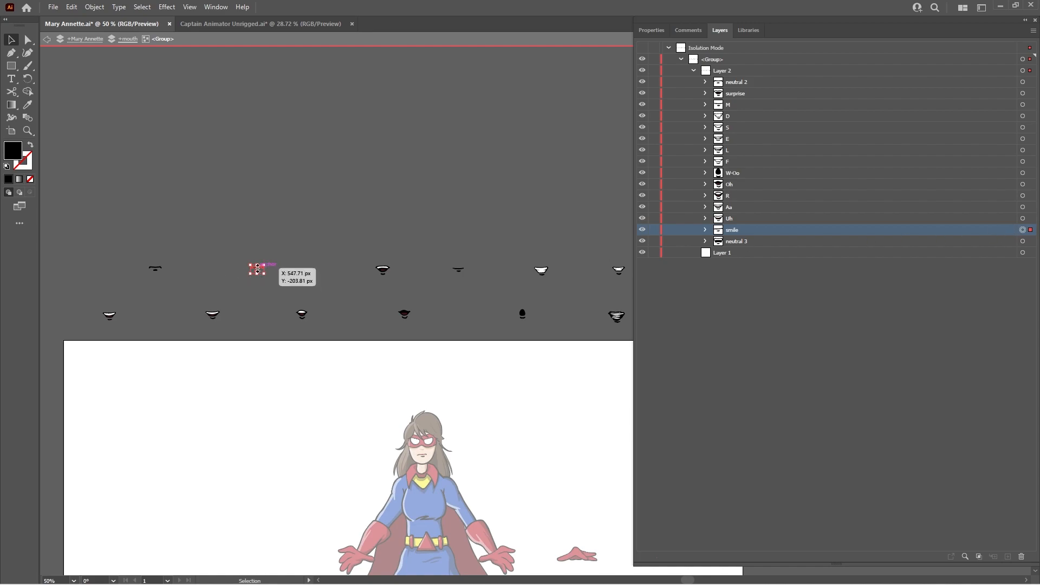
key(z)
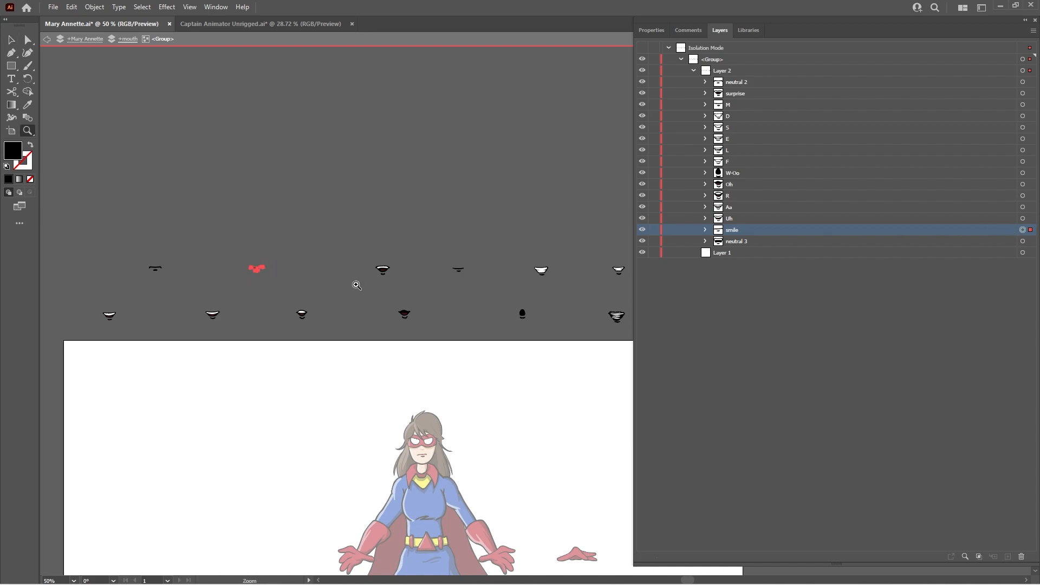
click(355, 284)
key(space)
drag(456, 307, 152, 258)
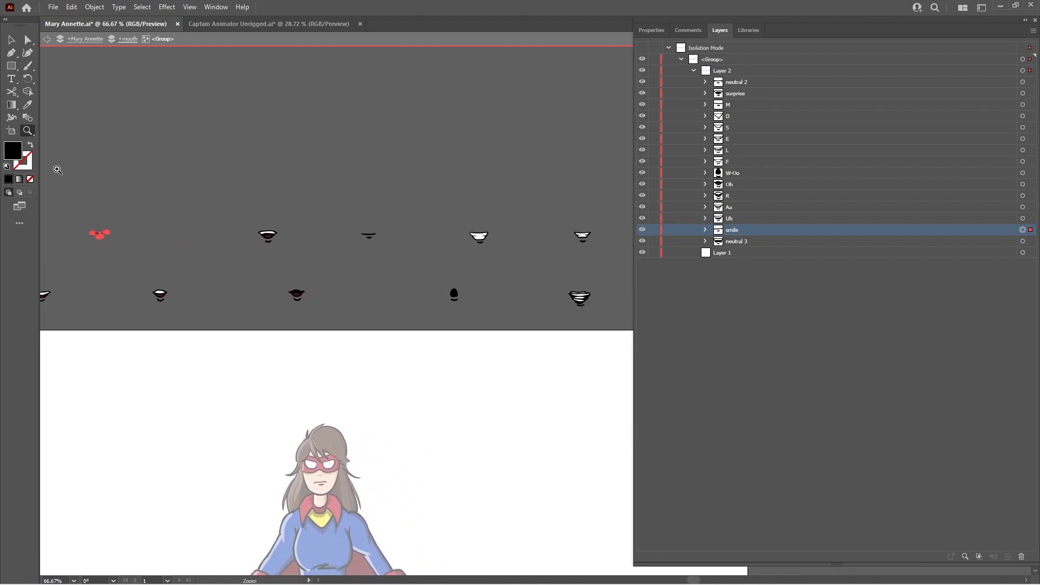
click(10, 42)
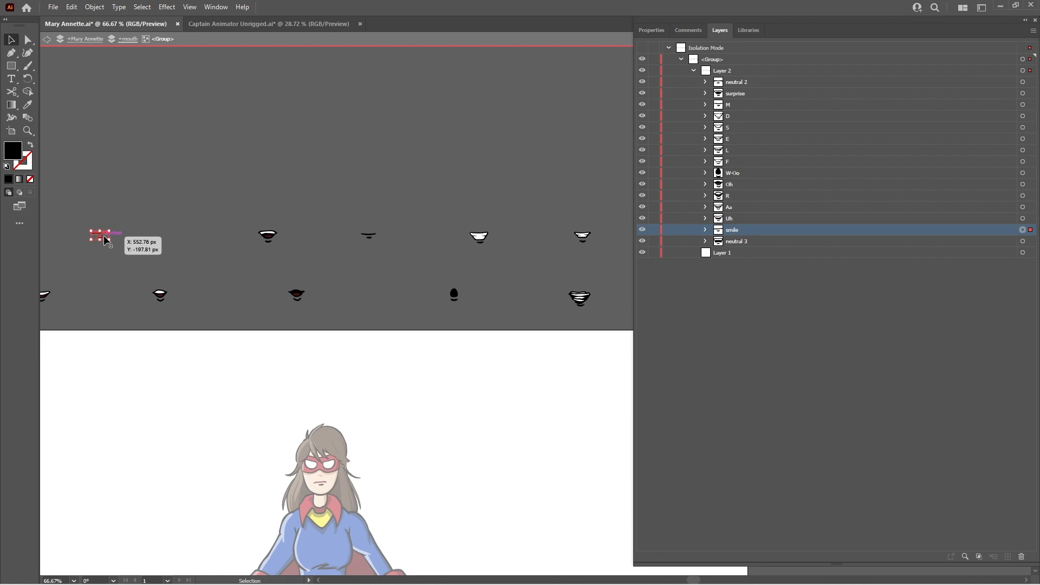
drag(107, 240, 580, 302)
Select the Uh mouth shape and move it onto the stacked mouth shapes
key(ctrl+a)
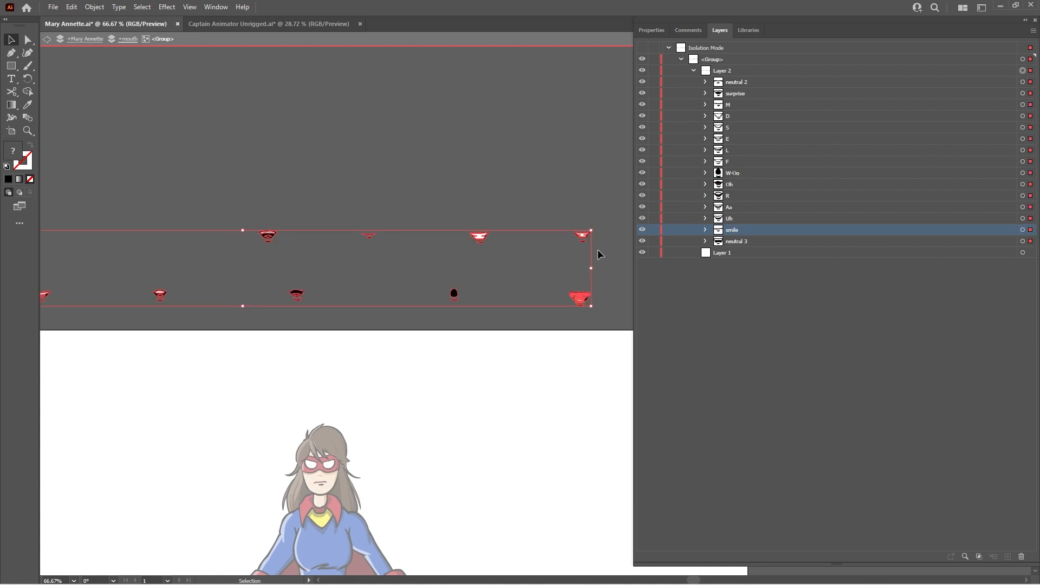
click(993, 213)
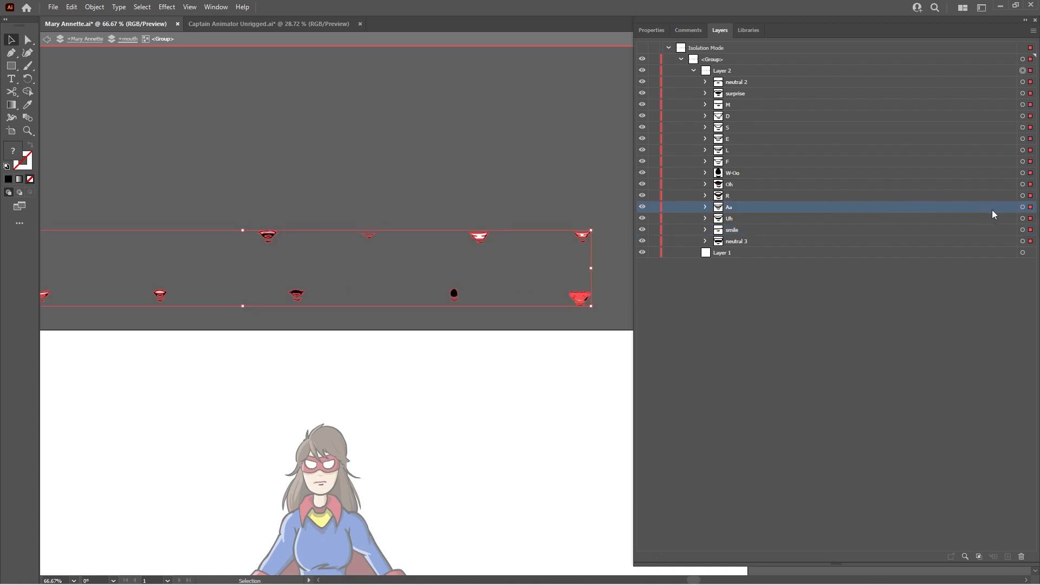
click(1022, 219)
key(z)
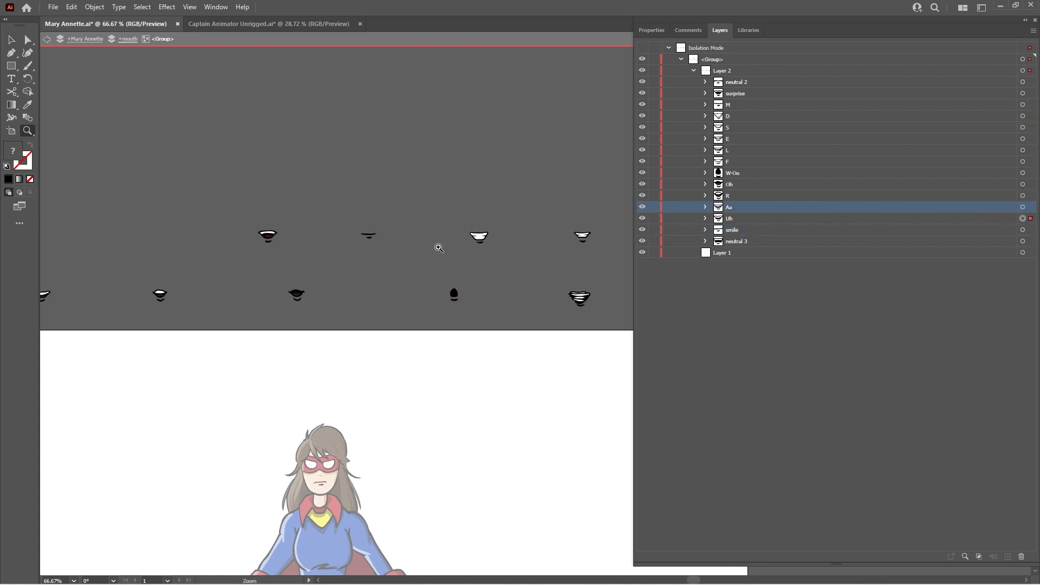
key(ctrl+minus)
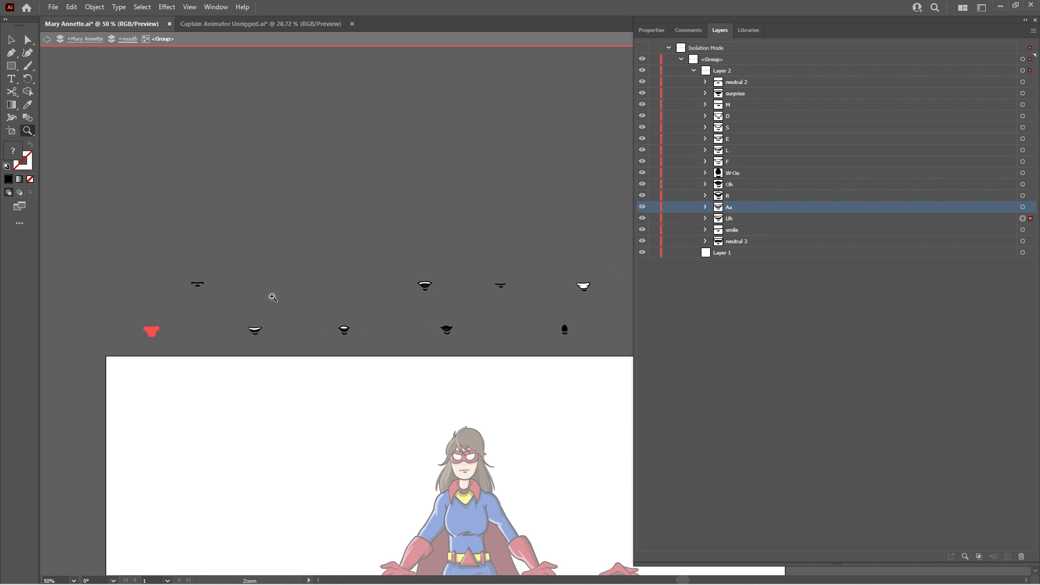
drag(379, 290, 289, 282)
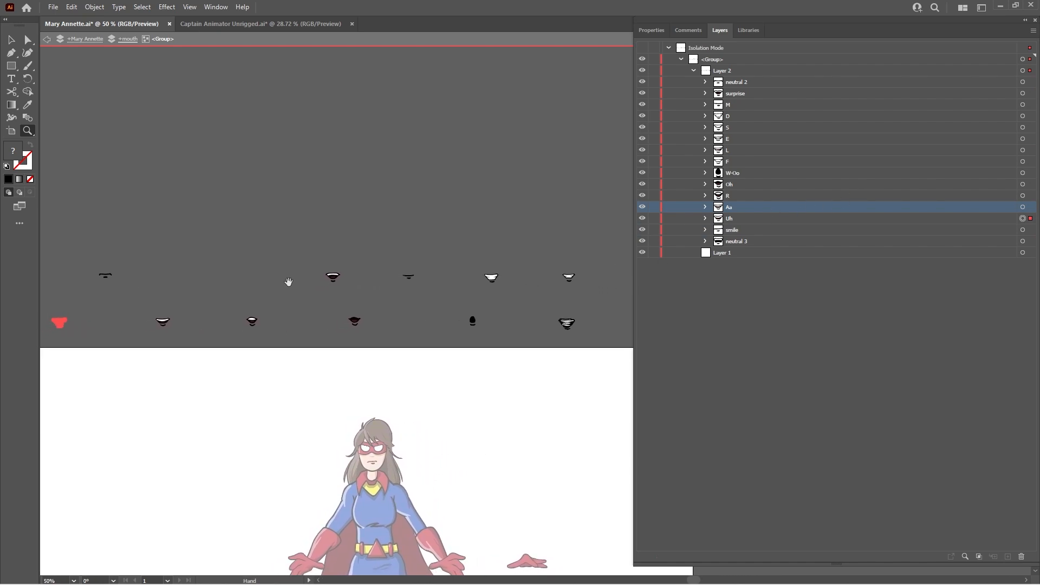
key(v)
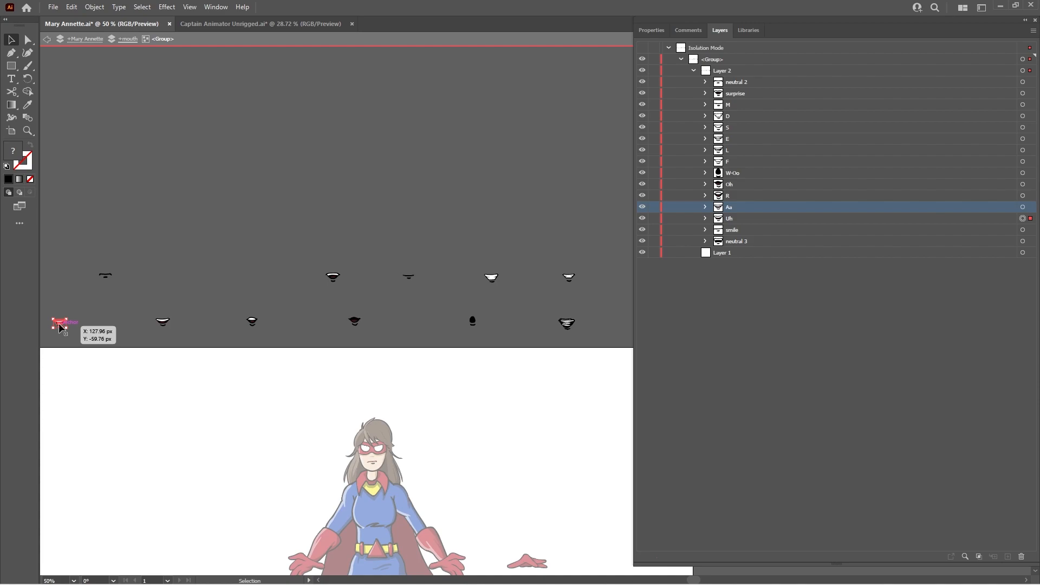
drag(62, 325, 569, 329)
Move the R and Oh mouth shapes one after the other onto the stacked mouth shapes
click(766, 200)
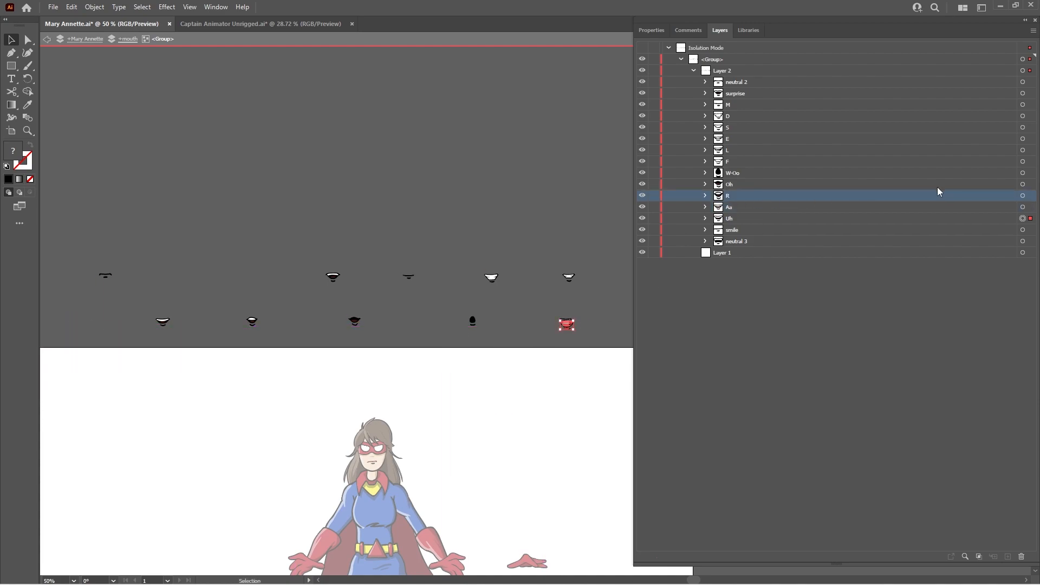
click(1022, 197)
drag(254, 321, 569, 330)
click(845, 187)
click(1022, 184)
drag(359, 323, 576, 326)
Select the W-Oo mouth shape and move it onto the stacked mouth shapes
click(805, 174)
click(1022, 173)
drag(472, 322, 572, 327)
Check where the F, L and E mouth shapes sit, and move the S mouth shape onto the stack
click(746, 165)
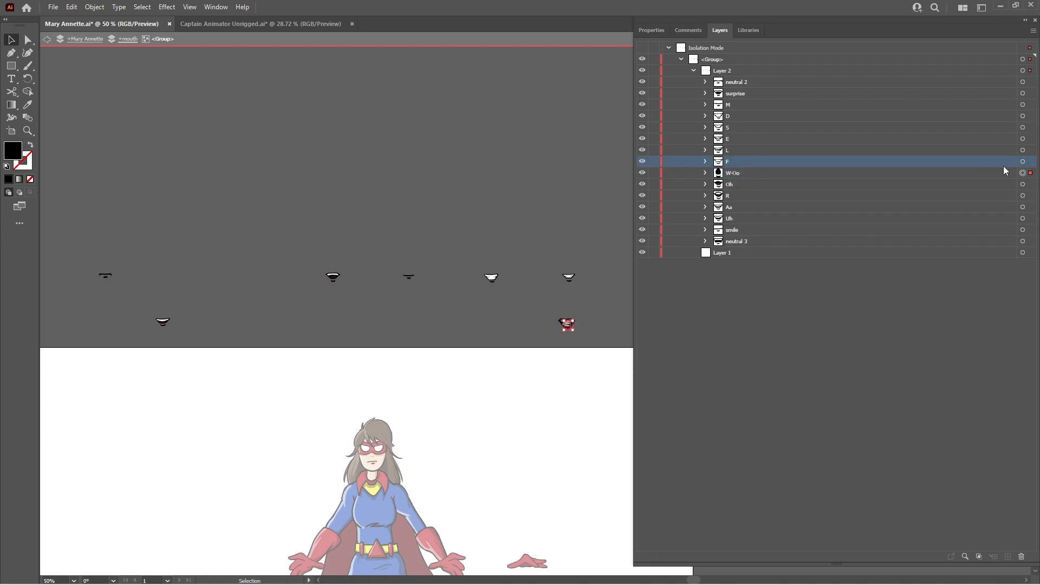
click(1022, 163)
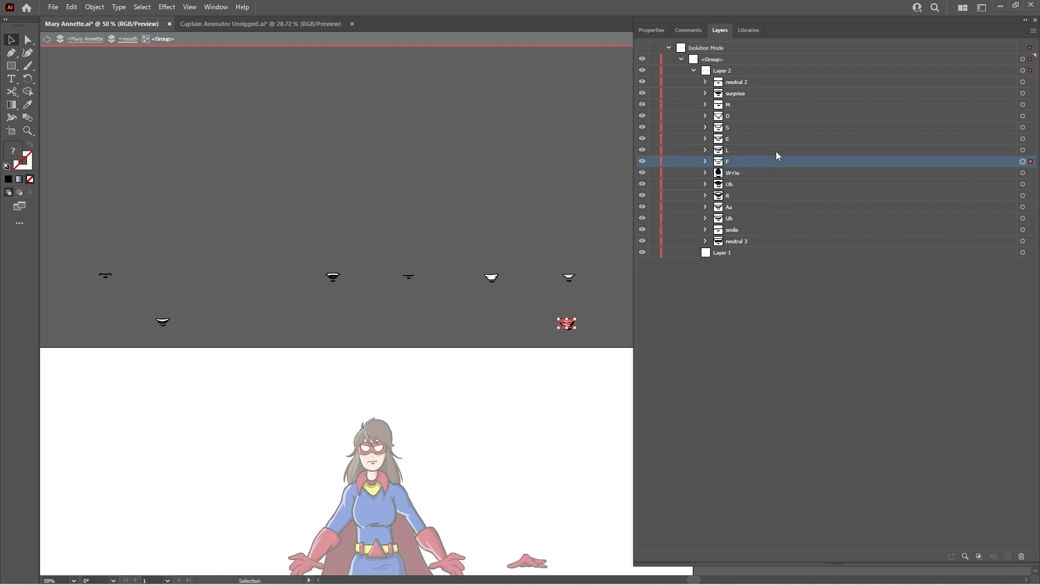
click(845, 151)
click(1022, 150)
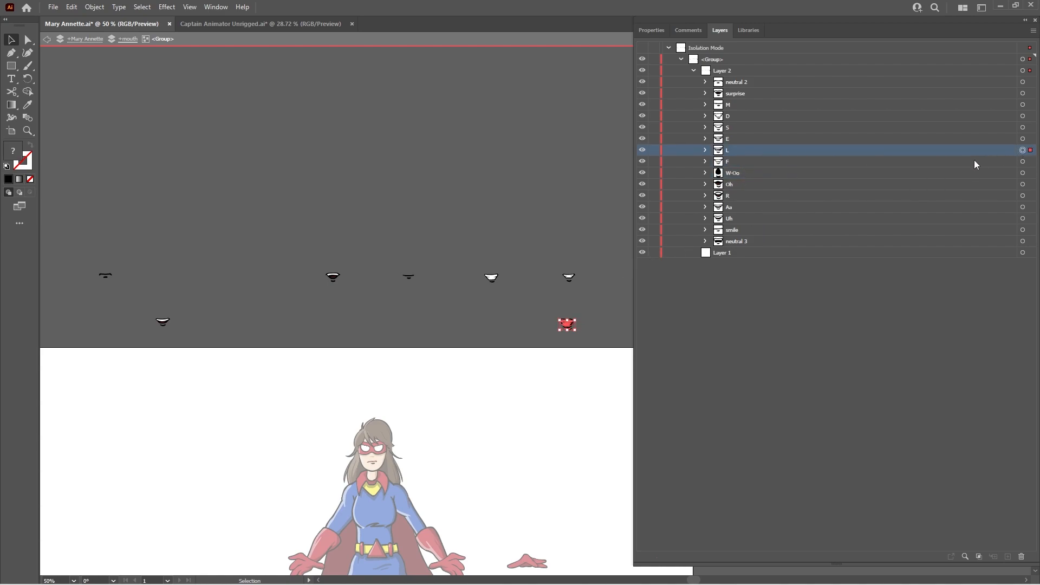
click(823, 139)
click(1022, 139)
click(1022, 128)
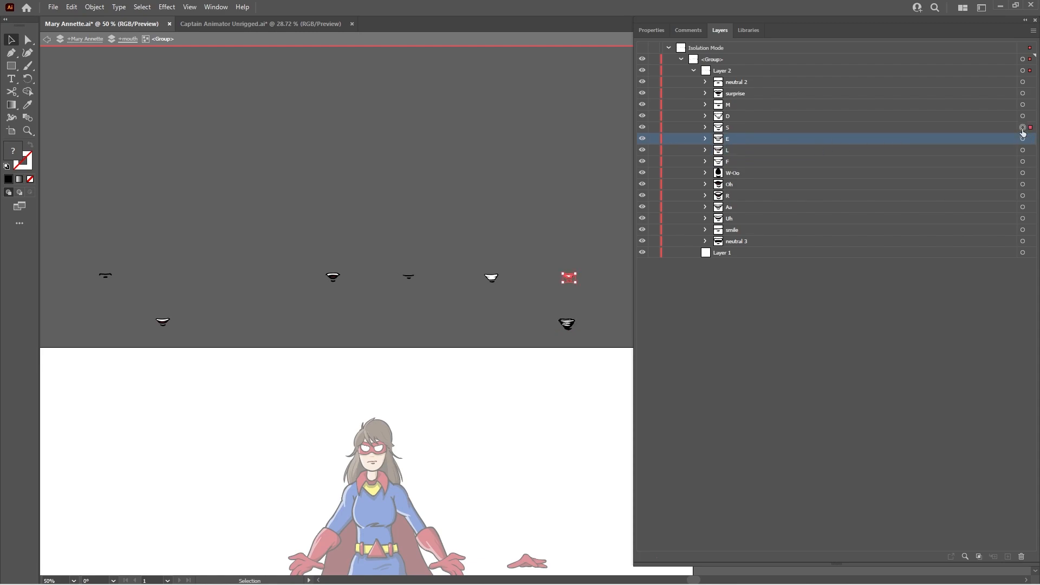
drag(571, 280, 569, 325)
click(766, 130)
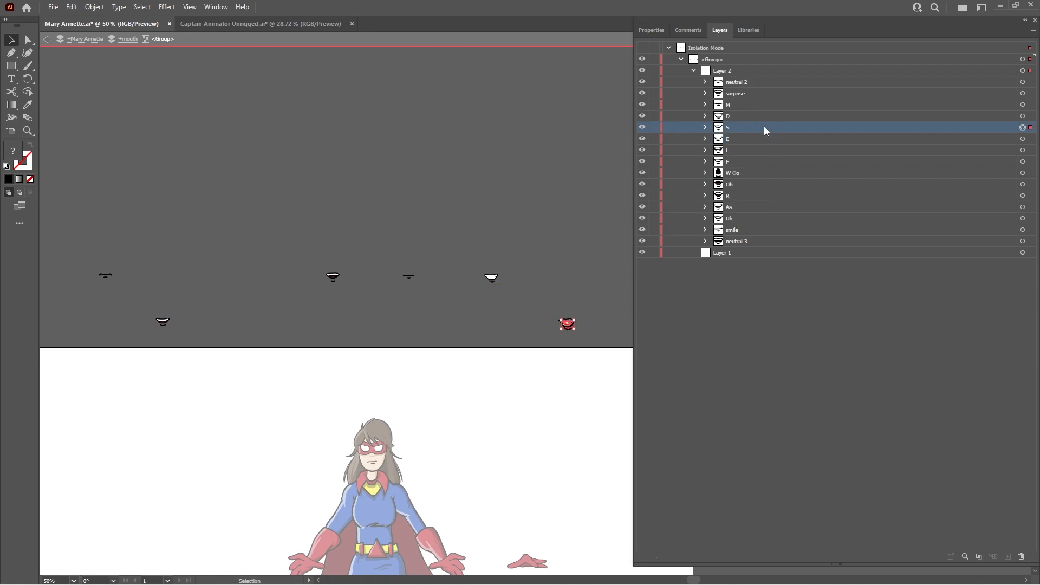
Move the D and M mouth shapes one after the other onto the stacked mouth shapes
click(1022, 116)
drag(494, 281, 570, 326)
click(777, 117)
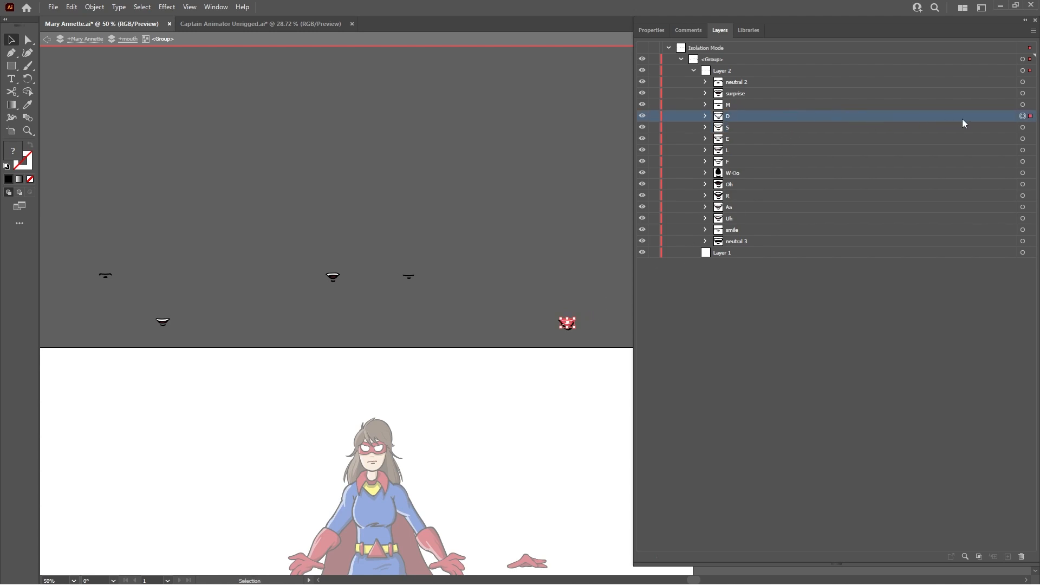
click(1022, 104)
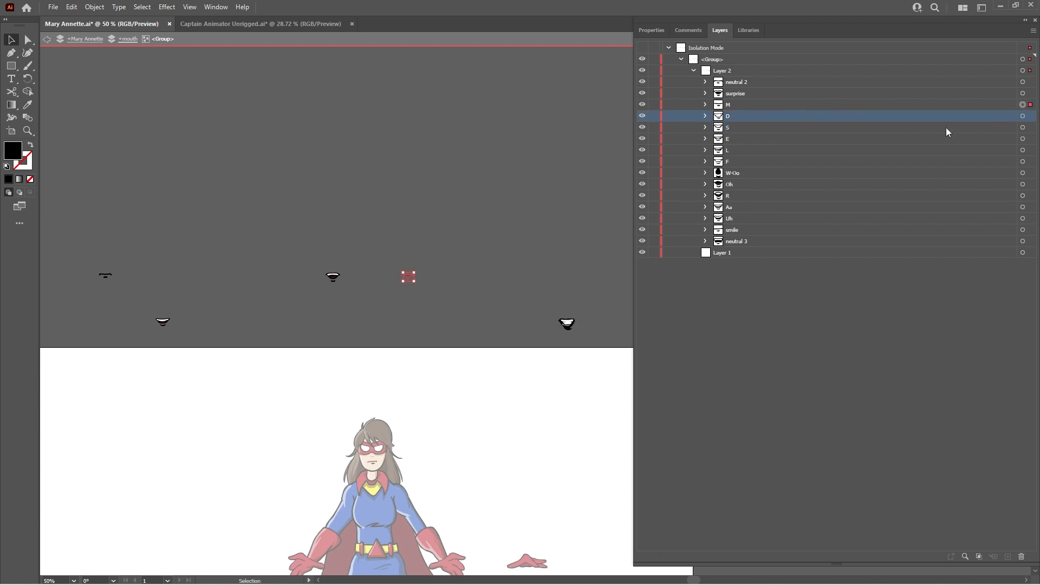
drag(411, 281, 566, 329)
click(885, 107)
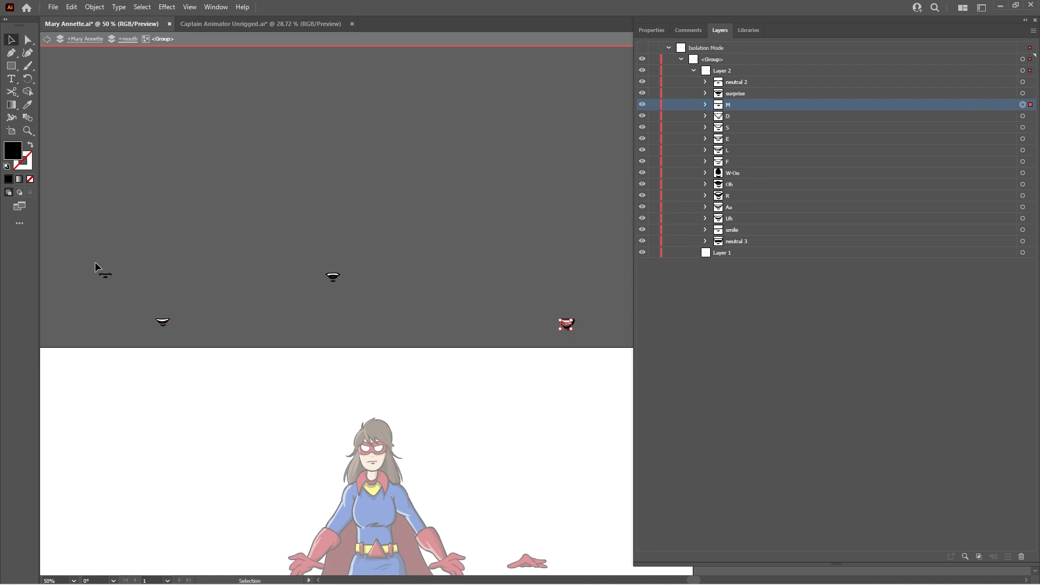
Select the neutral 2 mouth shape and move it onto the stacked mouth shapes
key(ctrl+a)
click(28, 40)
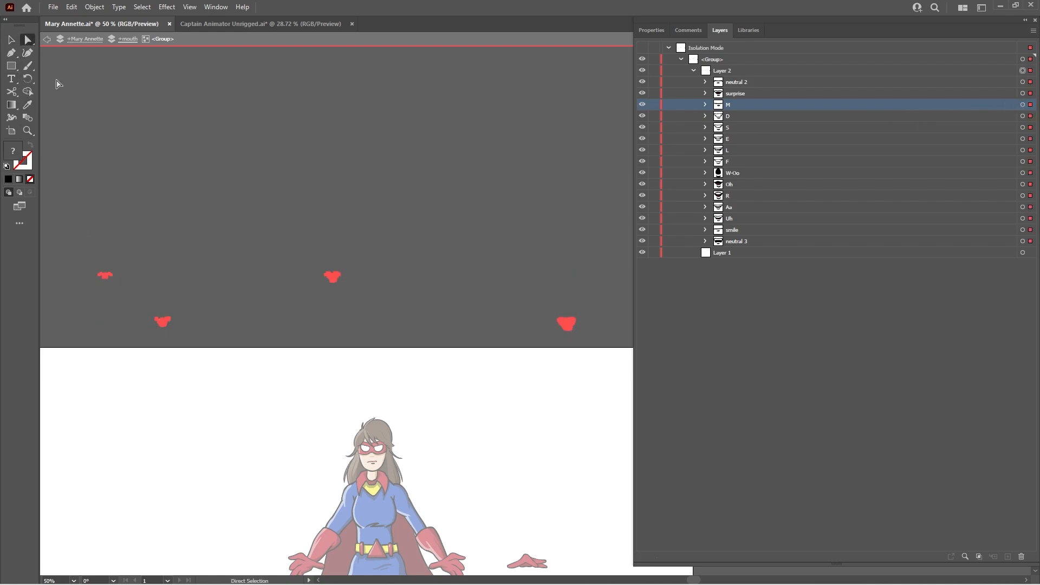
click(137, 258)
click(105, 276)
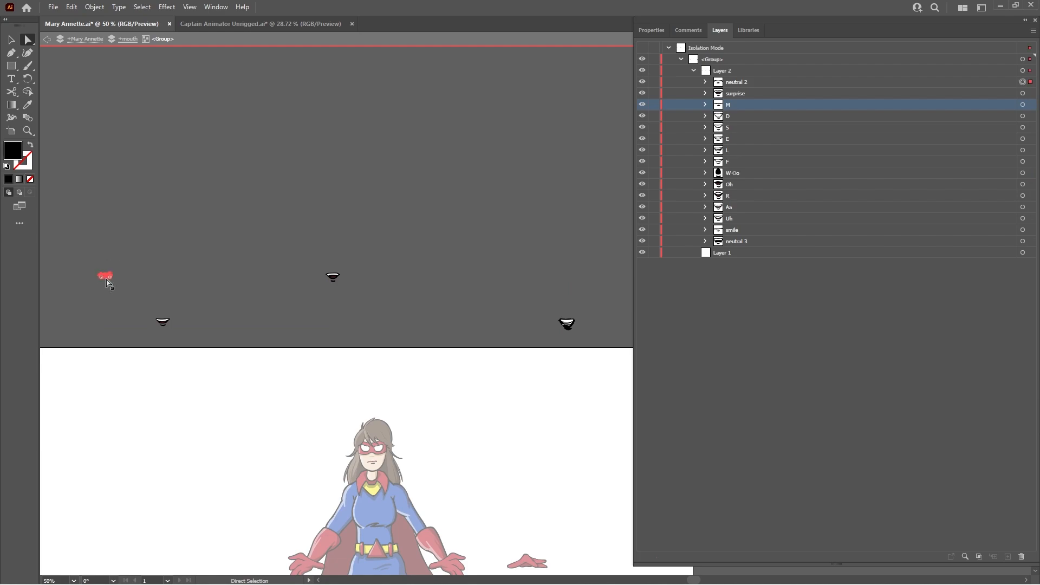
click(11, 41)
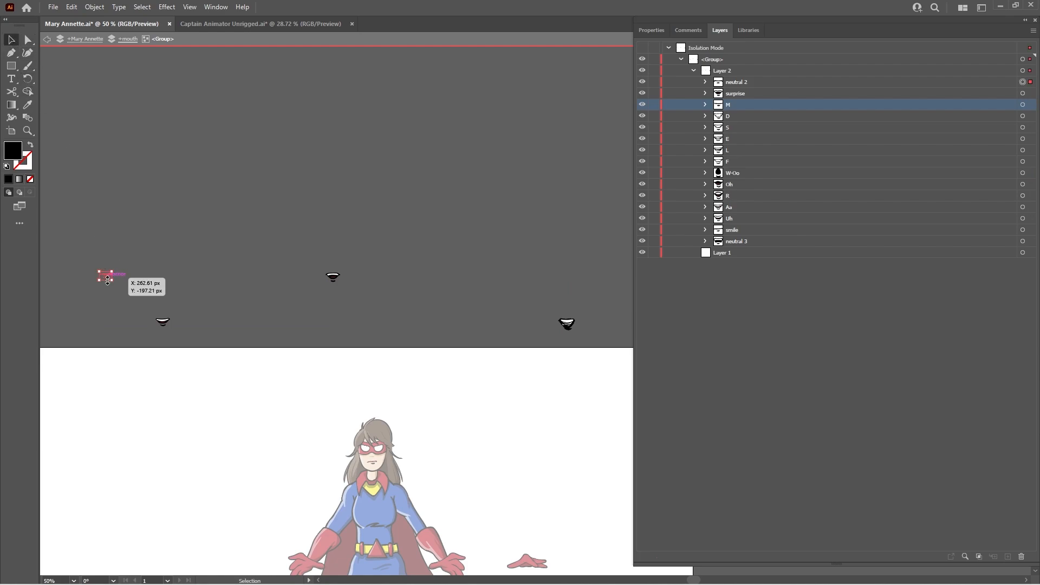
drag(105, 279, 567, 323)
drag(567, 323, 567, 324)
click(386, 284)
Move the surprise and Aa mouth shapes one after the other onto the stacked mouth shapes
click(29, 41)
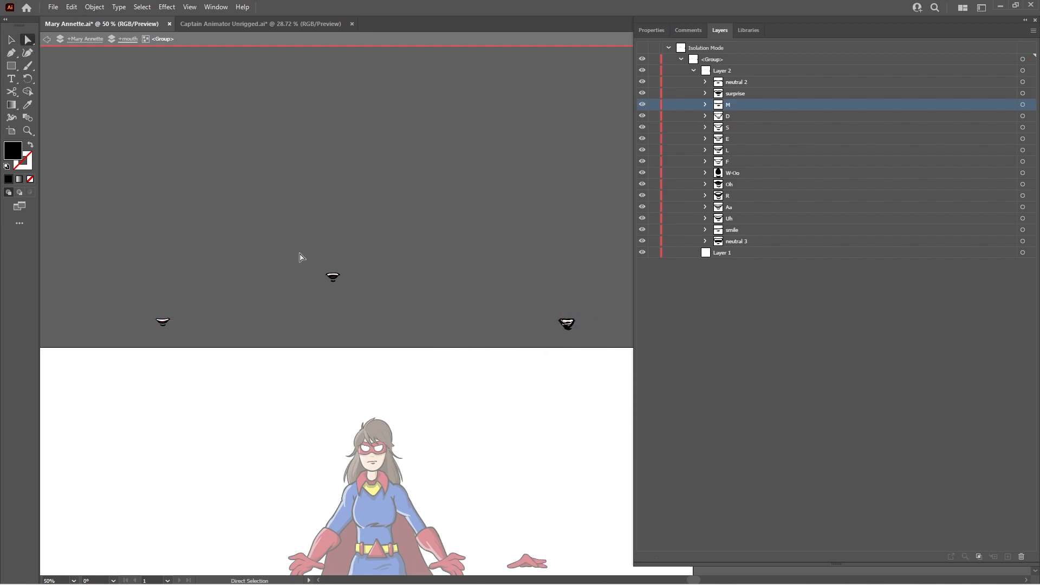
drag(362, 301, 280, 238)
click(11, 43)
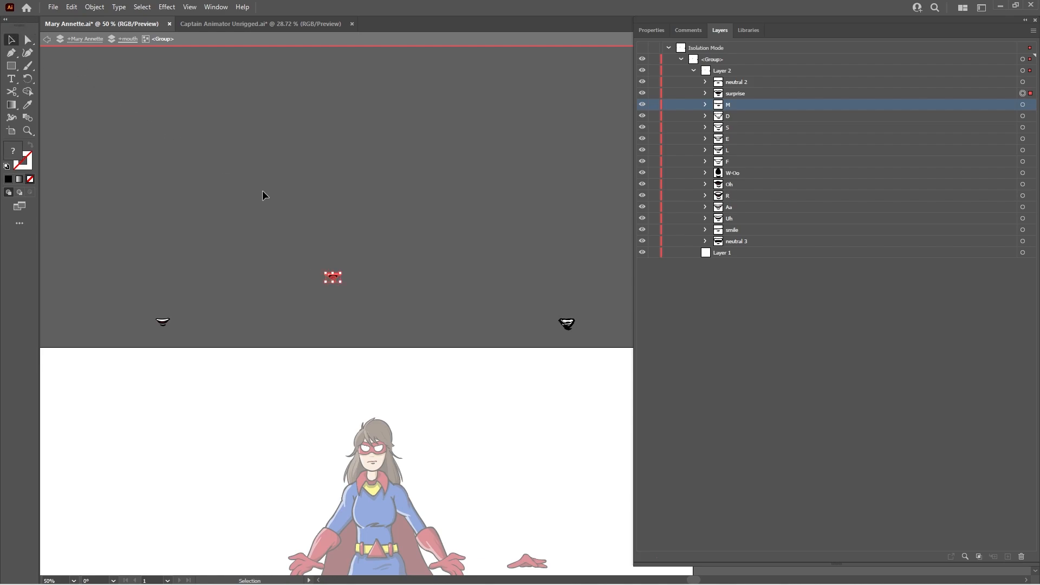
drag(333, 279, 569, 326)
click(28, 40)
click(173, 323)
click(11, 41)
drag(166, 324, 567, 327)
Check the mouth stack against the whole figure and exit the mouth group's isolation mode
key(z)
click(547, 333)
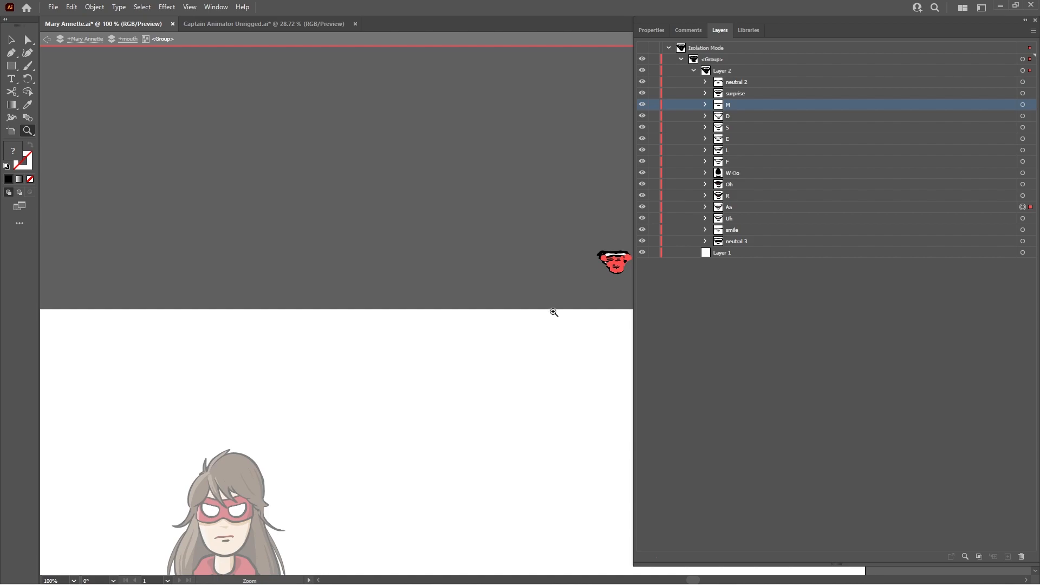
alt+click(551, 313)
alt+click(552, 317)
alt+click(552, 317)
alt+click(552, 317)
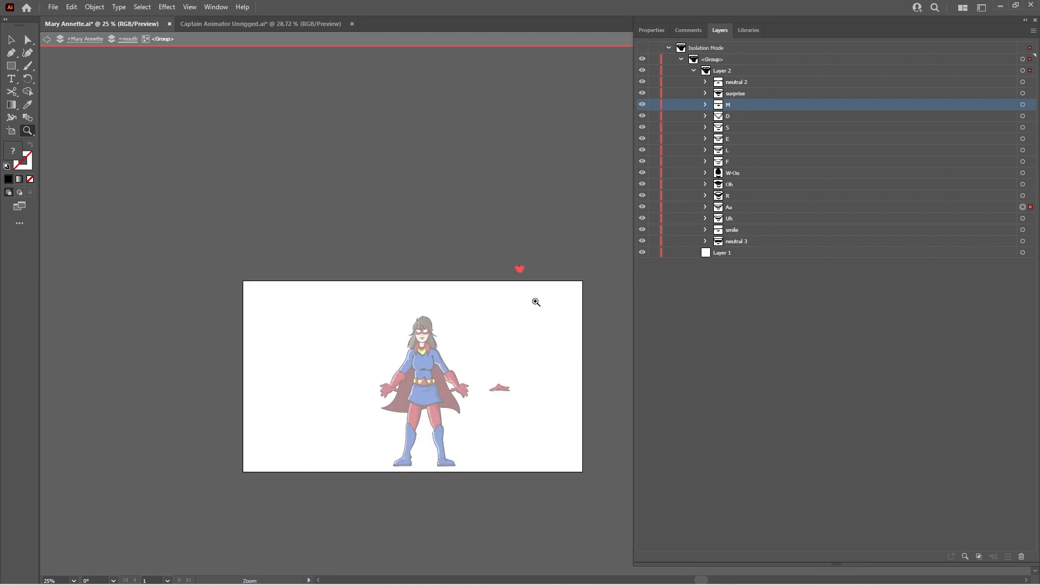
drag(511, 262, 597, 372)
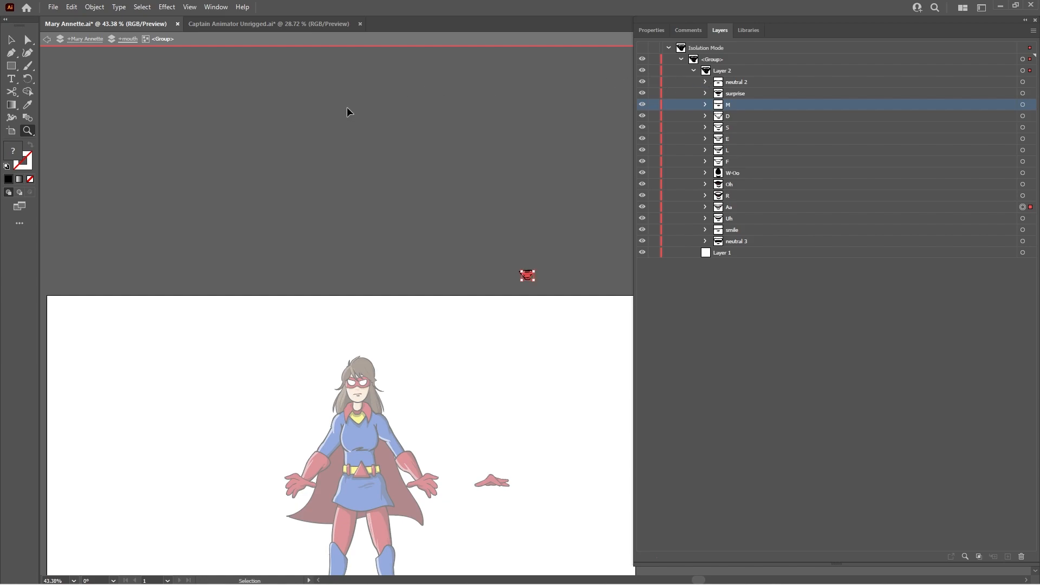
key(Escape)
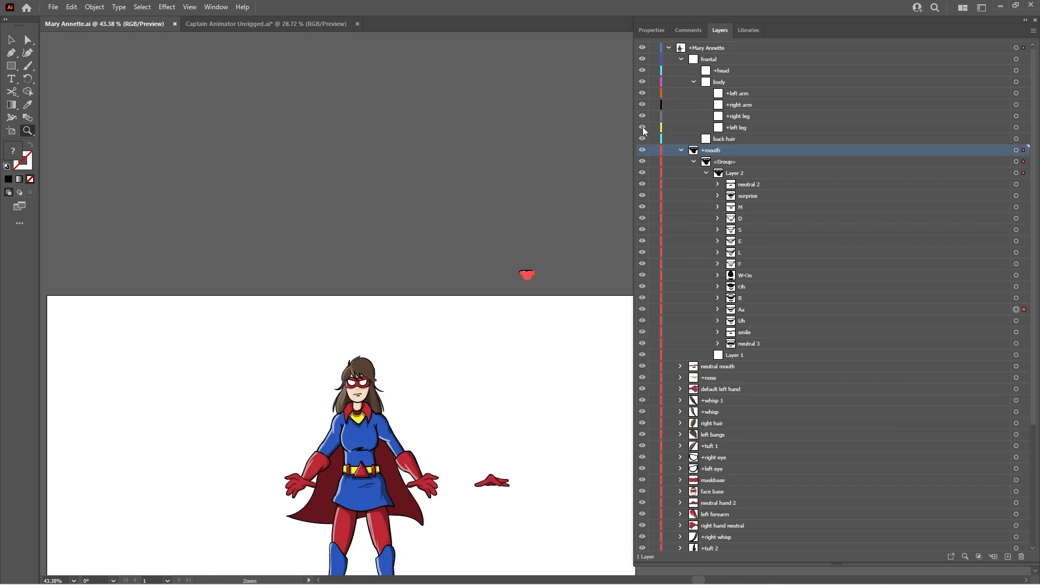
Move the mouth layers from neutral 2 through neutral 3 out of Layer 2 directly into the +mouth layer
click(753, 186)
shift+click(748, 343)
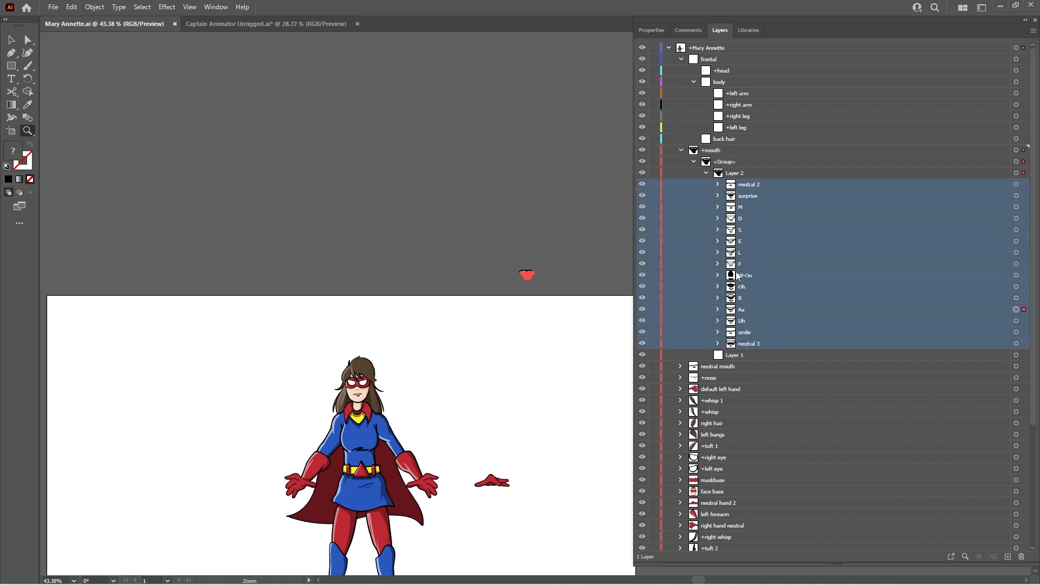
drag(738, 187, 725, 154)
click(681, 150)
Select all artwork in the +mouth layer and place the stacked mouths on the character's face
click(714, 152)
click(1023, 150)
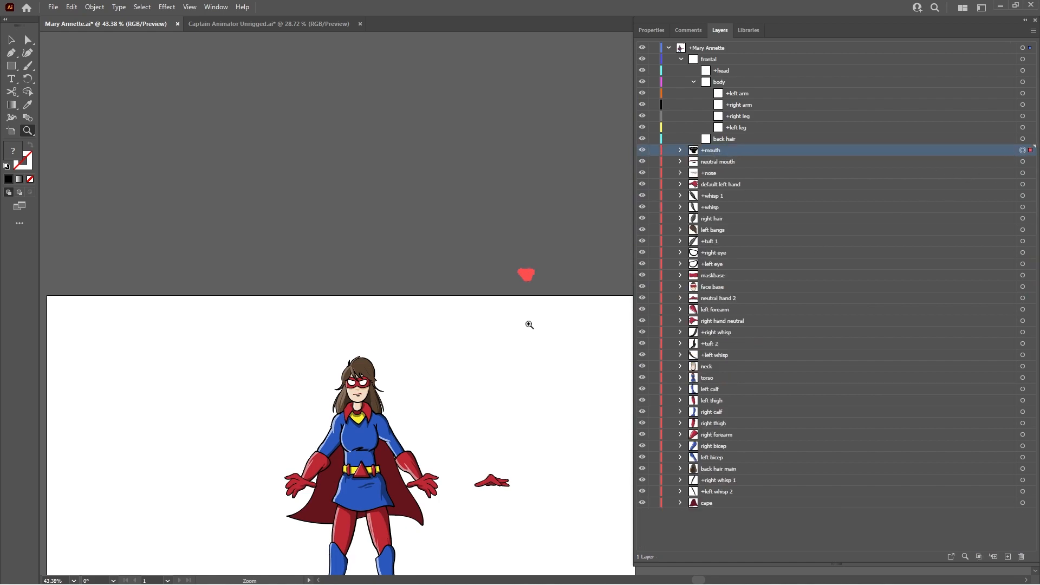
key(v)
drag(523, 278, 359, 401)
key(z)
click(415, 399)
click(540, 306)
click(542, 304)
click(542, 301)
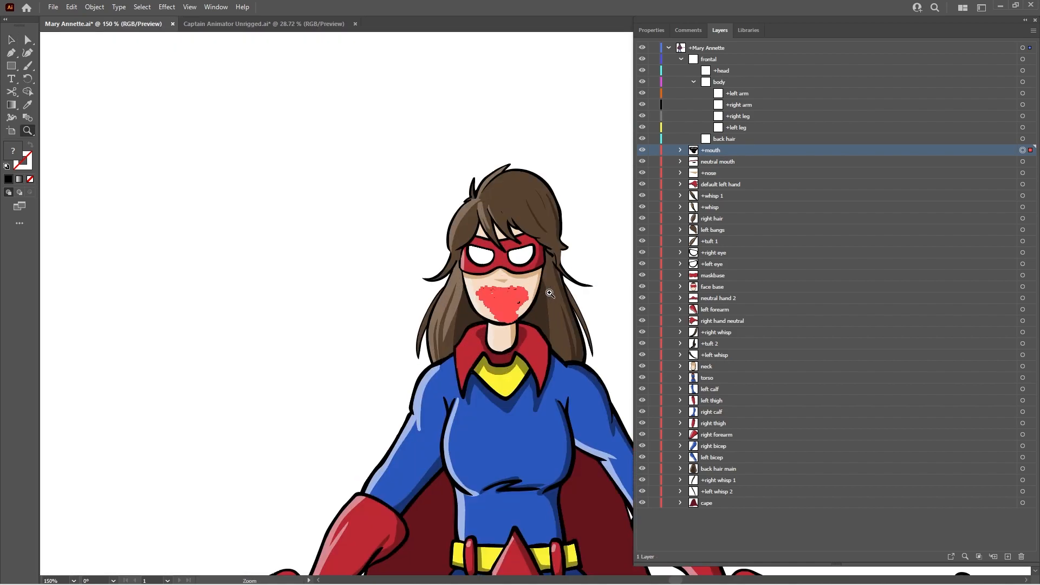
click(547, 295)
click(572, 264)
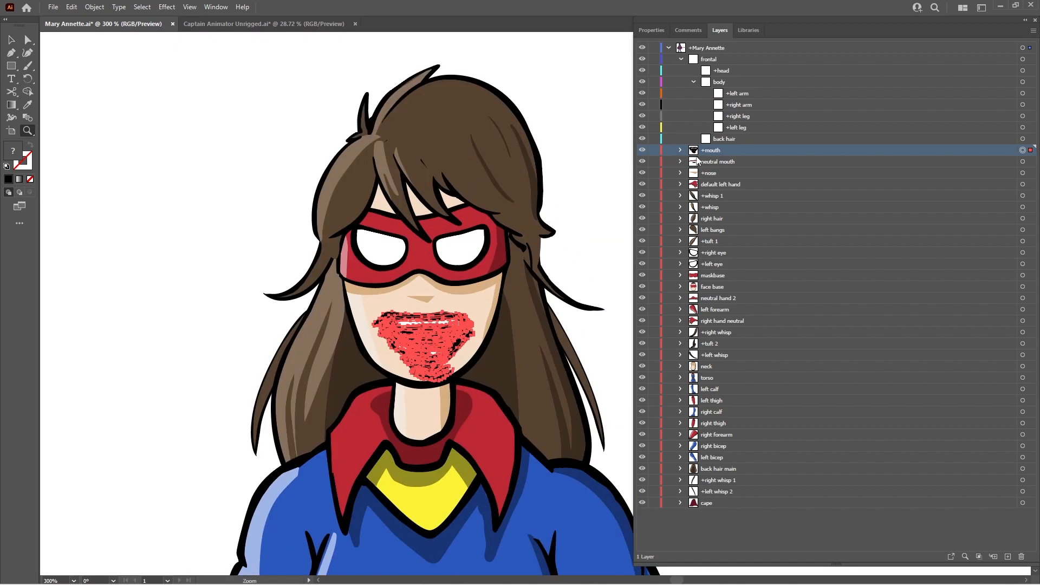
Move the neutral mouth layer into the +mouth layer and try to shorten its name
drag(718, 164, 729, 151)
click(681, 150)
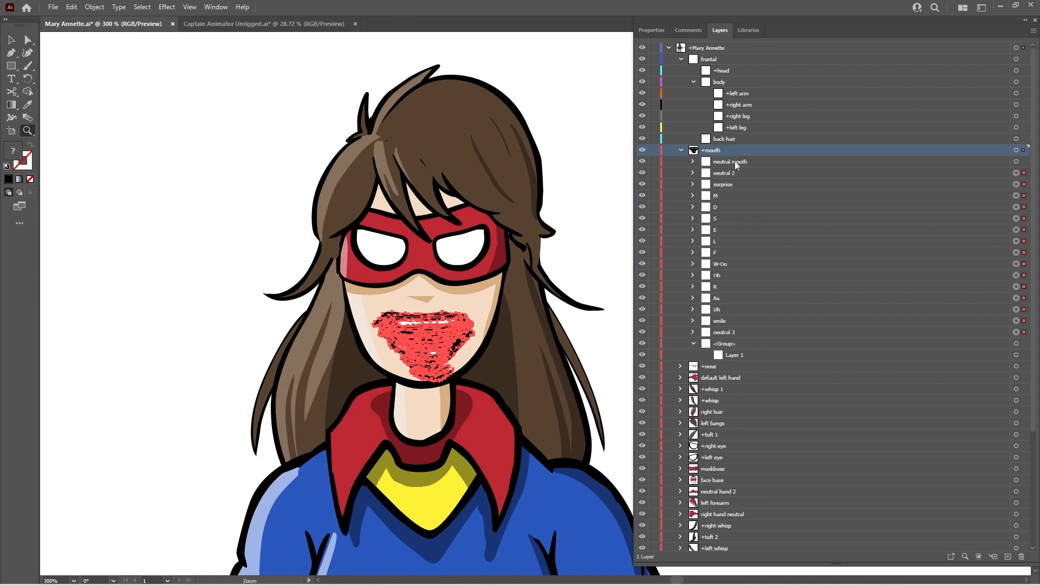
double_click(739, 161)
double_click(738, 161)
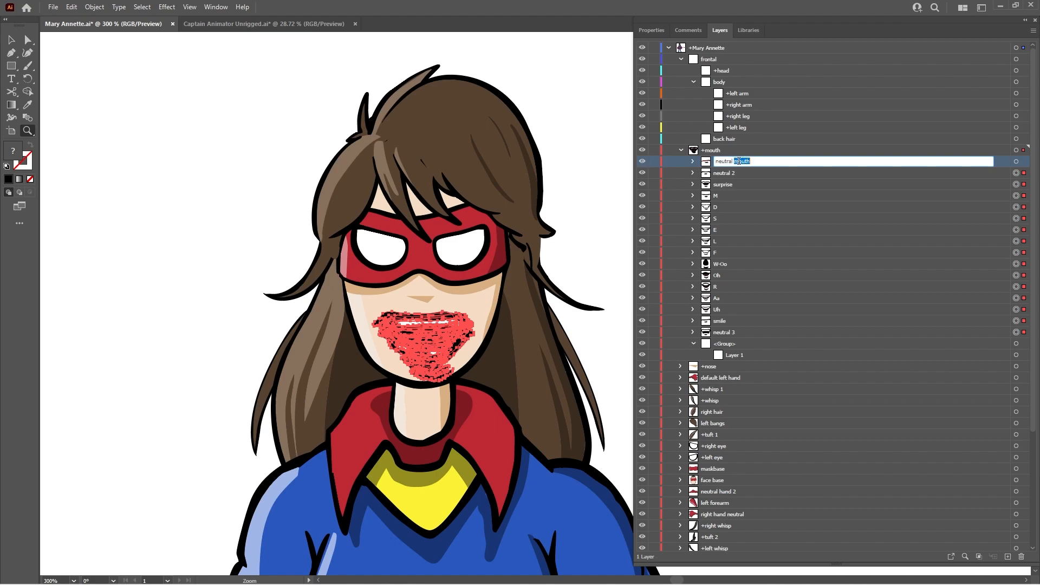
key(BackSpace)
key(Escape)
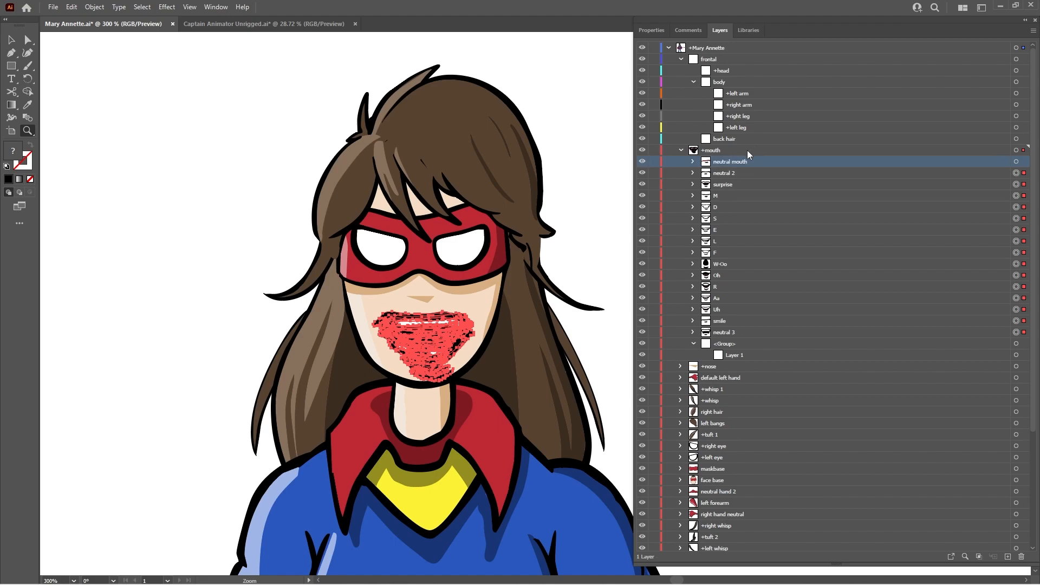
Undo the neutral mouth move, the mouth placement, the layer regrouping and the exit from the group's isolation mode
key(ctrl+z)
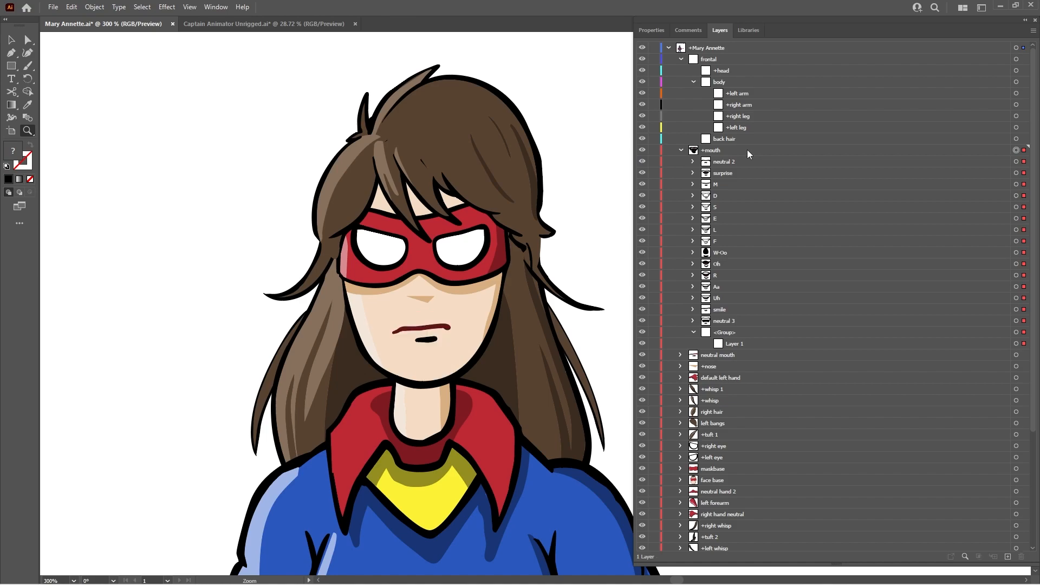
alt+click(564, 218)
alt+click(578, 224)
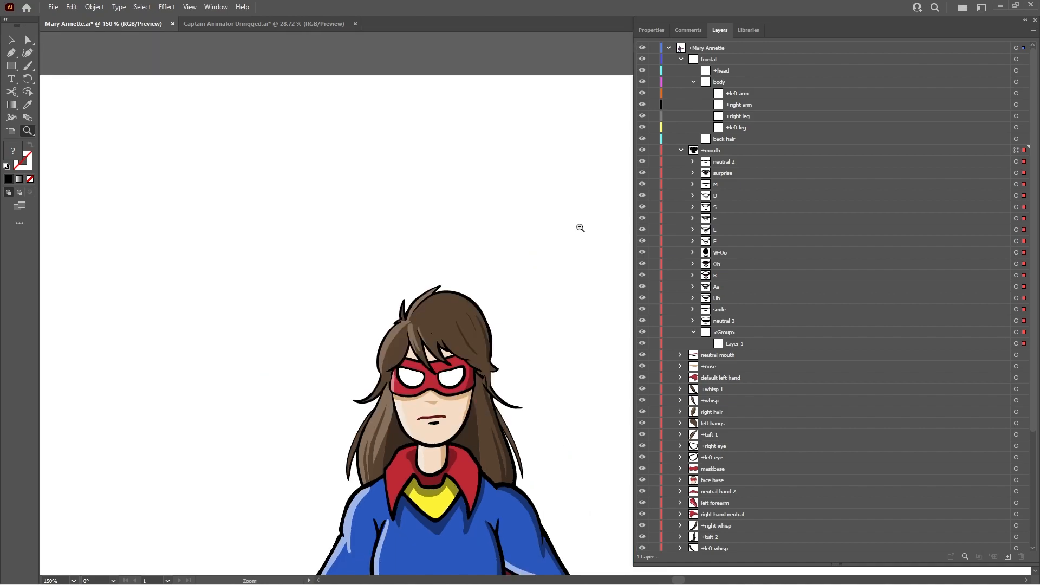
alt+click(580, 227)
key(ctrl+z)
key(ctrl+s)
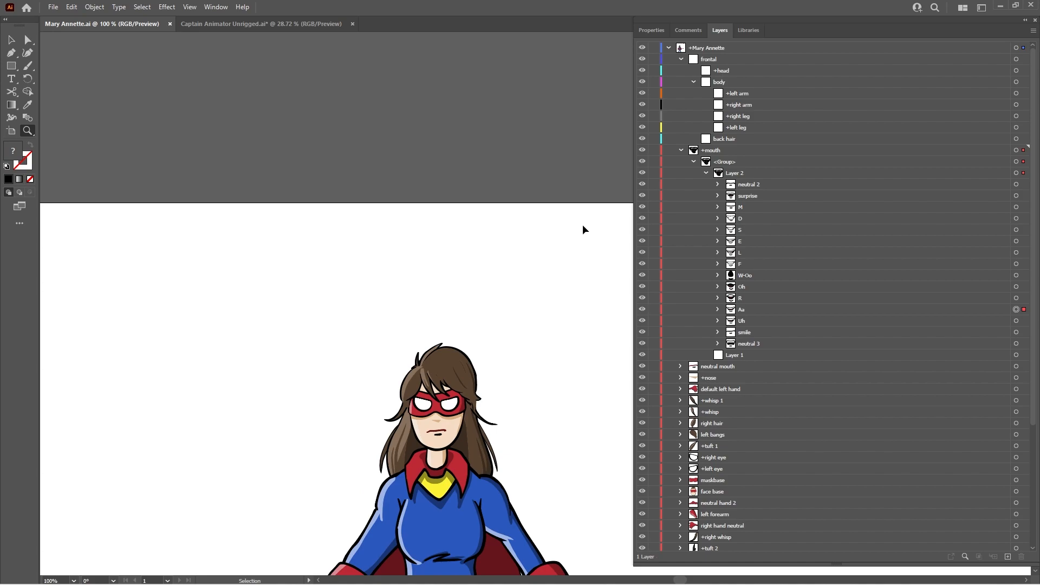
key(ctrl+z)
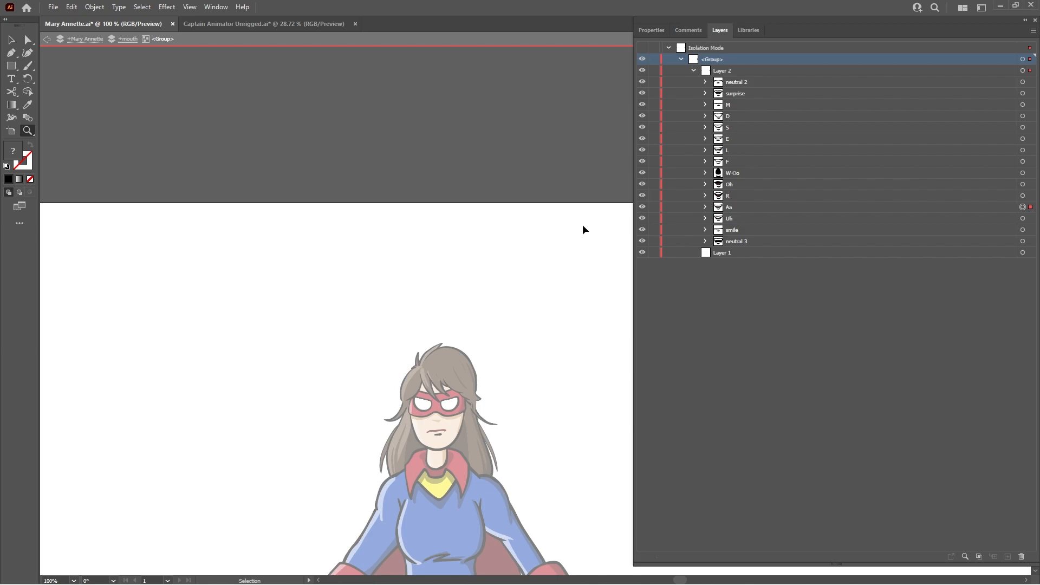
Save the document and go up from the isolated mouth group to the +Mary Annette layer
key(ctrl+s)
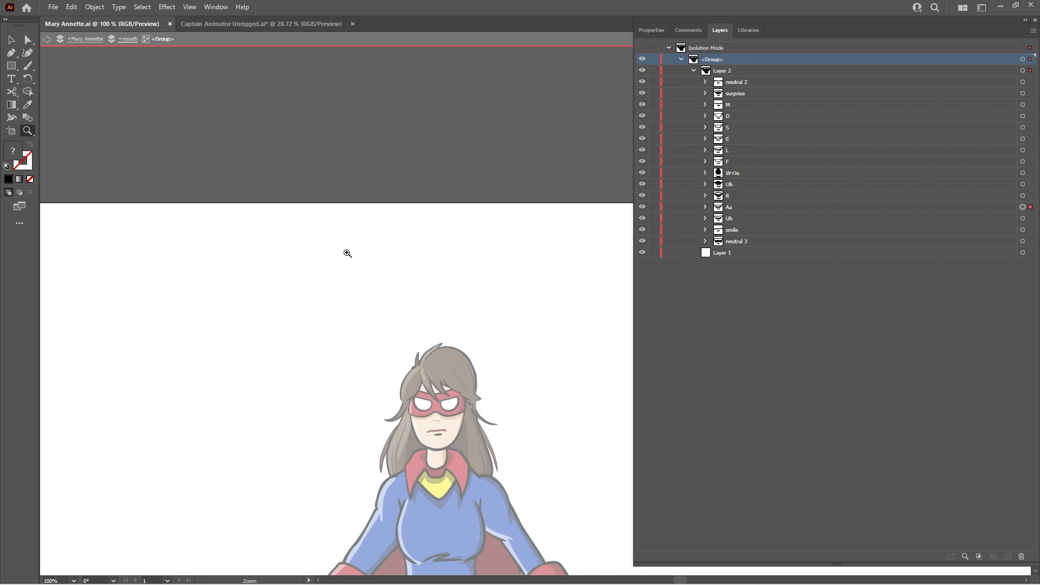
alt+click(379, 302)
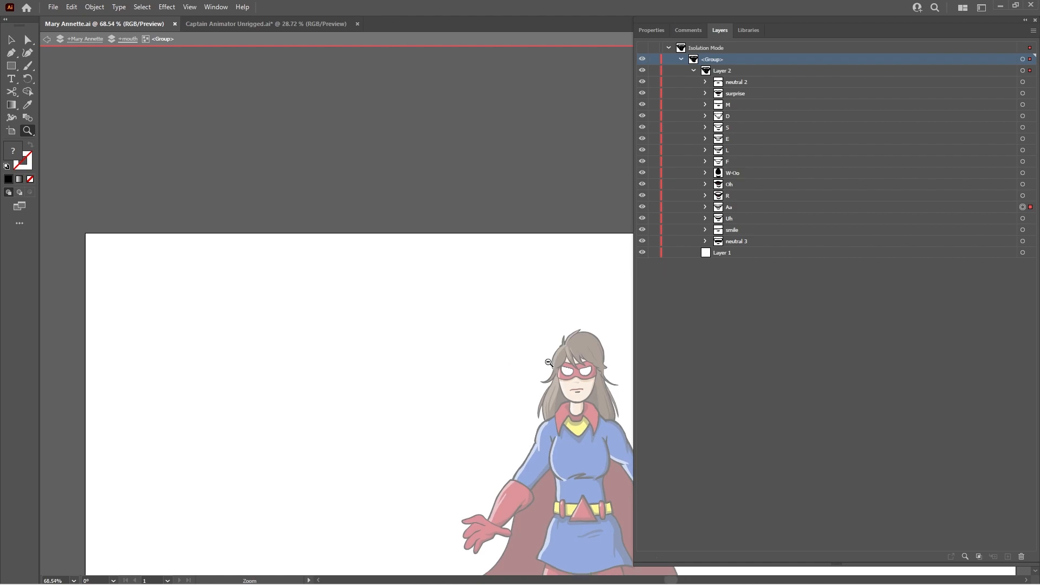
alt+click(582, 365)
alt+click(591, 358)
alt+click(594, 323)
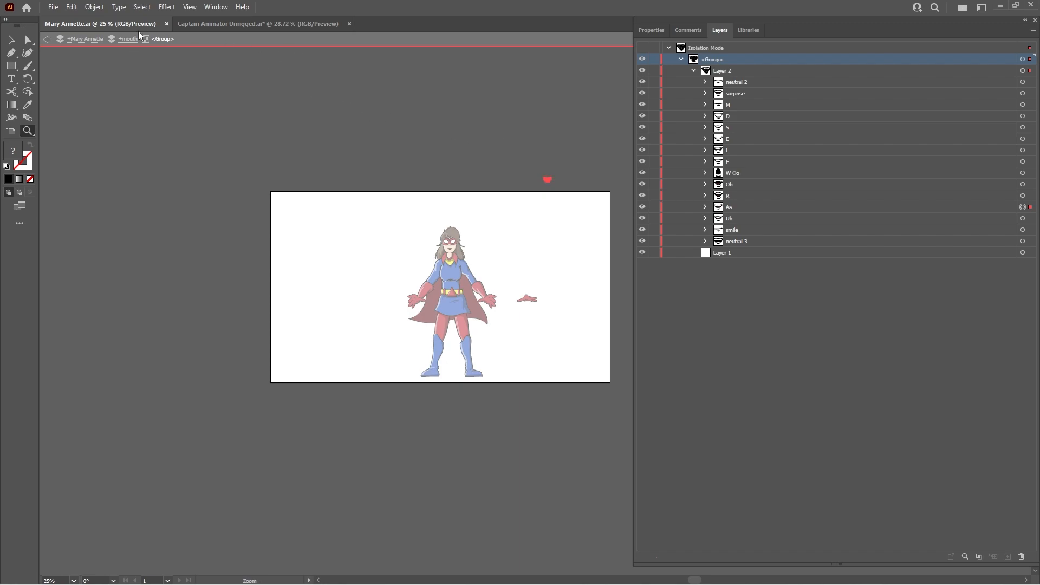
click(85, 39)
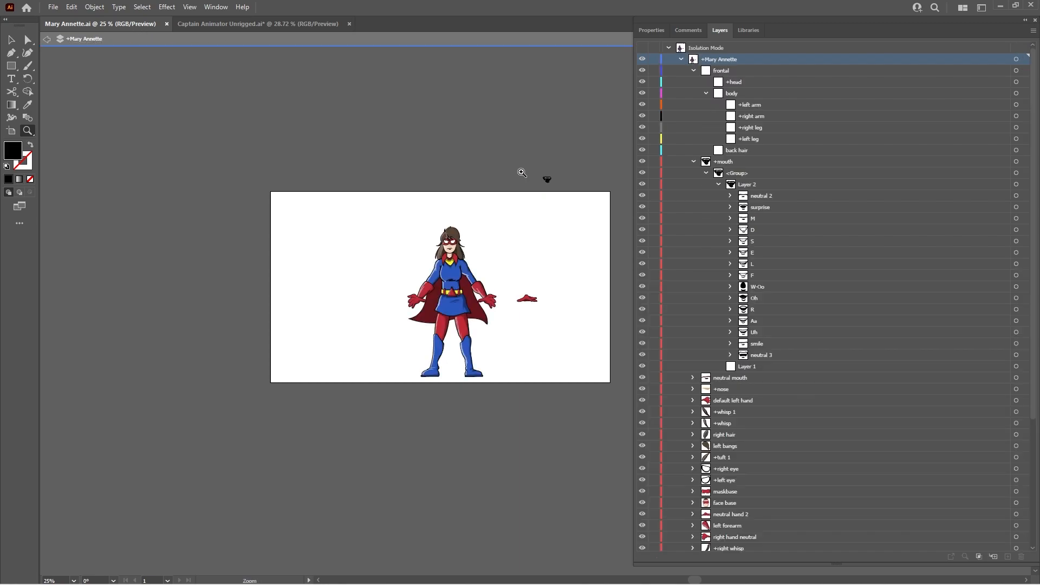
Move the whole group of stacked mouth shapes onto the character's face
key(v)
click(547, 180)
drag(545, 187, 459, 247)
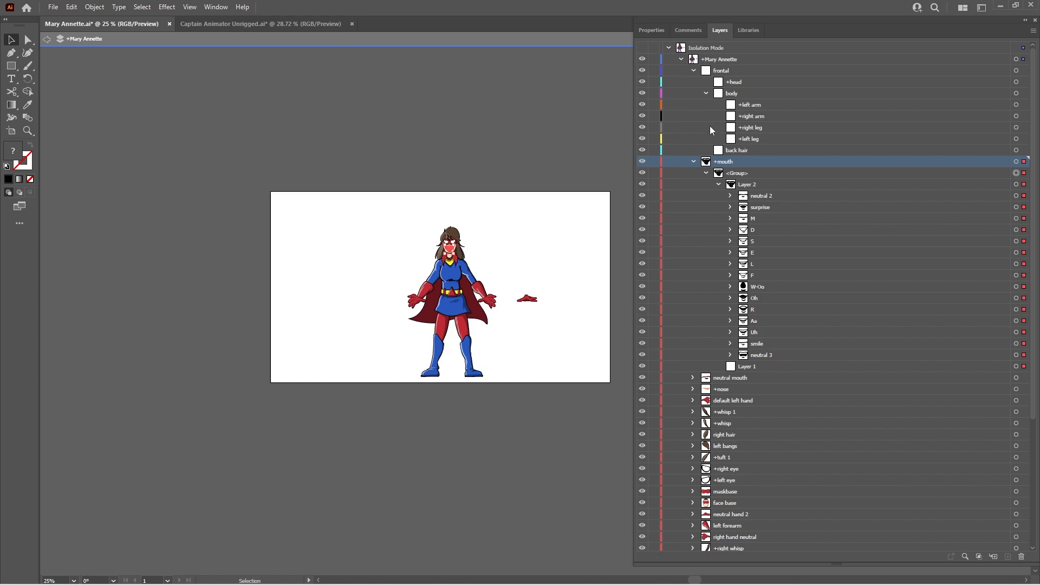
Move the mouth layers from neutral 2 through neutral 3 out of Layer 2 into +mouth, and collapse the frontal and +mouth layers
click(693, 70)
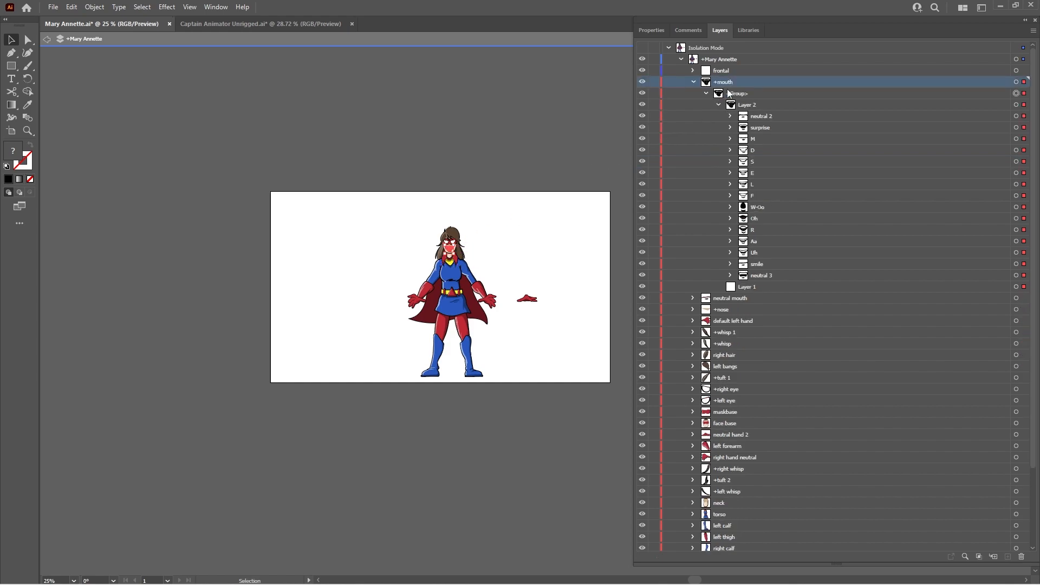
click(749, 106)
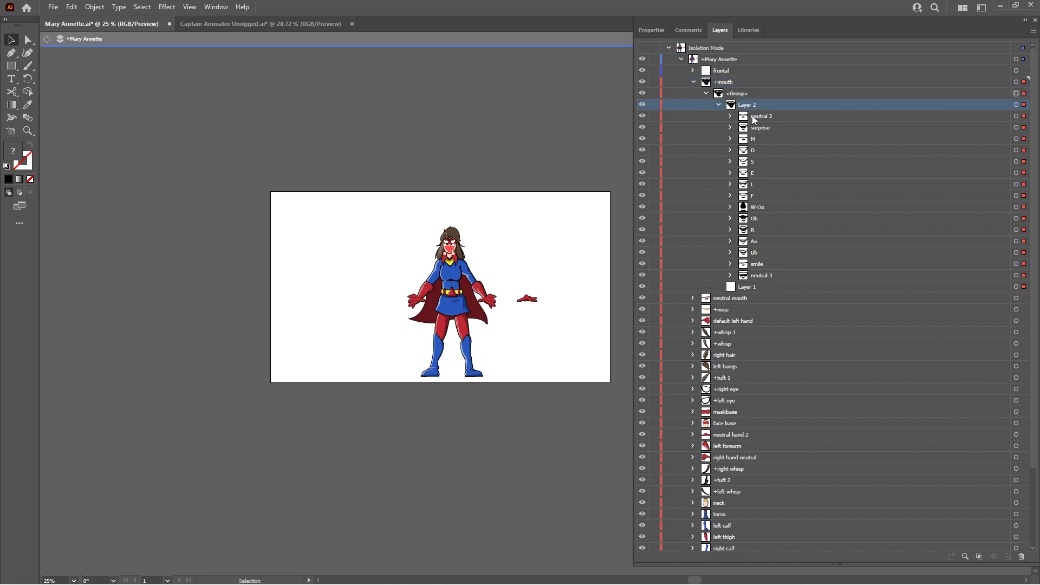
click(753, 117)
shift+click(756, 274)
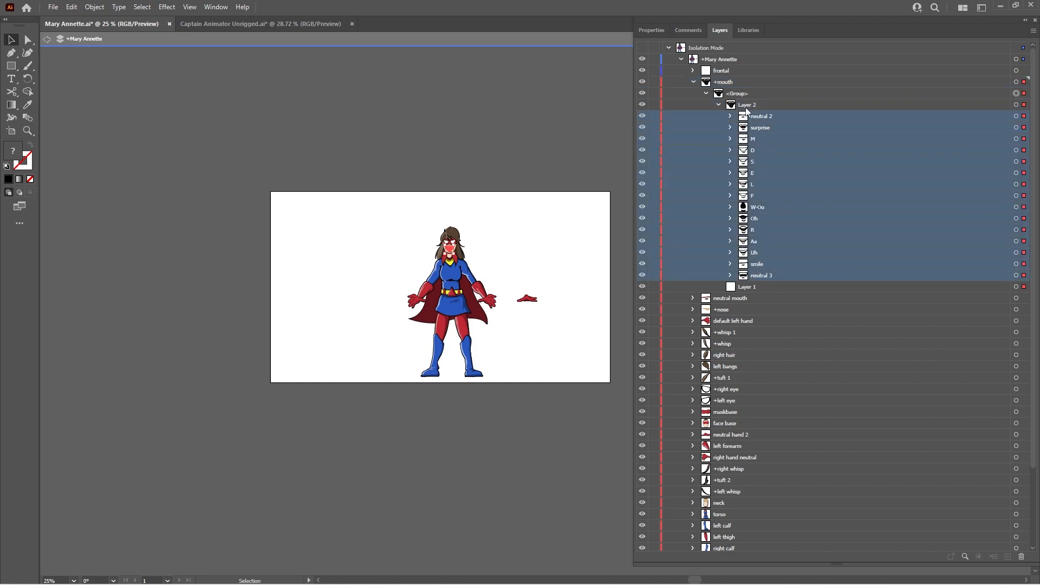
shift+click(740, 104)
drag(739, 101, 728, 86)
click(694, 82)
click(740, 83)
Enter isolation mode for the +mouth layer with the character's face in close view
key(z)
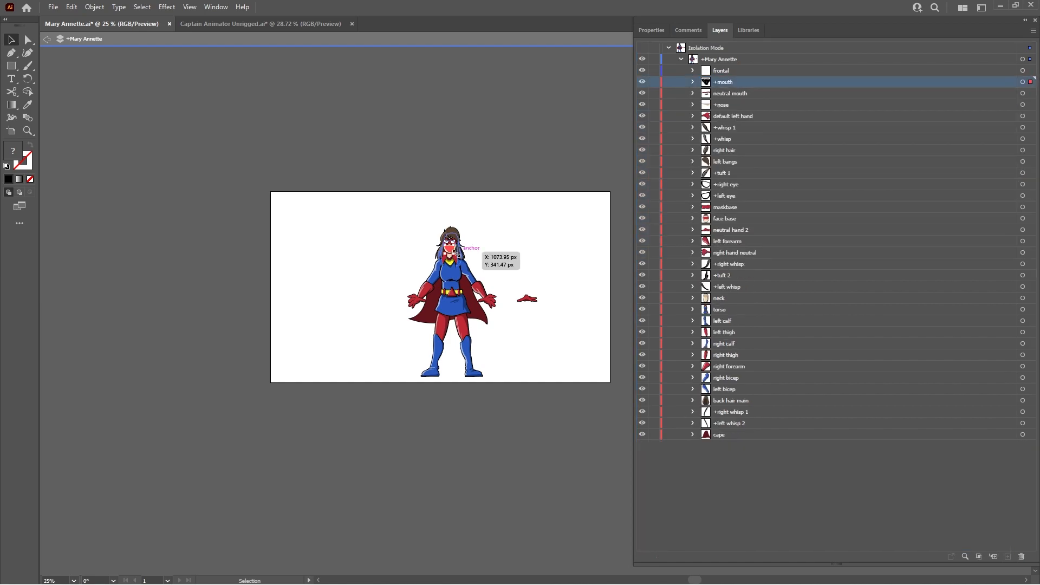
click(458, 253)
click(458, 253)
click(547, 297)
click(547, 297)
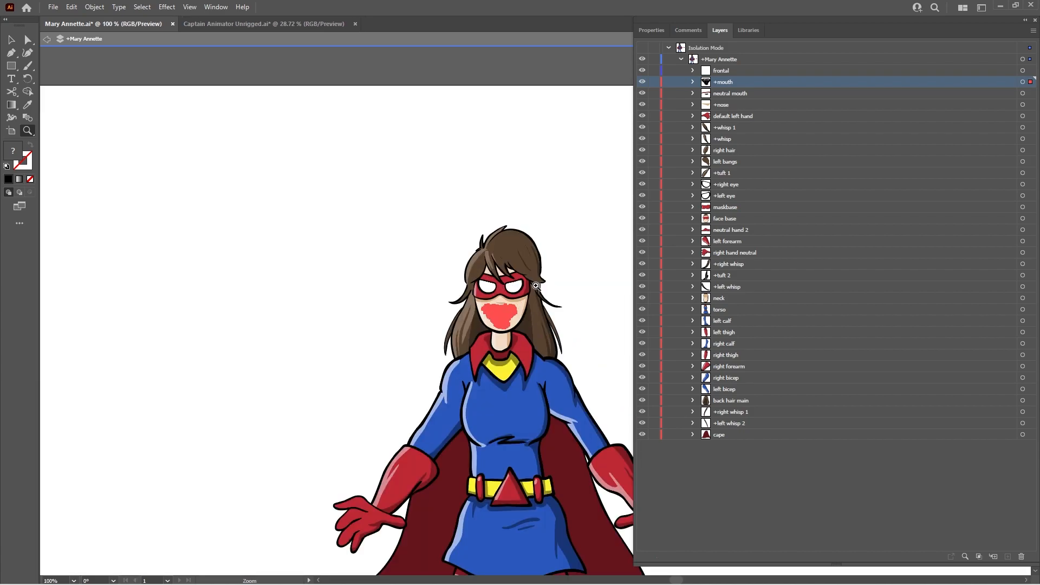
click(547, 298)
click(520, 321)
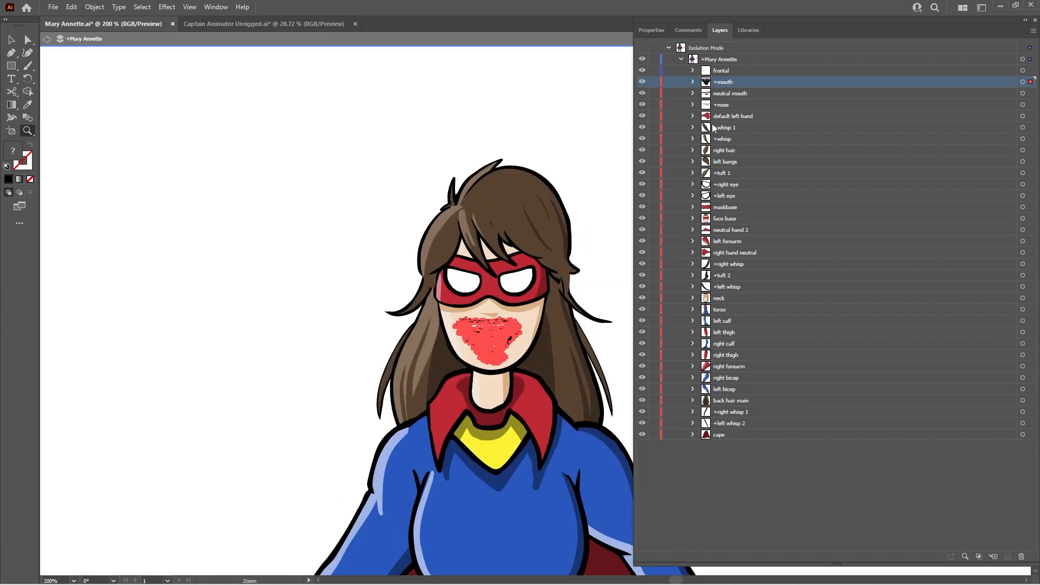
click(1033, 31)
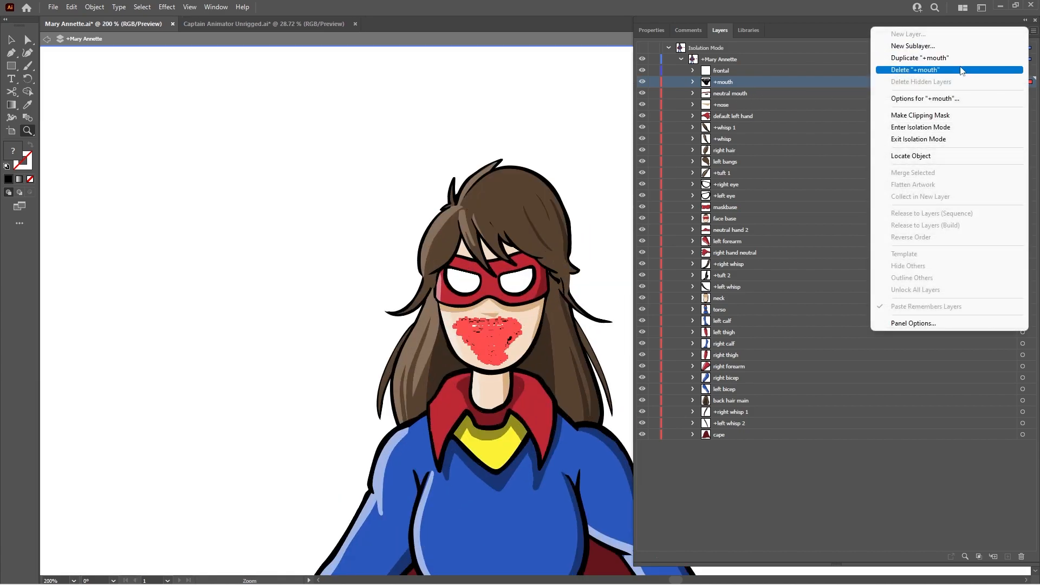
click(931, 127)
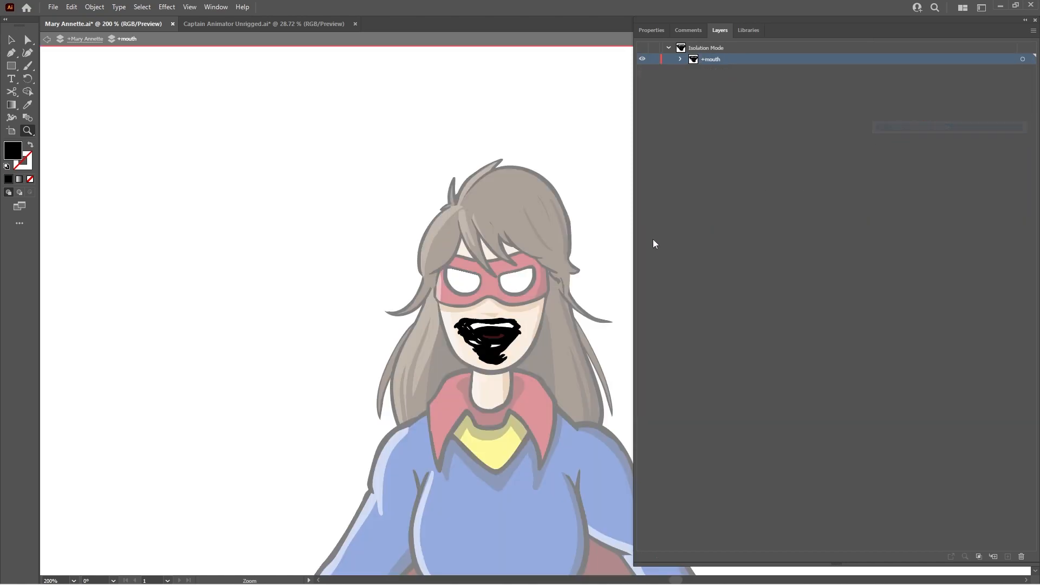
Expand the +mouth layer and hide the mouth shapes from surprise through neutral 3, leaving neutral 2 shown
click(500, 332)
click(558, 325)
click(680, 59)
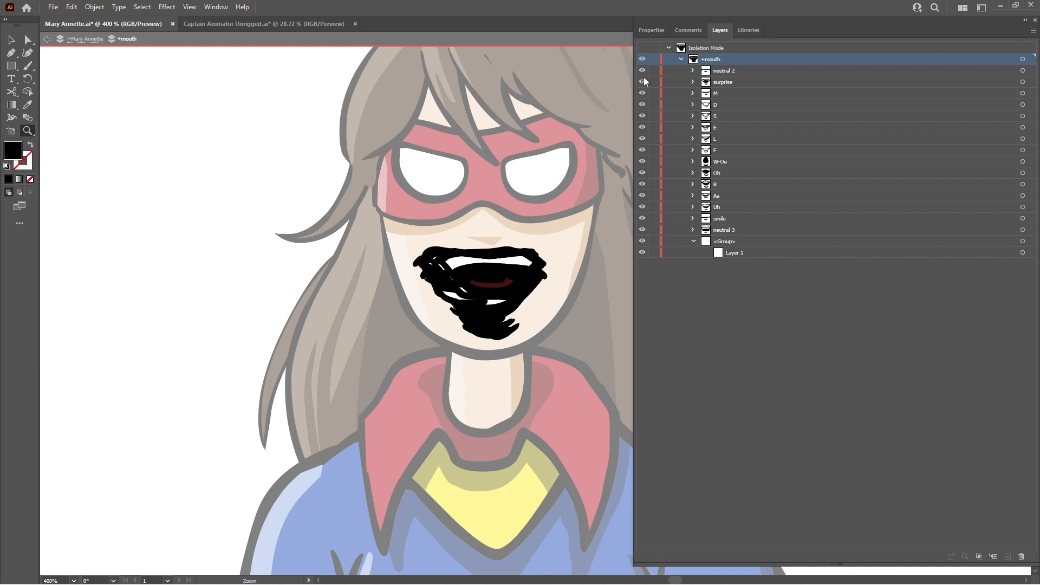
drag(642, 108, 643, 230)
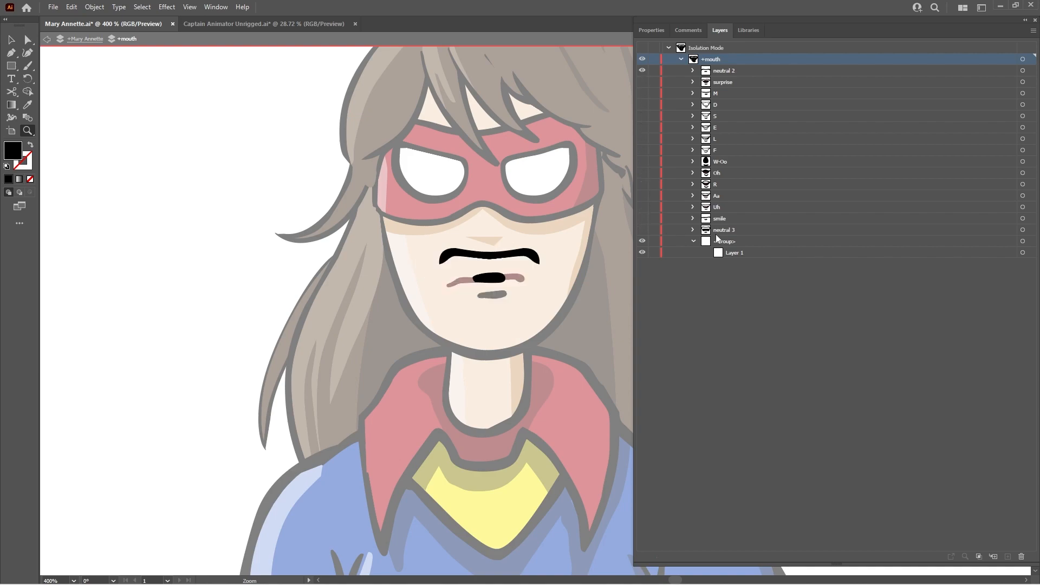
Hide the unnamed group at the end of +mouth and nudge the neutral 2 mouth down onto the character's lip line
click(762, 241)
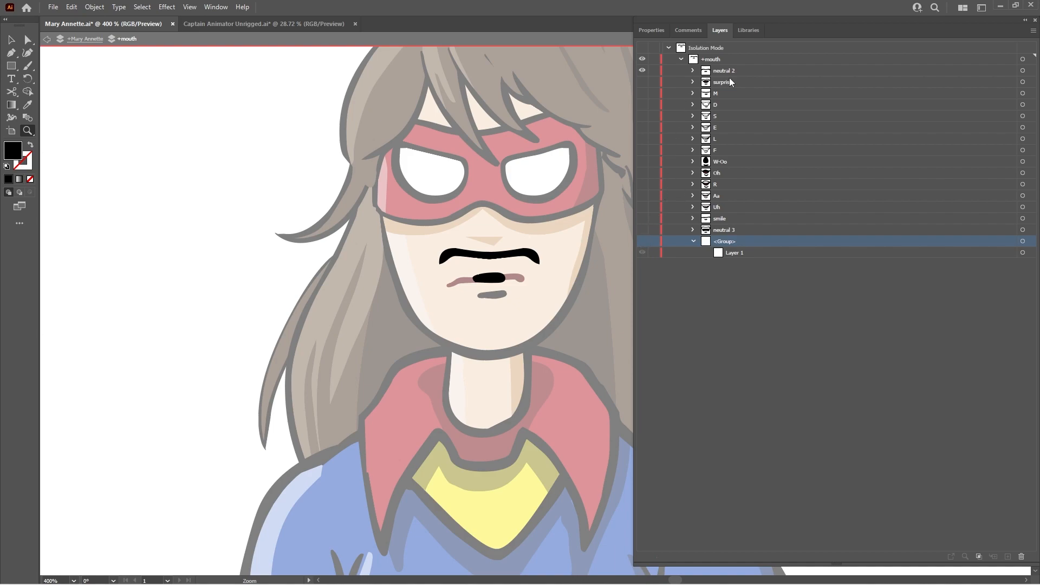
click(889, 71)
click(1022, 70)
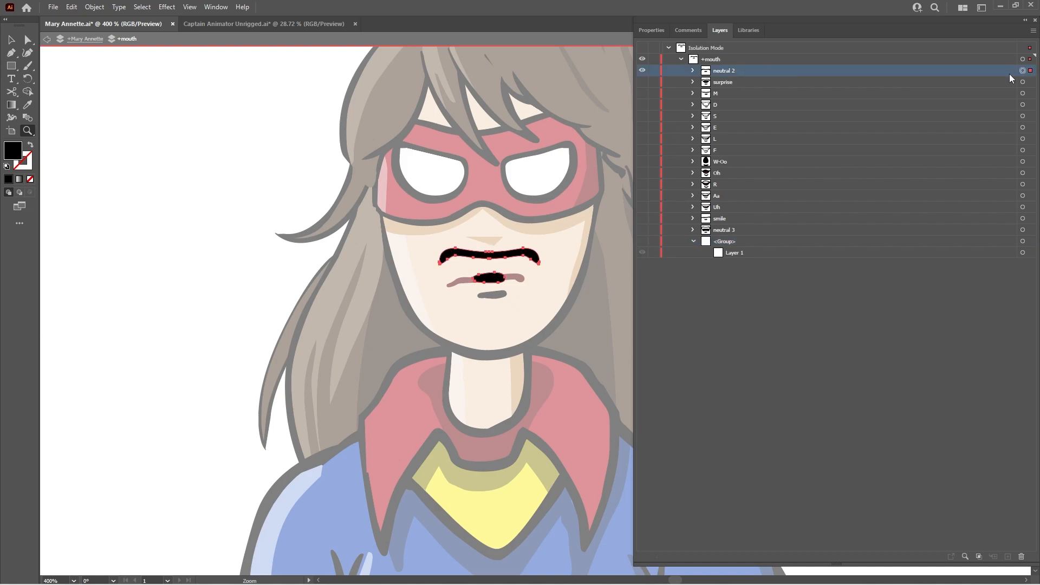
key(Down)
key(Down)
key(Down)
key(Down)
key(Down)
key(Down)
key(Down)
key(Down)
key(Down)
key(Down)
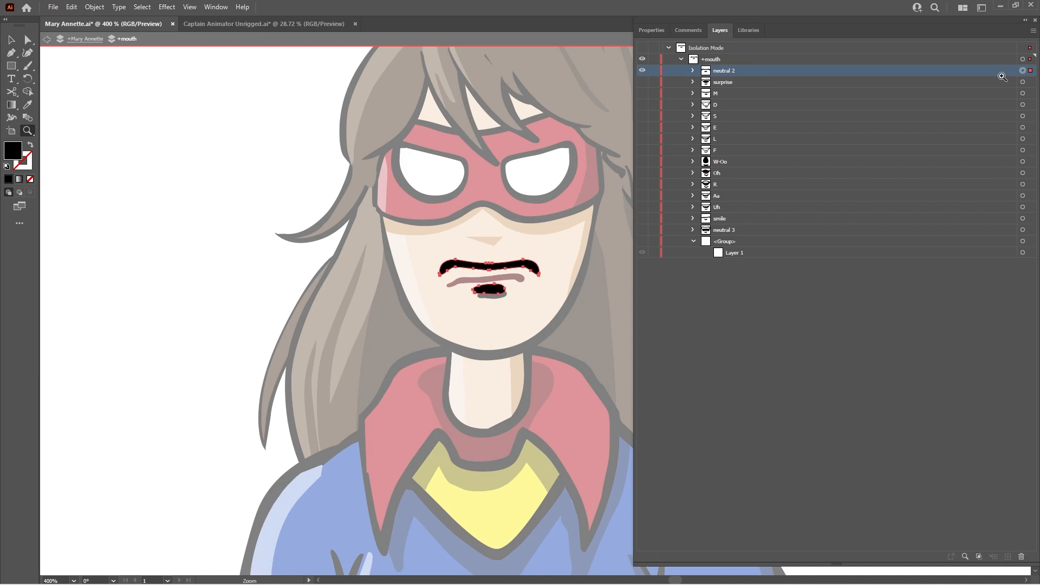
key(Down)
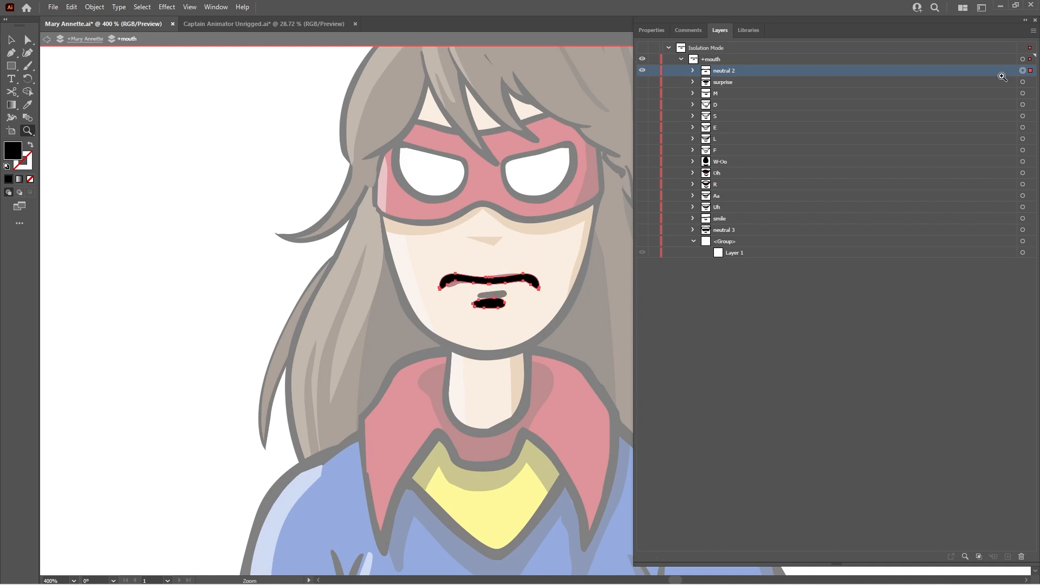
Show the surprise mouth in place of neutral 2 and nudge it down over the character's original lips
click(642, 71)
click(644, 81)
click(758, 81)
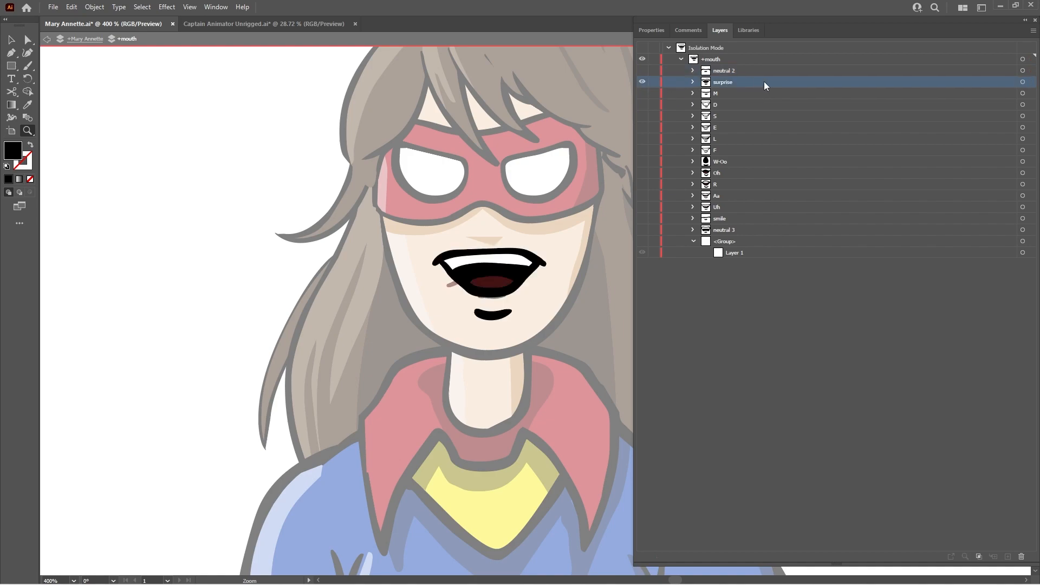
click(1019, 81)
key(Down)
key(Down)
key(Down)
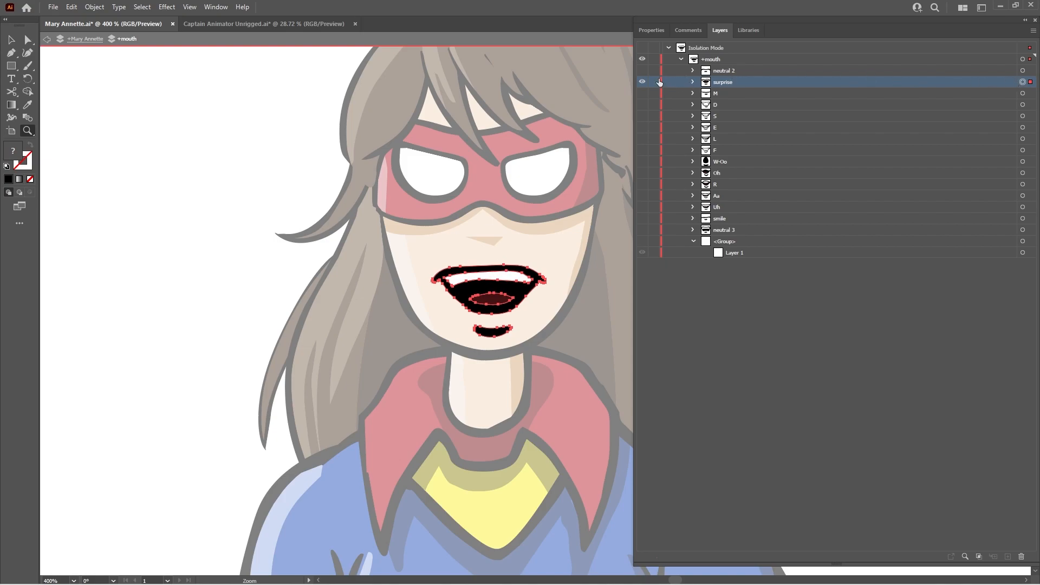
Show the M mouth in place of surprise and nudge it right until it is centred under the nose
click(642, 94)
click(643, 82)
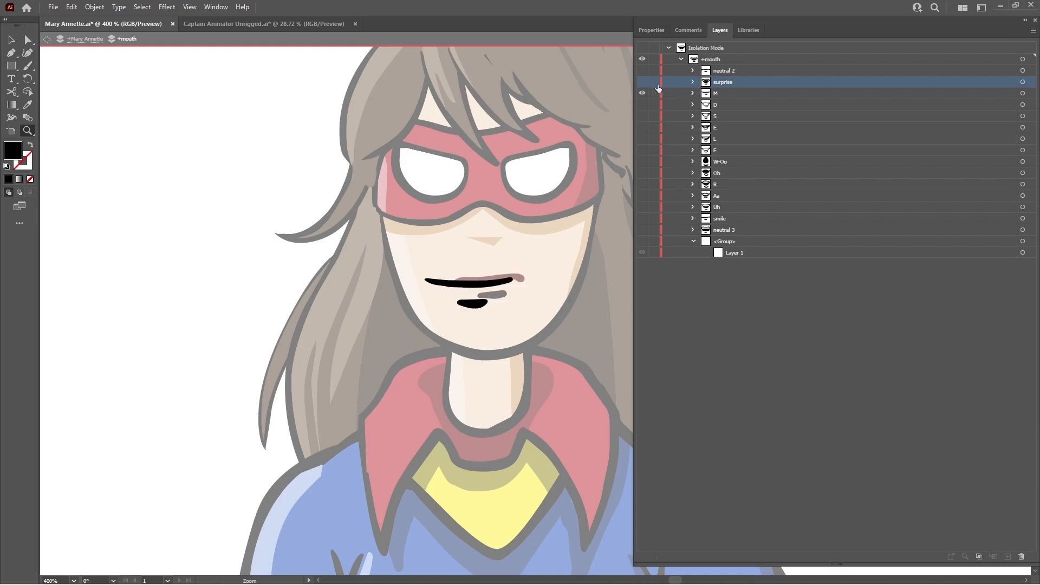
click(737, 94)
click(1022, 93)
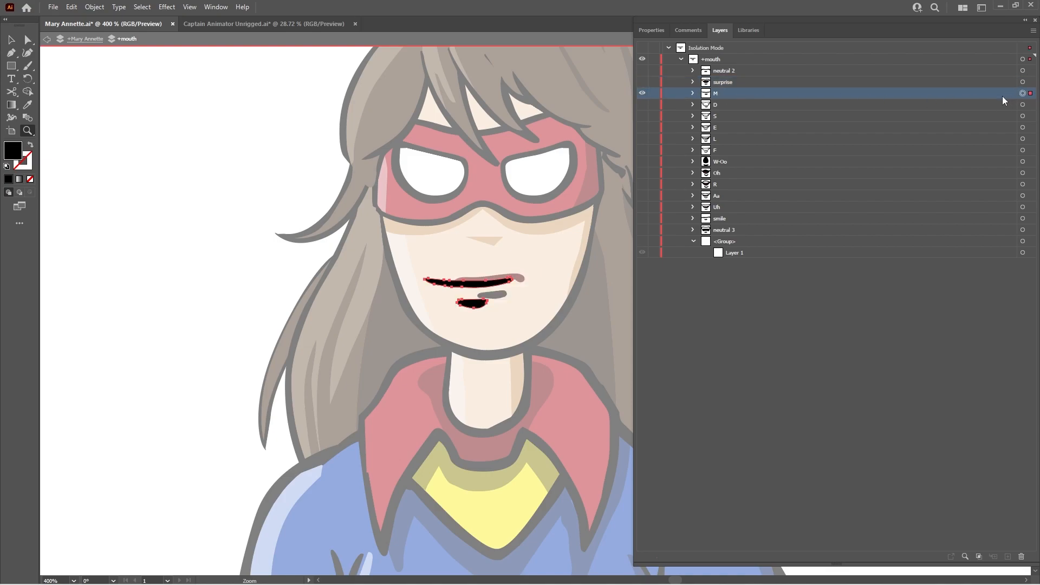
key(Up)
key(Right)
key(Right)
key(Right)
key(Right)
key(Right)
key(Right)
key(Right)
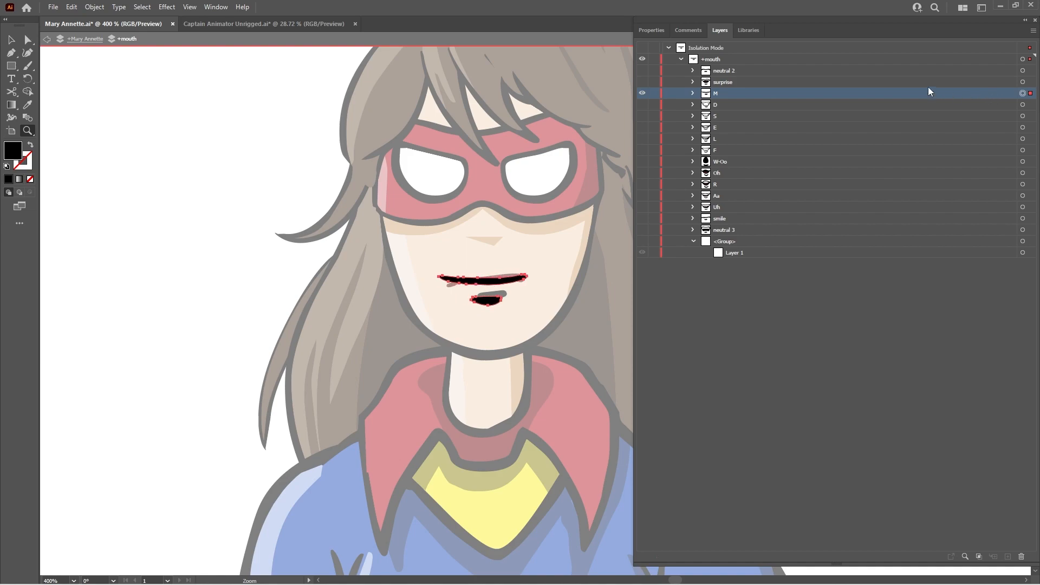
key(Down)
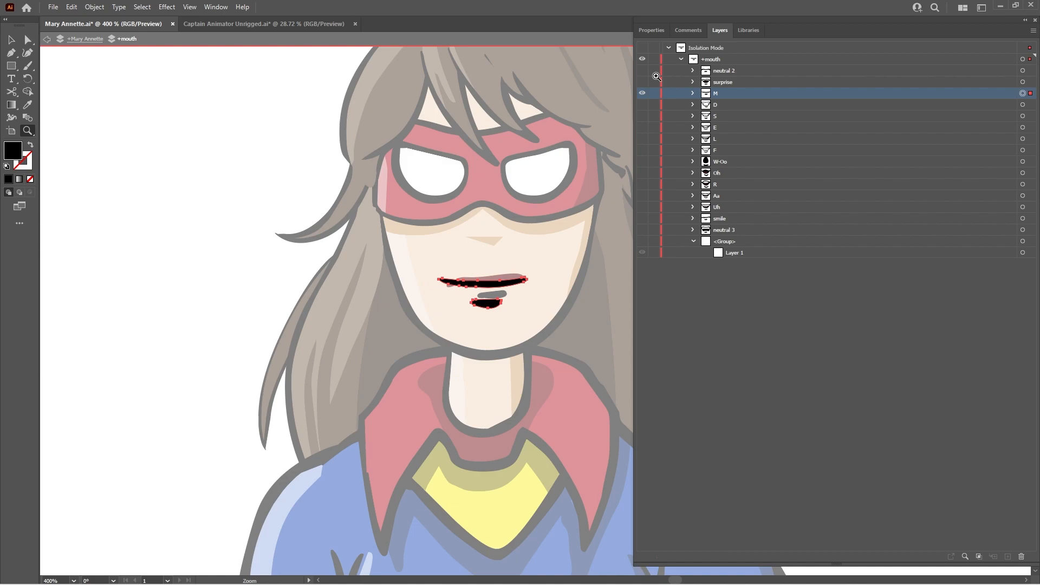
Show the D mouth in place of M and nudge it down over the character's original lips
click(642, 93)
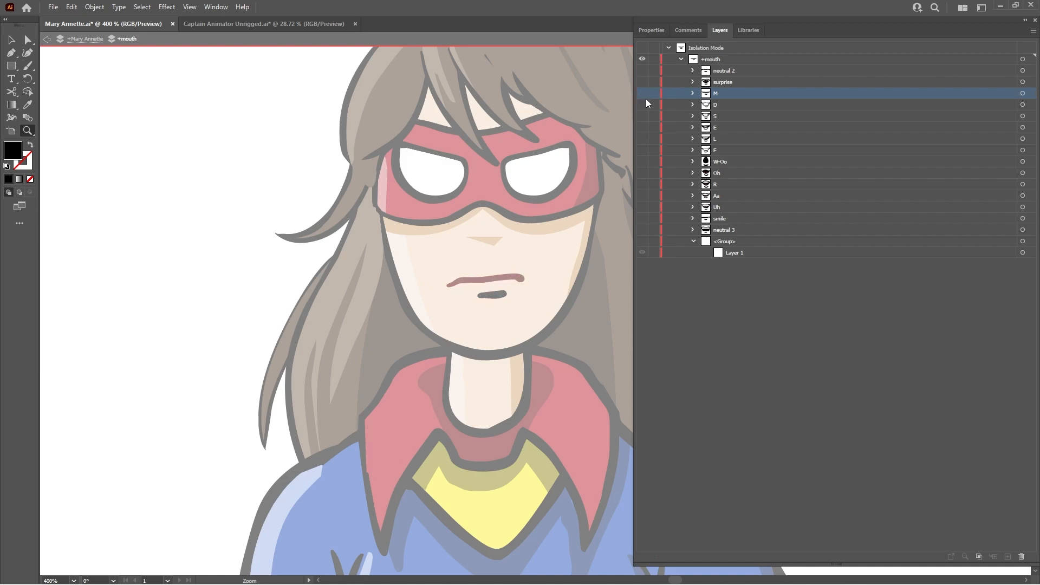
click(643, 105)
click(742, 107)
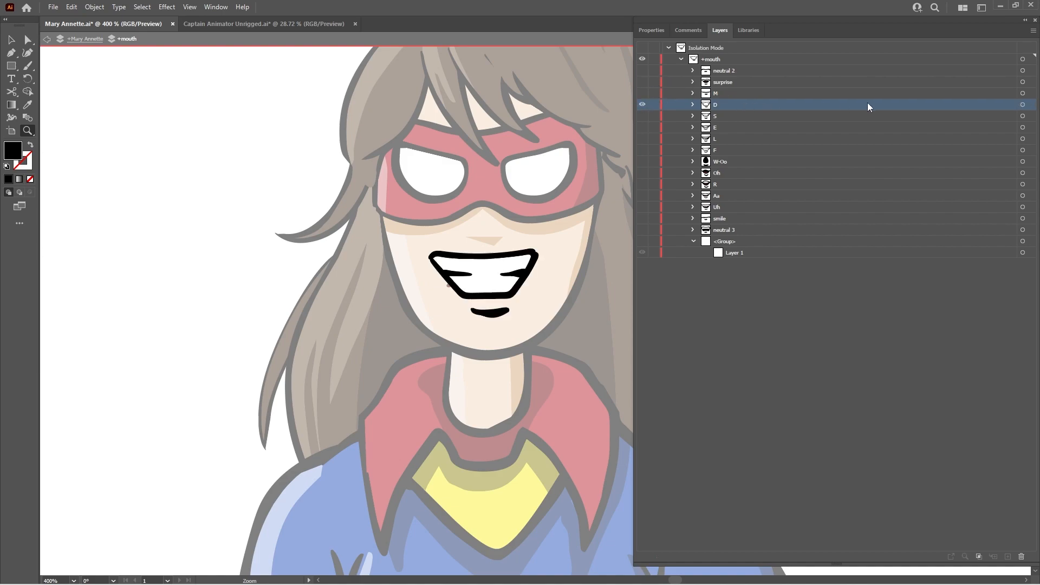
click(1022, 104)
key(Down)
key(Down)
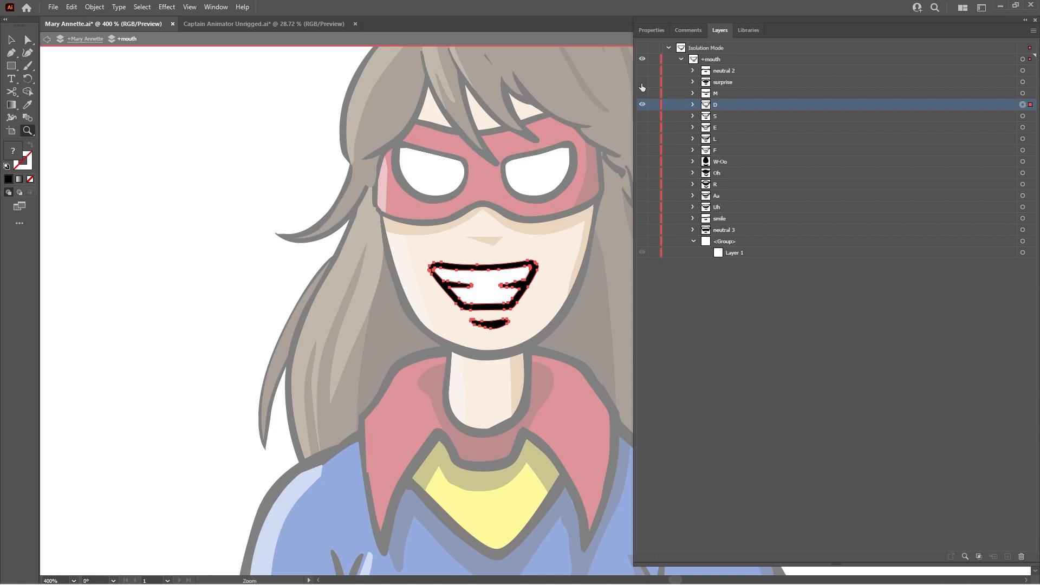
Show the surprise mouth together with D and compare their positions up close in Outline view, ending back in Preview
key(ctrl+y)
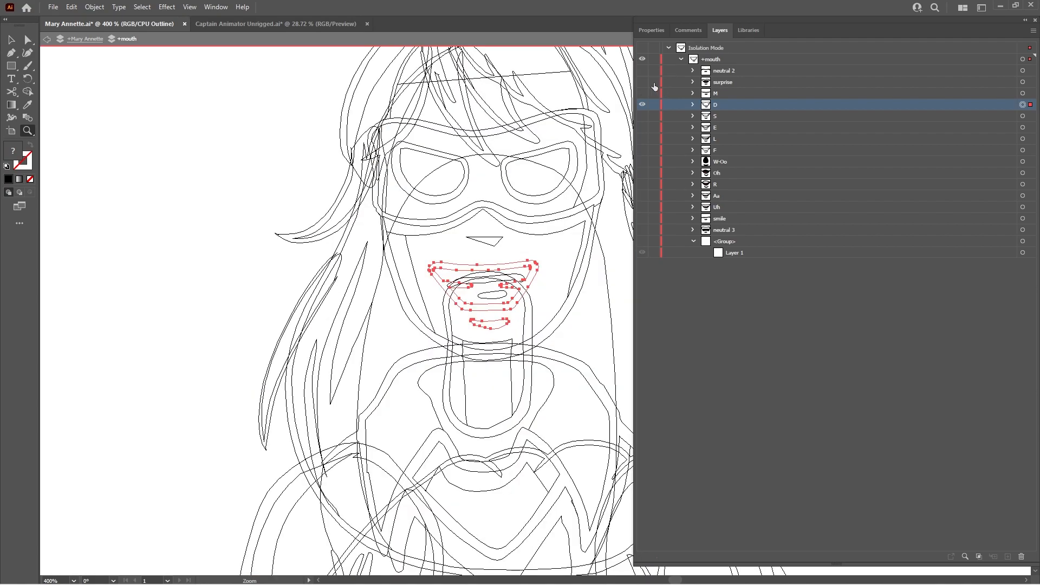
click(642, 82)
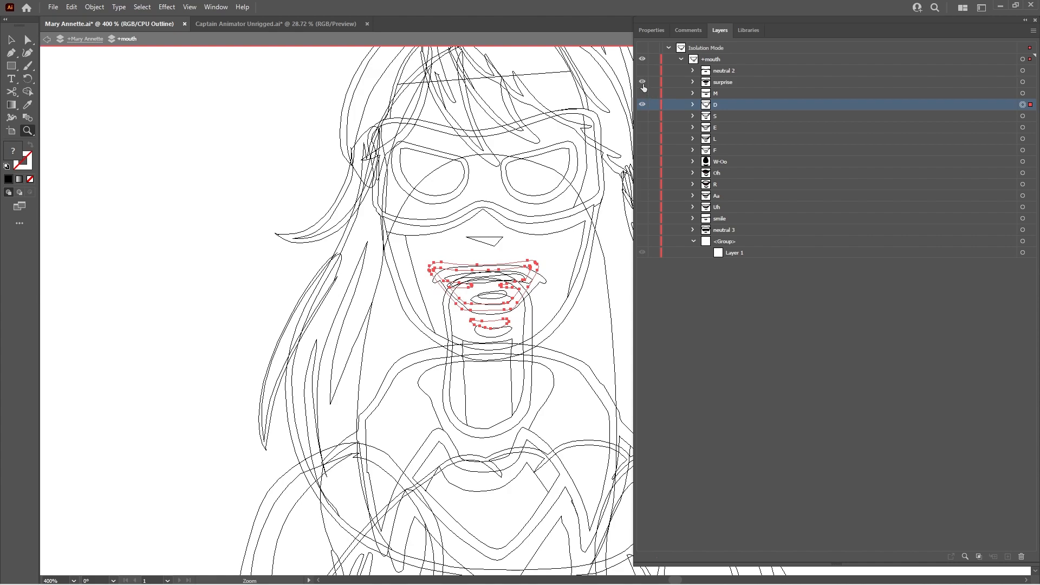
click(496, 292)
click(541, 298)
drag(575, 278, 530, 280)
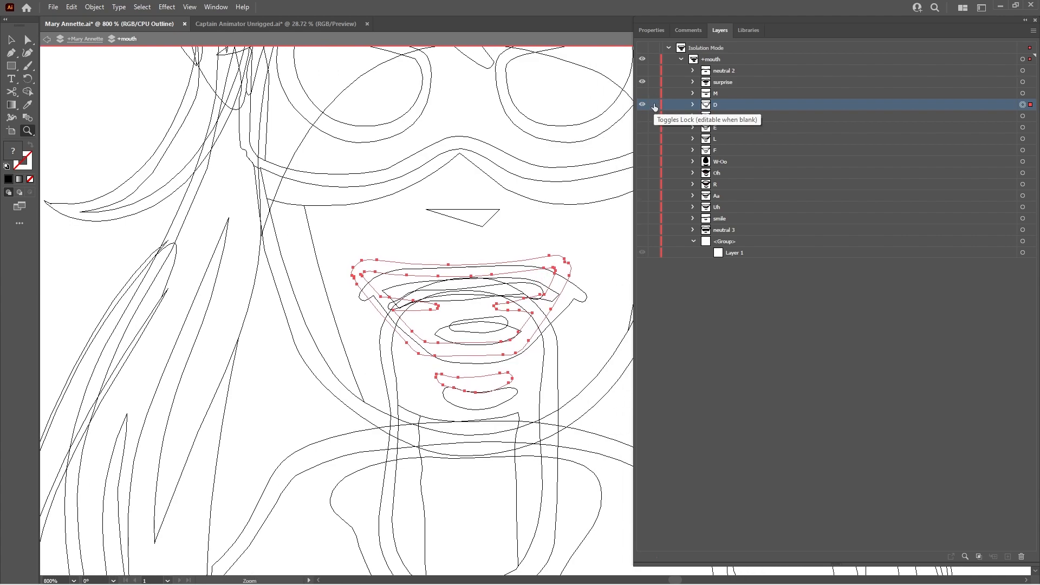
key(ctrl+y)
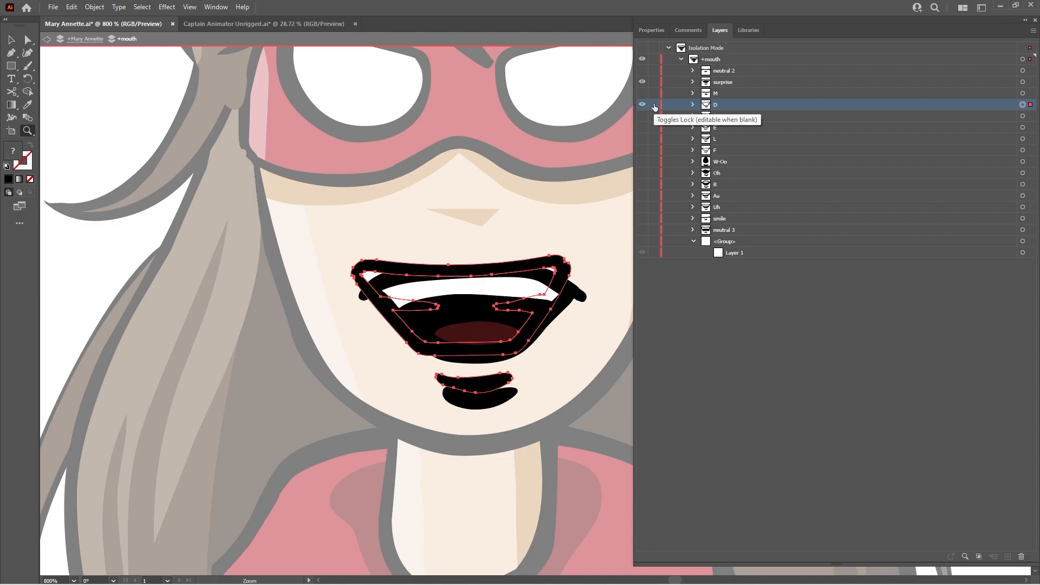
Nudge the D mouth slightly right to line up with the surprise mouth, and hide surprise
key(Right)
key(Left)
key(Right)
key(Down)
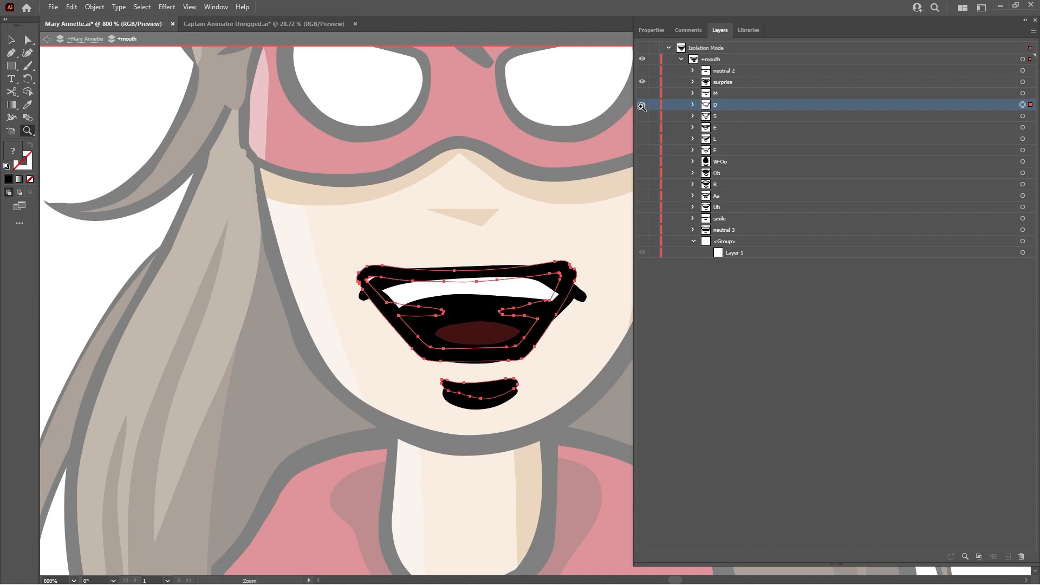
key(Up)
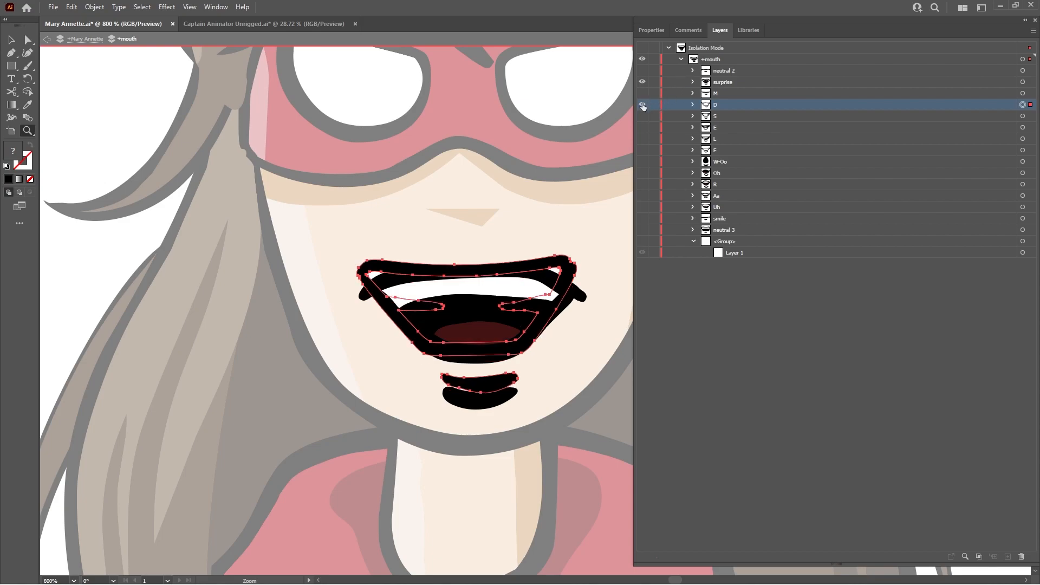
click(643, 82)
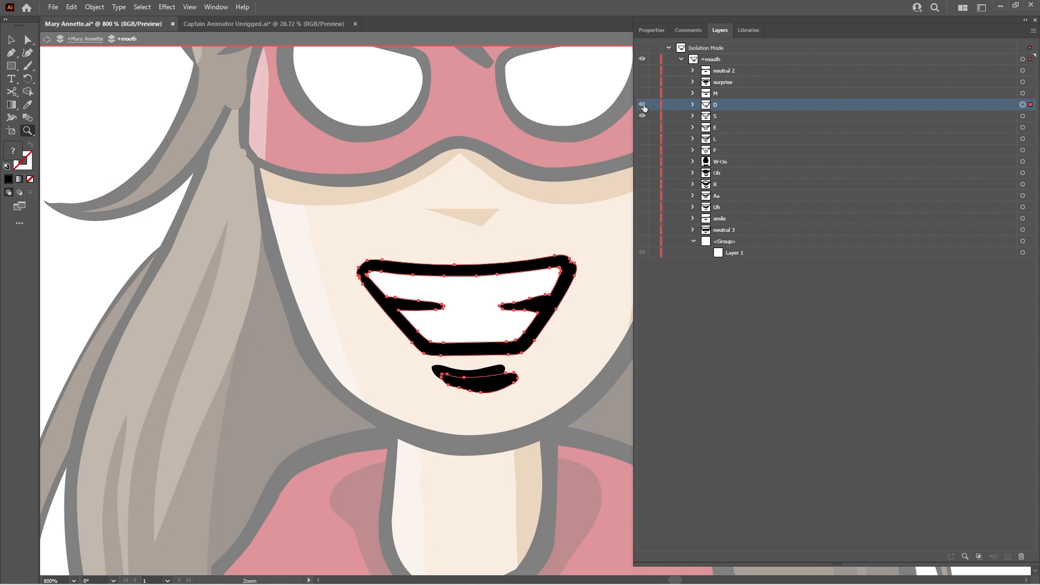
Hide D, nudge the S mouth down over the lips, and check its placement against the D mouth
click(642, 105)
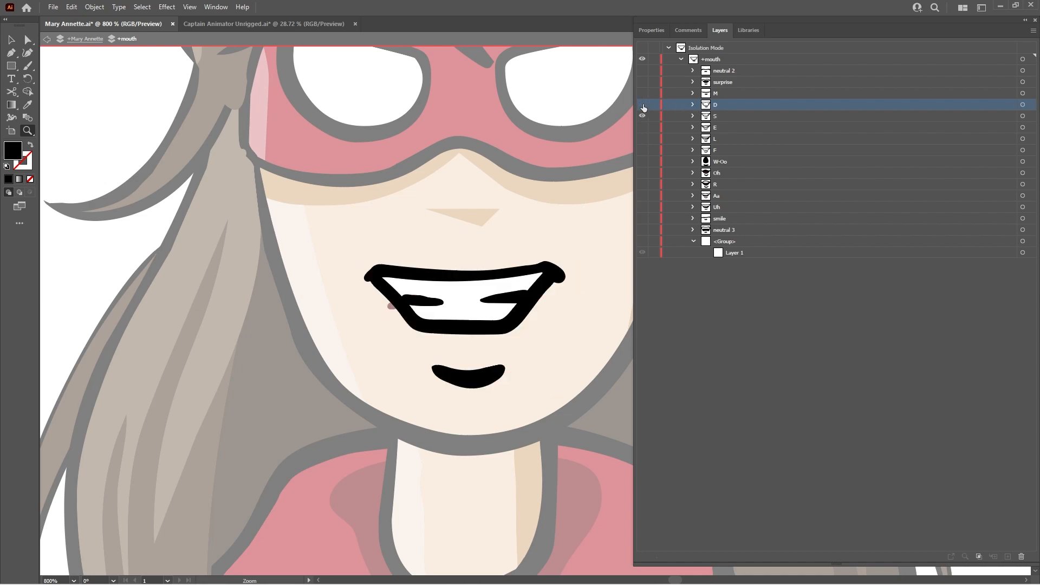
click(753, 115)
click(1022, 116)
key(Down)
key(Down)
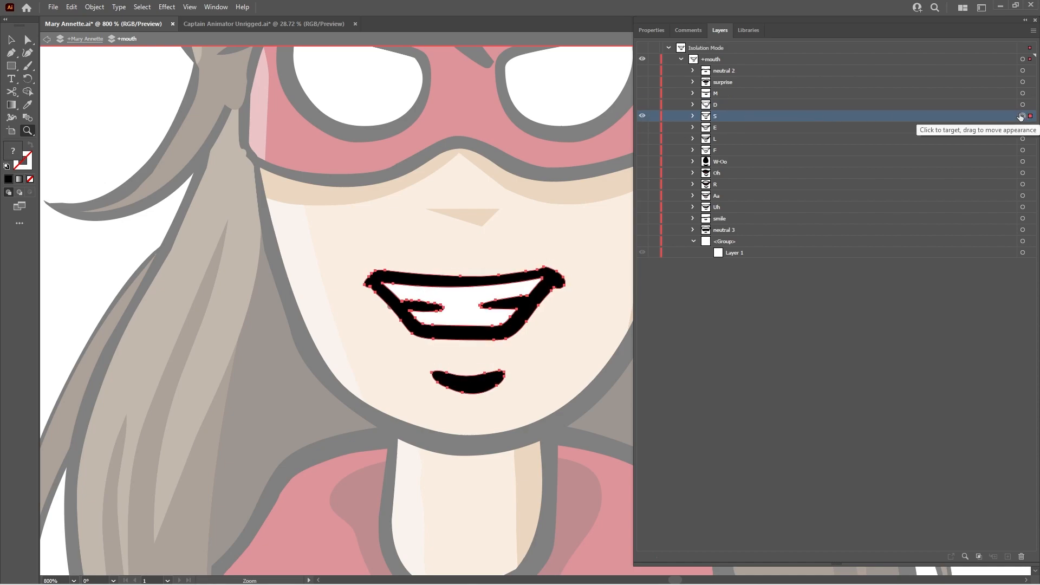
click(642, 105)
click(643, 105)
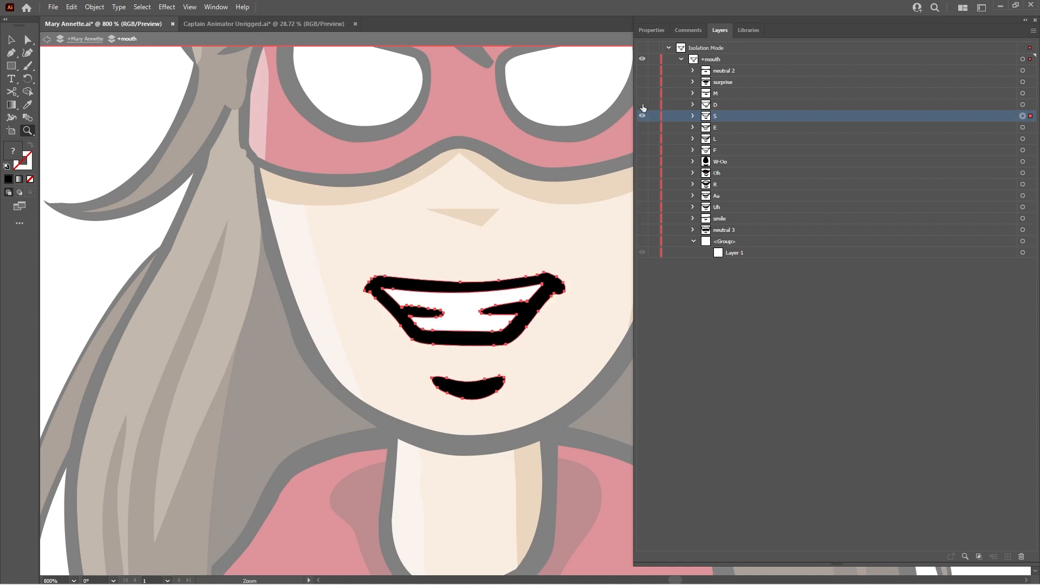
click(642, 105)
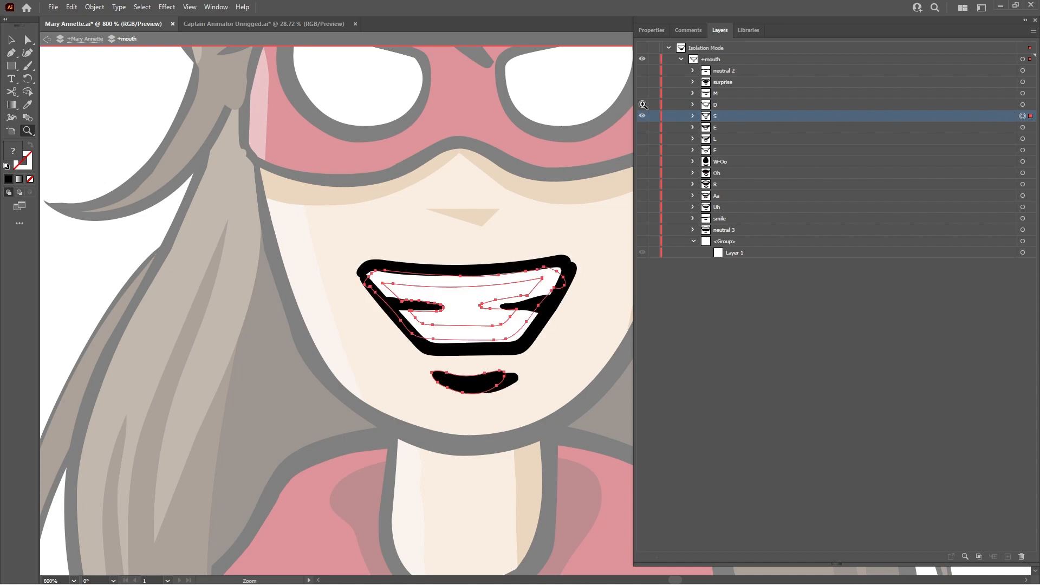
Show only the E mouth, with S and D hidden, and nudge it down and right over the lips
click(642, 116)
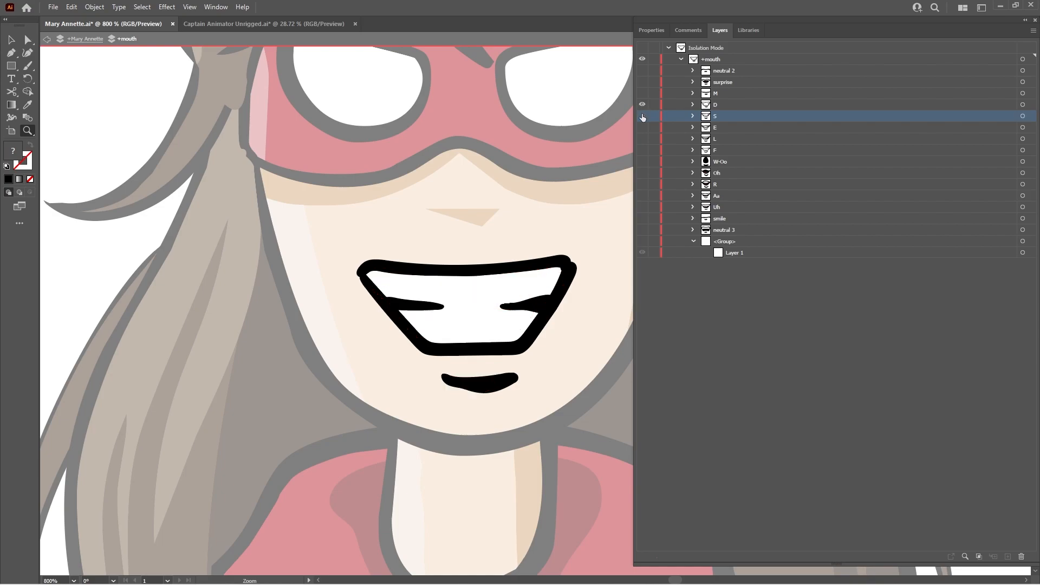
click(643, 128)
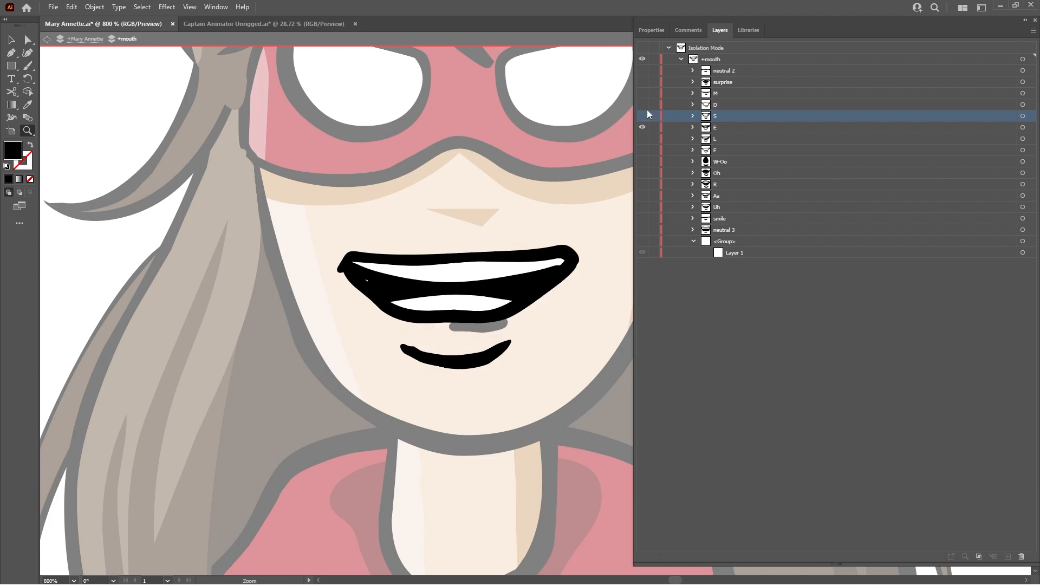
click(769, 128)
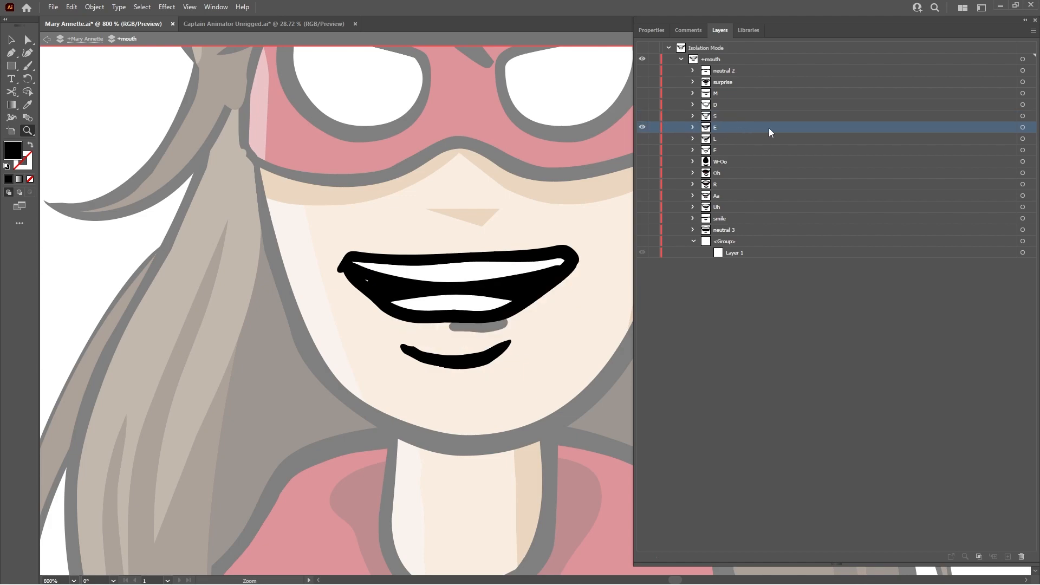
click(1022, 127)
key(Down)
key(Down)
key(Down)
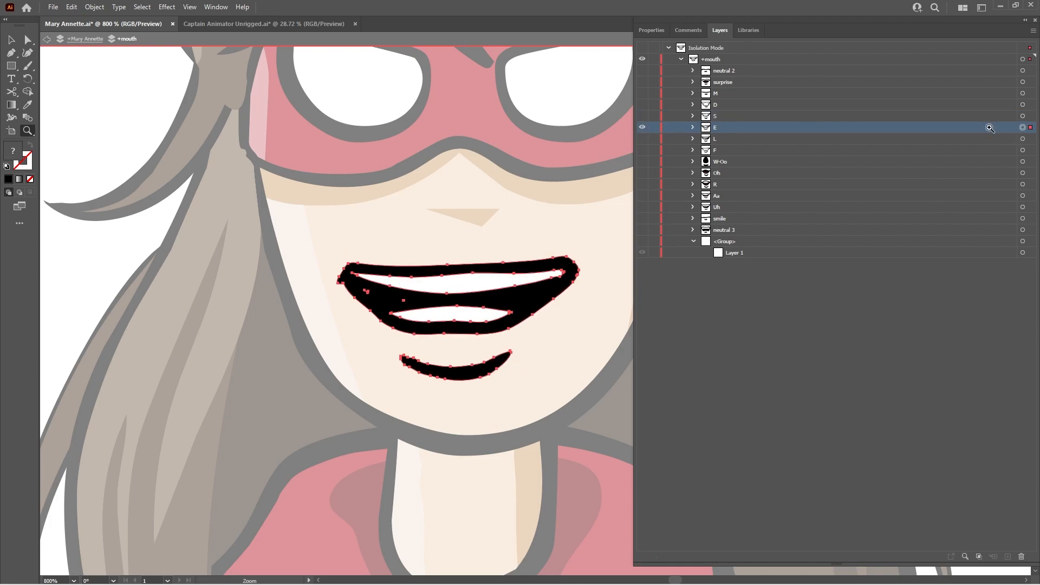
key(Right)
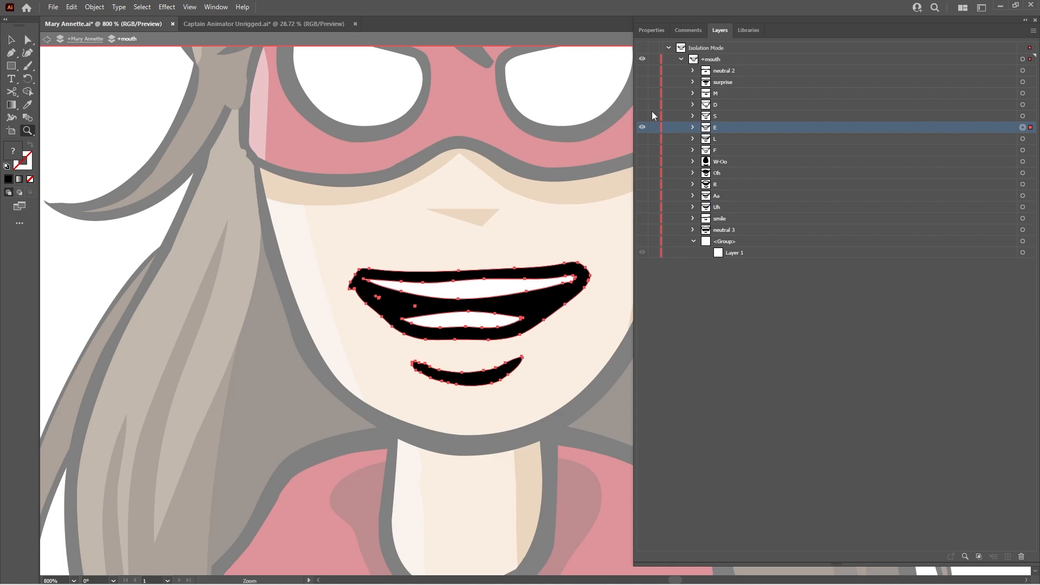
Show the D mouth as a reference, nudge the E mouth left and down to line up with it, and hide D again
click(642, 105)
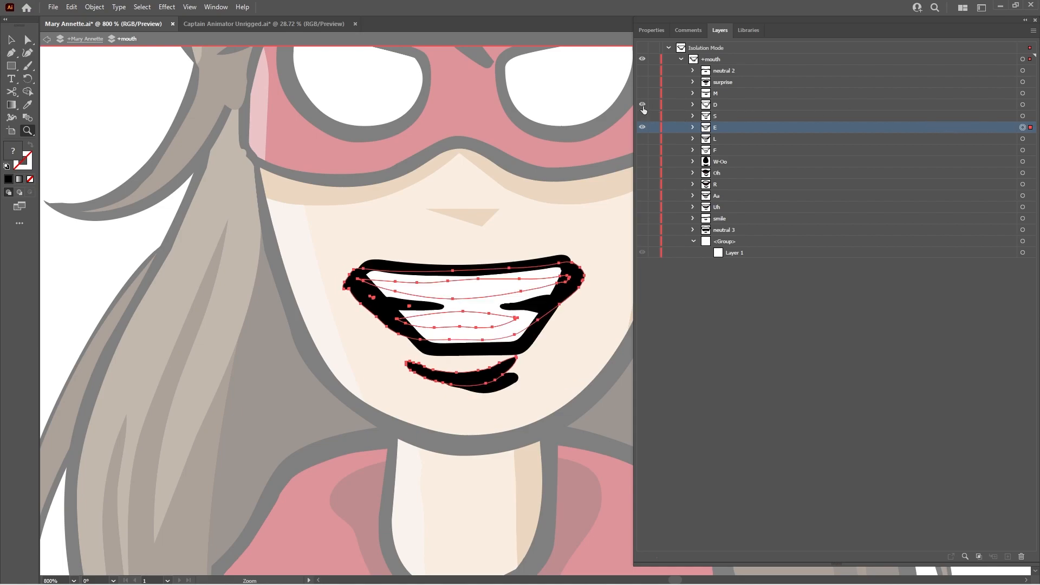
key(Down)
key(Down)
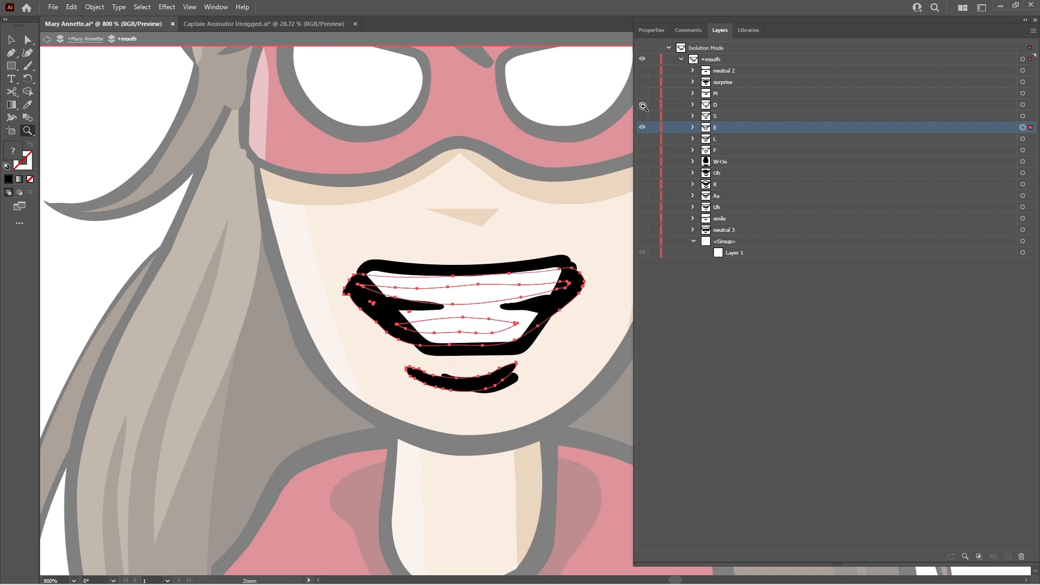
click(642, 105)
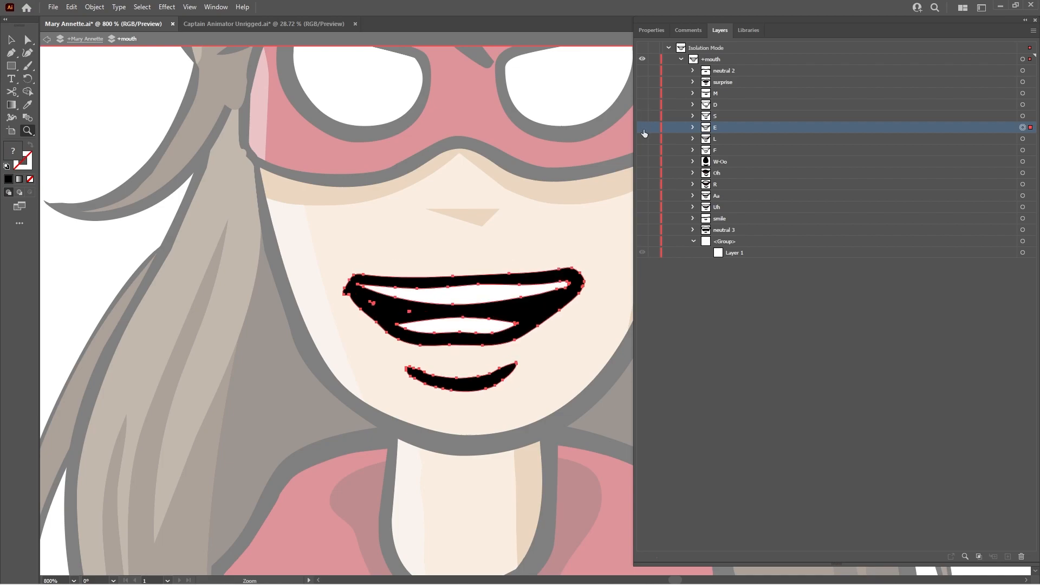
Hide the E mouth, show L, and nudge it up and to the right to match the D mouth as a temporary reference
click(643, 128)
click(642, 139)
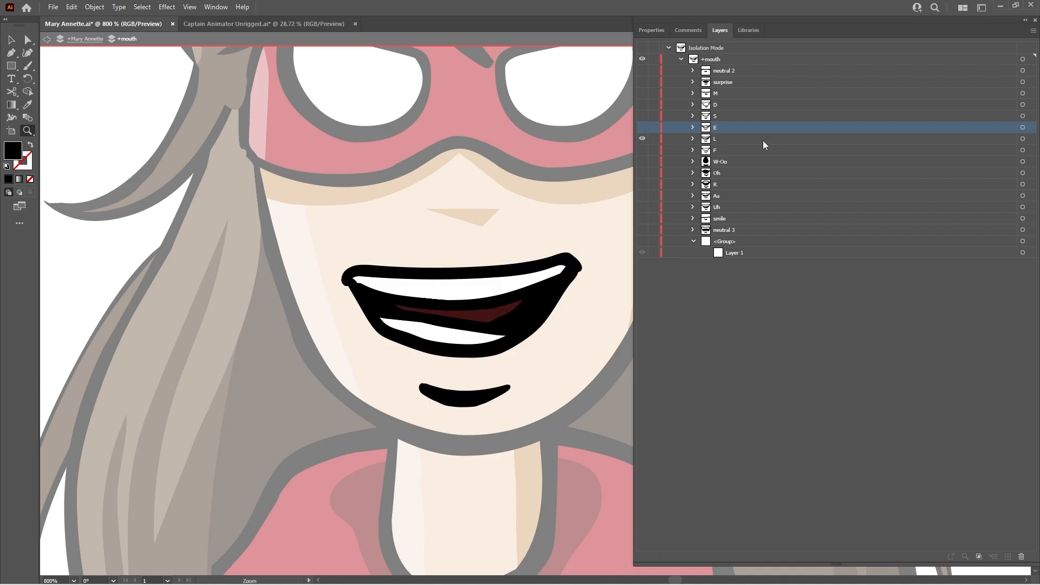
click(642, 106)
click(642, 105)
click(750, 140)
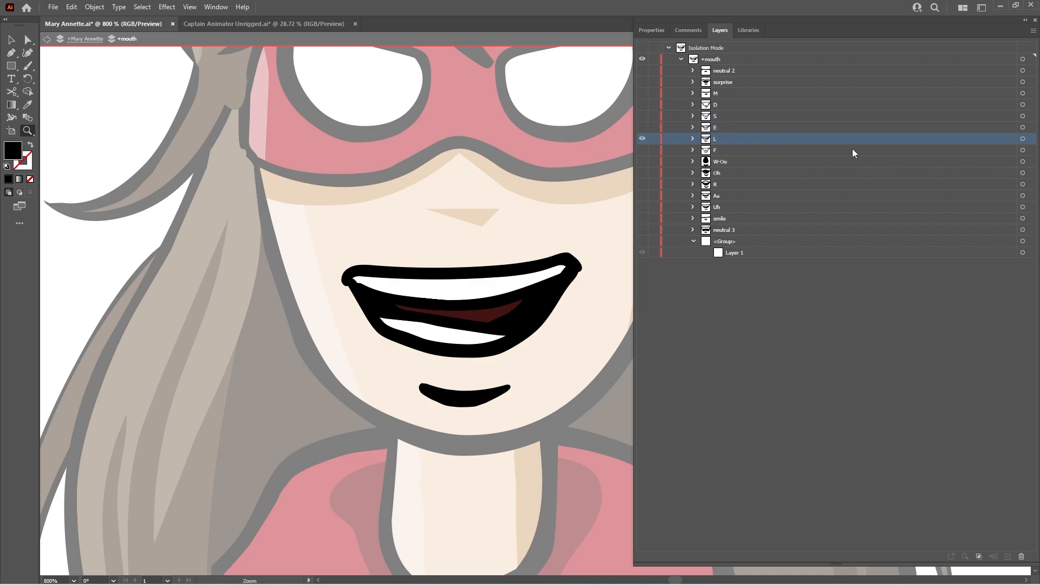
click(1022, 139)
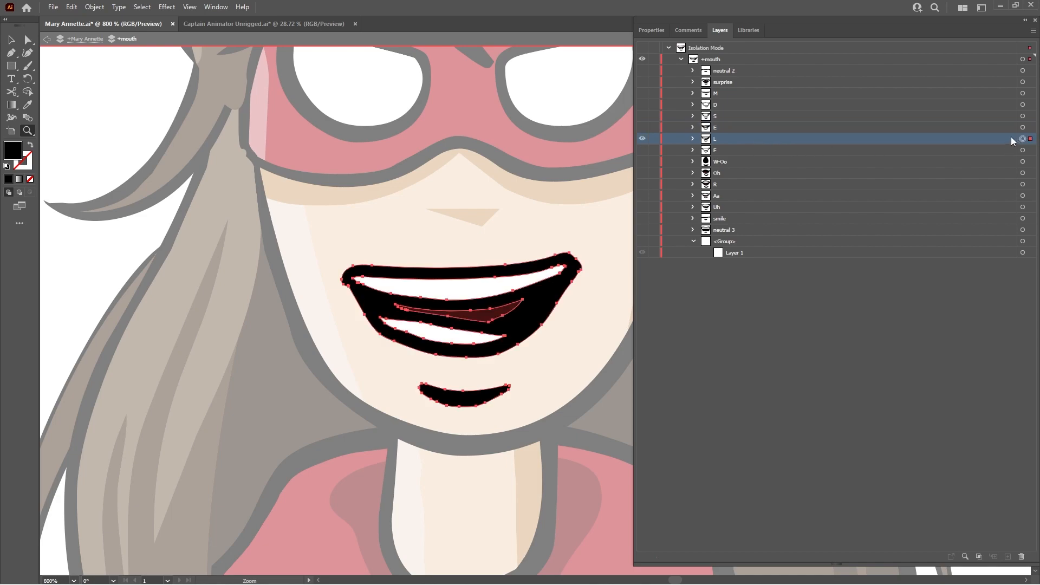
click(642, 106)
click(642, 105)
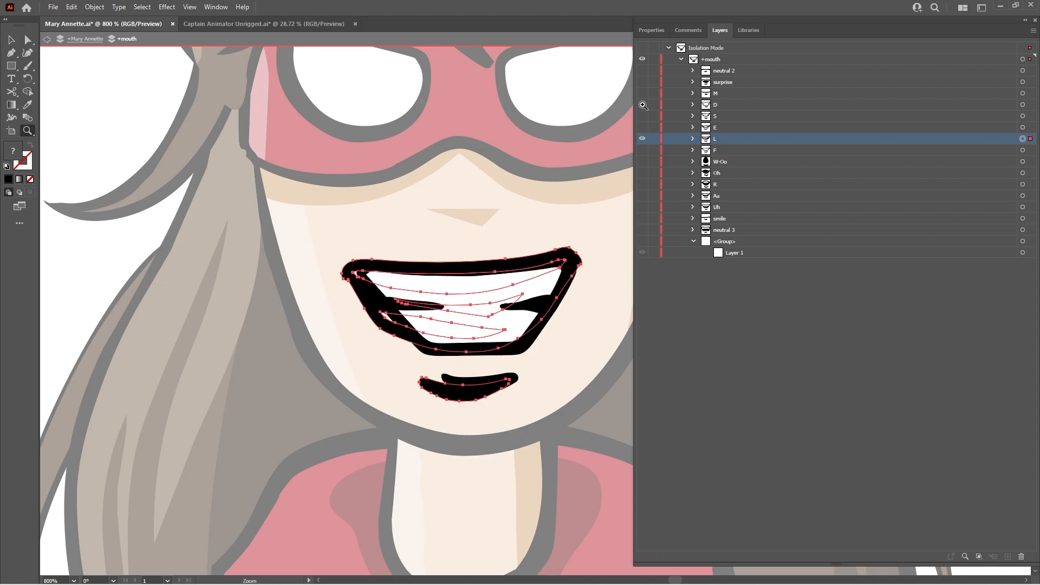
key(Right)
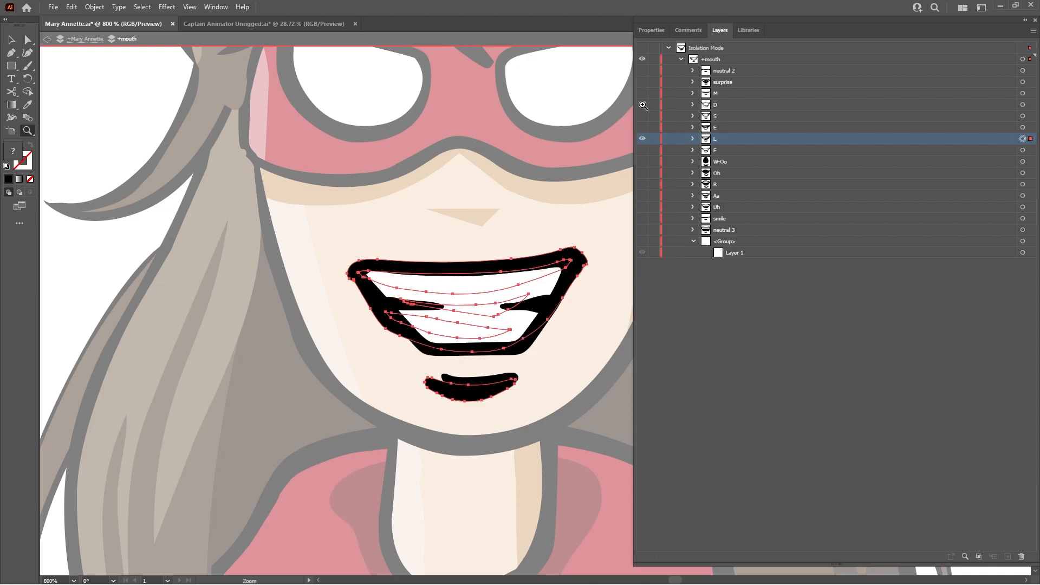
click(642, 105)
click(642, 105)
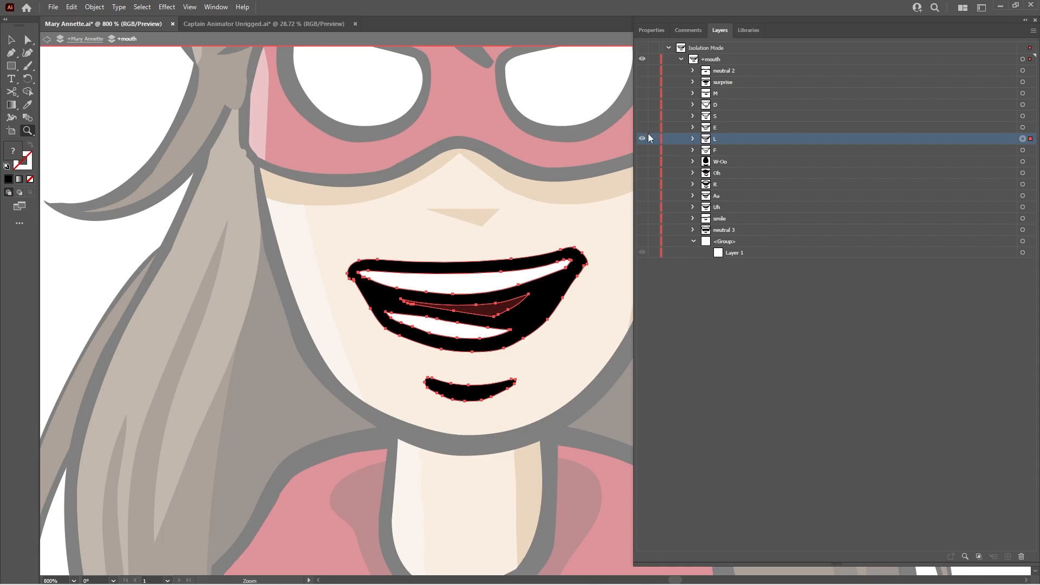
Hide the L mouth, show F, and nudge it right and down on the face
click(643, 139)
click(642, 150)
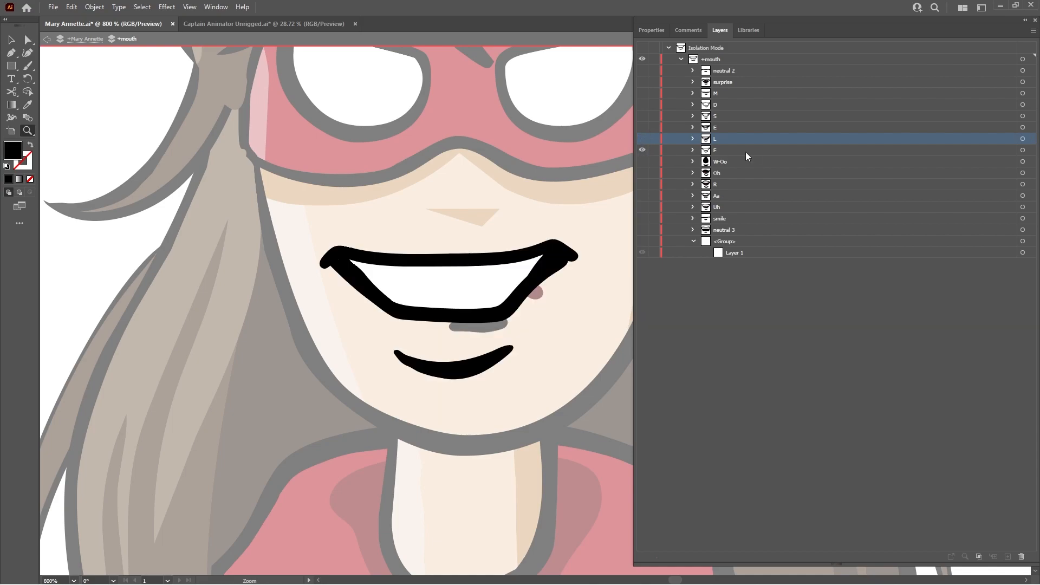
click(758, 150)
click(1023, 150)
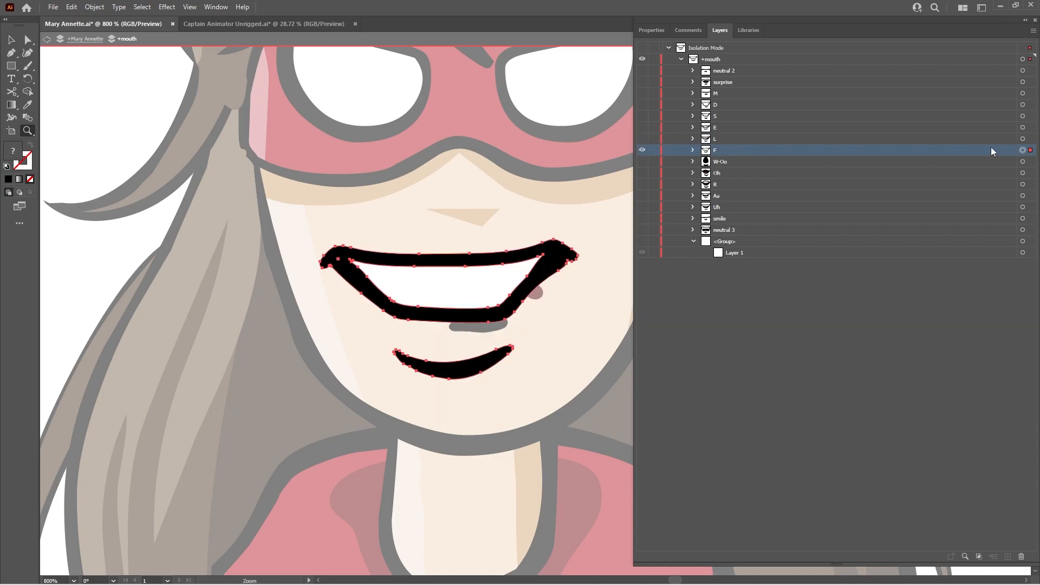
key(Right)
key(Right)
key(Right)
key(Right)
key(Down)
key(Down)
key(Down)
key(Down)
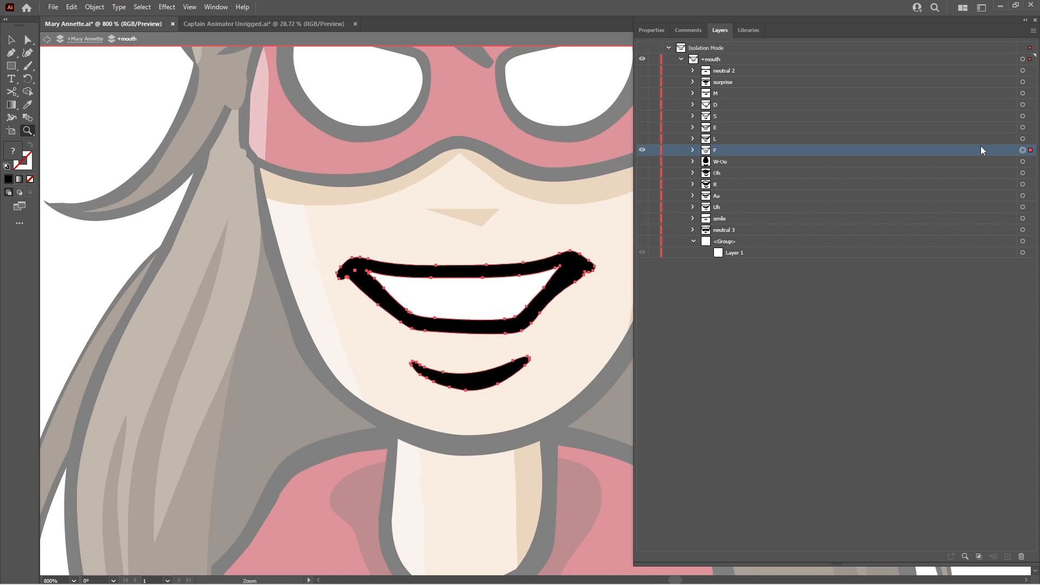
key(Down)
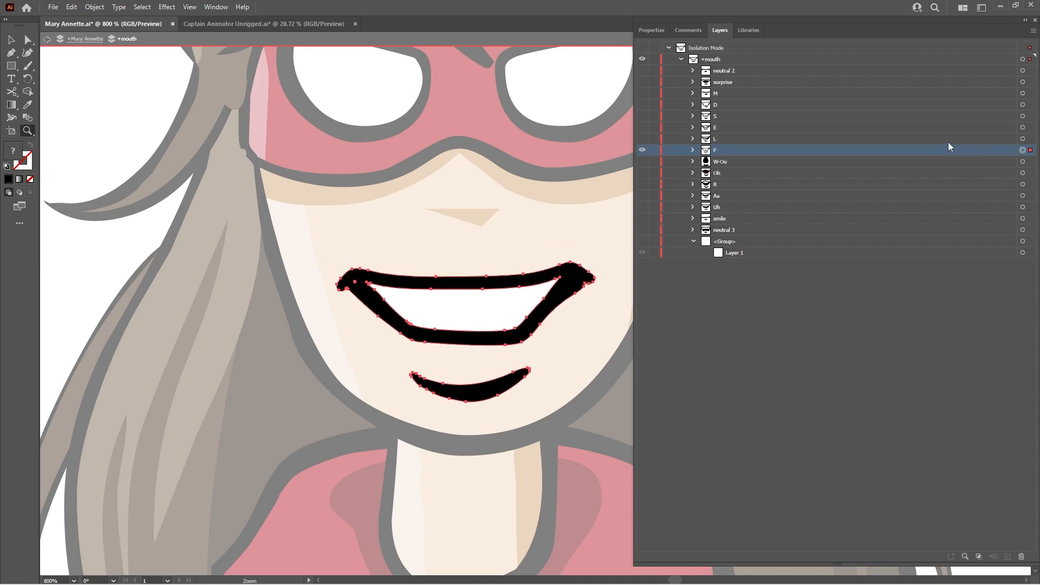
Show the S mouth as an alignment reference and nudge the F mouth up against it
click(642, 119)
key(Up)
key(Up)
key(Up)
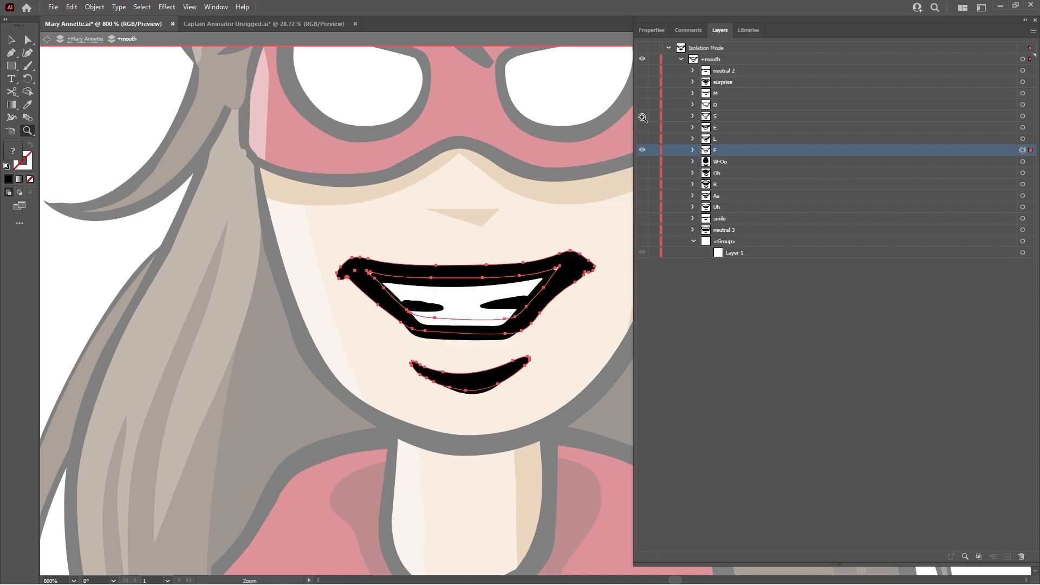
key(Up)
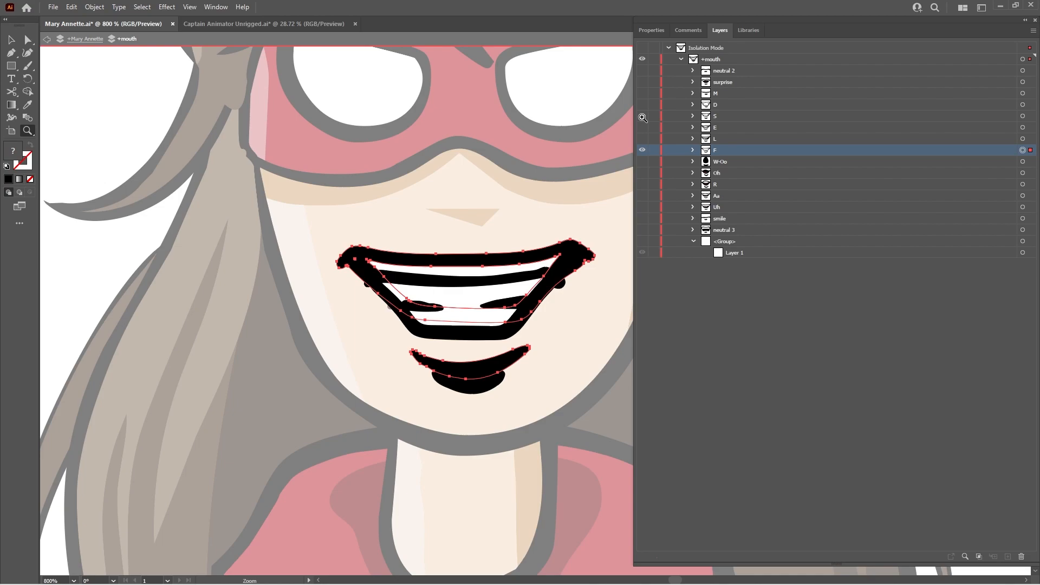
Hide the F mouth, show W-Oo, and nudge it four increments down and one left, using S as the reference
click(643, 150)
click(642, 162)
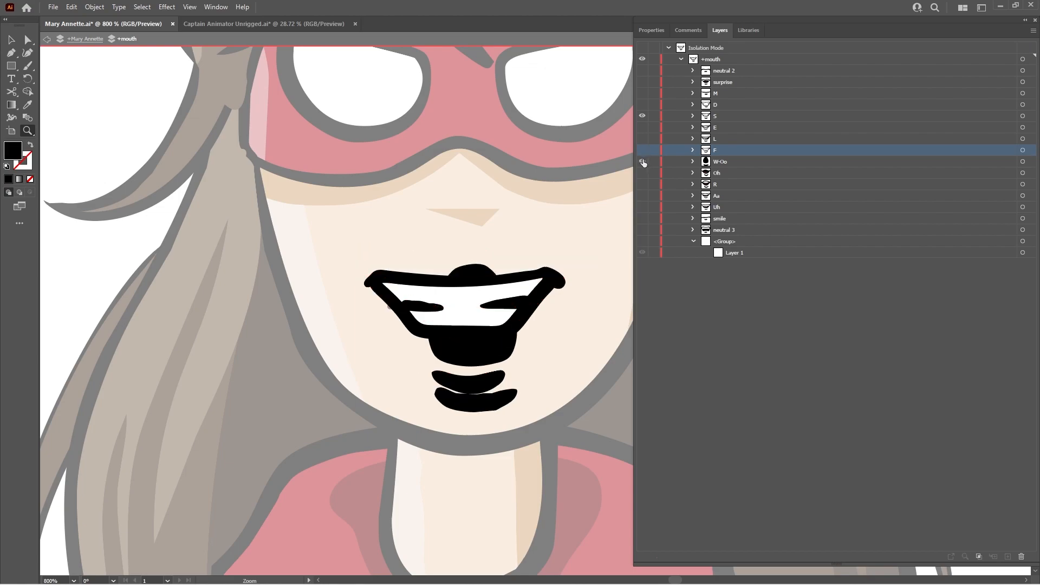
click(773, 162)
click(1023, 161)
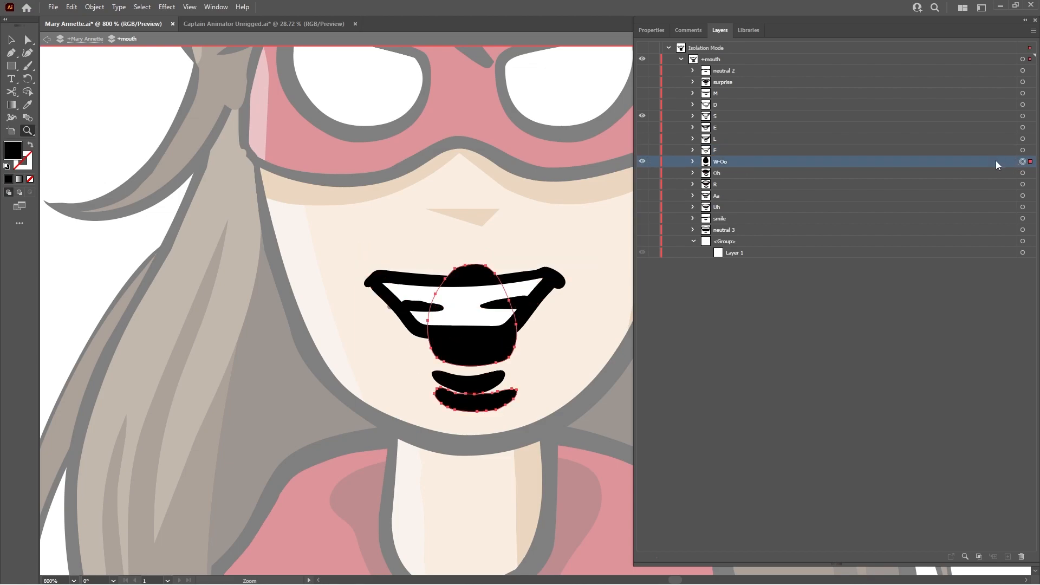
key(Down)
key(Down)
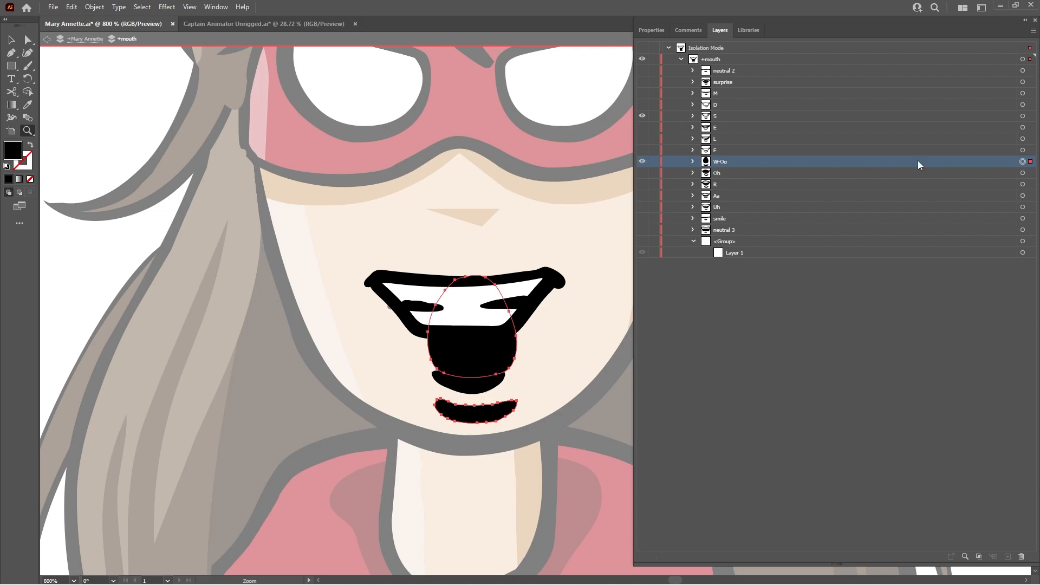
key(Down)
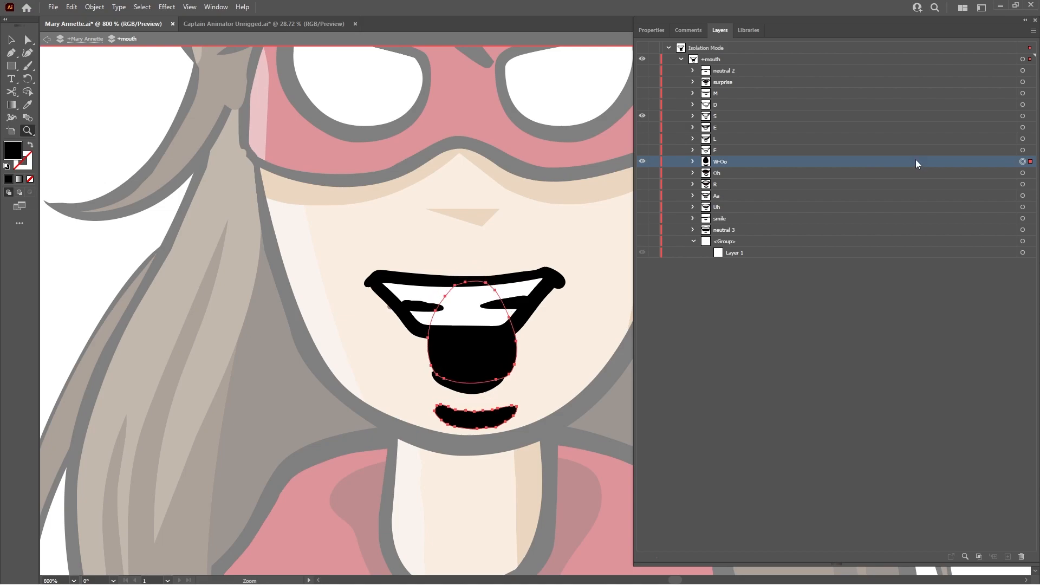
key(Down)
key(Left)
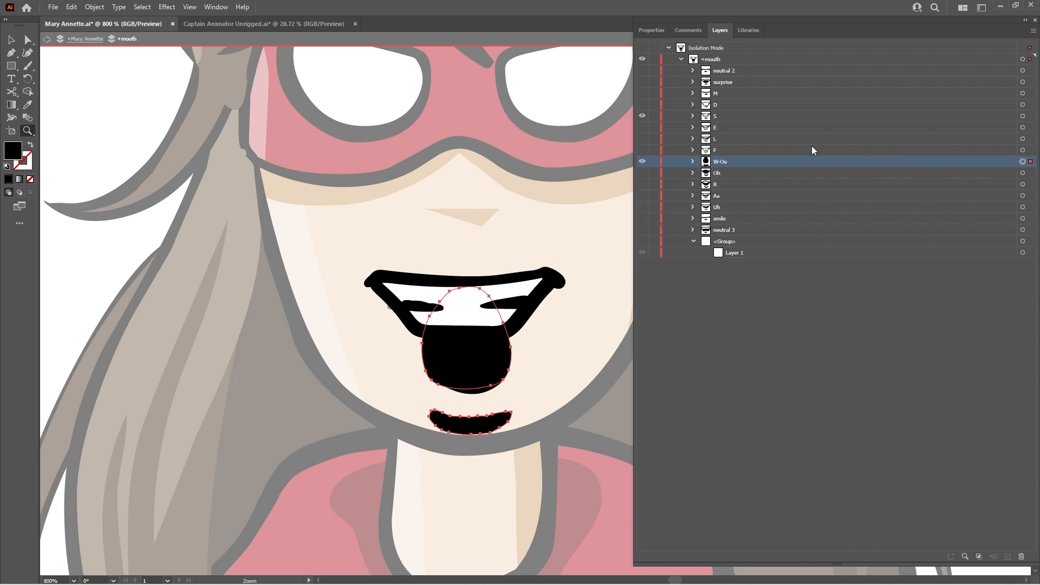
Hide the W-Oo mouth, show Oh, and nudge it a net two increments right and four down relative to the S reference
click(643, 162)
click(642, 173)
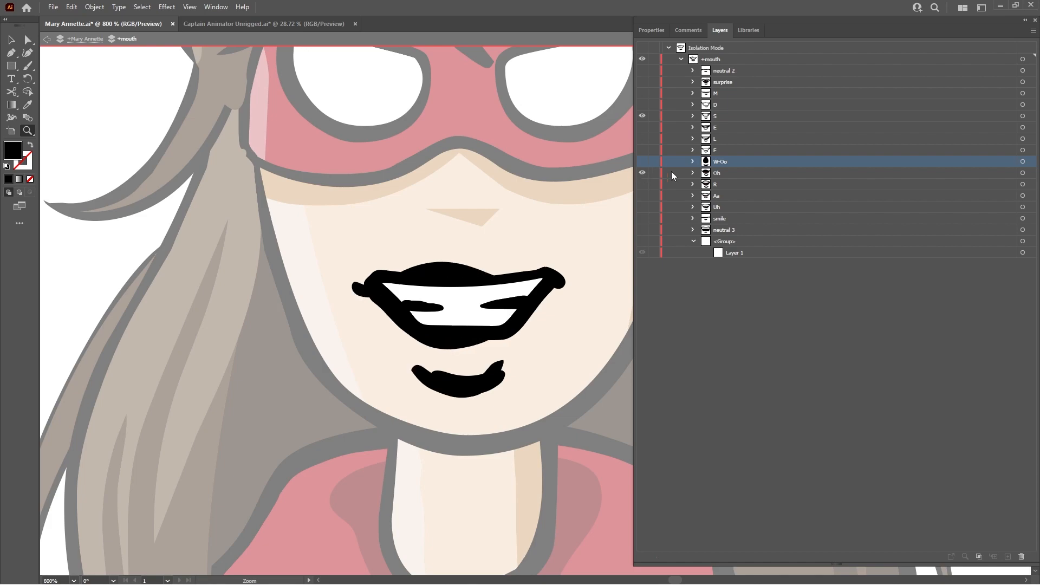
click(835, 174)
click(1022, 173)
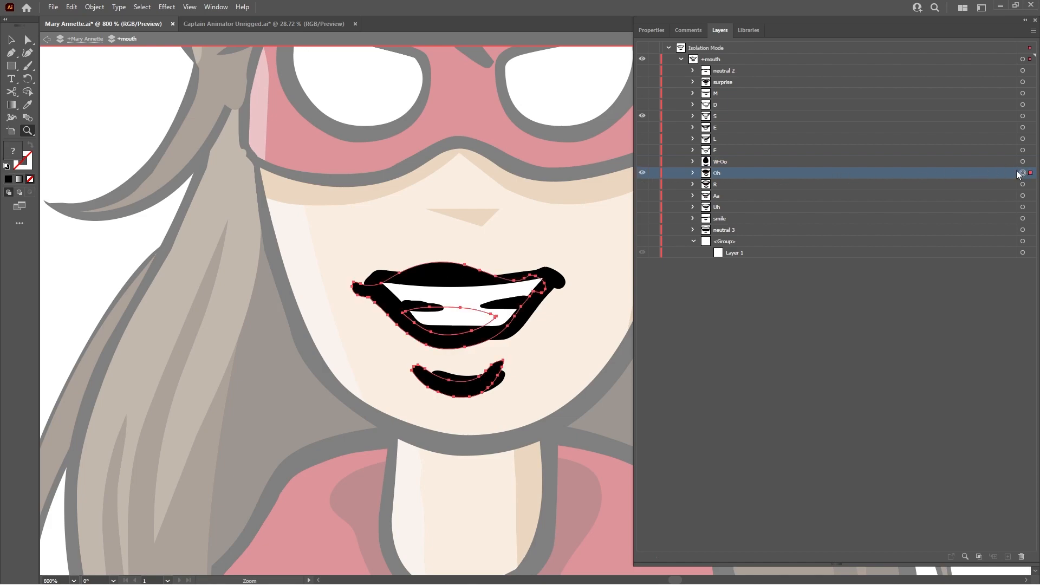
key(Right)
key(Right)
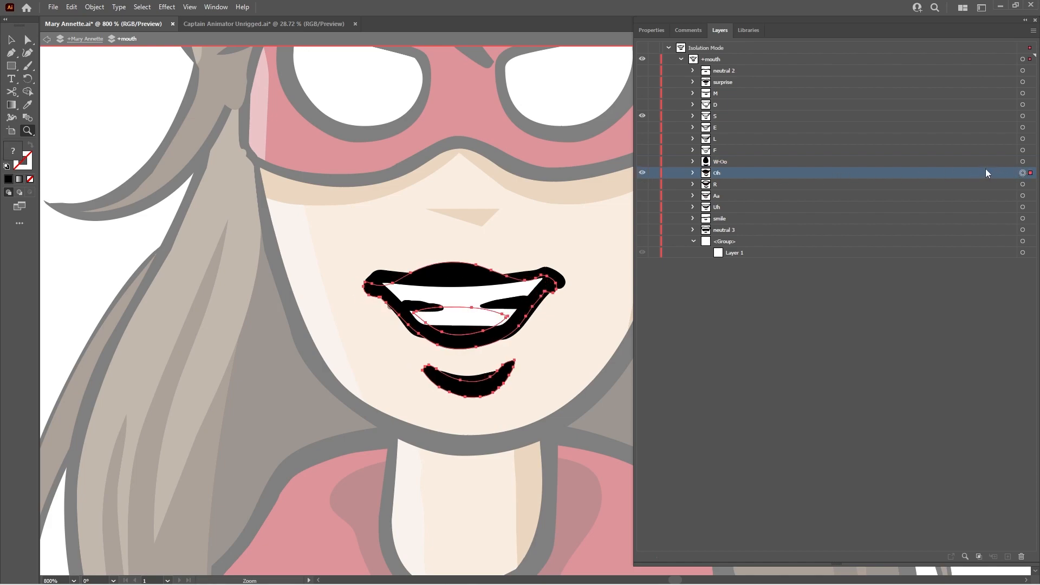
key(Right)
key(Down)
key(Down)
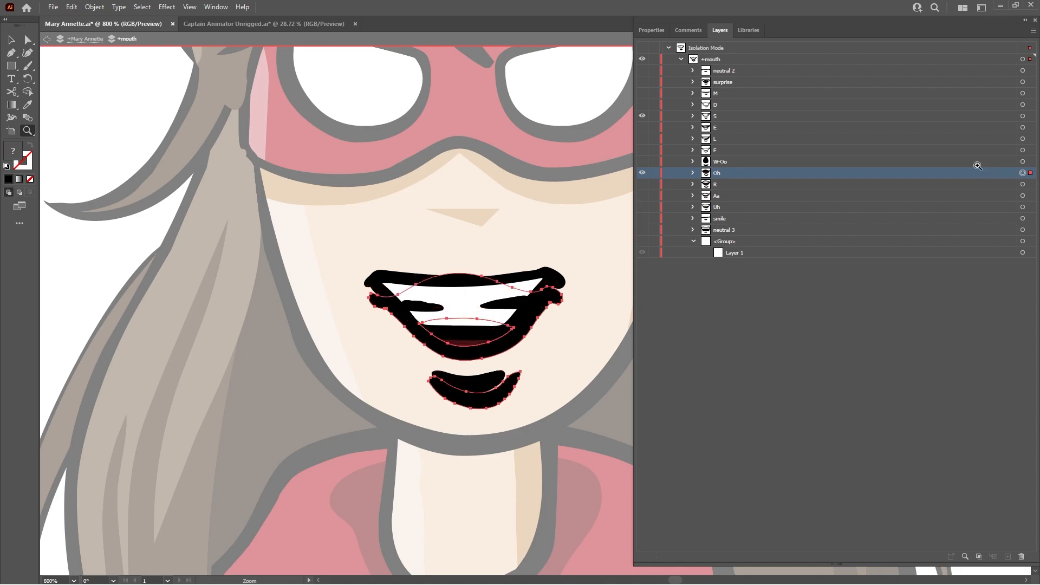
key(Down)
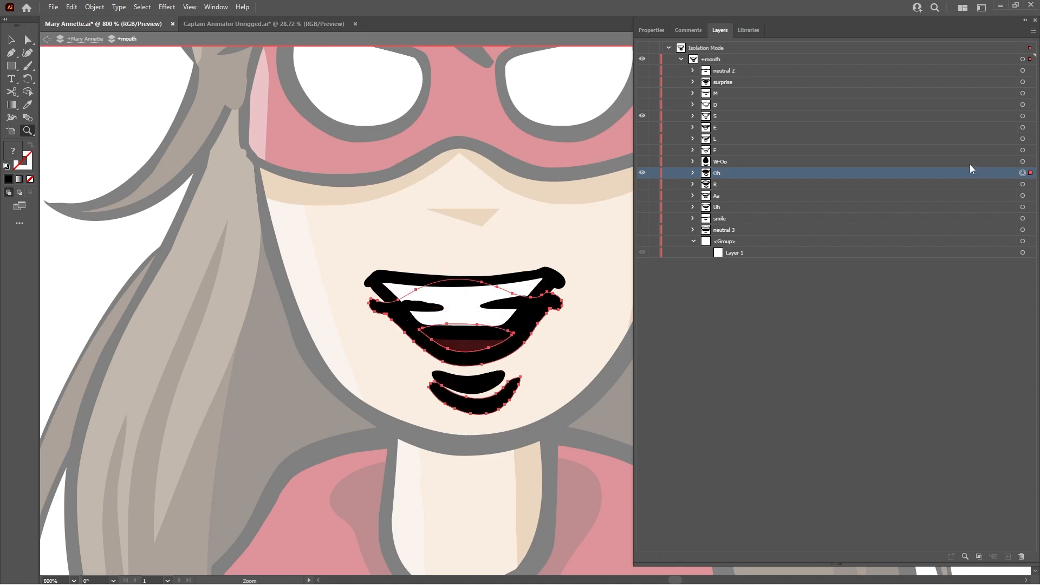
key(Left)
key(Down)
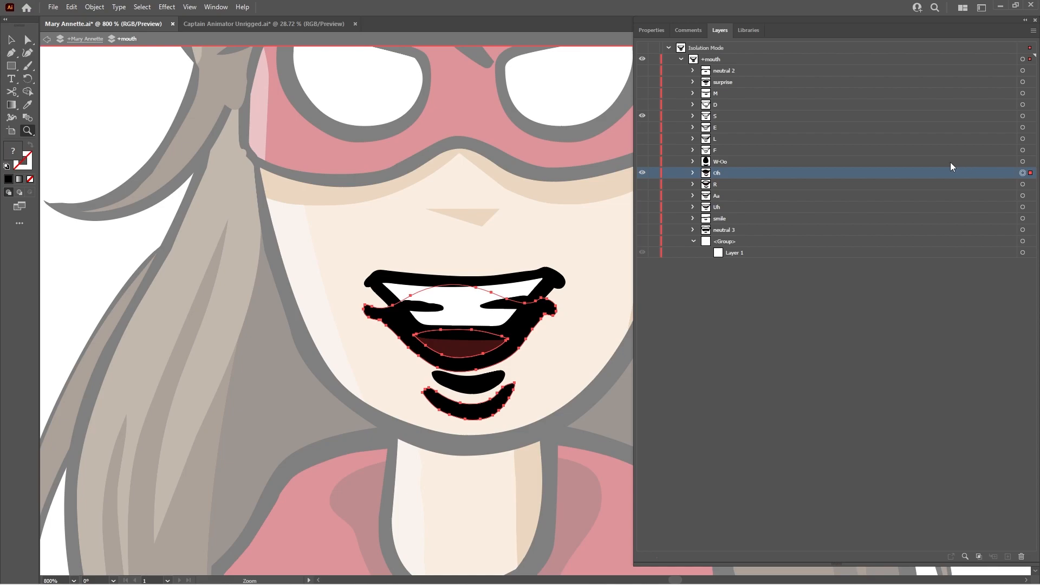
Hide the Oh mouth, show R, and nudge it three increments left and one up to centre it over S
click(642, 172)
click(642, 184)
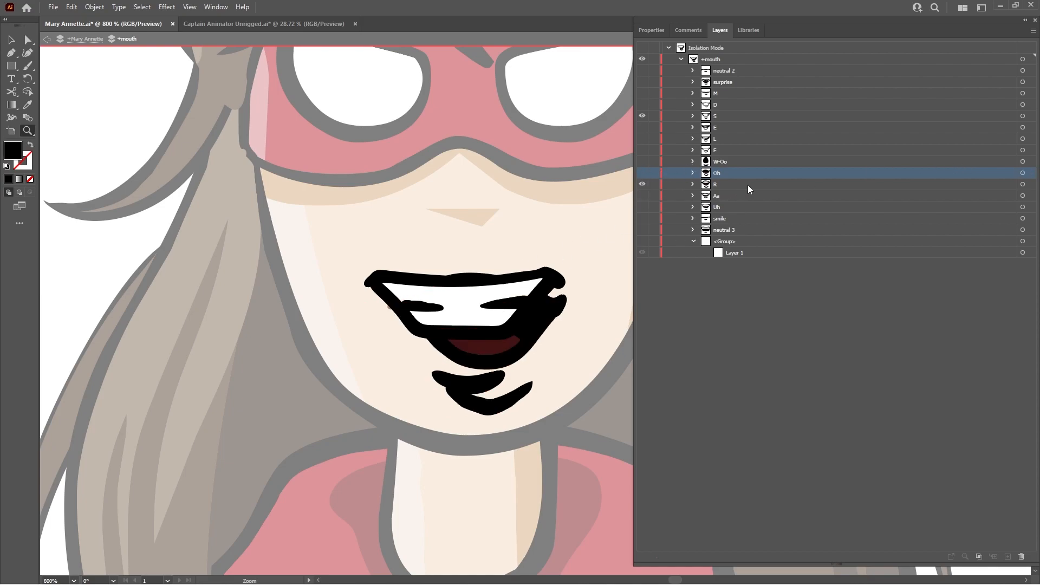
click(875, 184)
click(1022, 184)
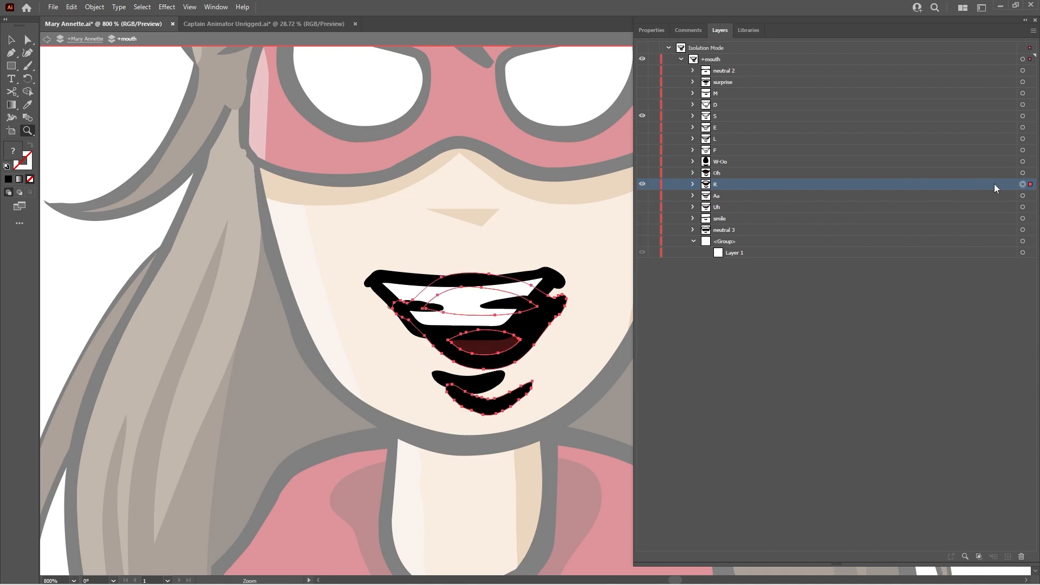
key(Left)
key(Left)
key(Left)
key(Up)
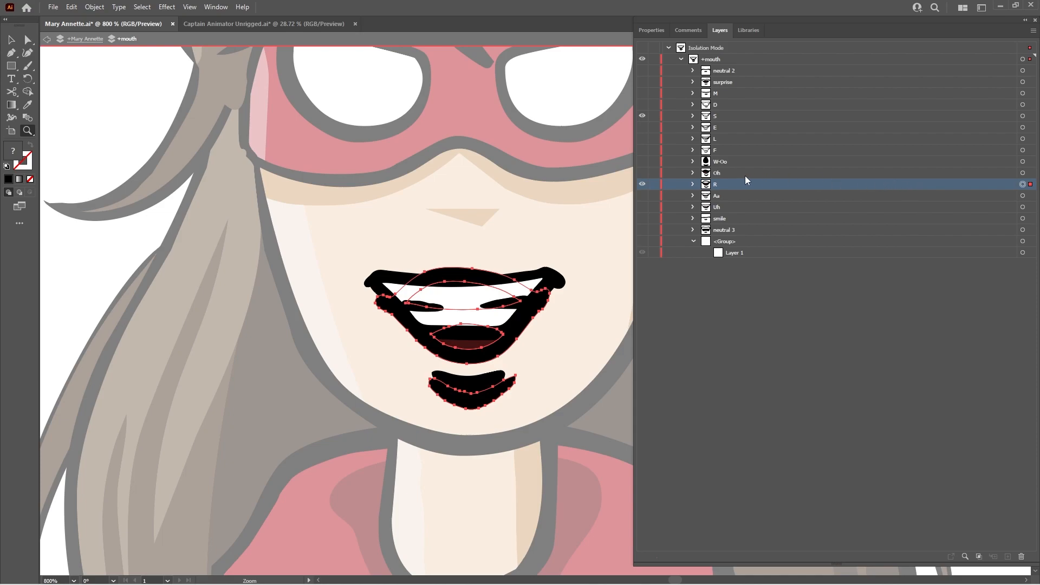
Hide the R mouth, show Aa, and nudge it left and up to line up with the S mouth
click(641, 184)
click(642, 196)
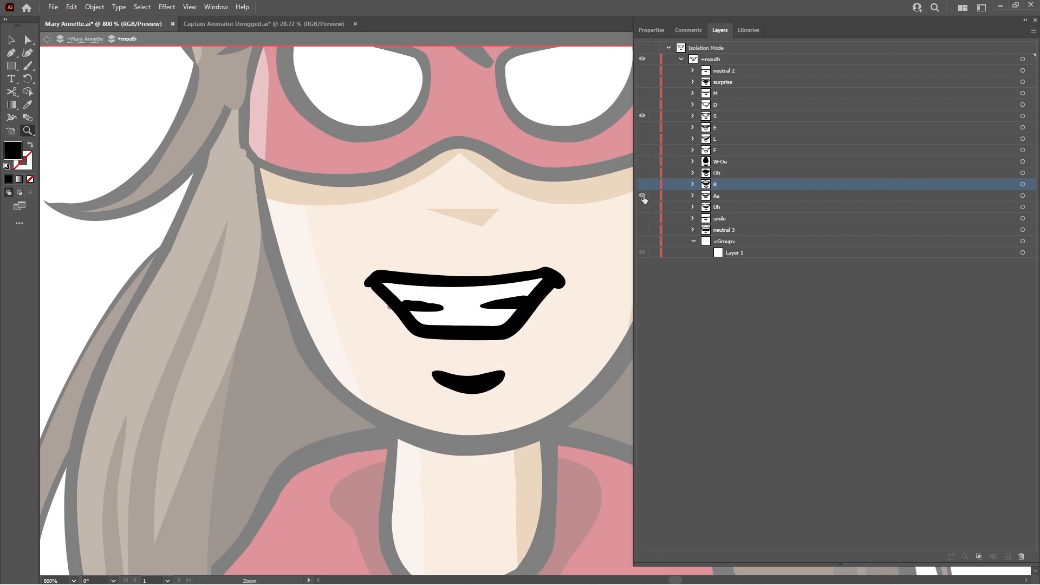
click(779, 198)
click(1023, 196)
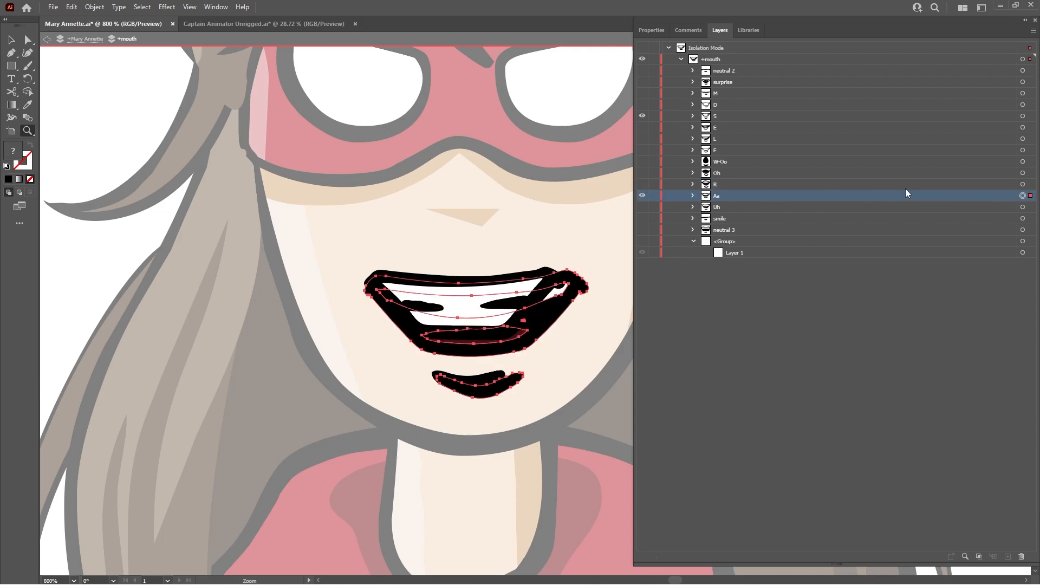
key(Left)
key(Left)
key(Left)
key(Up)
key(Up)
key(Up)
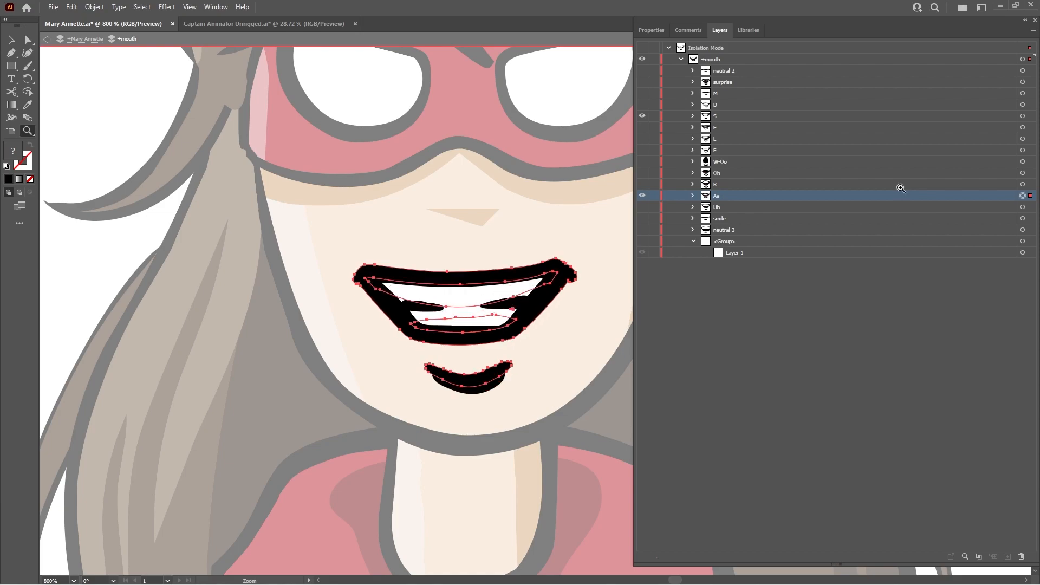
Hide the Aa mouth, show Uh, and nudge it two increments right and one up to match the S mouth
click(641, 196)
click(642, 207)
click(822, 208)
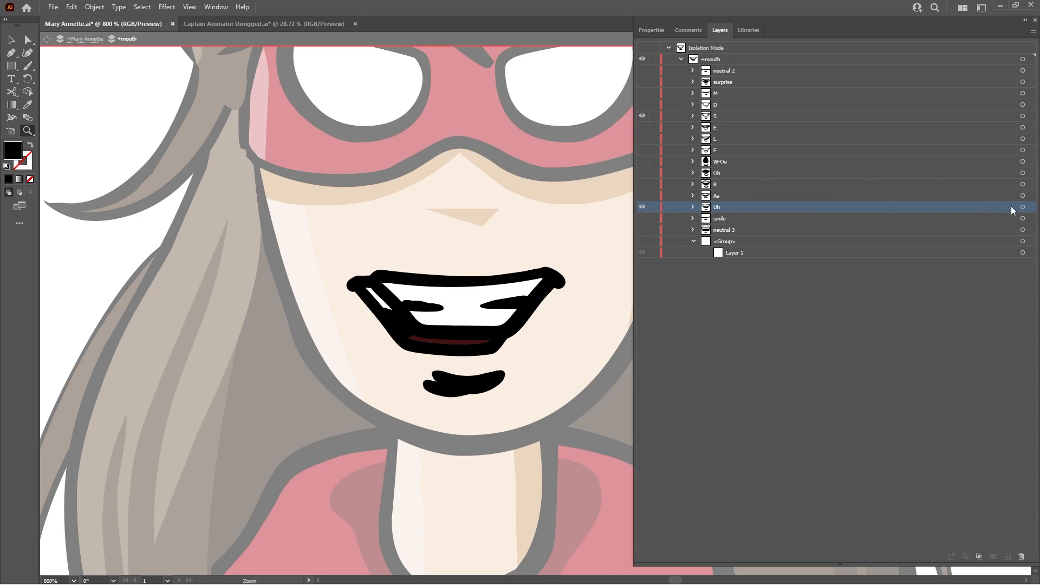
click(1023, 207)
key(Right)
key(Right)
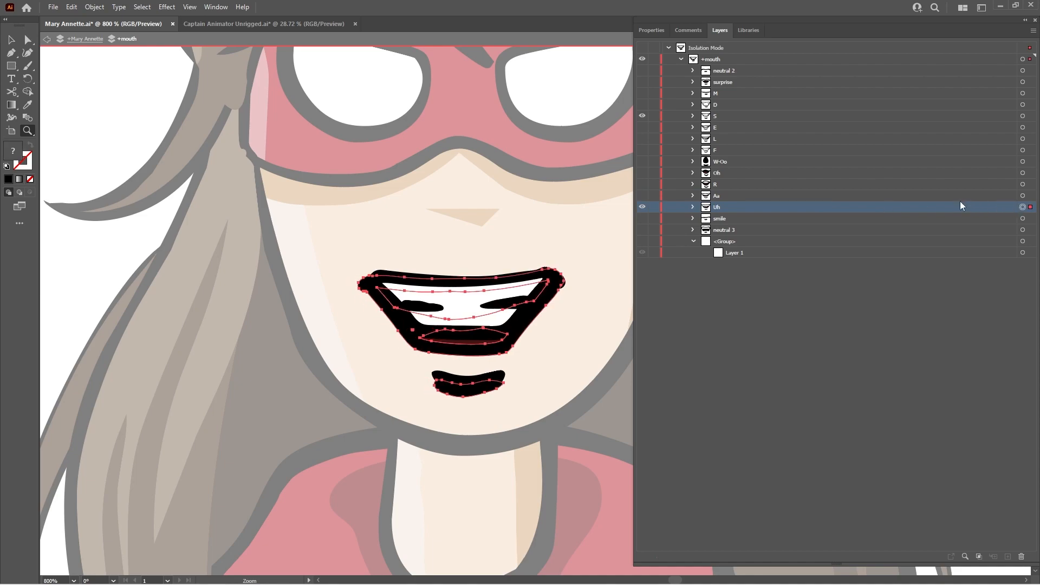
key(Up)
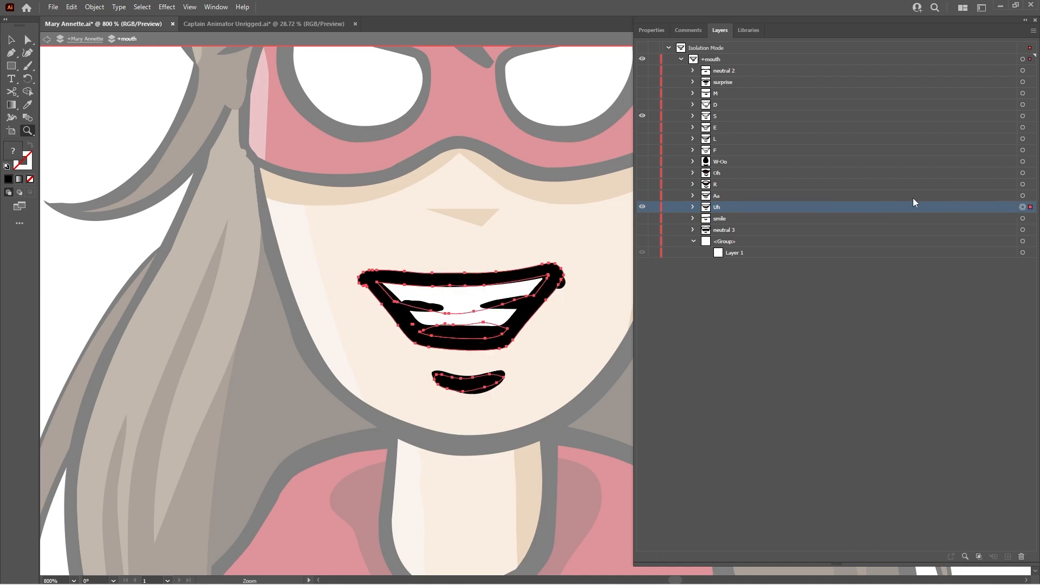
Hide the Uh mouth, show smile, and nudge it five increments right and a net one down to match the S mouth
click(642, 206)
click(641, 218)
click(747, 219)
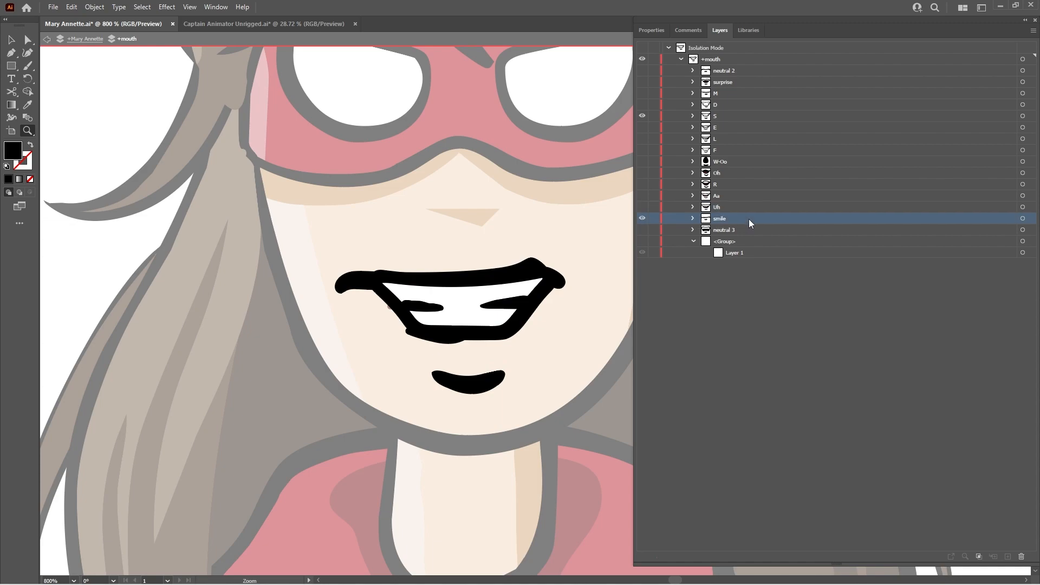
click(1023, 218)
key(Right)
key(Right)
key(Right)
key(Right)
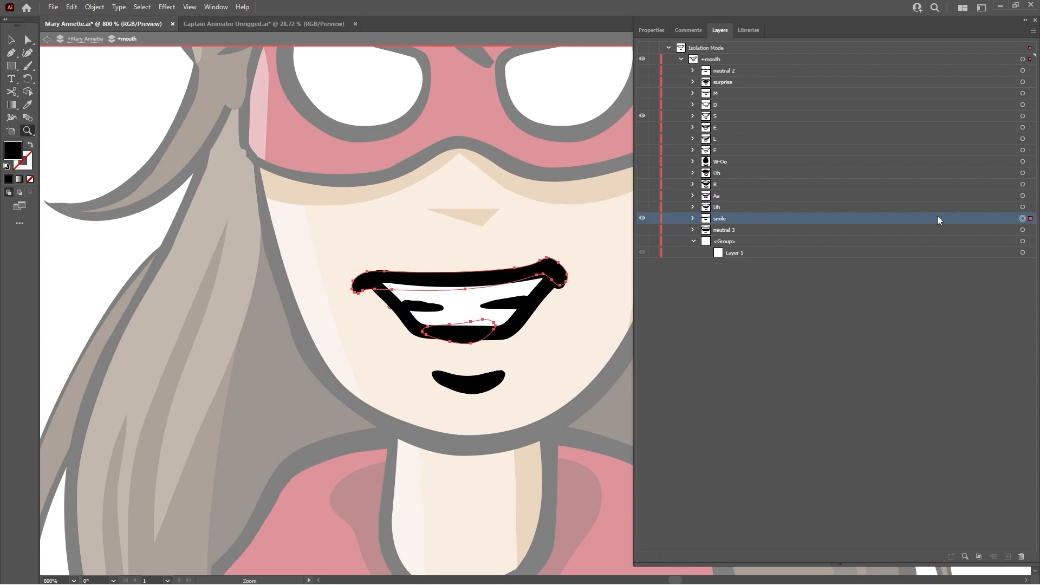
key(Right)
key(Down)
key(Down)
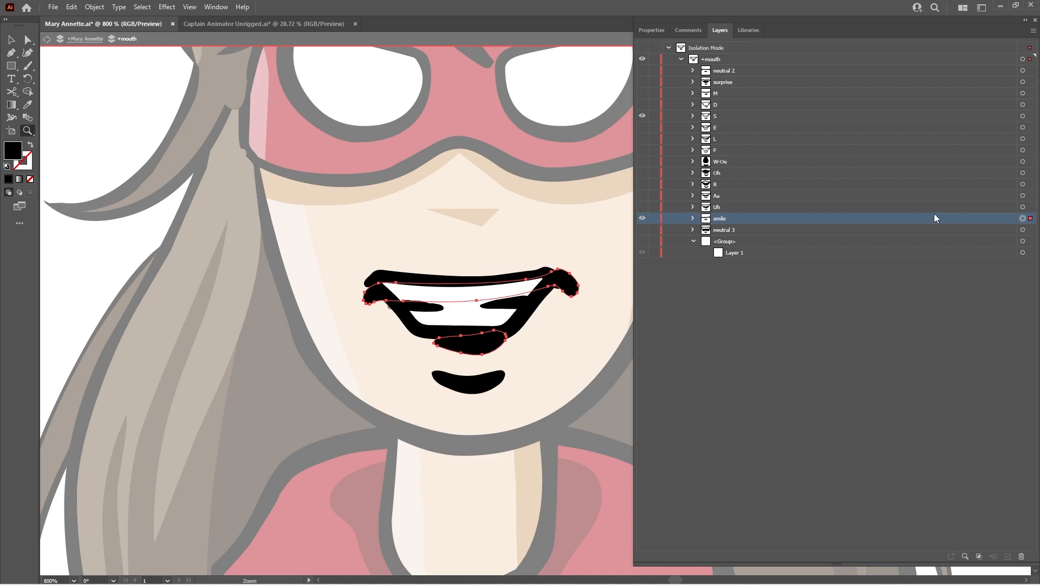
key(Up)
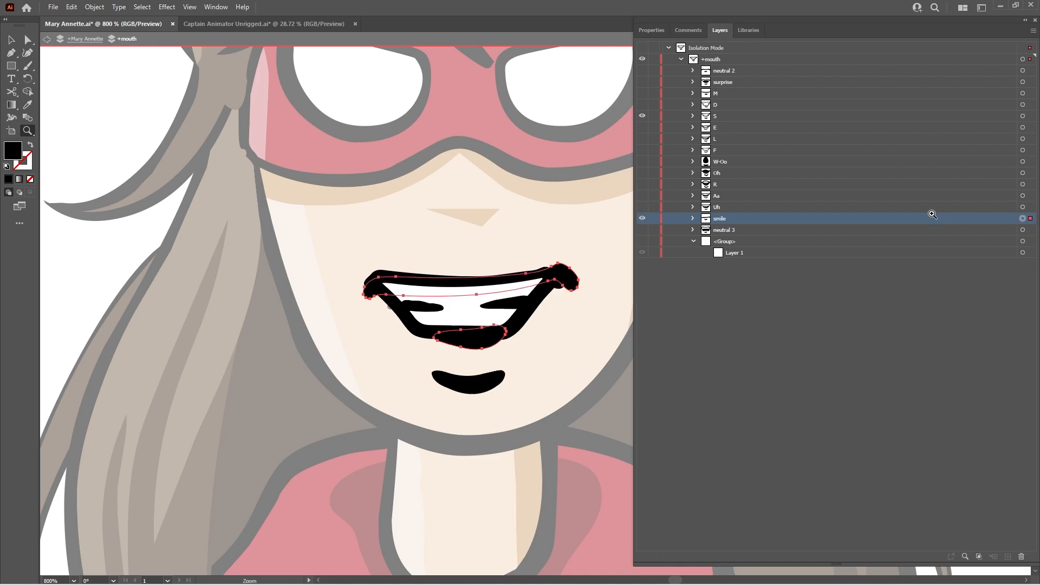
Hide the smile mouth, show neutral 3, and nudge it two increments right and three down over the S mouth
click(642, 219)
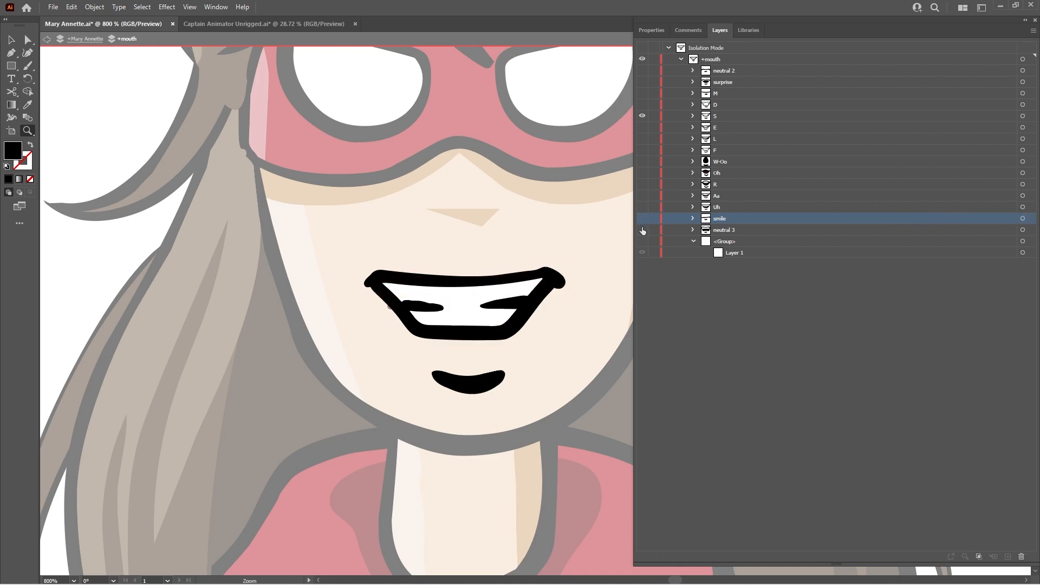
click(642, 229)
click(757, 232)
click(1022, 229)
key(Right)
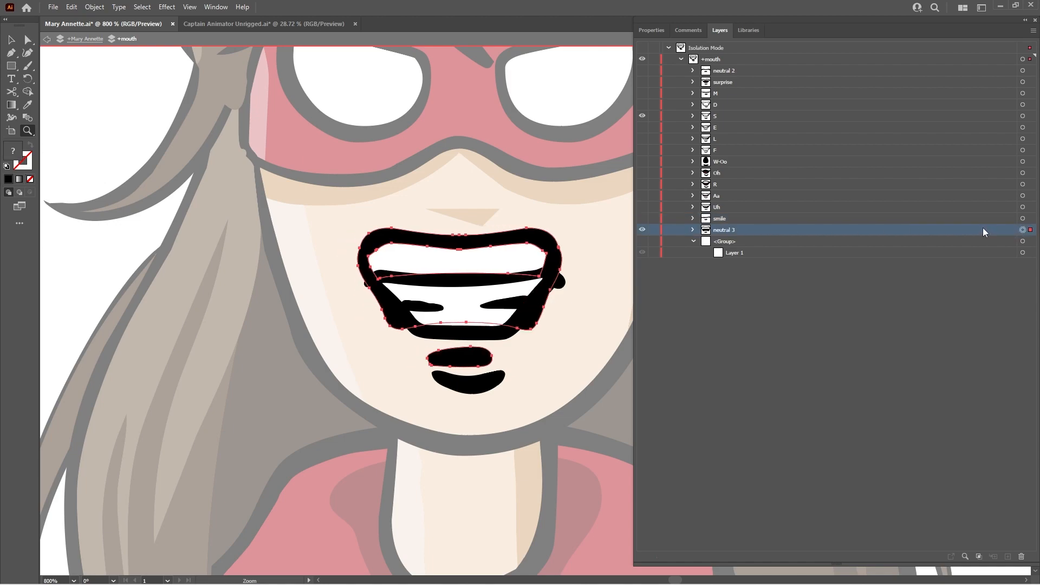
key(Down)
key(Down)
key(Down)
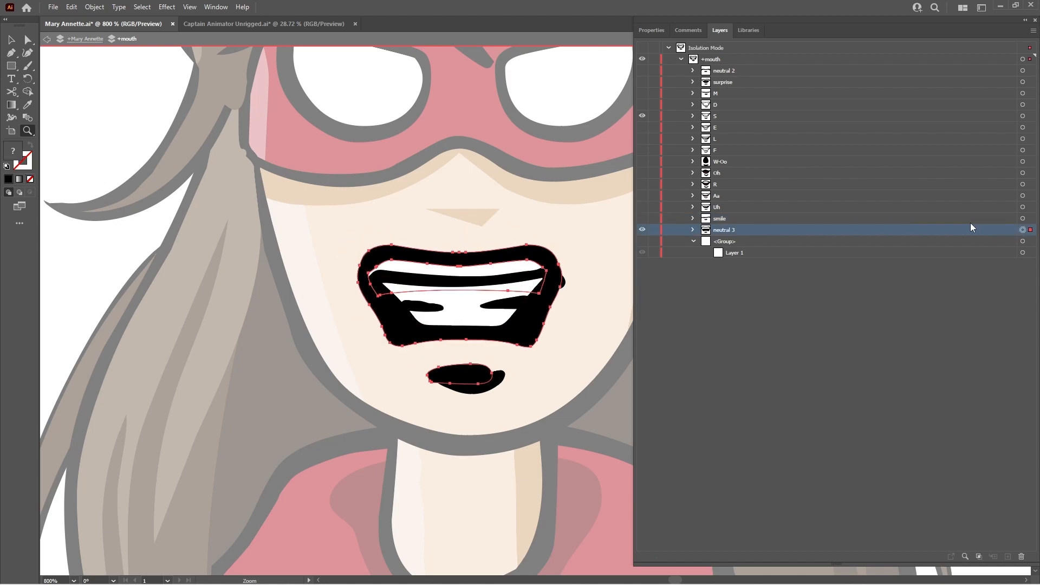
key(Right)
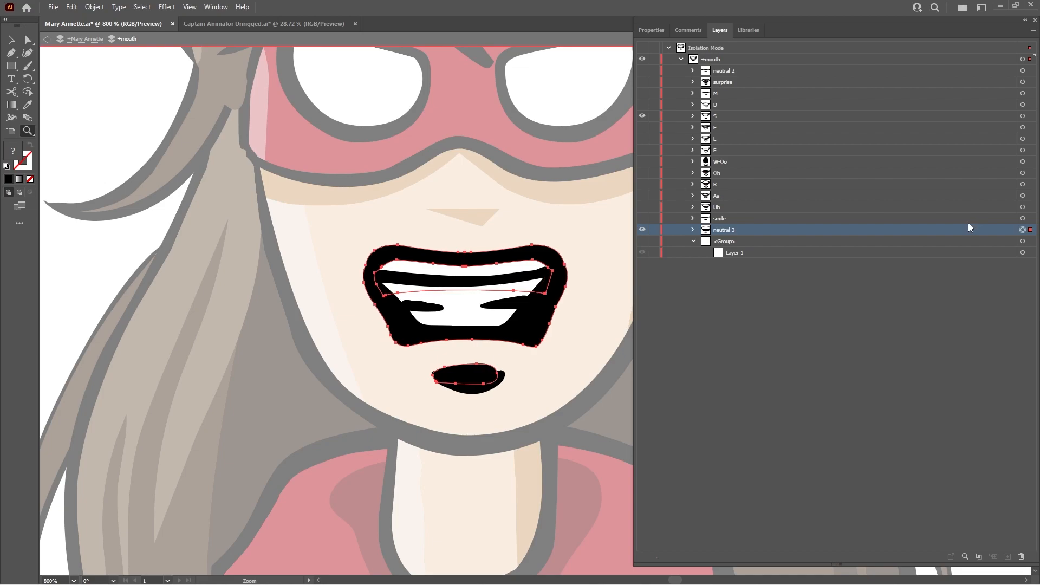
Hide the neutral 3 and S mouths and delete the leftover <Group> beneath neutral 3 in +mouth
click(643, 230)
click(774, 244)
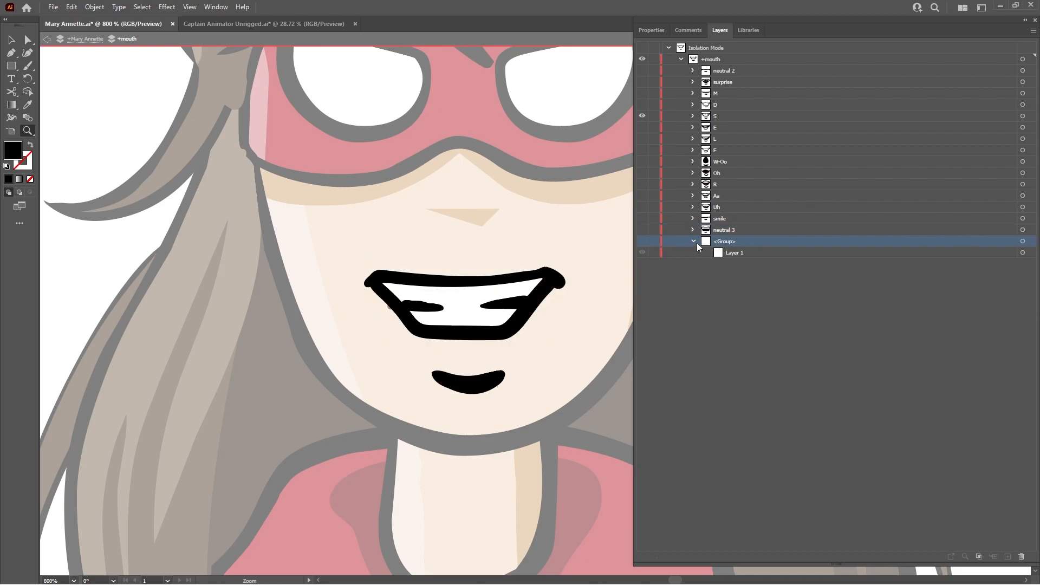
click(642, 116)
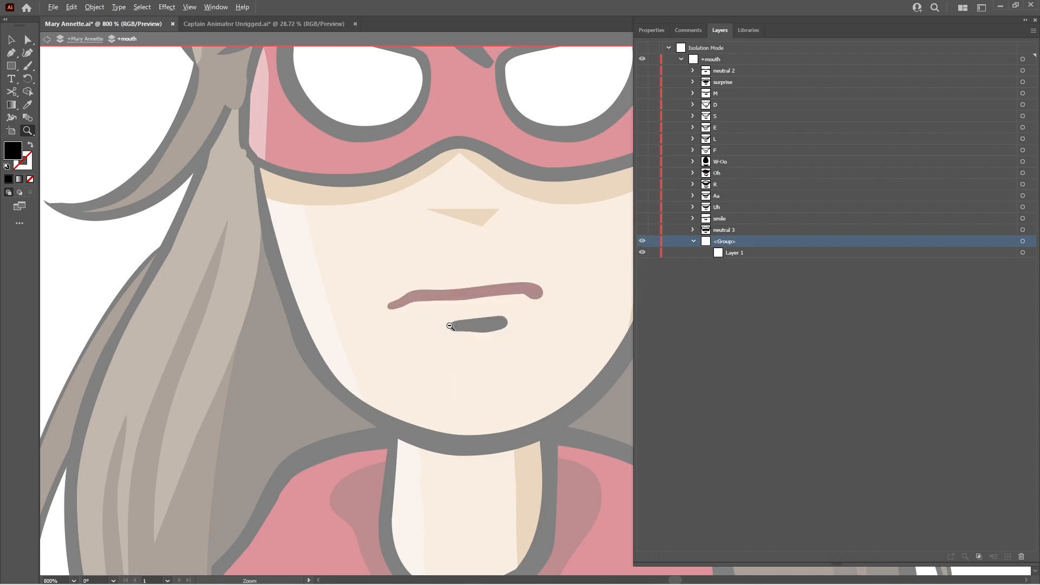
alt+click(450, 326)
alt+click(487, 322)
alt+click(526, 318)
alt+click(563, 313)
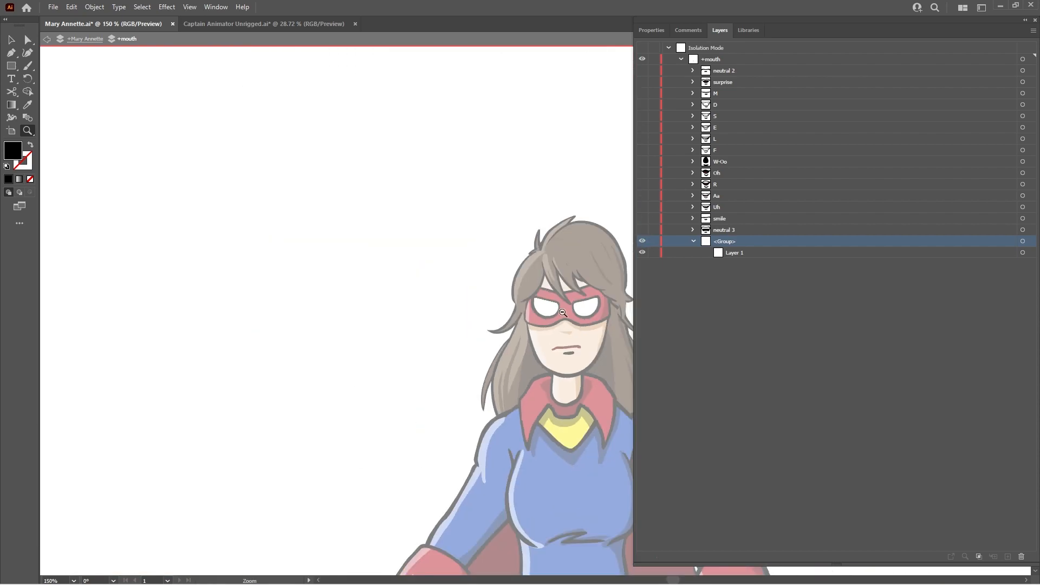
alt+click(564, 313)
drag(563, 312, 378, 228)
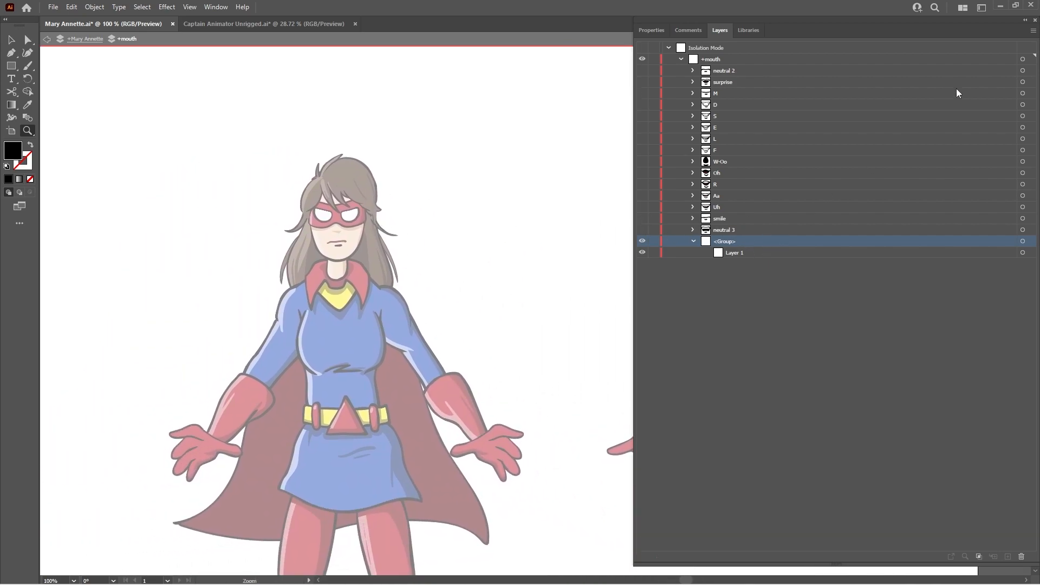
click(1033, 31)
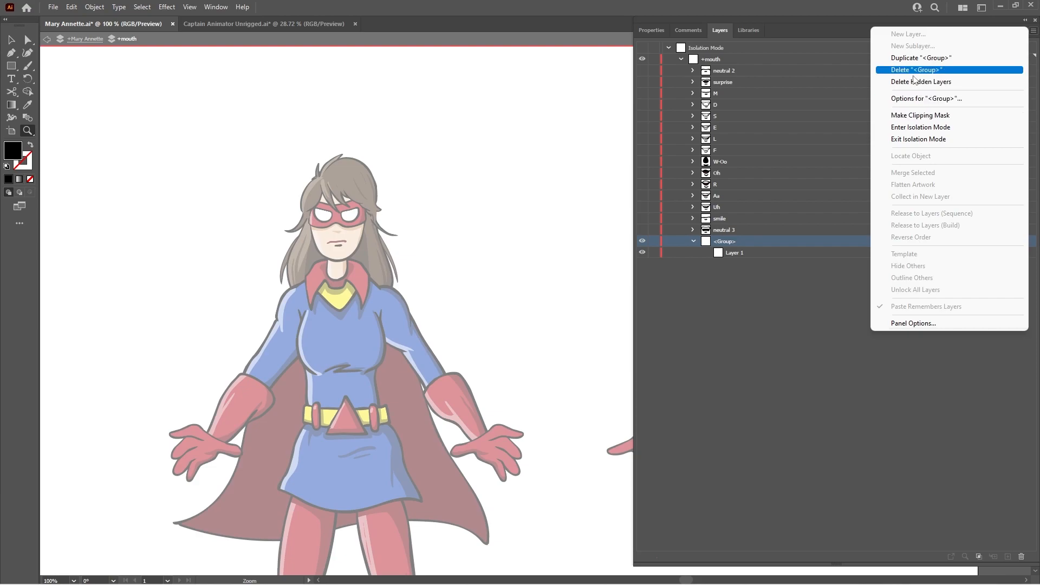
click(984, 70)
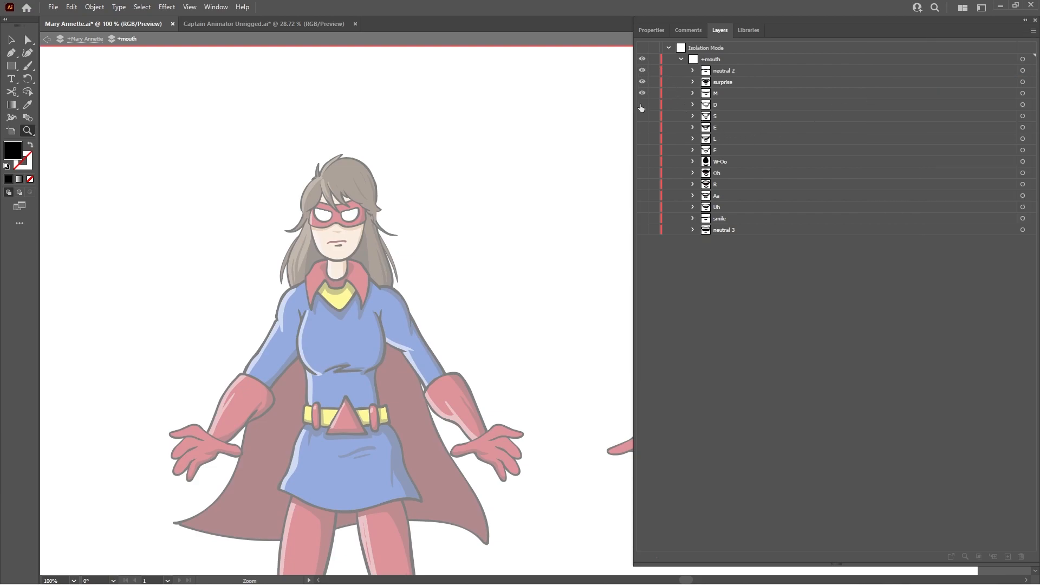
Make every mouth shape in +mouth visible and save the document outside isolation mode
drag(641, 197, 646, 233)
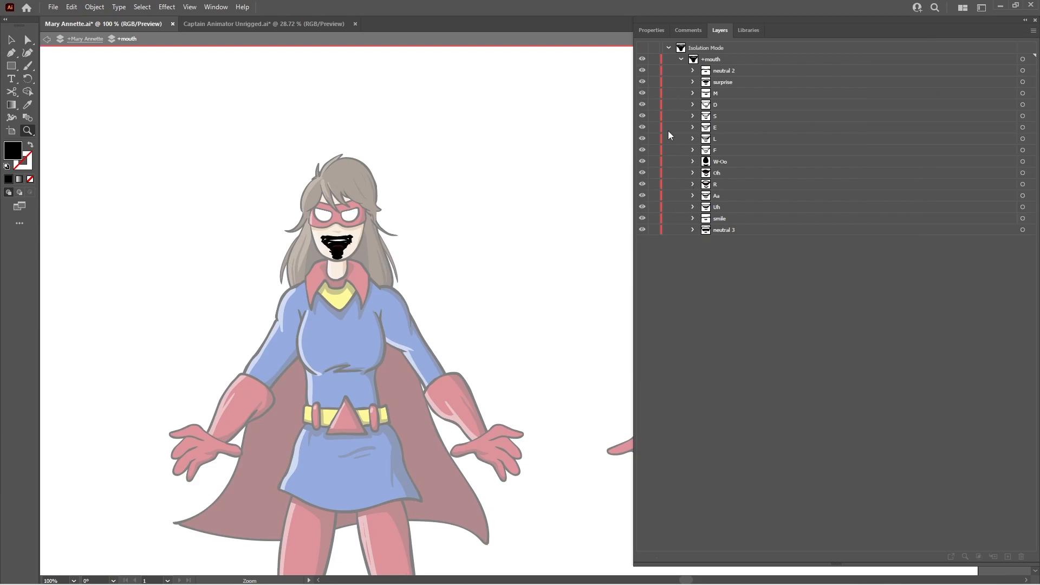
double_click(548, 206)
key(ctrl+s)
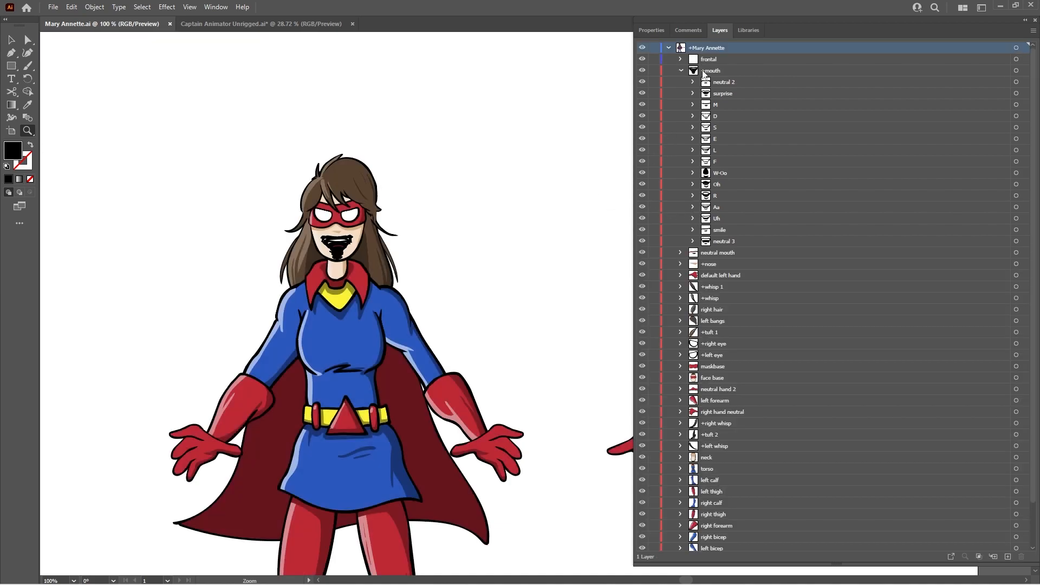
Expand the frontal layer and move the neutral mouth layer into +mouth, above neutral 2
click(681, 70)
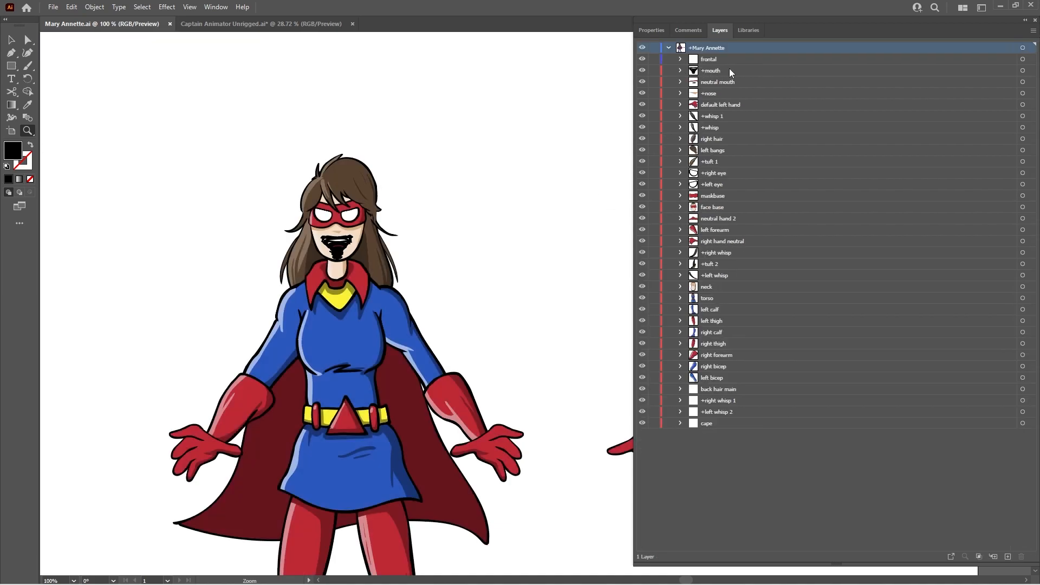
click(680, 60)
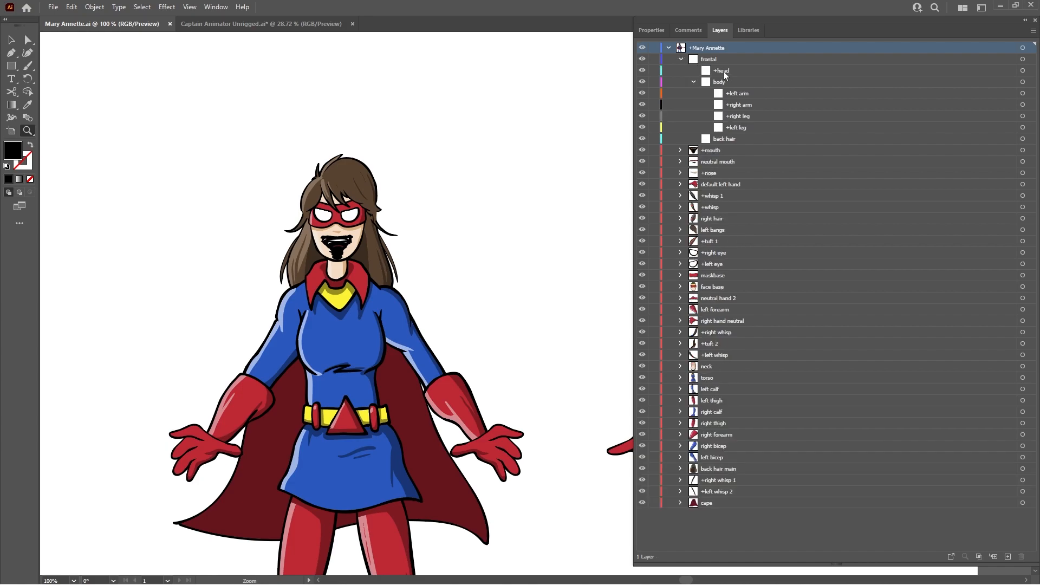
click(736, 149)
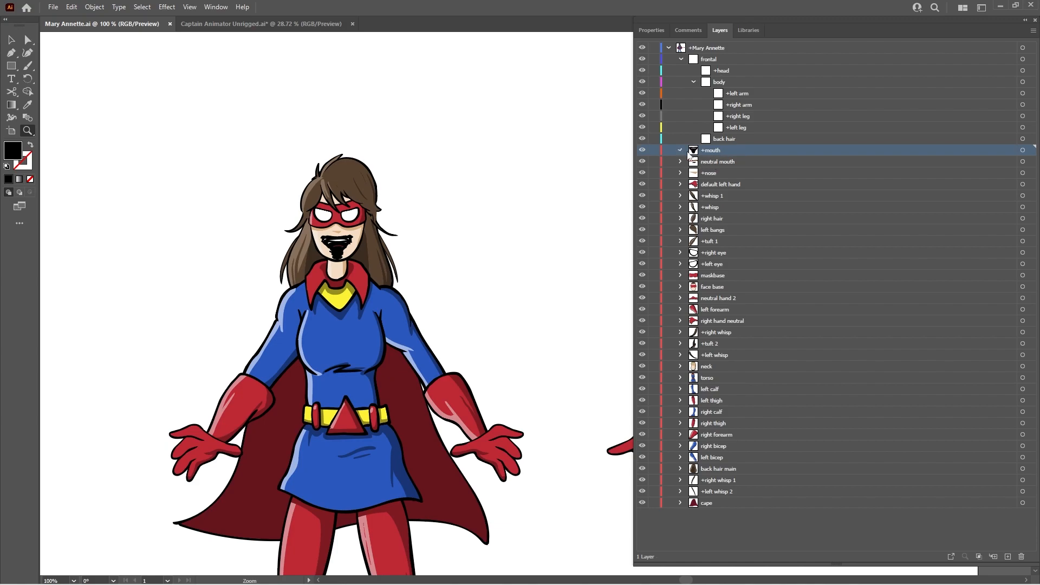
click(680, 150)
click(711, 334)
drag(711, 336, 747, 158)
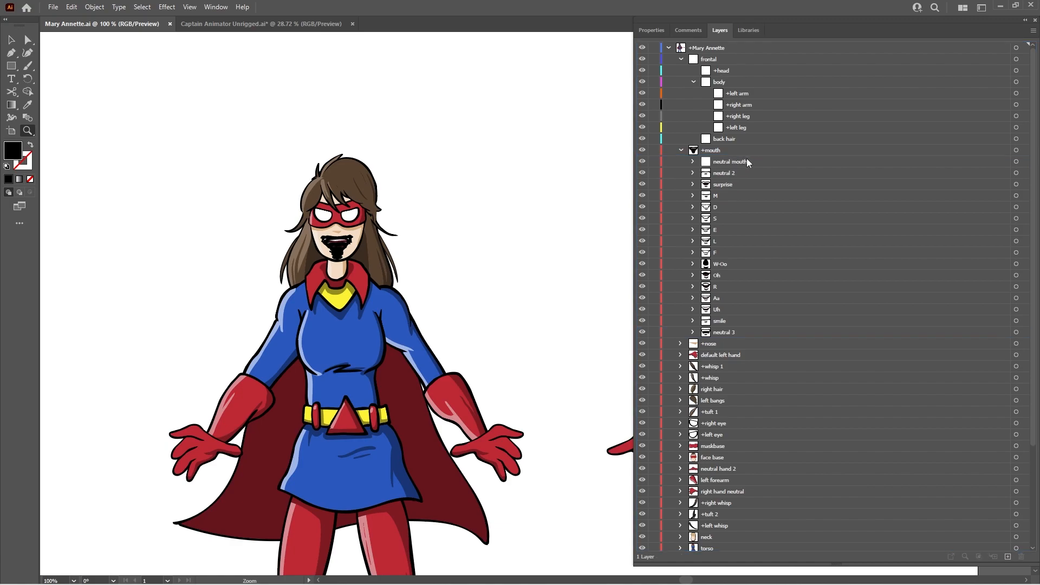
Rename the neutral mouth layer inside +mouth as neutral
double_click(743, 161)
double_click(741, 162)
key(BackSpace)
click(740, 172)
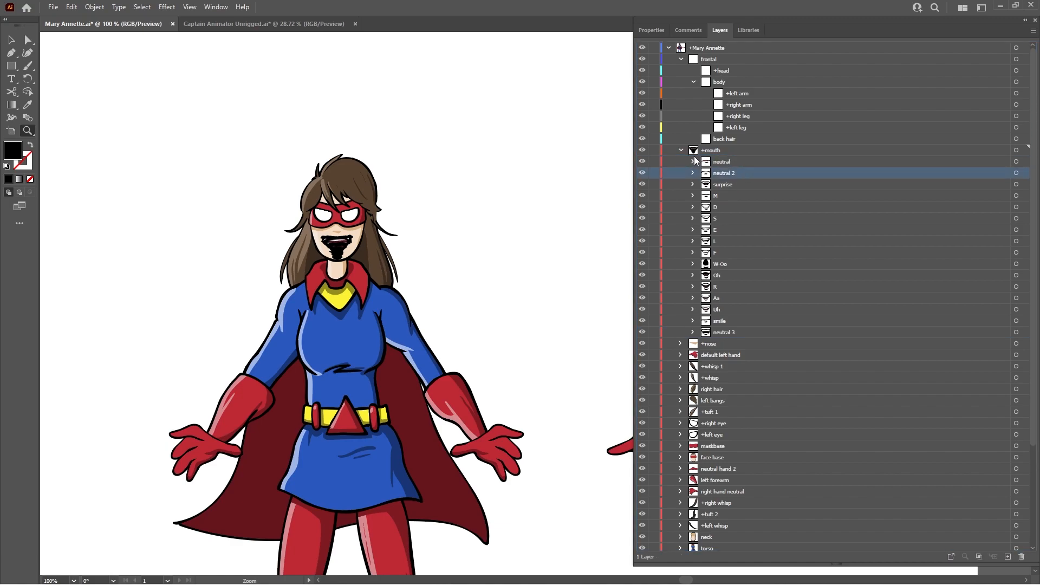
Move +mouth, +nose, +whisp 1, +whisp, right hair, left bangs, +tuft 1, +right eye, +left eye, maskbase and face base into +head, and collapse it
click(681, 150)
click(723, 150)
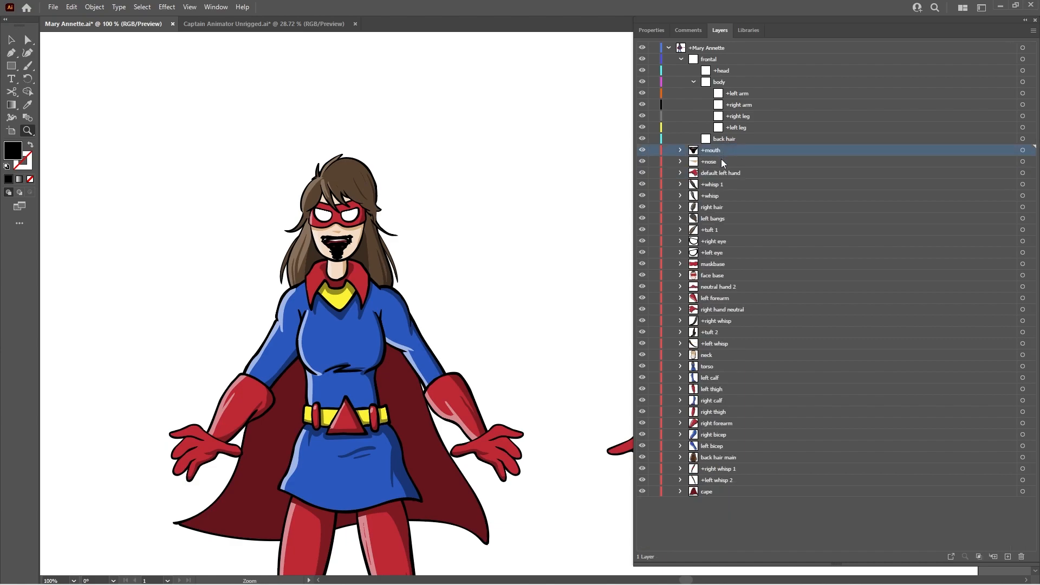
shift+click(721, 159)
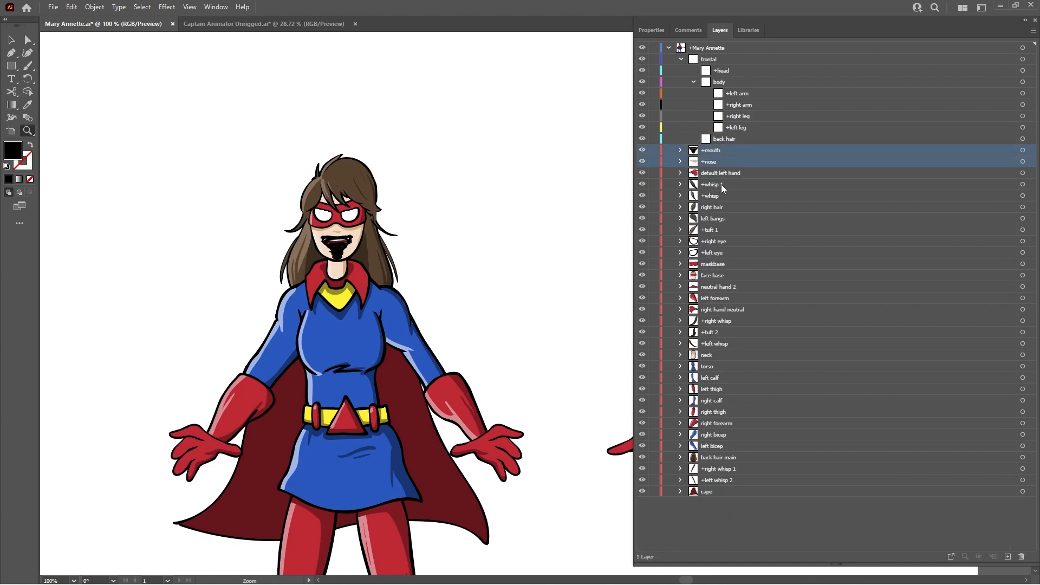
ctrl+click(722, 186)
ctrl+click(726, 200)
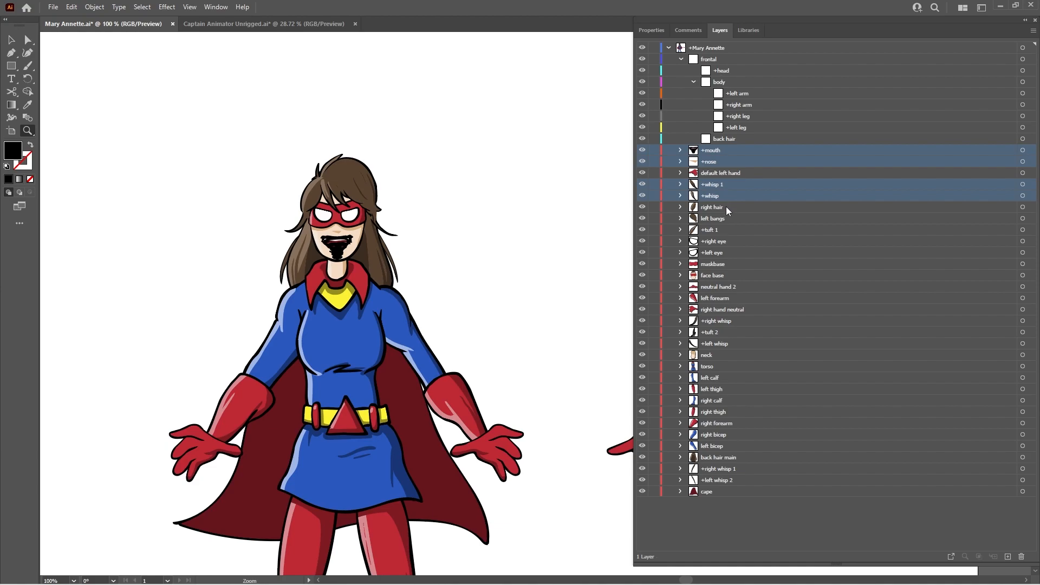
ctrl+click(726, 206)
ctrl+click(727, 219)
ctrl+click(727, 229)
ctrl+click(728, 240)
ctrl+click(730, 252)
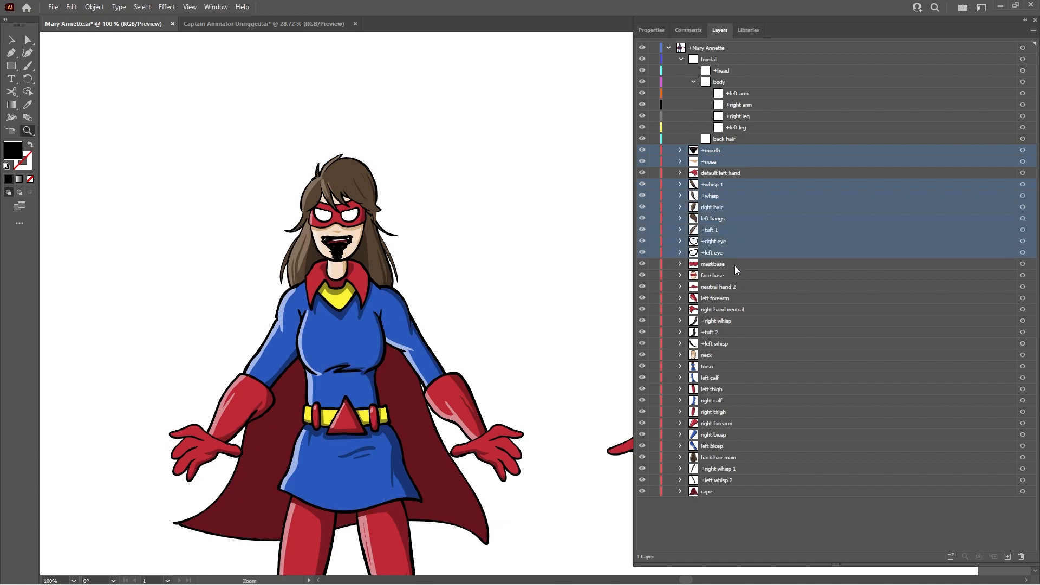
ctrl+click(734, 265)
ctrl+click(734, 276)
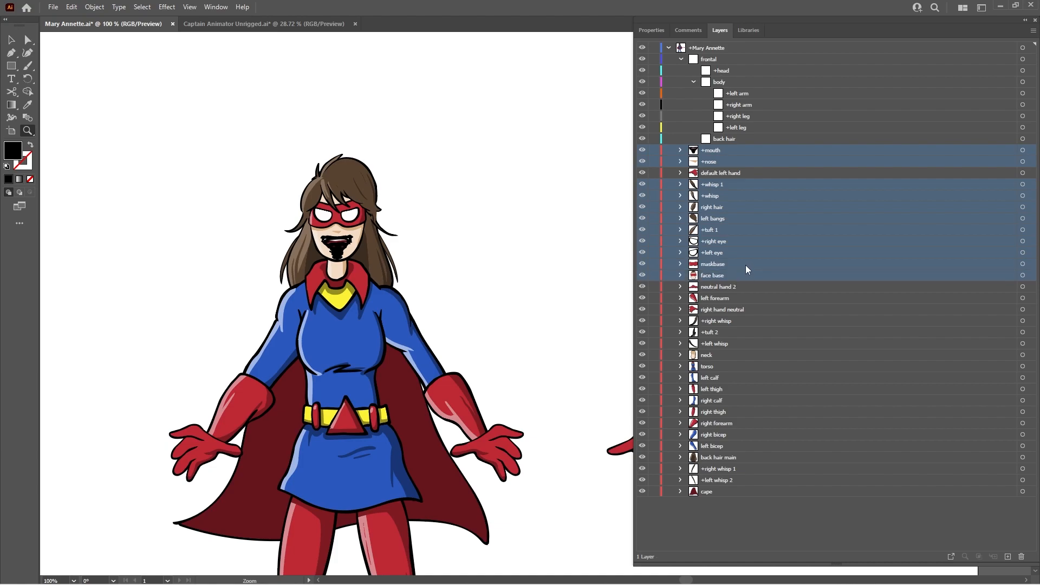
drag(711, 160, 737, 70)
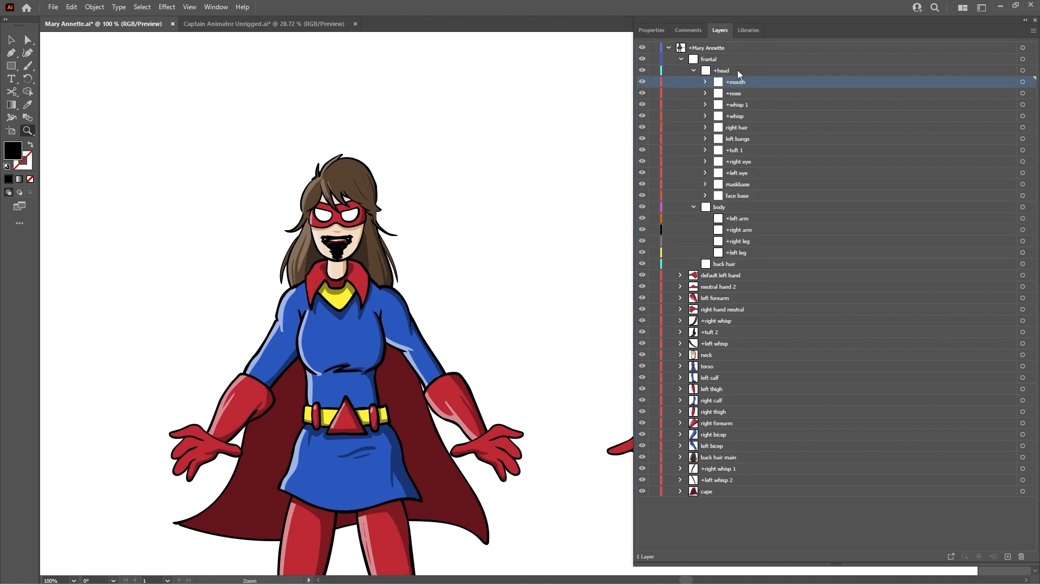
click(694, 70)
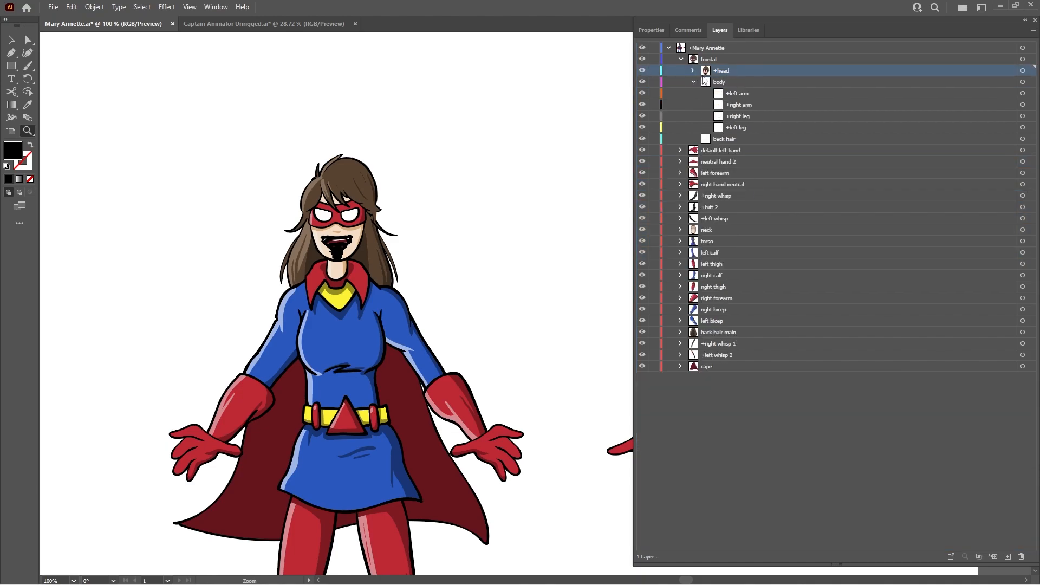
Move the default left hand, left forearm and left bicep layers into the +left arm layer under body
click(732, 151)
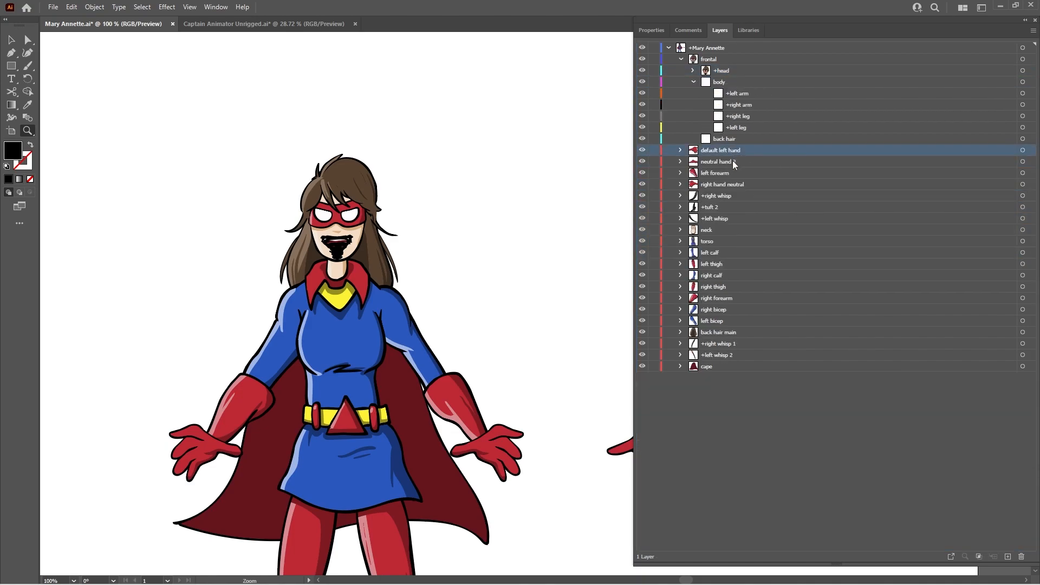
shift+click(731, 163)
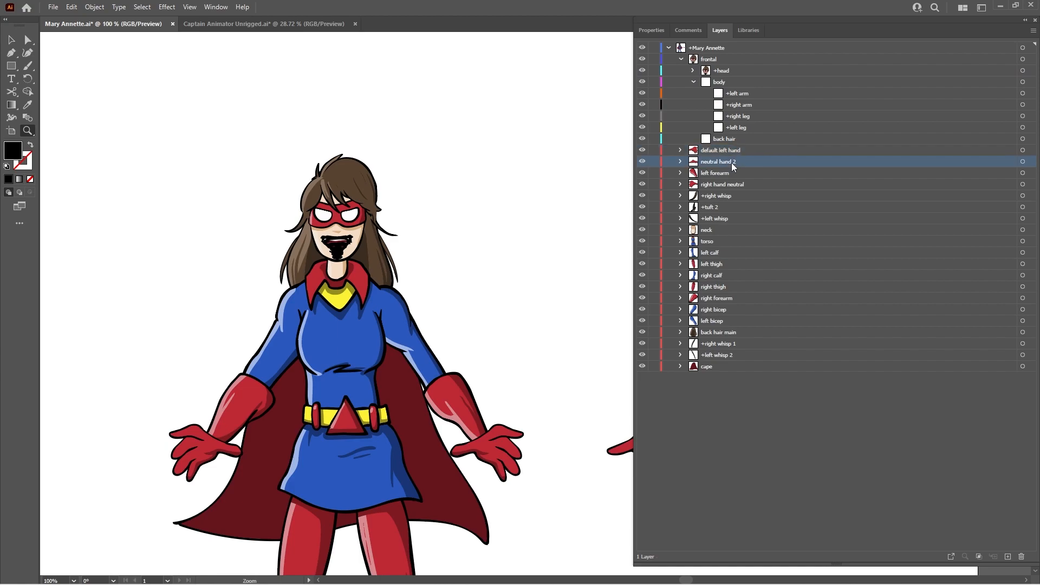
click(730, 150)
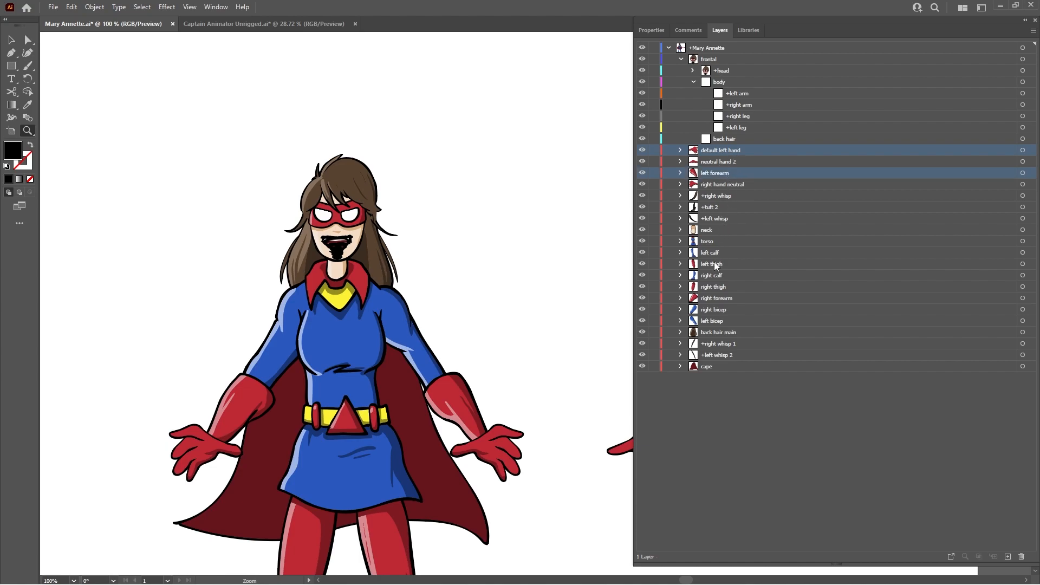
ctrl+click(716, 320)
drag(733, 151, 746, 93)
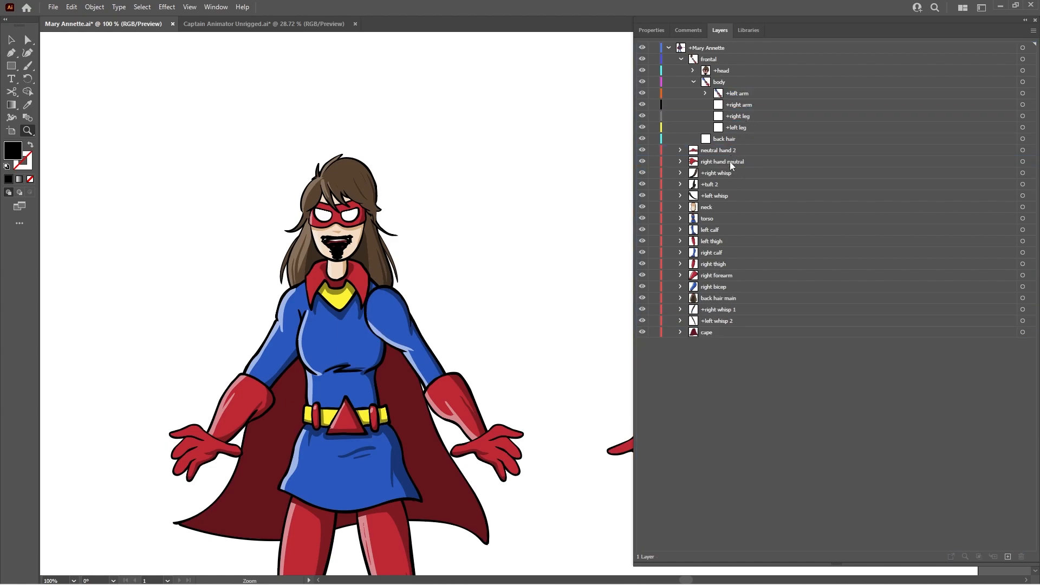
Move the left calf and left thigh layers into the +left leg layer under body
click(710, 231)
ctrl+click(713, 237)
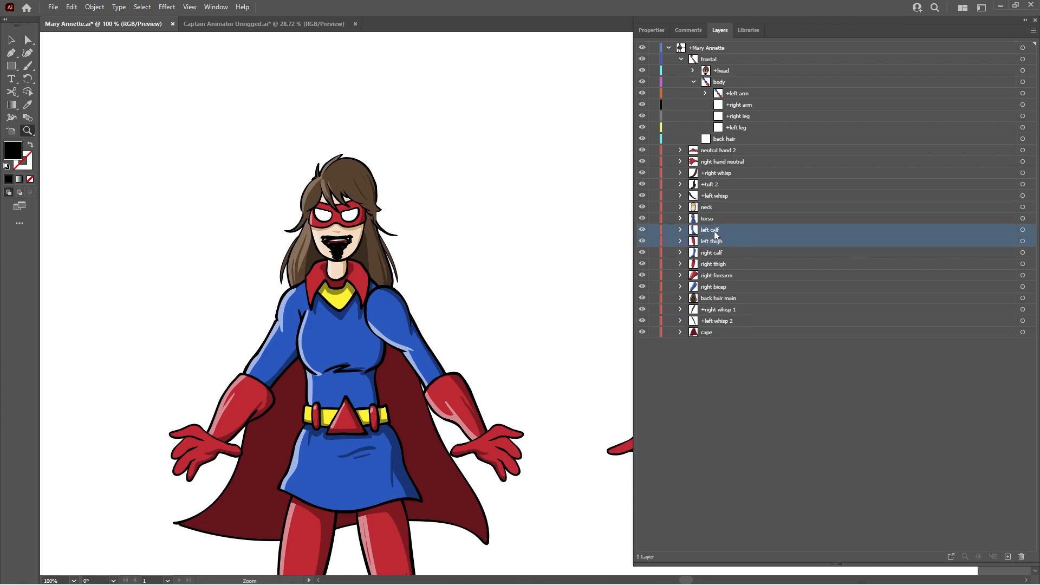
drag(714, 233, 736, 129)
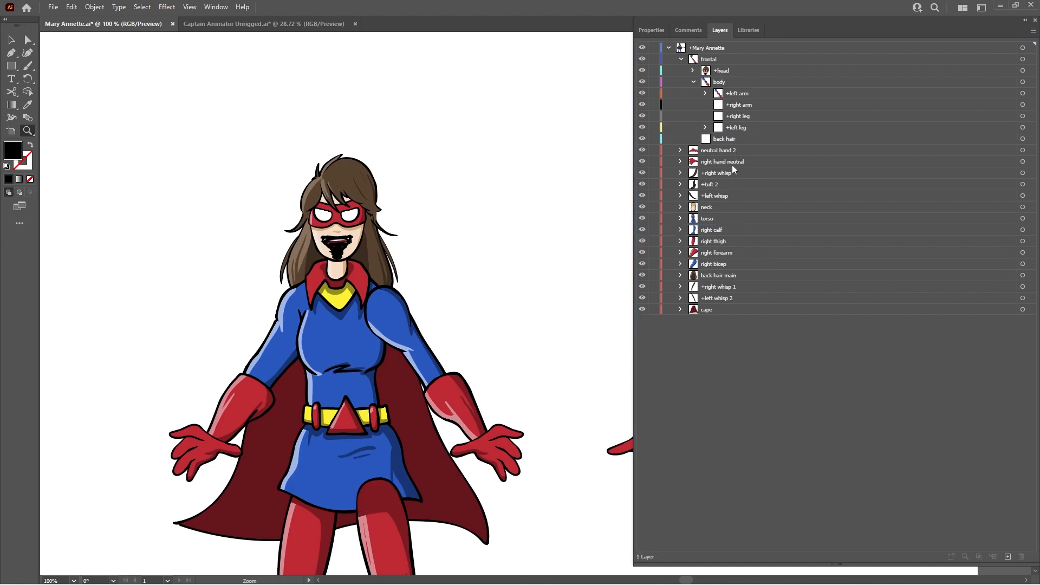
Move the +left whisp layer into back hair main and the +tuft 2 layer into +head
click(717, 196)
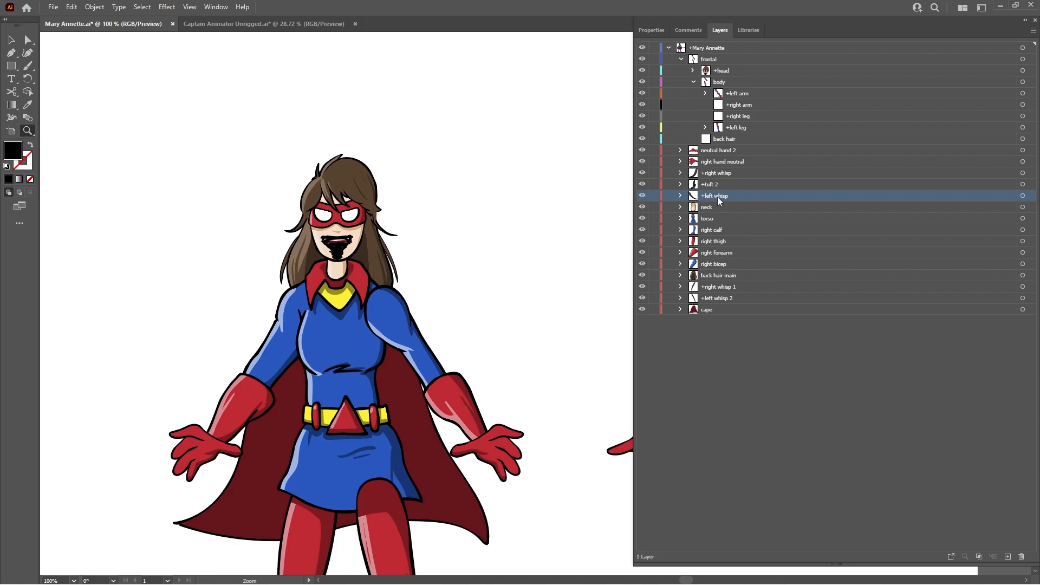
drag(718, 196, 717, 274)
click(711, 184)
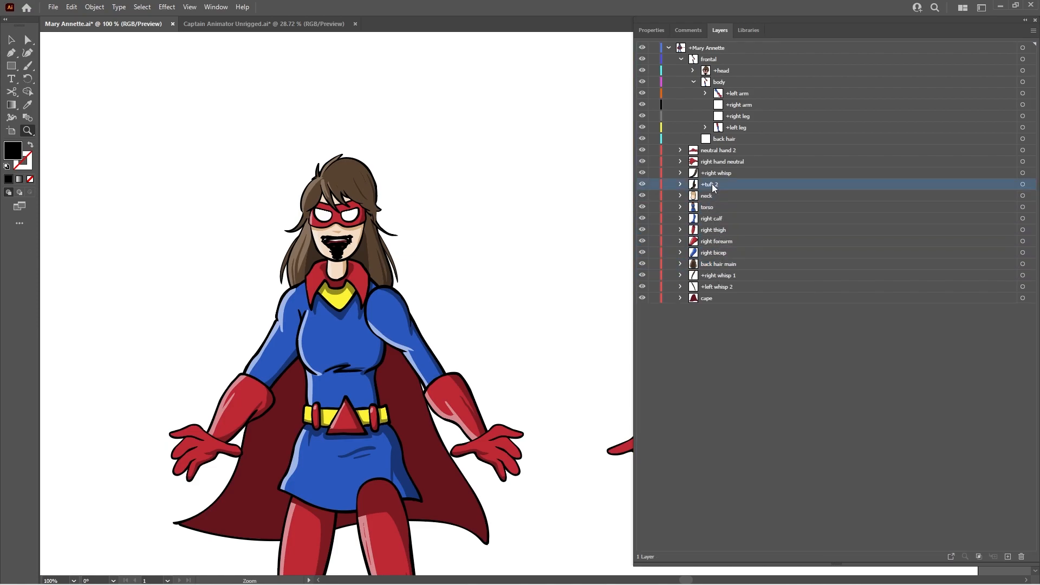
click(1022, 184)
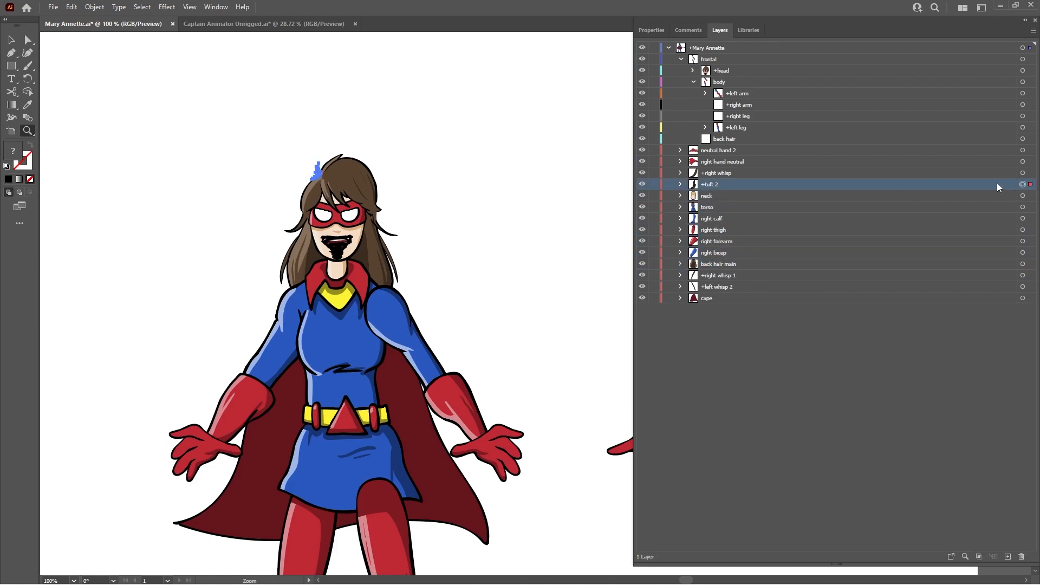
drag(714, 183, 734, 76)
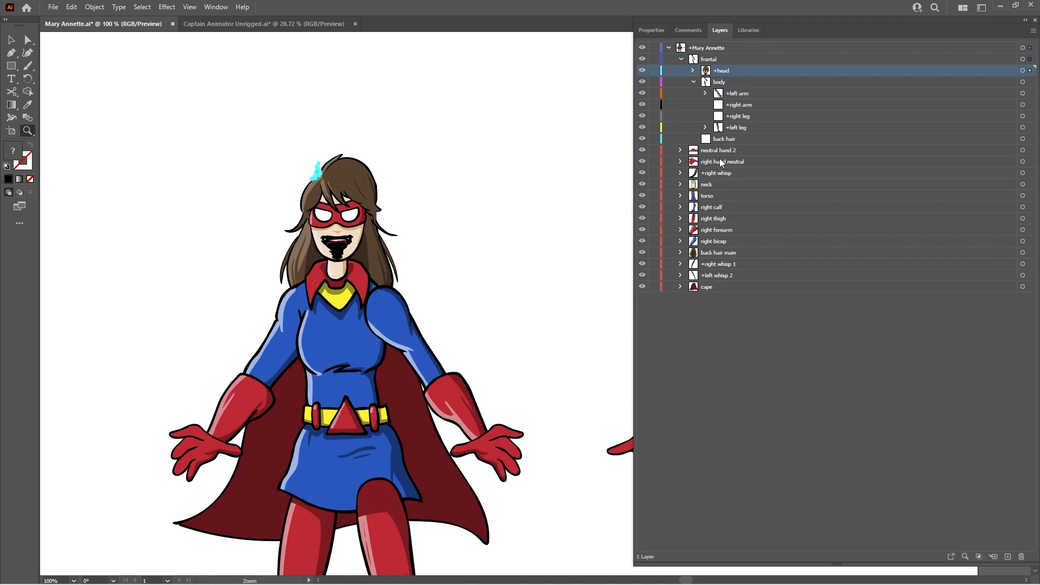
Move the +right whisp 1 and +left whisp 2 layers into back hair main
click(741, 265)
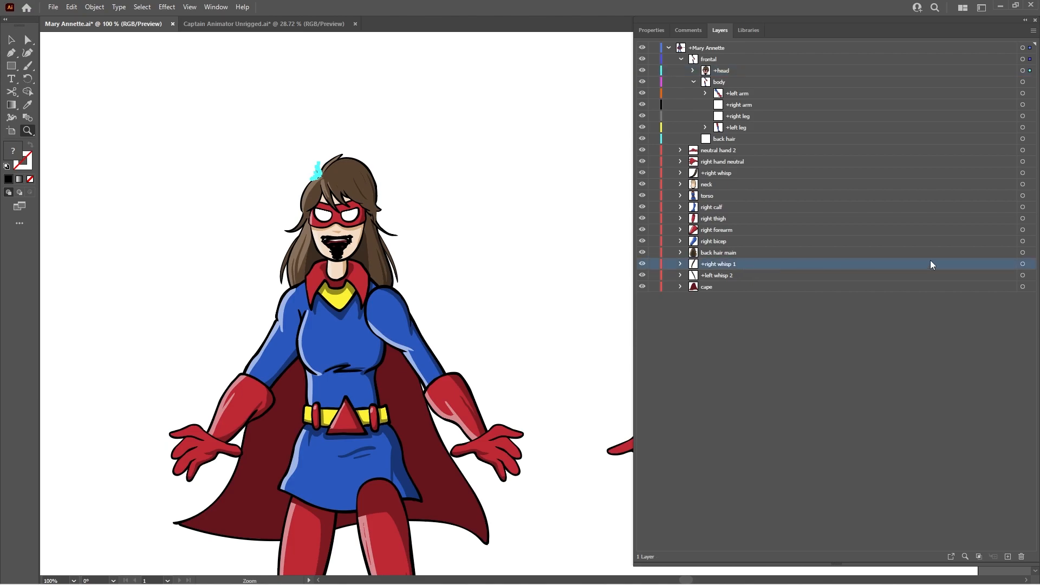
click(1022, 264)
drag(735, 269, 736, 252)
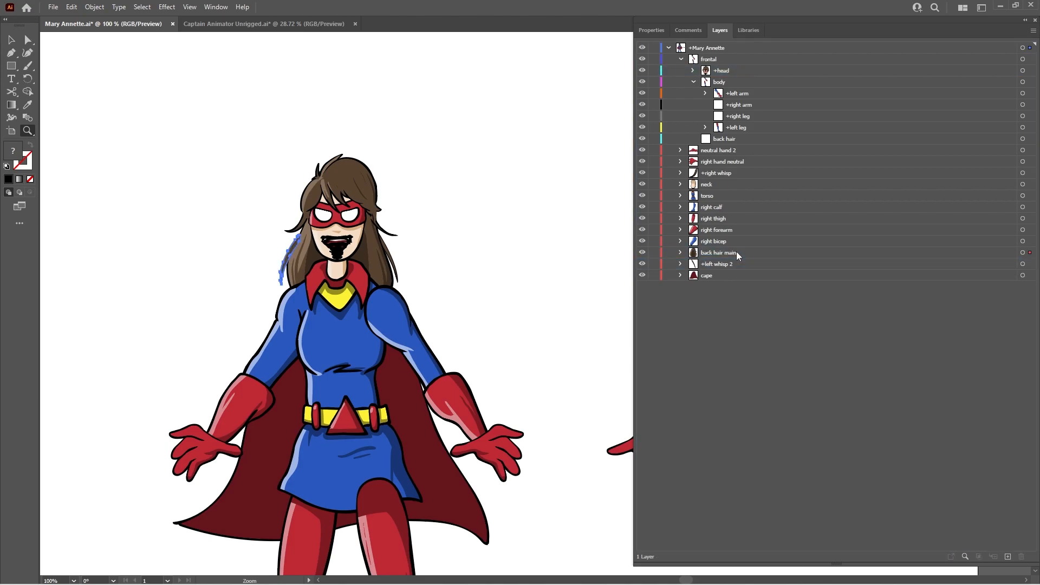
click(740, 257)
click(859, 265)
click(1022, 265)
drag(733, 261, 736, 252)
click(872, 264)
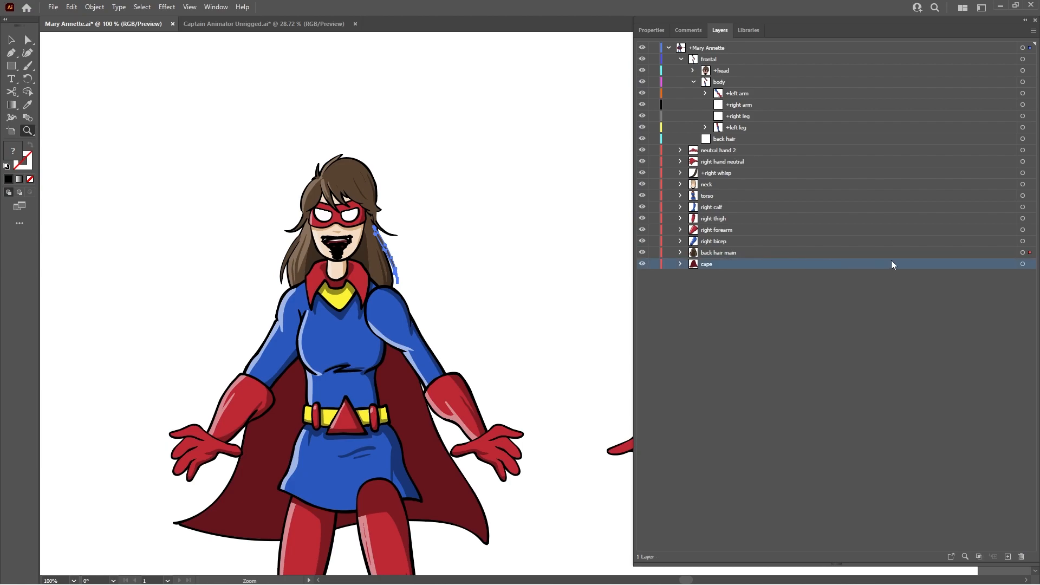
Move neck and torso into body above +left arm, and right calf and right thigh into +right leg
click(717, 185)
shift+click(713, 195)
drag(711, 188, 733, 90)
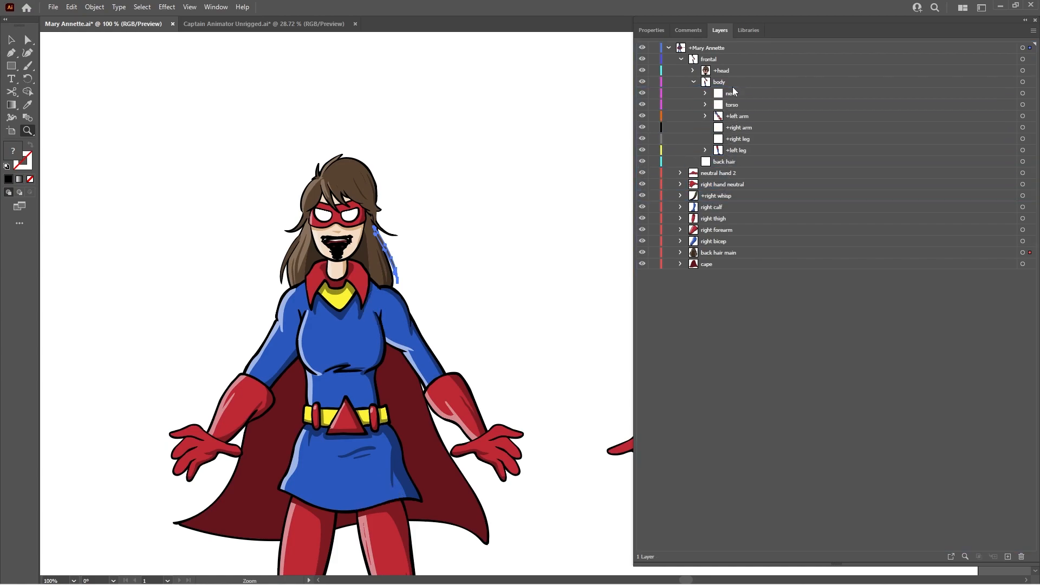
click(733, 208)
shift+click(733, 215)
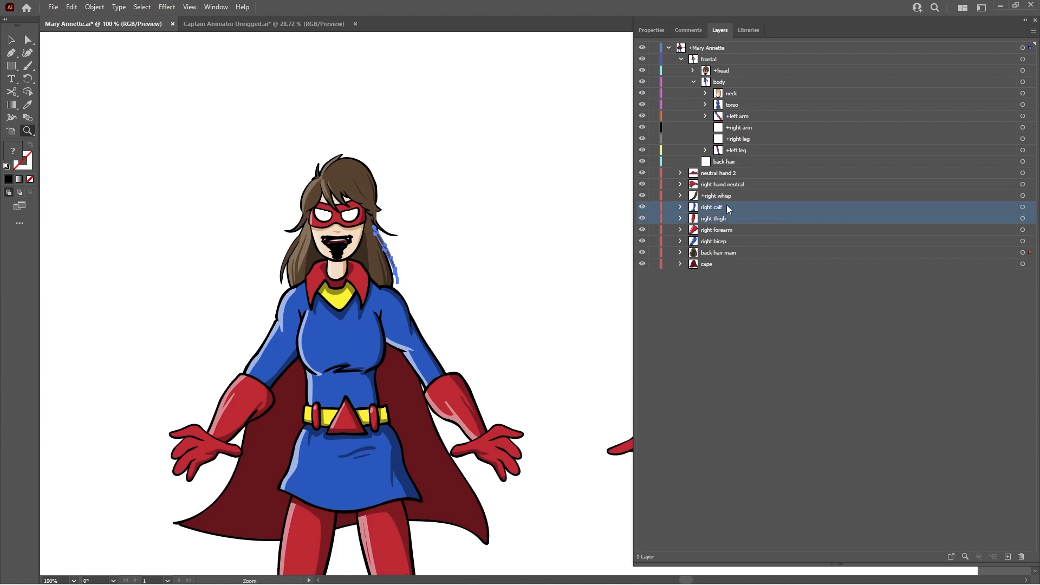
drag(721, 207, 747, 142)
Move the +right whisp layer into +head
click(769, 196)
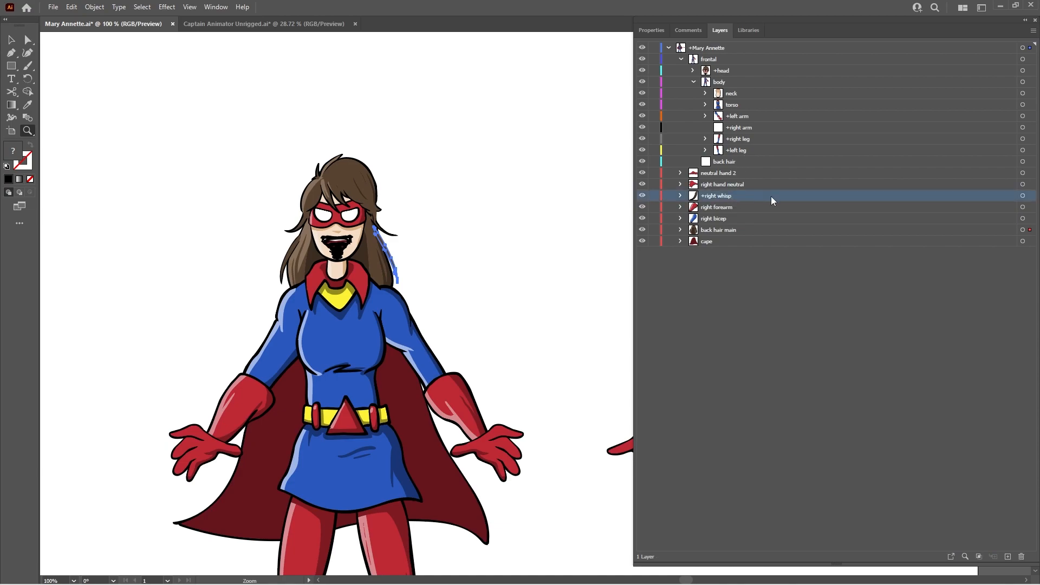
click(1023, 197)
drag(732, 199, 755, 72)
Move the right hand neutral, right forearm and right bicep layers into the +right arm layer under body
click(752, 183)
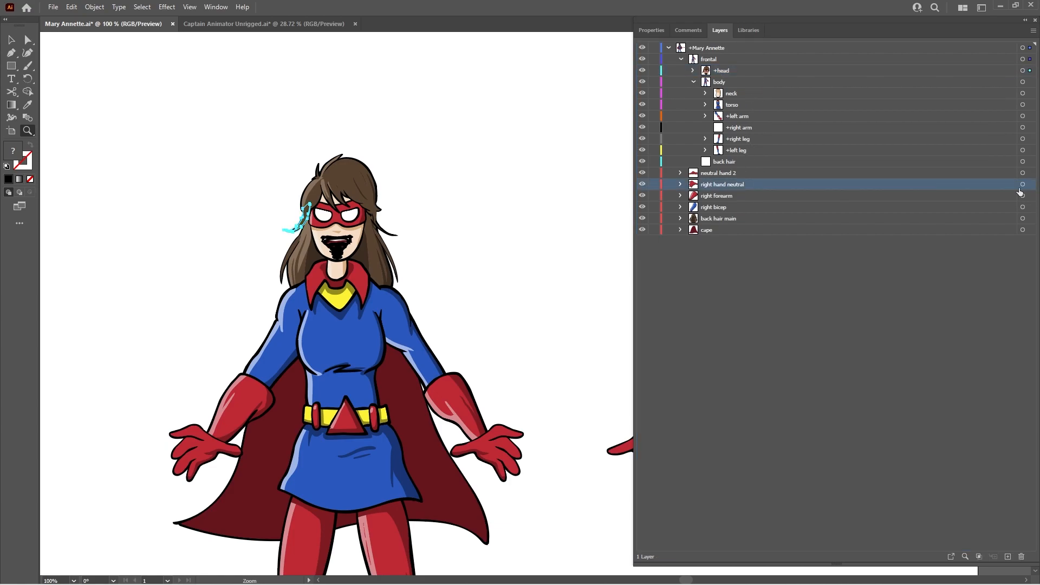
click(766, 196)
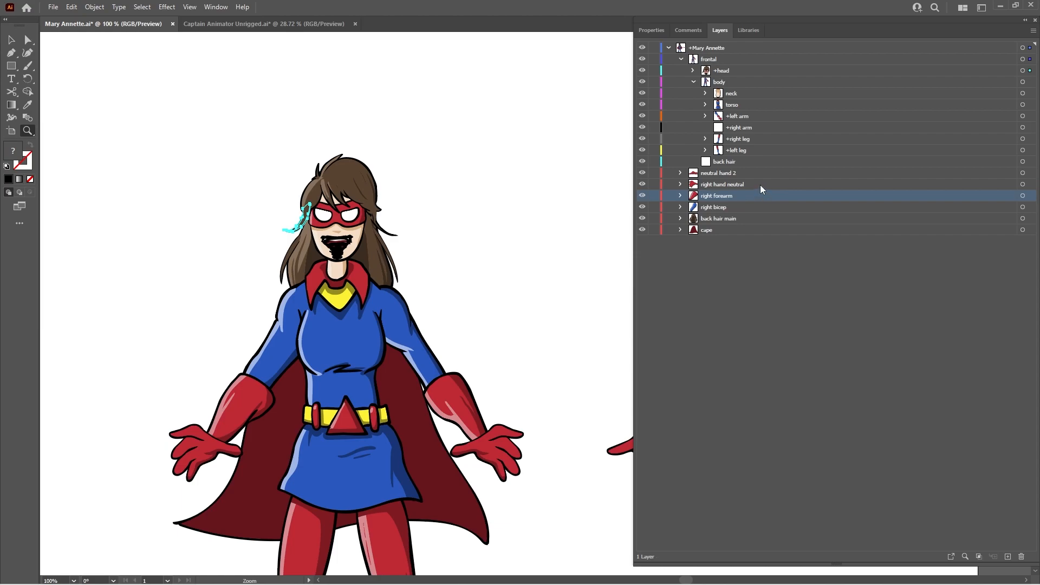
ctrl+click(759, 184)
ctrl+click(751, 205)
drag(735, 184, 755, 133)
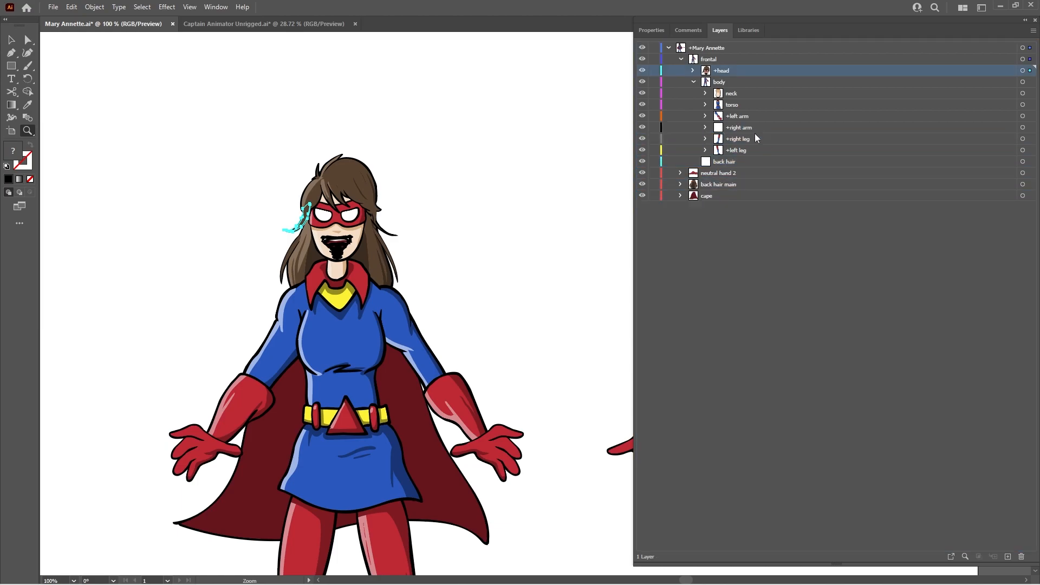
Collapse body and delete the neutral hand 2 layer with the spare hand beside the character
click(745, 174)
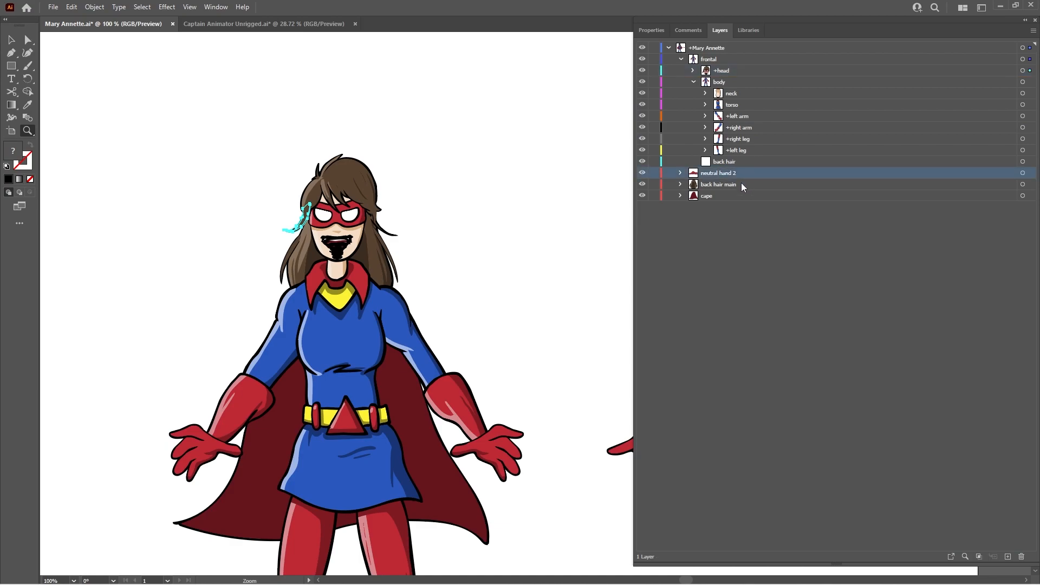
click(696, 82)
click(732, 106)
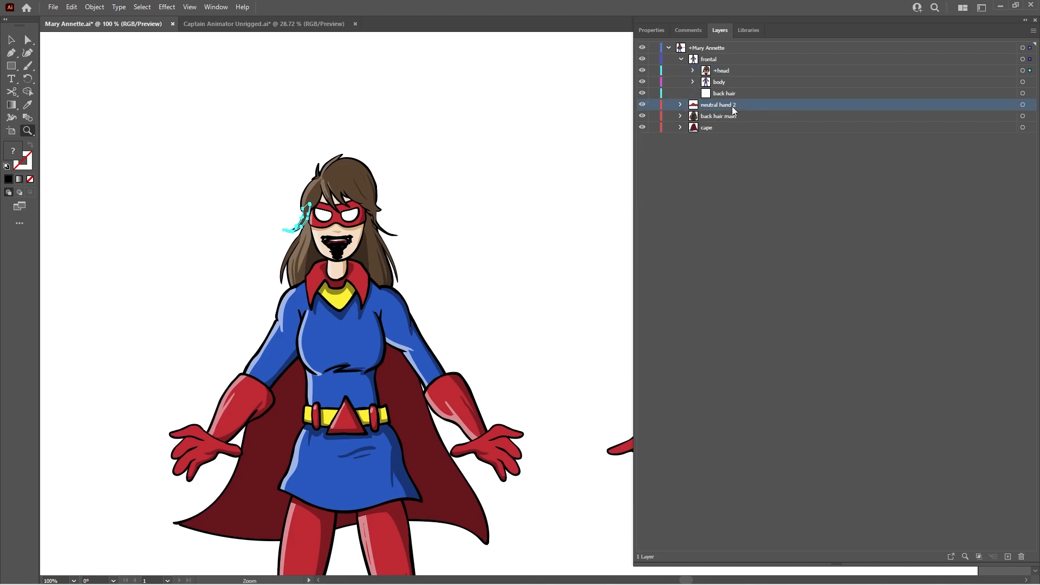
drag(552, 281, 440, 243)
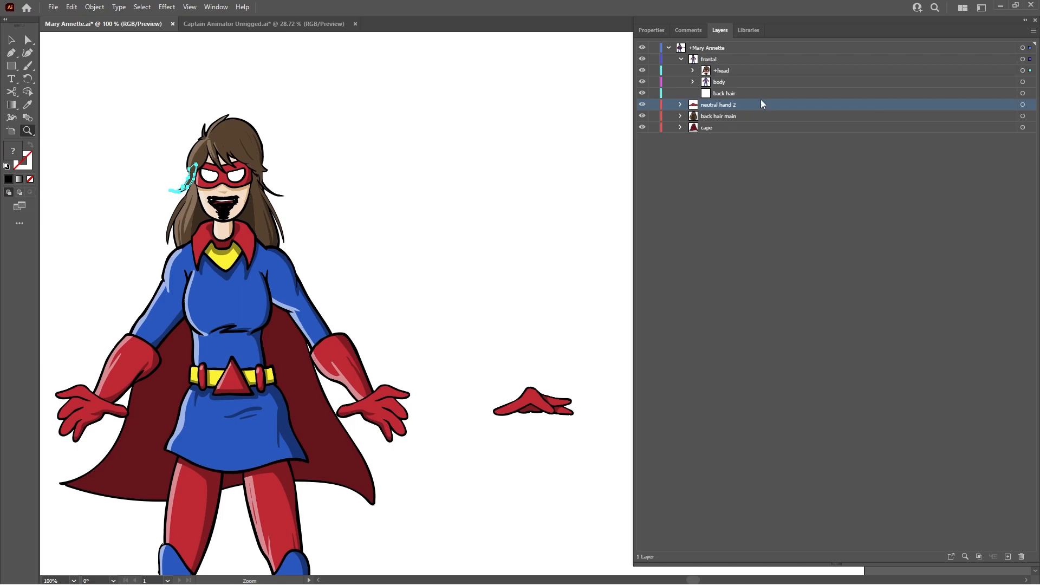
click(1022, 105)
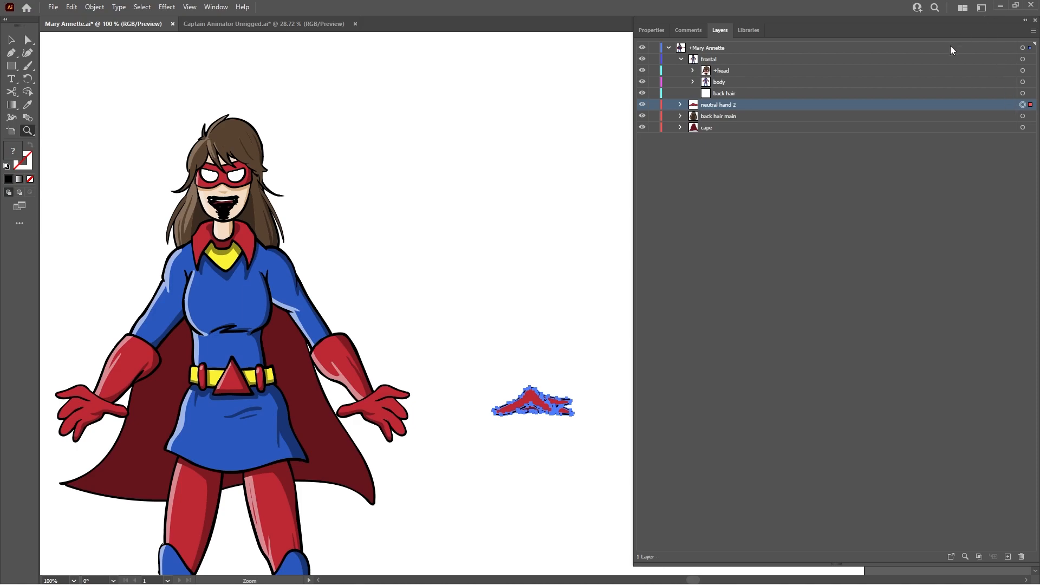
click(1032, 31)
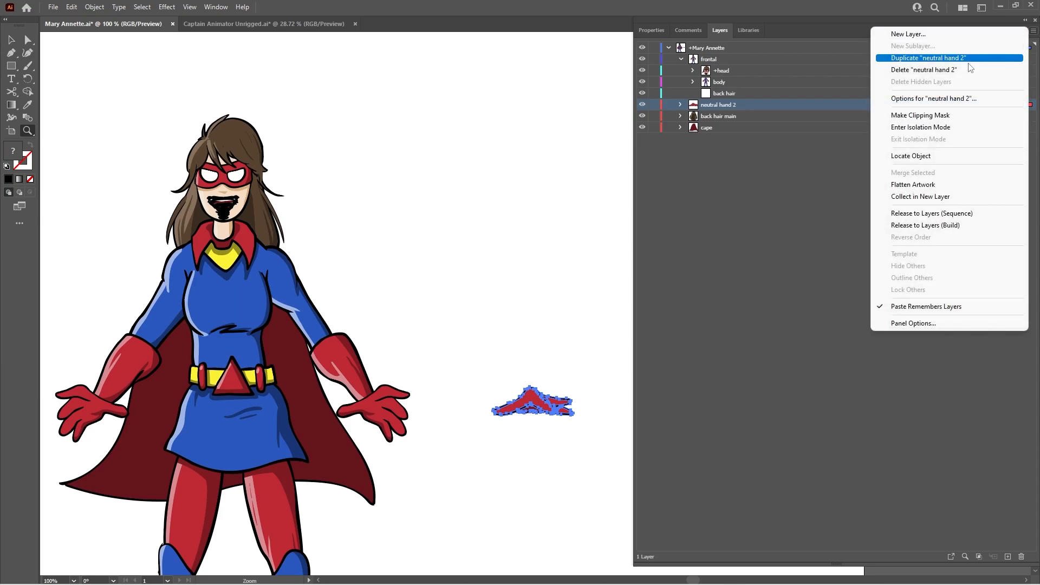
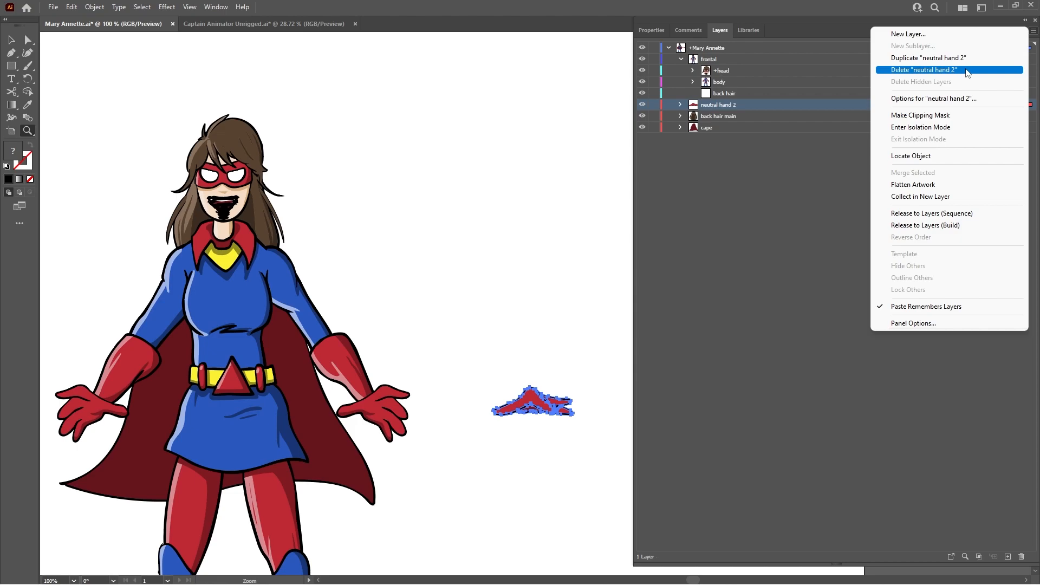
click(967, 71)
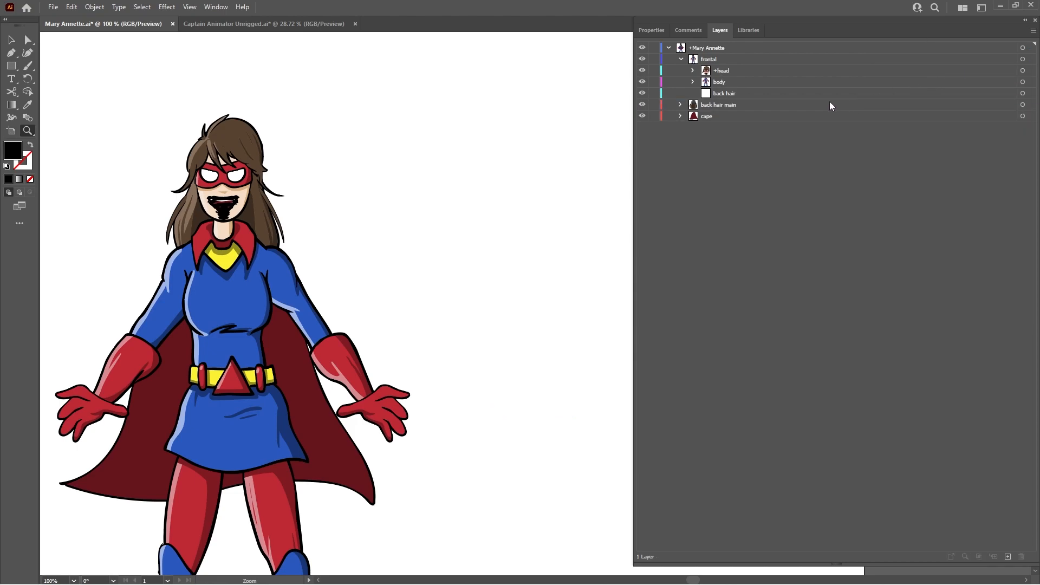
Move the cape layer into body below +left leg and rename it +cape
click(771, 116)
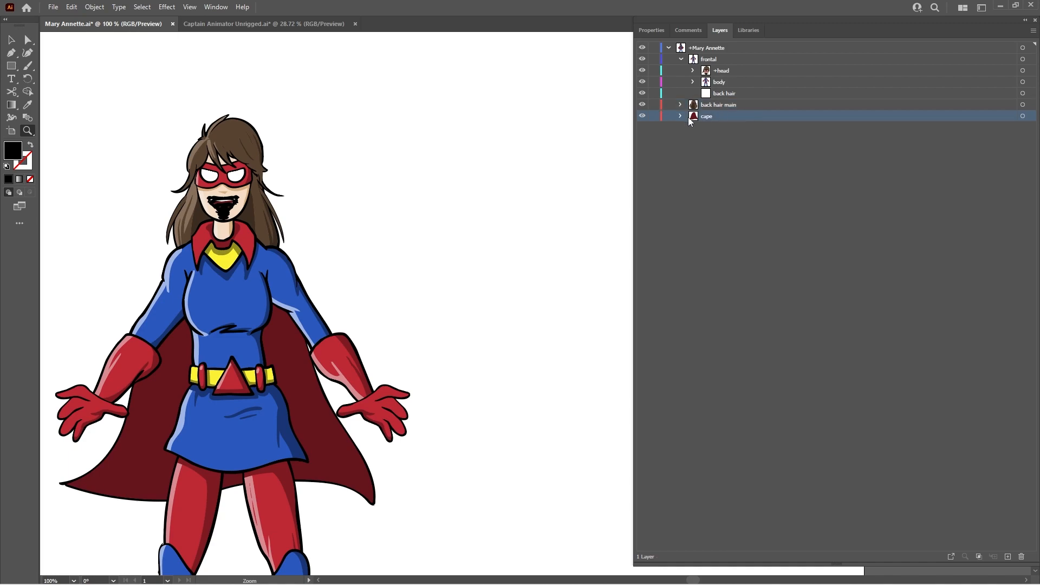
mouse_move(693, 120)
mouse_down()
mouse_move(712, 86)
mouse_move(703, 116)
mouse_up()
click(693, 82)
drag(709, 183, 765, 163)
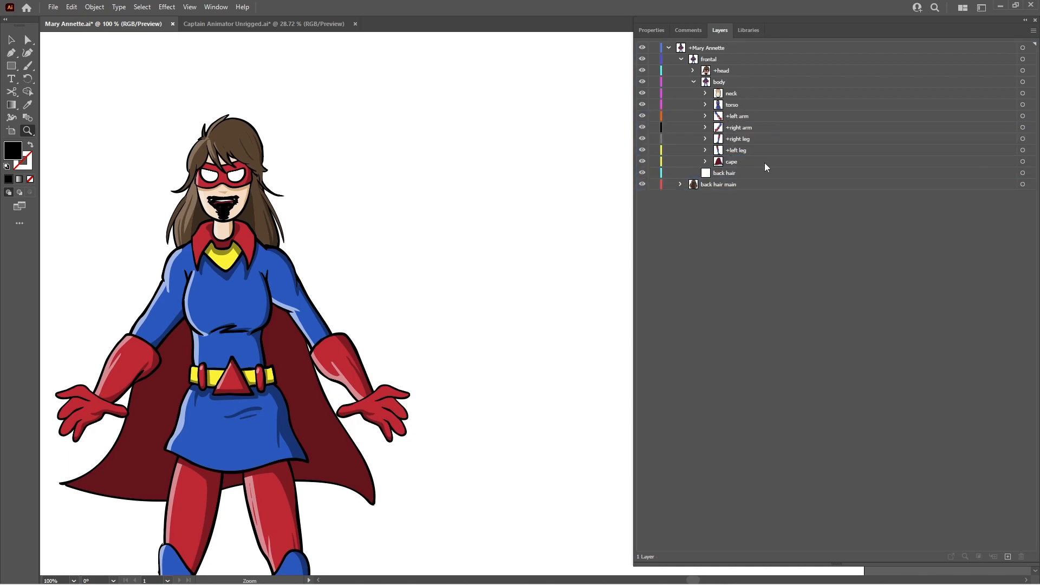
double_click(765, 161)
key(Home)
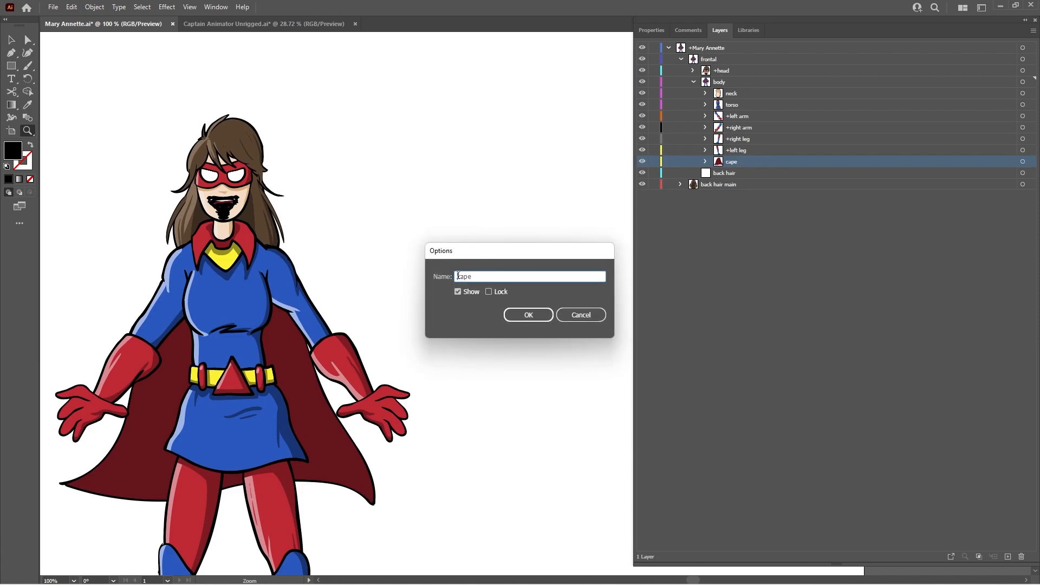
text(+)
key(Return)
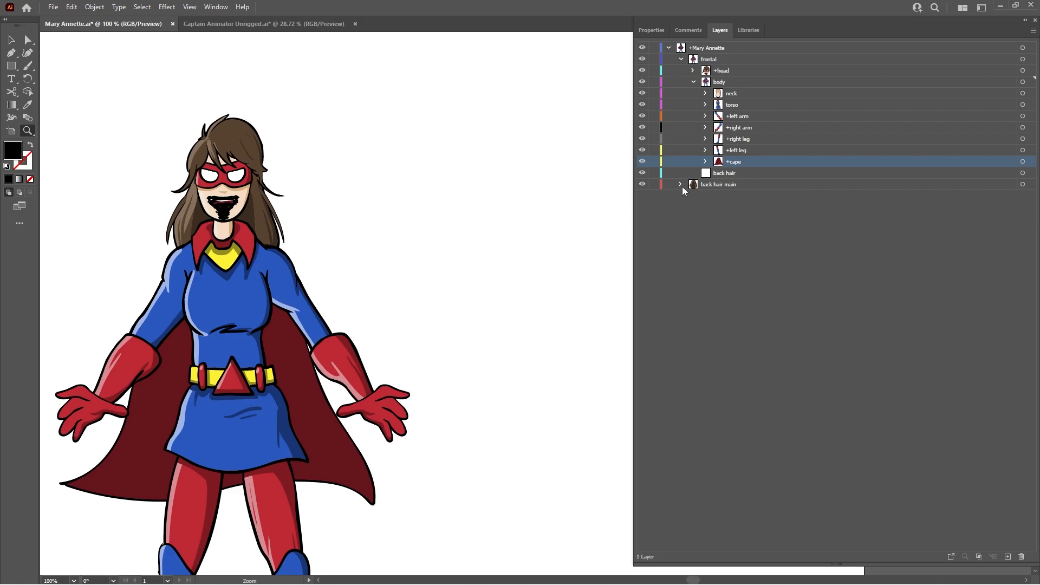
Rename the unnamed group inside back hair main as main hair
click(681, 185)
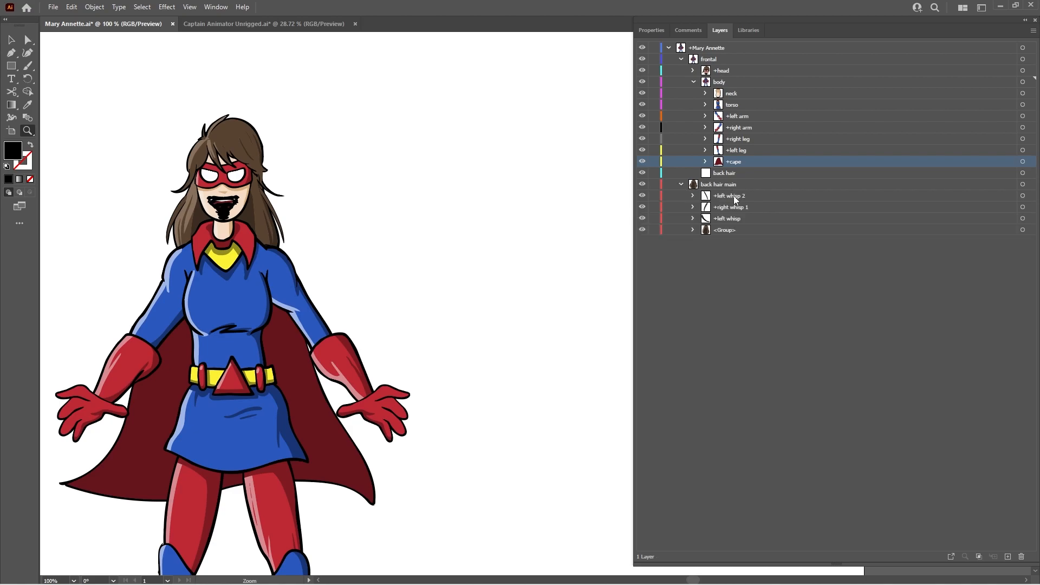
double_click(730, 230)
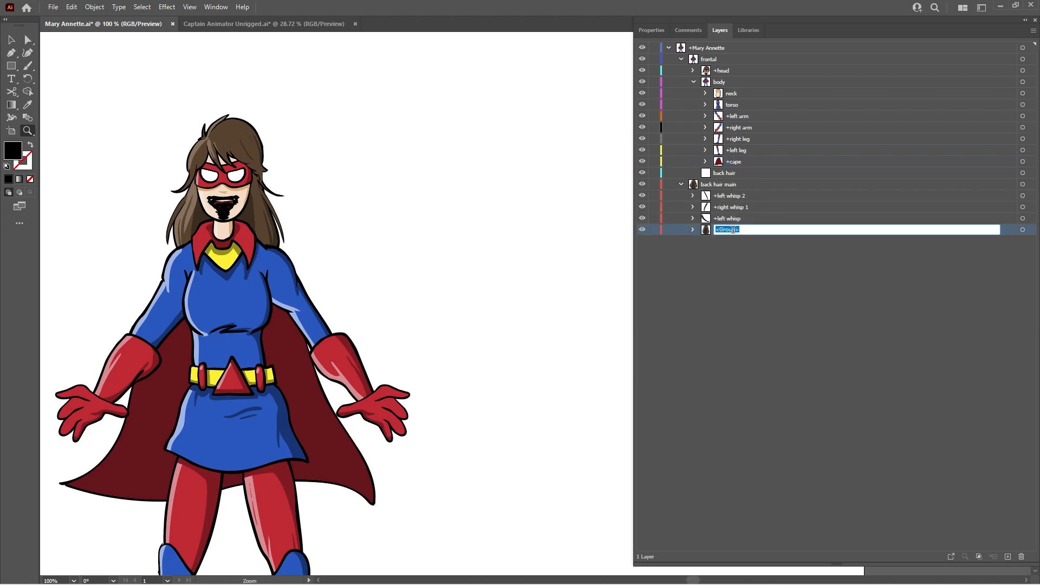
text(main hair)
key(Return)
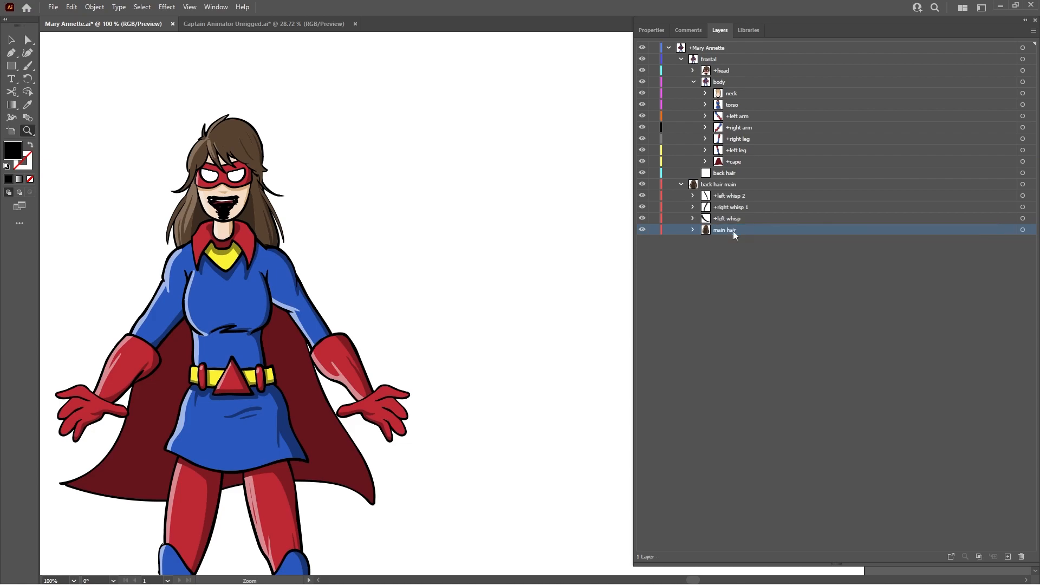
Copy the face base layer from +head to the top of back hair main and rename the copy base
click(693, 70)
drag(752, 216, 746, 339)
double_click(747, 342)
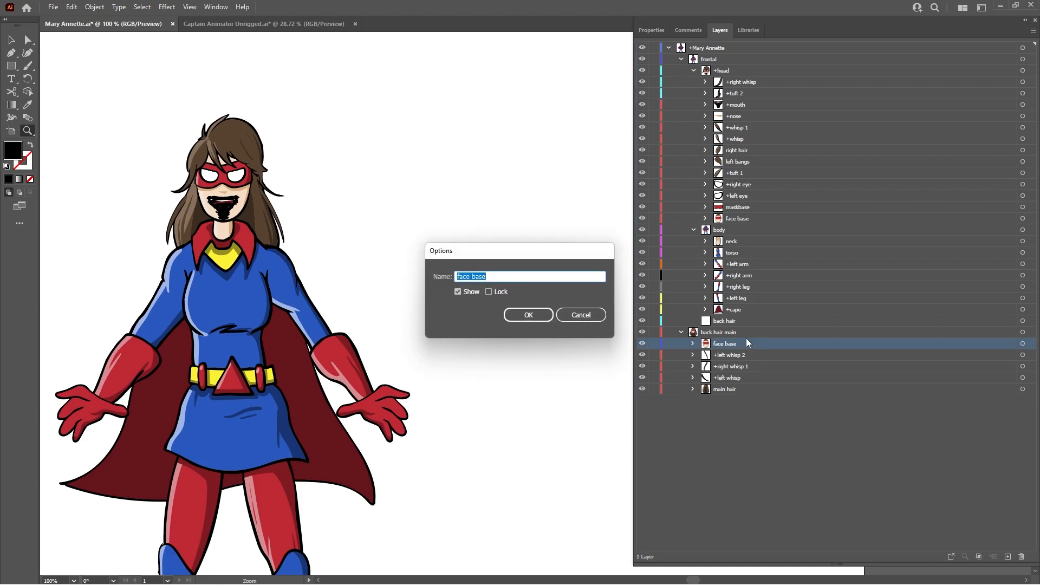
text(baes)
key(BackSpace)
text(se)
key(Return)
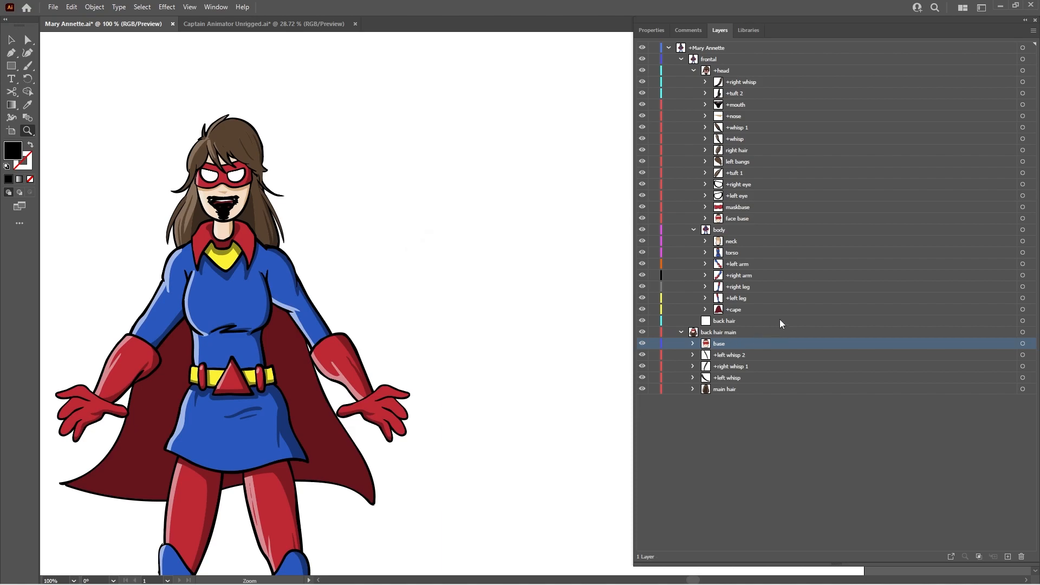
Scale the base artwork in back hair main to 100 and recolour it with the brown sampled from the hair using the Eyedropper
click(1022, 343)
click(95, 7)
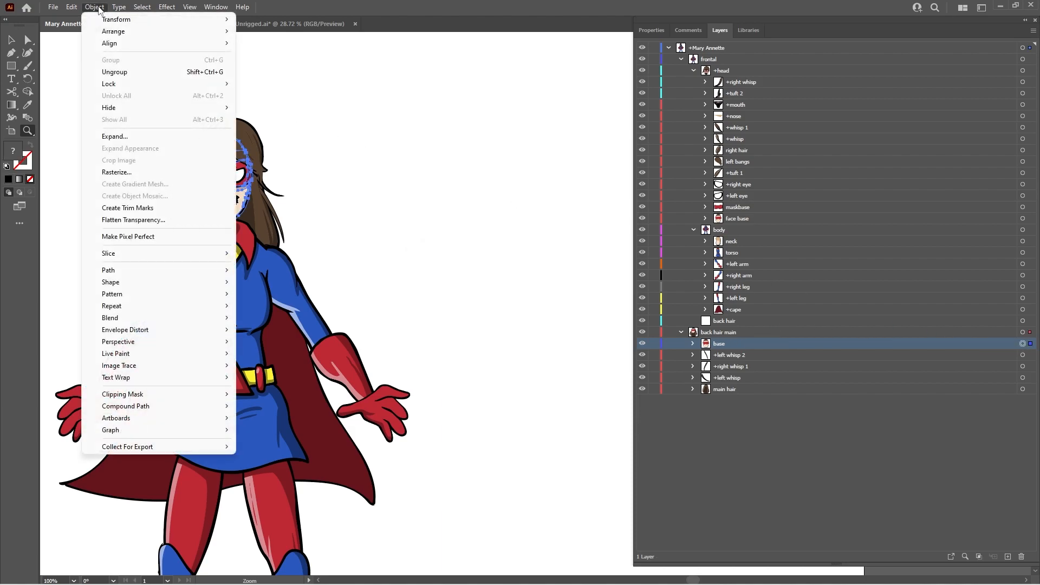
mouse_move(162, 19)
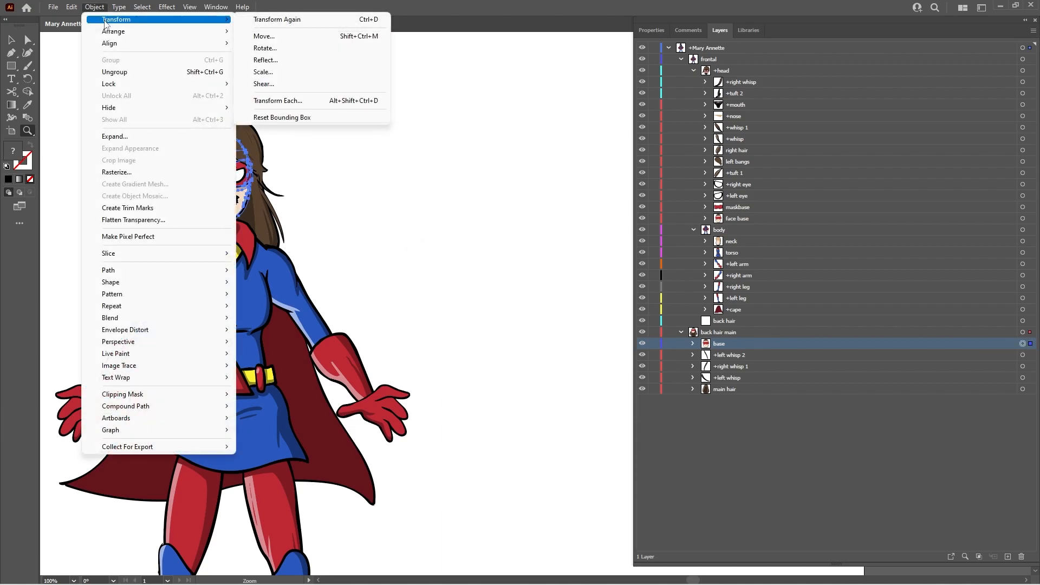
click(258, 73)
text(100)
key(Return)
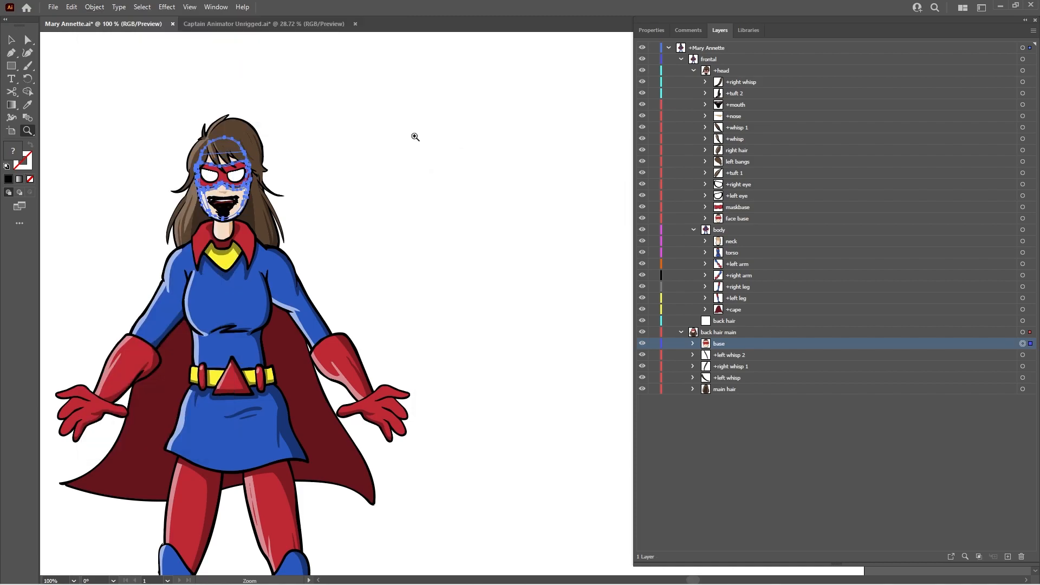
key(i)
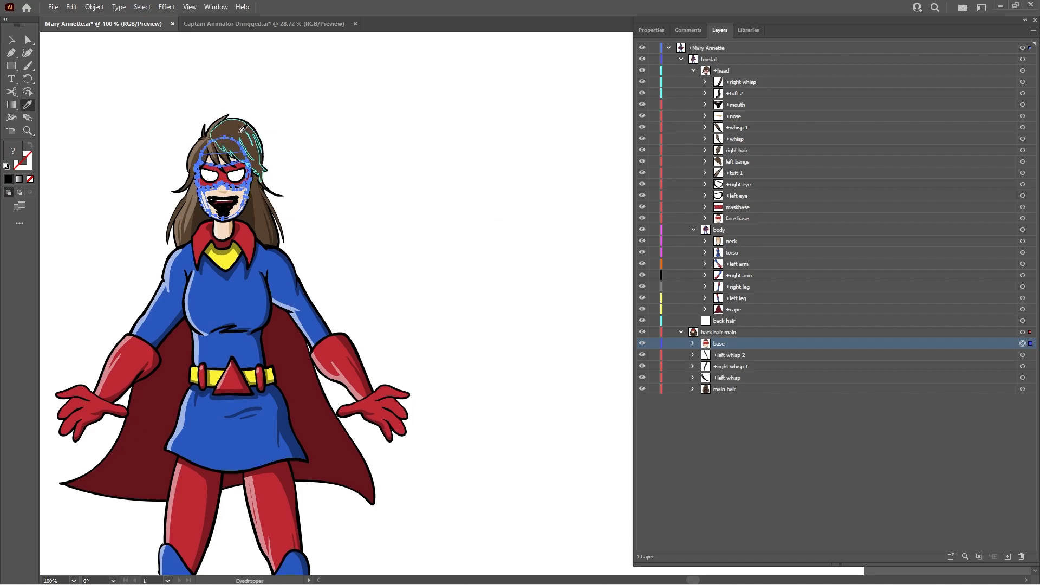
click(236, 126)
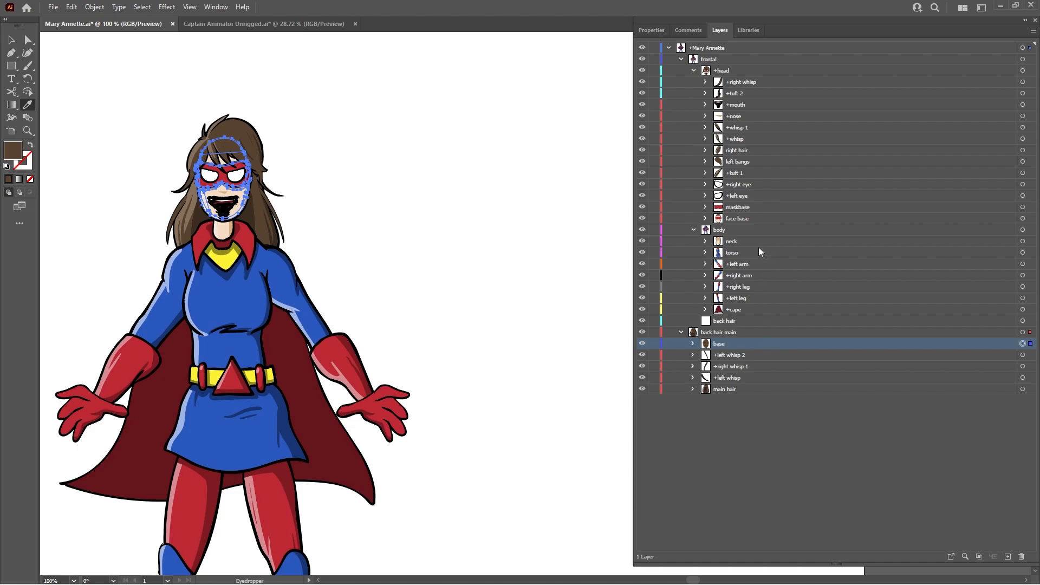
Collapse the body, back hair main and +head groups, and move back hair main into frontal's back hair layer
click(755, 219)
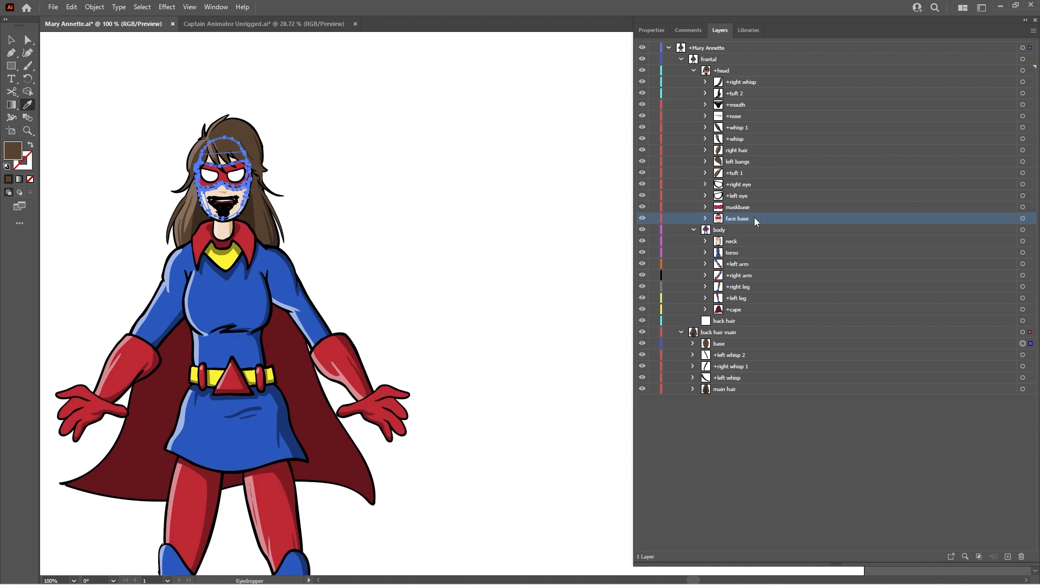
click(693, 230)
click(681, 252)
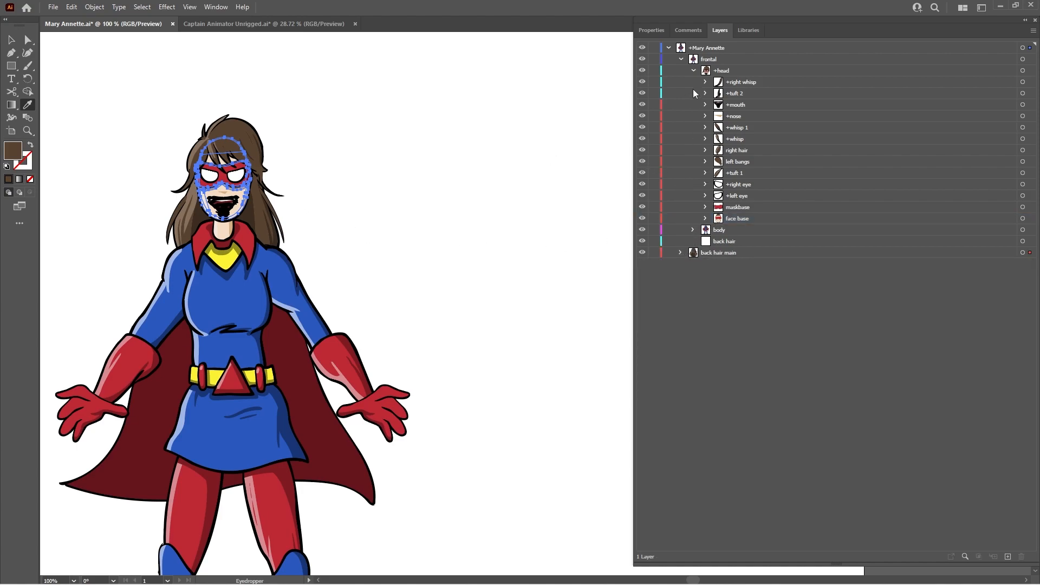
click(695, 70)
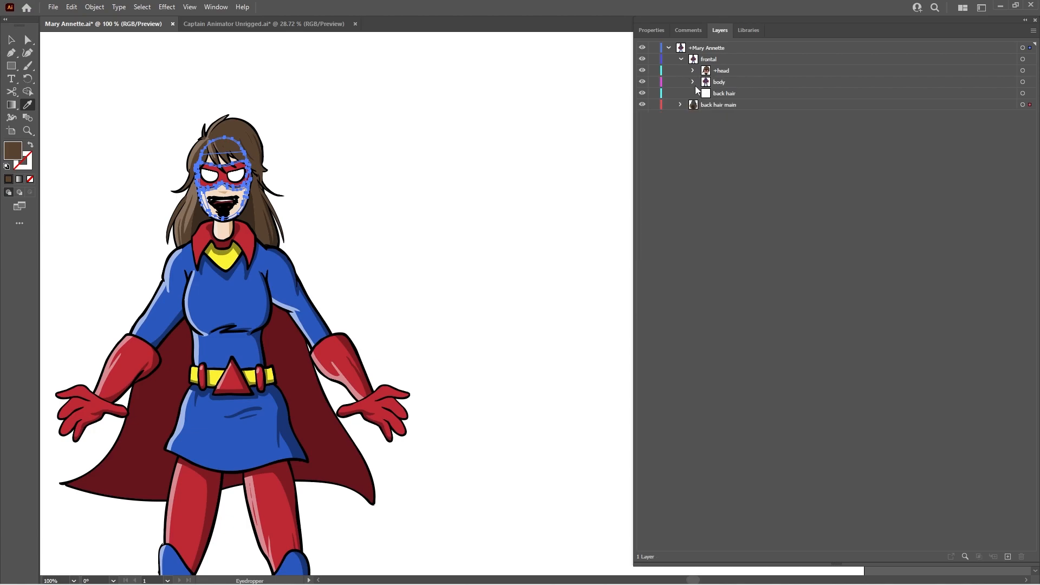
drag(703, 105, 731, 93)
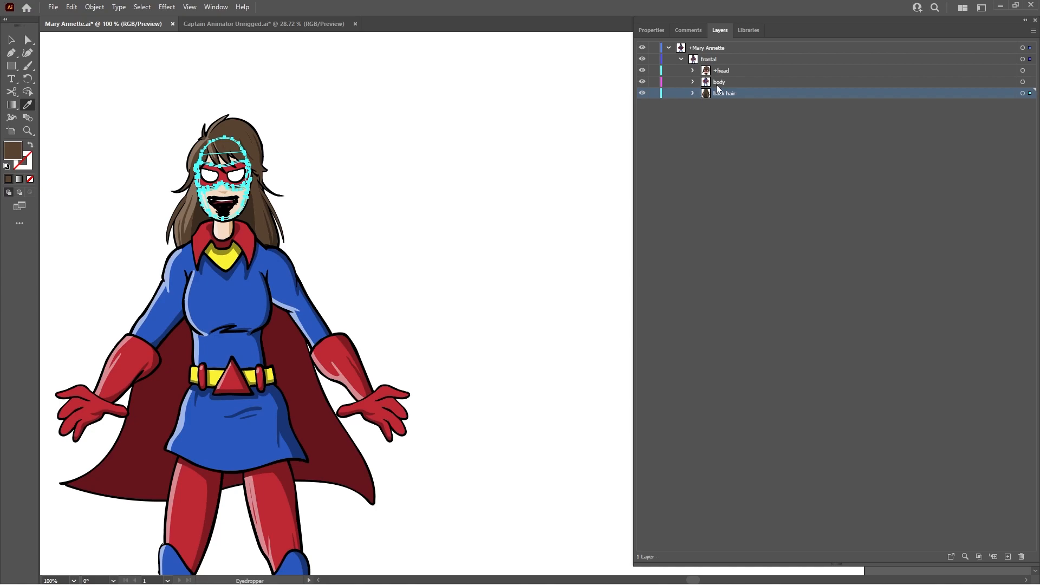
Identify the +right whisp artwork on the canvas and move its layer between right hair and left bangs in +head
click(692, 71)
click(940, 85)
click(1022, 82)
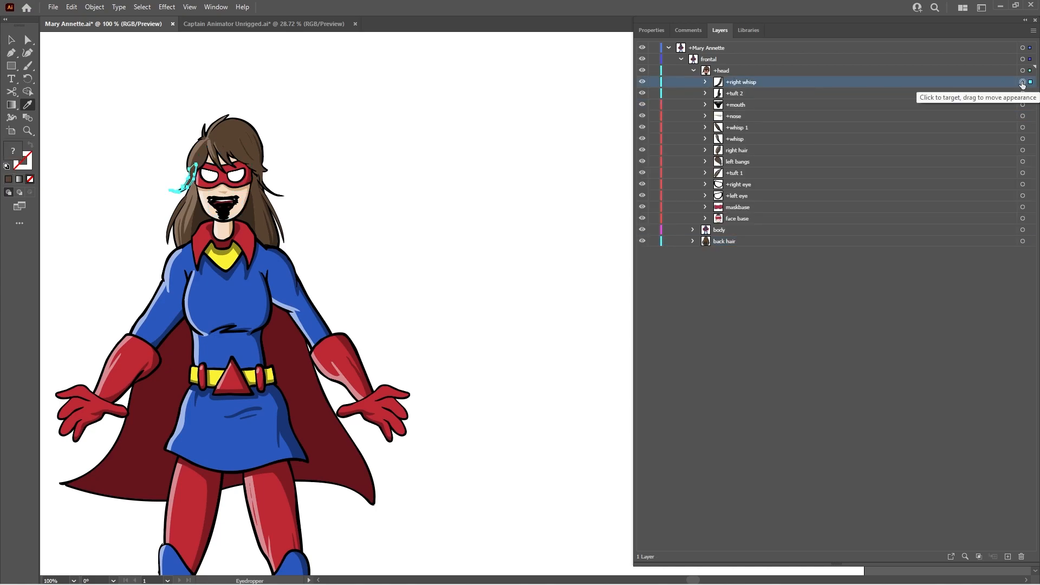
click(765, 118)
key(z)
click(230, 175)
click(538, 285)
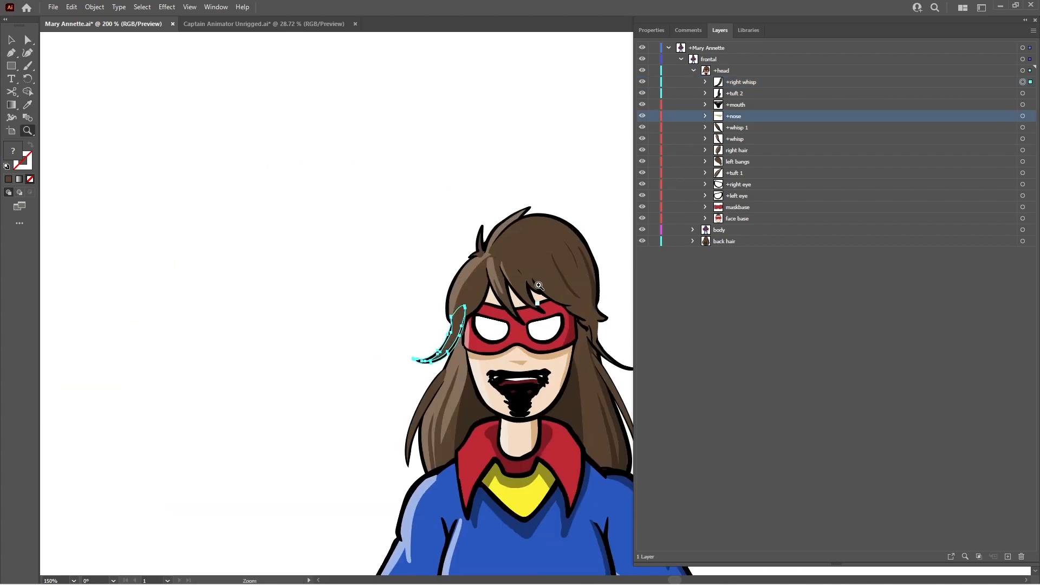
click(580, 282)
drag(564, 241, 532, 158)
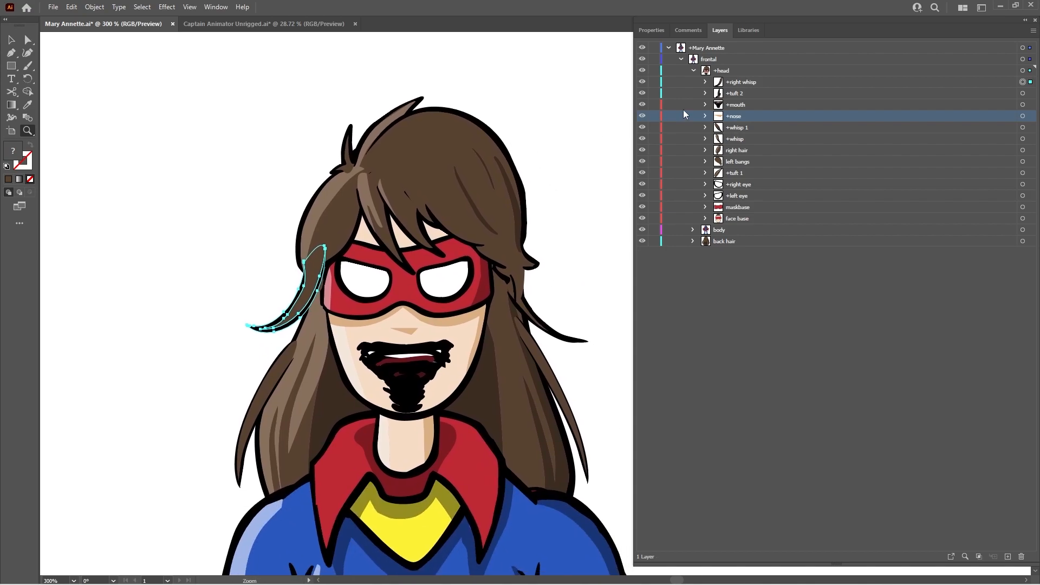
drag(745, 87, 738, 161)
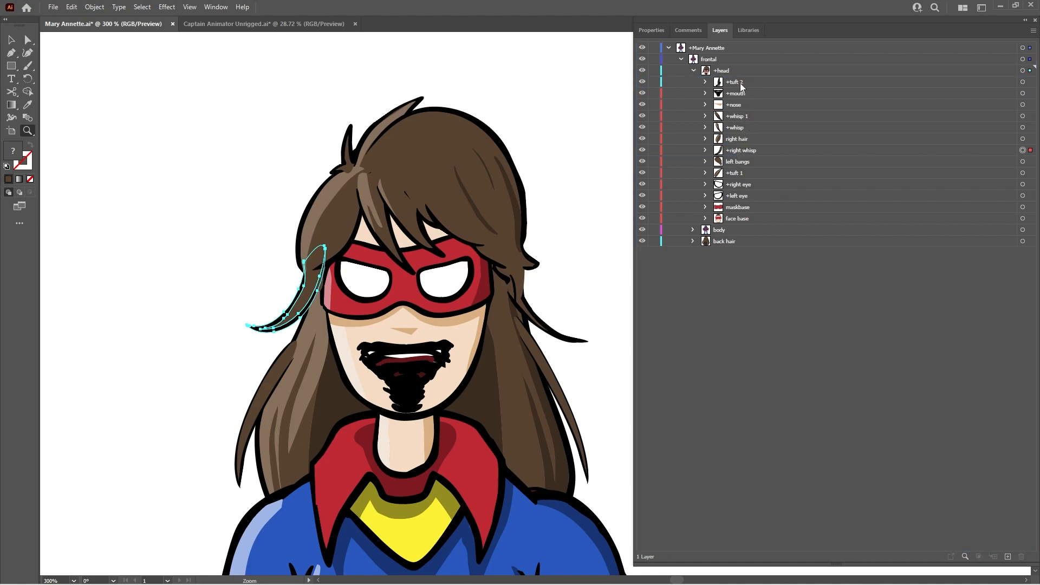
Move the +tuft 2 layer directly below +tuft 1 in +head, collapse +head and save the document
drag(741, 86, 733, 181)
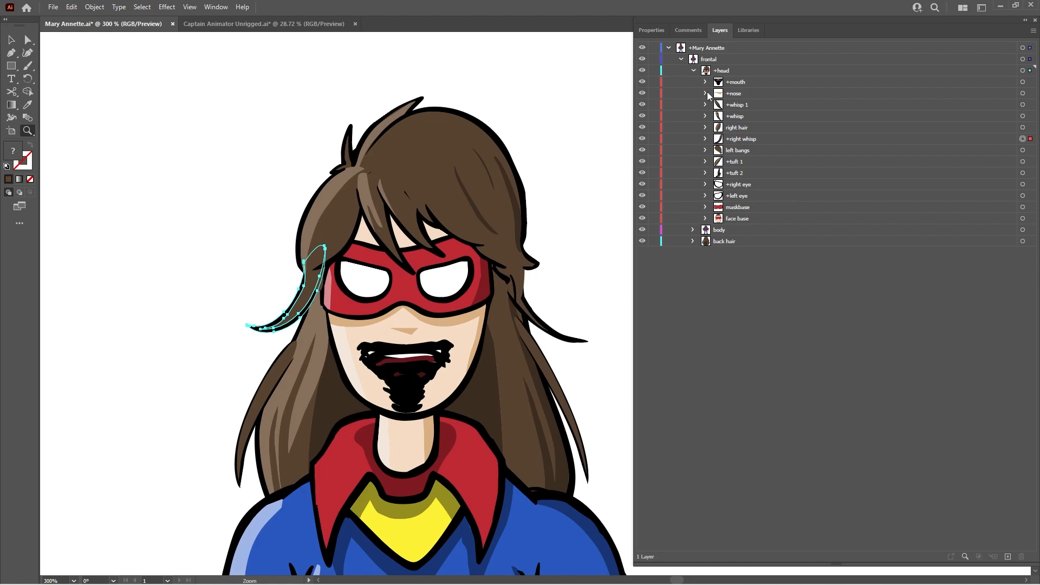
click(759, 163)
click(755, 174)
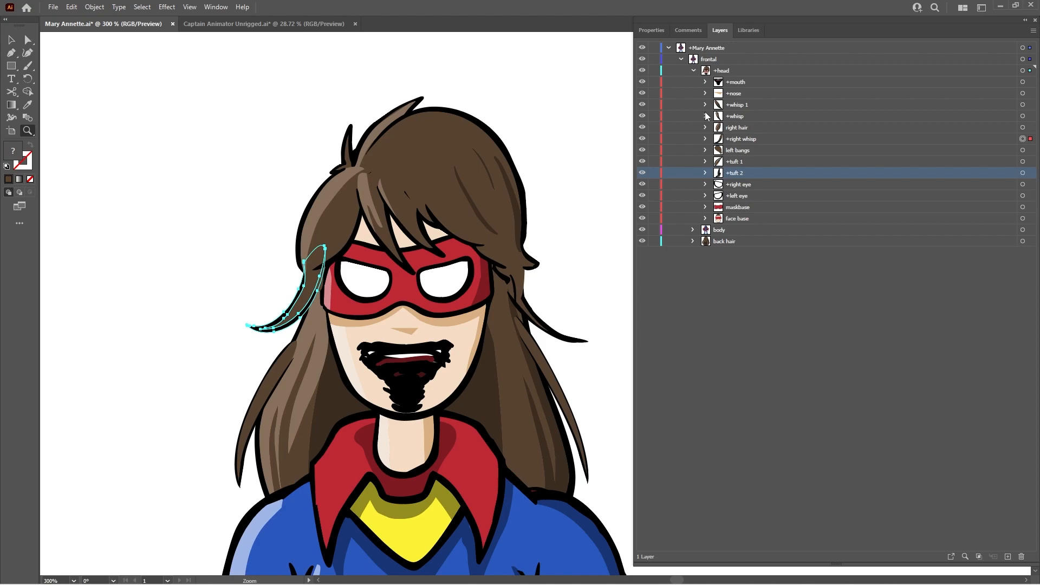
click(693, 71)
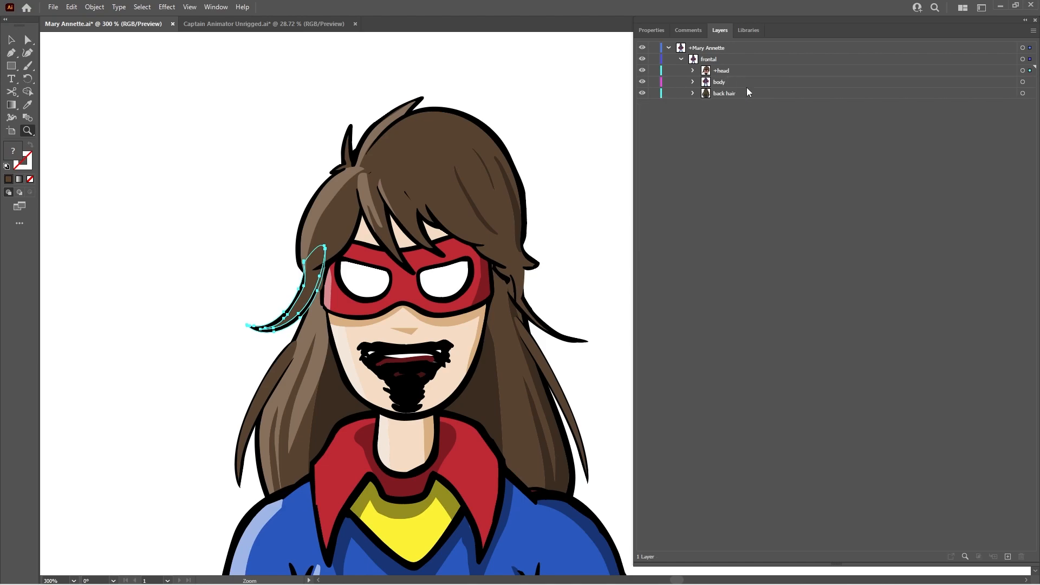
key(ctrl+s)
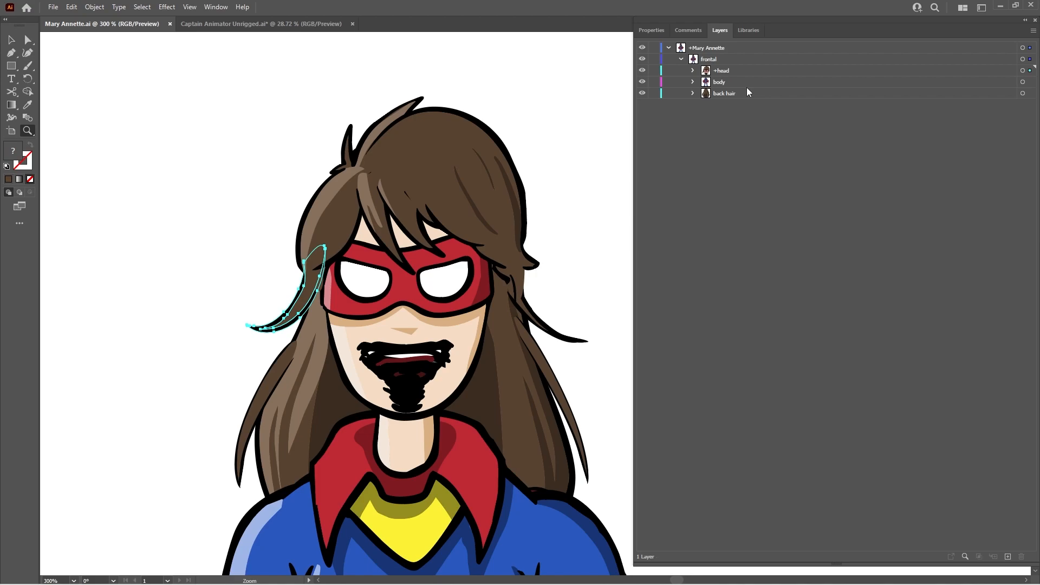
Switch to Adobe Character Animator and import the Mary Annette Illustrator file from the superhero folder into the Superhero 01 project
mouse_move(525, 569)
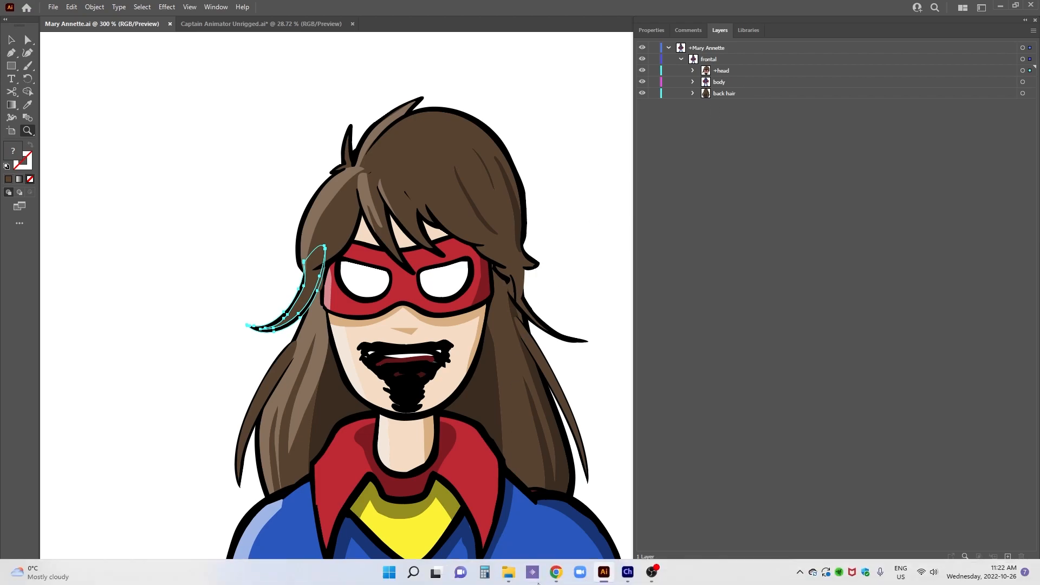
click(626, 571)
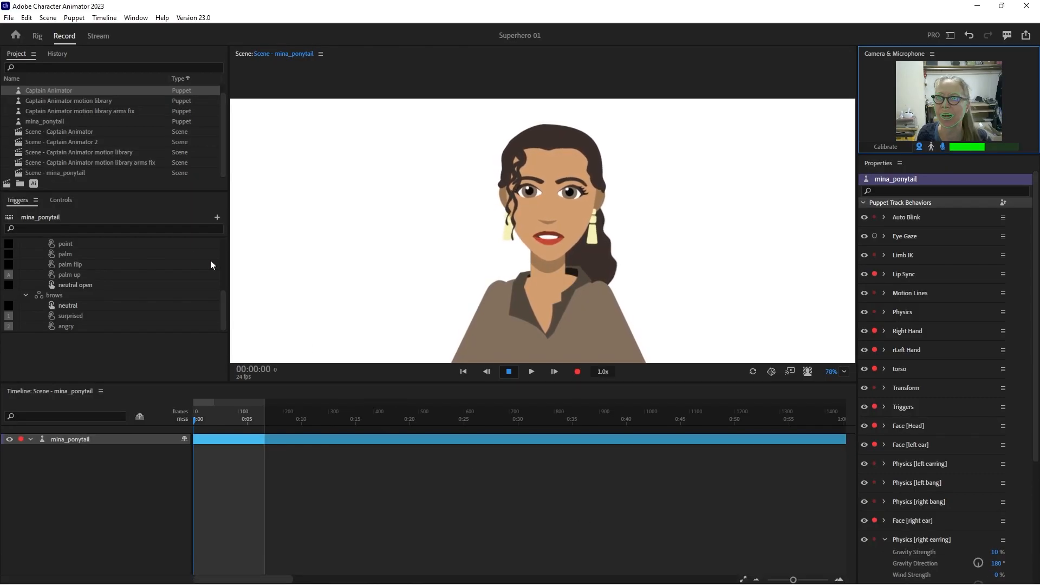
click(9, 17)
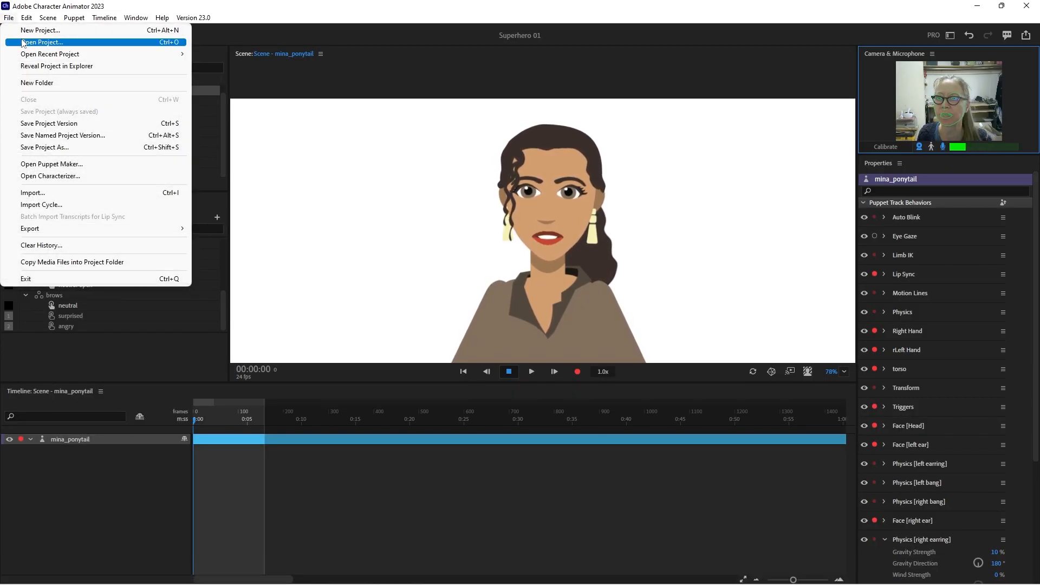
click(39, 192)
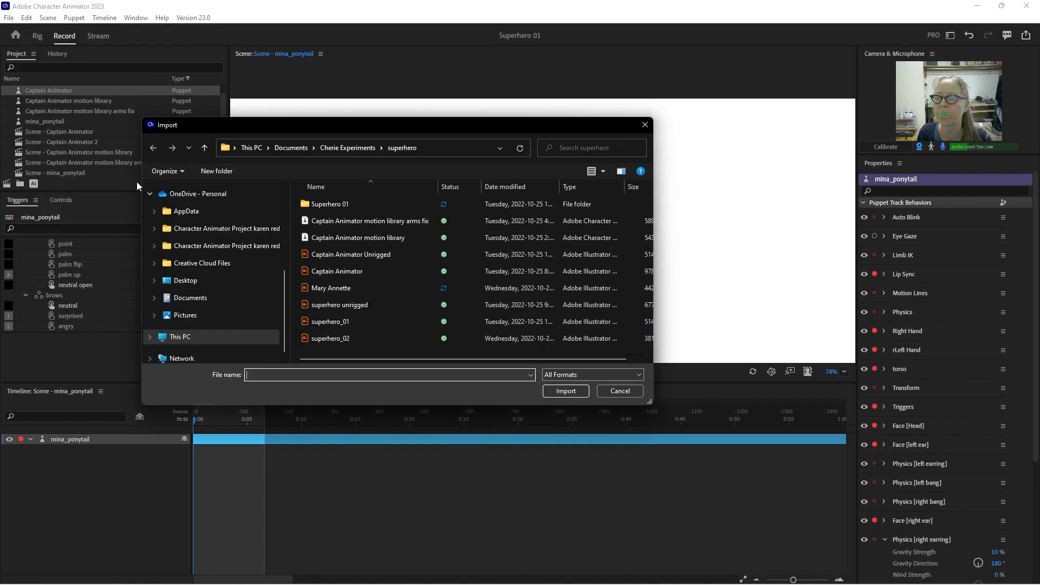
click(346, 287)
click(564, 392)
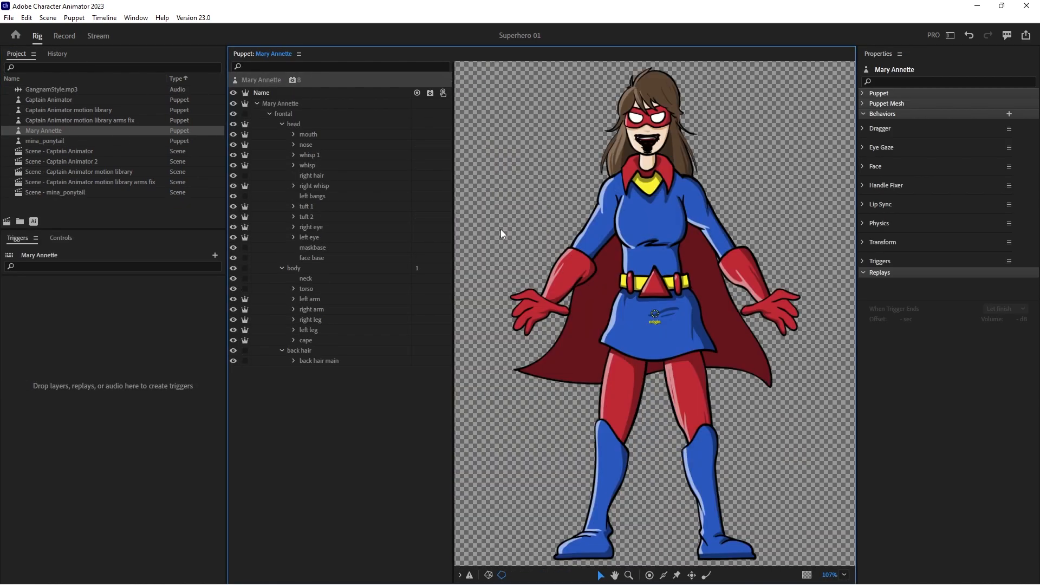
Examine the properties of the Mary Annette and frontal layers and add the Head tag to frontal
click(269, 114)
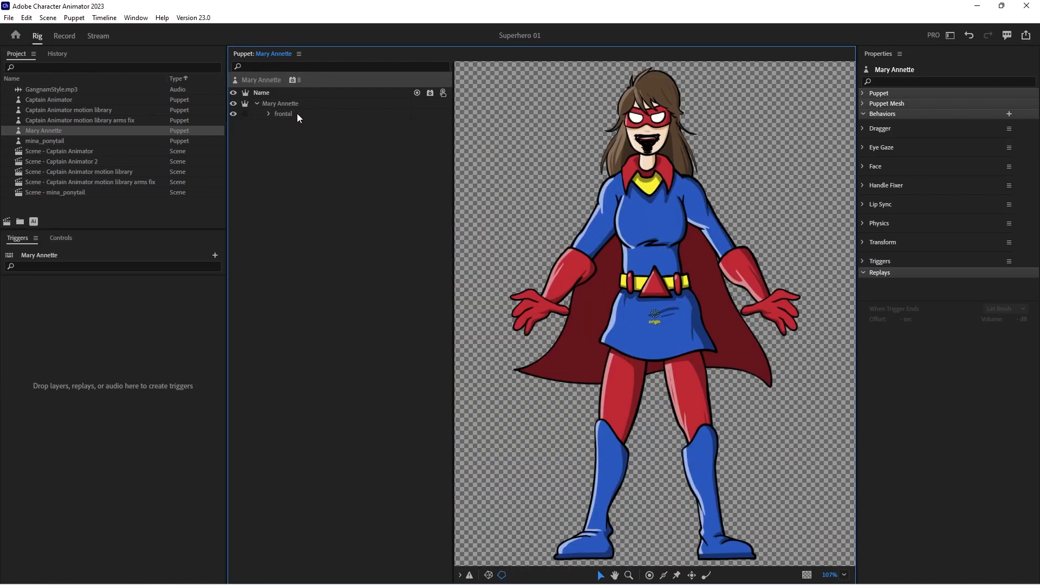
click(291, 114)
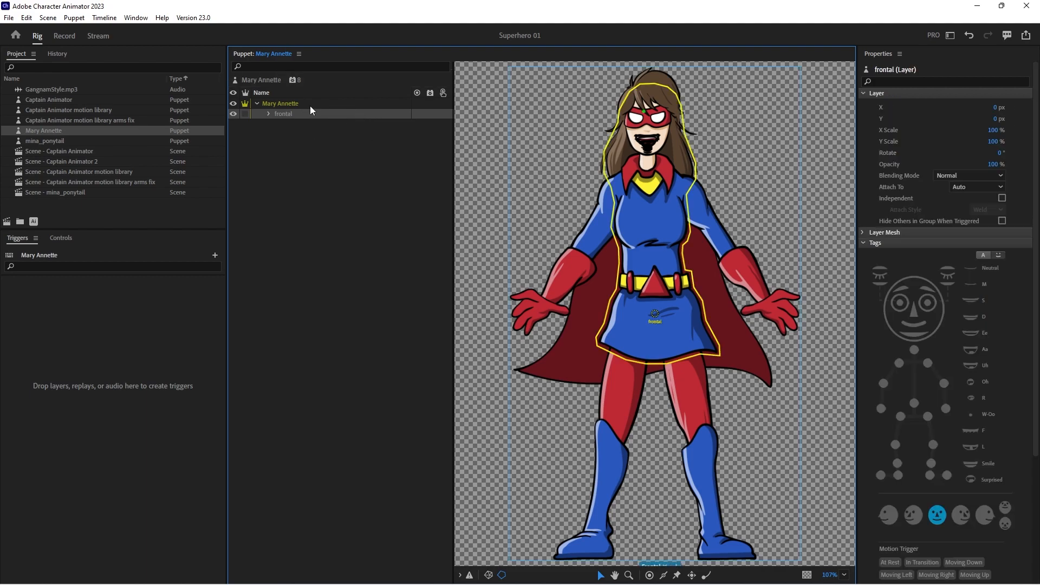
click(291, 101)
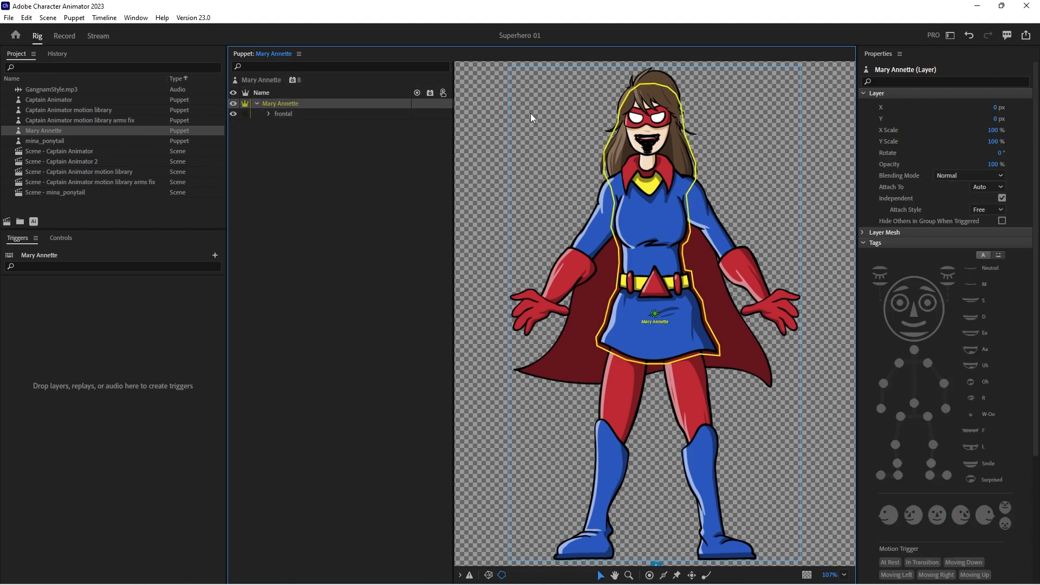
click(268, 114)
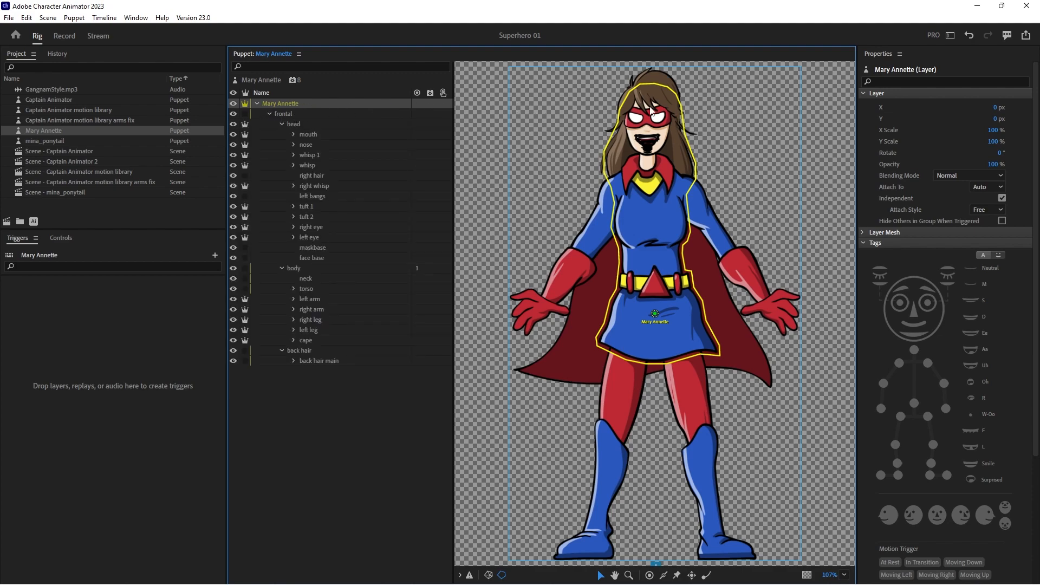
click(865, 98)
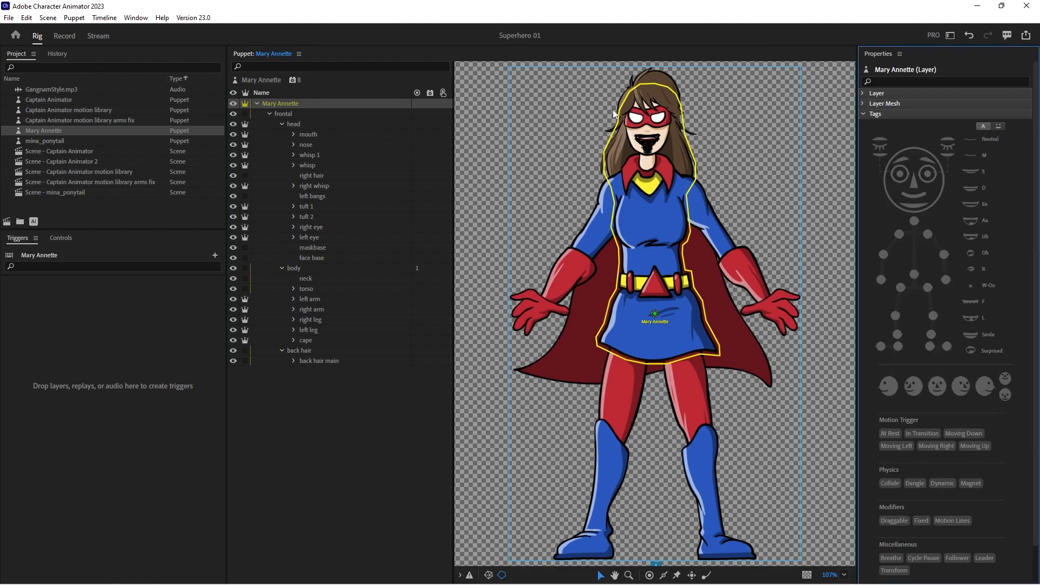
click(332, 115)
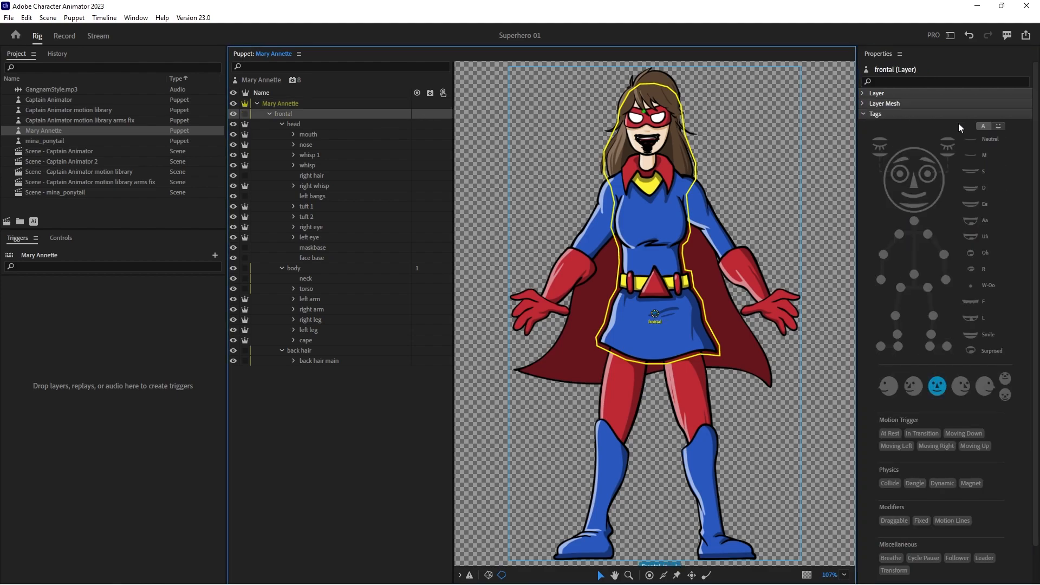
click(865, 115)
click(865, 115)
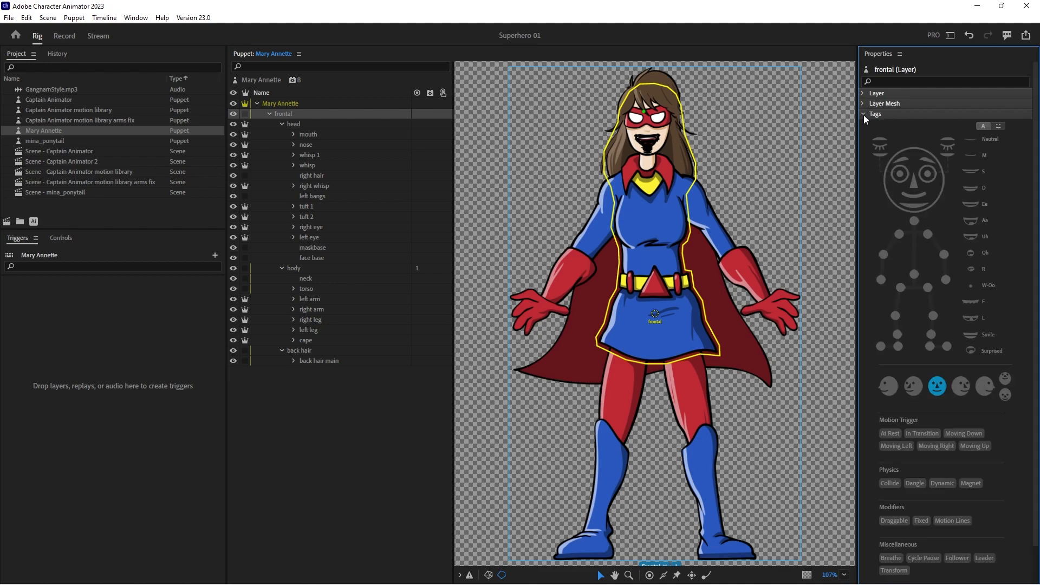
click(915, 147)
Move the head group's Head handle down to the chin and add the Face behavior to head
click(309, 123)
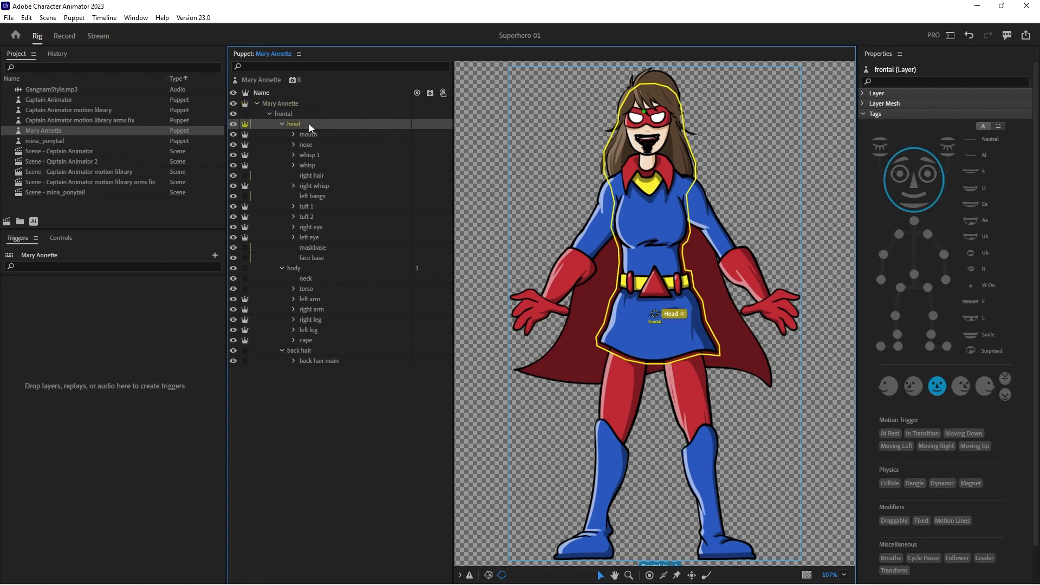
drag(643, 112, 644, 149)
click(429, 124)
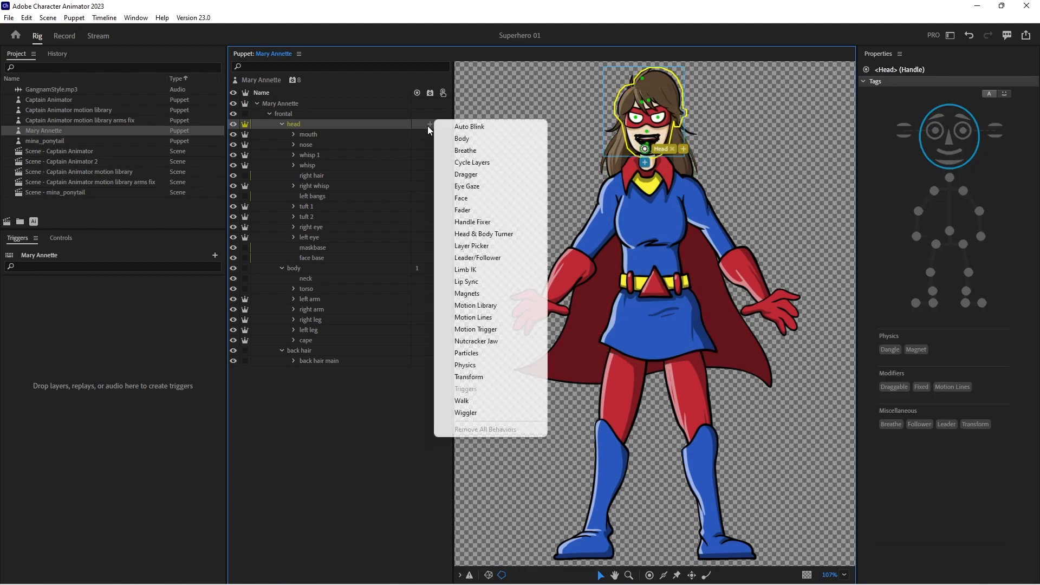
click(464, 199)
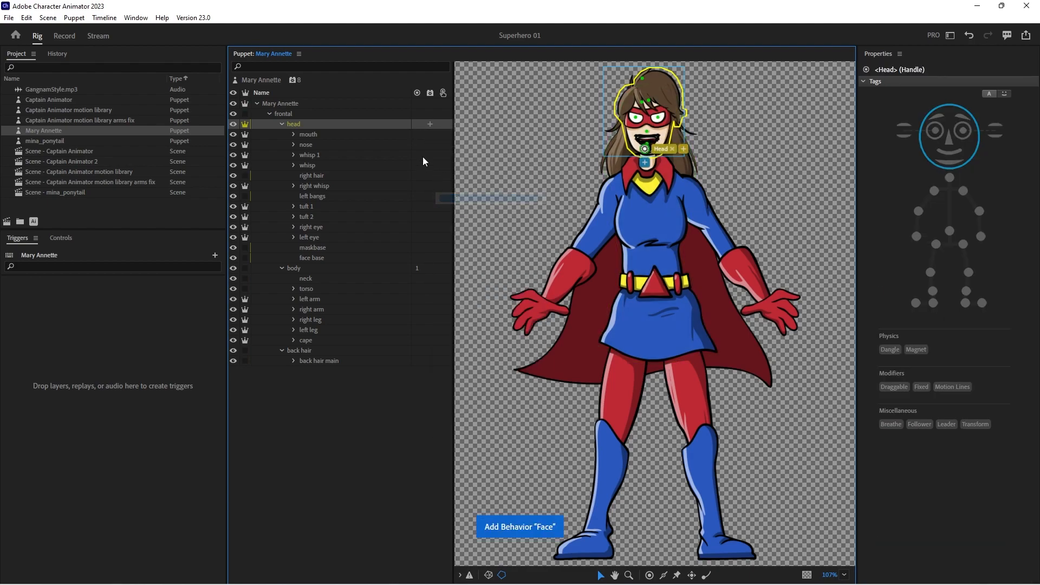
Rename the Mary Annette puppet's Dragger behavior as Right Hand
click(272, 80)
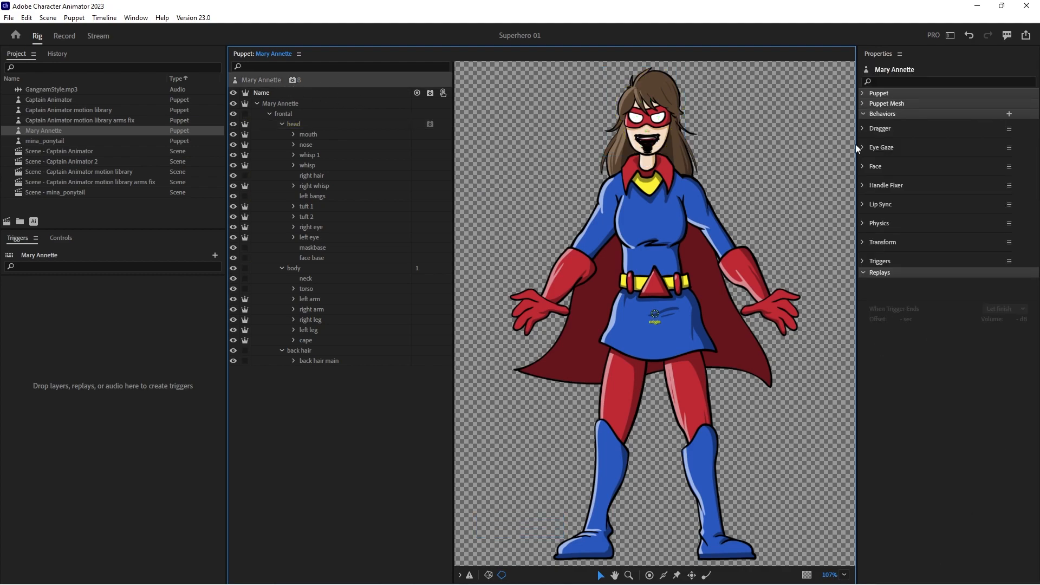
click(1009, 129)
click(956, 156)
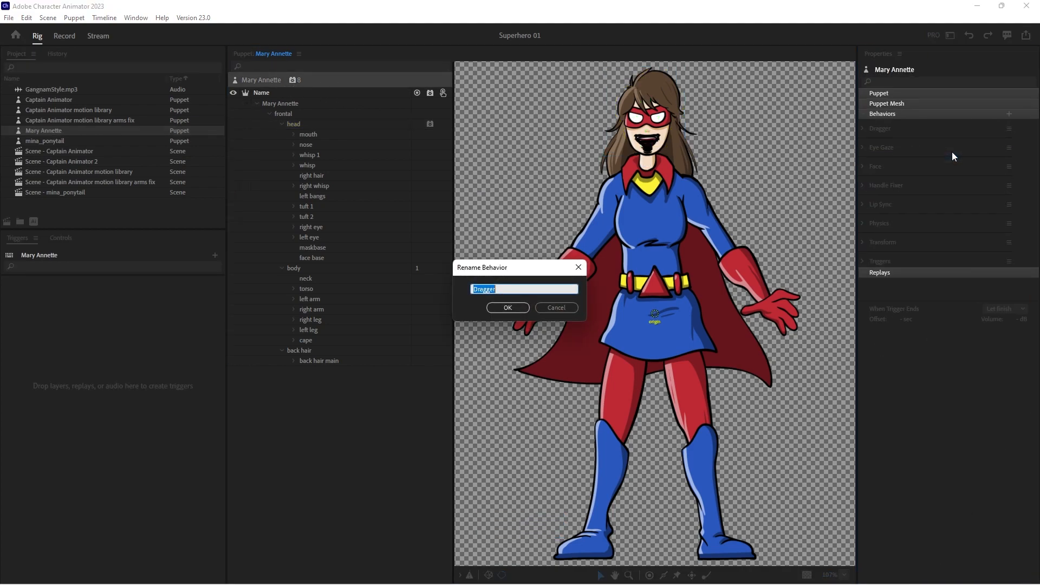
text(Right Hand)
key(Return)
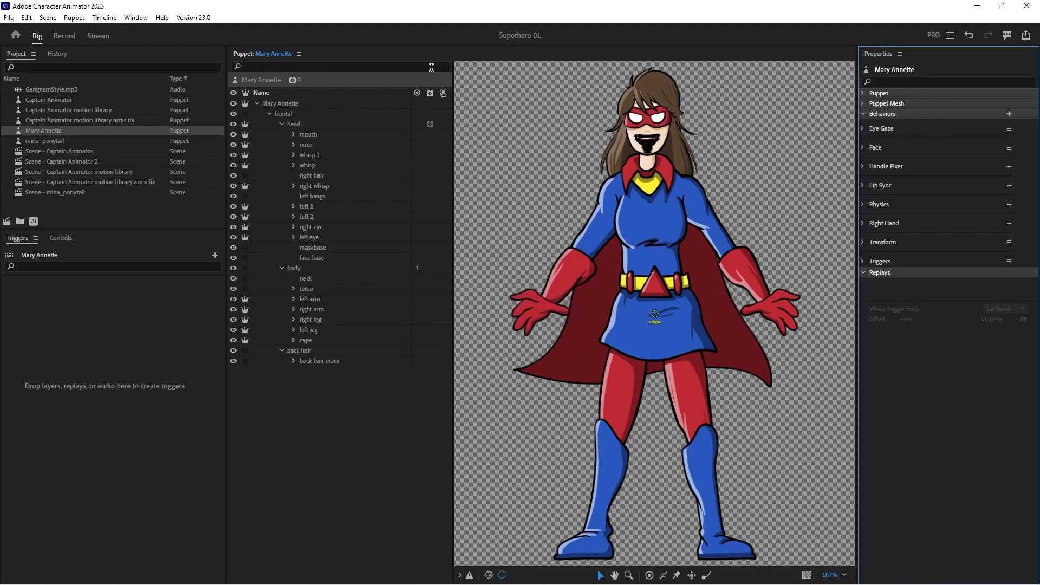
Add another Dragger behavior to the Mary Annette puppet and rename it rLeft Hand
click(293, 81)
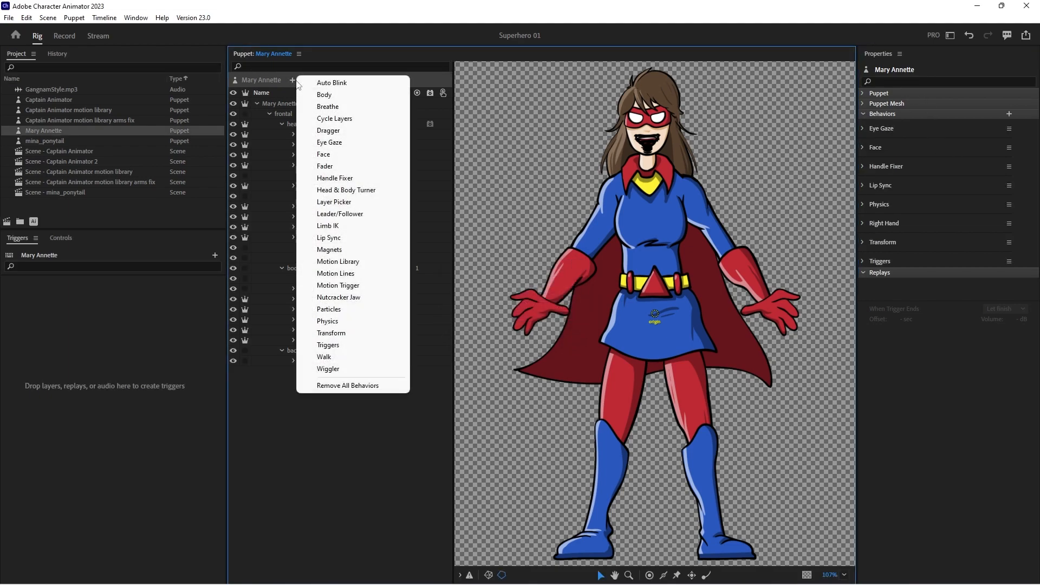
click(321, 131)
click(1009, 129)
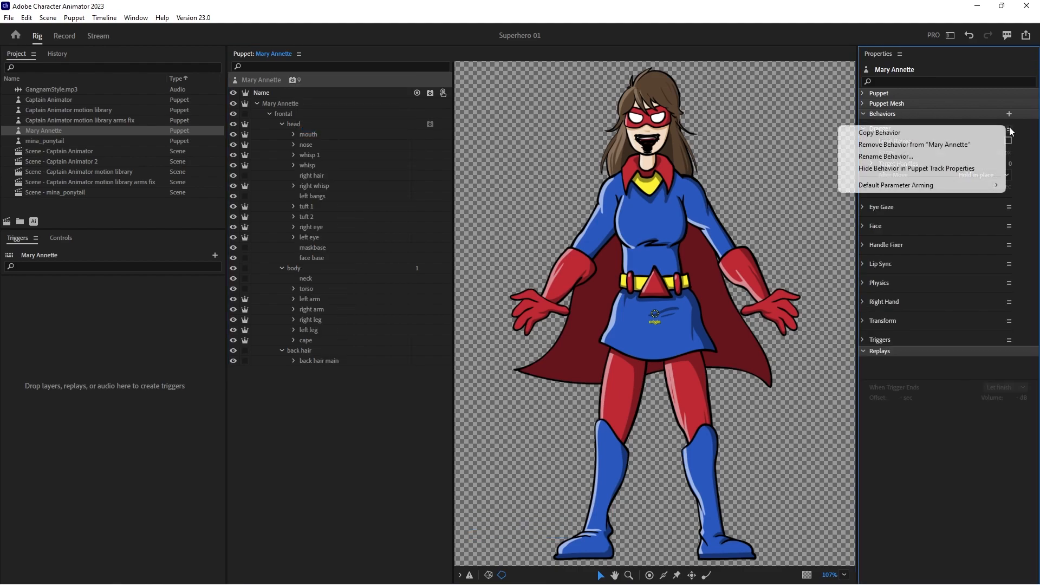
click(940, 156)
text(r)
key(BackSpace)
text(Left Hand)
key(Return)
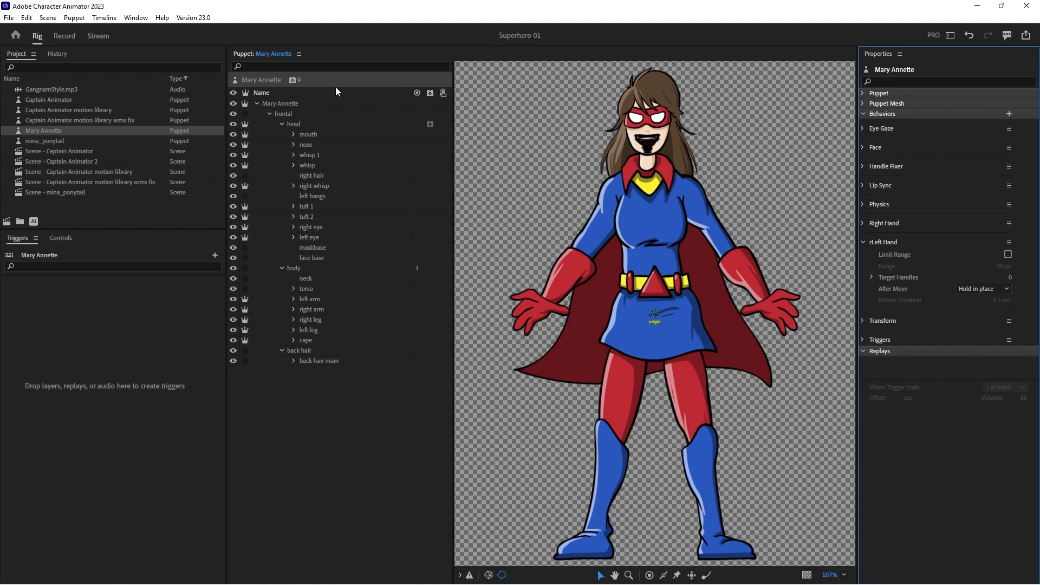
Rename the puppet-level Face behavior as Torso
click(1008, 150)
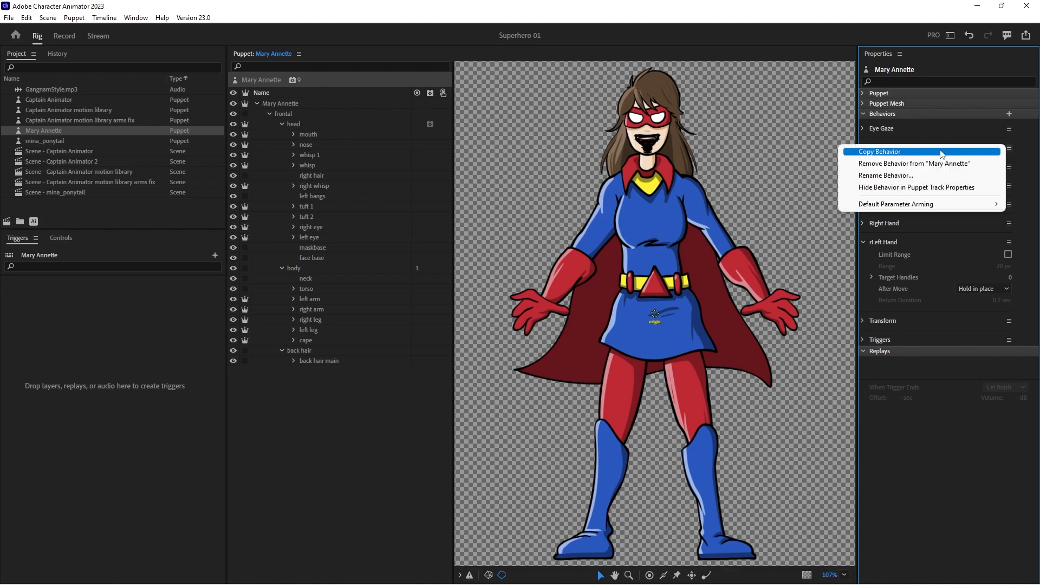
click(919, 175)
text(Torso)
key(Return)
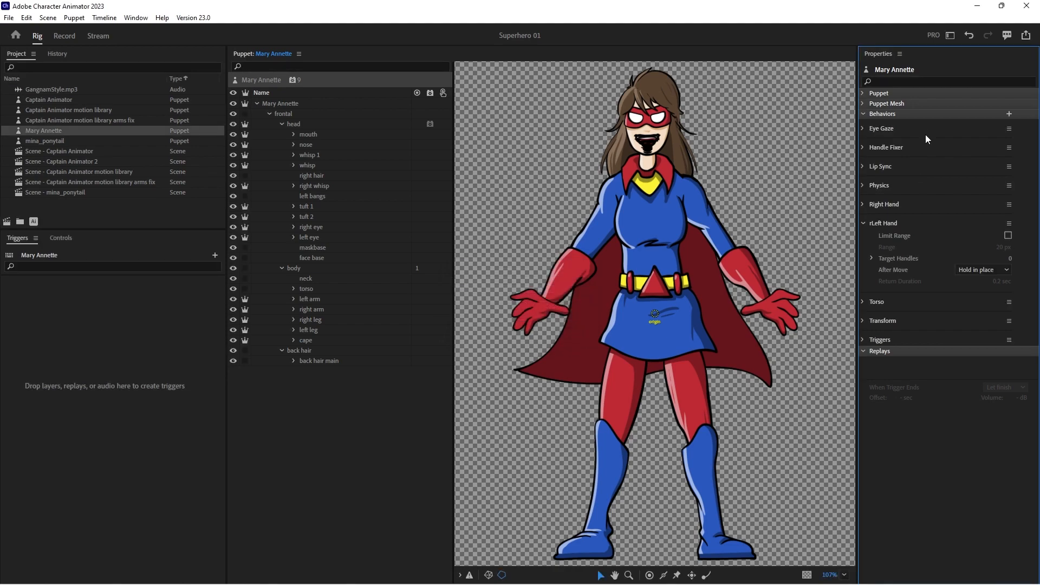
Add the Auto Blink and Limb IK behaviors to the Mary Annette puppet
click(293, 80)
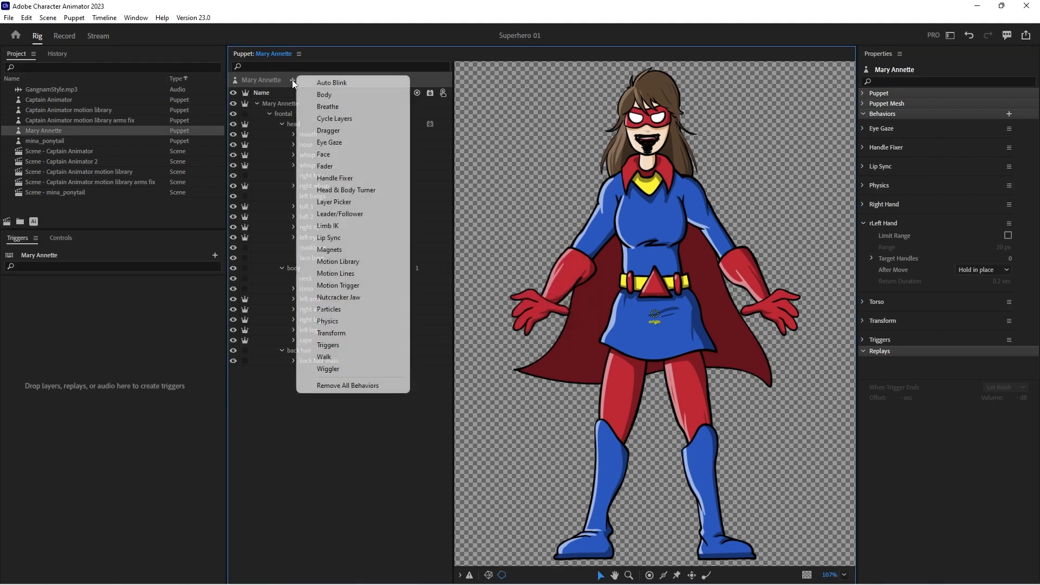
click(298, 85)
click(293, 81)
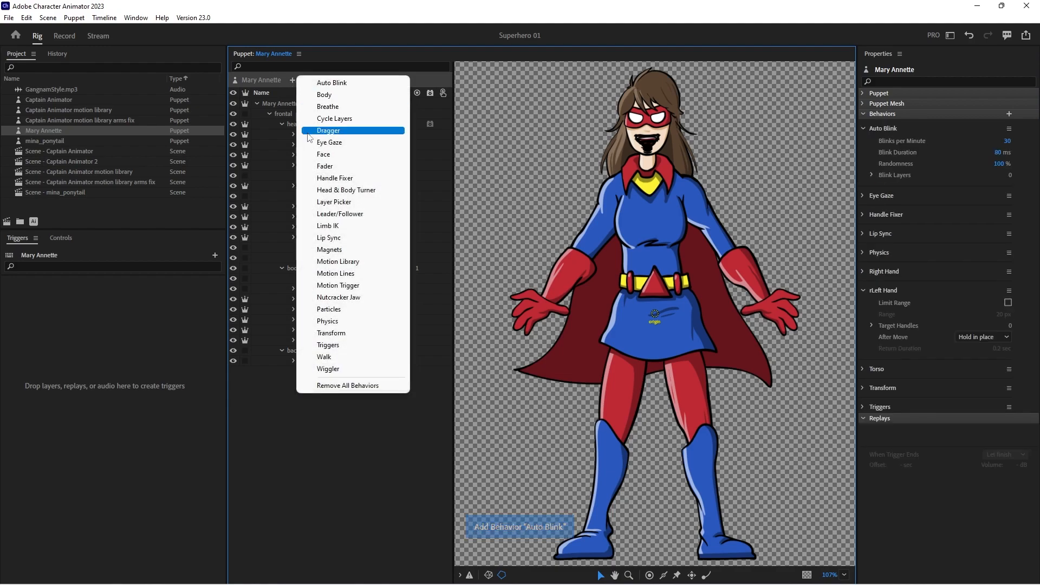
click(313, 226)
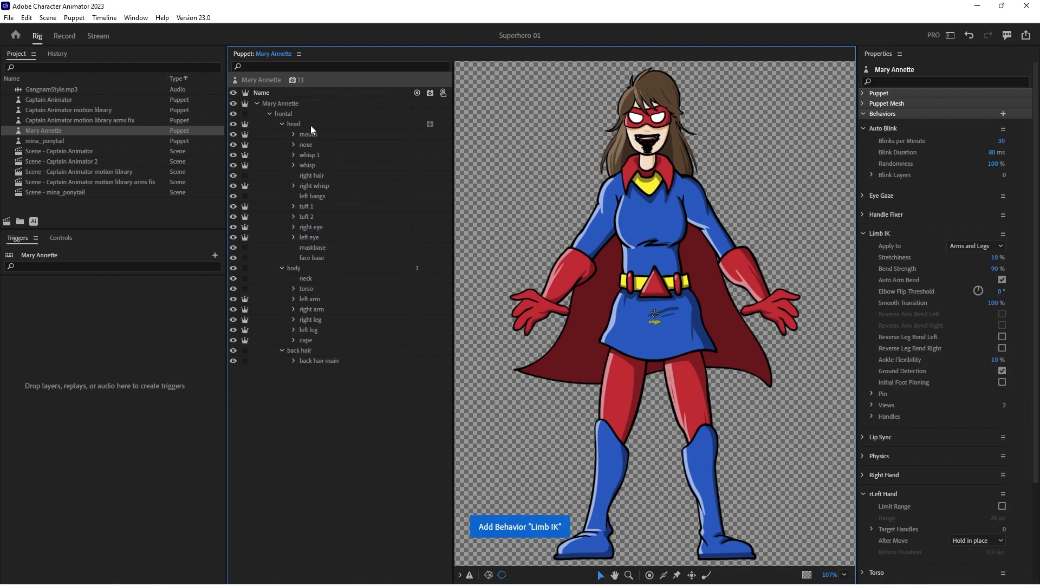
Add another Dragger behavior to the Mary Annette puppet and rename it right leg
click(293, 80)
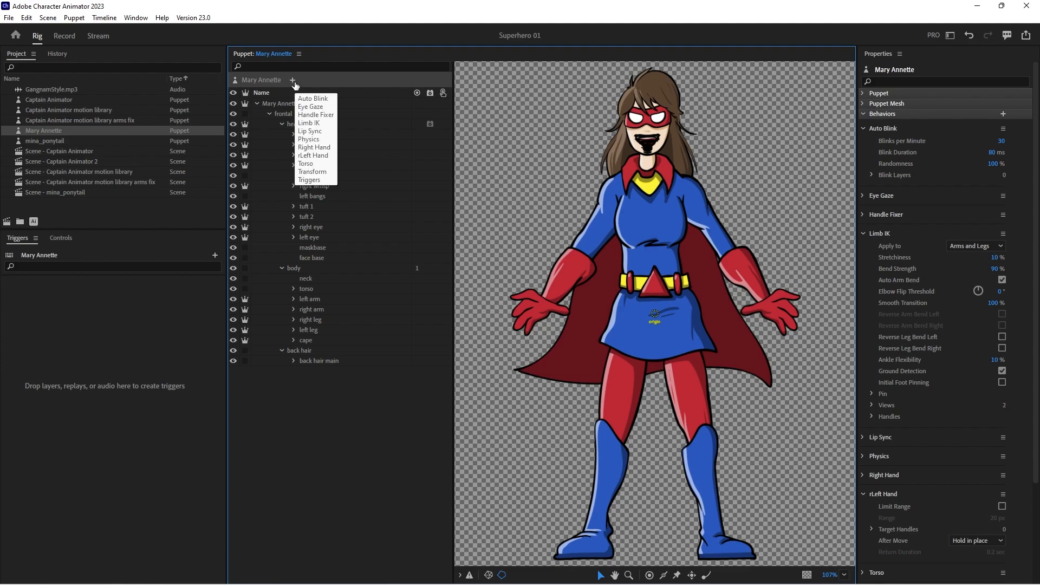
click(293, 81)
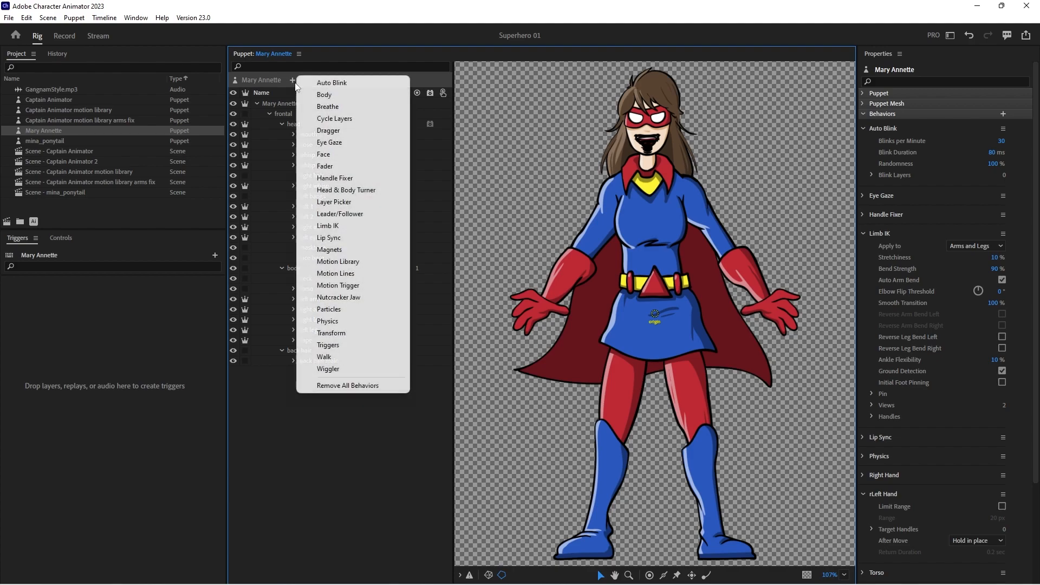
click(328, 131)
click(864, 128)
click(866, 147)
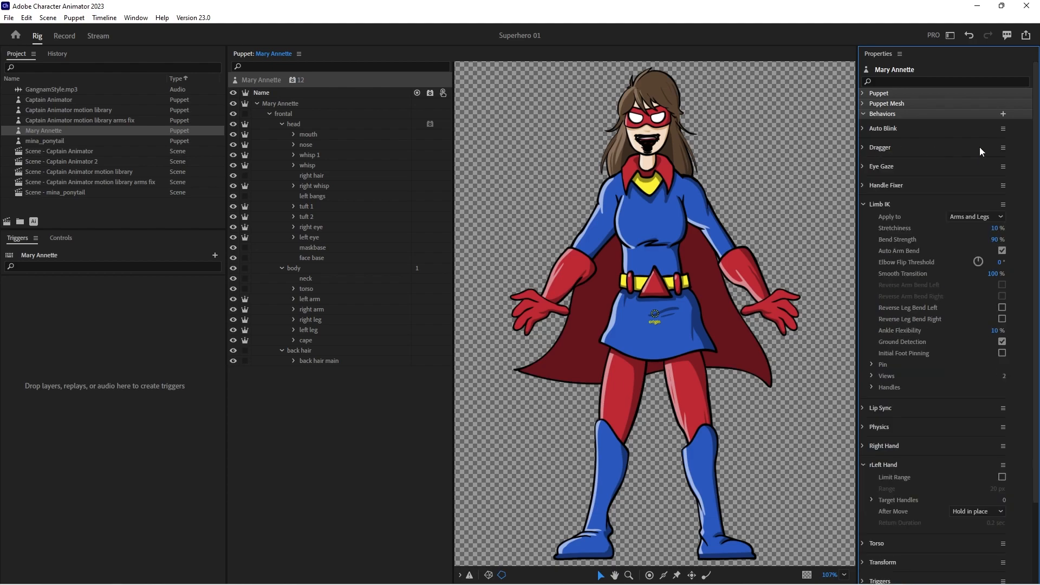
click(1003, 147)
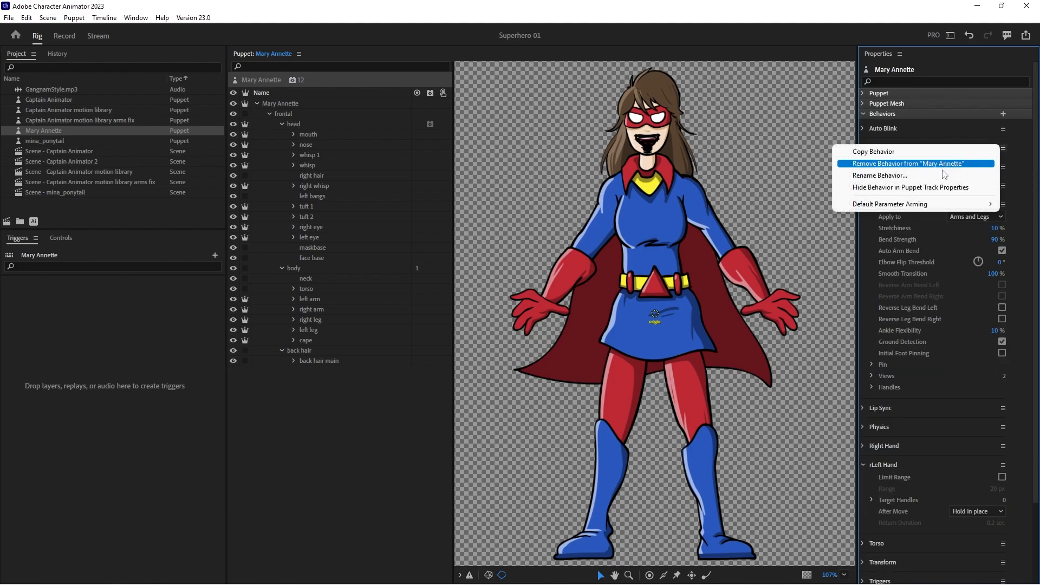
click(880, 175)
text(right leg)
key(Return)
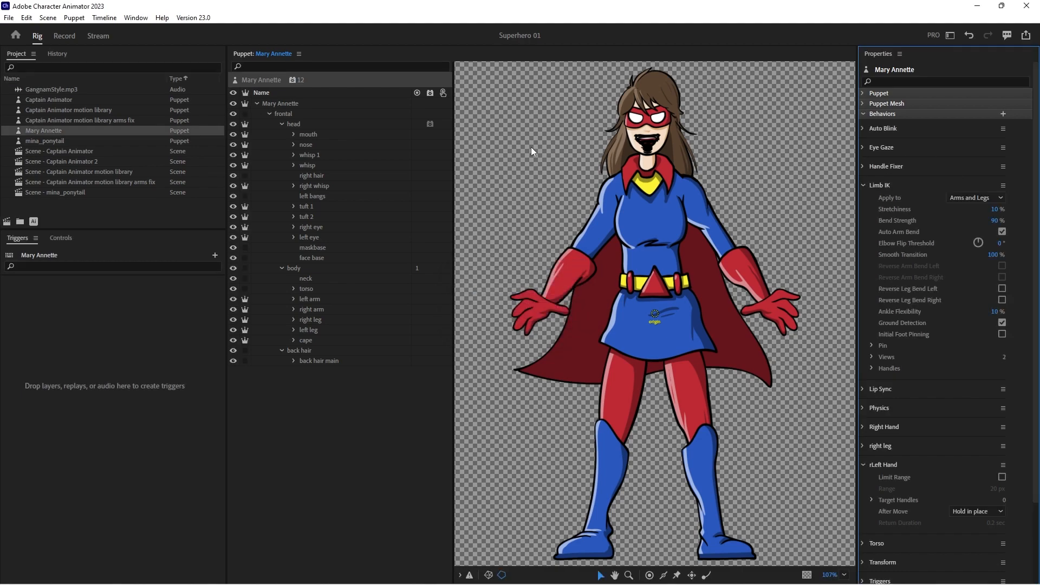
Add another Dragger behavior to the Mary Annette puppet and rename it rleft leg
click(293, 80)
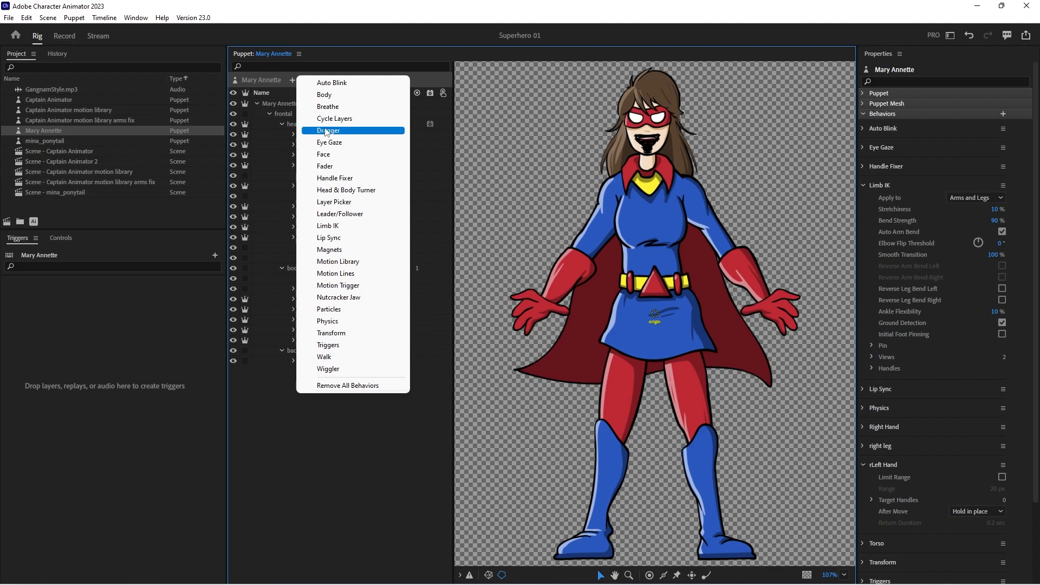
click(328, 130)
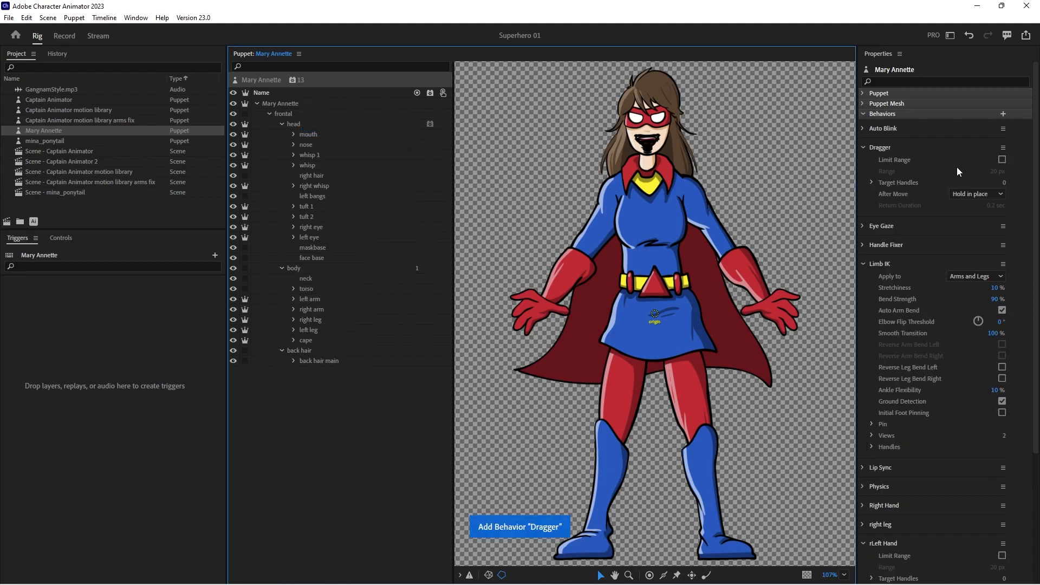
click(1003, 147)
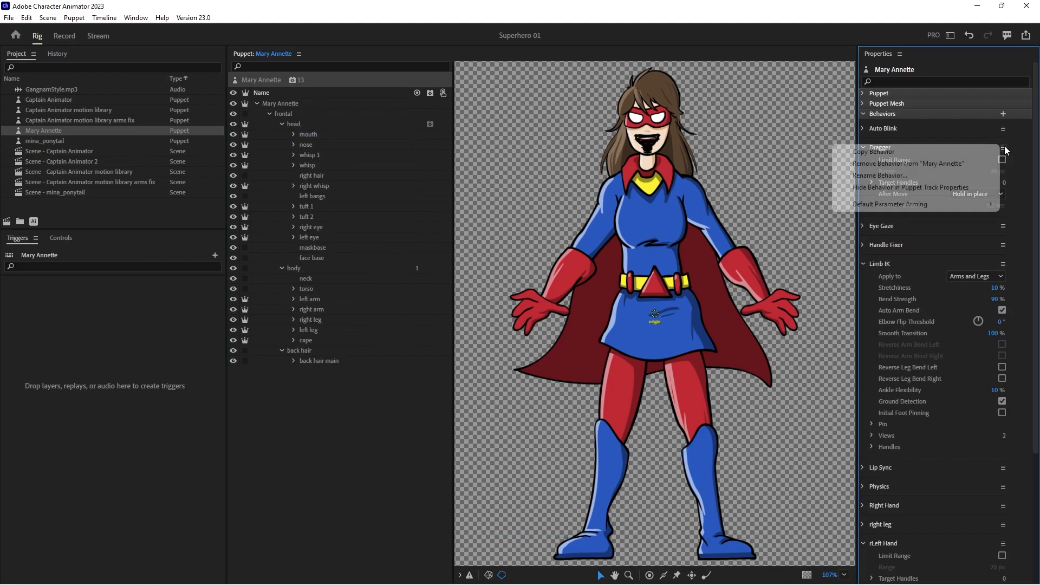
click(940, 180)
text(le)
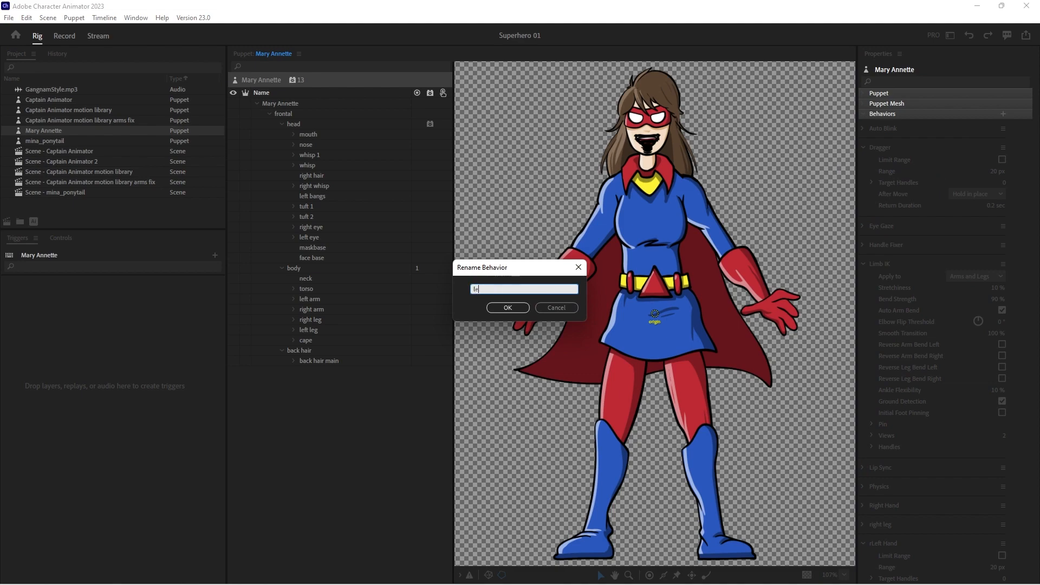
text(rleft leg)
key(Return)
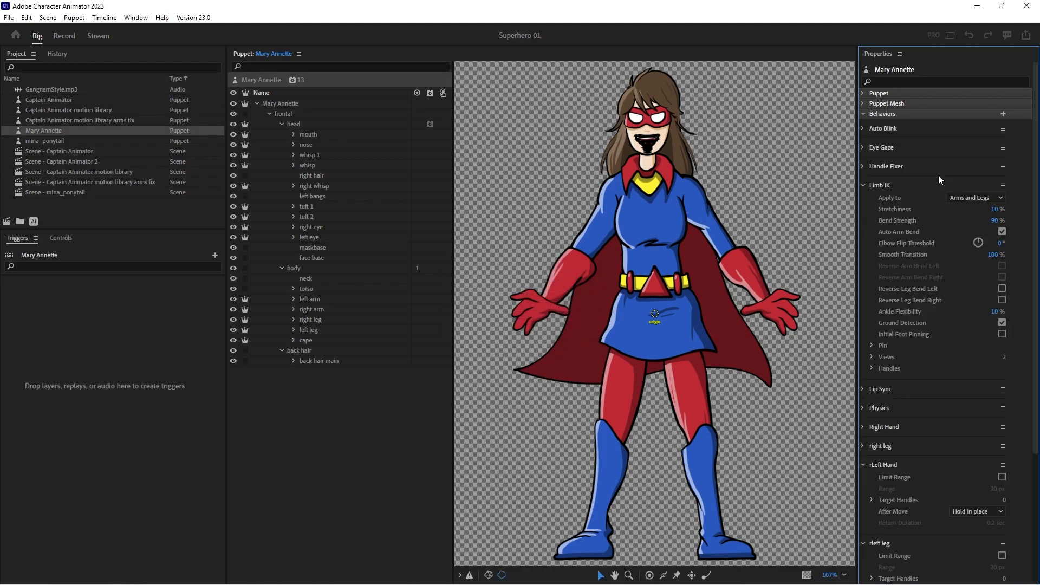
Add another Dragger behavior to the Mary Annette puppet and rename it up down
click(292, 80)
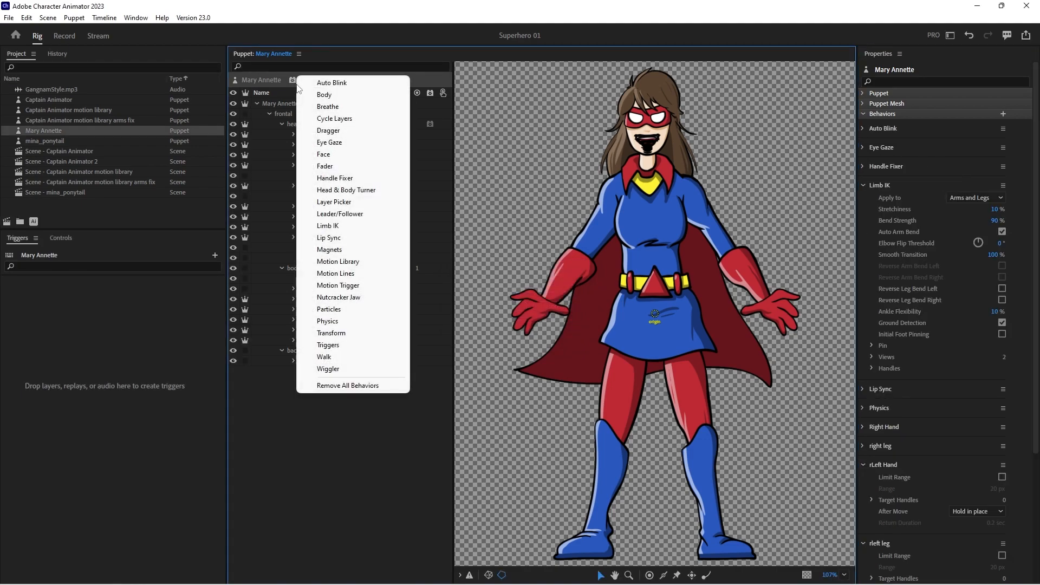
click(328, 131)
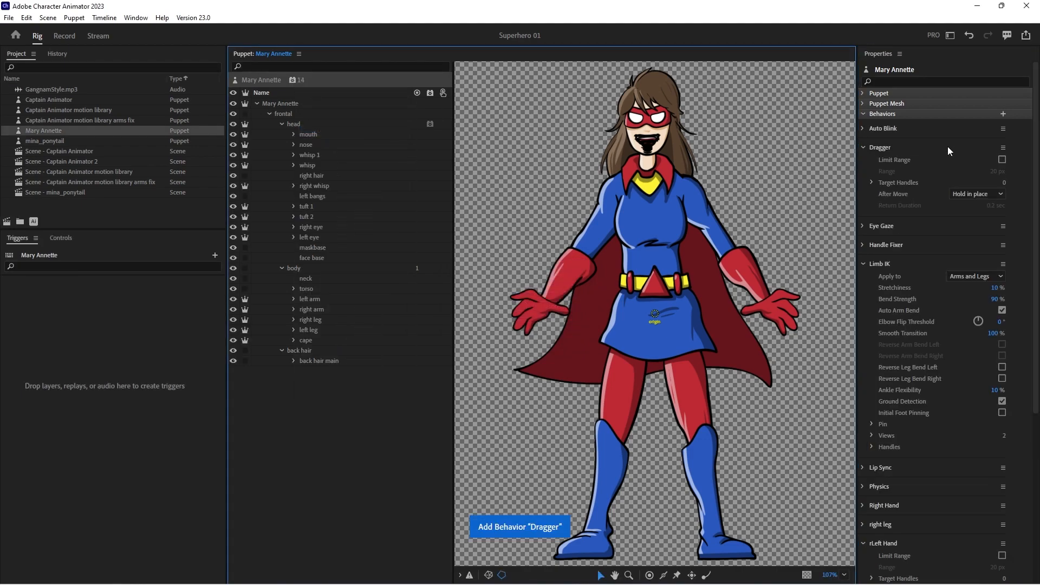
click(1003, 148)
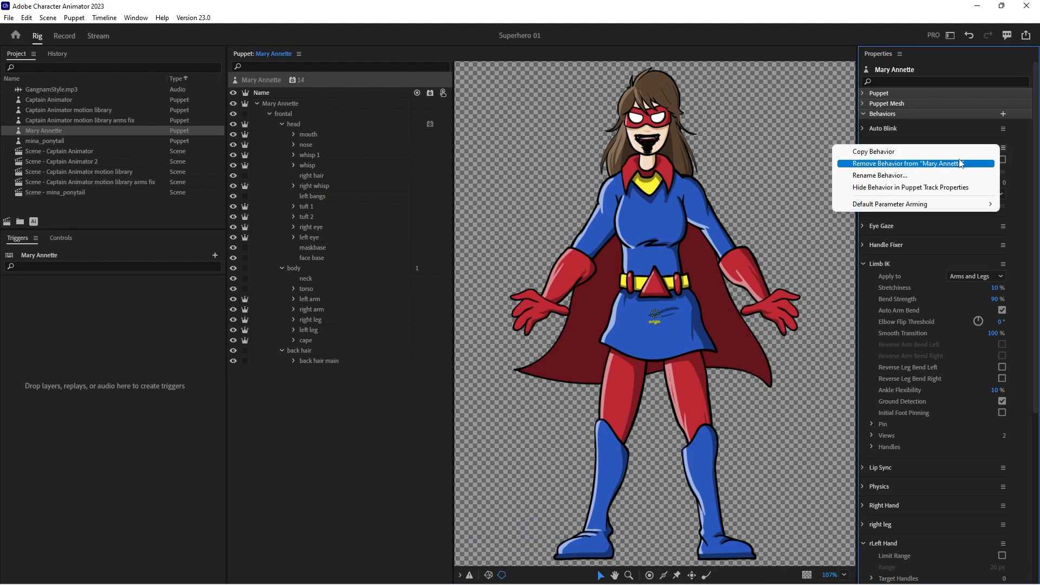
click(949, 174)
text(up down)
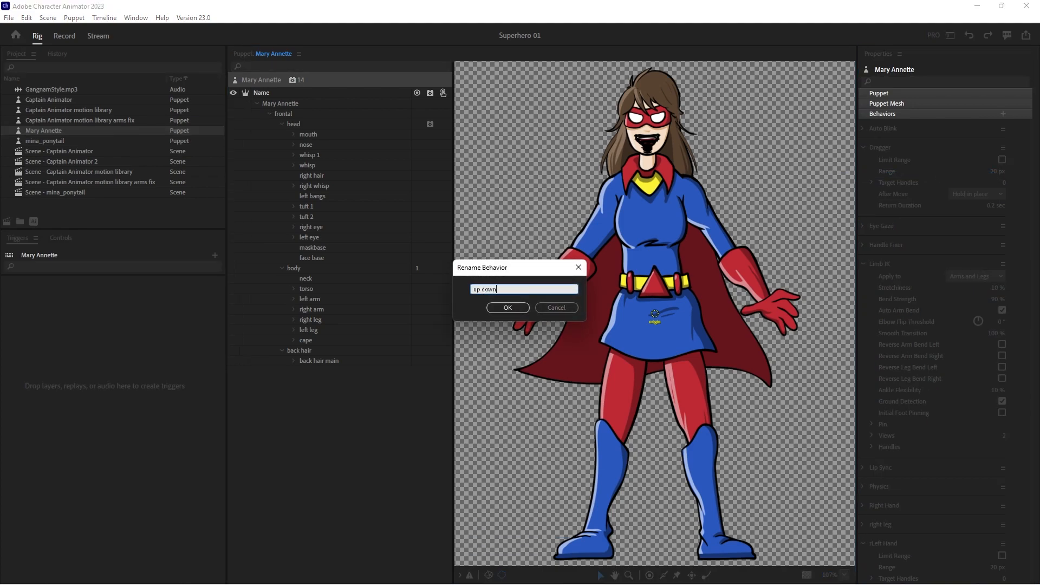
key(Return)
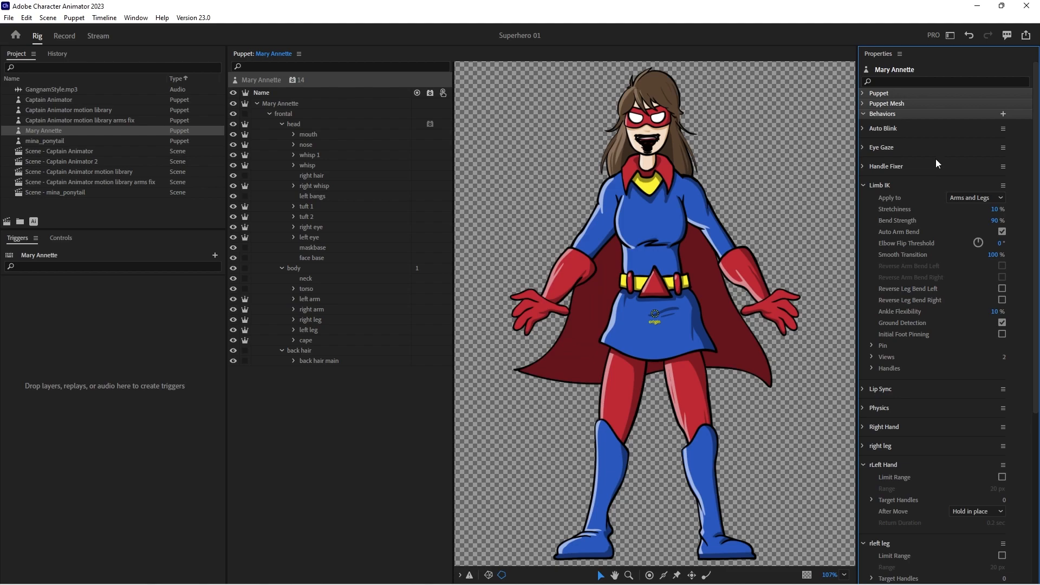
Add the Draggable tag to the frontal group's Head handle at the waist
click(307, 112)
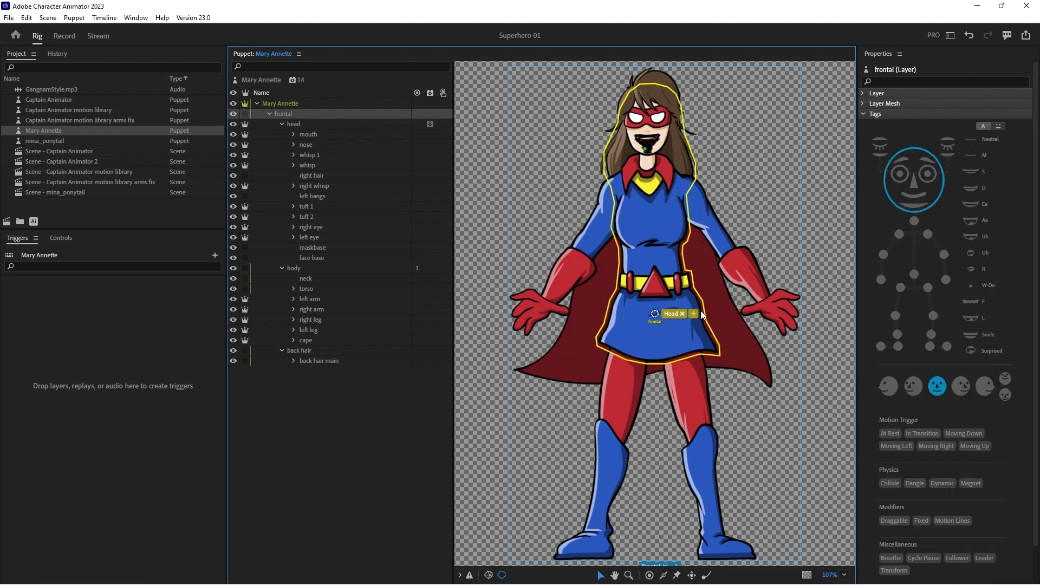
click(693, 314)
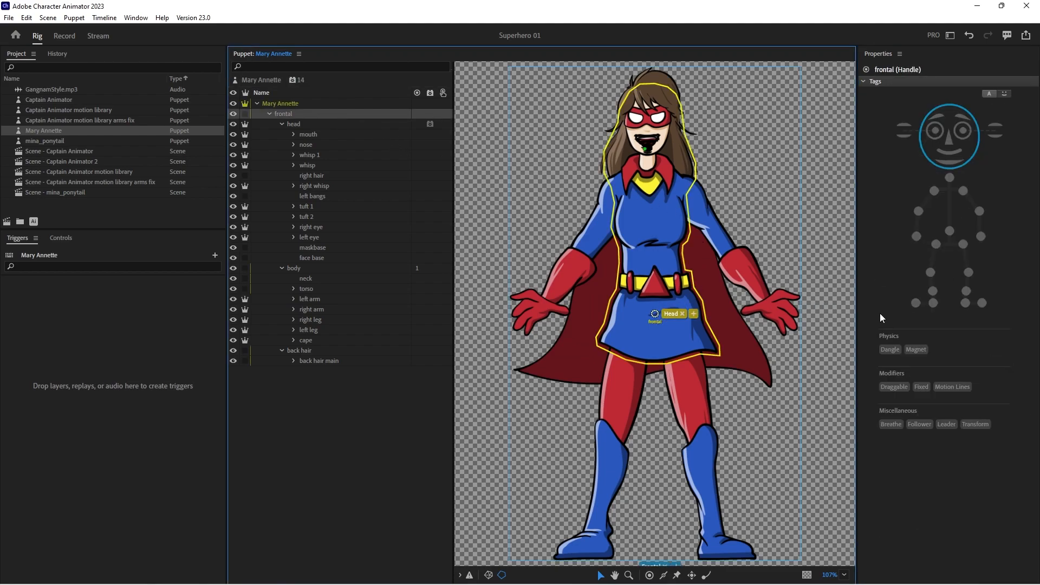
click(895, 383)
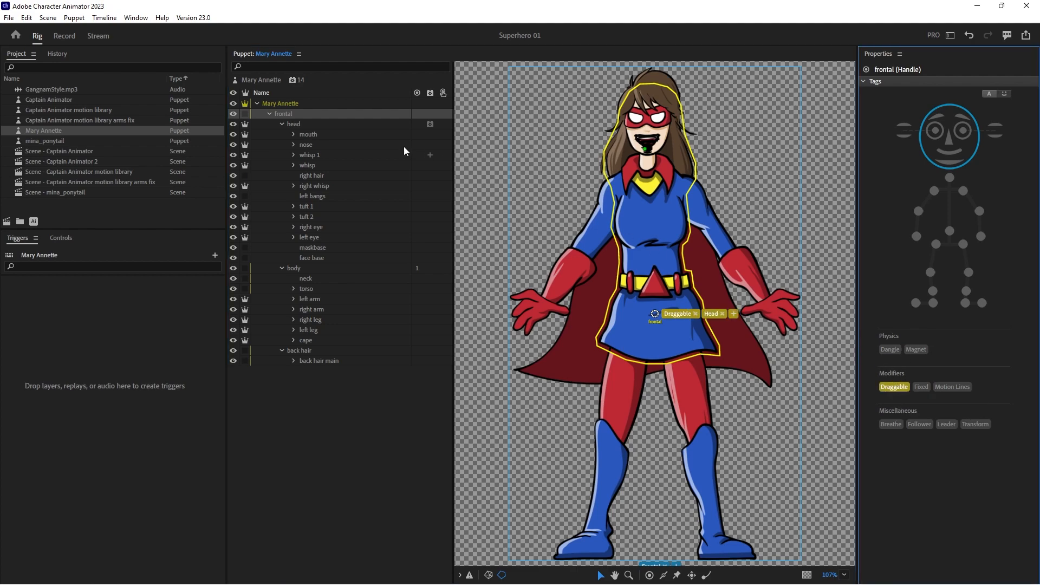
Inspect the tags and handles of the head group and its mouth, nose, whisp 1, right eye, left eye and maskbase layers
click(301, 124)
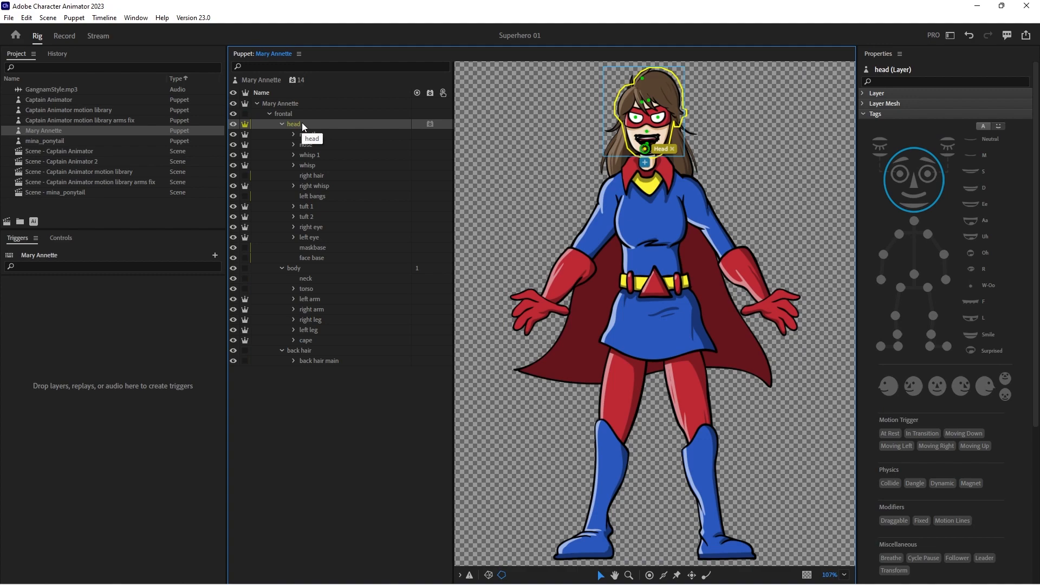
click(324, 138)
click(317, 145)
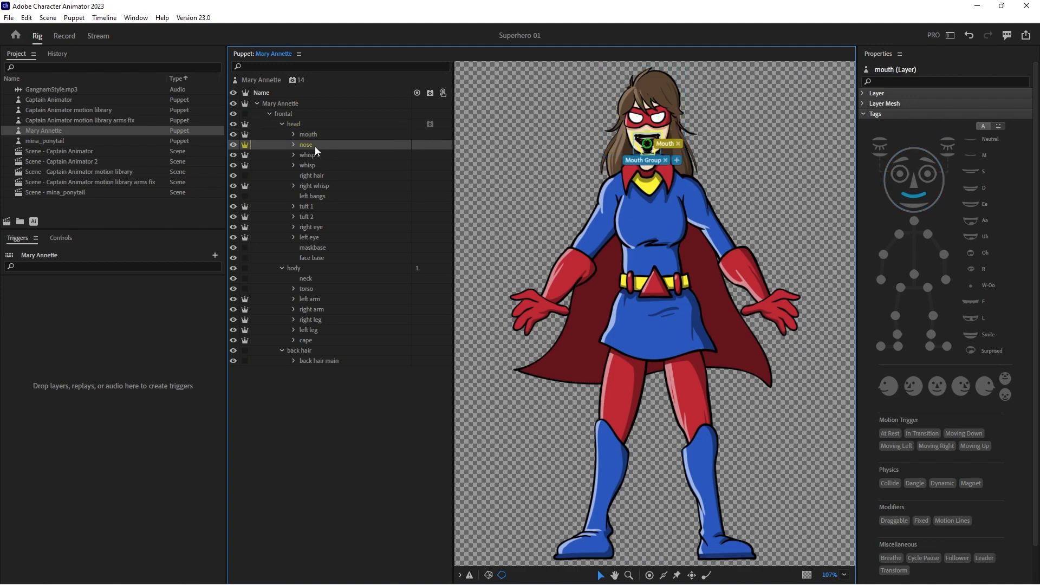
click(326, 155)
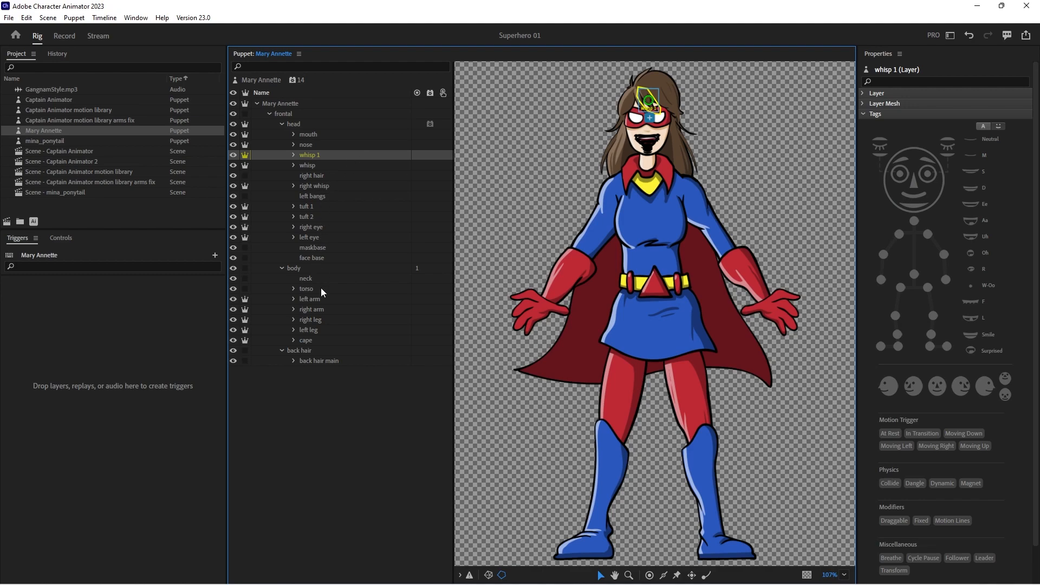
click(324, 226)
click(324, 240)
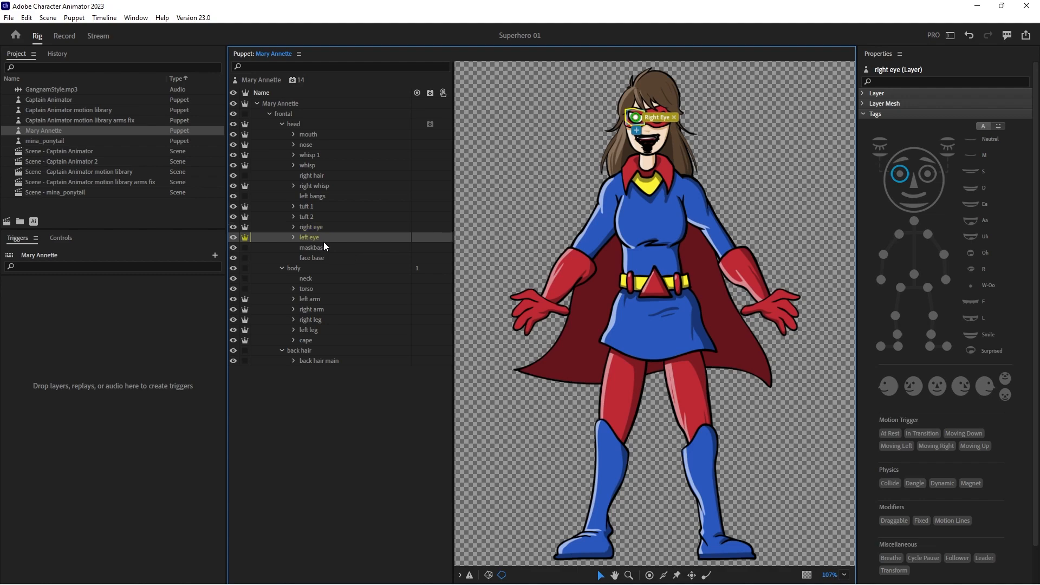
click(338, 250)
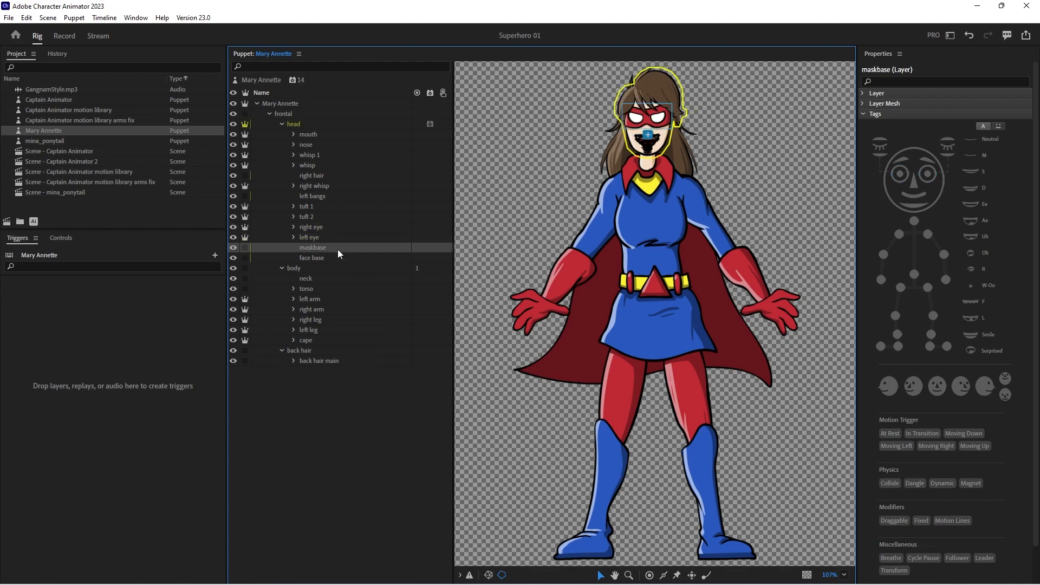
Make the face base layer independent and draw a horizontal stick just above the mouth, tagged Fixed
click(337, 257)
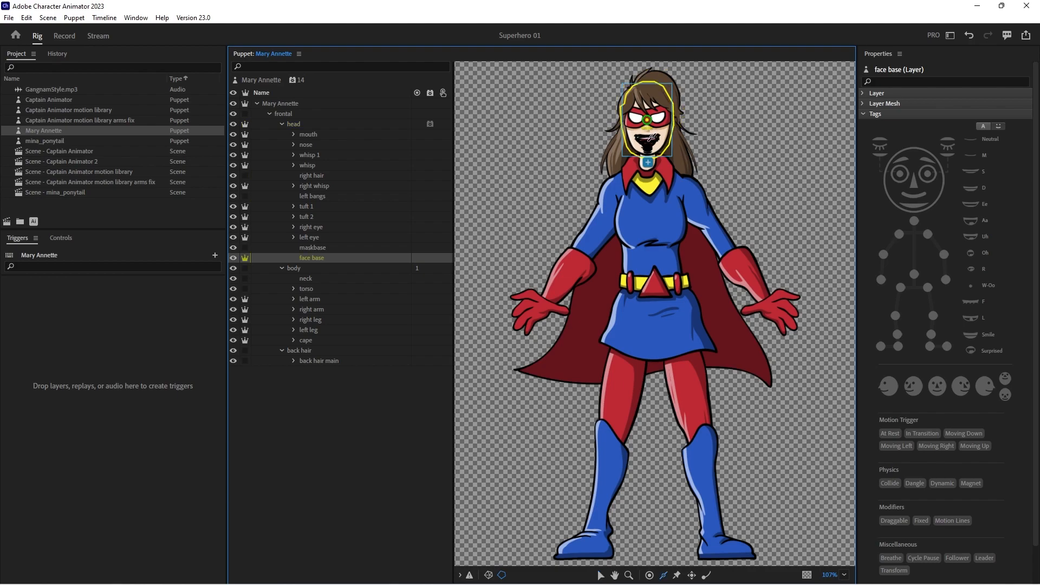
click(653, 138)
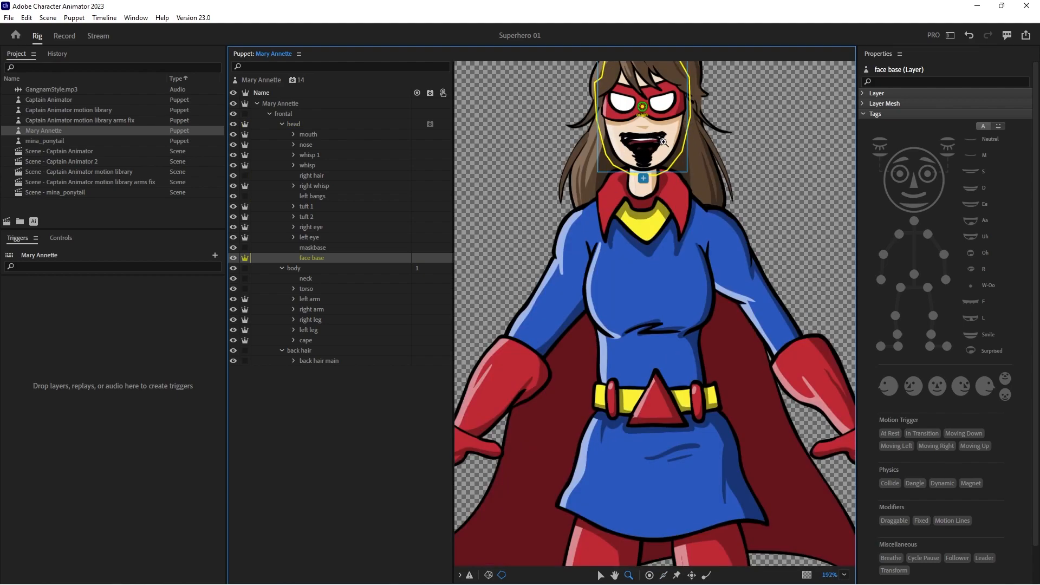
click(662, 143)
click(650, 142)
drag(625, 100, 654, 208)
key(s)
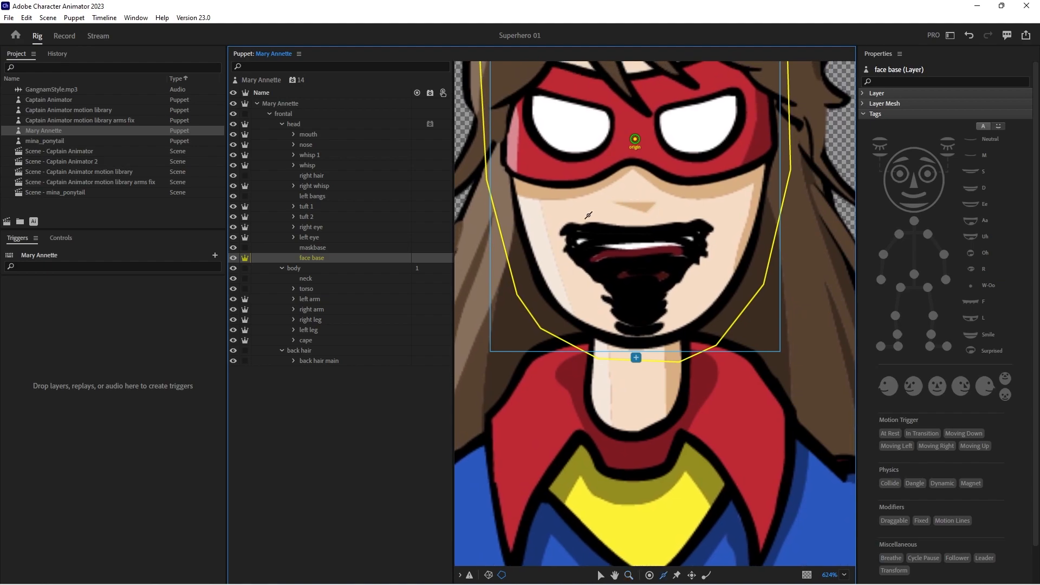
drag(575, 213, 713, 211)
click(921, 387)
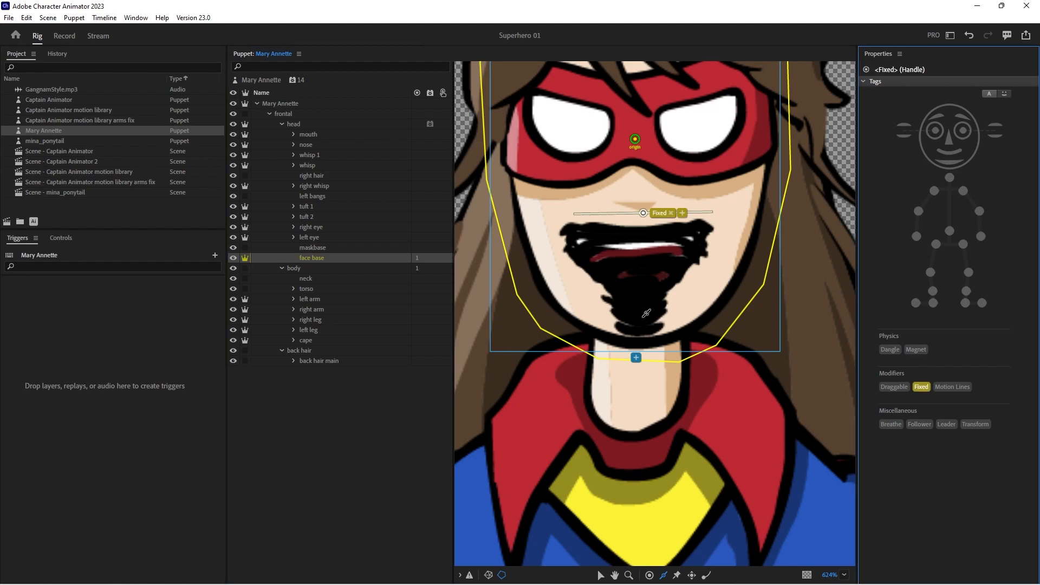
Draw a short horizontal stick across the chin of face base, tag it Jaw, and save the project
drag(617, 323, 674, 322)
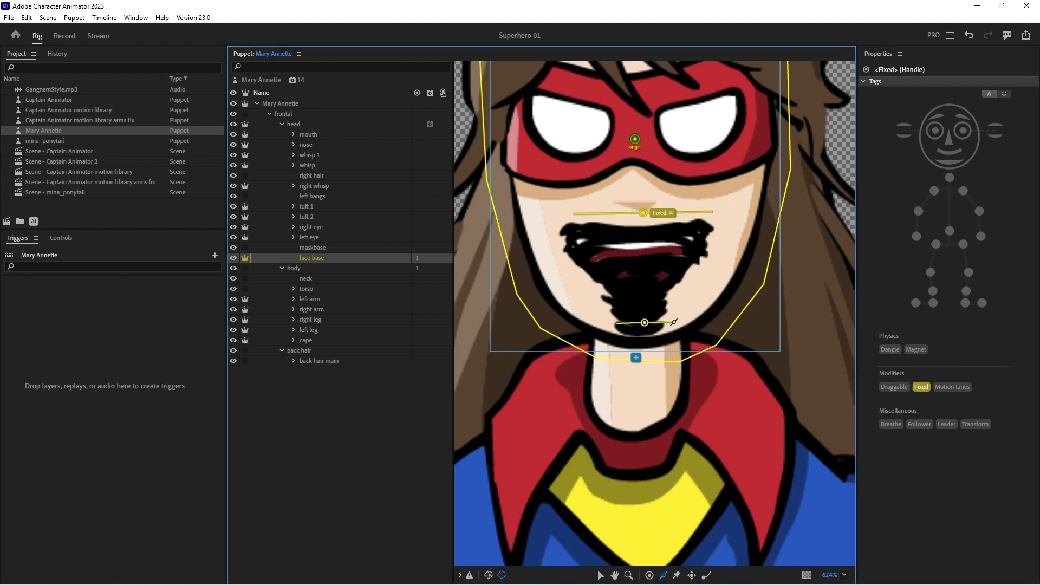
click(948, 161)
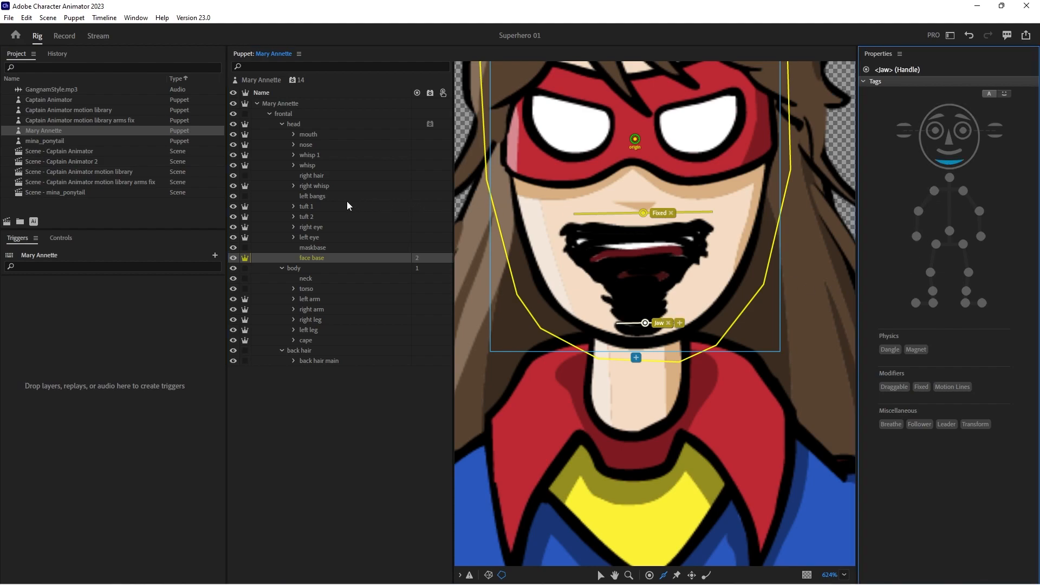
key(z)
alt+click(684, 228)
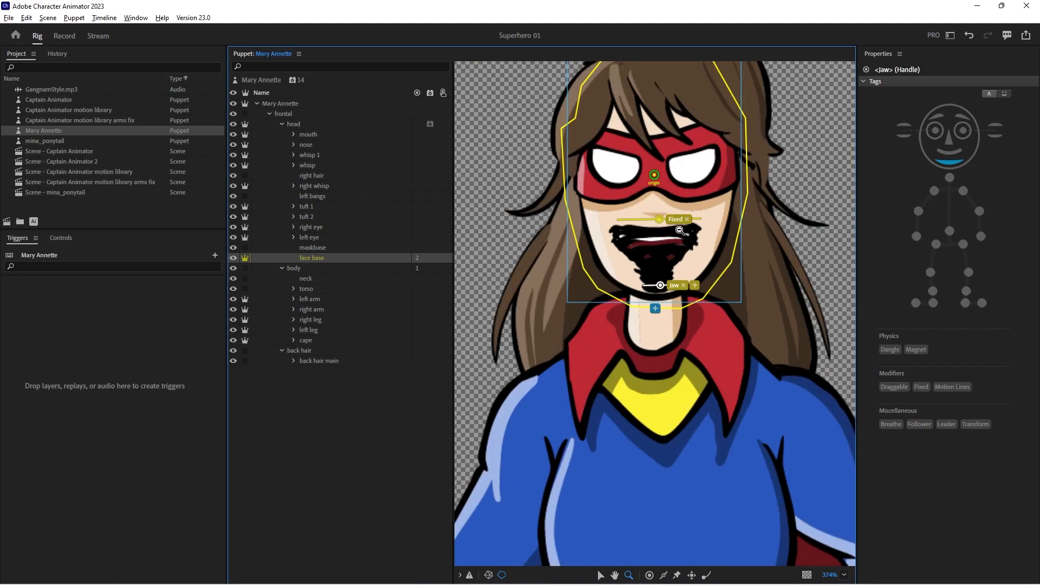
alt+click(660, 236)
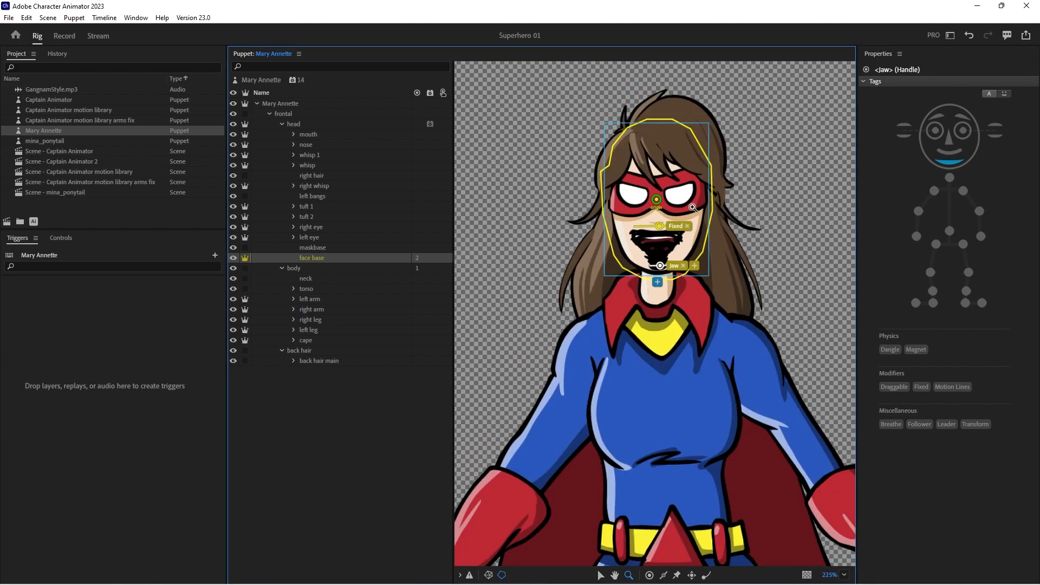
key(ctrl+s)
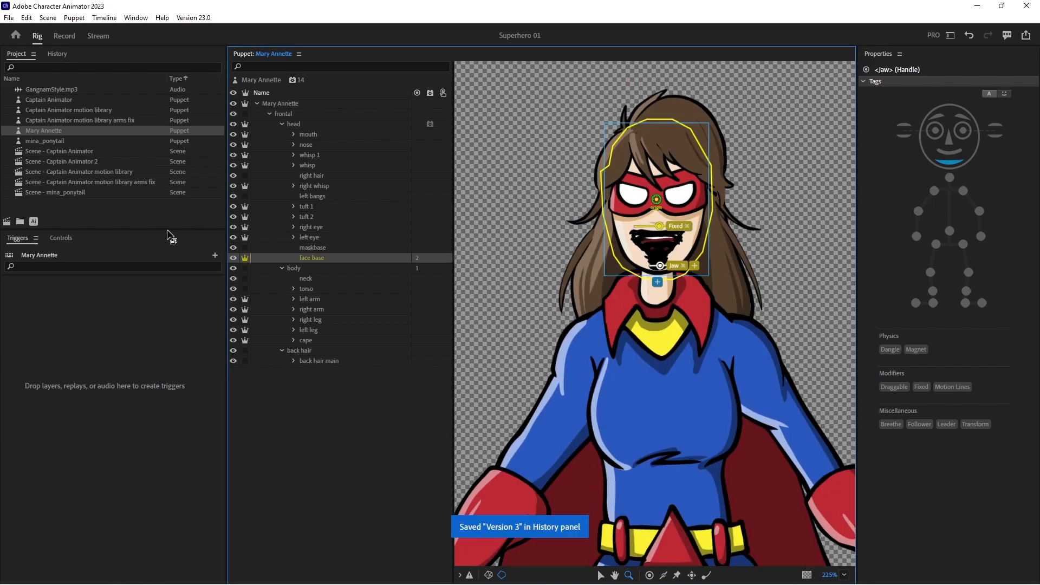
Switch to the Mary Annette artwork in Illustrator, duplicate the face base layer directly below itself and rename the copy base
click(33, 221)
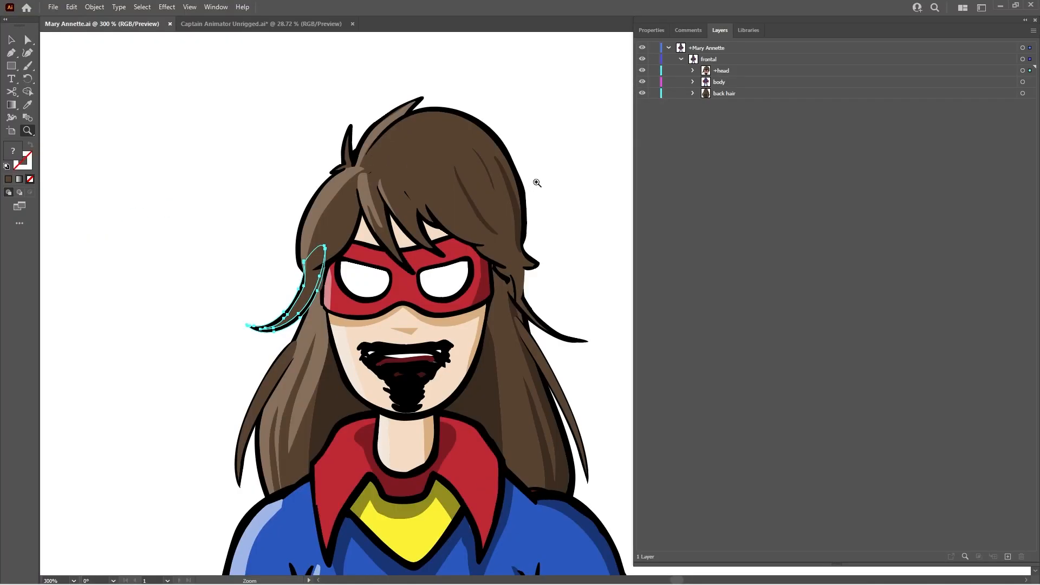
click(692, 71)
click(746, 219)
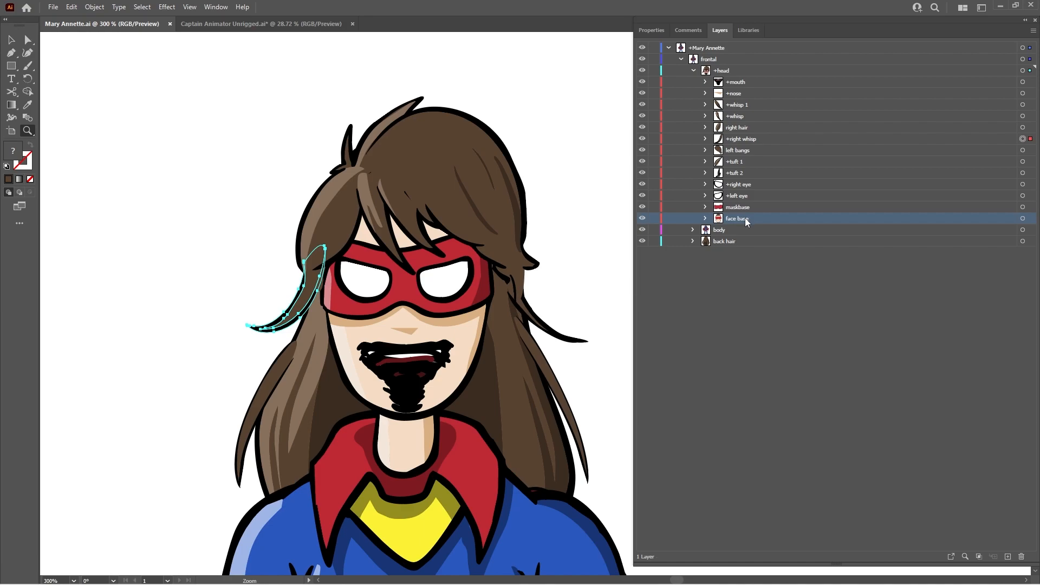
drag(747, 222, 747, 229)
double_click(748, 229)
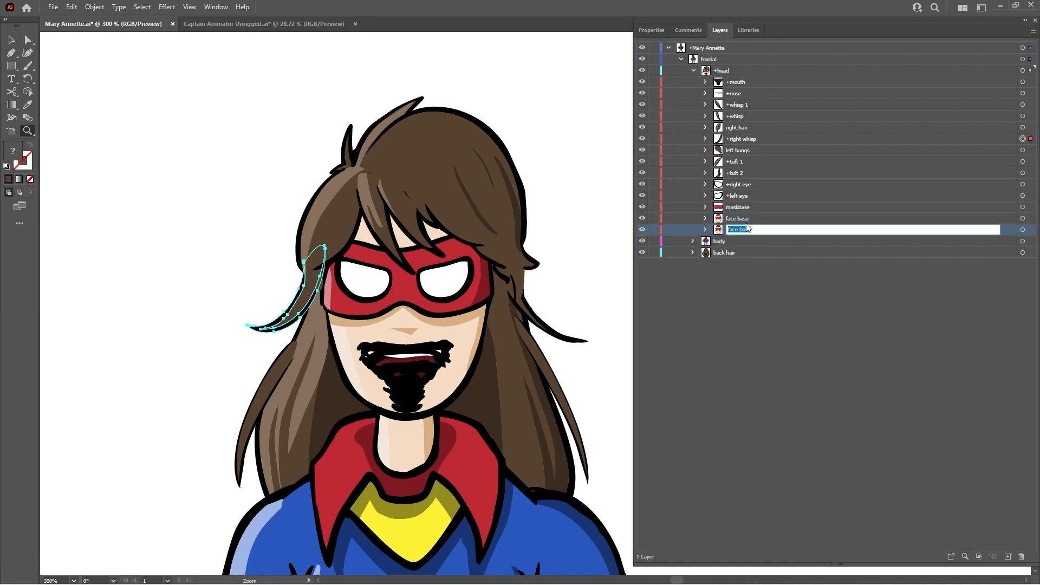
text(base)
key(Return)
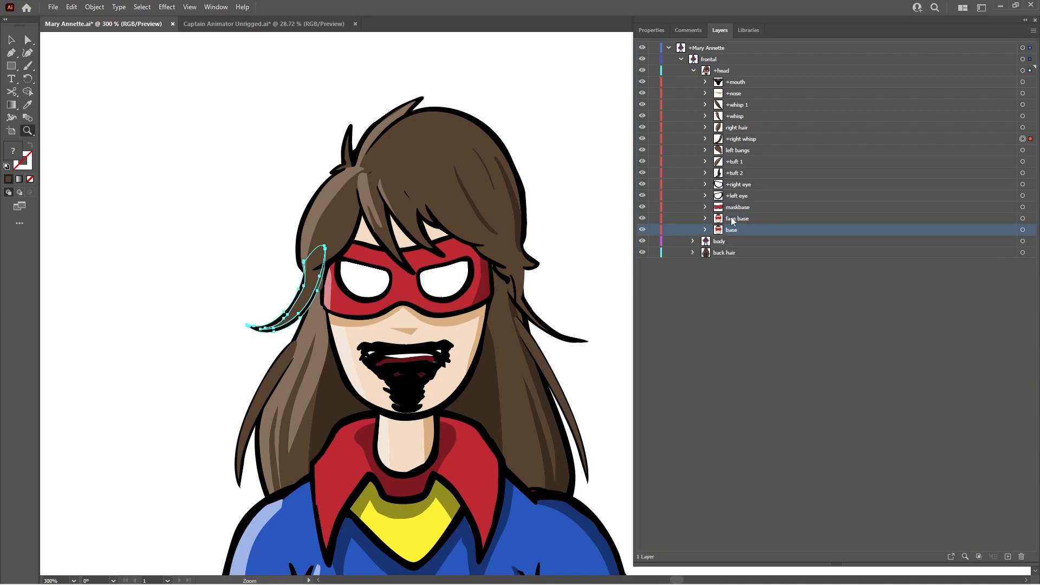
Scale the base layer's artwork uniformly to 95% and save the Illustrator file
click(1022, 230)
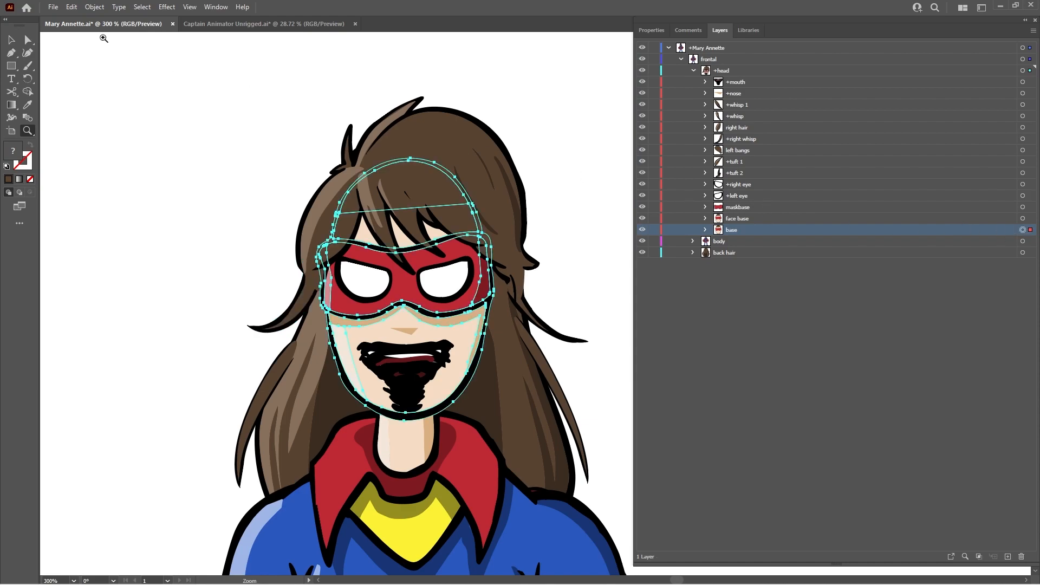
click(97, 7)
mouse_move(205, 19)
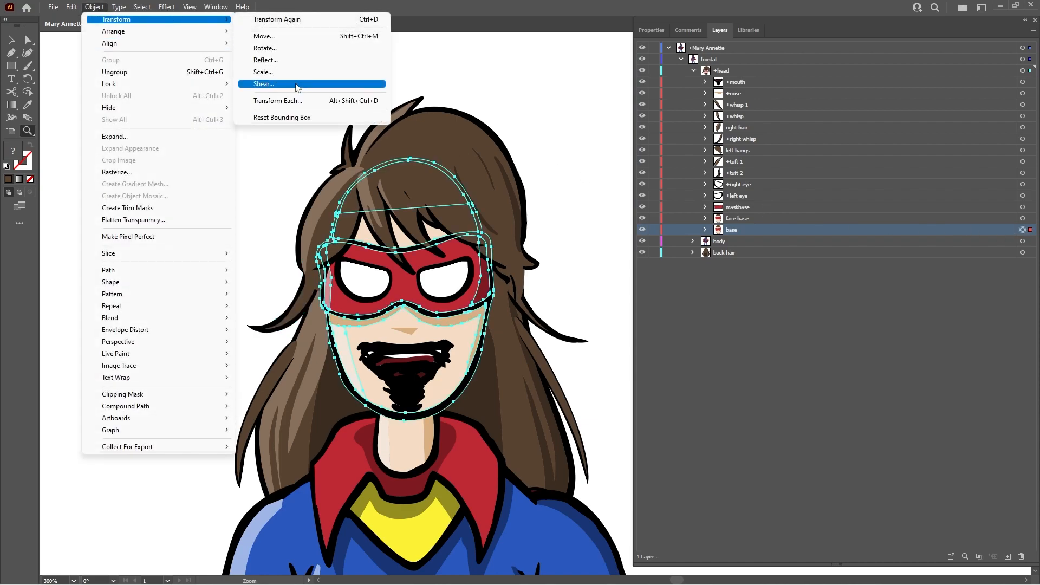
click(291, 74)
click(522, 383)
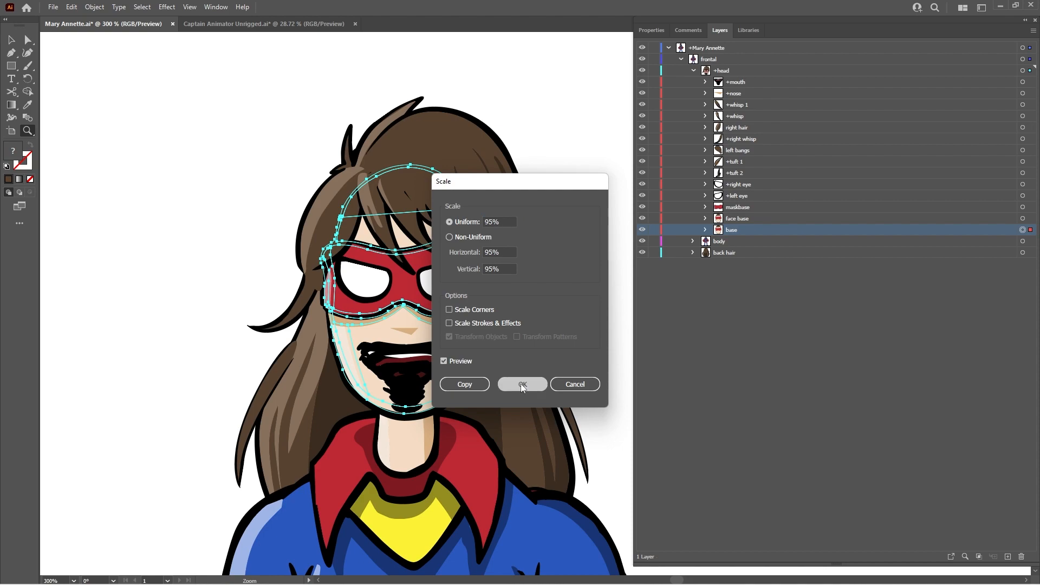
key(ctrl+s)
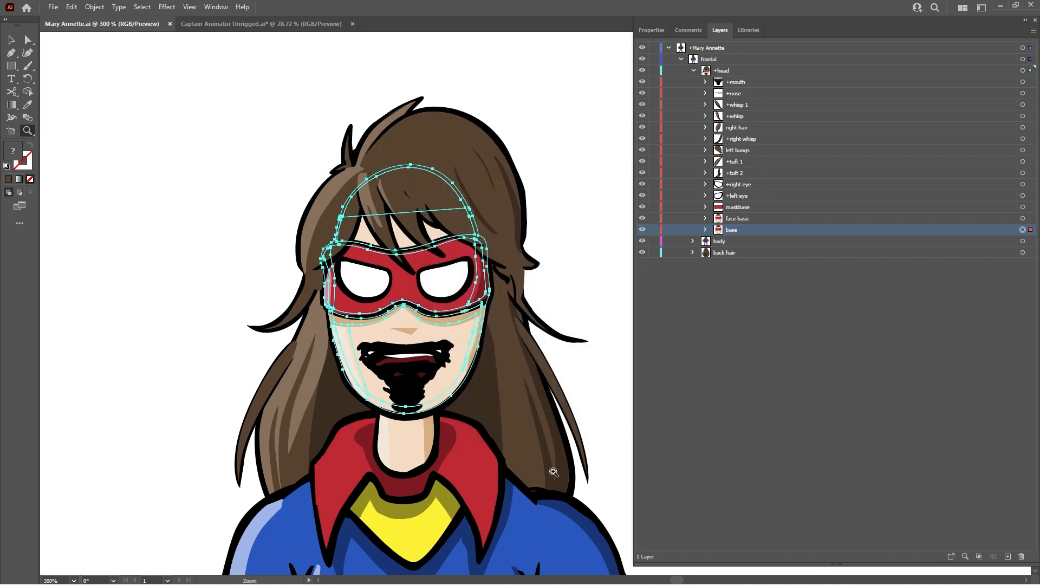
Back in Character Animator, move whisp 1's origin handle to the root of the strand and add a Dangle handle at its tip
mouse_move(592, 579)
click(628, 578)
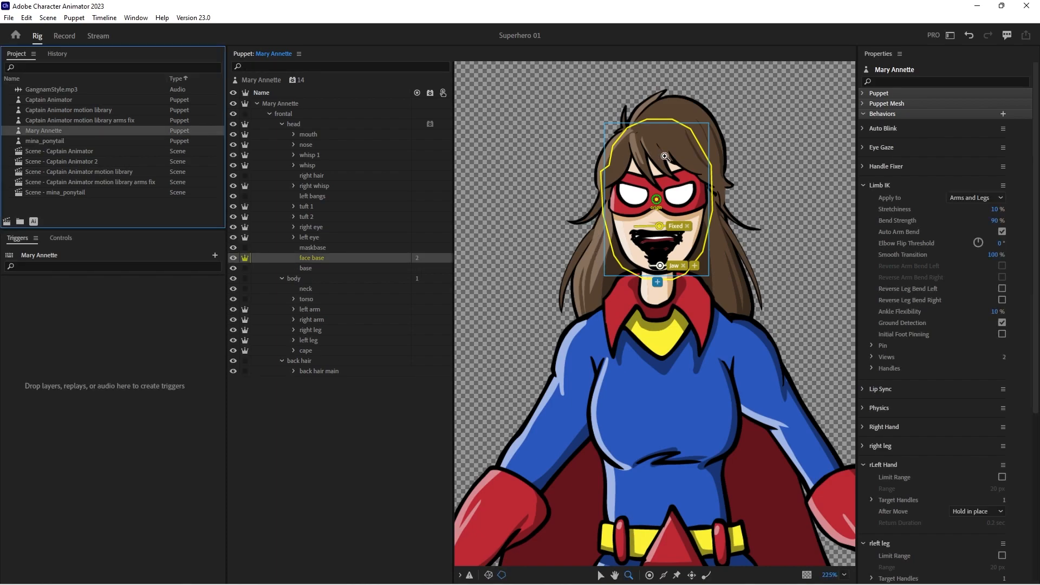
click(679, 182)
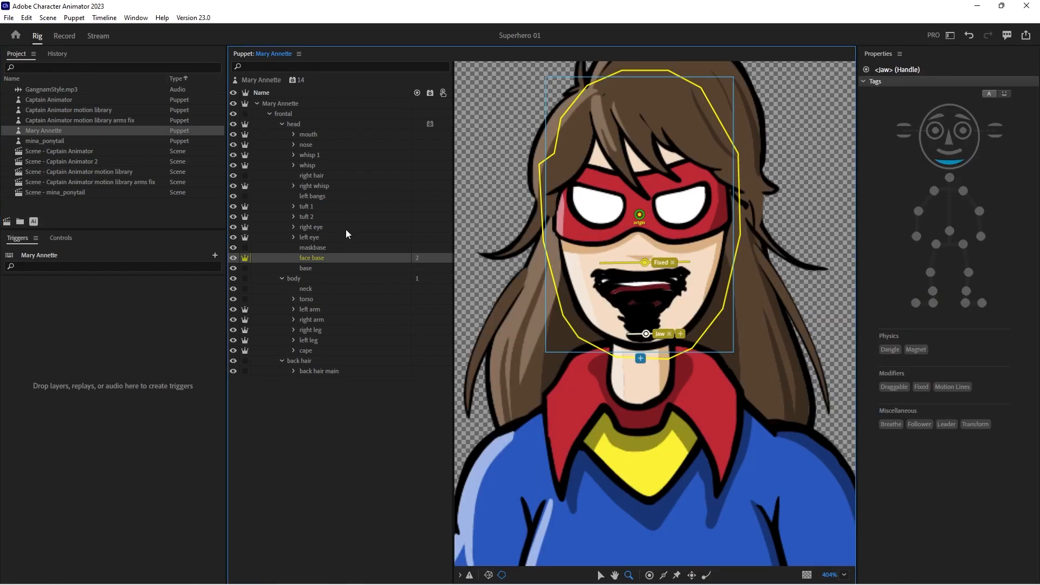
click(311, 153)
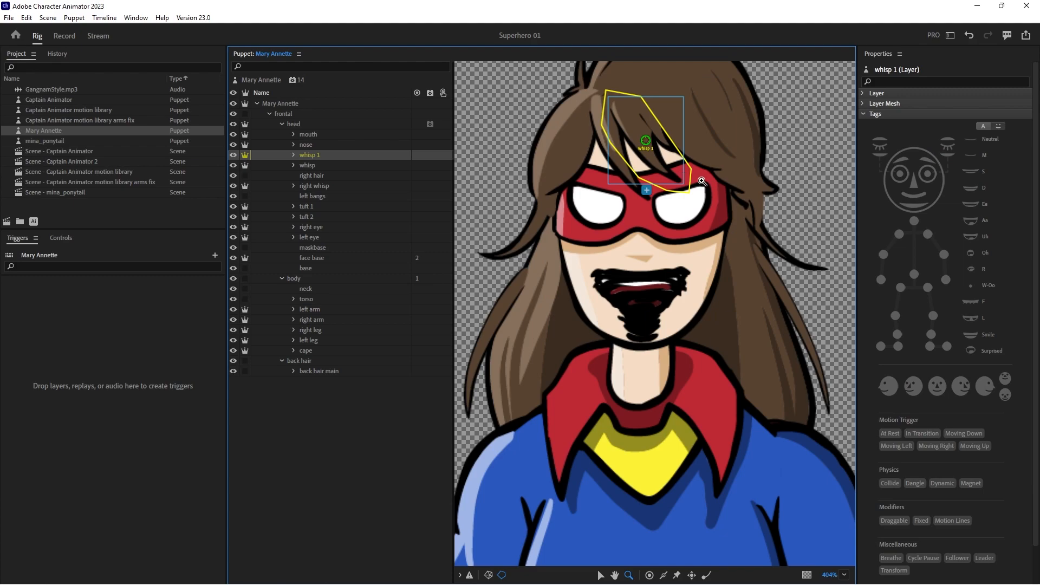
key(v)
drag(646, 136, 622, 109)
key(ctrl+z)
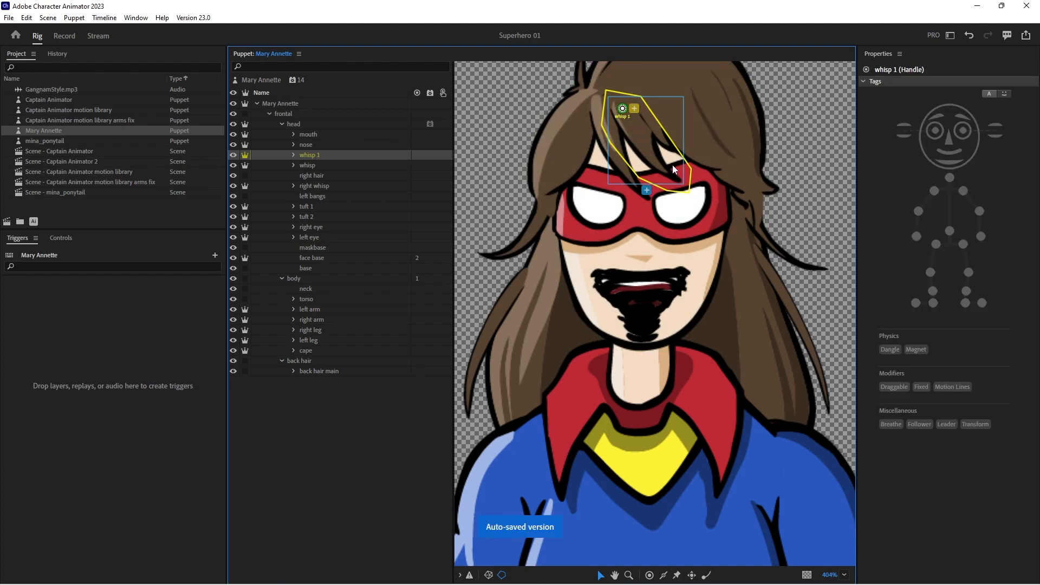
key(g)
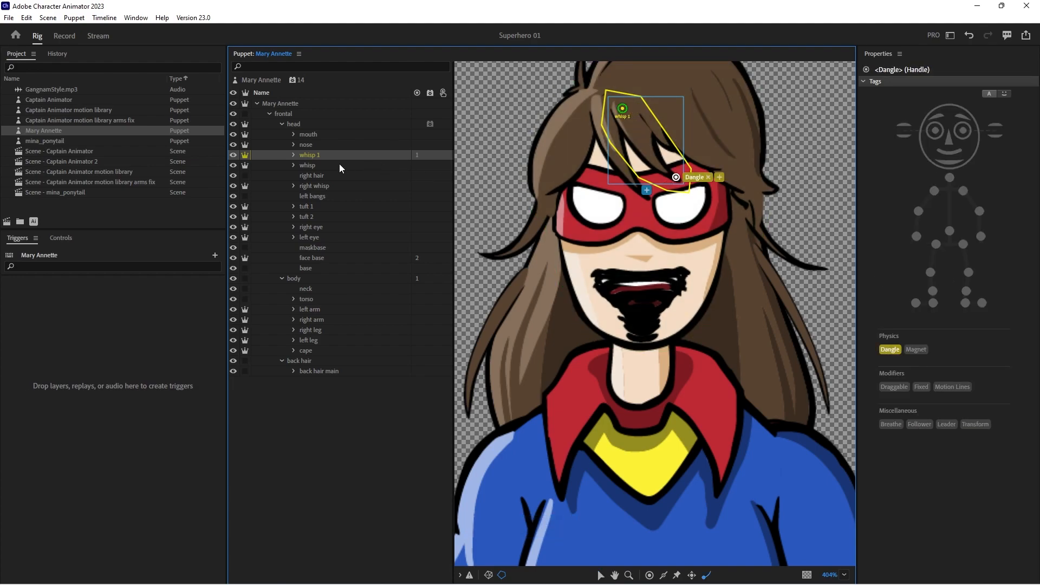
Move the origin handles of whisp and right whisp to their hair roots and add a Dangle handle at each tip
click(334, 164)
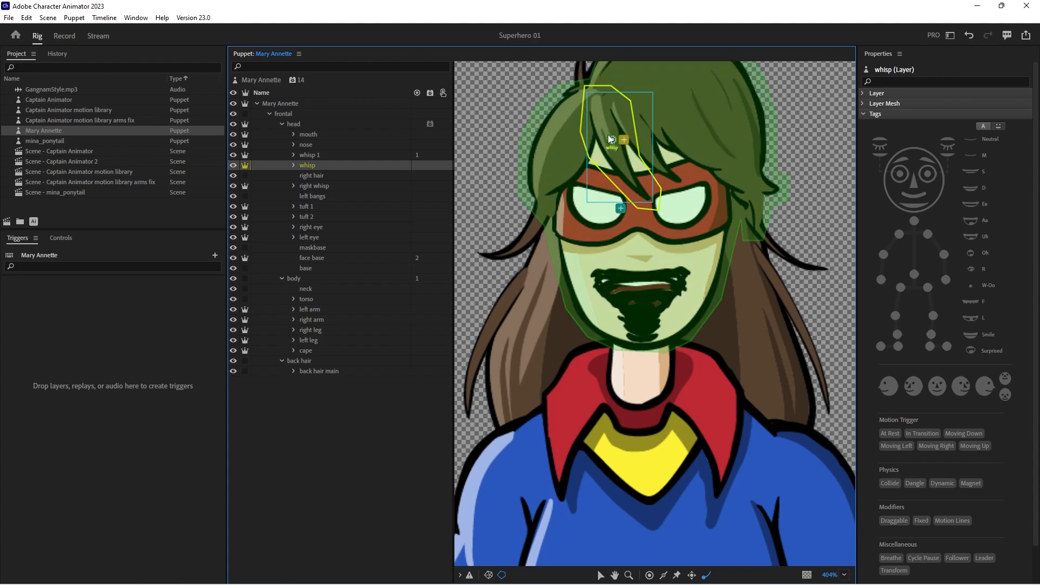
click(600, 103)
click(641, 192)
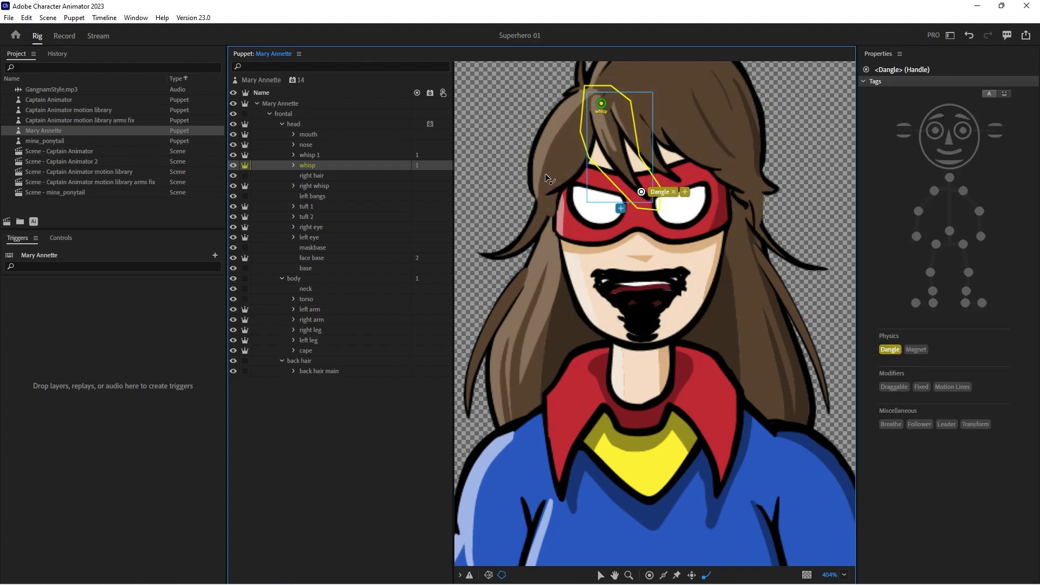
click(314, 186)
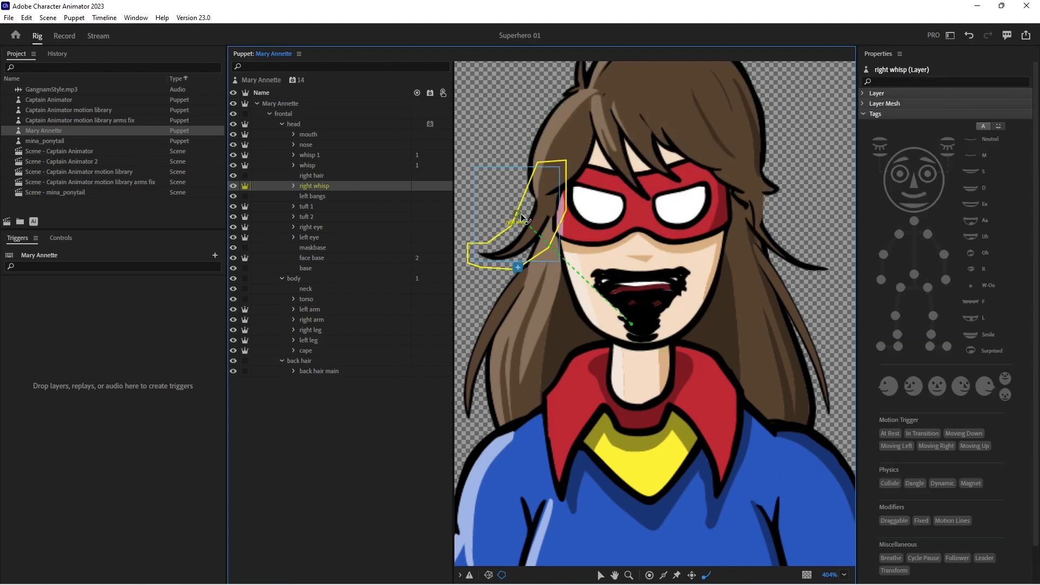
drag(518, 215, 552, 183)
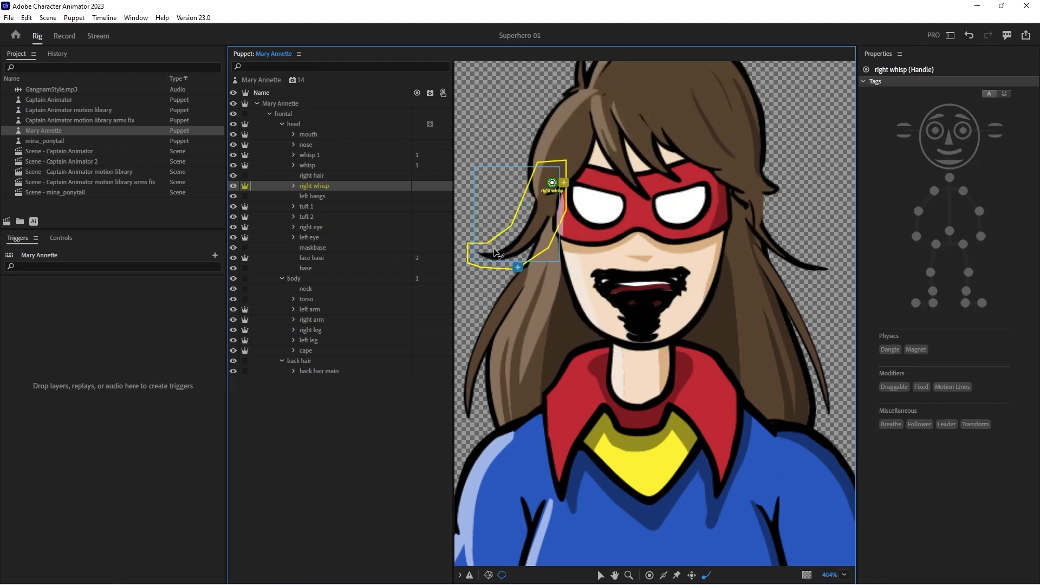
click(485, 254)
Move the origin handles of tuft 1 and tuft 2 to their bases and add a Dangle handle at each tip
click(324, 206)
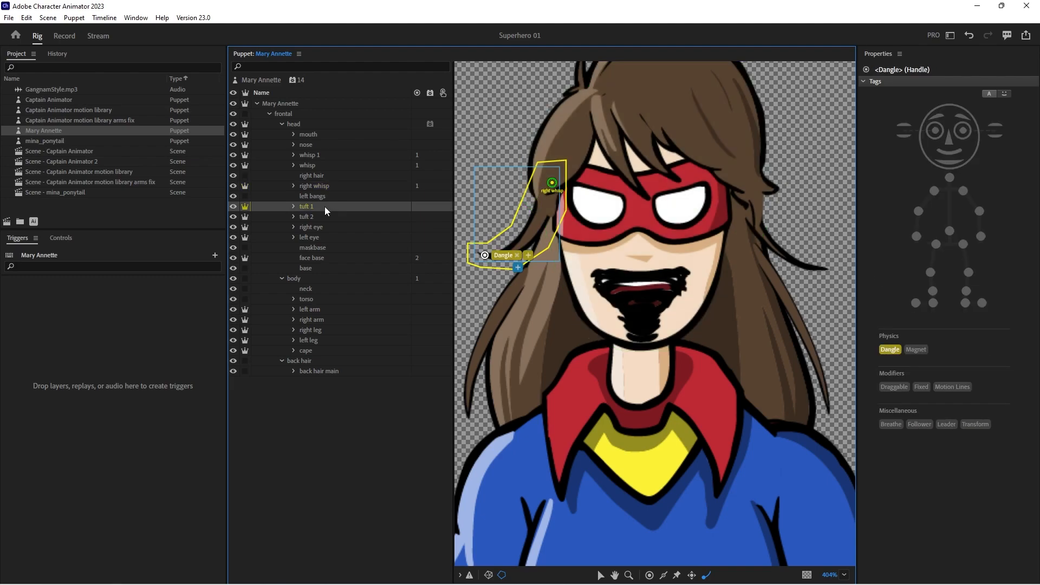
scroll(603, 173, up, 3)
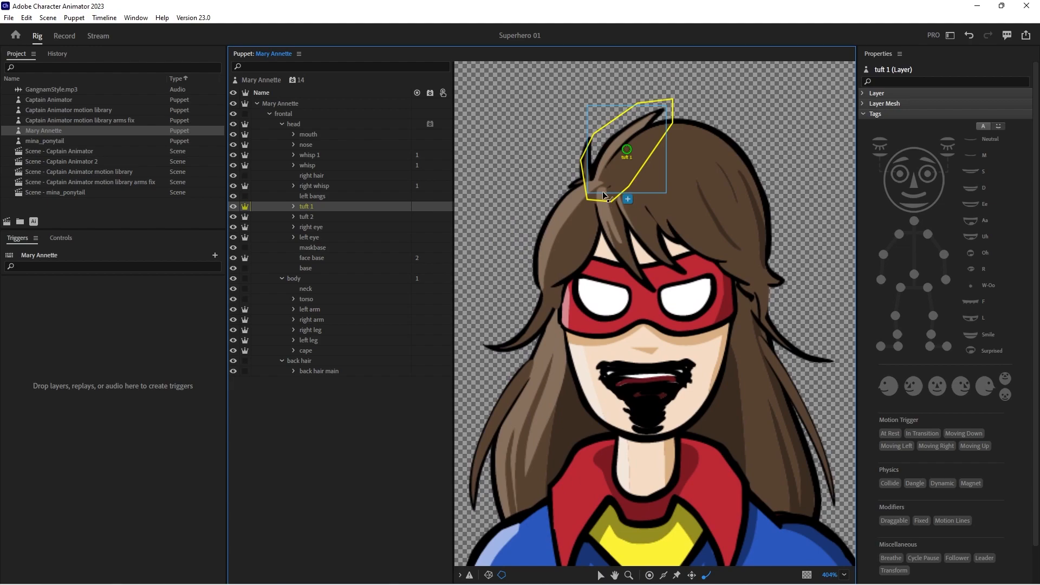
drag(627, 154, 599, 176)
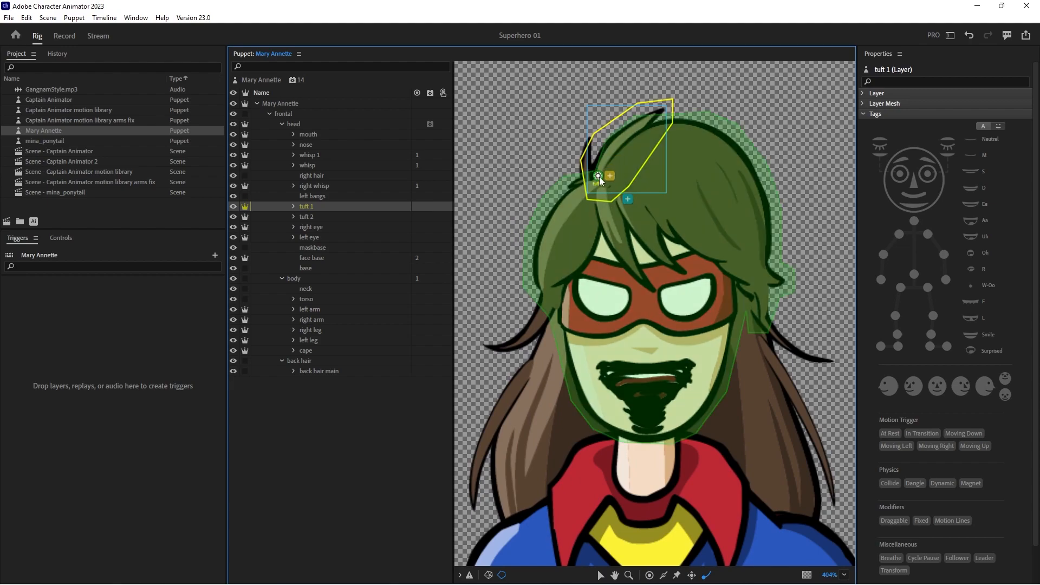
click(659, 113)
click(337, 217)
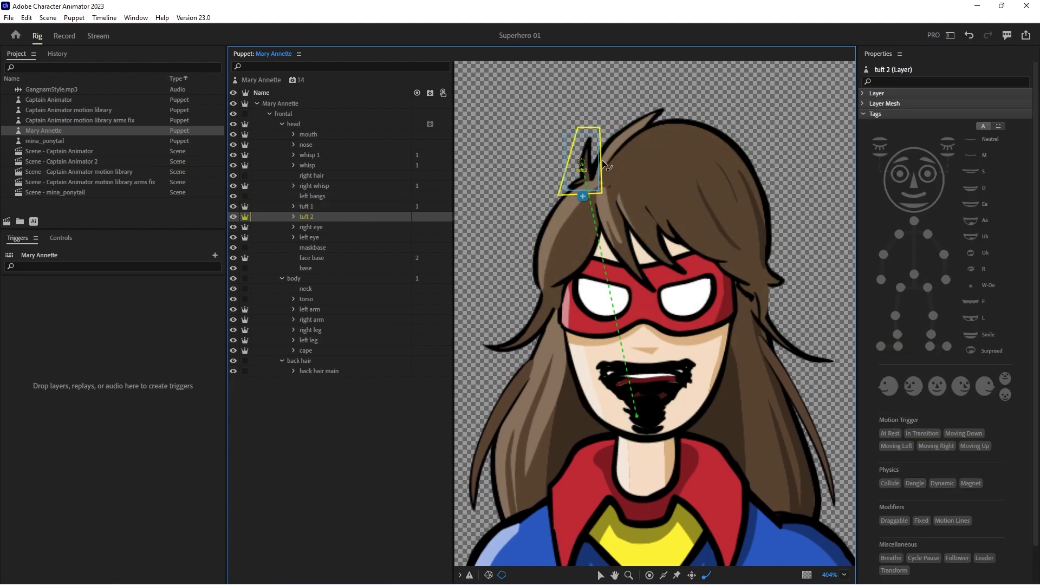
drag(582, 165, 587, 179)
click(588, 140)
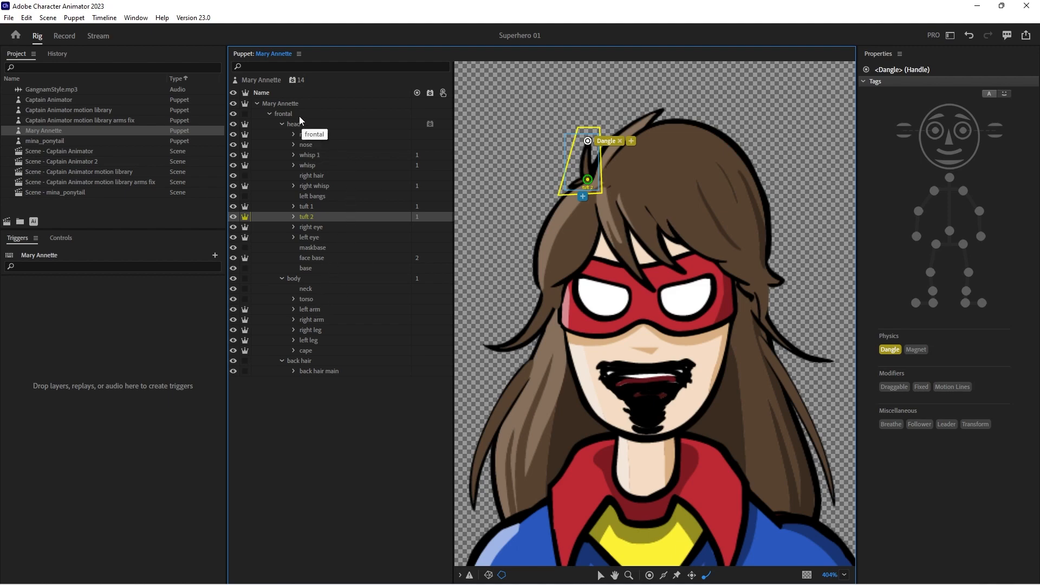
Set Head Position Strength and Head Scale Strength to 0% in the head group's Face behavior
click(342, 125)
click(951, 350)
scroll(966, 382, down, 5)
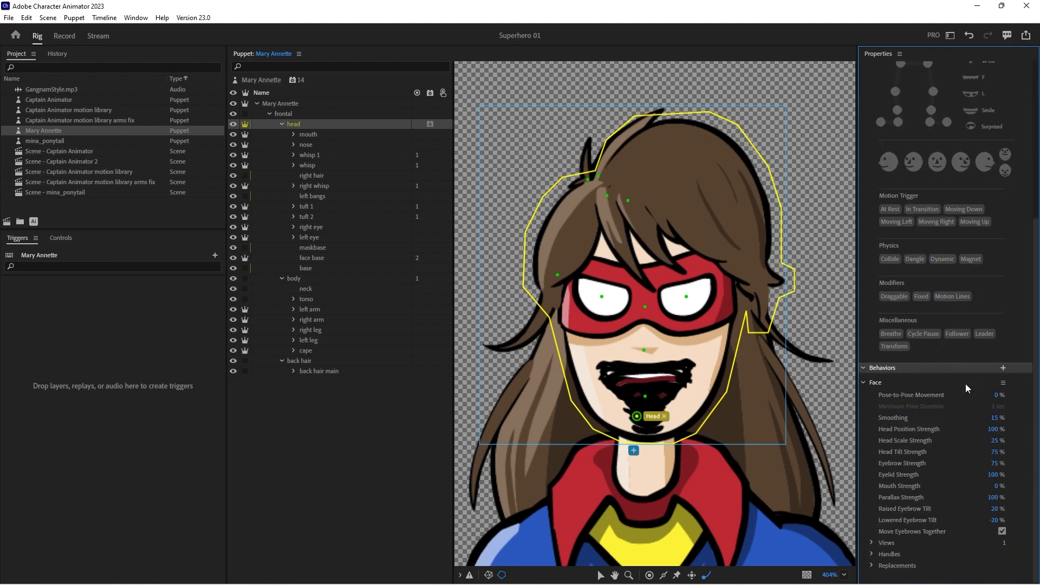
click(995, 430)
key(BackSpace)
text(0)
key(Return)
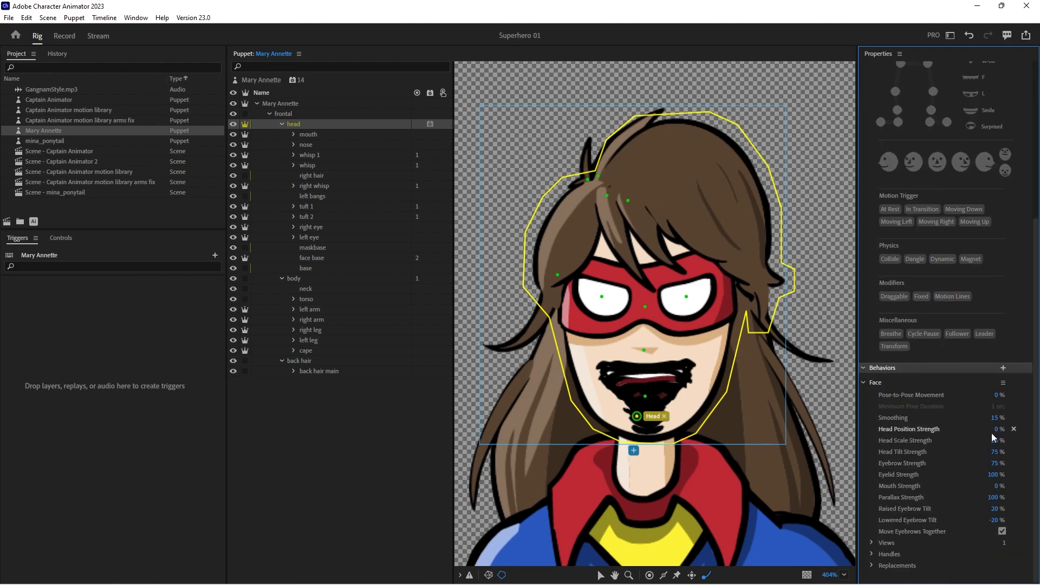
click(993, 441)
key(Return)
Set the head's Parallax Strength to 200%
click(994, 497)
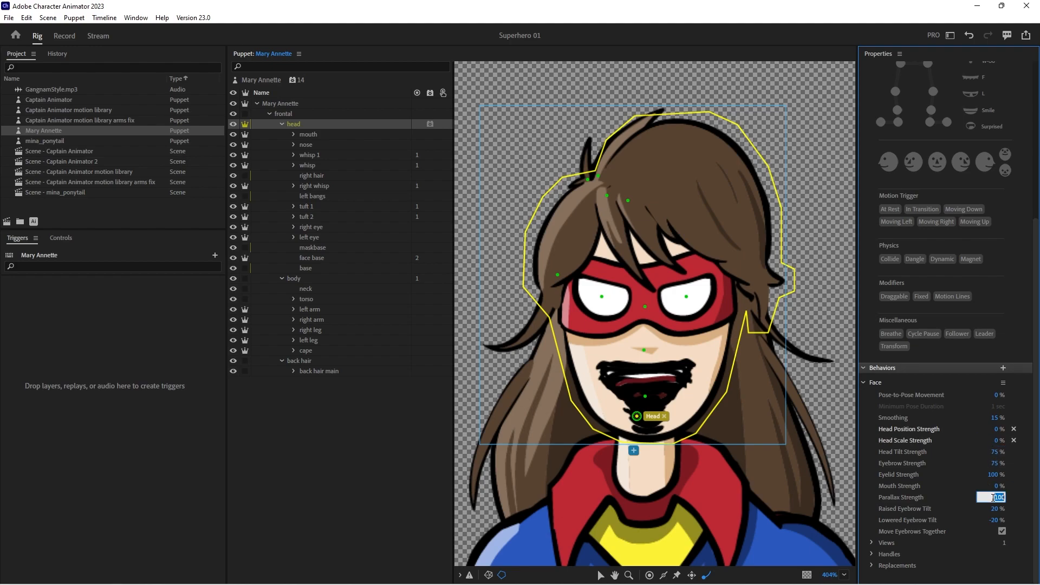
text(20)
key(Return)
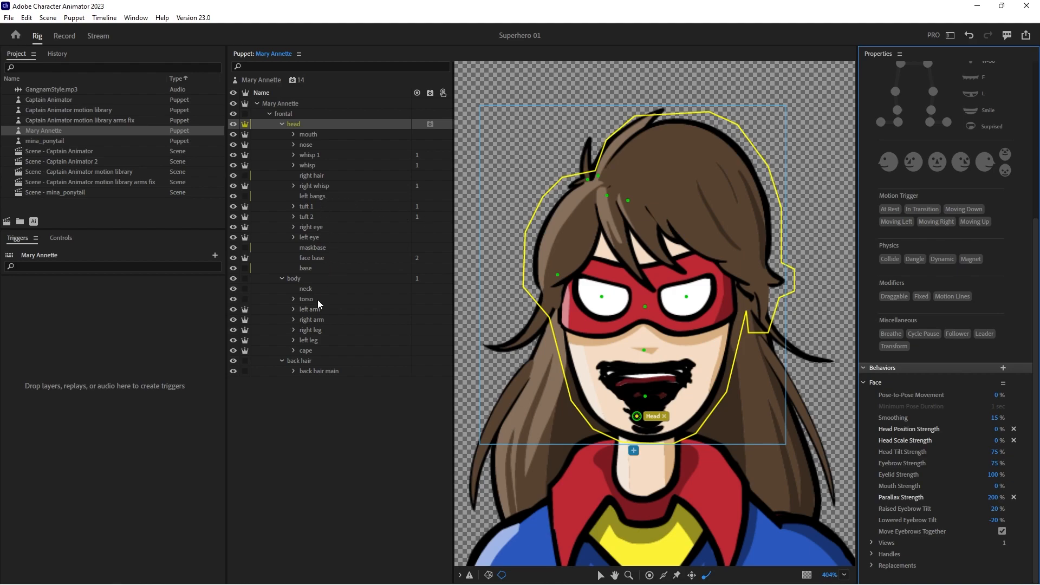
Move the left arm layer's origin handle up to the shoulder
click(333, 309)
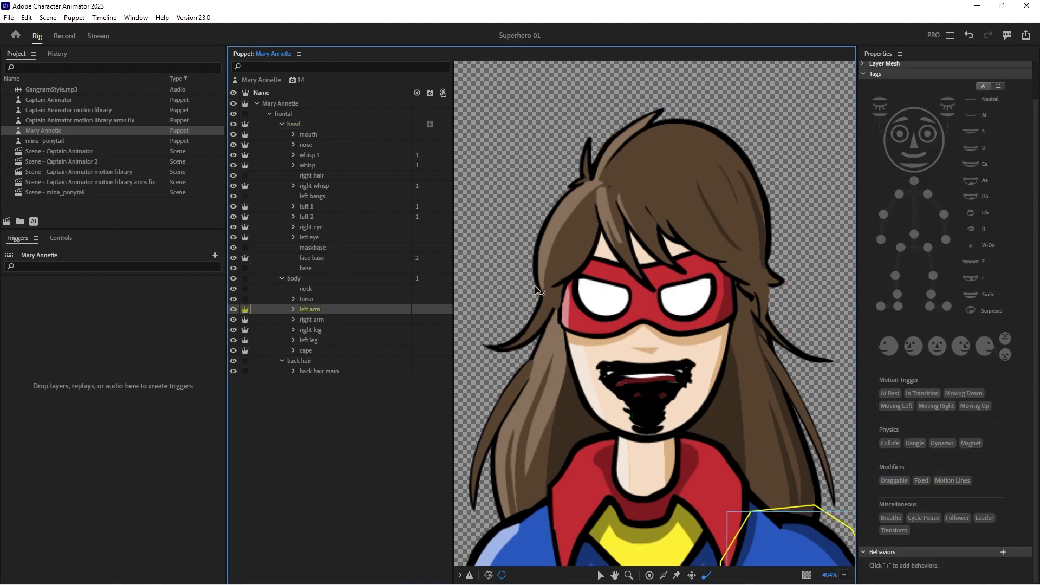
scroll(624, 356, down, 1)
scroll(697, 407, down, 1)
drag(740, 397, 675, 155)
key(v)
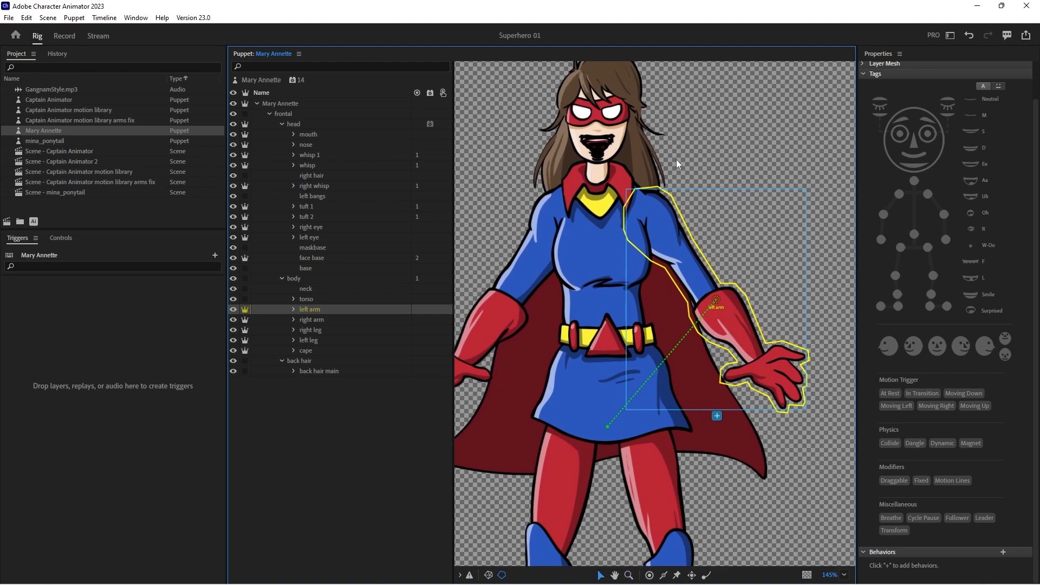
drag(716, 299, 645, 203)
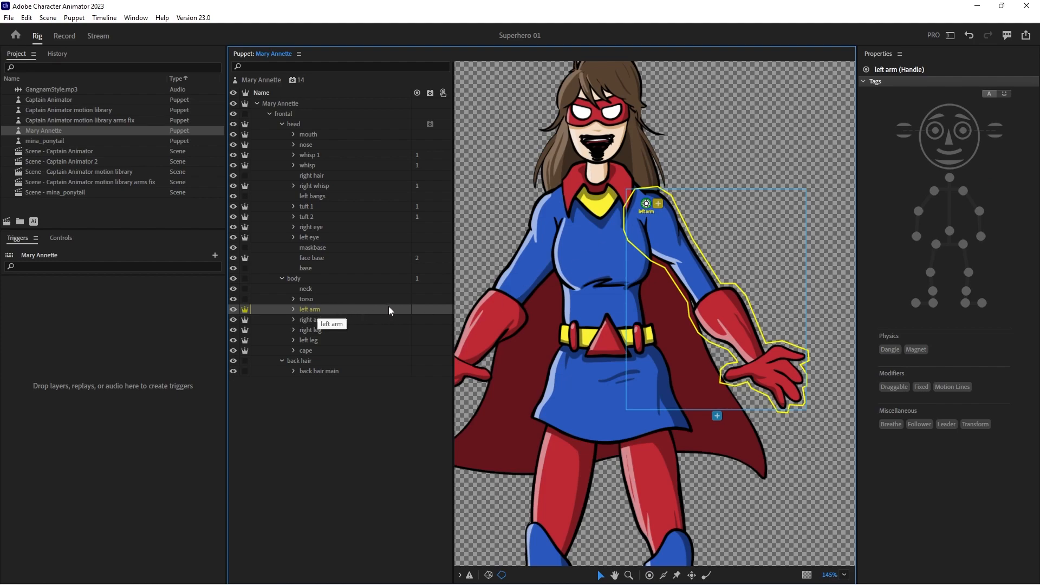
Add a handle at the bend of the left arm and tag it Left Elbow
key(h)
click(703, 291)
click(979, 211)
In Illustrator, nest the default left hand layer inside left forearm and the right hand layer inside right forearm
click(294, 309)
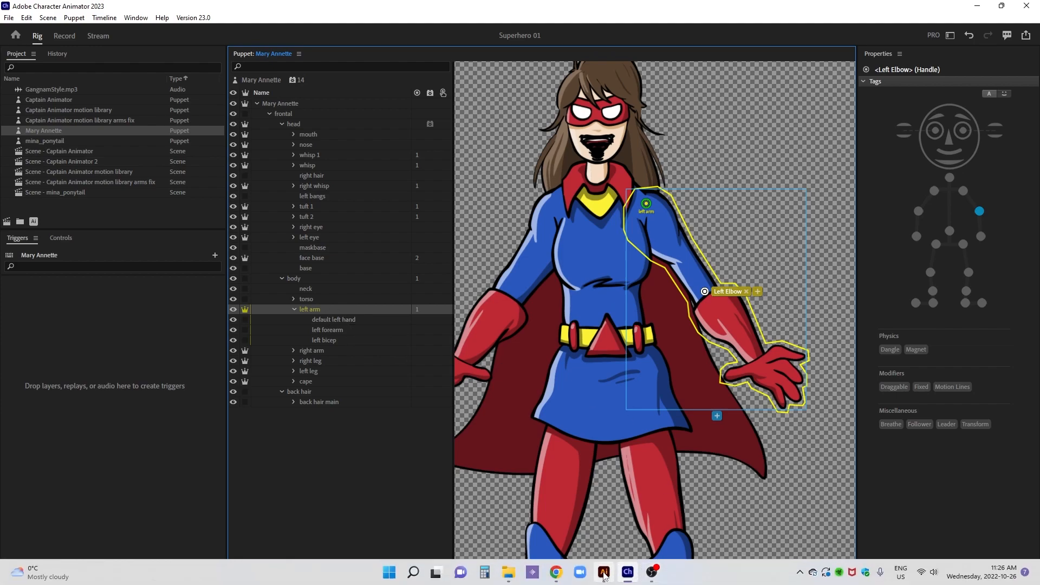
click(604, 576)
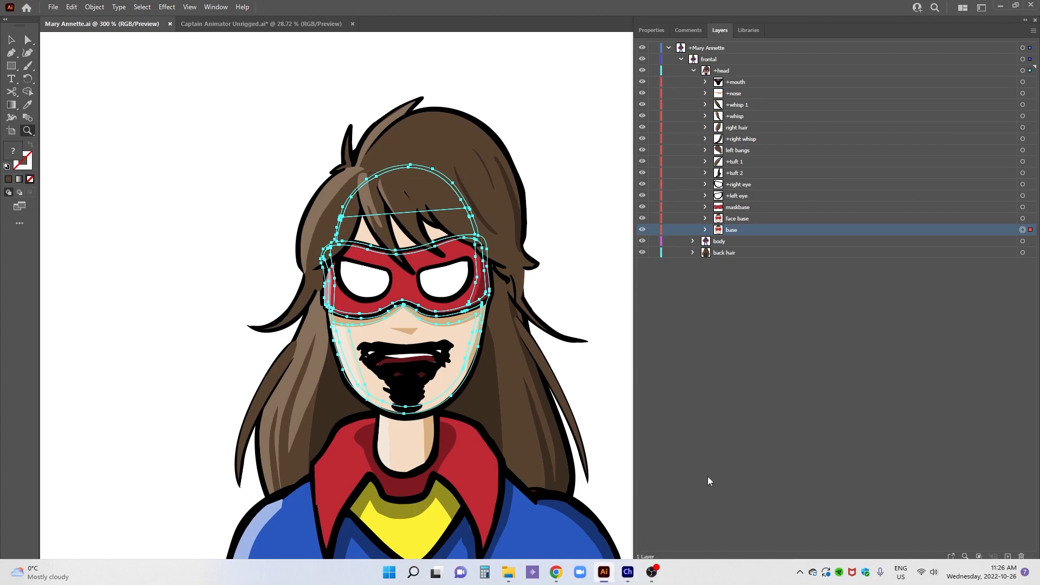
click(694, 71)
click(694, 82)
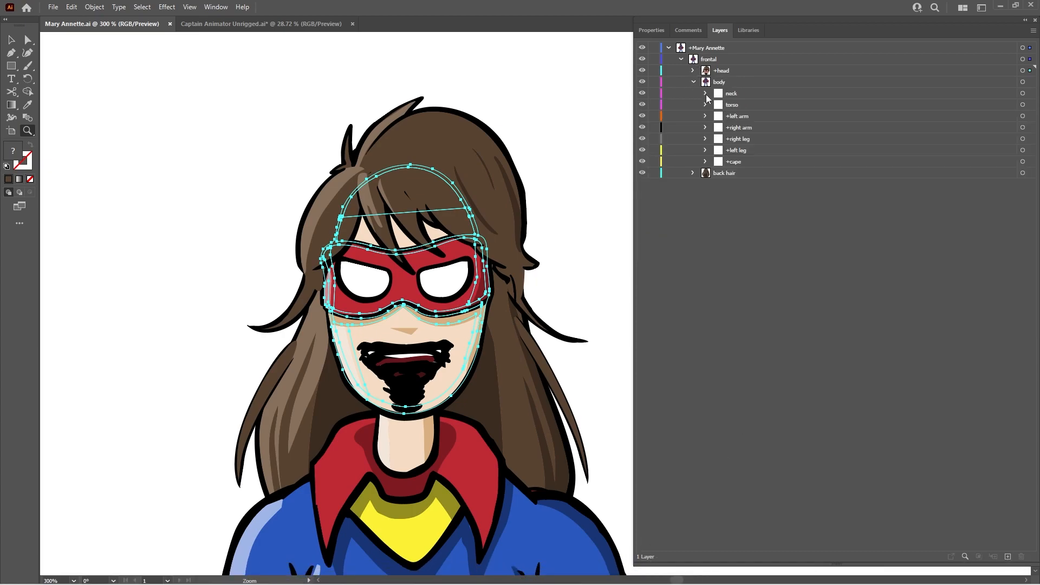
click(705, 116)
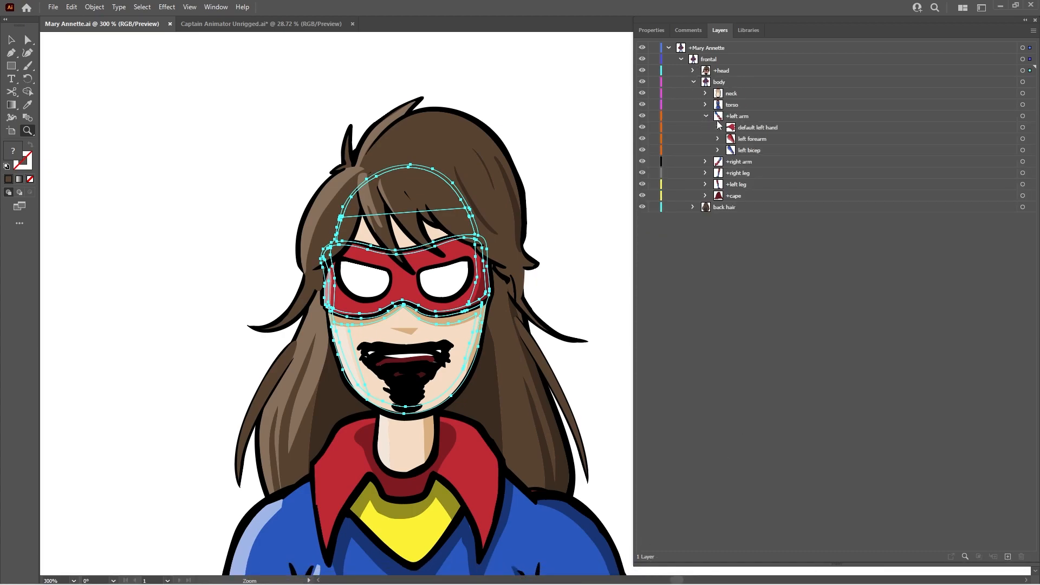
click(766, 130)
drag(767, 130, 766, 142)
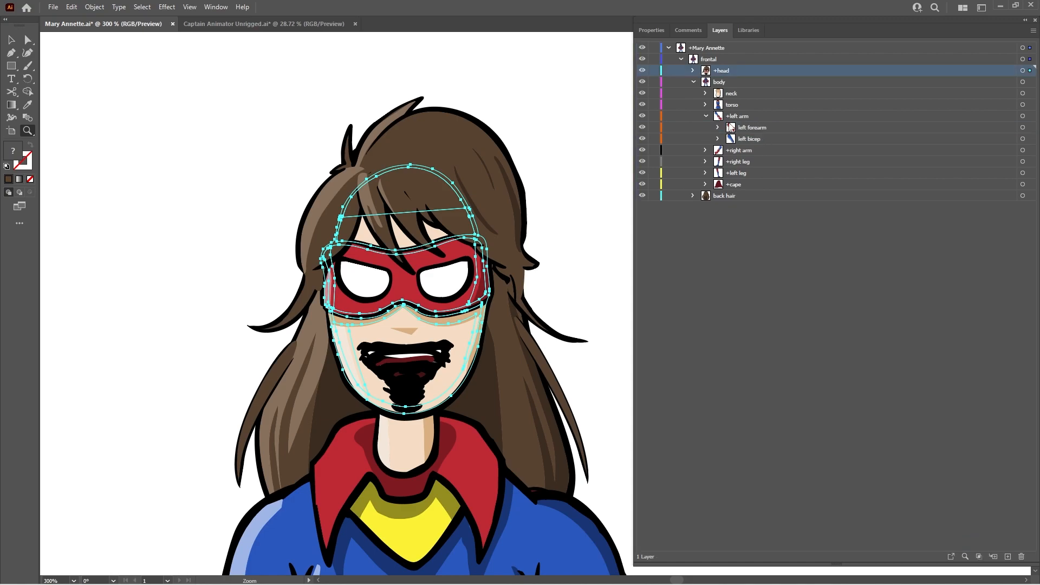
click(705, 150)
drag(765, 163, 763, 173)
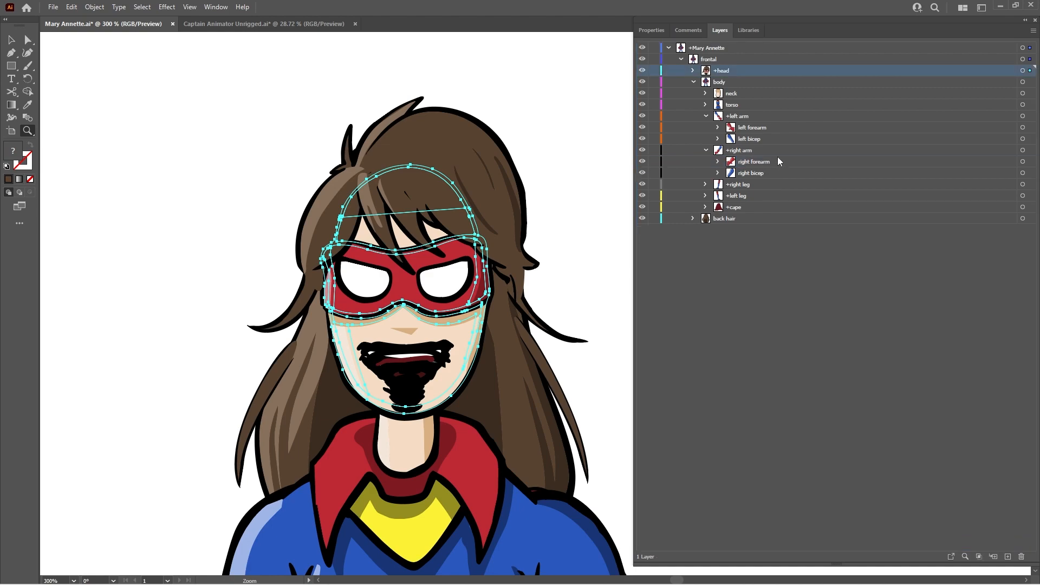
Save the Illustrator artwork, switch to Character Animator and draw two sticks along both sides of the left upper arm
key(ctrl+s)
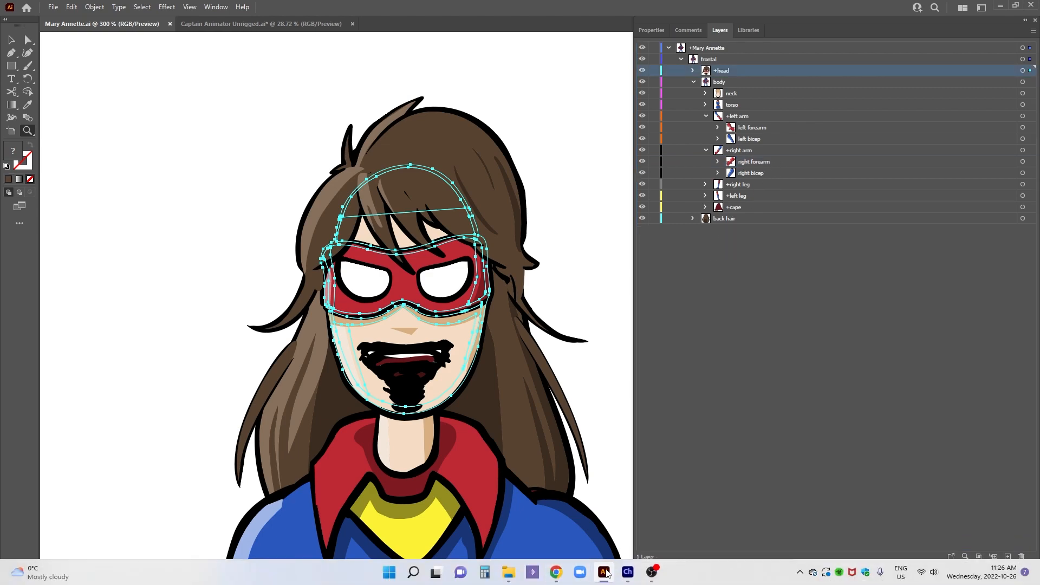
click(626, 573)
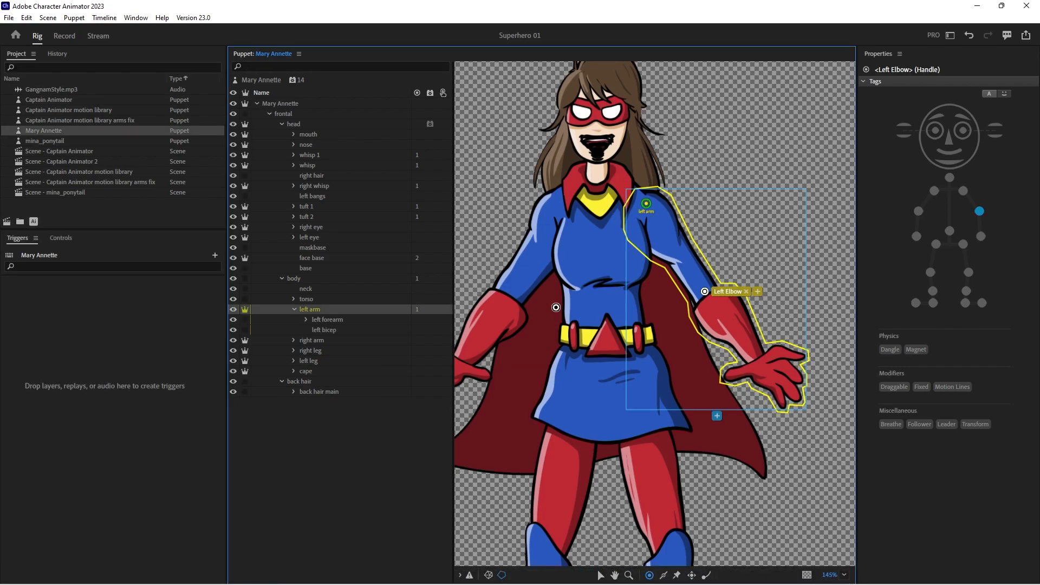
key(s)
drag(669, 212, 691, 291)
drag(639, 233, 669, 267)
Move the left forearm layer's origin handle up to the elbow
click(361, 319)
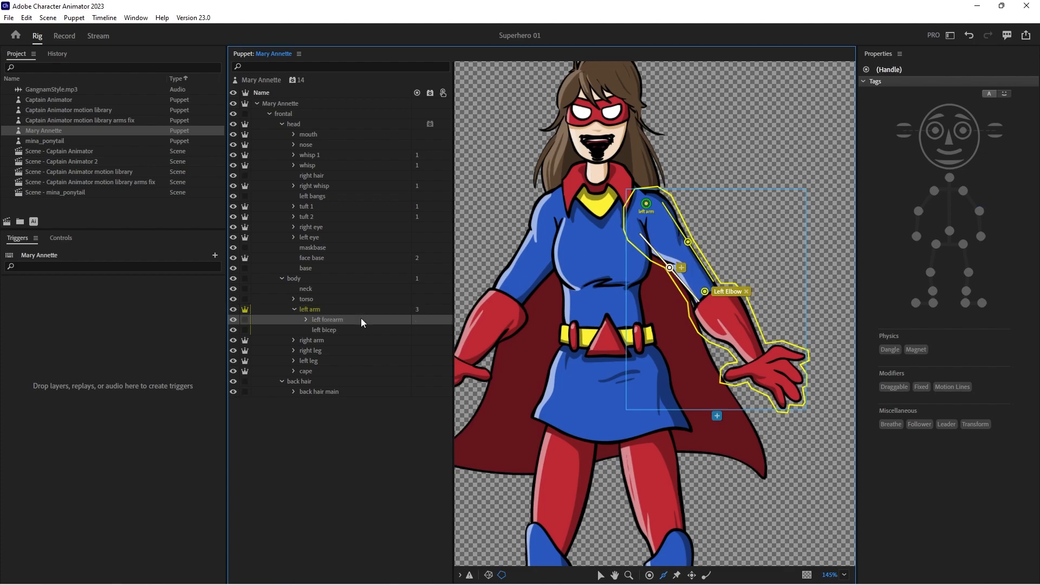
key(v)
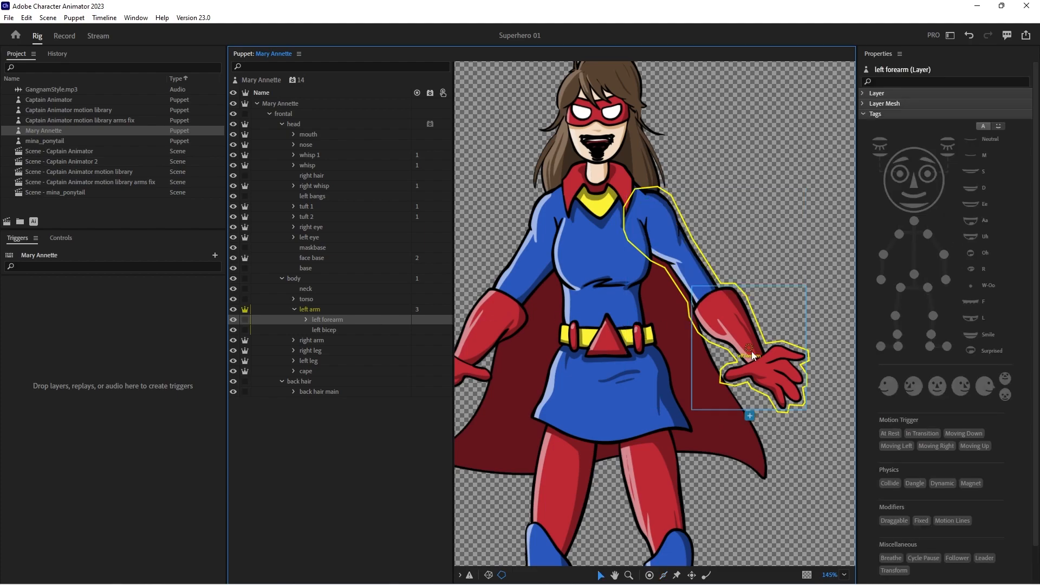
drag(750, 351, 709, 302)
click(707, 303)
key(d)
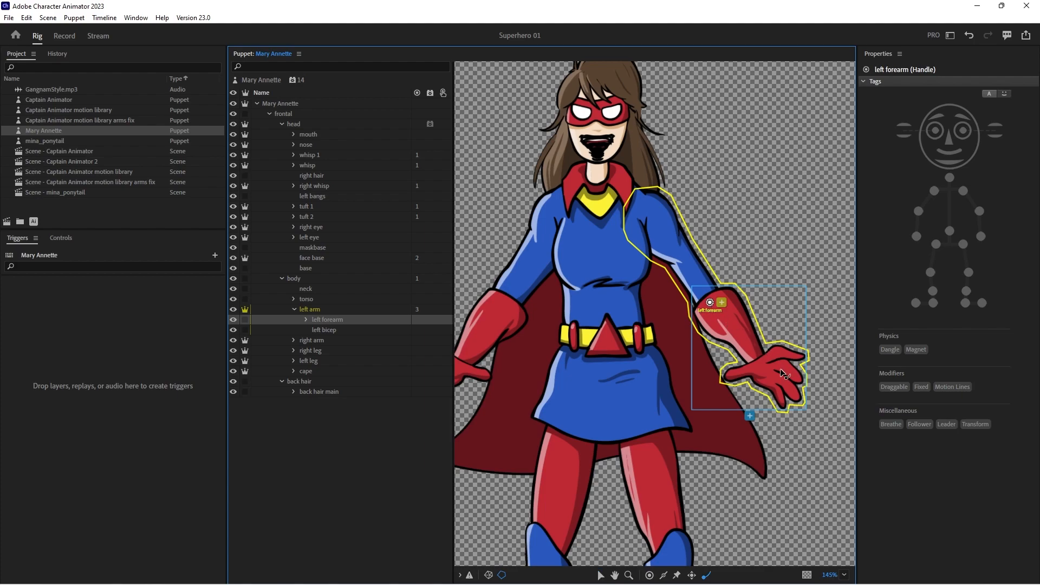
Add a handle at the left forearm's wrist and tag it Left Wrist and Draggable
key(h)
click(758, 361)
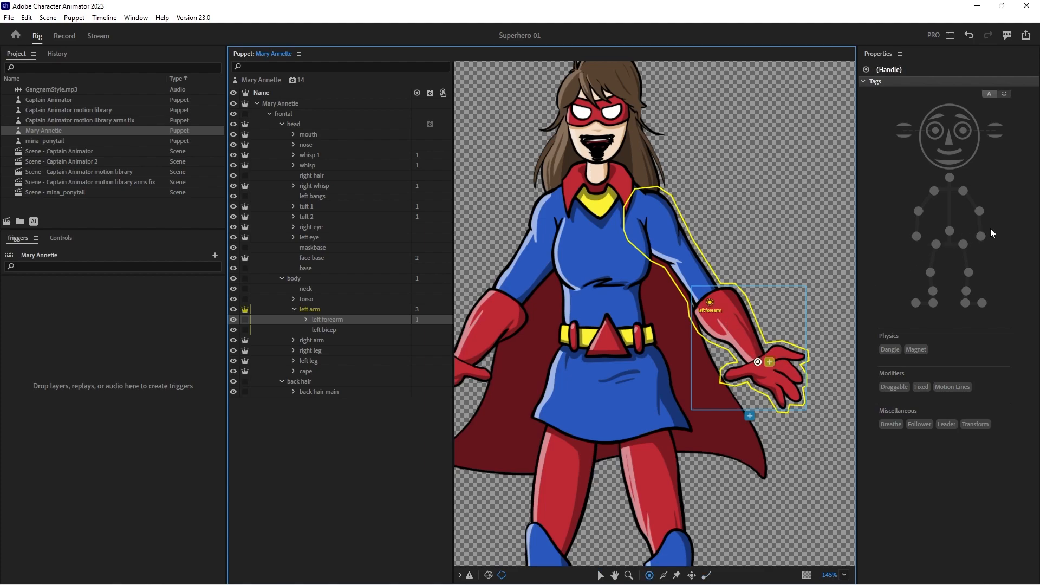
click(980, 236)
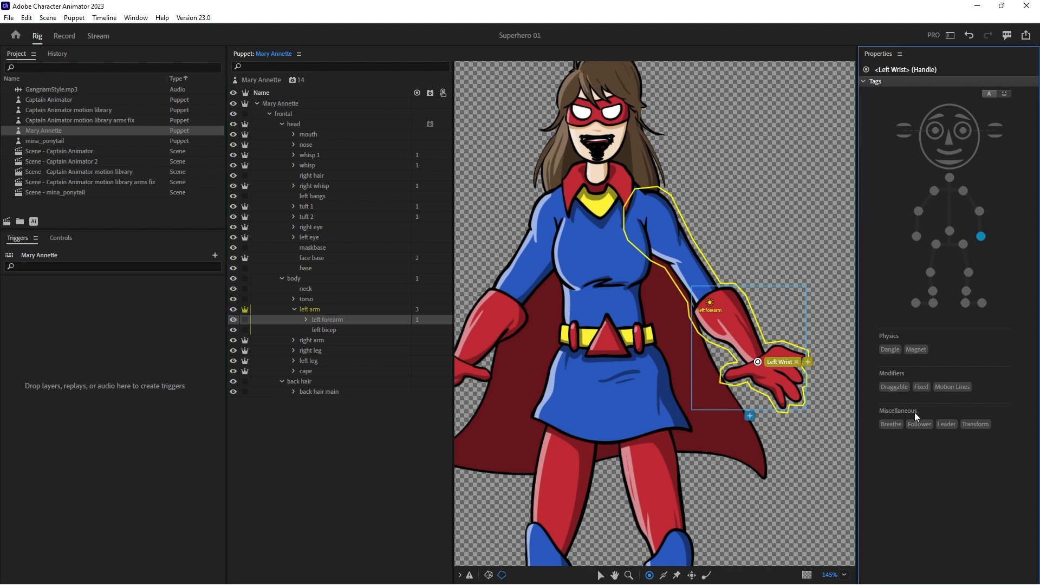
click(894, 387)
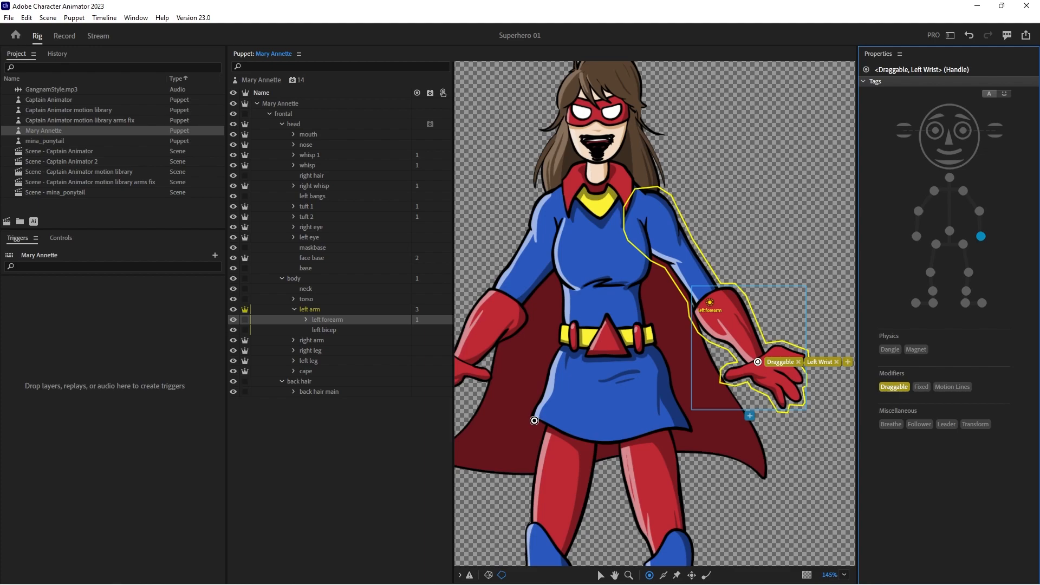
Draw two sticks along both sides of the left forearm, from below the elbow to the wrist
key(s)
drag(733, 296, 765, 354)
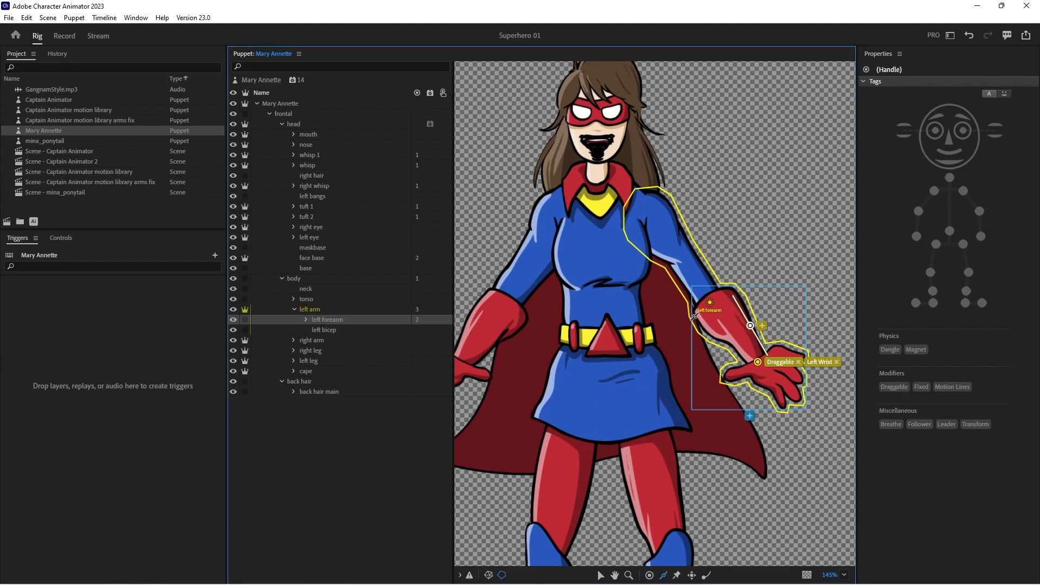
drag(697, 319, 749, 366)
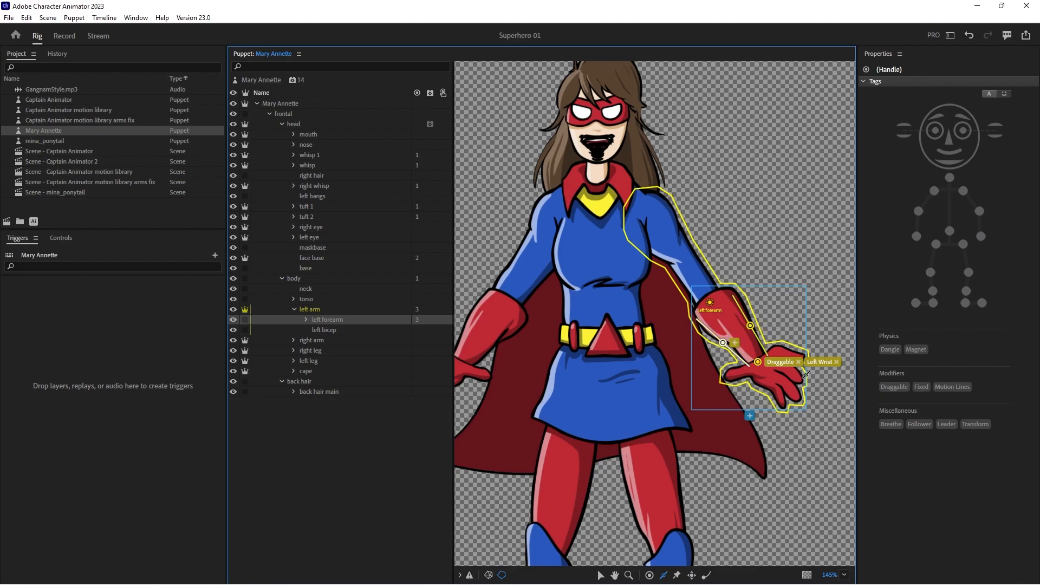
Tag the left wrist handle with Motion Lines and add the Motion Lines behavior to the puppet
click(758, 361)
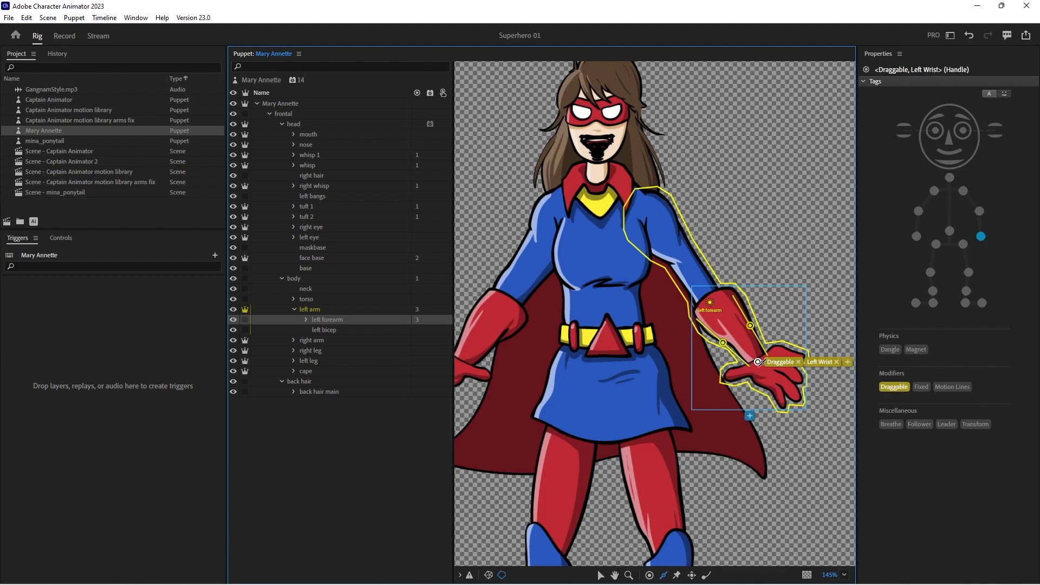
click(952, 385)
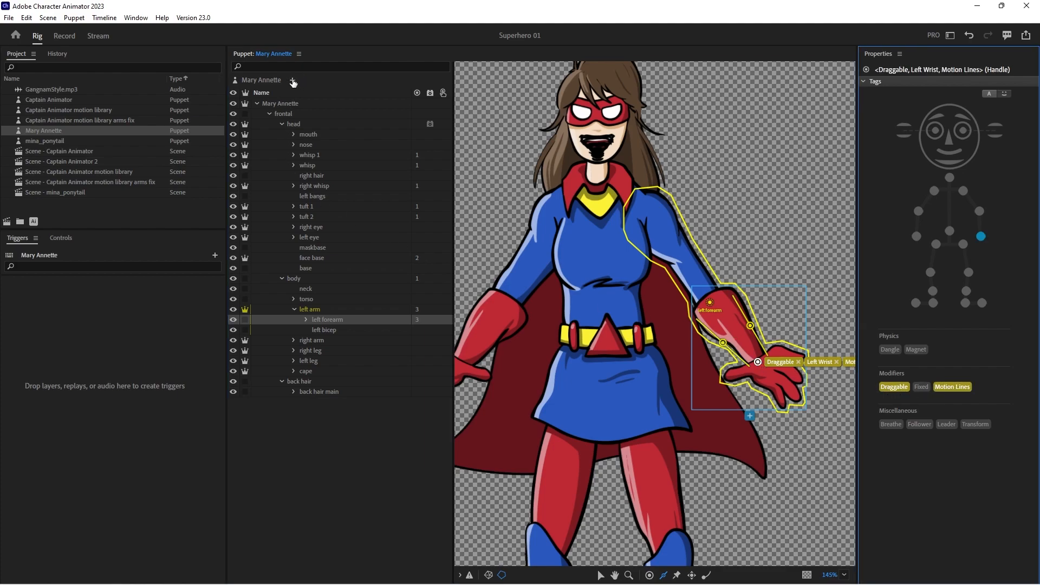
click(293, 79)
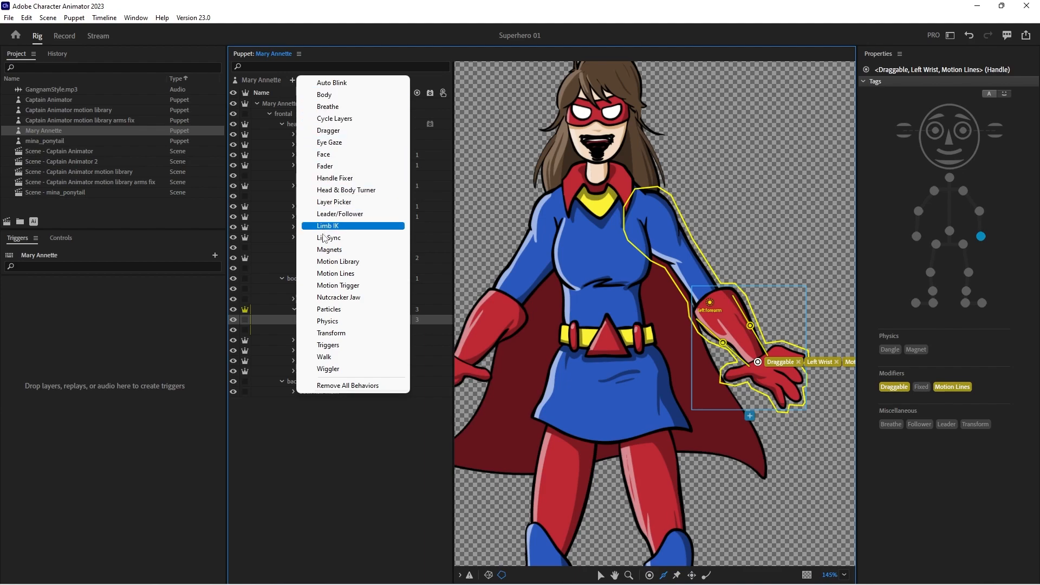
click(350, 273)
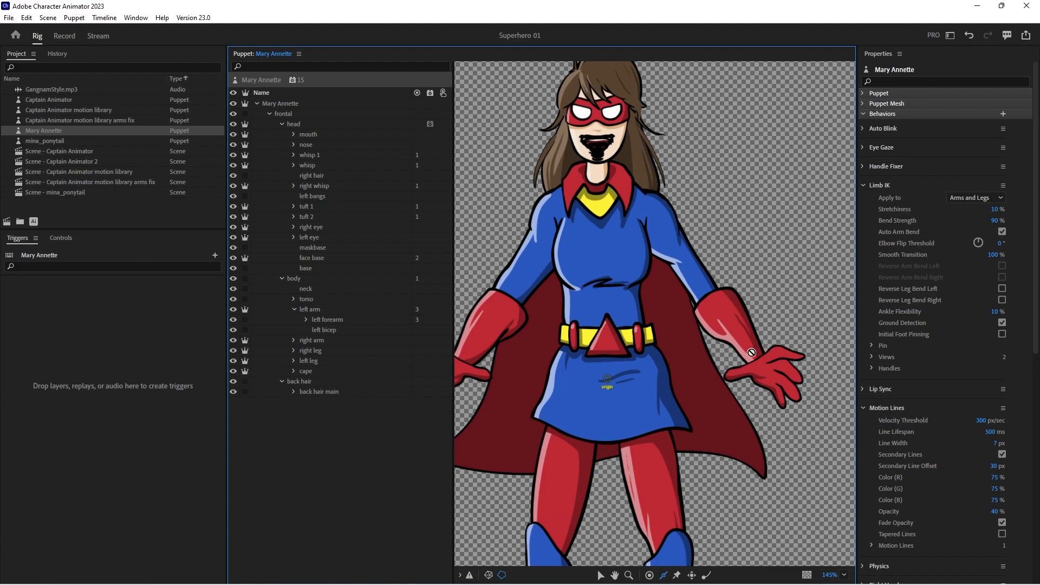
Move the right arm layer's origin handle up to the shoulder
click(324, 309)
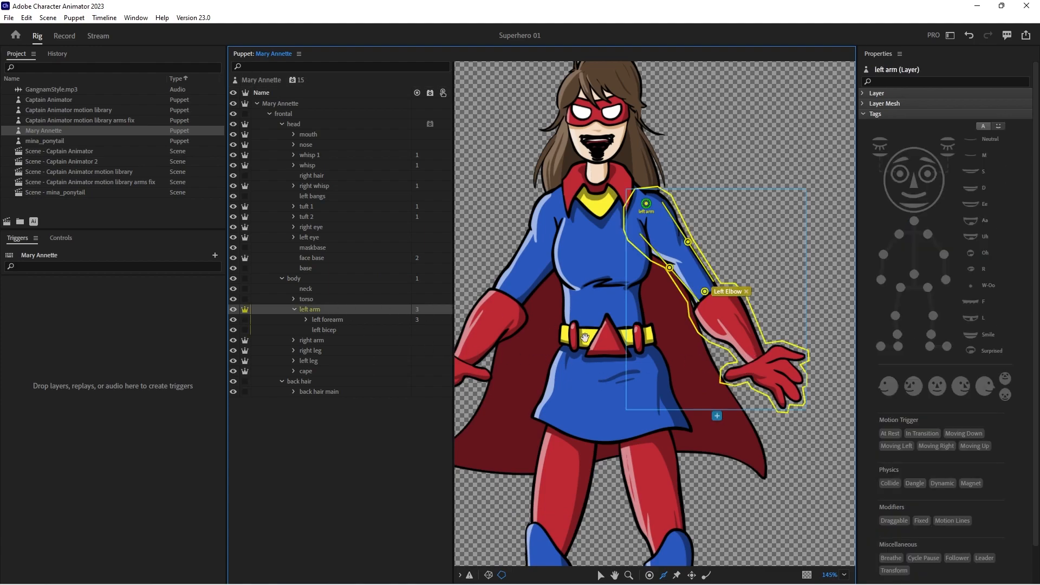
drag(567, 342, 691, 347)
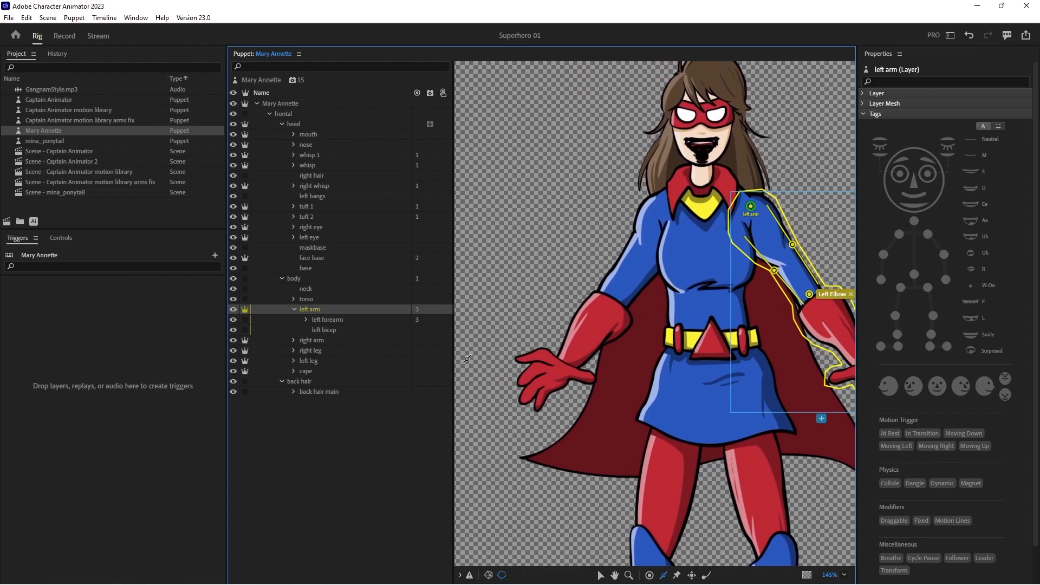
click(293, 309)
click(317, 319)
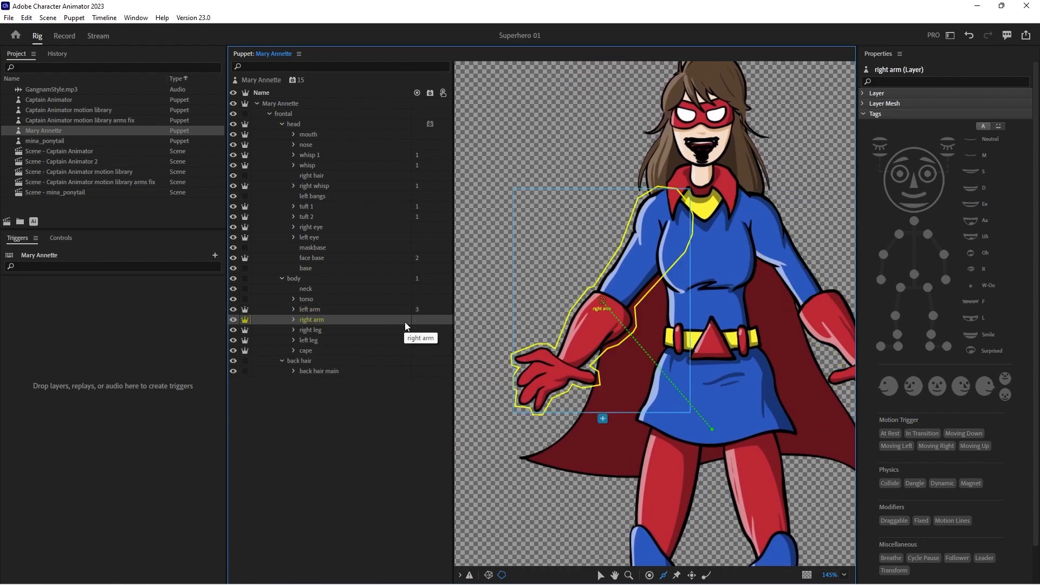
key(v)
drag(602, 300, 662, 207)
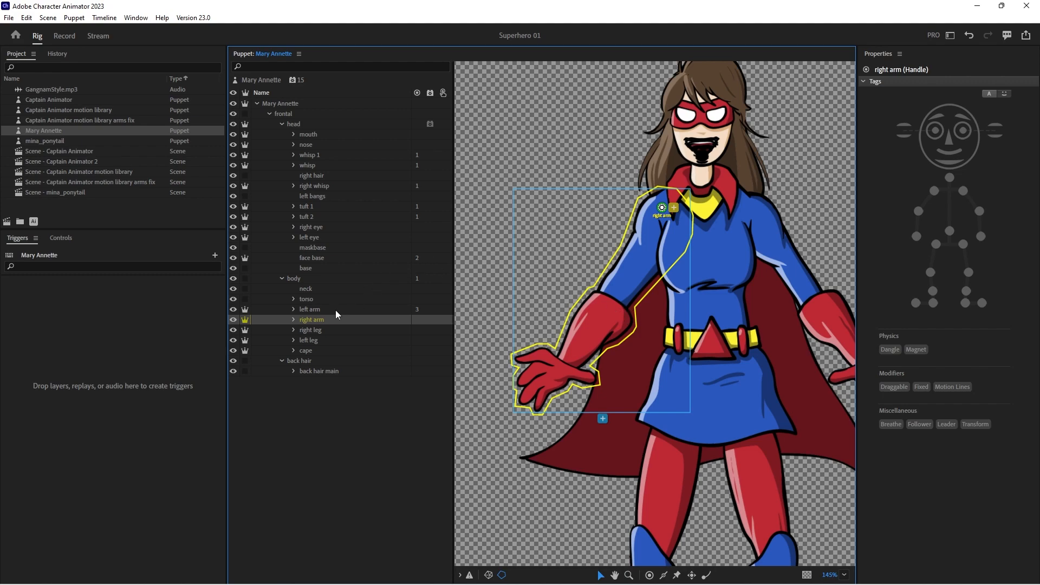
Add a handle at the bend of the right arm and tag it Right Elbow
key(h)
click(615, 292)
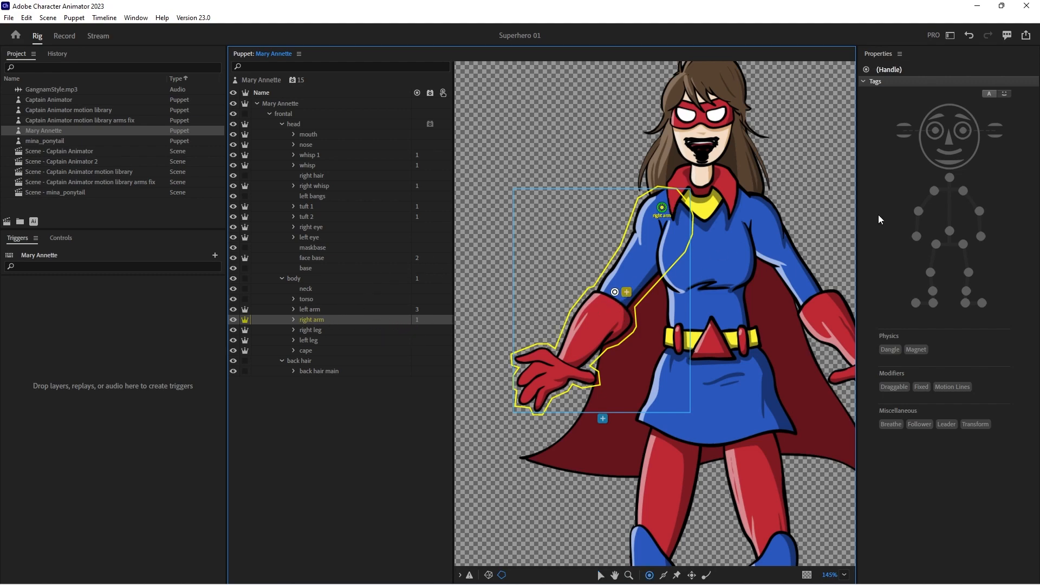
click(919, 210)
Draw two sticks along both sides of the right upper arm, between shoulder and elbow
key(s)
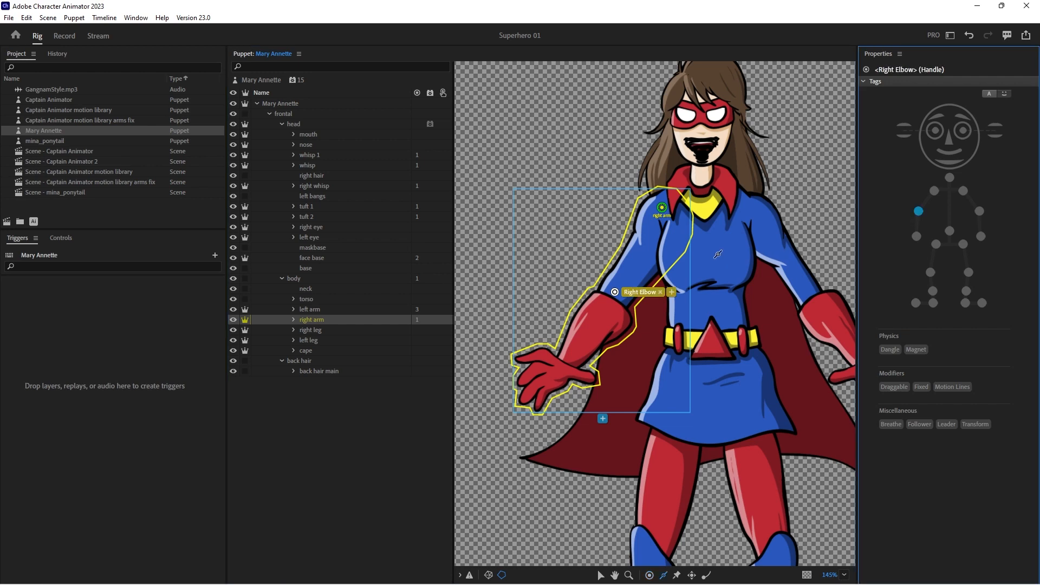
drag(646, 209, 611, 270)
drag(628, 304, 677, 232)
Move the right forearm layer's origin handle to the elbow
click(293, 320)
click(333, 331)
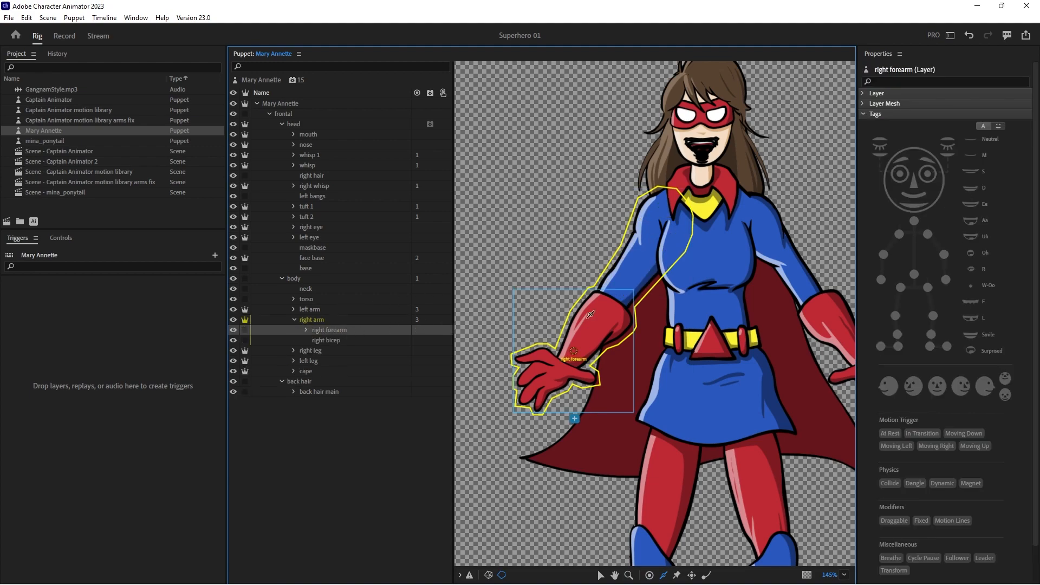
drag(616, 301, 612, 303)
Add a handle at the right forearm's wrist and tag it Right Wrist, Draggable and Motion Lines
key(h)
click(561, 363)
click(916, 236)
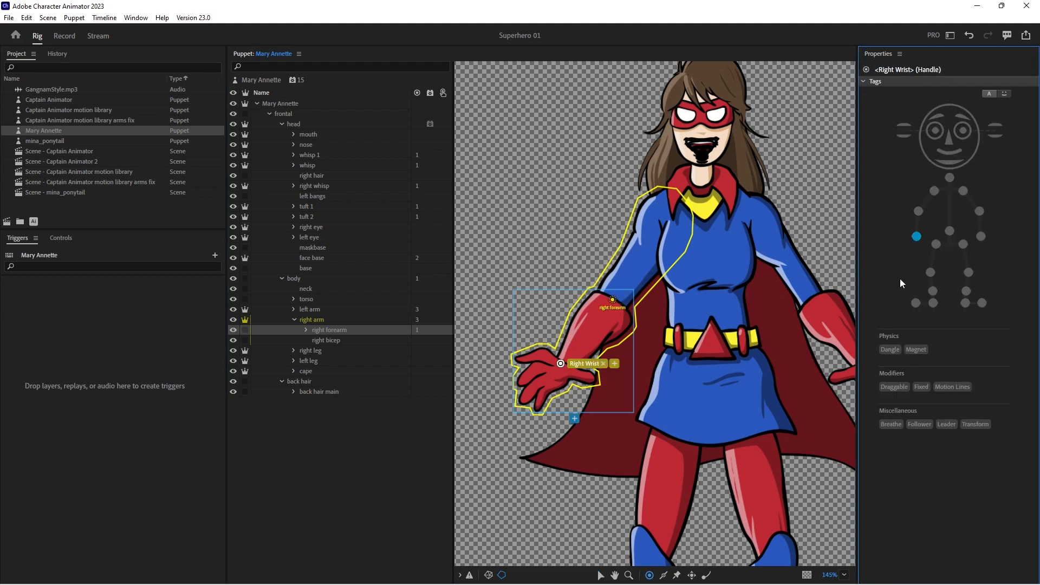
click(899, 386)
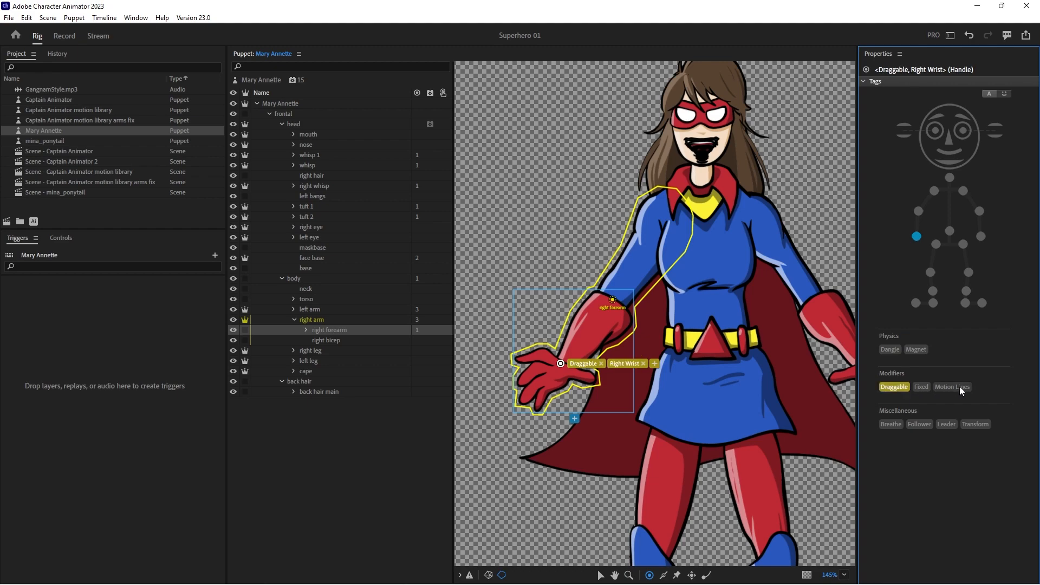
click(960, 386)
Draw two sticks along both sides of the right forearm
mouse_move(590, 303)
mouse_down()
mouse_move(557, 356)
mouse_move(600, 344)
mouse_move(619, 325)
mouse_up()
click(311, 320)
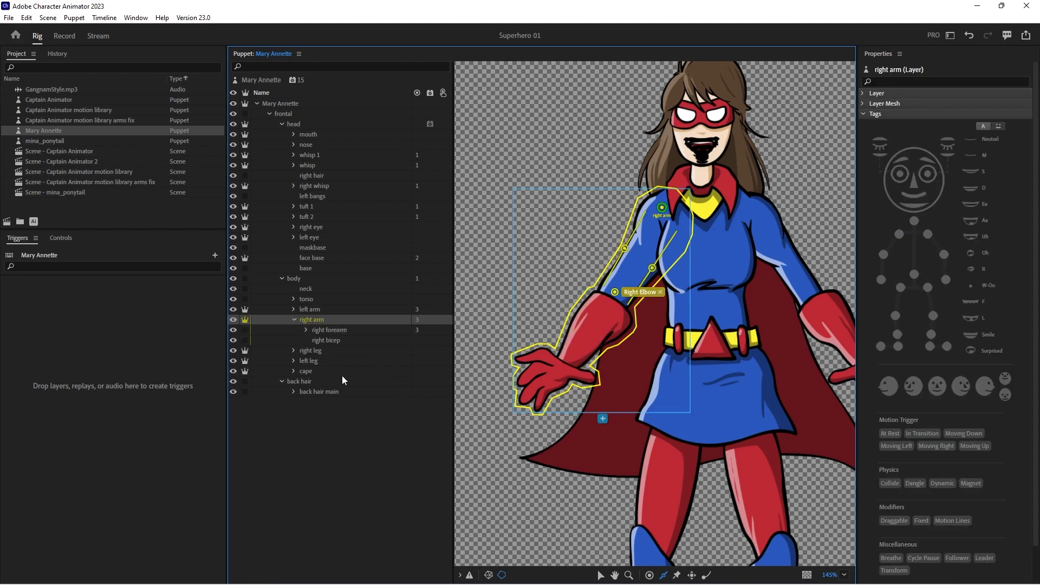
Move the right leg layer's origin handle up to the hip, under the skirt
click(324, 351)
drag(653, 451, 588, 243)
key(v)
drag(570, 352, 603, 214)
Add a handle at the right leg's knee and tag it Right Knee
key(h)
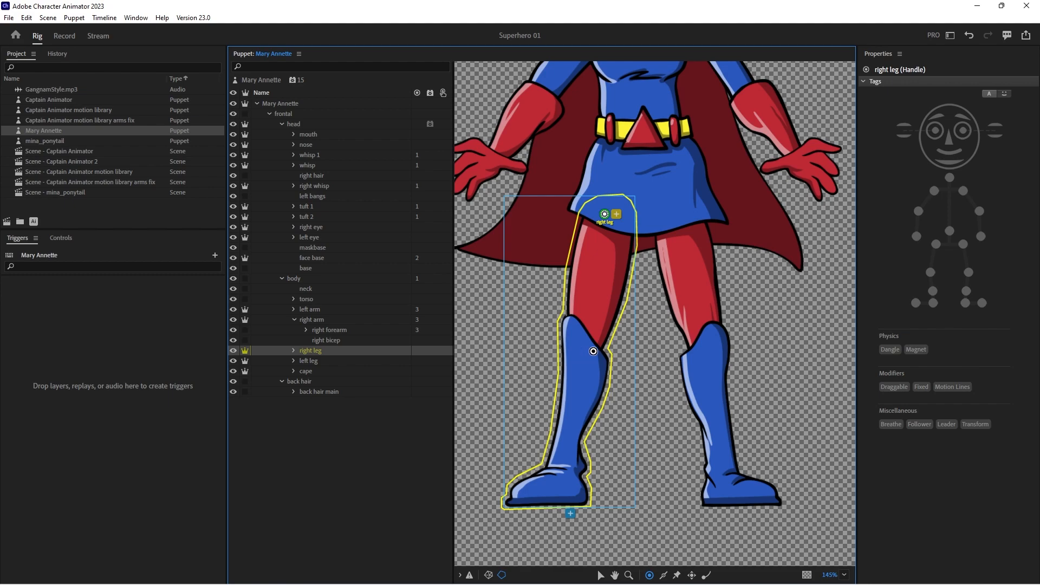
click(580, 351)
click(931, 274)
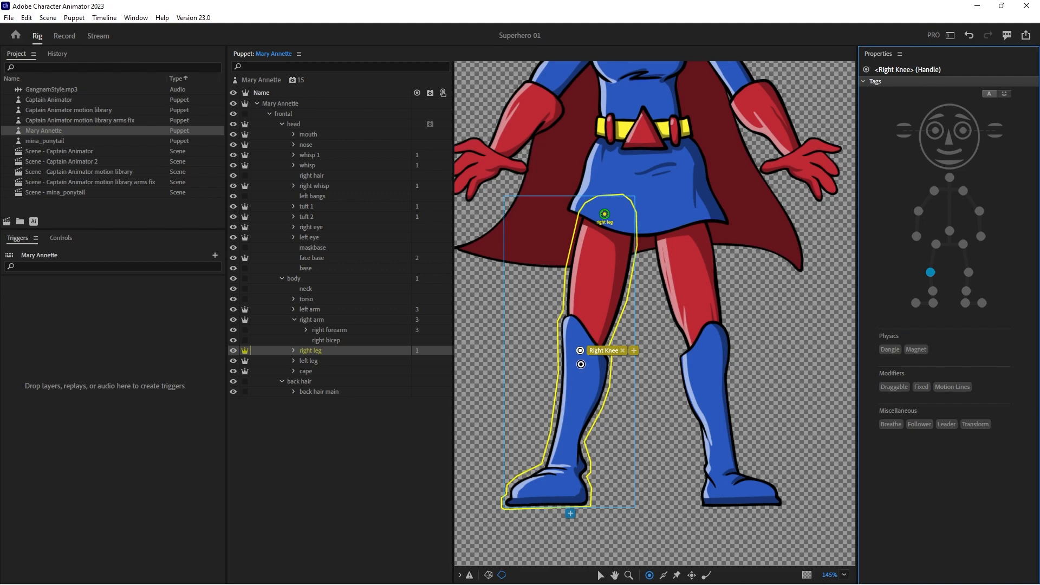
Draw two sticks along both sides of the right thigh, from below the skirt to the top of the boot
key(s)
drag(589, 218, 570, 320)
drag(630, 228, 600, 339)
click(294, 350)
click(336, 361)
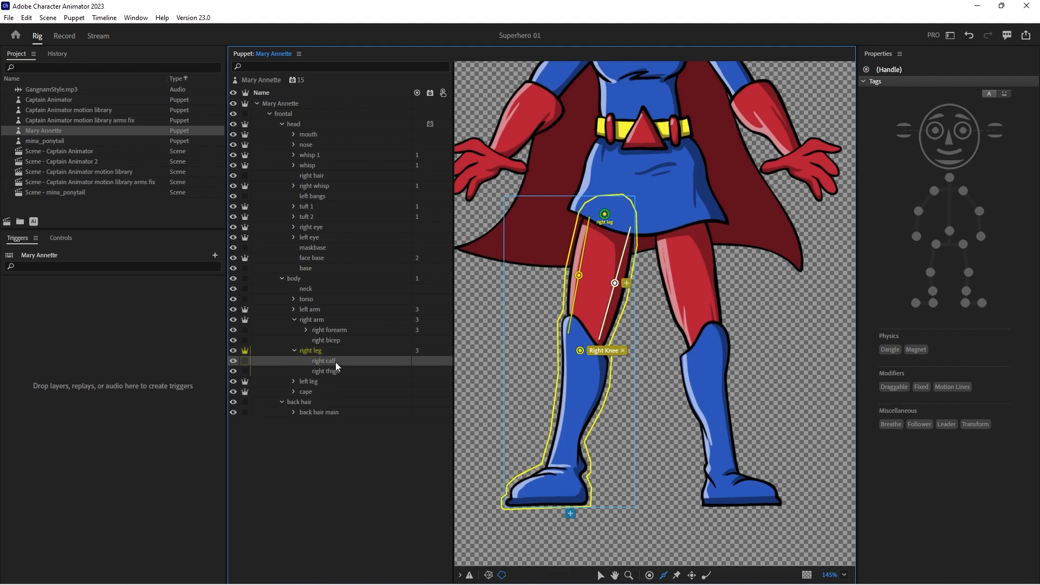
key(v)
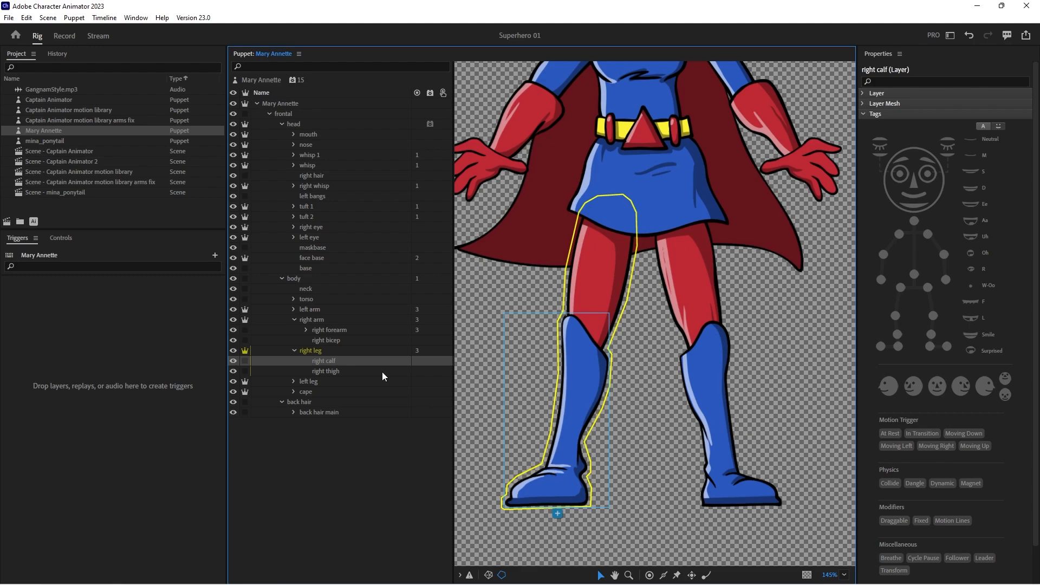
Add three handles at the right leg's ankle, heel and toe, tagged Right Ankle, Right Heel and Right Toe
click(324, 352)
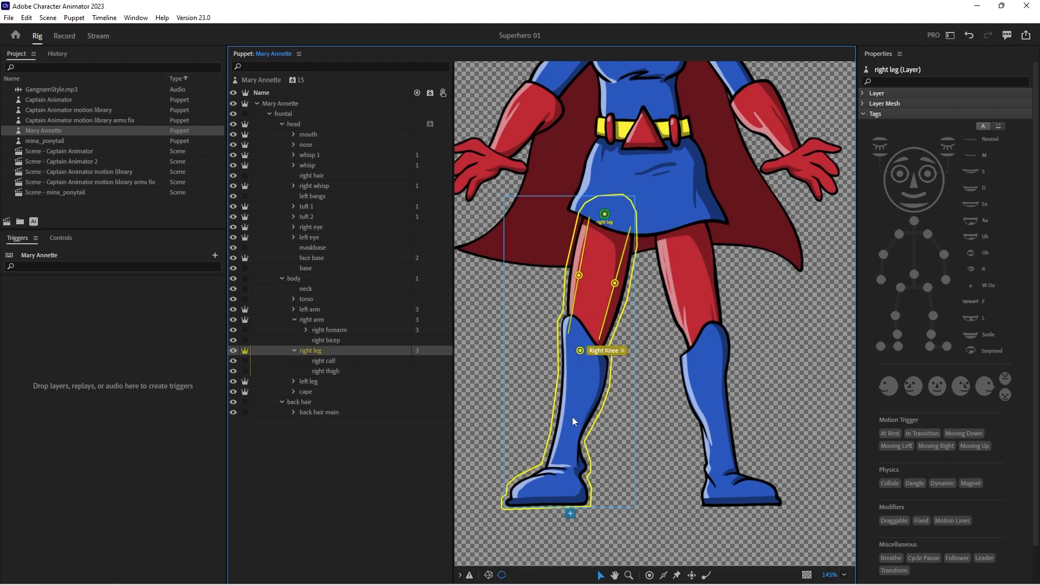
key(h)
click(566, 457)
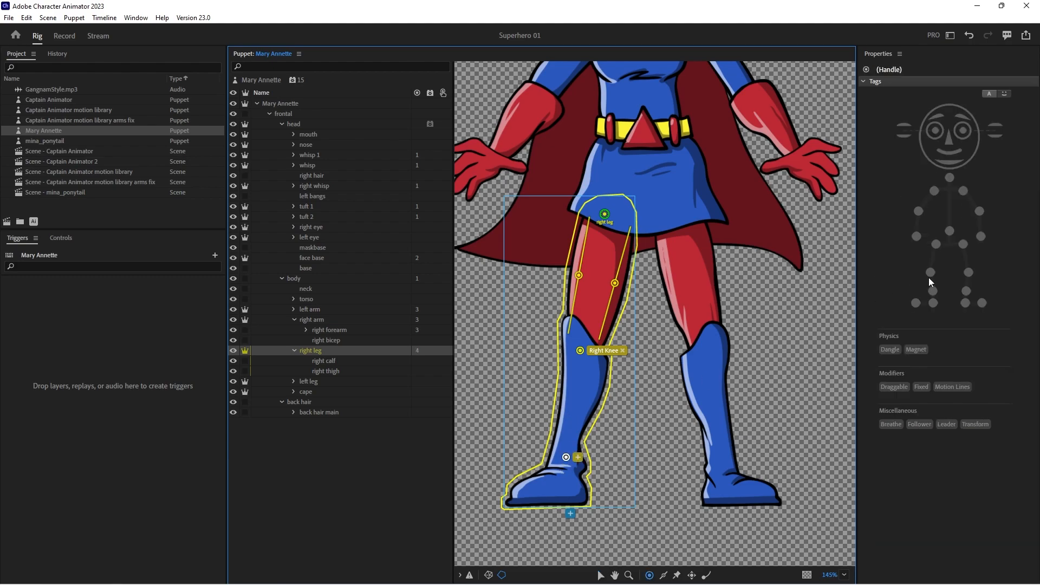
click(931, 294)
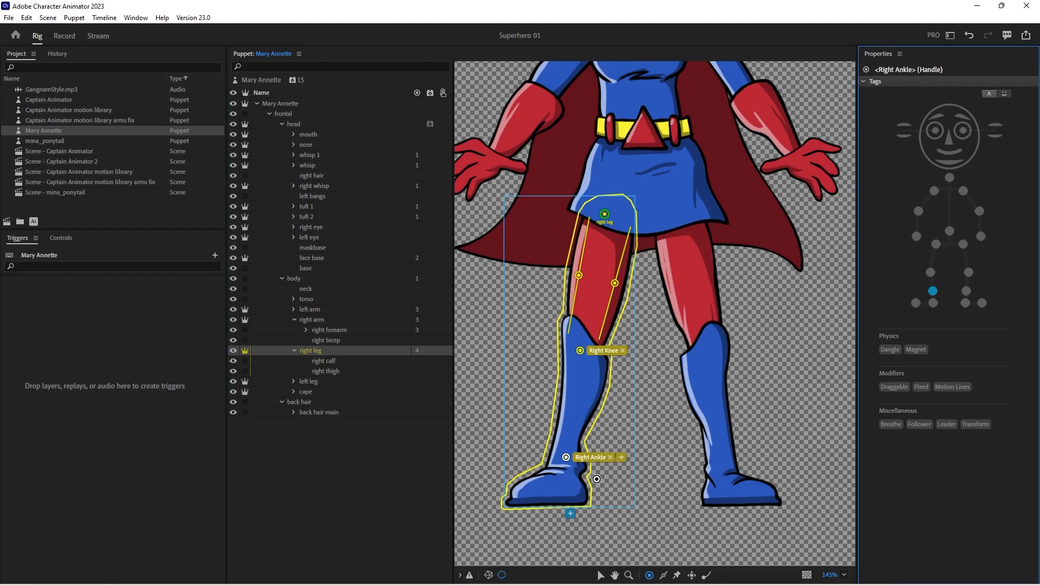
click(579, 488)
click(933, 303)
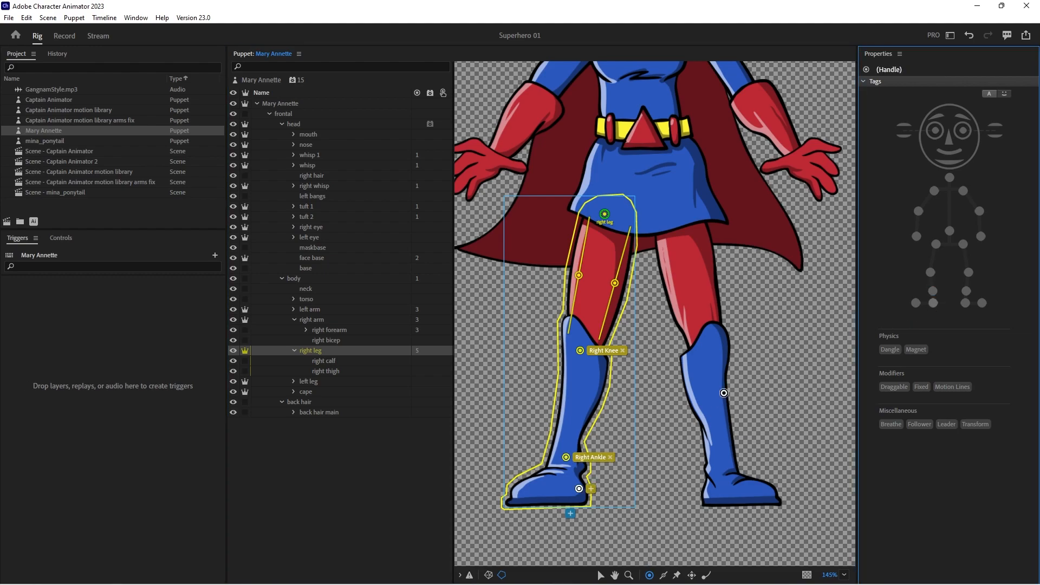
click(522, 491)
click(915, 303)
Draw two sticks along both sides of the right calf, between the knee and ankle handles
key(s)
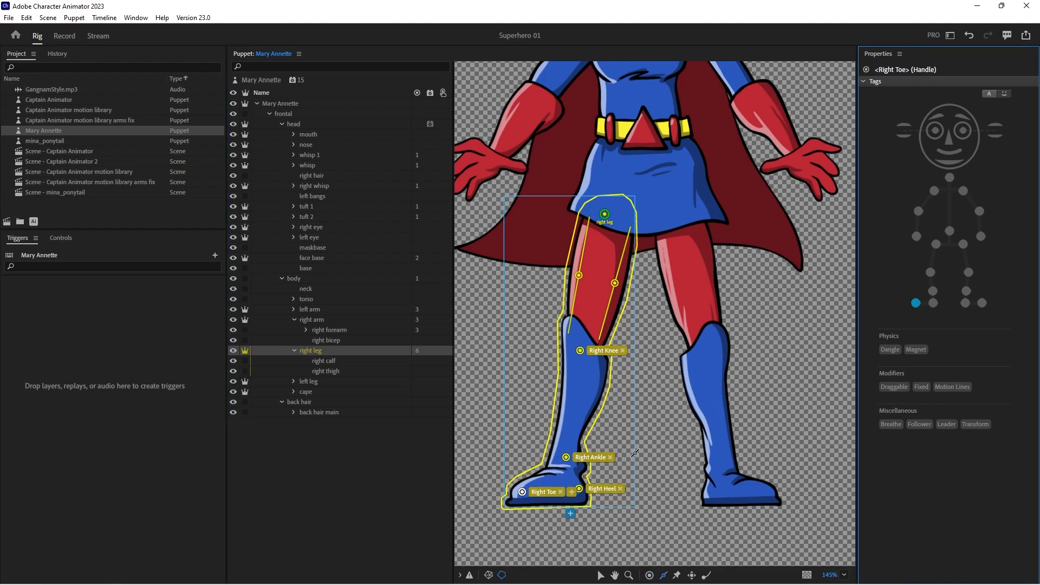
mouse_move(572, 358)
mouse_down()
mouse_move(557, 450)
mouse_move(574, 441)
mouse_move(599, 364)
mouse_up()
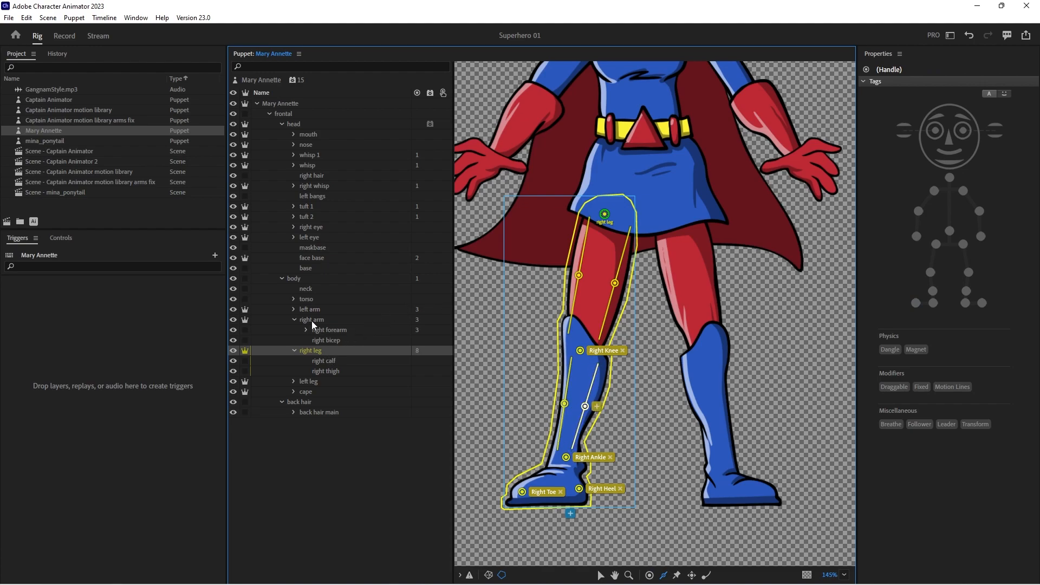
Move the left leg's origin up to the hip under the skirt and add a handle at its knee tagged Left Knee
click(314, 383)
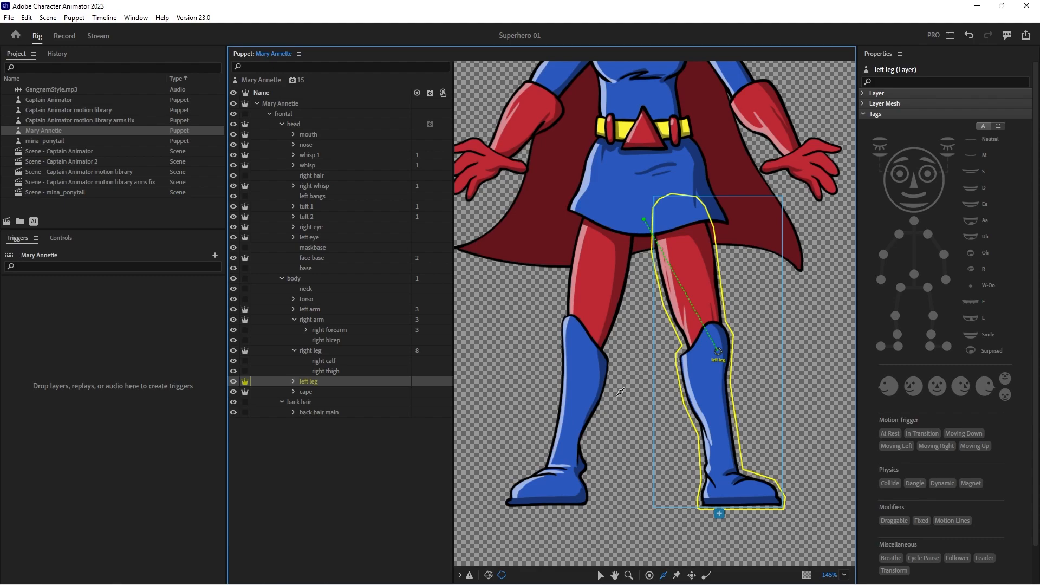
drag(718, 352, 681, 222)
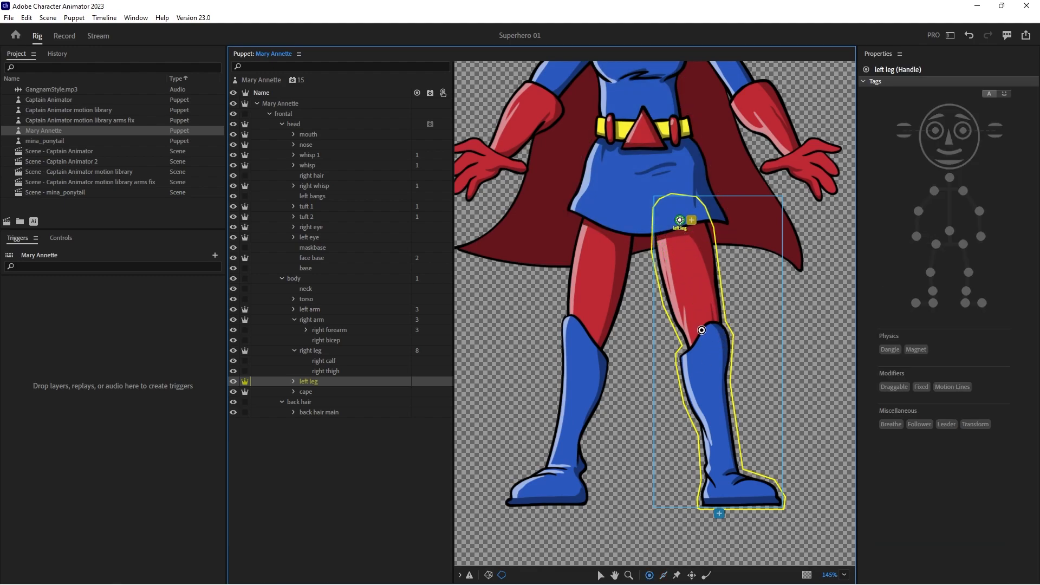
key(h)
click(713, 346)
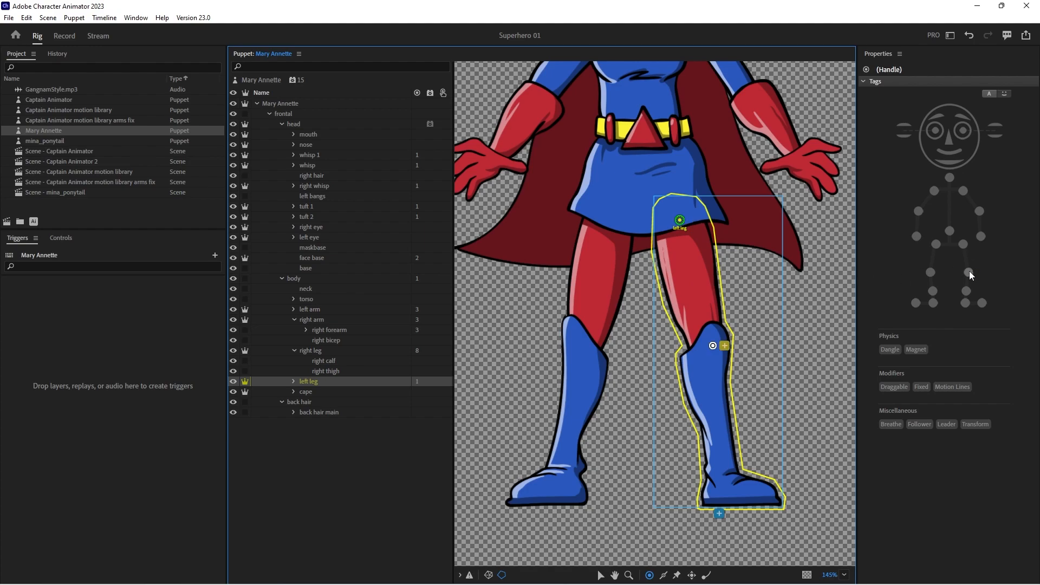
click(968, 272)
Add three handles at the left leg's ankle, toe and heel, tagged Left Ankle, Left Toe and Left Heel
click(721, 465)
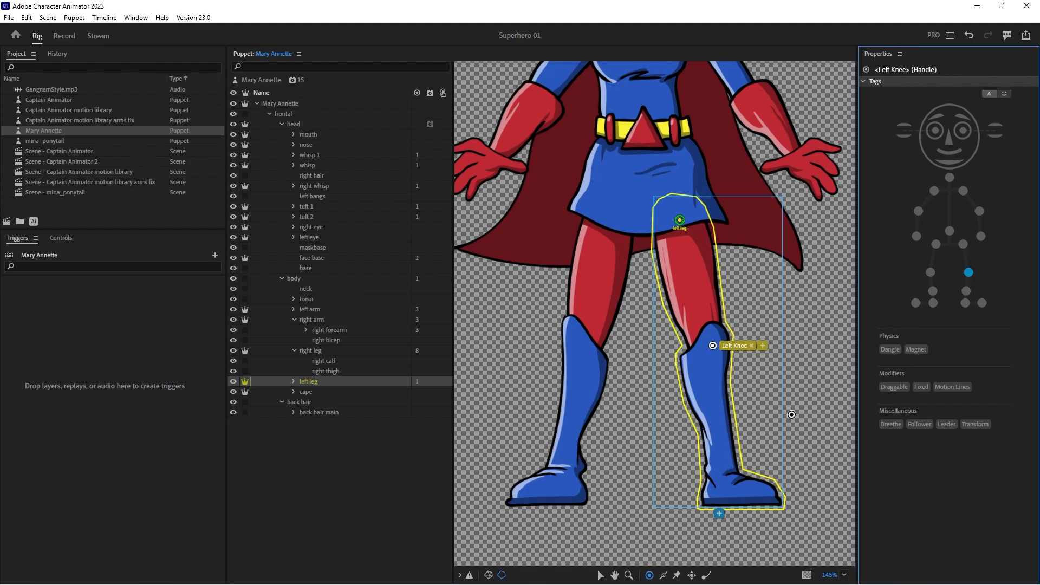
click(966, 292)
click(771, 495)
click(982, 303)
click(712, 494)
click(965, 303)
Draw sticks along both sides of the left thigh and both sides of the left calf
key(s)
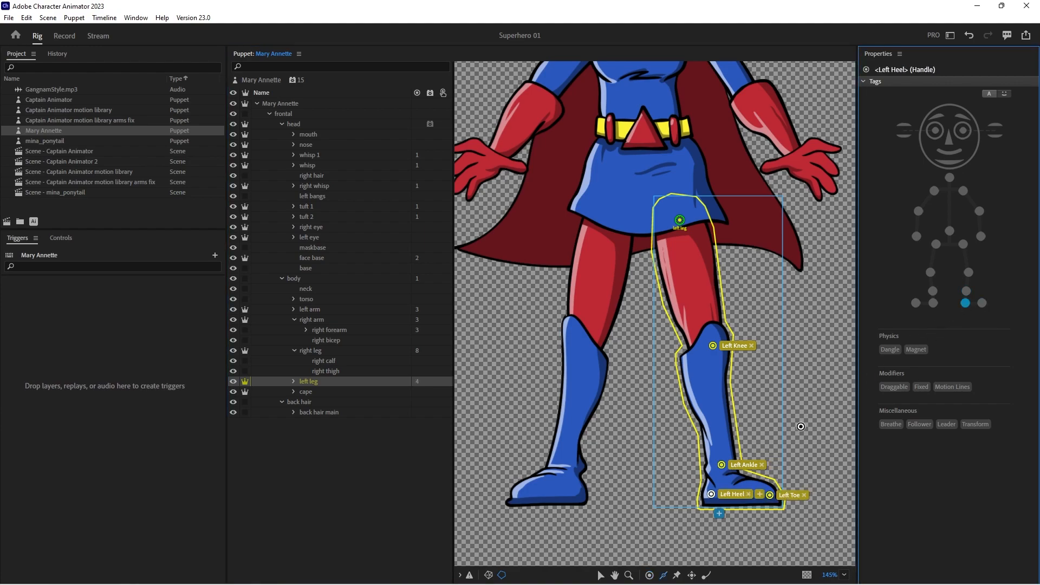
drag(700, 216, 718, 326)
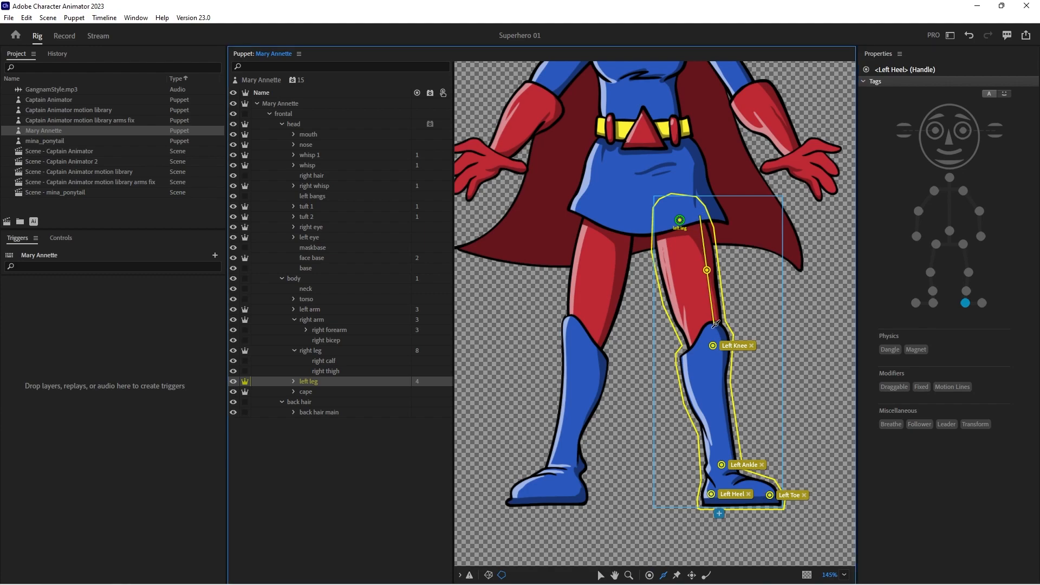
drag(658, 227, 710, 467)
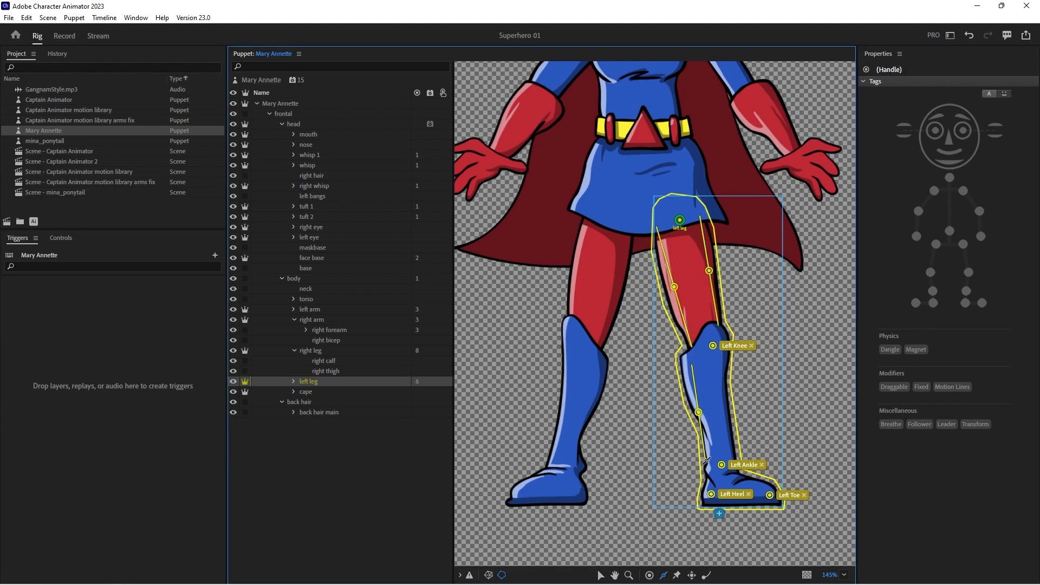
drag(726, 360, 735, 464)
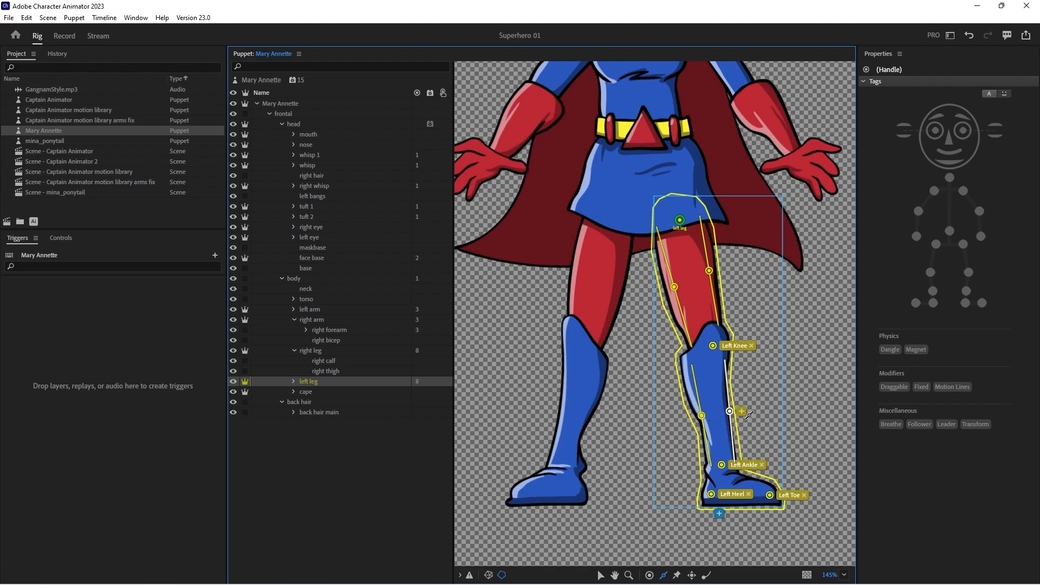
Tag the Left Heel handle as Draggable and Motion Lines
click(711, 494)
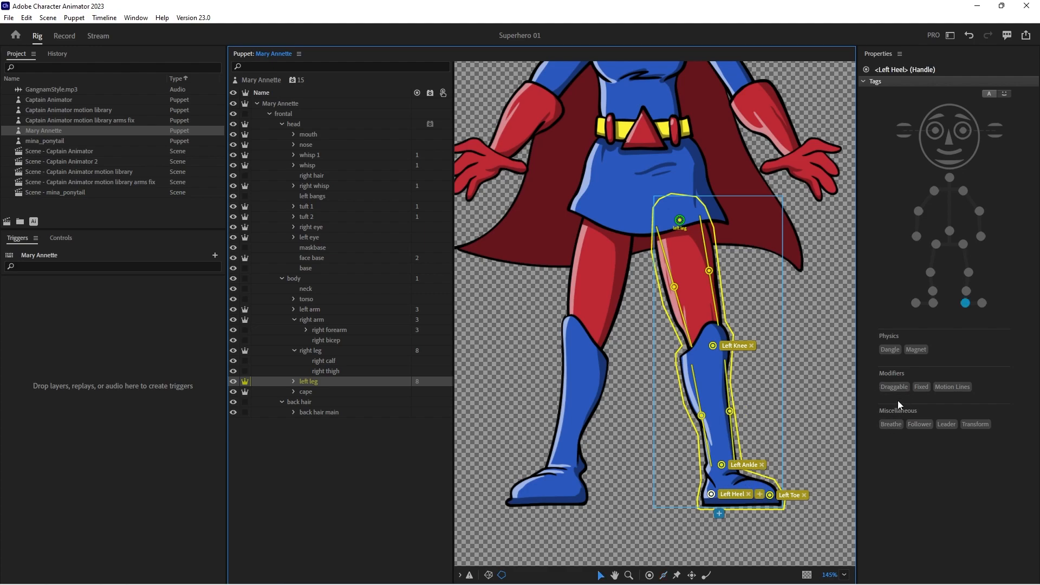
click(894, 387)
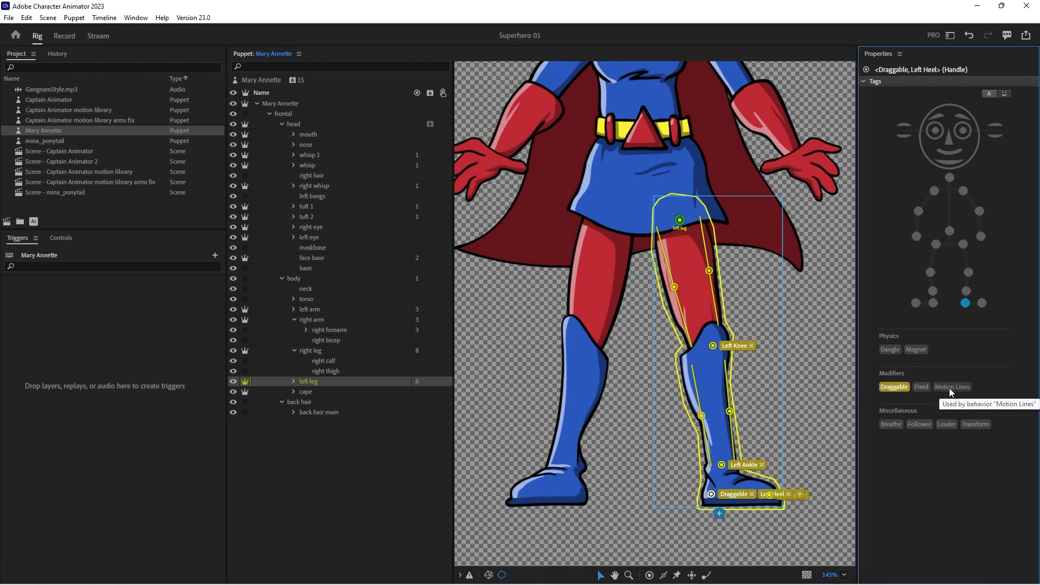
click(952, 387)
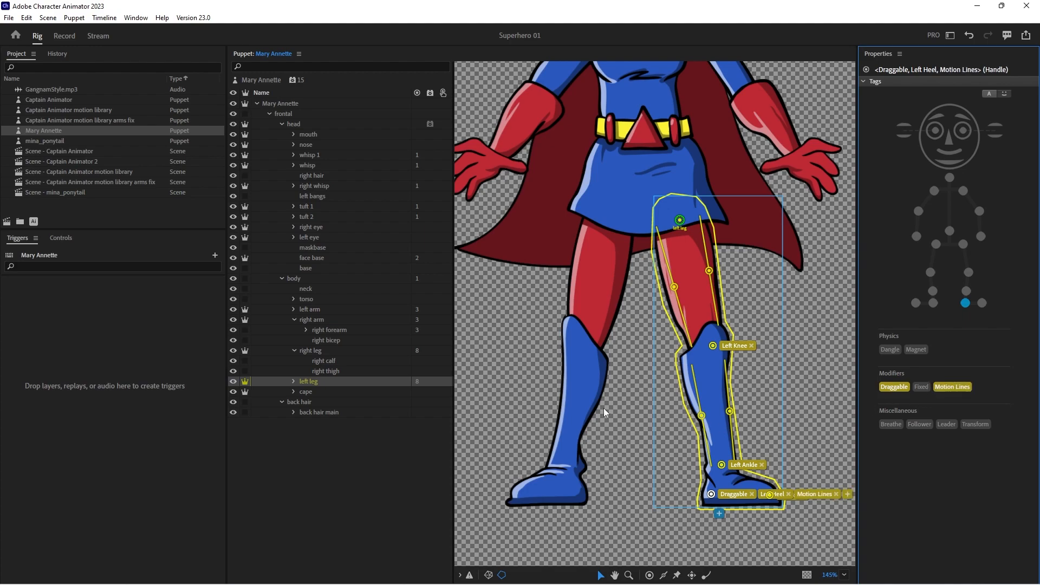
Tag the right leg's Right Heel handle as Draggable and Motion Lines
click(322, 349)
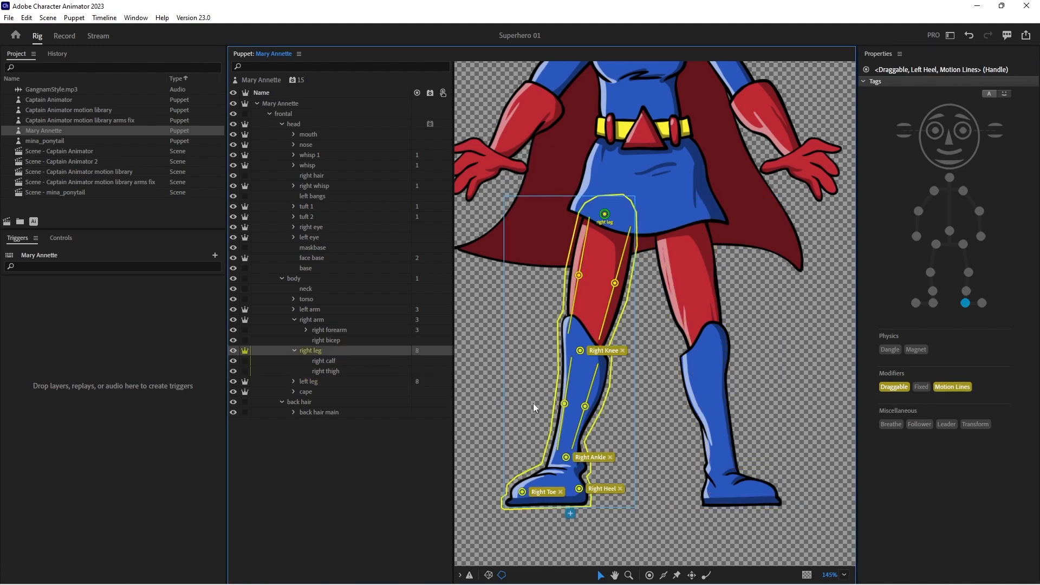
click(580, 489)
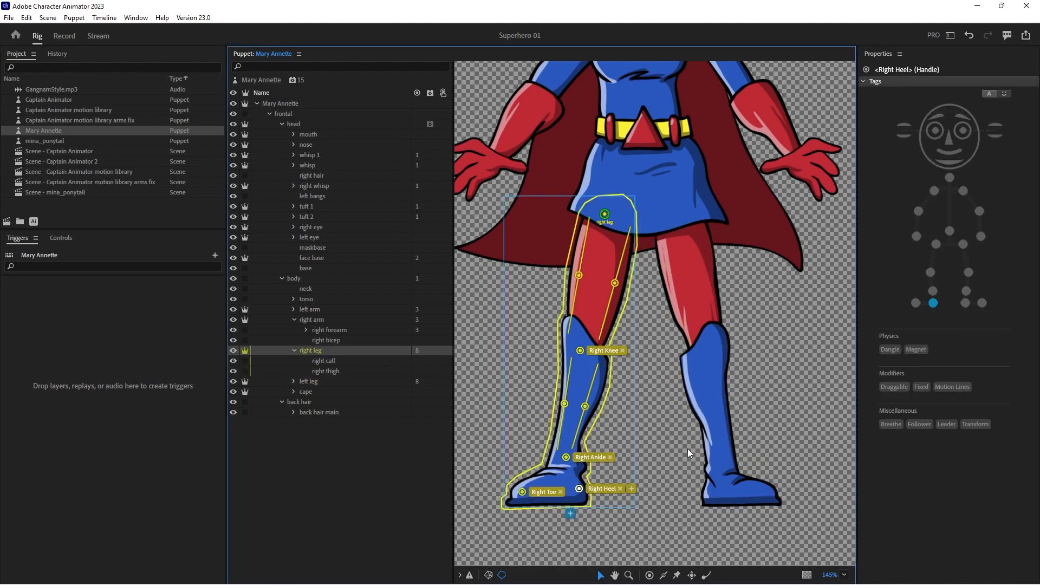
click(894, 386)
click(951, 386)
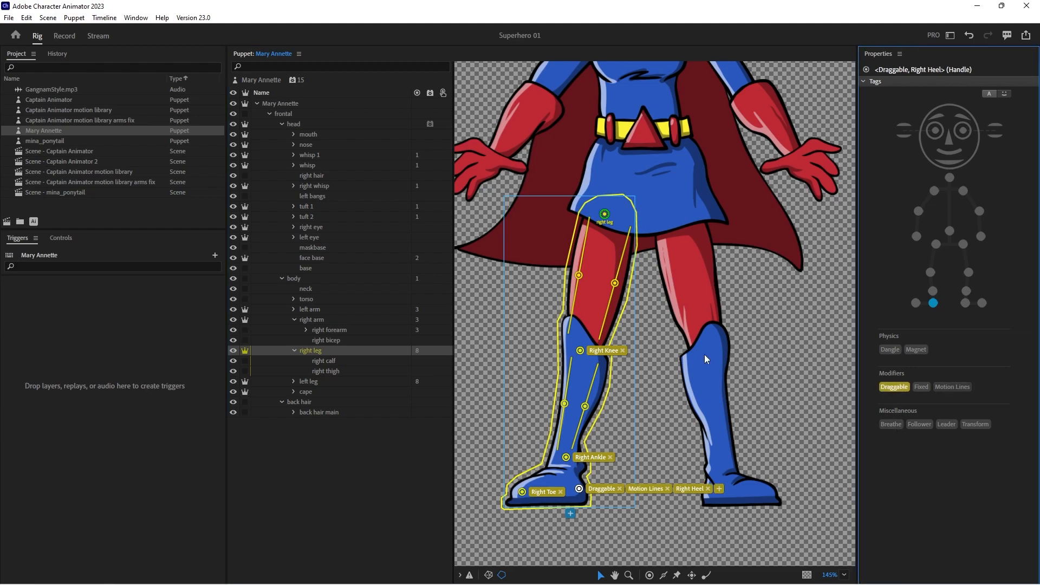
Add handles at both shoulder joints of the body layer, tagged Left Shoulder and Right Shoulder
click(294, 278)
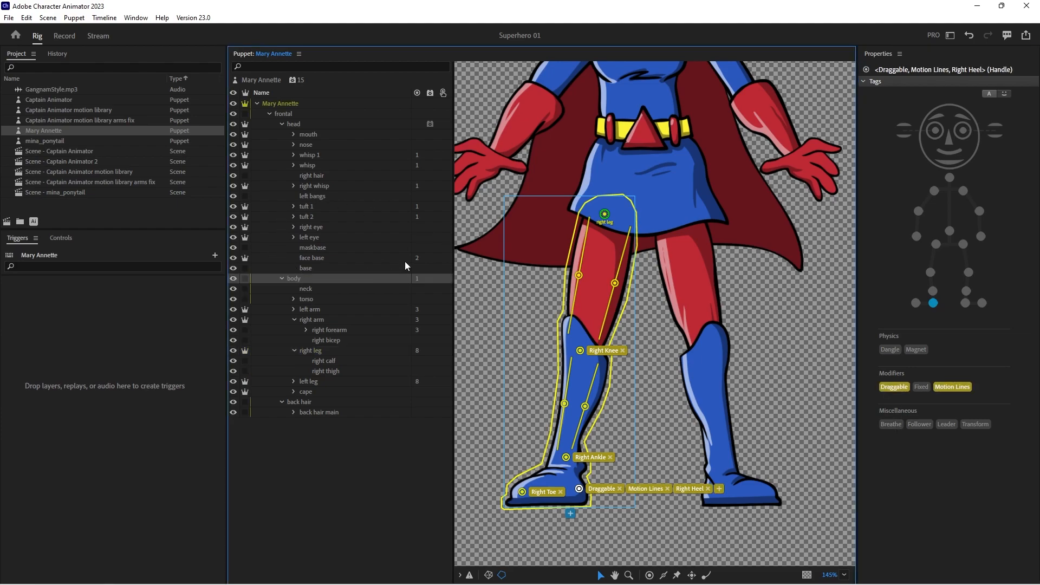
scroll(610, 378, up, 5)
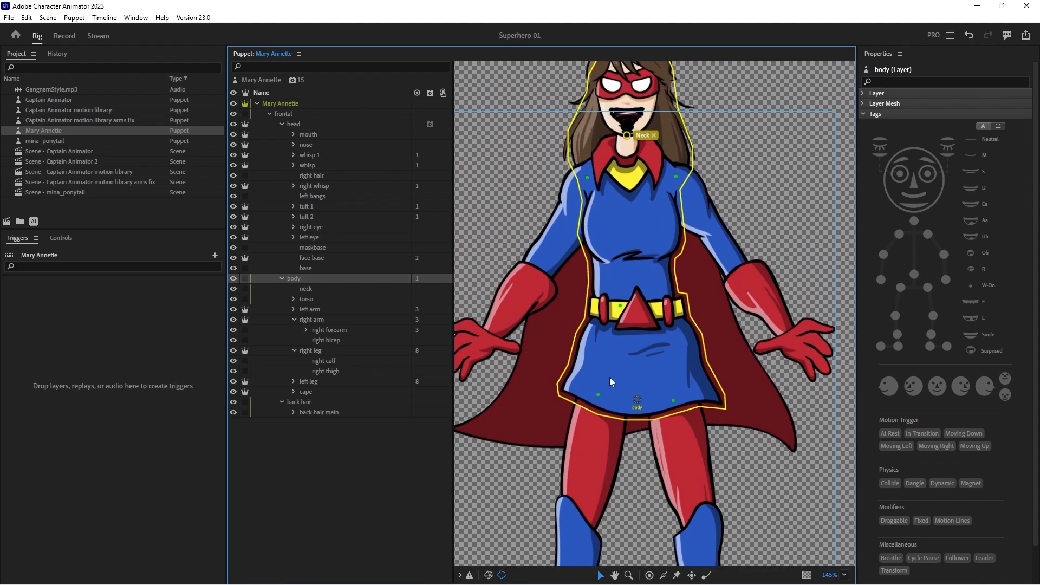
key(h)
click(677, 177)
click(963, 191)
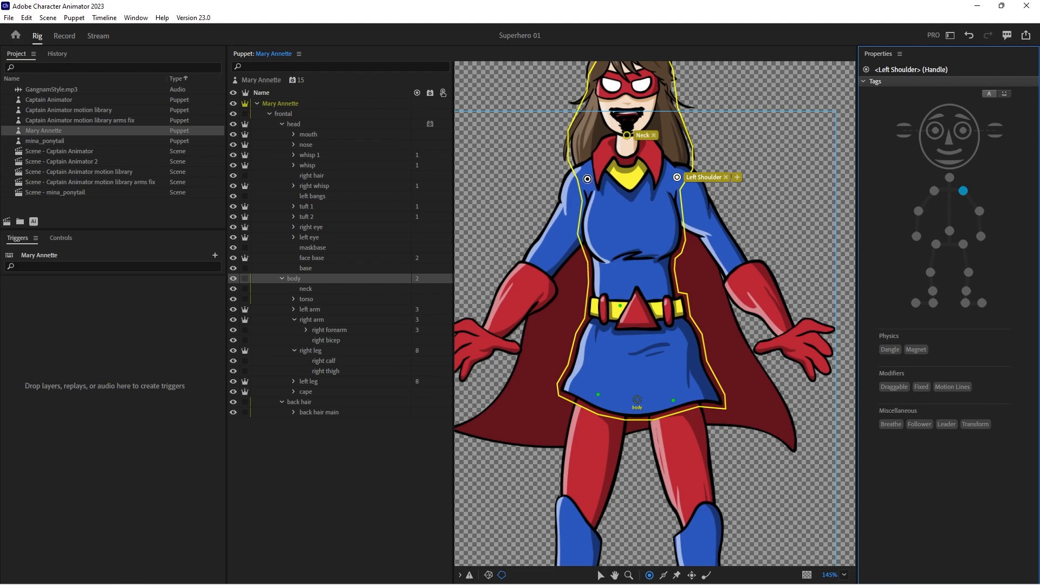
click(587, 177)
click(933, 190)
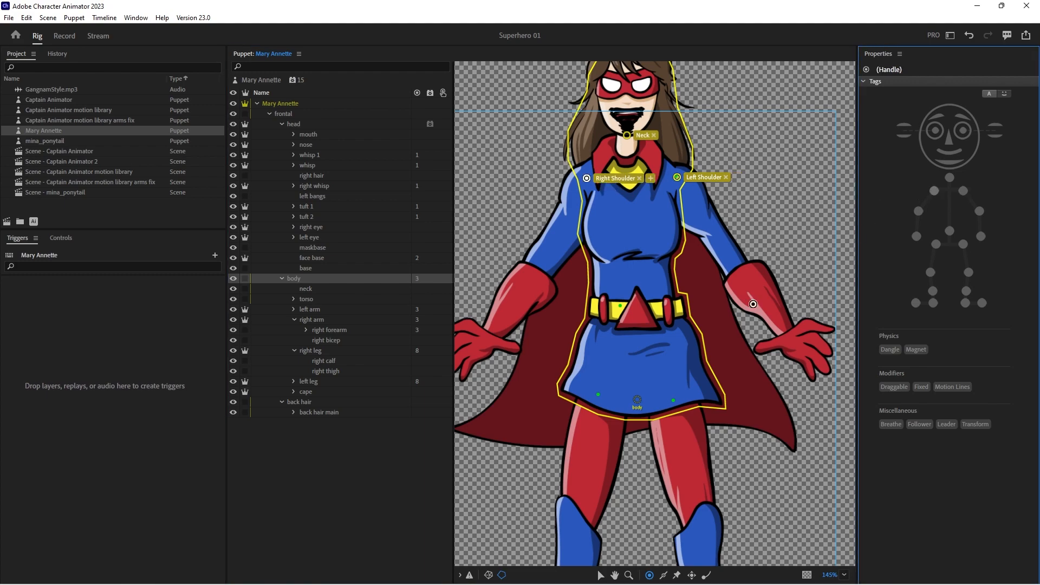
Add handles at both hip joints near the body's skirt hem, tagged Left Hip and Right Hip
click(674, 398)
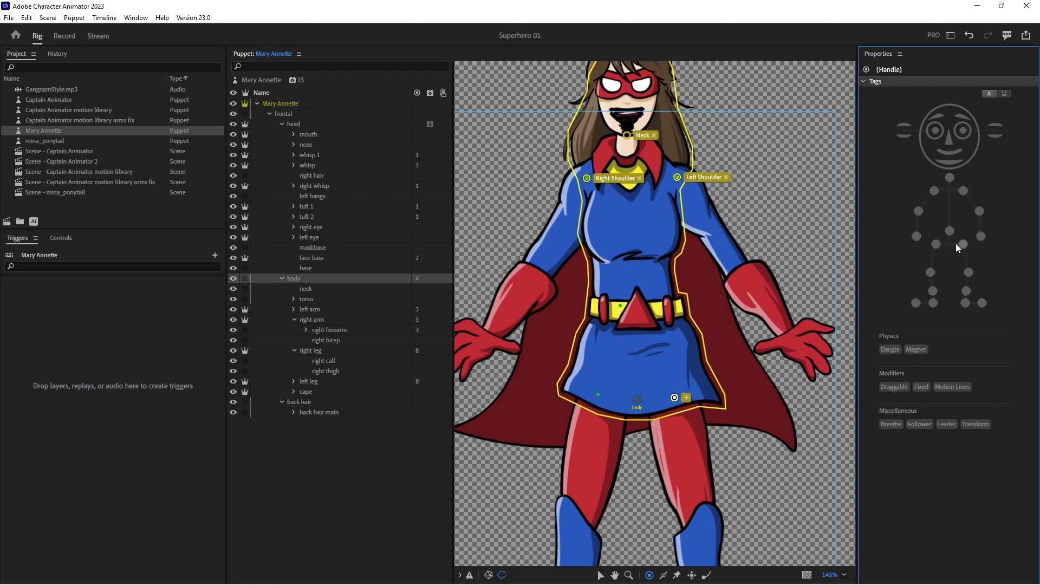
click(962, 245)
click(600, 397)
click(935, 244)
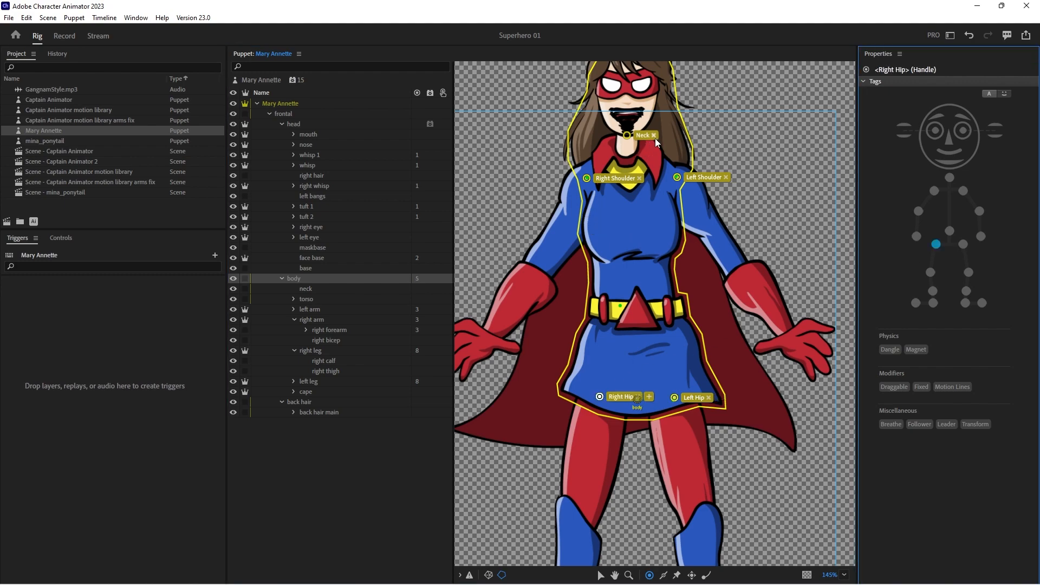
Tag the head layer as Neck in addition to Head, and check the mouth layer's tags
click(346, 125)
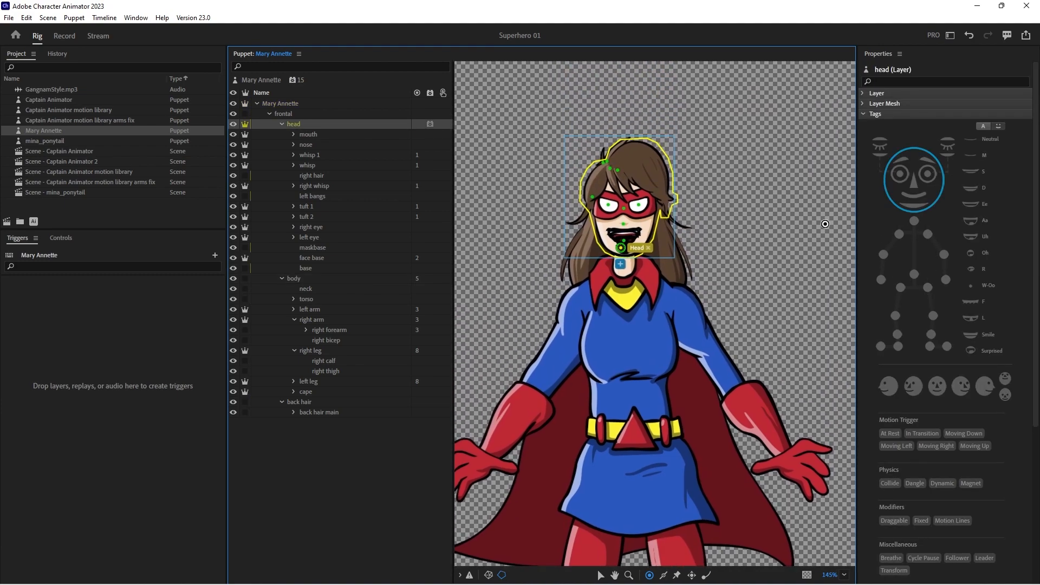
click(915, 220)
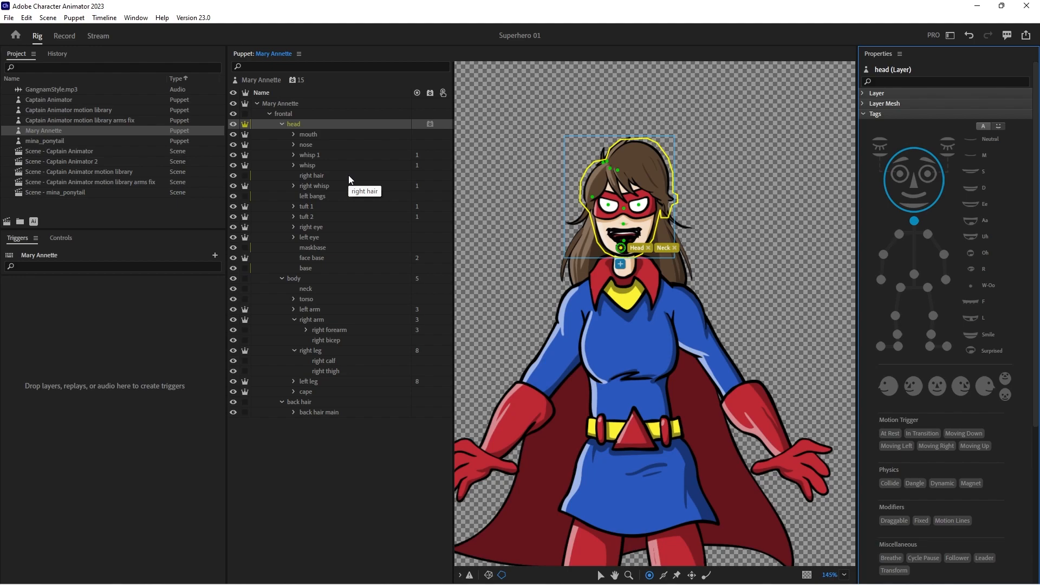
click(309, 135)
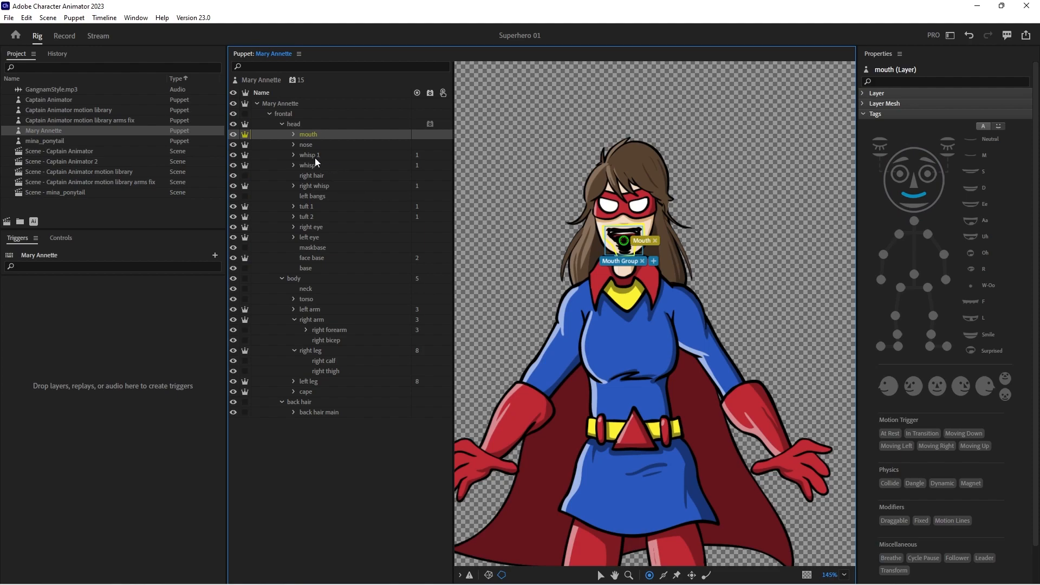
click(297, 125)
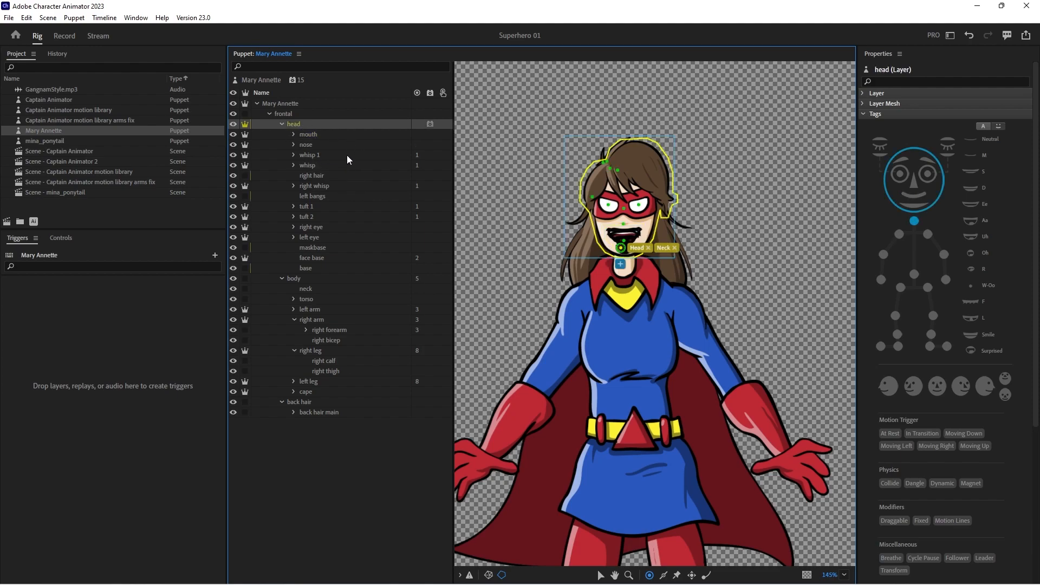
Tag the back hair layer as Head and make it warp independently
click(311, 279)
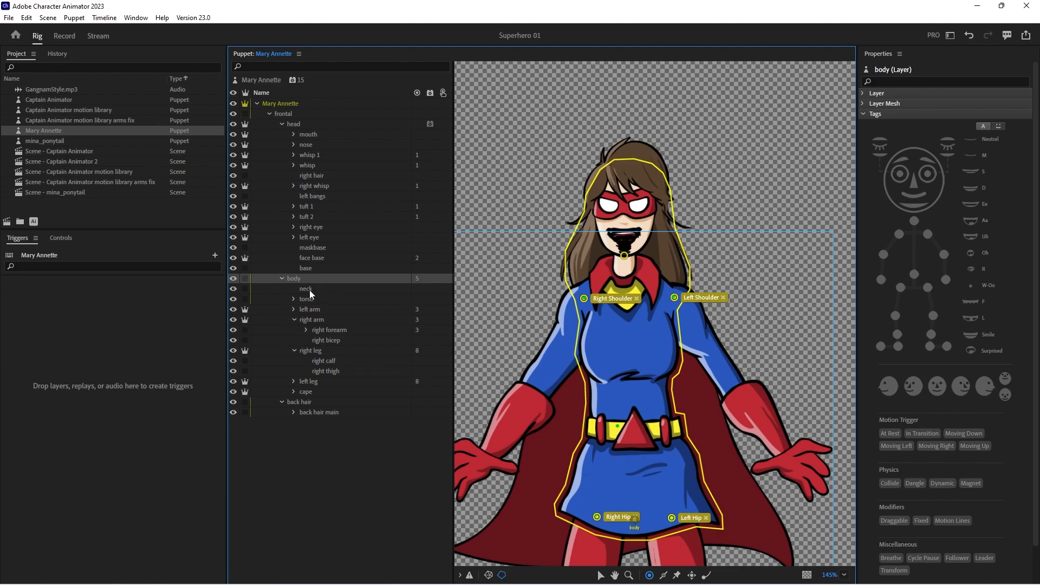
click(307, 403)
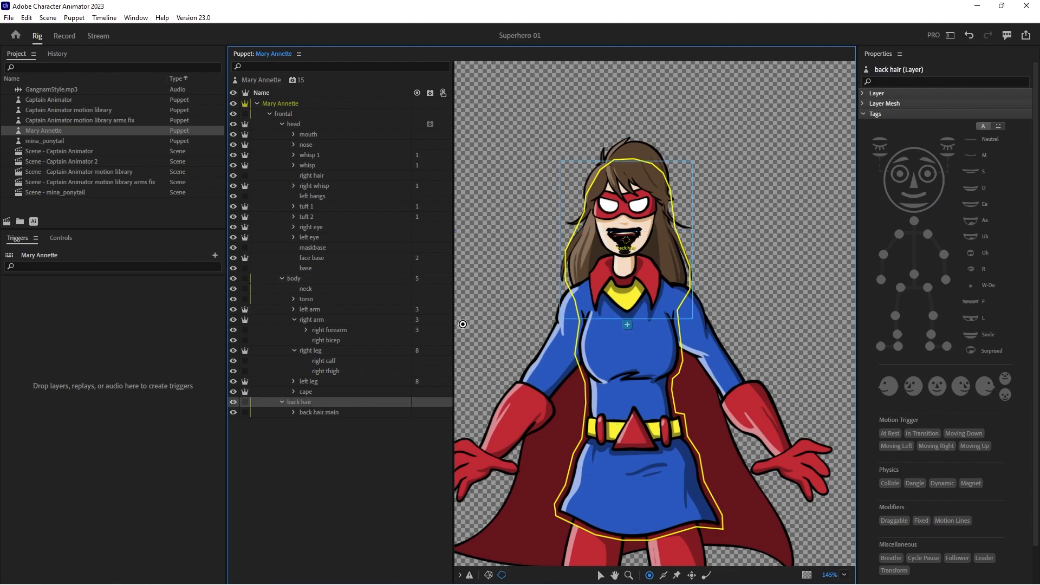
click(916, 152)
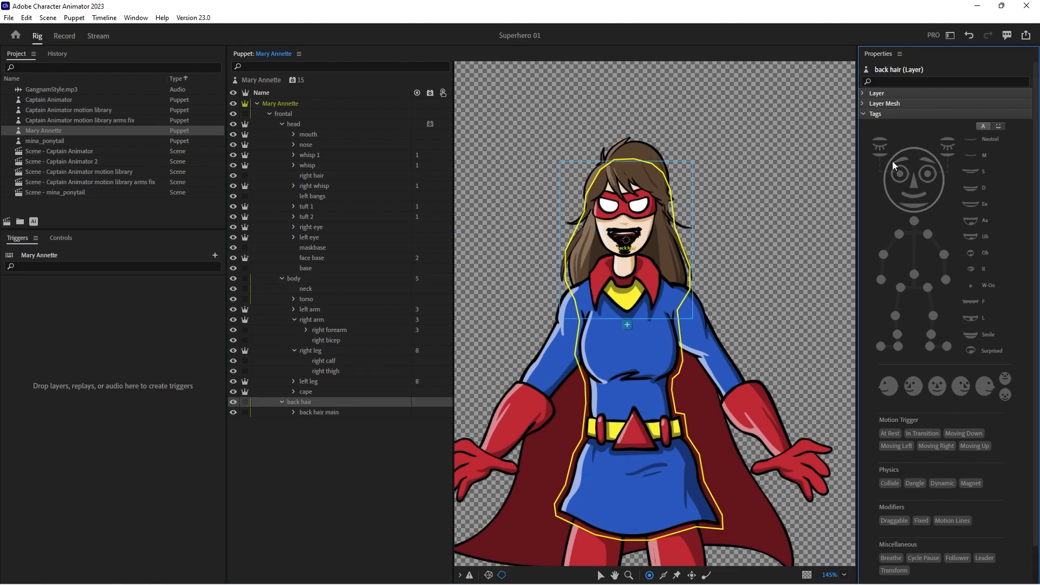
click(245, 402)
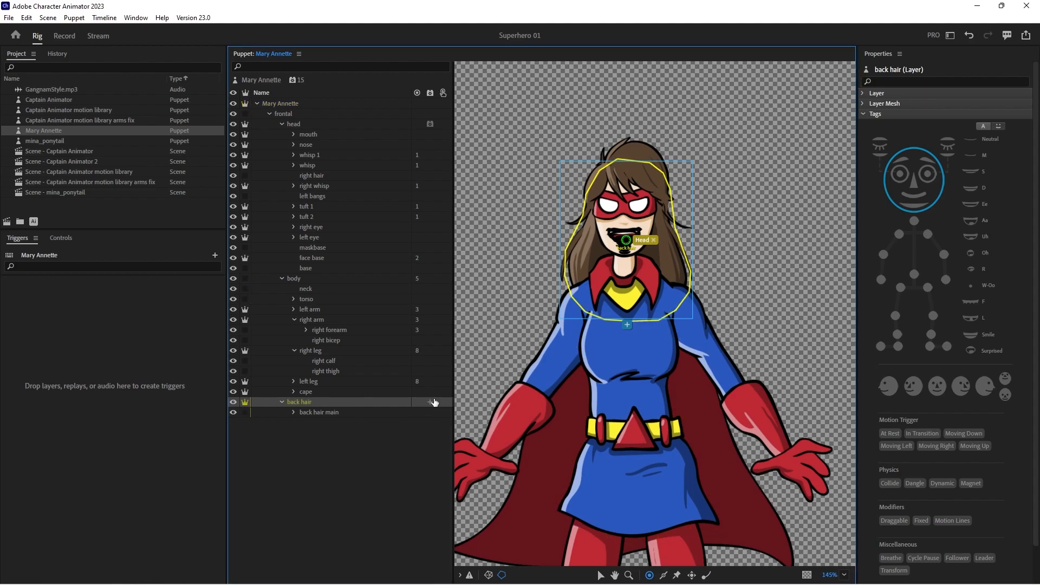
Add the Face behavior to the back hair layer and set two of its parameters to -150 and 0
click(429, 402)
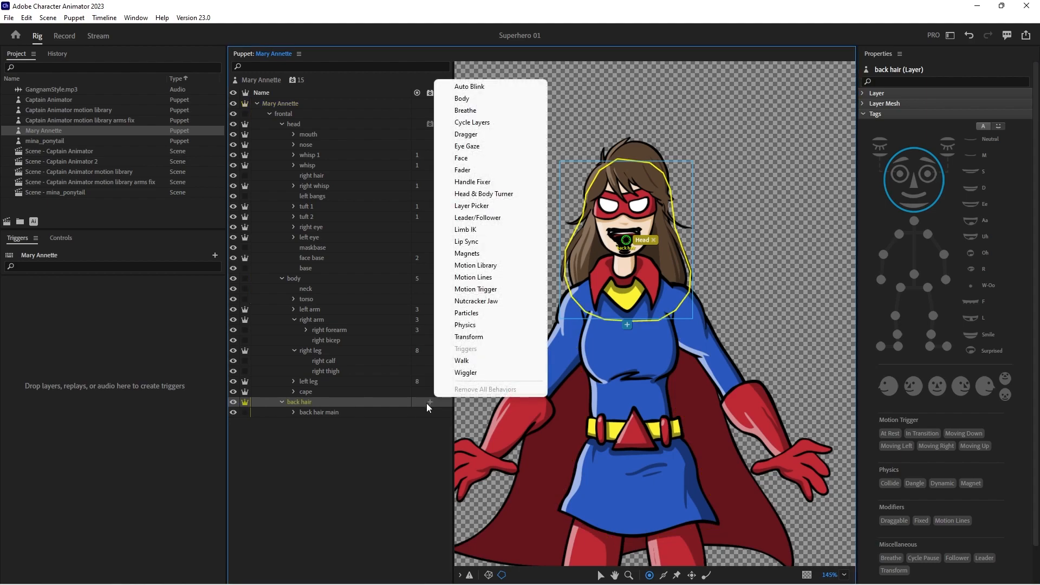
click(479, 158)
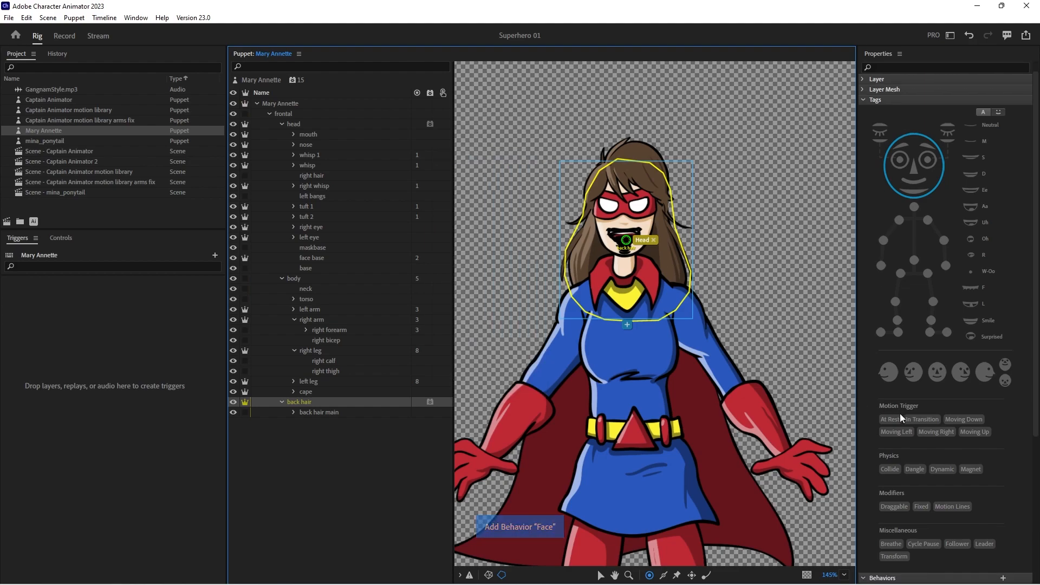
scroll(951, 412, down, 5)
click(994, 429)
text(-150)
click(995, 440)
text(0)
key(Return)
click(994, 451)
key(Return)
Move the back hair layer's origin slightly upward over the mouth
key(v)
drag(627, 241, 624, 236)
Make the main hair layer inside back hair main warp independently and place its origin on the forehead
click(293, 413)
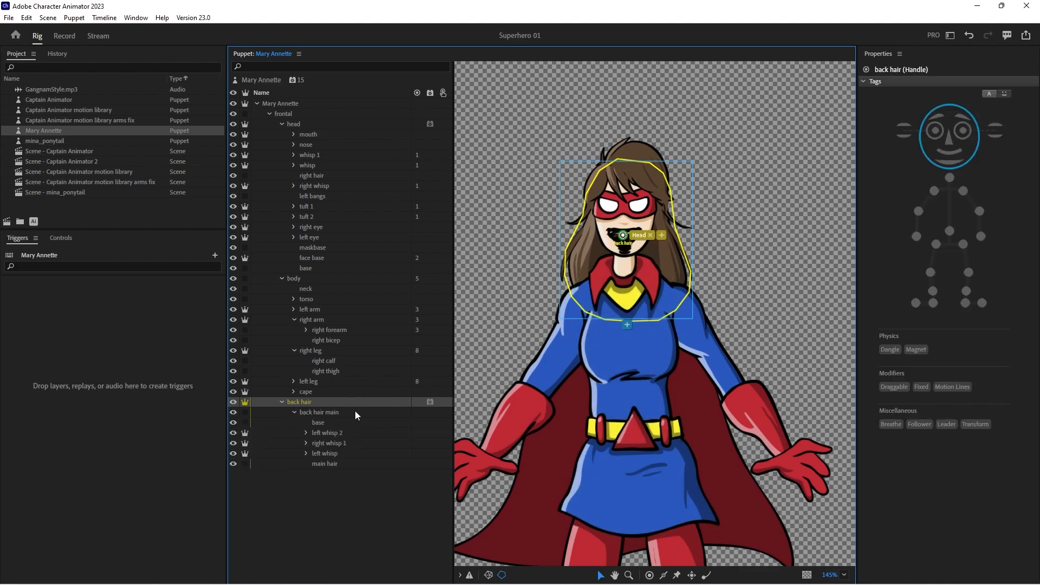
click(344, 463)
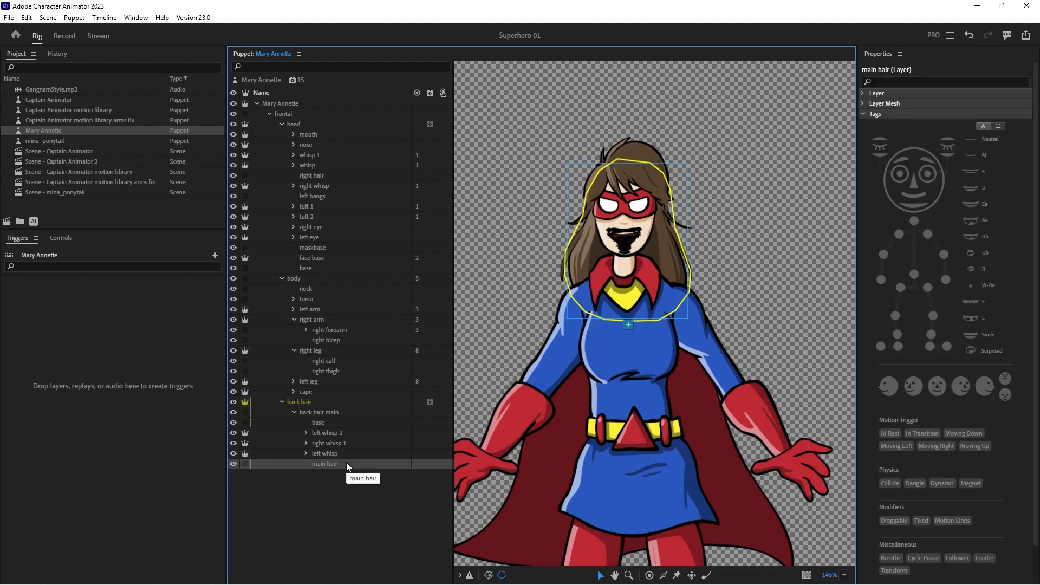
click(245, 463)
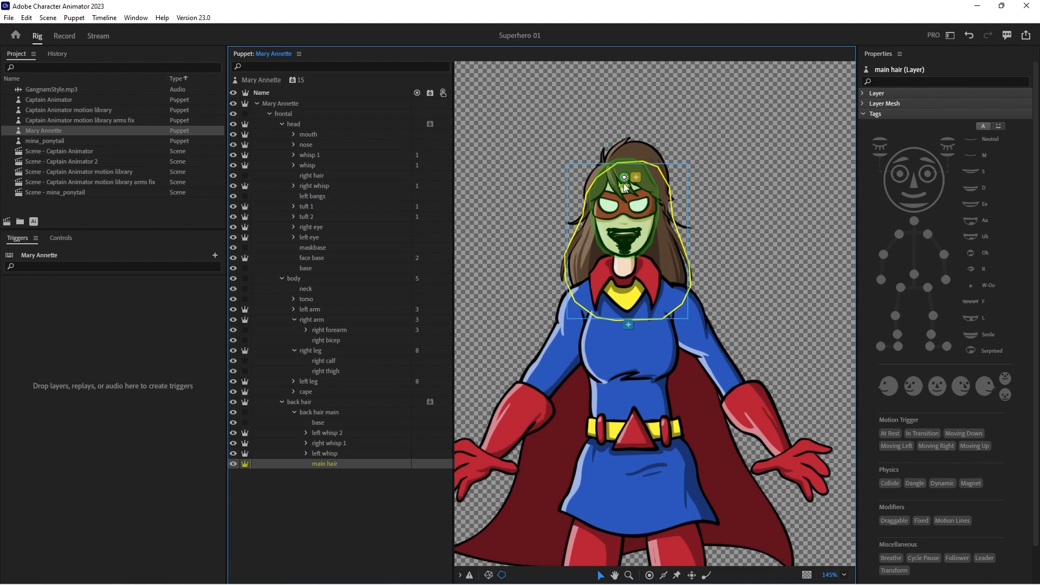
click(624, 178)
Add a dangle handle at the lower centre of the main hair, over the collar area
key(d)
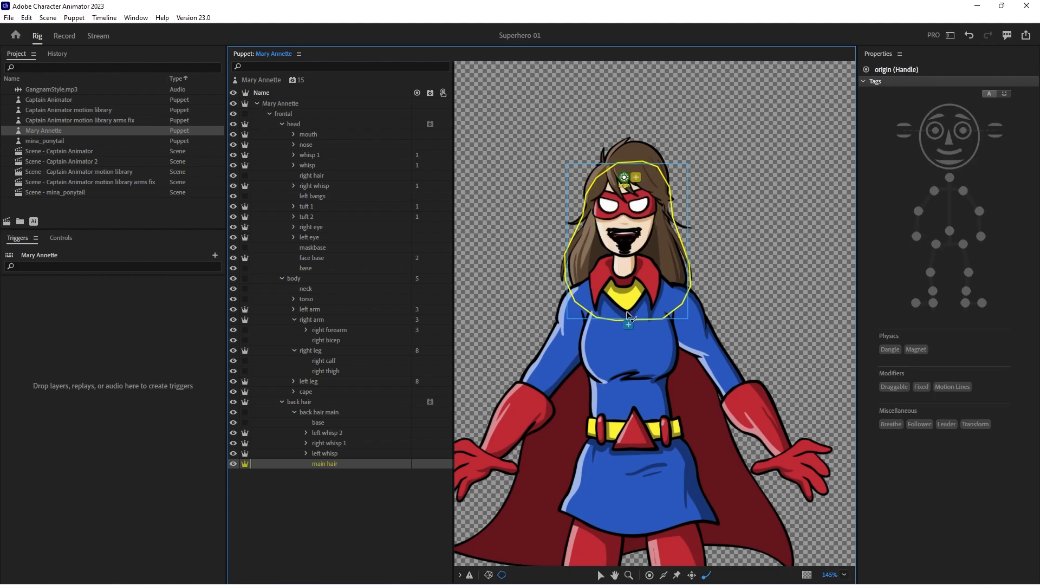
click(626, 310)
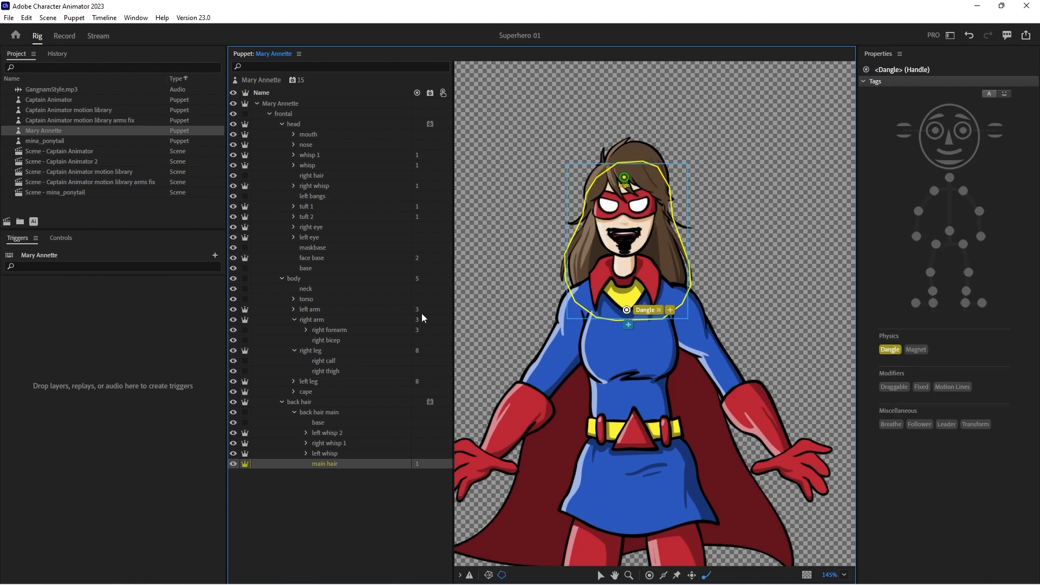
Attach the origins of left whisp 2, right whisp 1 and left whisp to the edge of the head and add a dangle handle at each tip
click(332, 434)
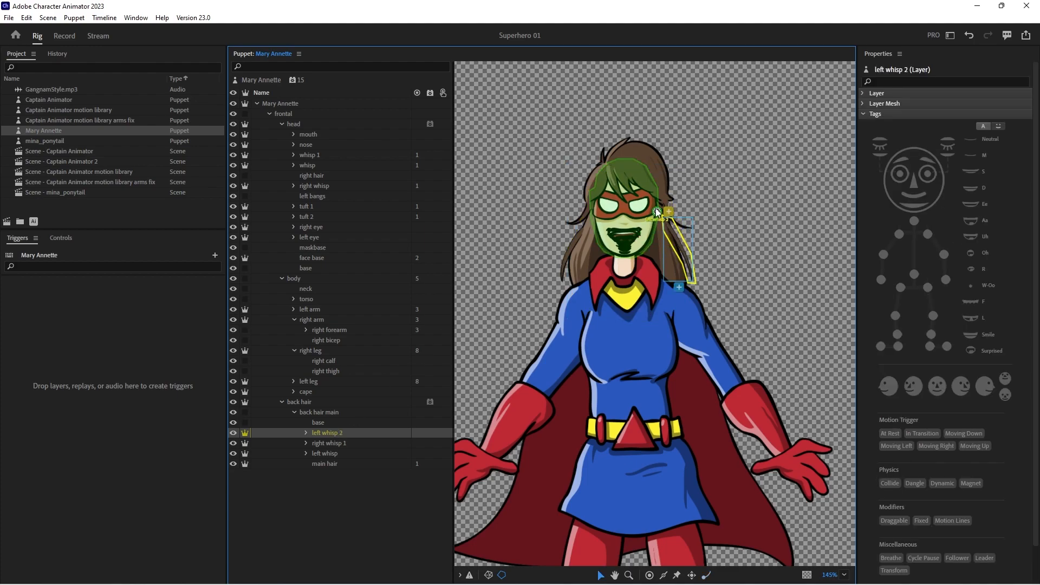
click(657, 211)
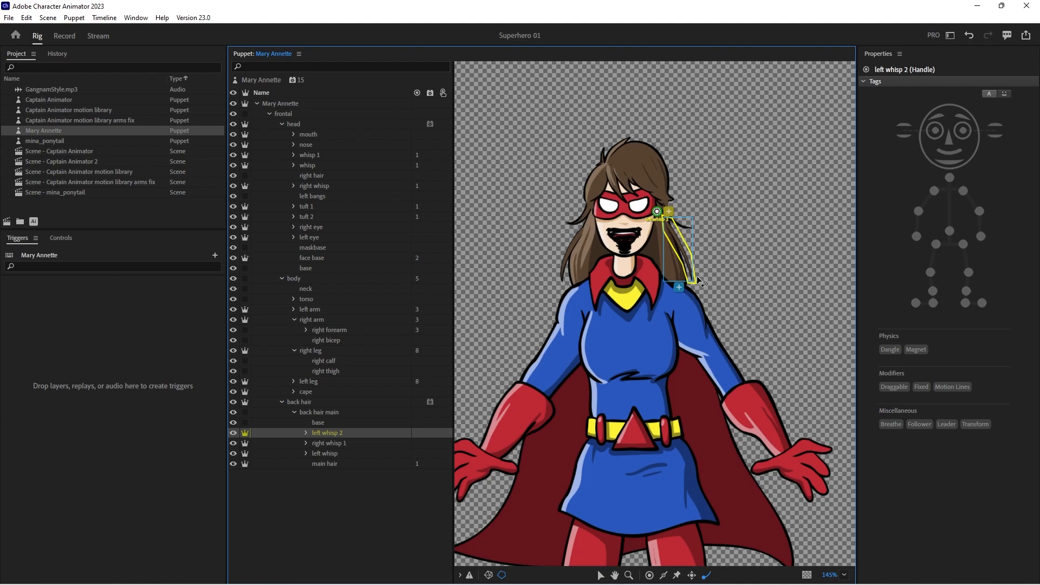
click(342, 443)
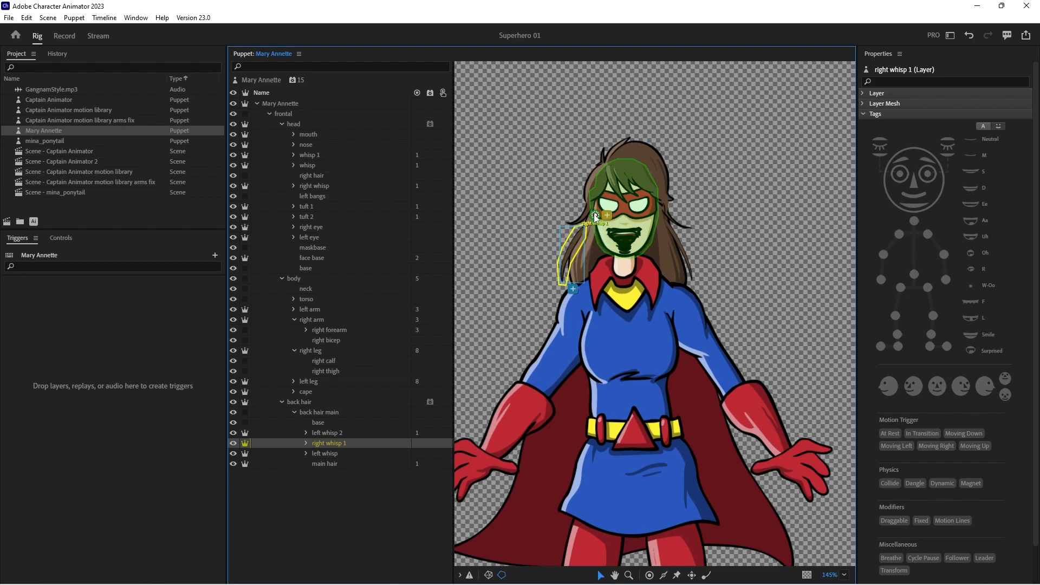
click(595, 215)
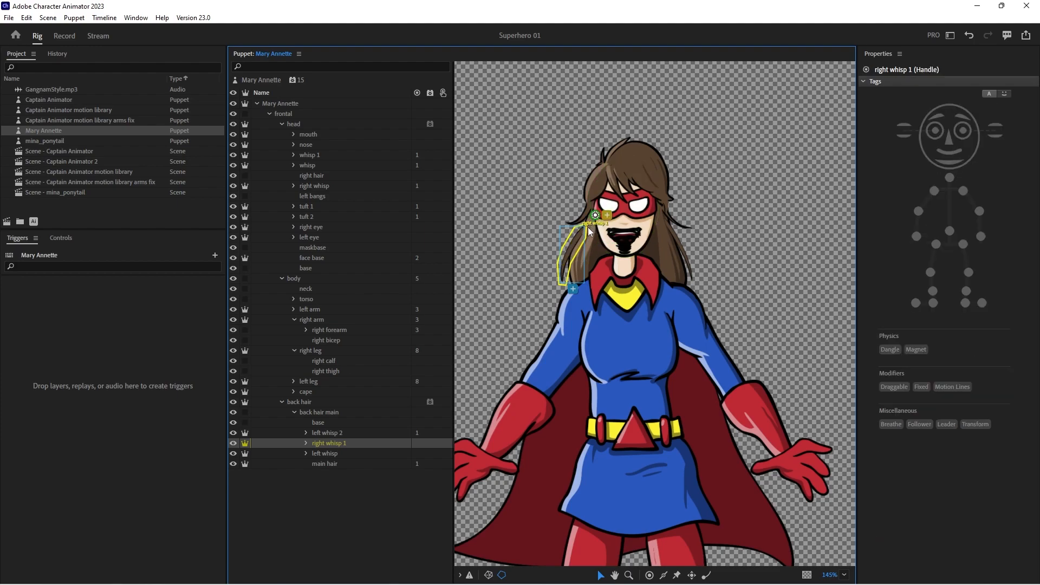
click(563, 278)
click(352, 453)
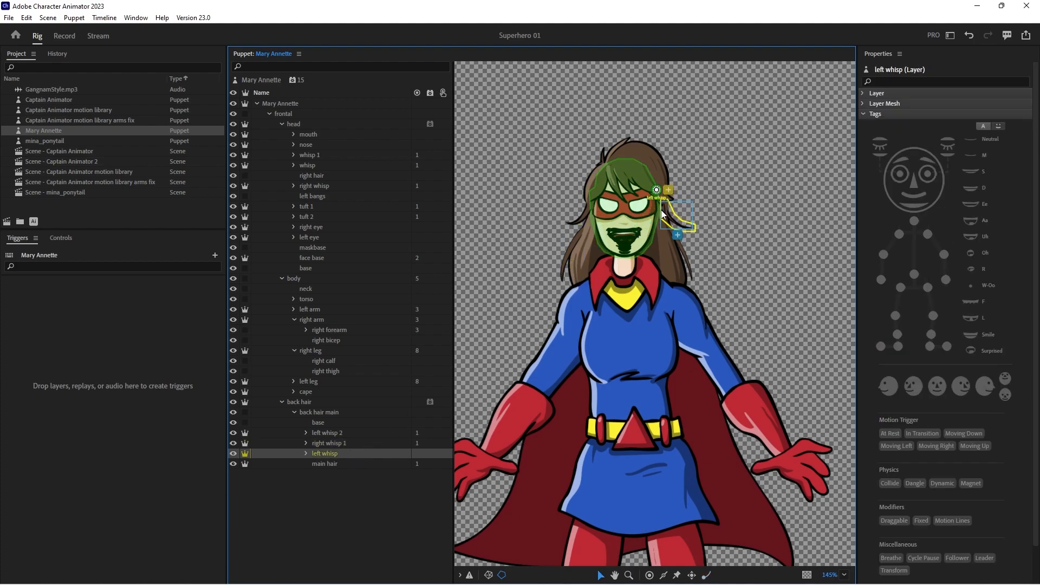
click(662, 212)
key(d)
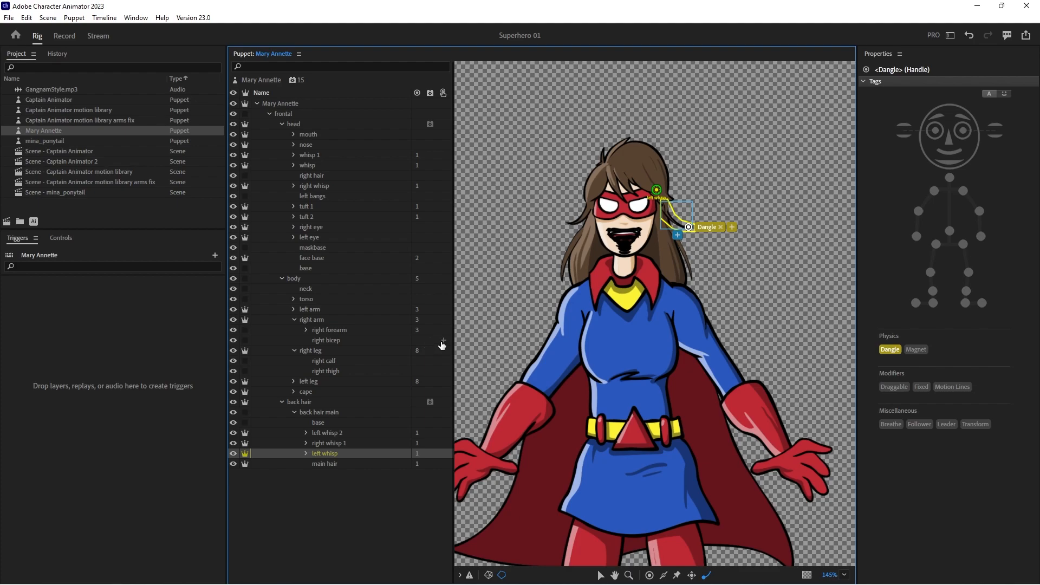
Create a scene from the Mary Annette puppet and show it in recording mode
click(8, 222)
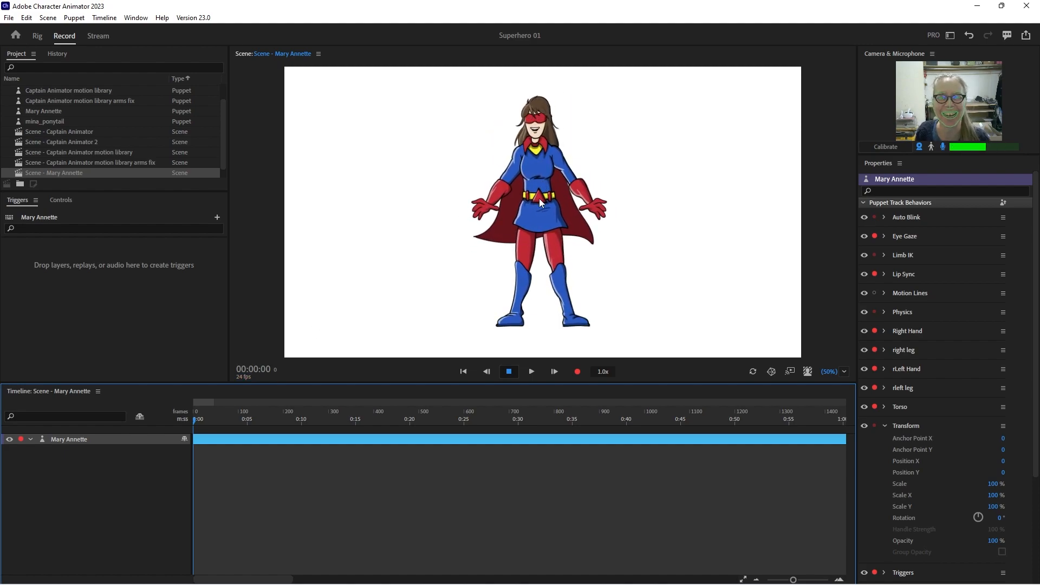
click(37, 36)
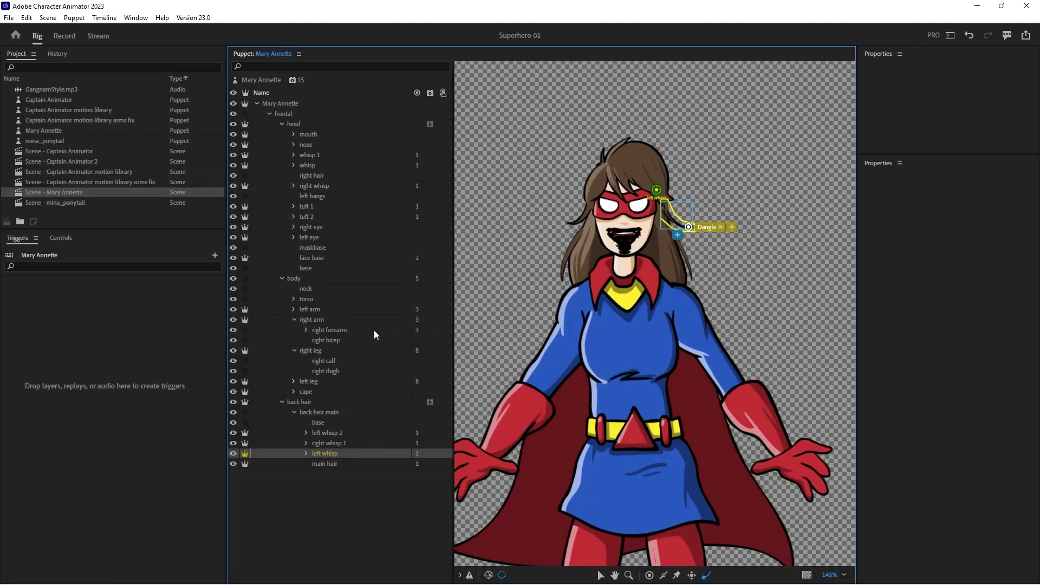
click(65, 36)
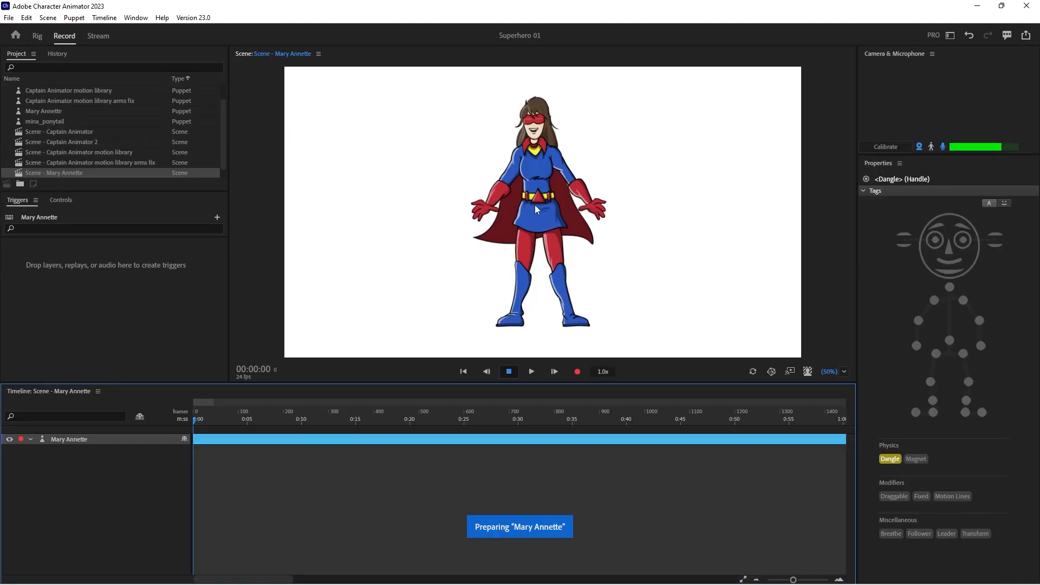
Move the puppet's torso up and down and raise both hands in the scene to test the rig
click(540, 200)
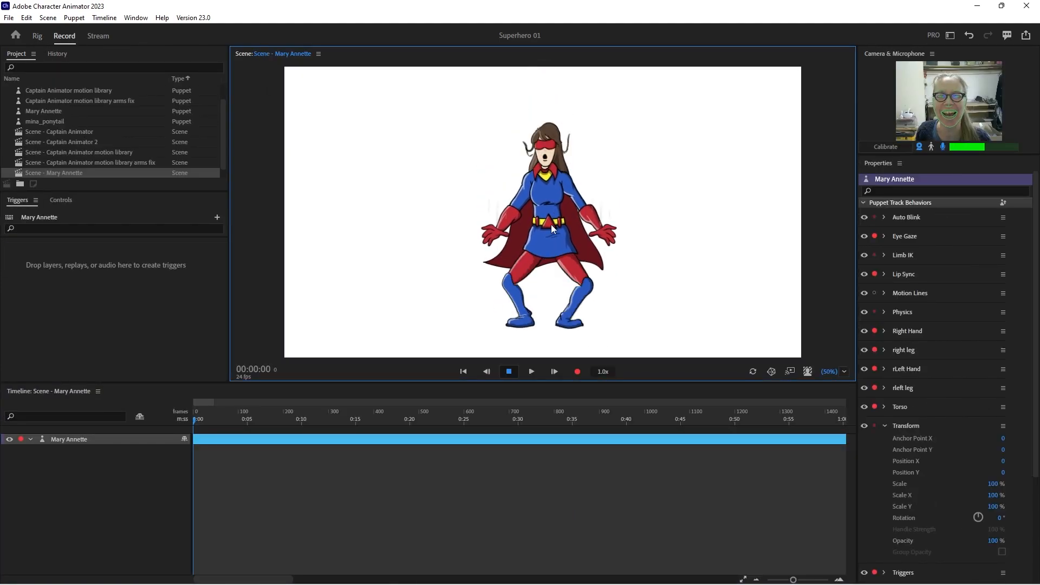
drag(554, 221, 588, 201)
drag(501, 215, 486, 176)
drag(548, 212, 552, 186)
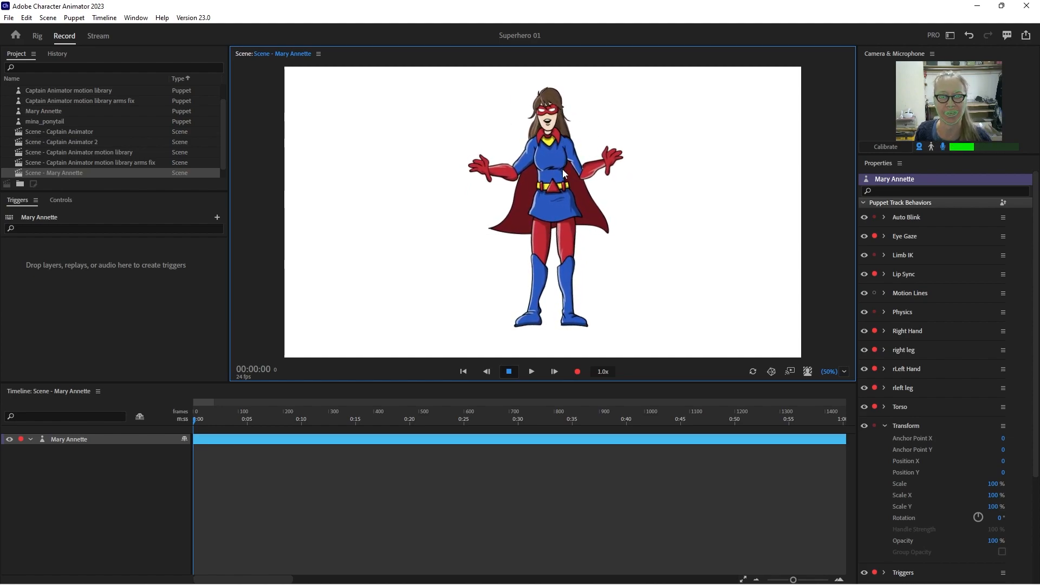
drag(568, 165, 562, 217)
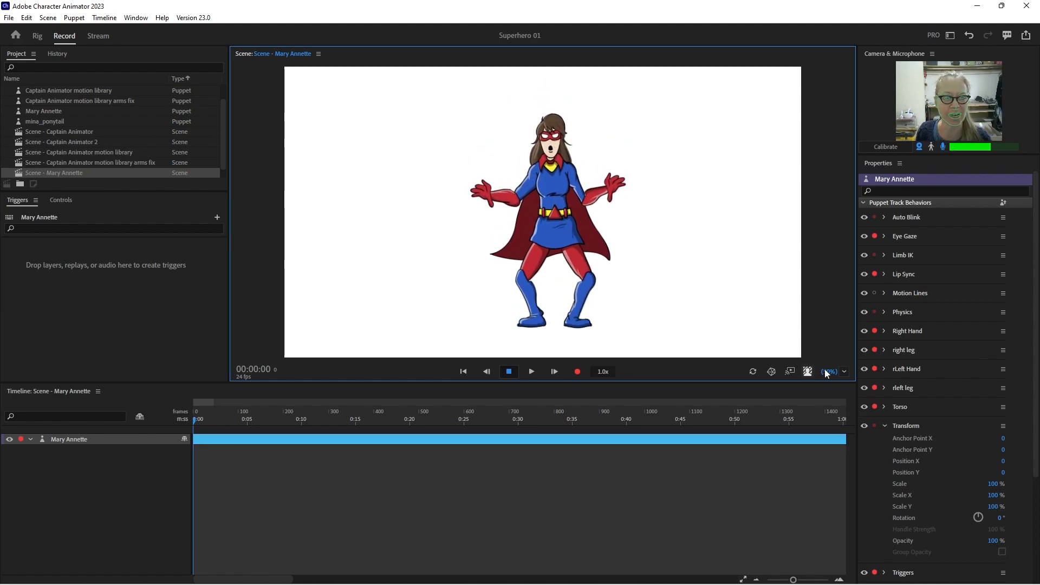
Set the Torso behavior's Head Position Strength and Head Scale Strength to 0% and Head Tilt Strength to 30%, and recalibrate the face tracking
drag(831, 369, 823, 297)
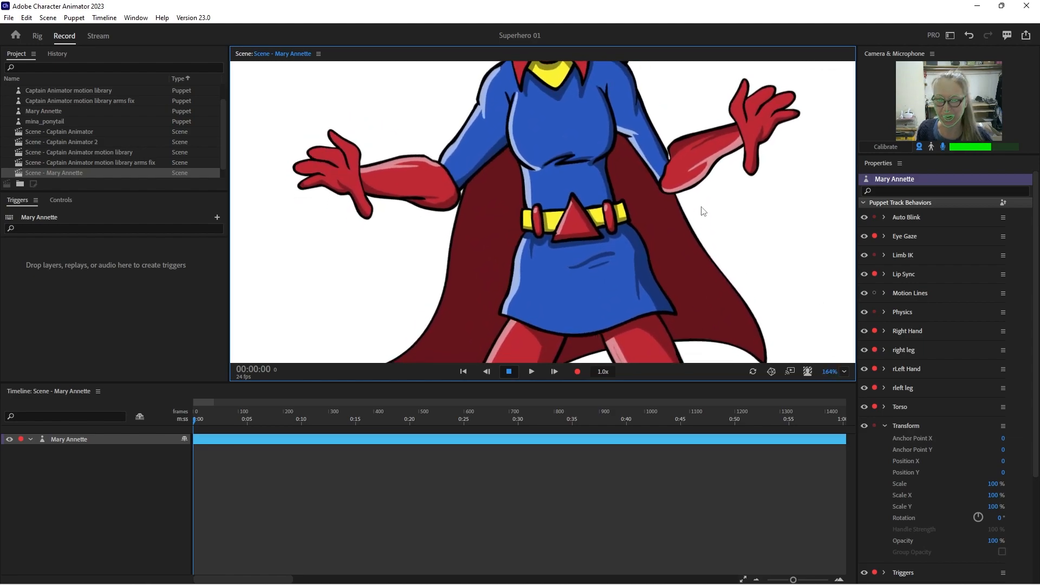
scroll(697, 275, up, 5)
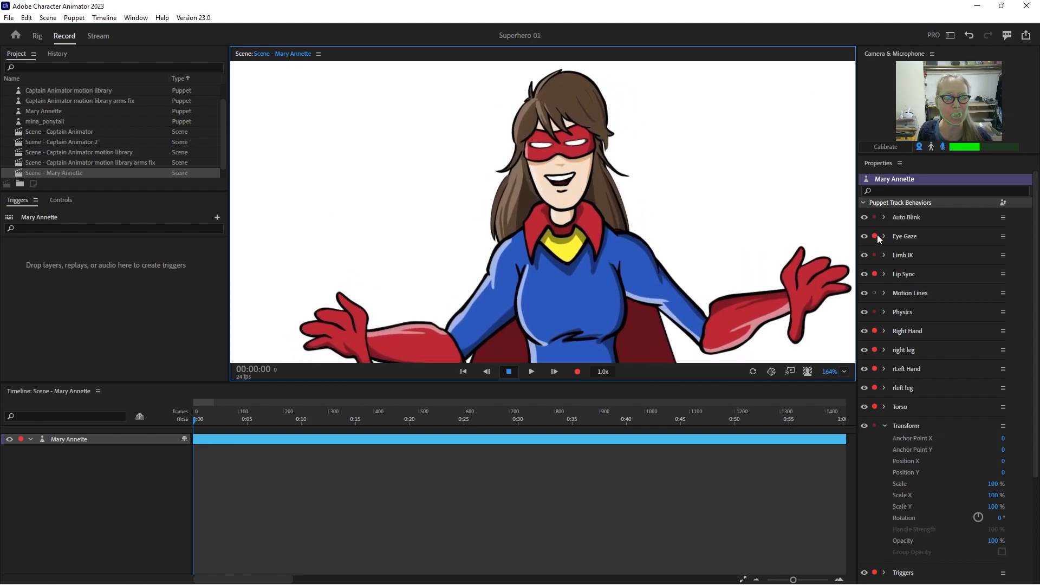
click(885, 425)
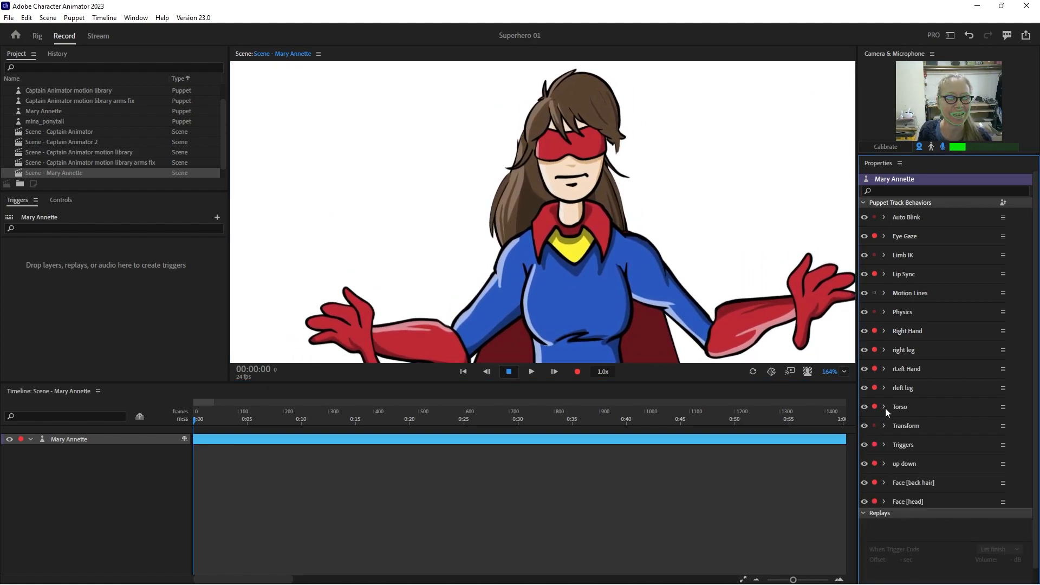
click(885, 407)
click(990, 465)
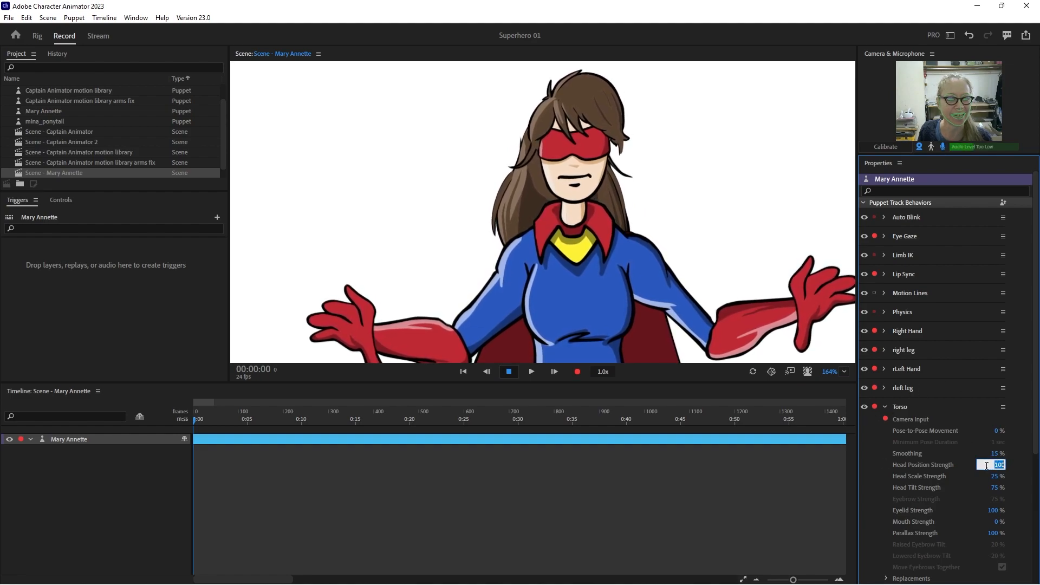
text(0)
key(Return)
click(993, 476)
text(0)
key(Return)
click(995, 488)
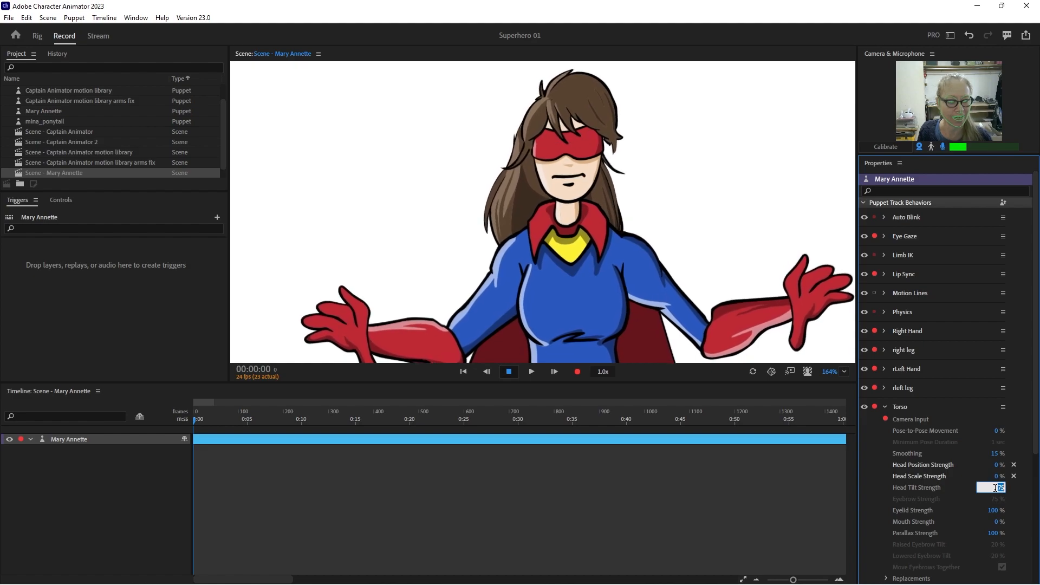
text(30)
key(Return)
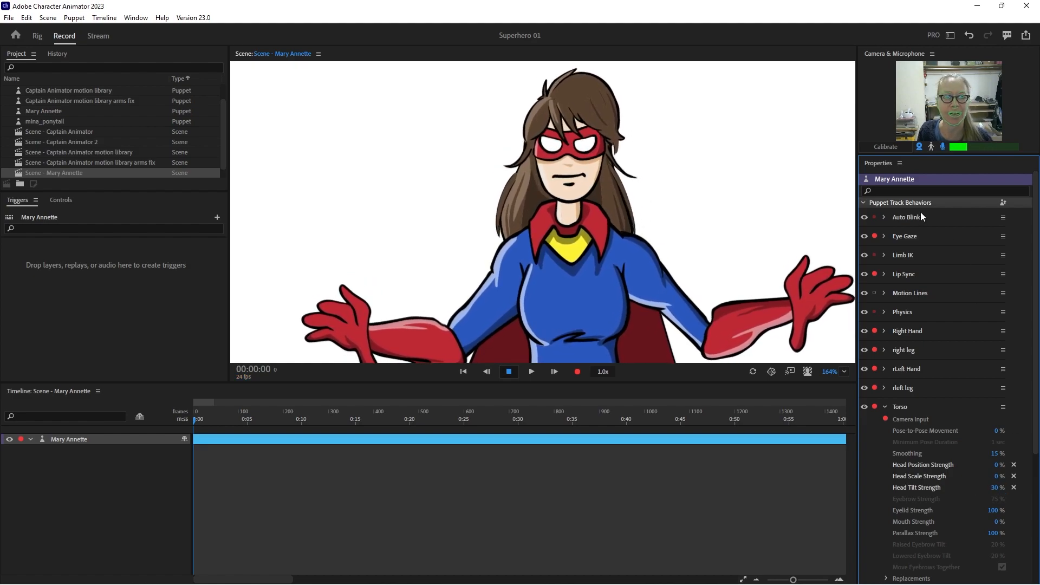
click(888, 148)
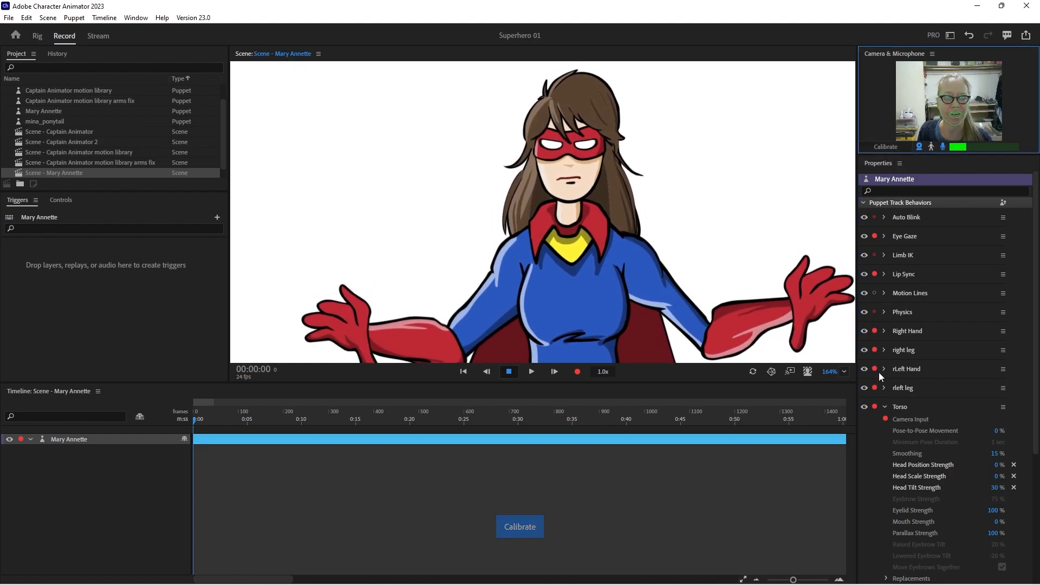
click(885, 408)
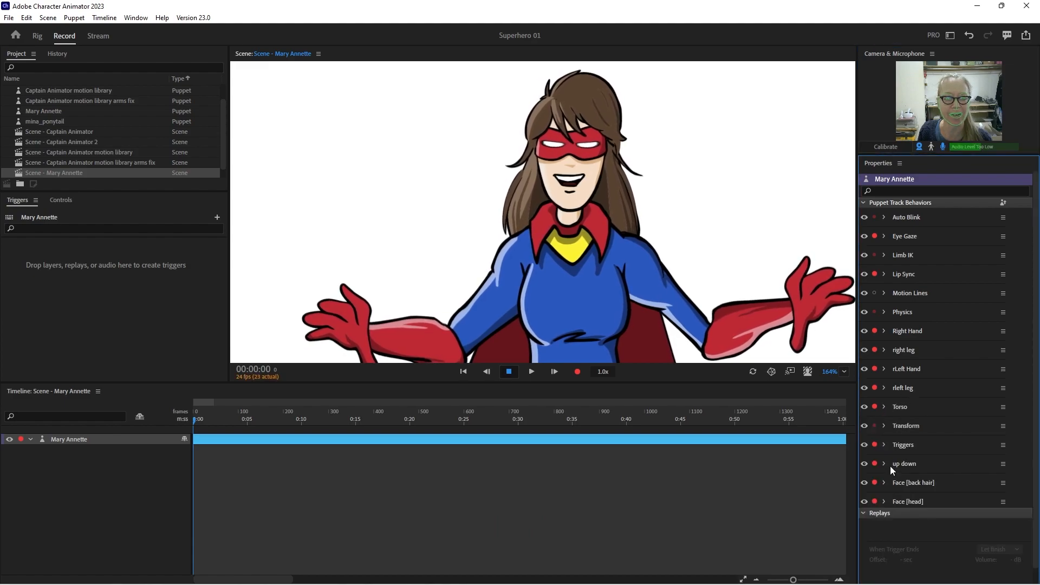
Set the back hair Face behavior's Head Position Strength to 18% and Head Tilt Strength to 84%
click(885, 482)
scroll(913, 365, down, 4)
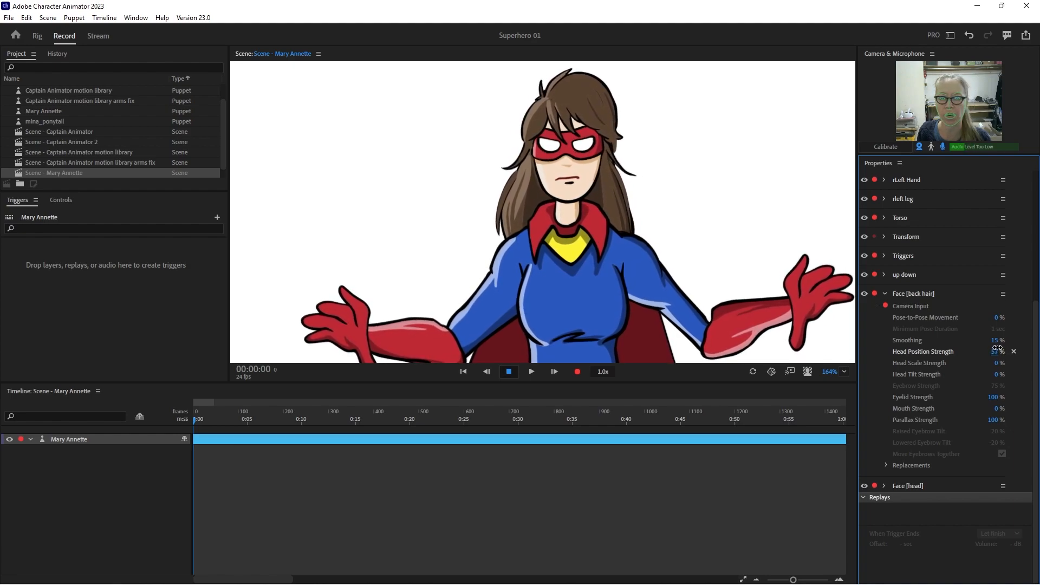
drag(996, 347, 999, 339)
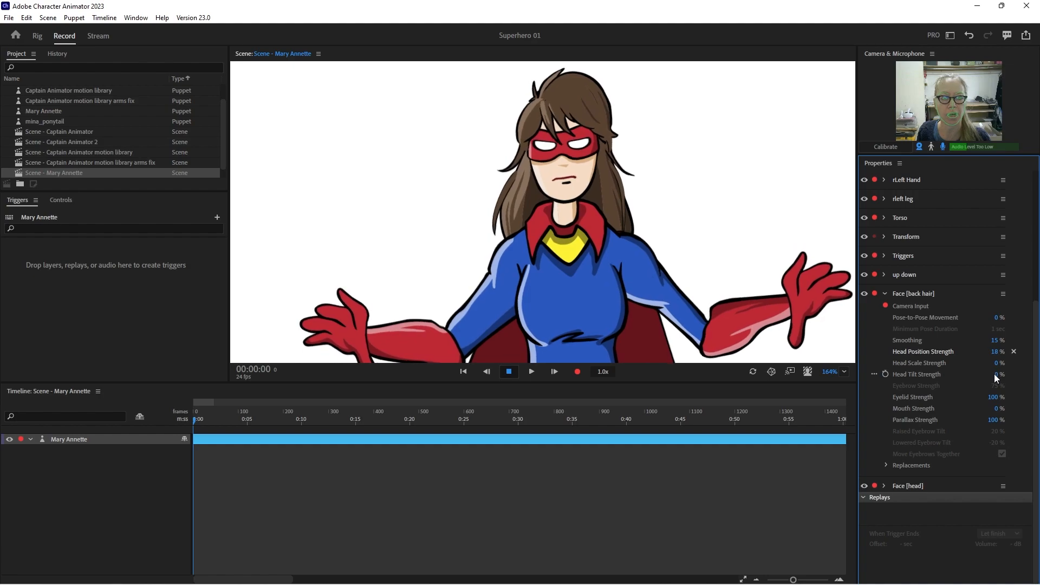
drag(996, 375, 996, 362)
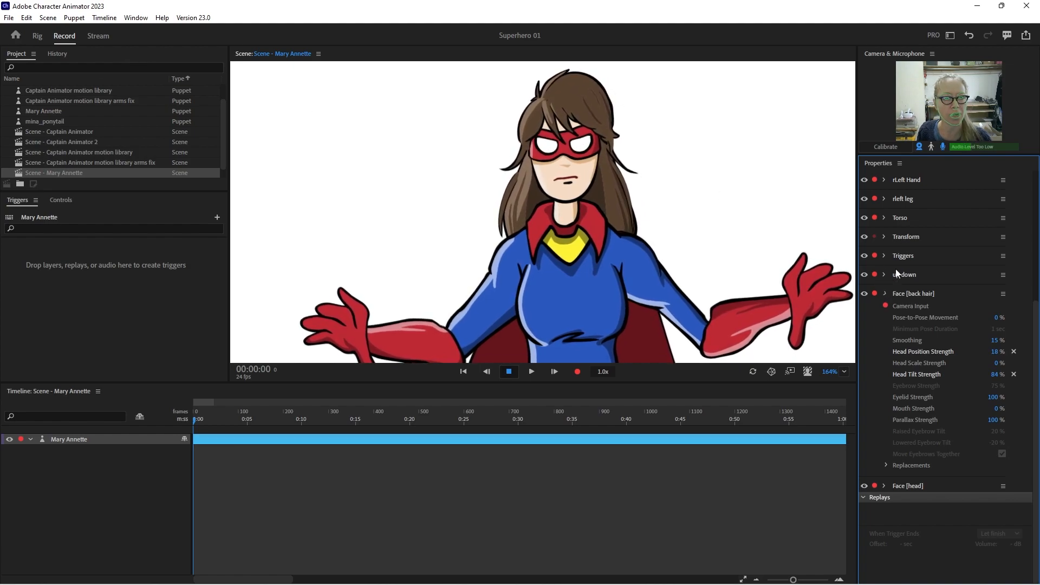
click(884, 293)
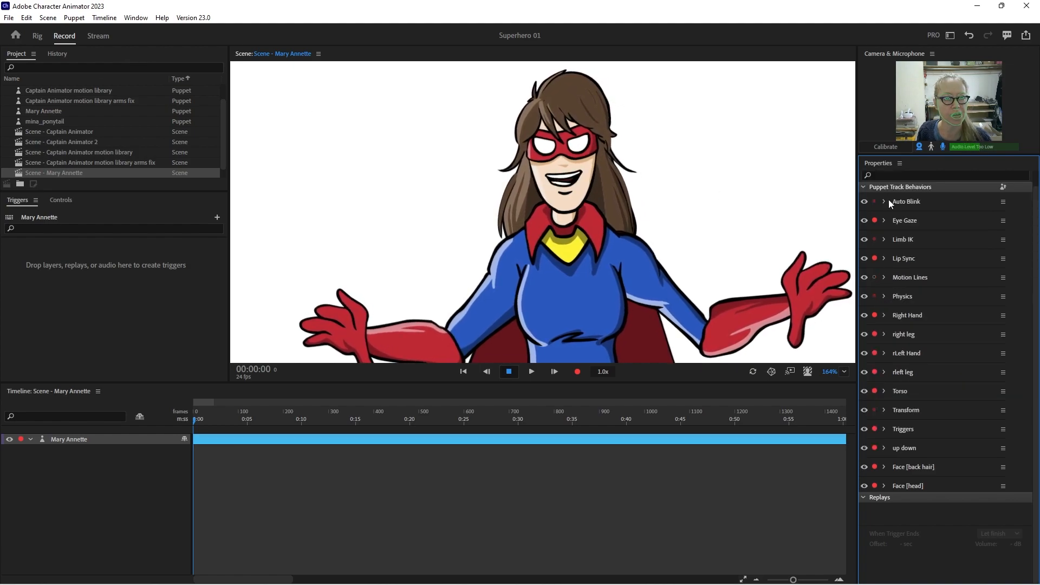
Set the Physics behavior's dangle Stiffness to 75% and the Lip Sync behavior's Jaw Movement to 38%
click(885, 296)
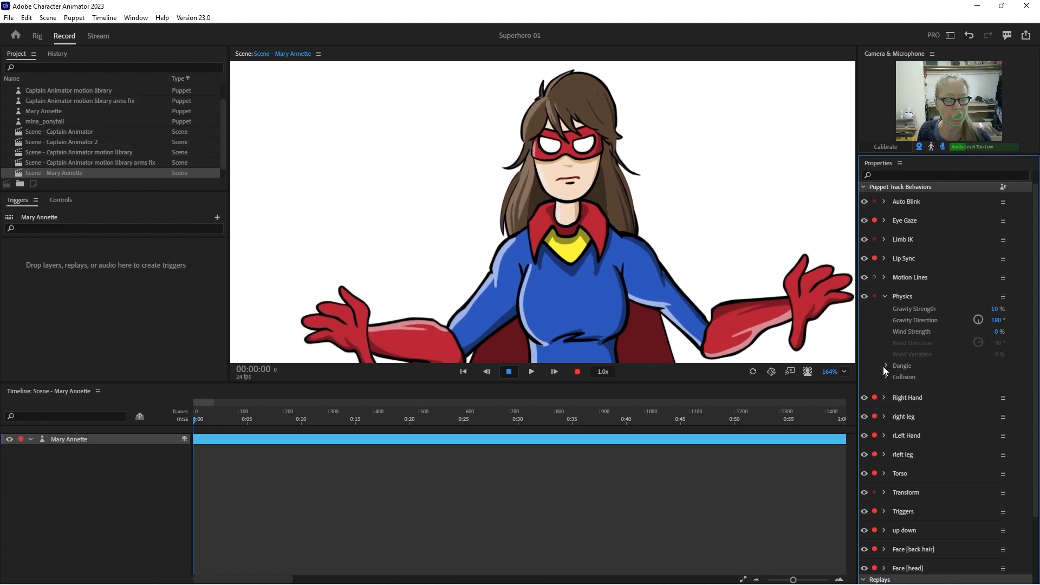
click(978, 367)
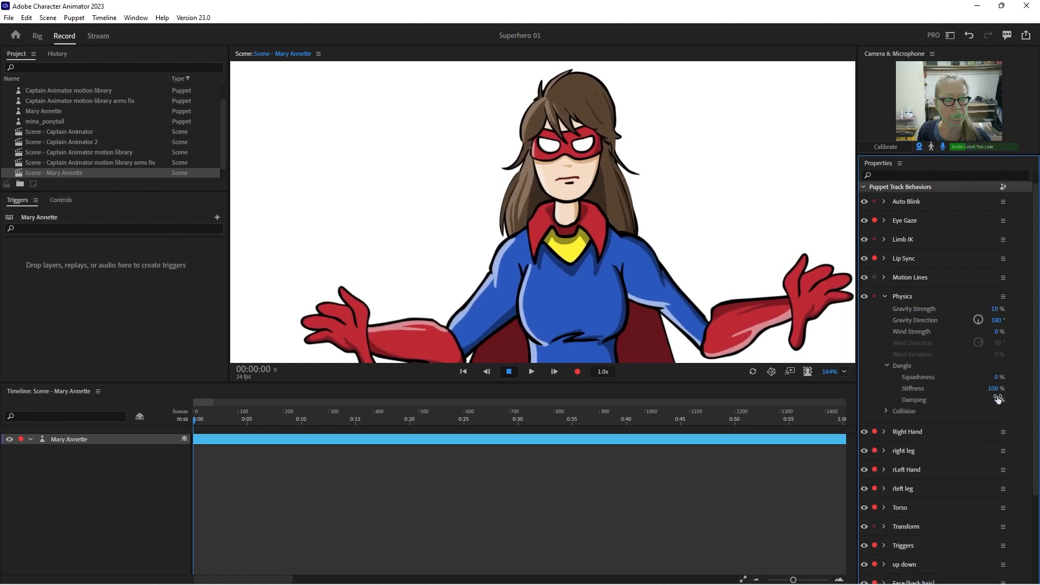
drag(995, 391, 995, 406)
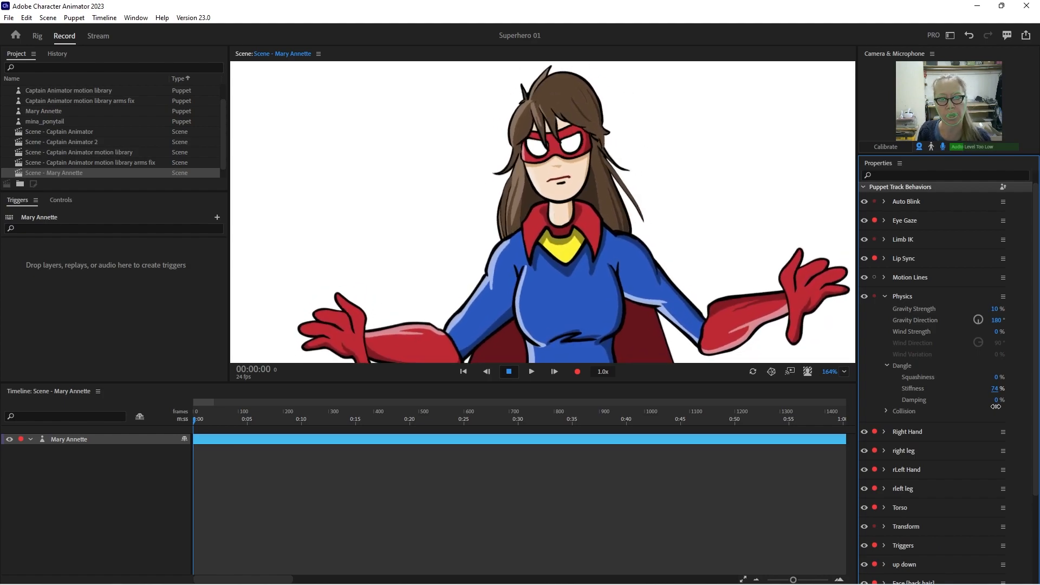
drag(995, 407, 996, 406)
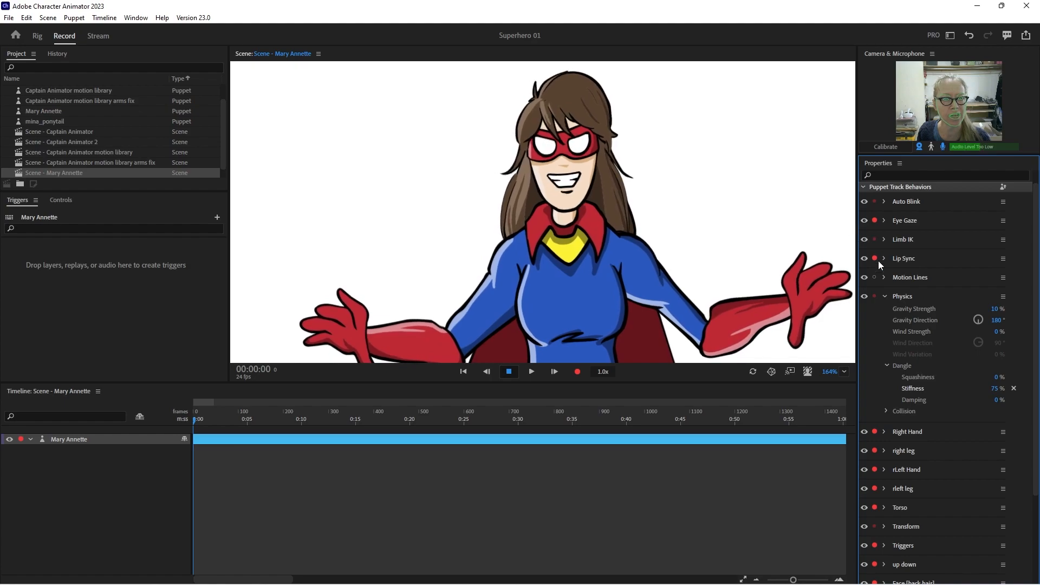
click(885, 296)
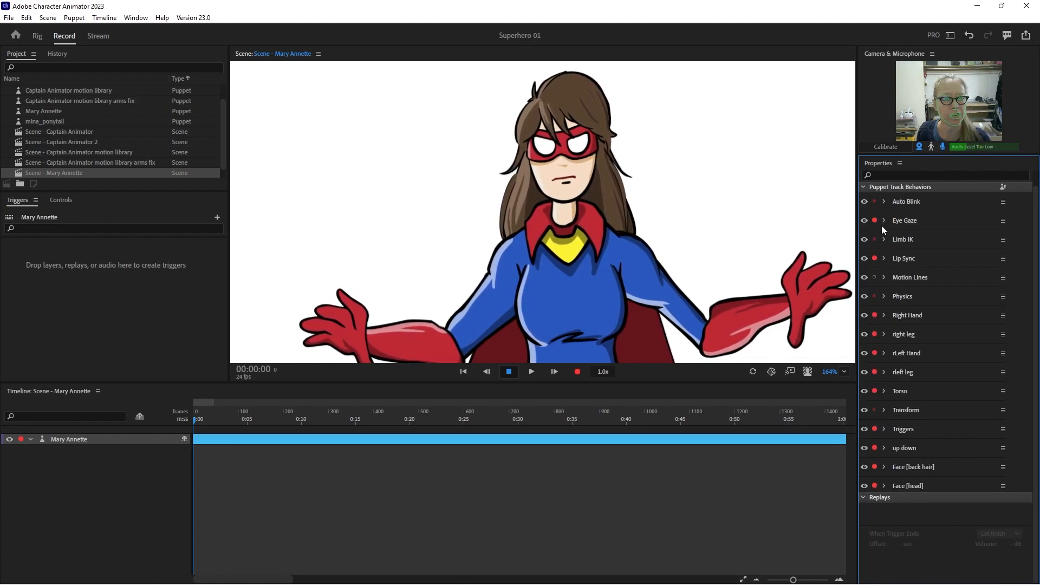
click(884, 259)
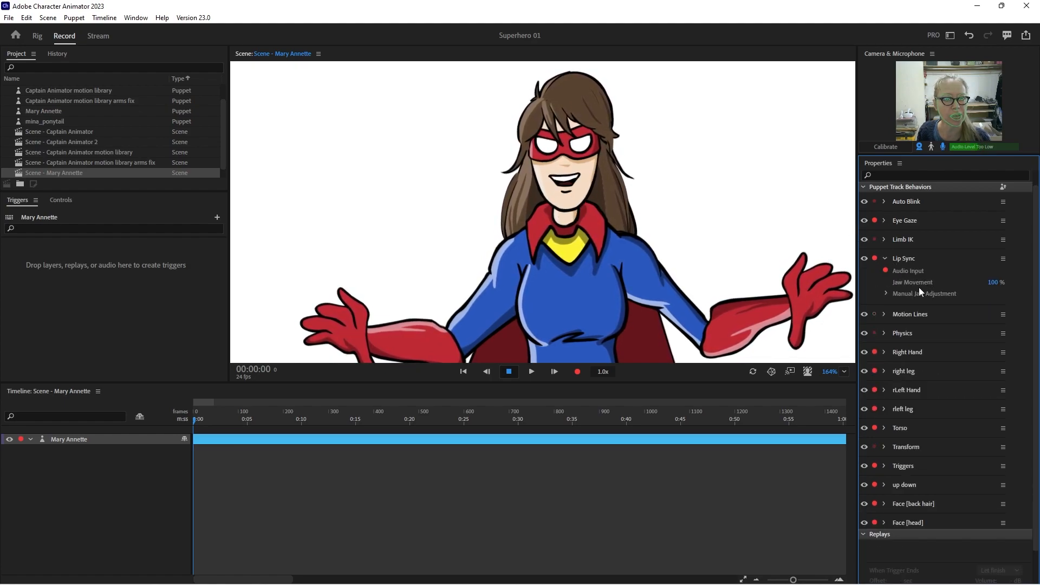
drag(995, 284, 995, 313)
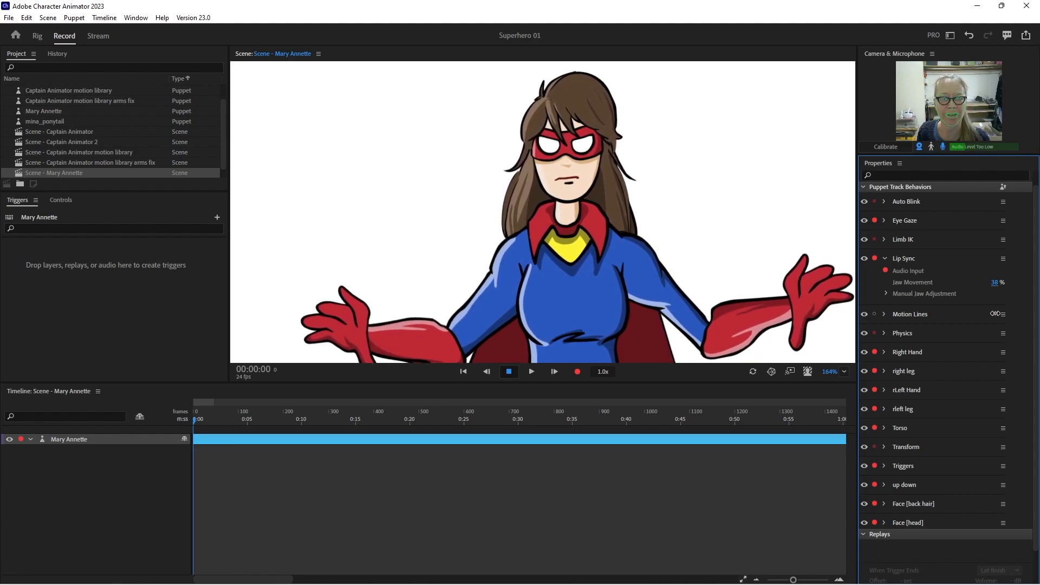
Fit the whole scene in view and move one of the puppet's hands to test the arm
click(844, 372)
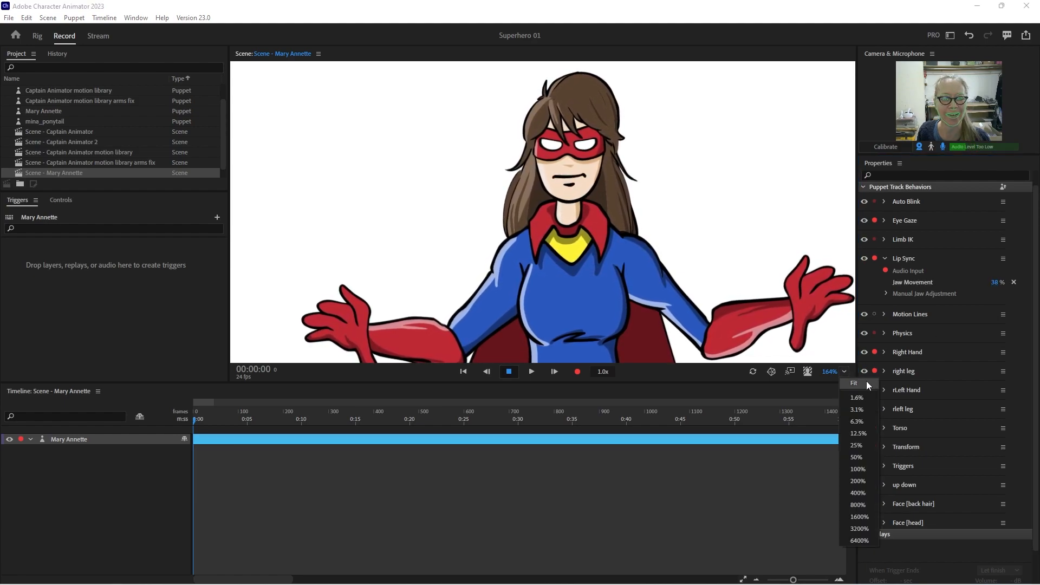
click(866, 386)
mouse_move(628, 187)
mouse_down()
mouse_move(604, 238)
mouse_move(641, 196)
mouse_up()
Set the scene's preview background to the purple moonlit city skyline and return to the puppet's rig
click(808, 371)
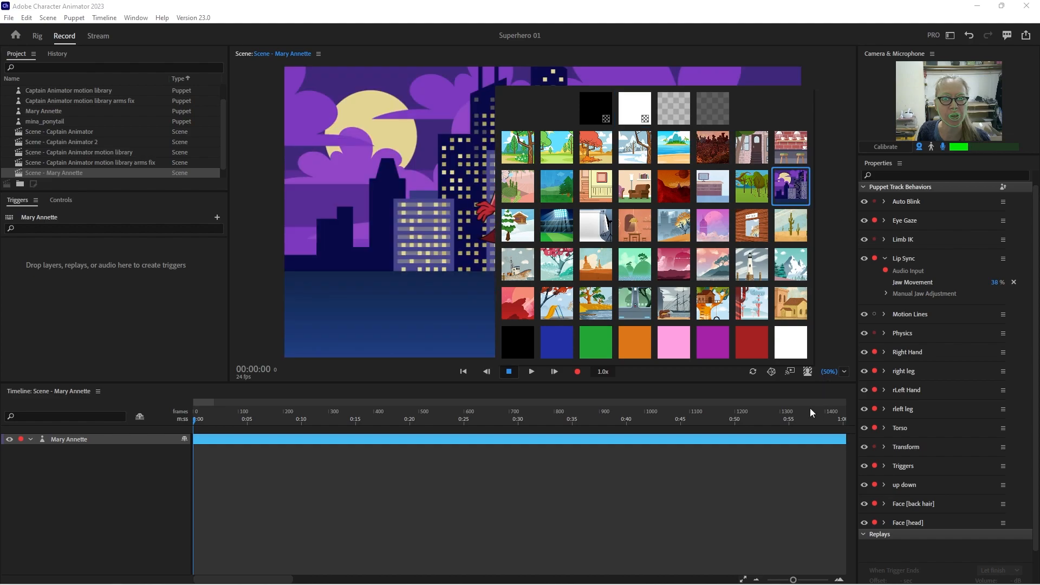
click(830, 351)
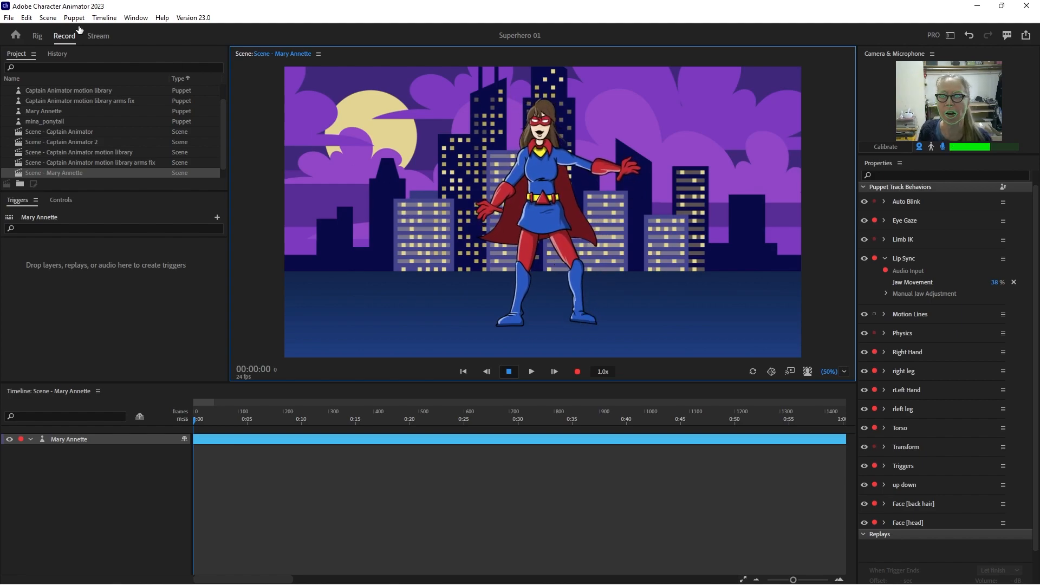
click(36, 36)
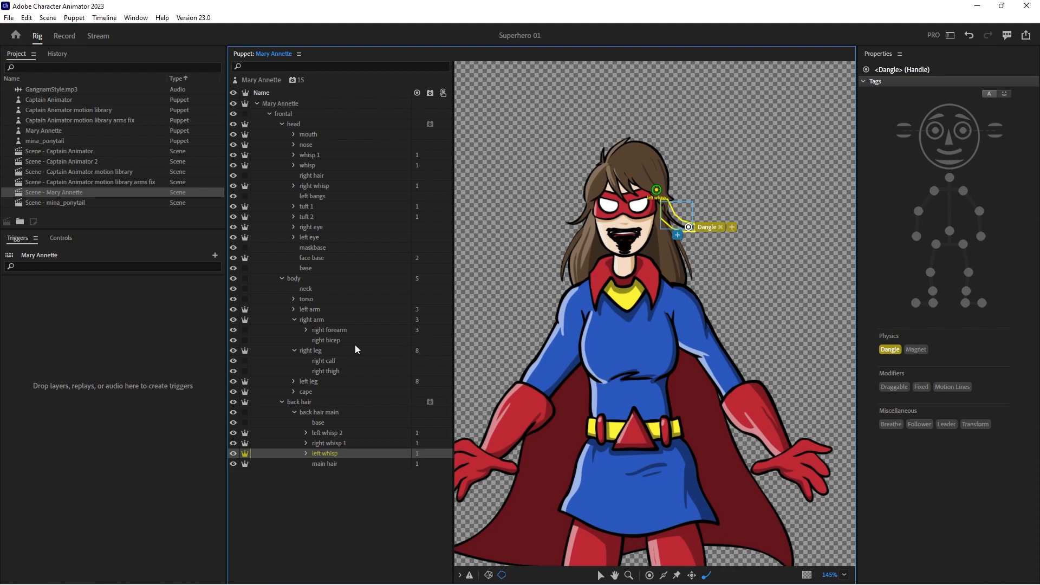
Move the cape's origin up to the collar and add dangles at the cape's two lower corners
drag(527, 296, 556, 183)
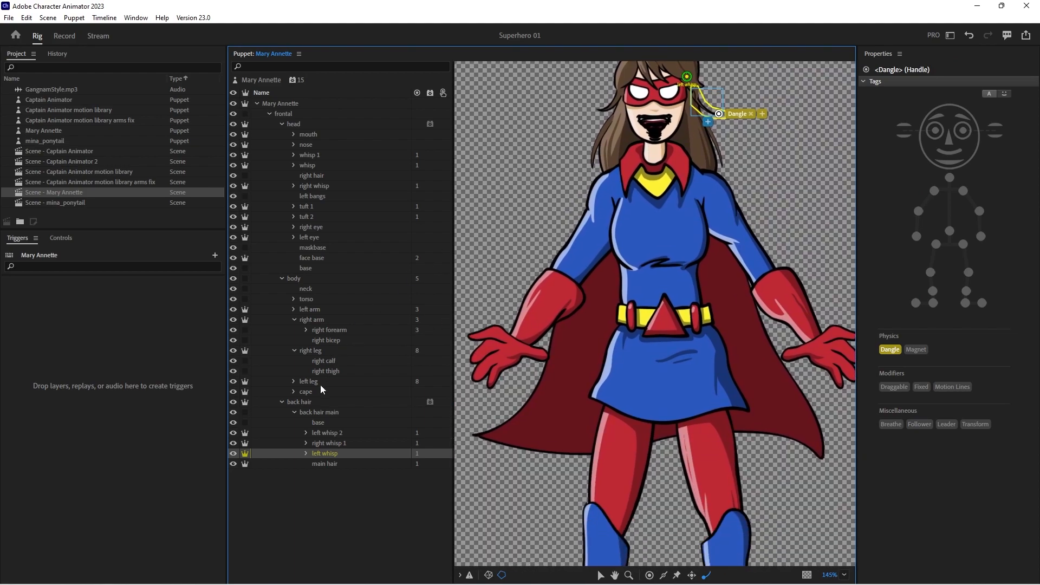
click(282, 402)
click(308, 395)
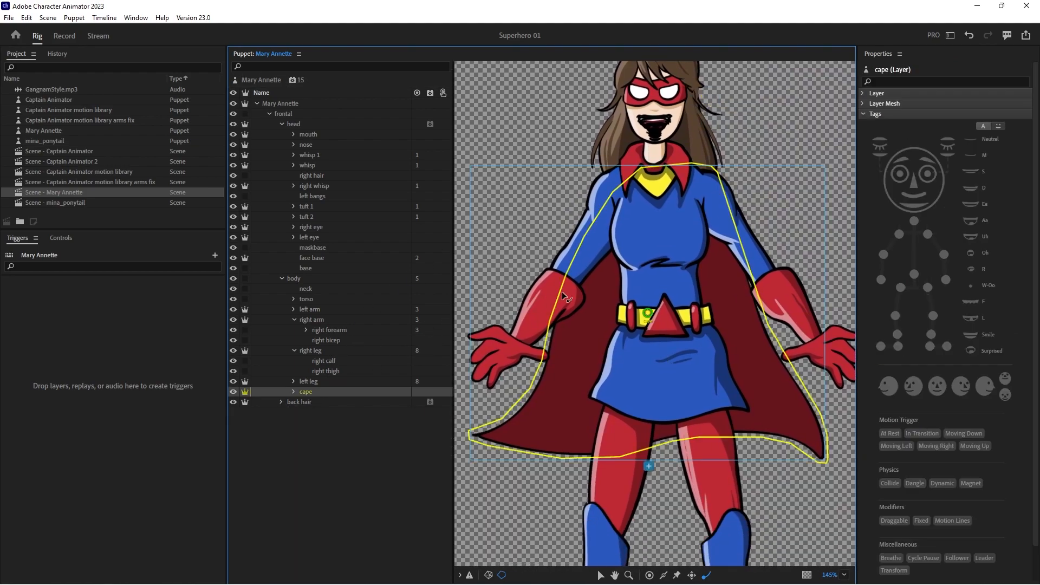
key(v)
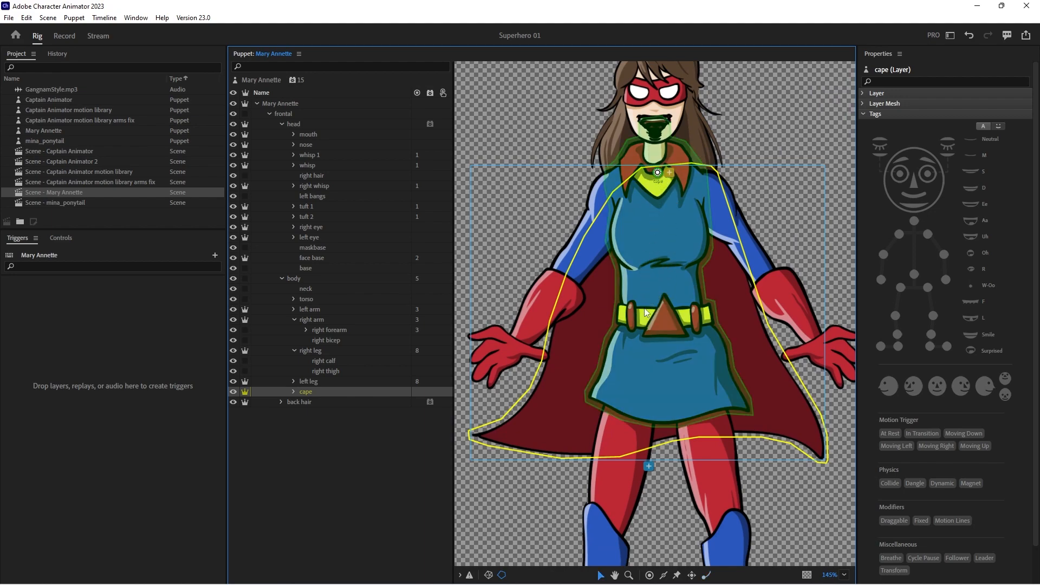
click(644, 302)
key(d)
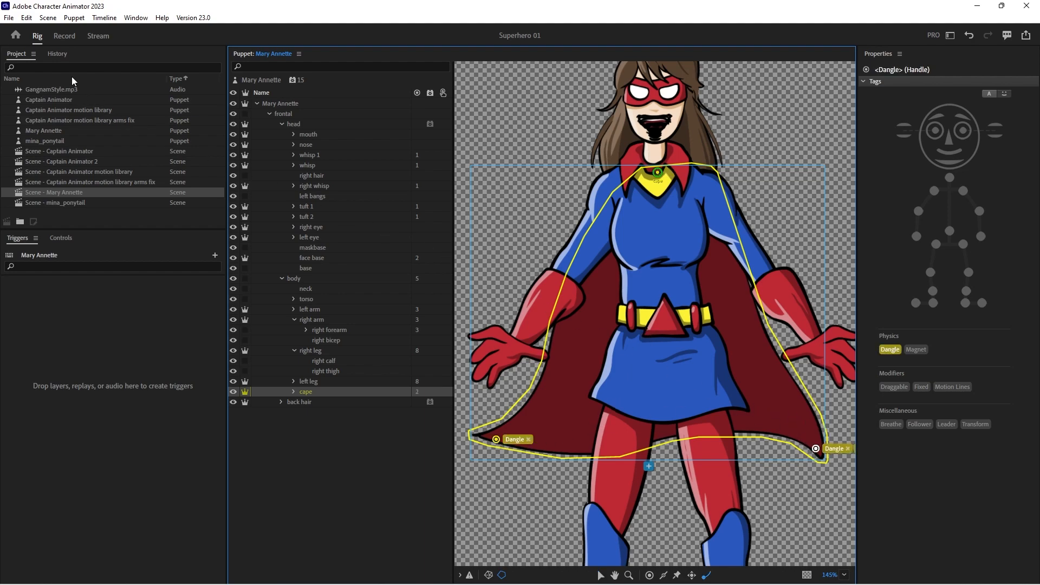
Check the cape in the scene, return to the rig and add a Physics behavior to the cape layer
click(64, 36)
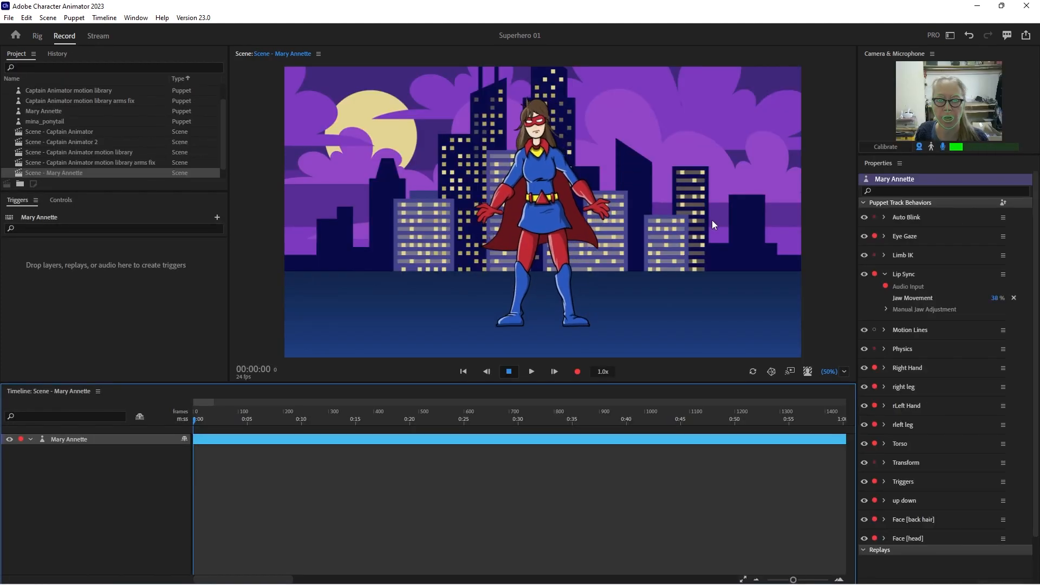
click(37, 36)
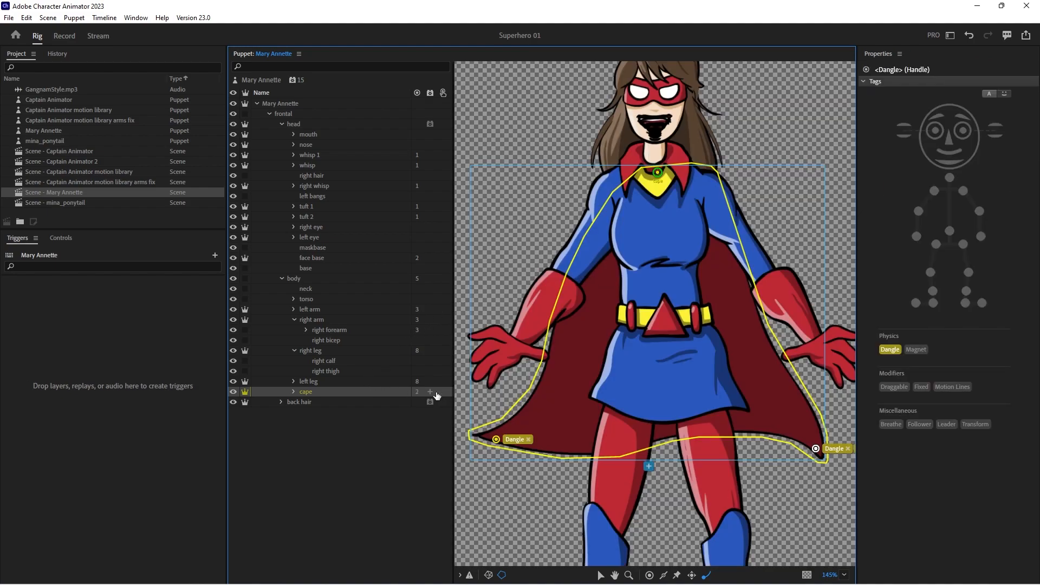
click(435, 392)
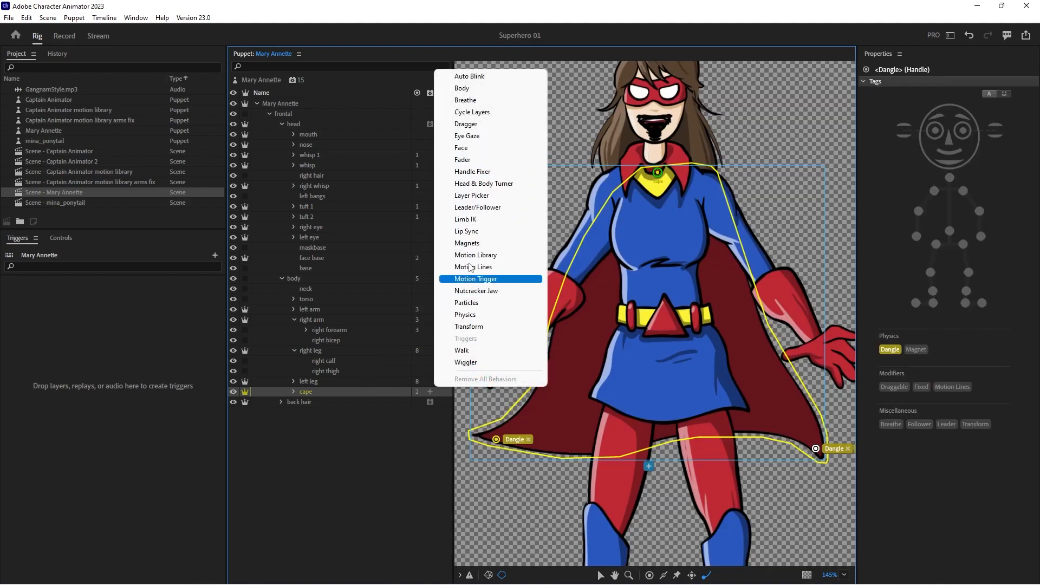
click(469, 315)
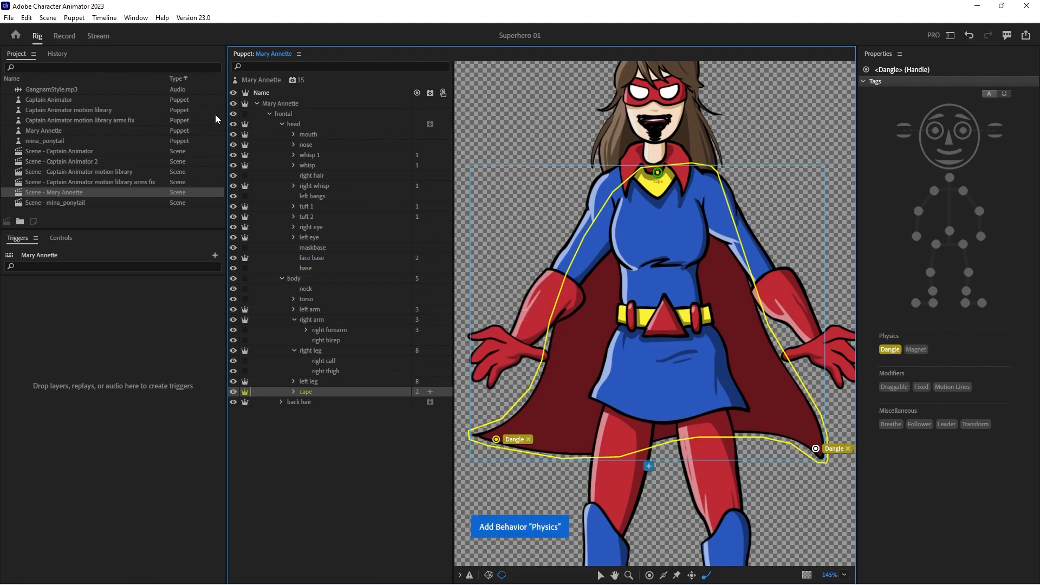
Set the dangle Stiffness of the cape's Physics behavior to 38% in the scene
click(64, 36)
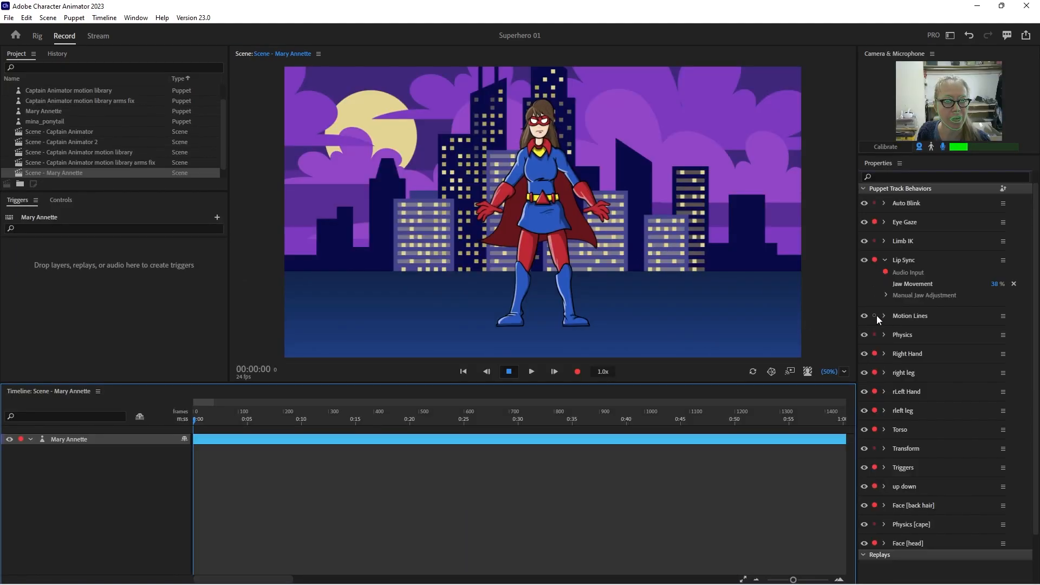
click(885, 259)
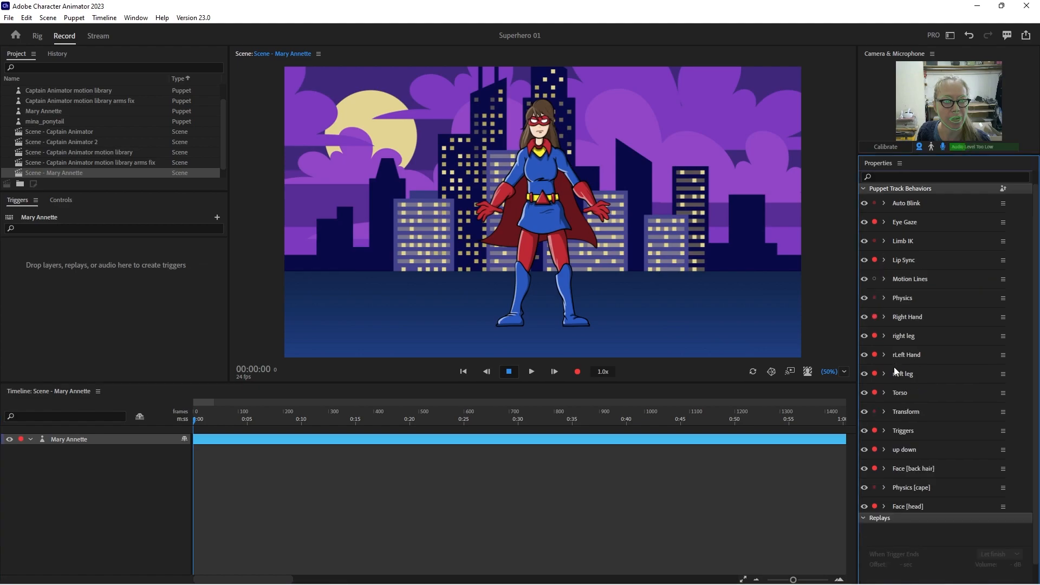
scroll(898, 385, down, 1)
click(883, 467)
scroll(902, 448, down, 4)
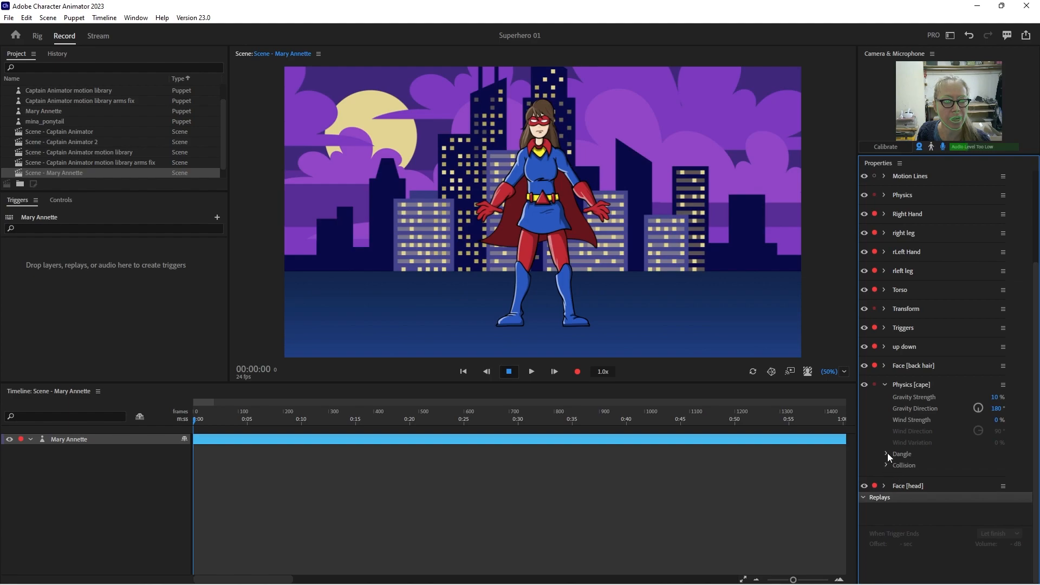
click(886, 455)
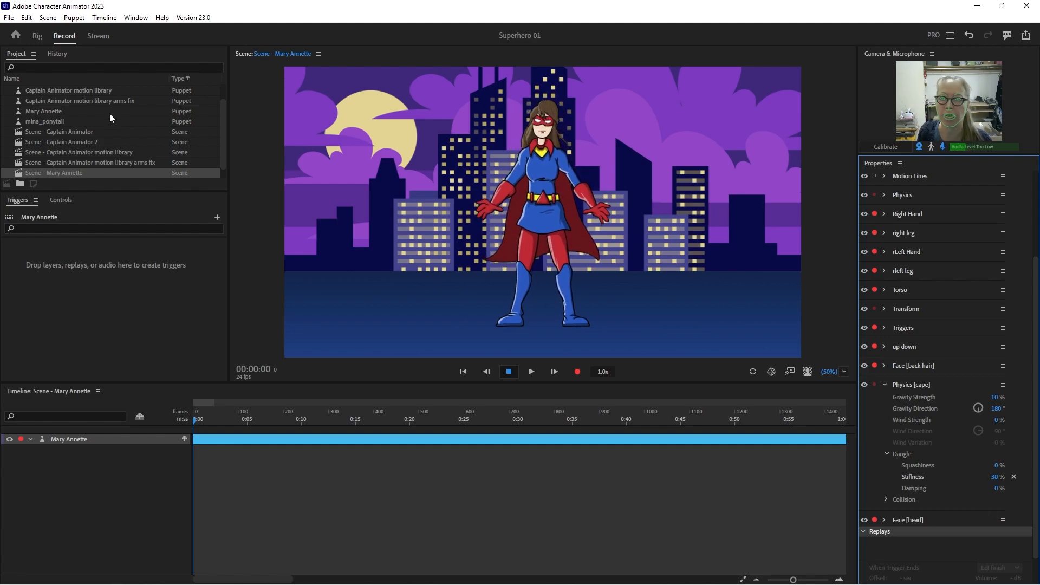
Replace the cape's two corner dangles in the rig with a single dangle at the middle of its lower edge
click(36, 38)
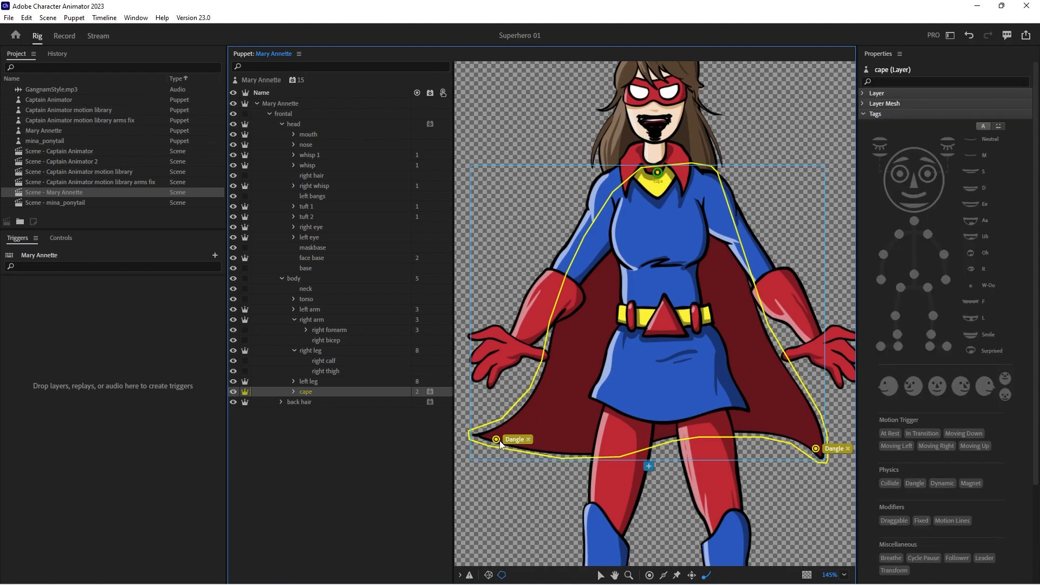
click(496, 440)
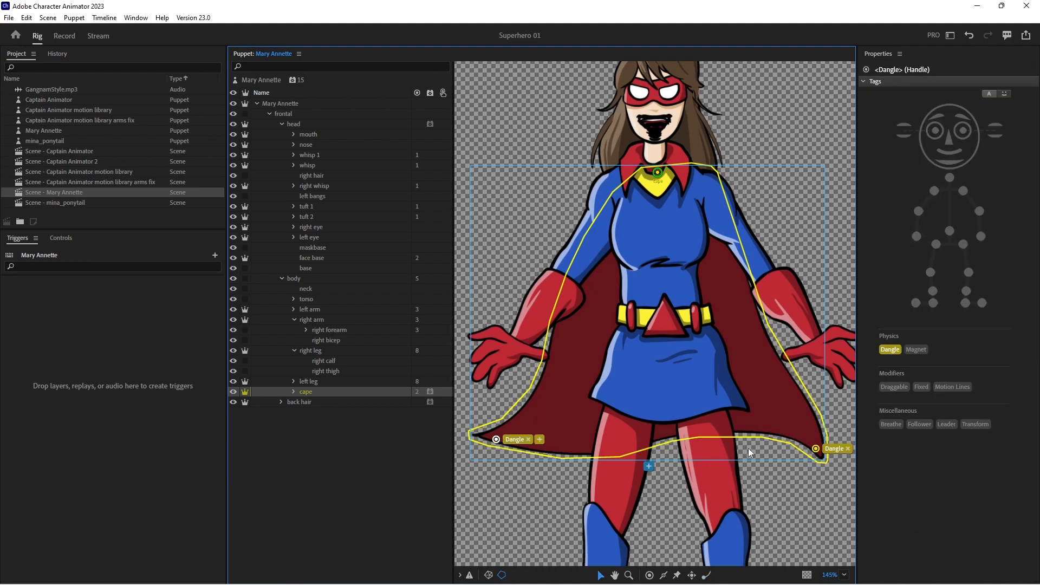
key(Delete)
click(816, 449)
key(Delete)
key(n)
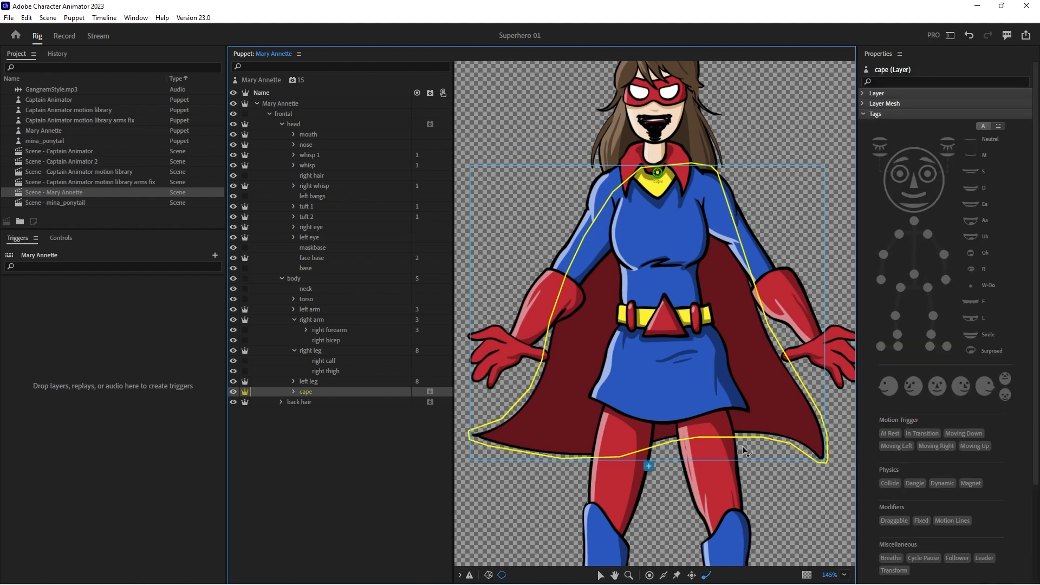
click(662, 437)
Set the cape's Physics dangle Stiffness to 30% in the scene and move one of the puppet's hands to test it
click(64, 36)
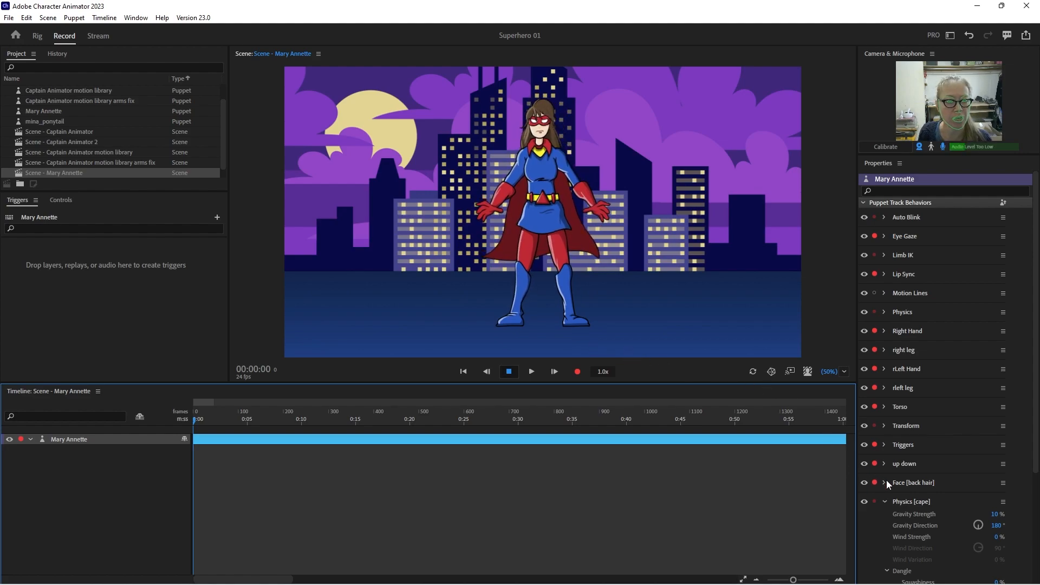
scroll(894, 486, down, 2)
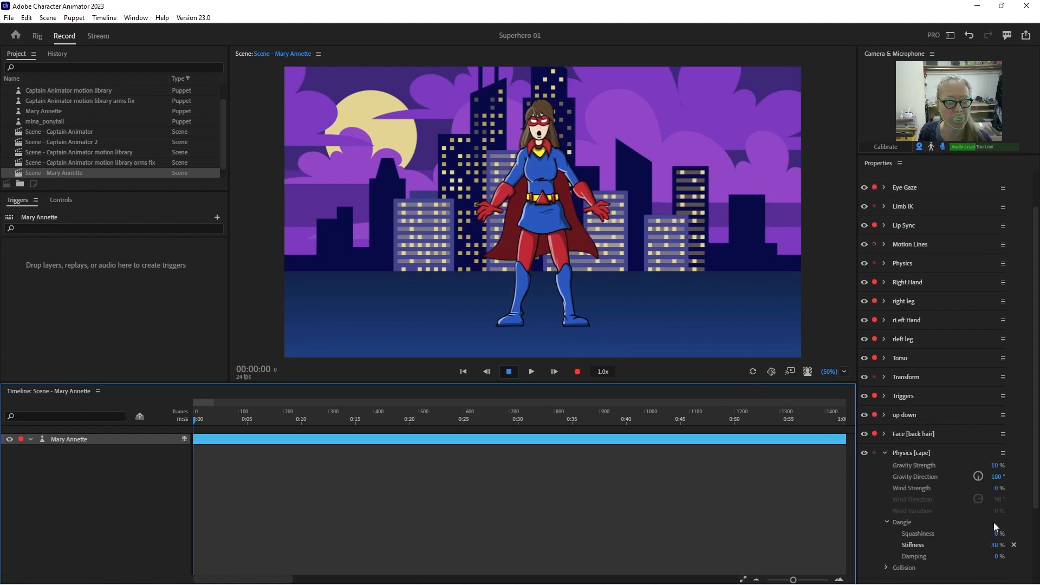
drag(997, 549, 995, 550)
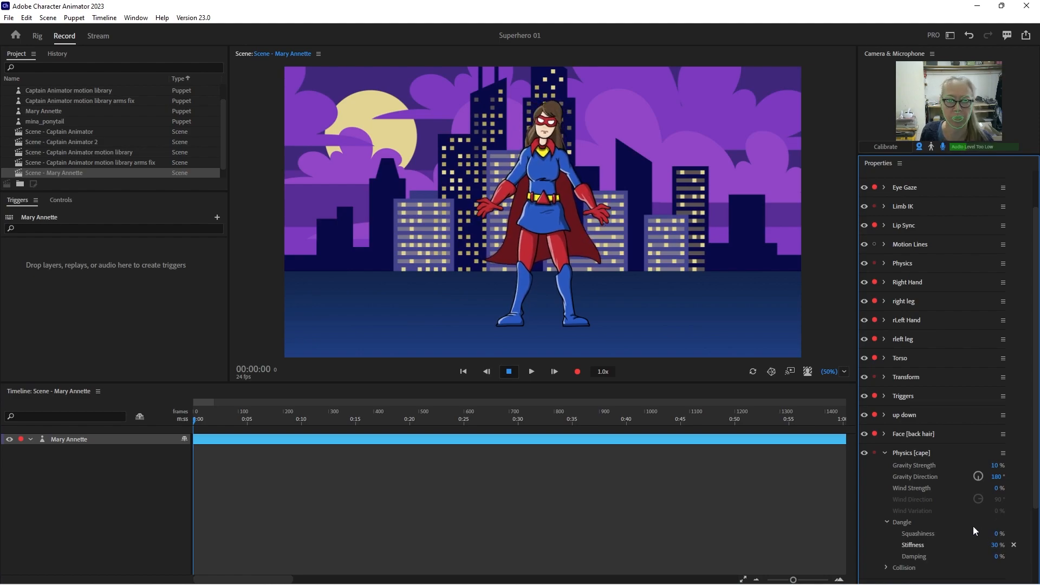
click(615, 186)
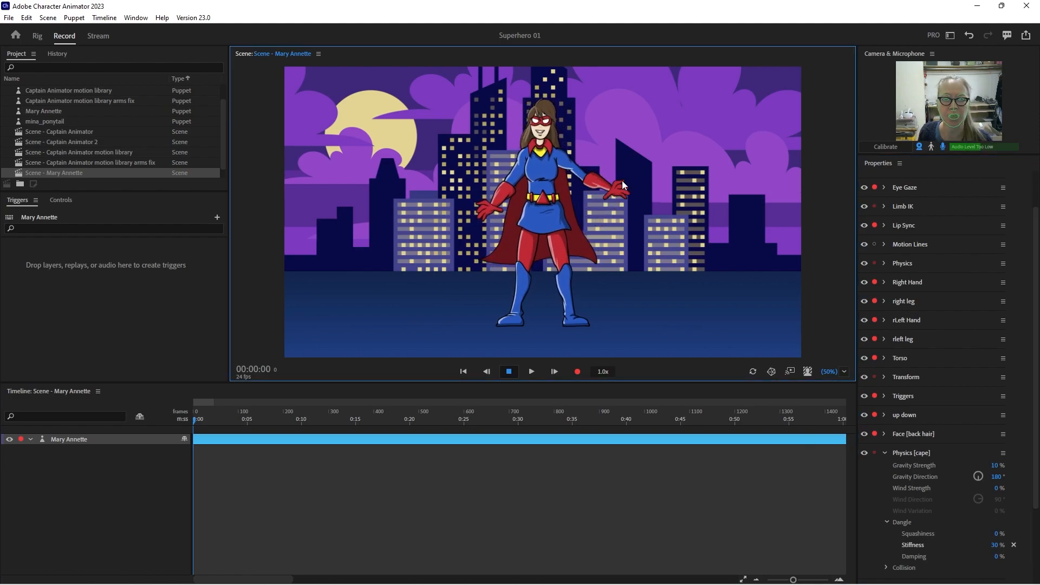